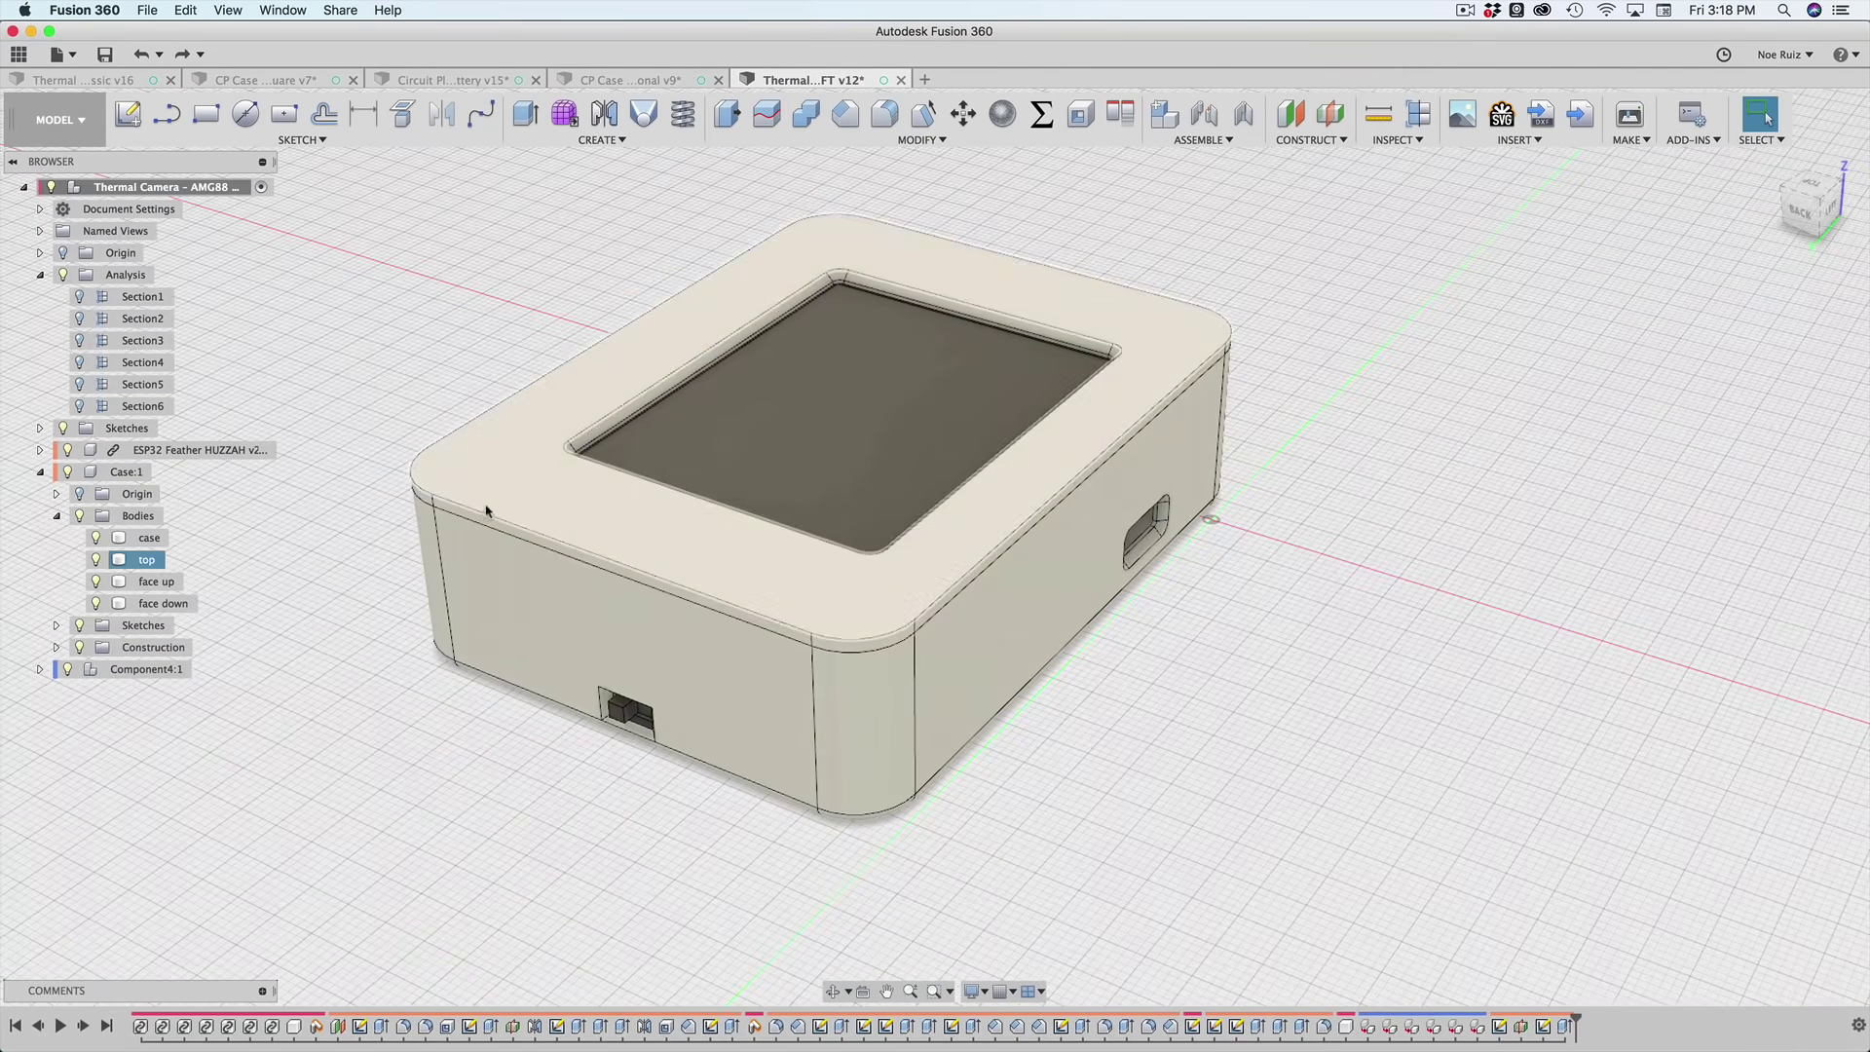
# - Hide the top body and examine the snap-fit features on the inner walls of the case
pyautogui.click(97, 560)
pyautogui.keyDown('shift'); pyautogui.moveTo(390, 369); pyautogui.dragTo(522, 363, button='middle'); pyautogui.keyUp('shift')
pyautogui.scroll(10, 1385, 430)
pyautogui.scroll(-8, 882, 462)
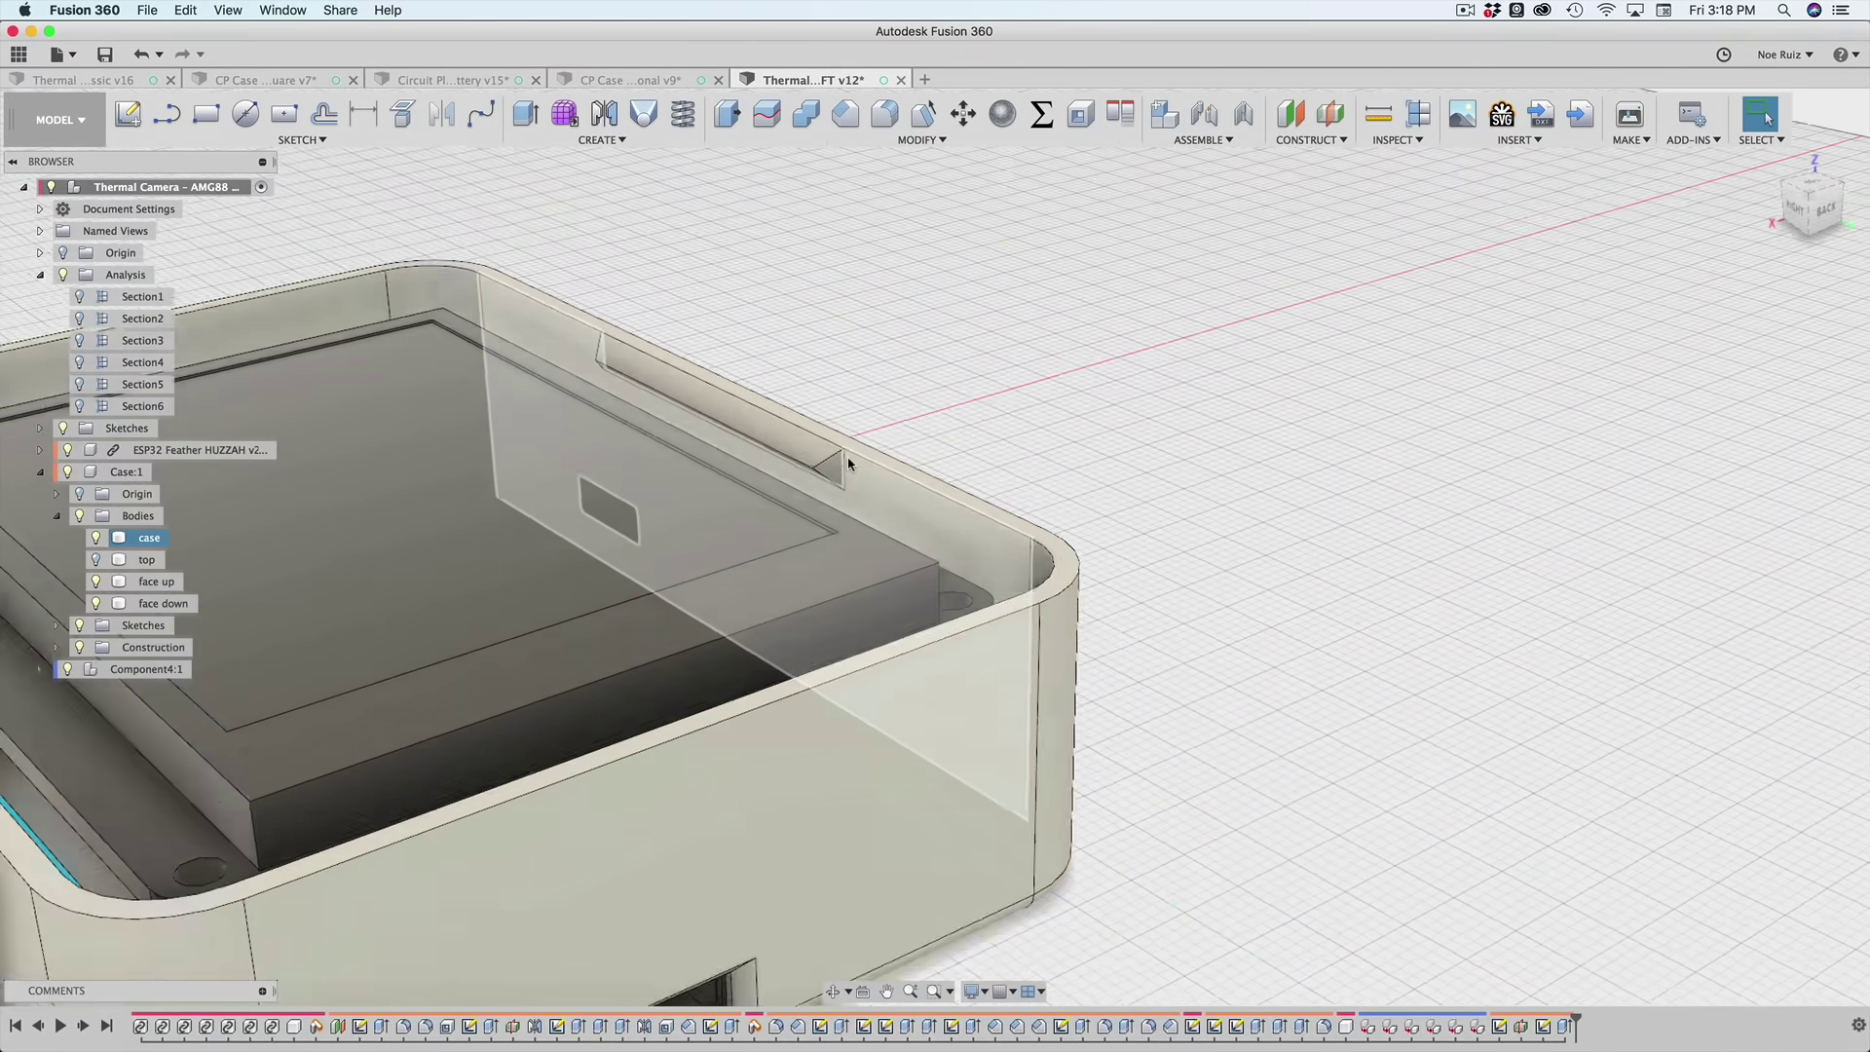
pyautogui.scroll(8, 847, 447)
pyautogui.keyDown('shift'); pyautogui.moveTo(939, 336); pyautogui.dragTo(808, 333, button='middle'); pyautogui.keyUp('shift')
pyautogui.moveTo(1100, 413); pyautogui.dragTo(1390, 509, button='middle')
pyautogui.scroll(-5, 1389, 509)
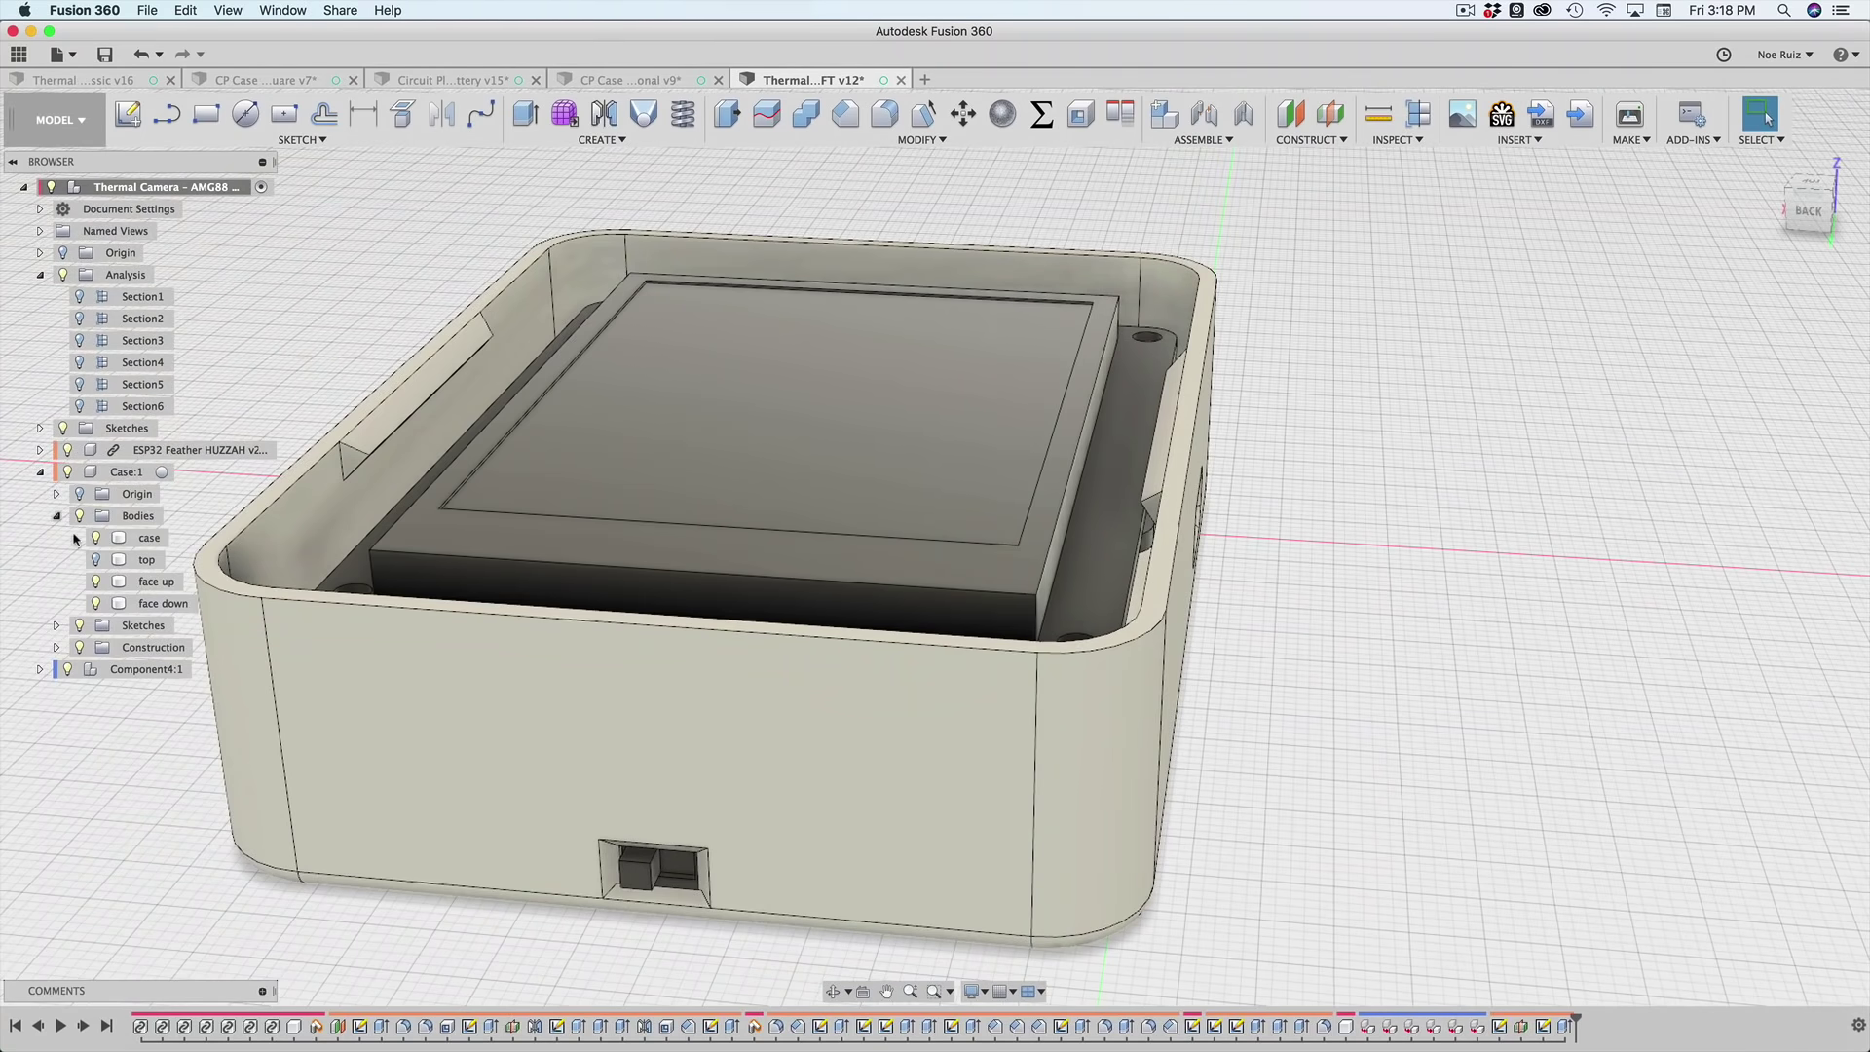
# - Show the top body, hide the case body, and examine the snap-fit lip on the underside of the top
pyautogui.click(97, 559)
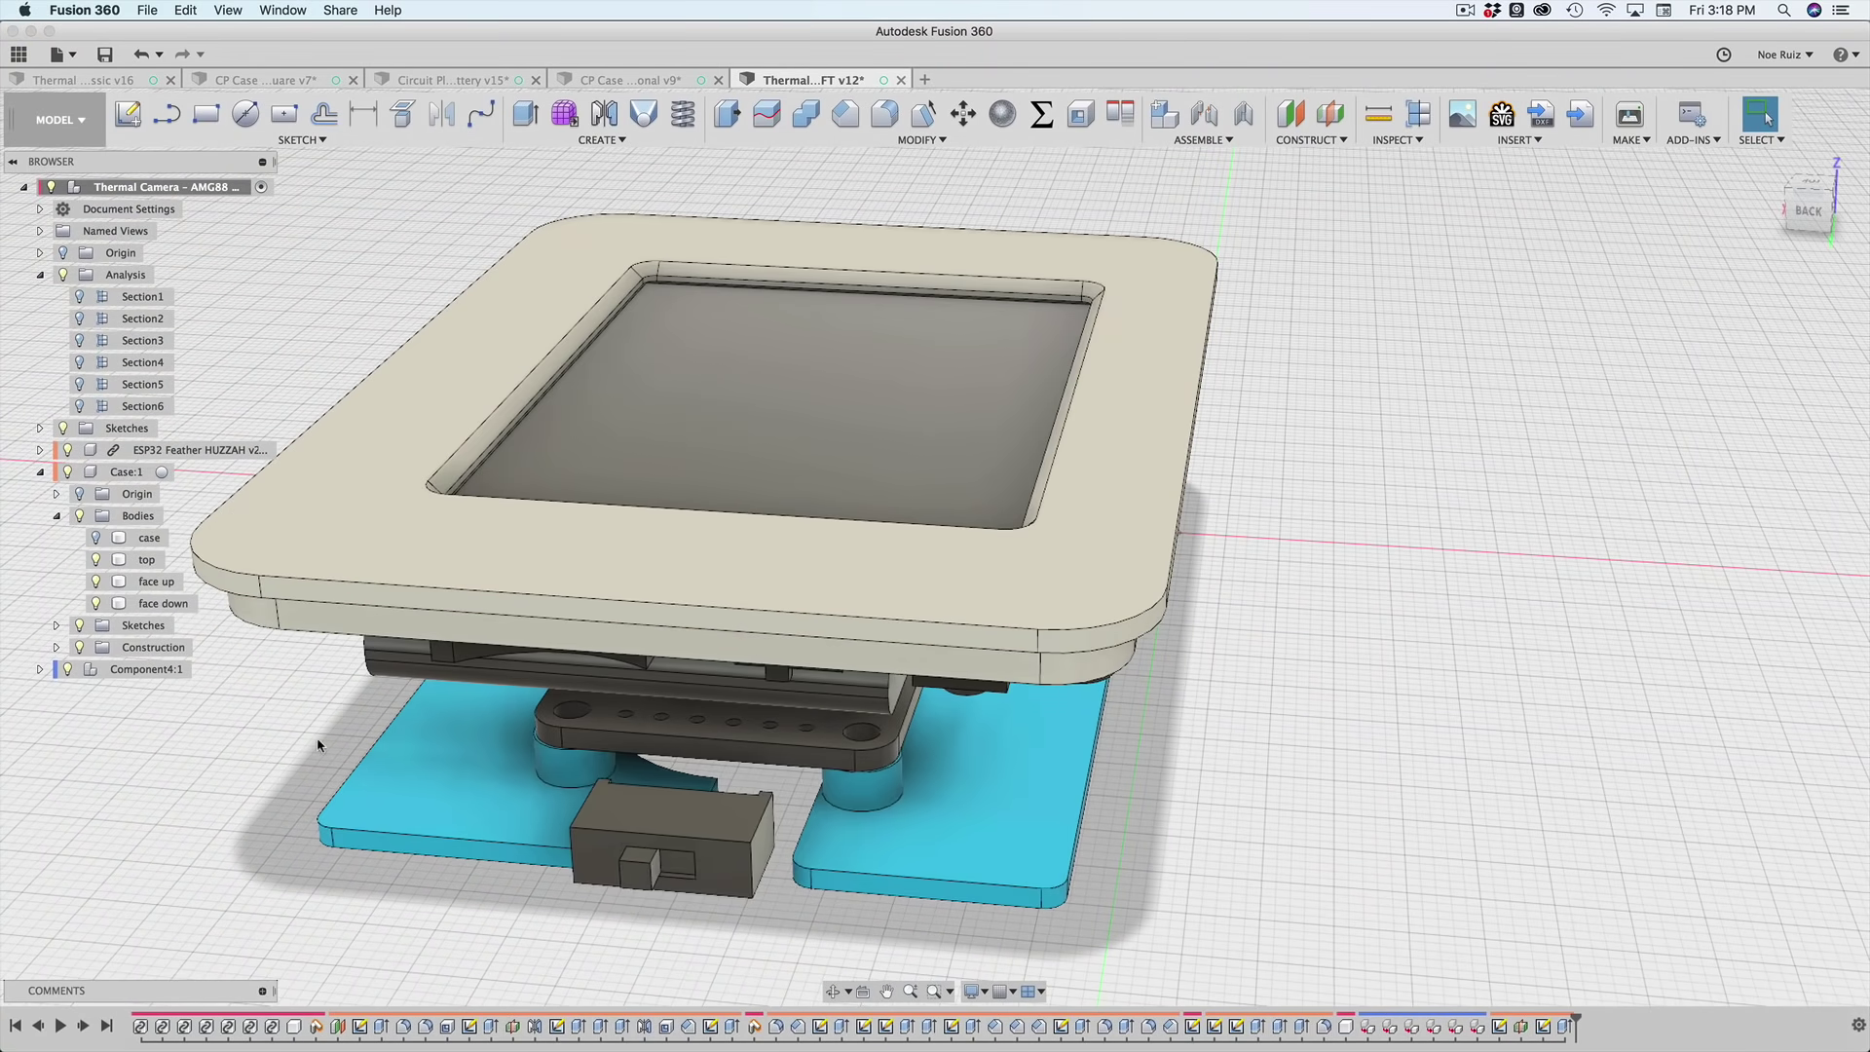
pyautogui.keyDown('shift'); pyautogui.moveTo(318, 745); pyautogui.dragTo(341, 419, button='middle'); pyautogui.keyUp('shift')
pyautogui.moveTo(418, 789); pyautogui.dragTo(536, 507, button='middle')
pyautogui.scroll(5, 537, 504)
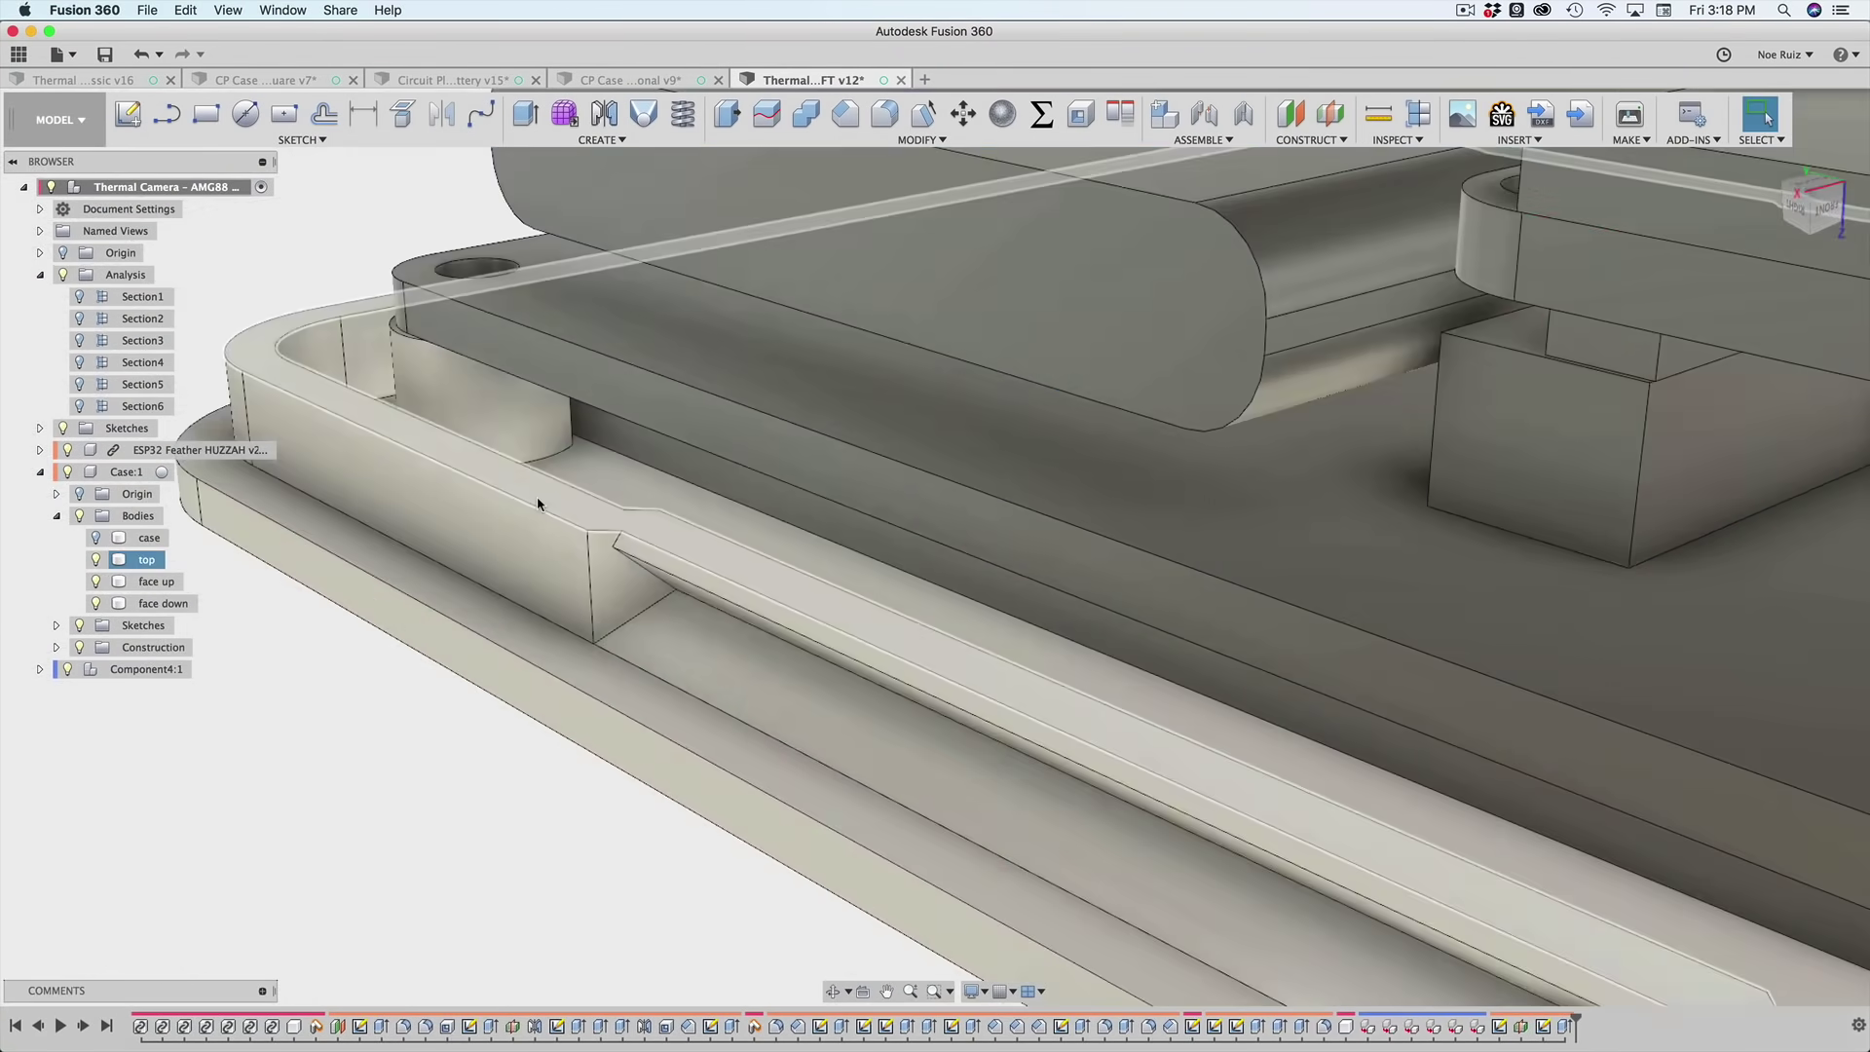
pyautogui.scroll(-10, 537, 498)
pyautogui.scroll(10, 536, 495)
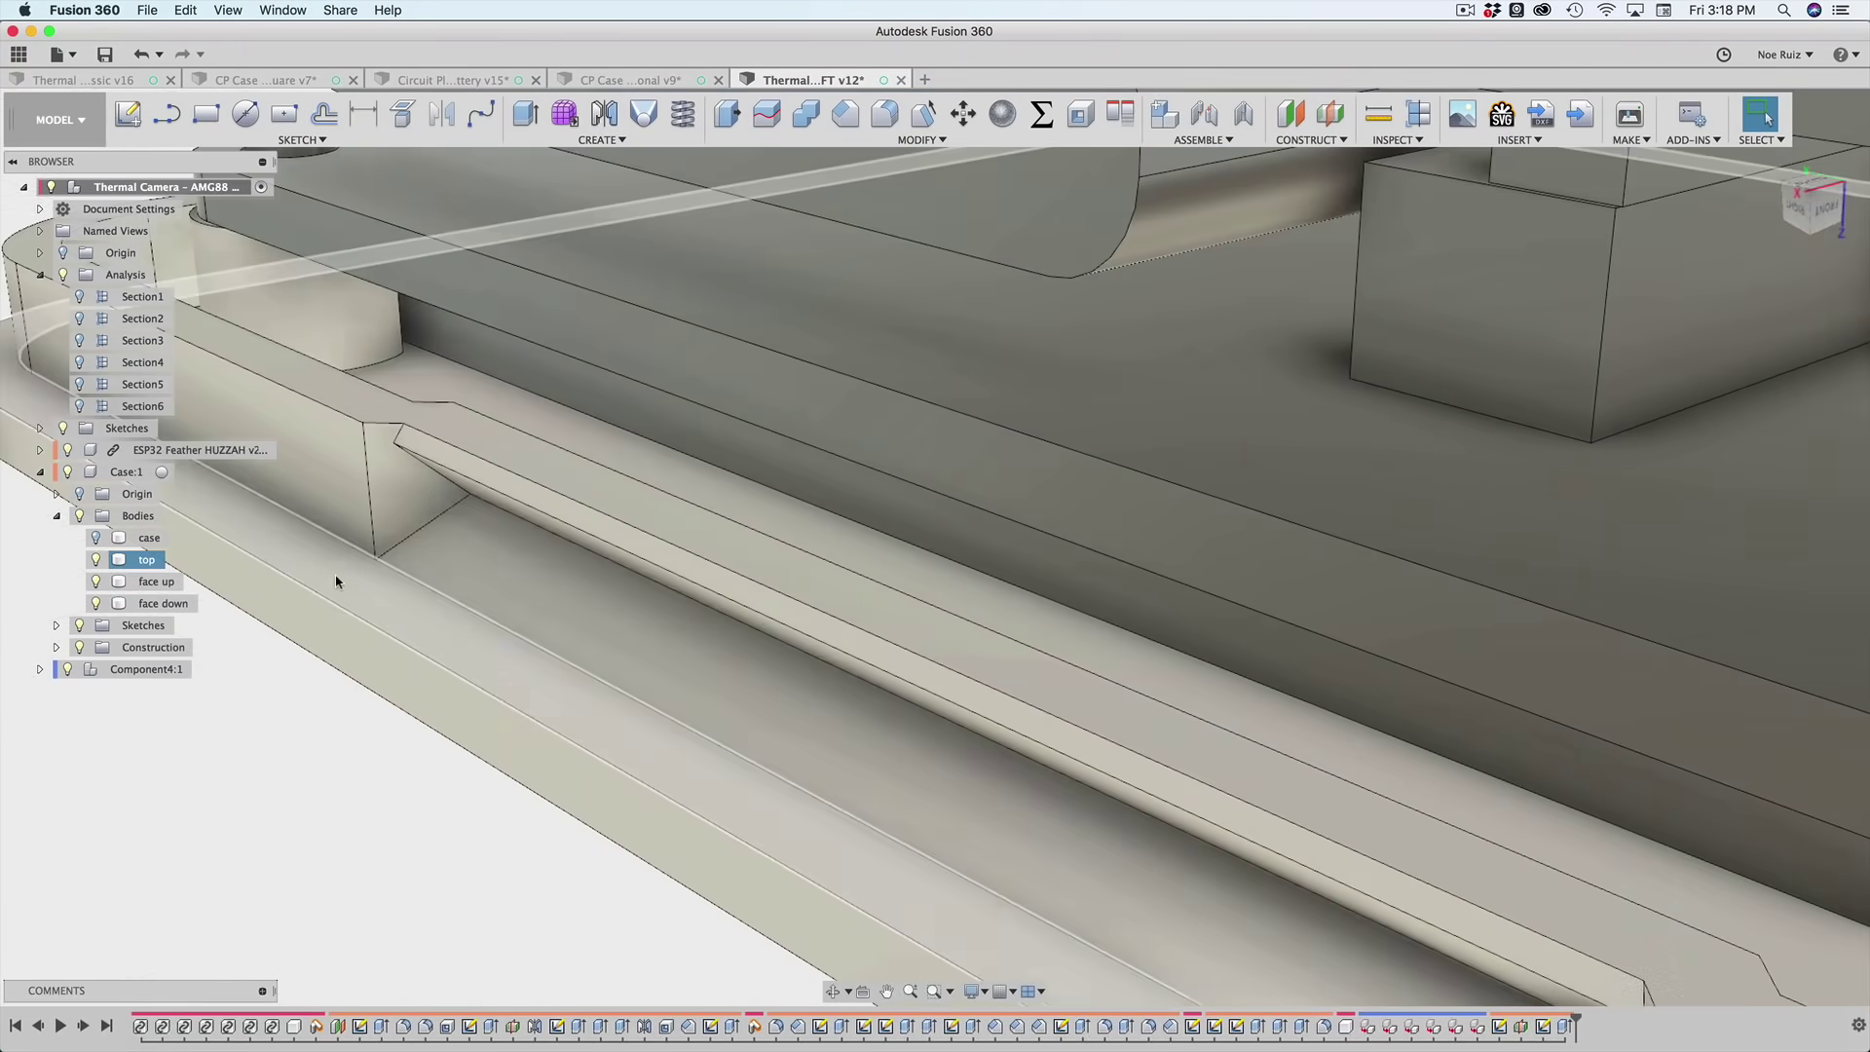
pyautogui.scroll(-5, 336, 584)
pyautogui.moveTo(333, 699); pyautogui.dragTo(612, 537, button='middle')
pyautogui.scroll(5, 622, 461)
pyautogui.scroll(-10, 623, 465)
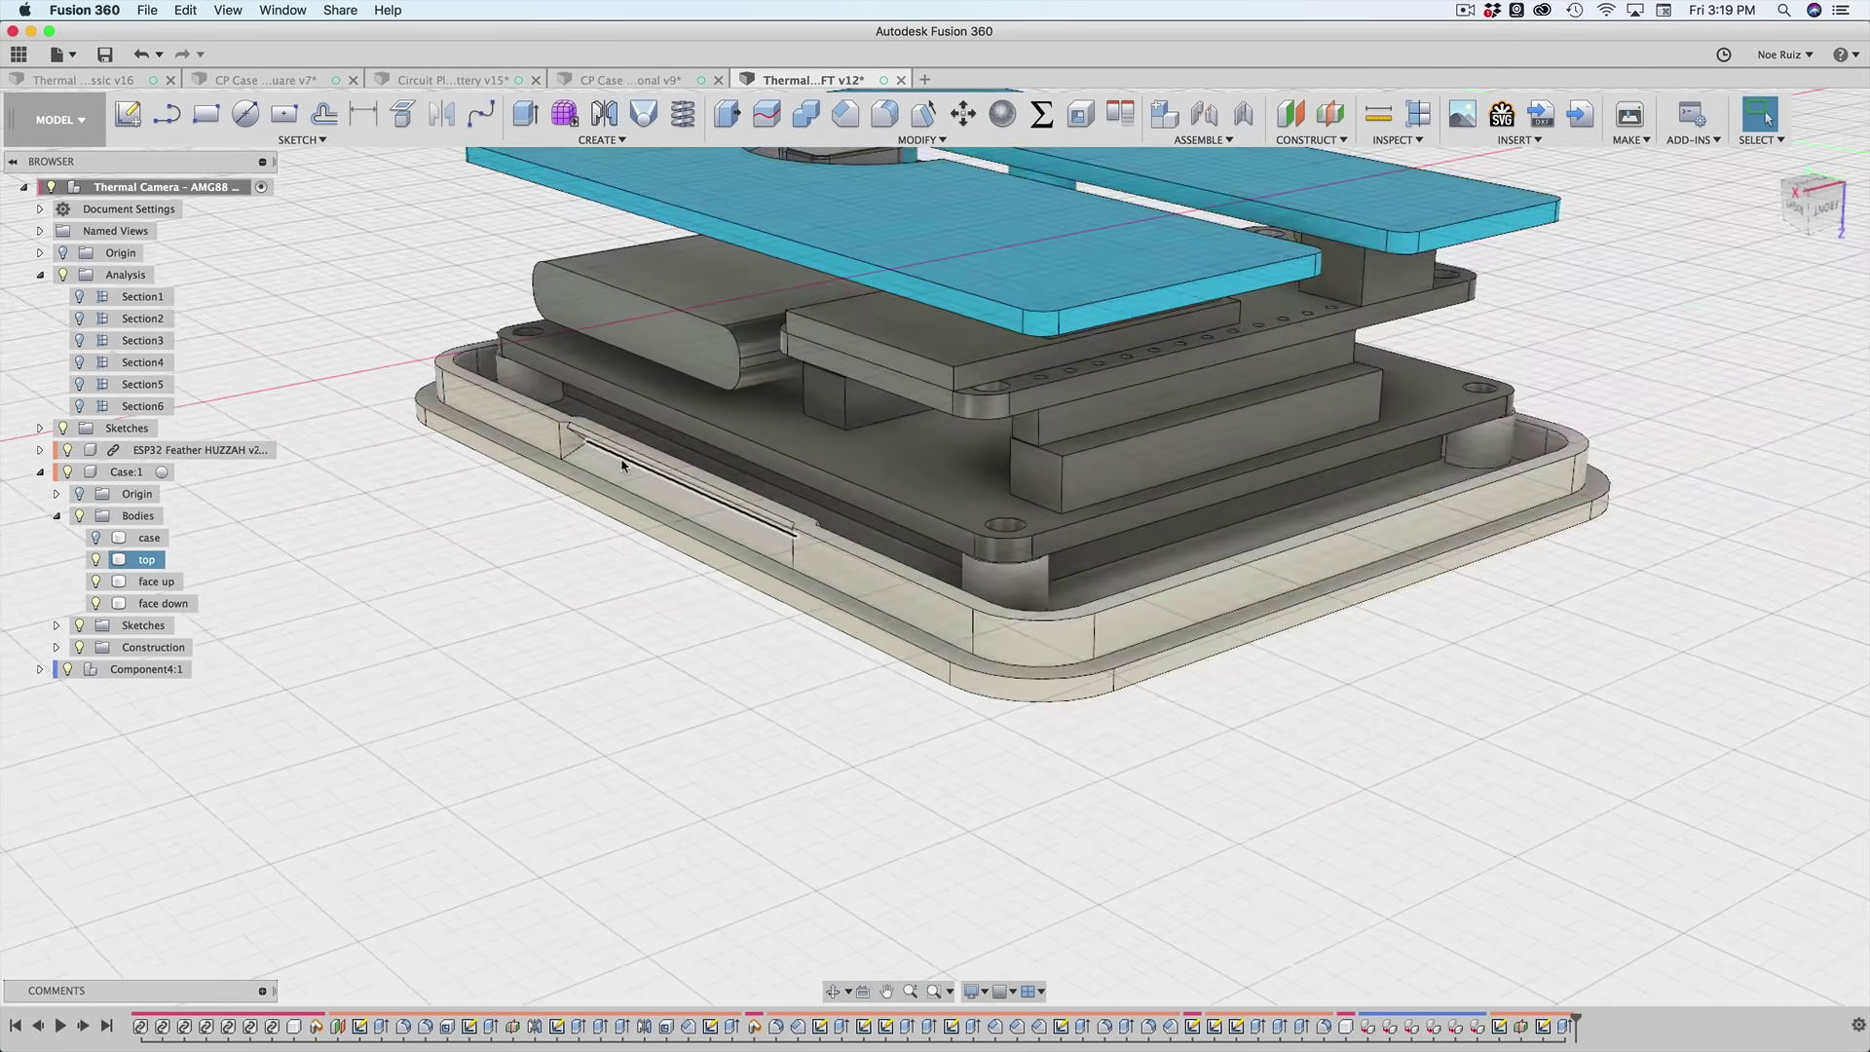
pyautogui.scroll(-5, 623, 477)
pyautogui.click(639, 614)
# - Show the case body again and turn on the Section6 analysis to cut through the enclosure
pyautogui.click(96, 538)
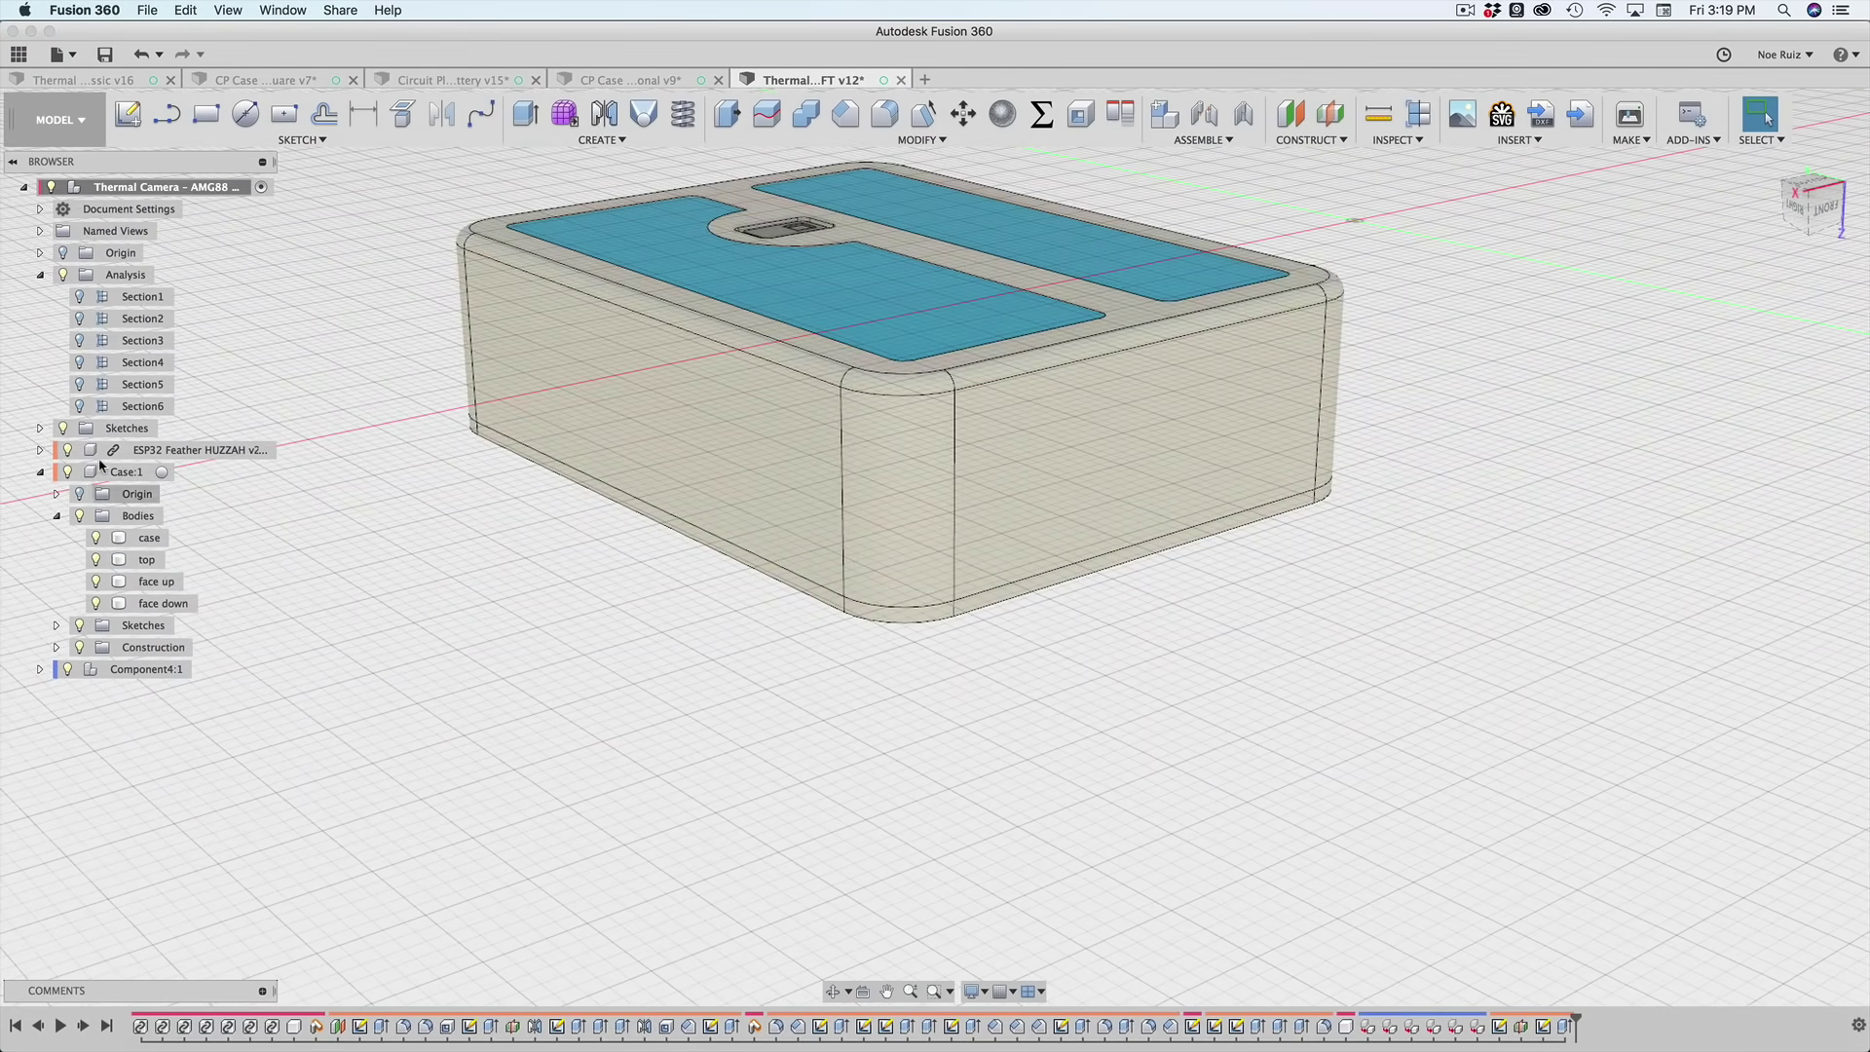
pyautogui.click(81, 407)
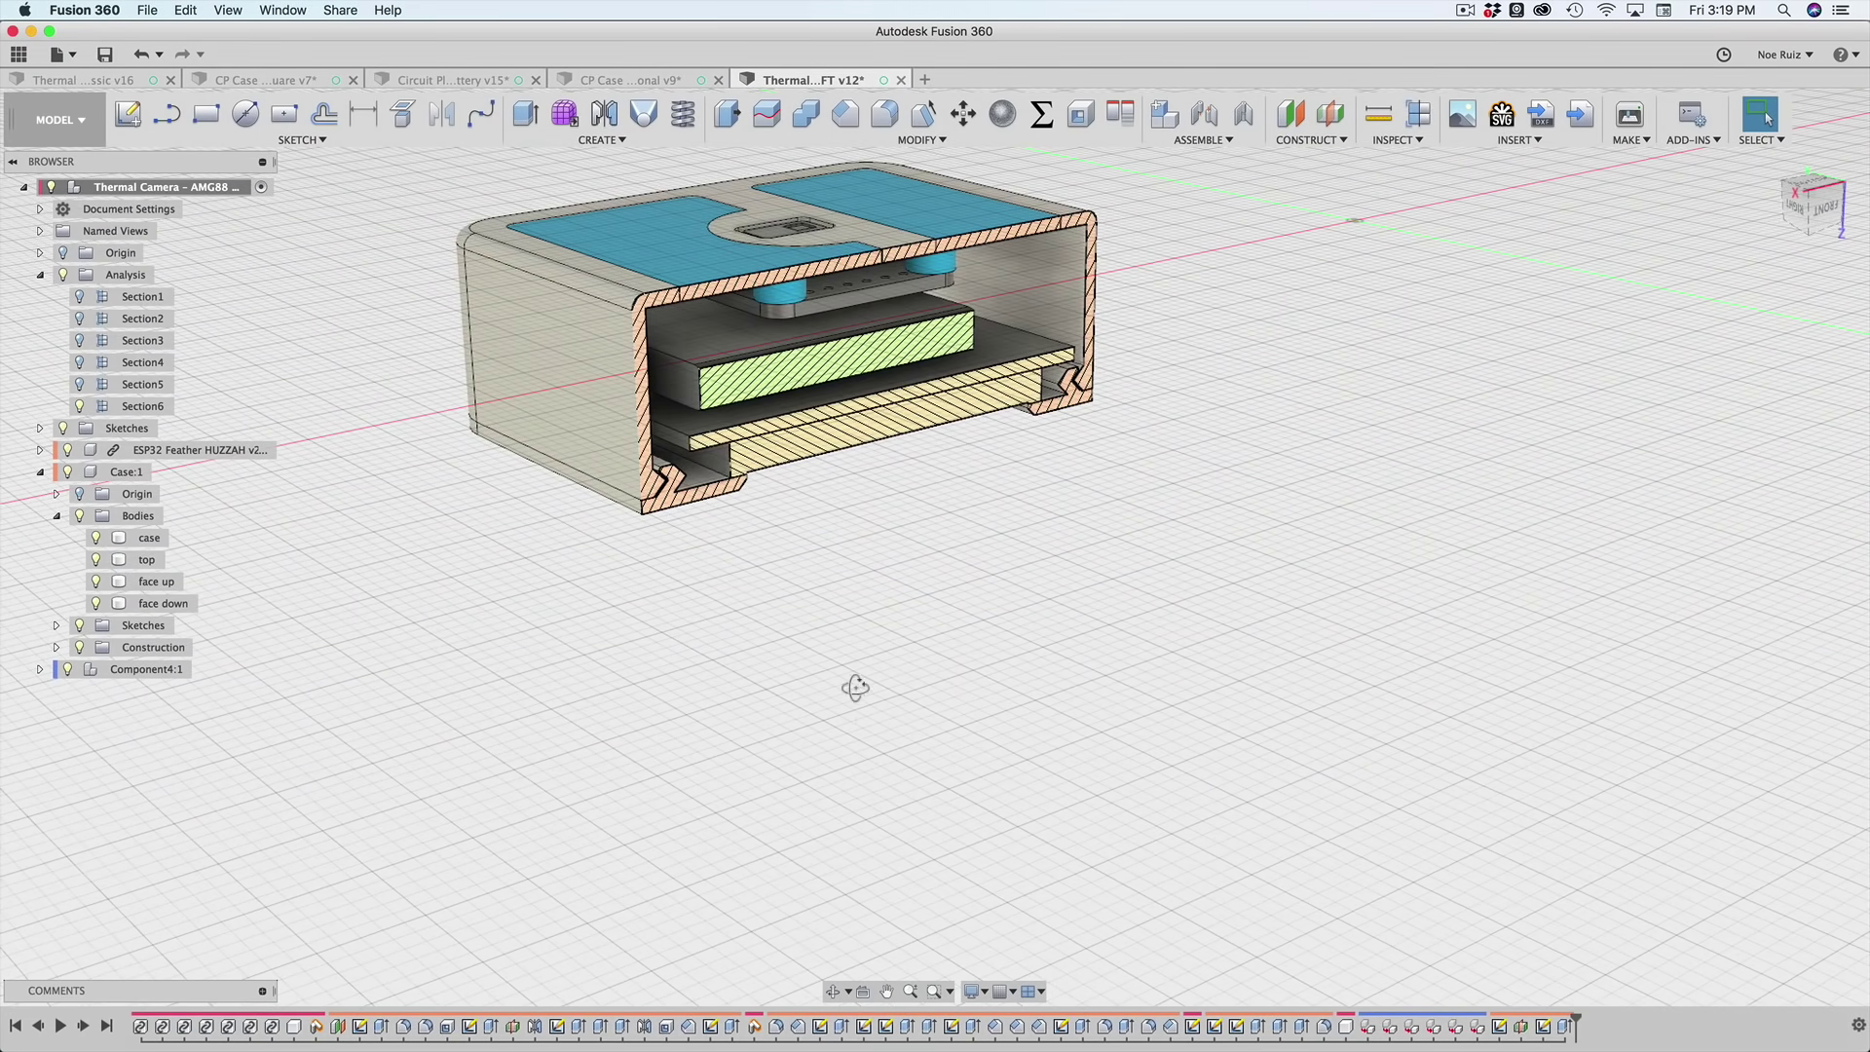
pyautogui.keyDown('shift'); pyautogui.moveTo(855, 688); pyautogui.dragTo(516, 336, button='middle'); pyautogui.keyUp('shift')
pyautogui.moveTo(755, 722); pyautogui.dragTo(679, 571, button='middle')
pyautogui.scroll(10, 680, 572)
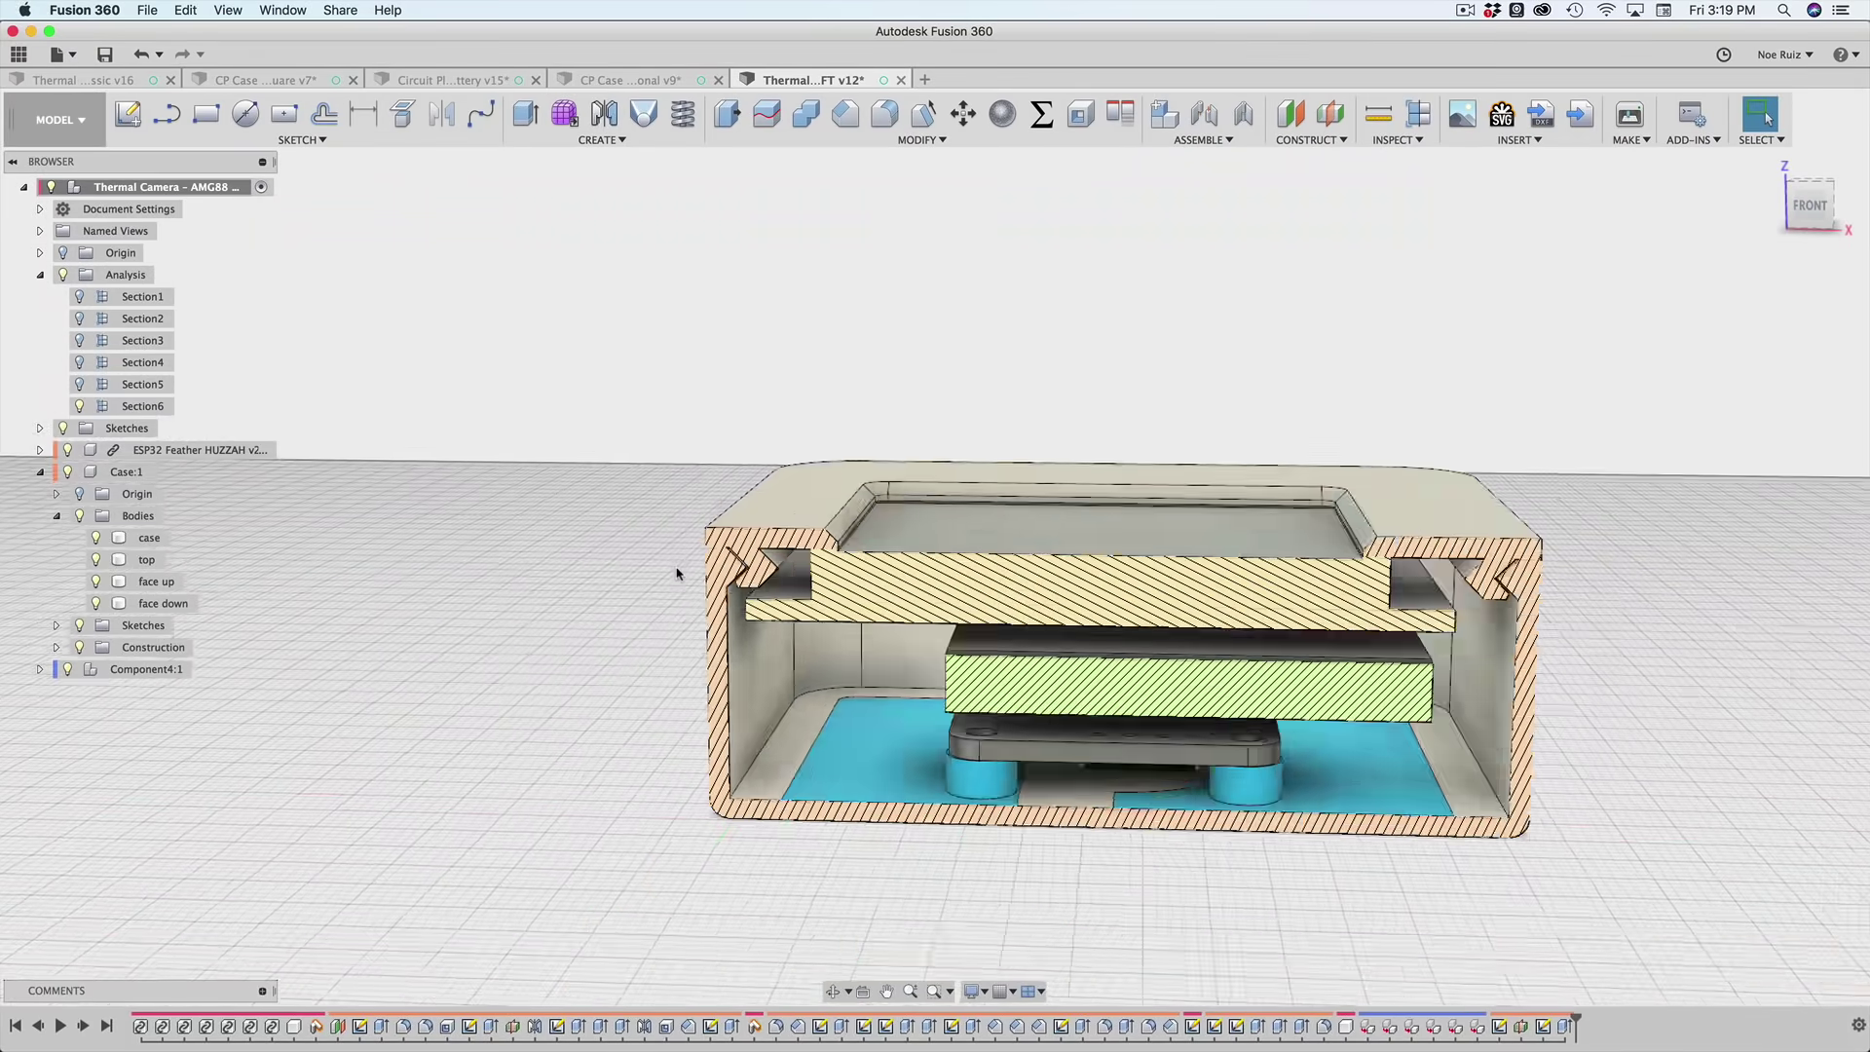
# - Examine the sectioned snap-fit joint where the top cover's lip meets the case wall
pyautogui.keyDown('shift'); pyautogui.moveTo(630, 652); pyautogui.dragTo(716, 633, button='middle'); pyautogui.keyUp('shift')
pyautogui.scroll(8, 782, 514)
pyautogui.scroll(-5, 964, 554)
pyautogui.scroll(5, 1073, 494)
pyautogui.scroll(3, 941, 614)
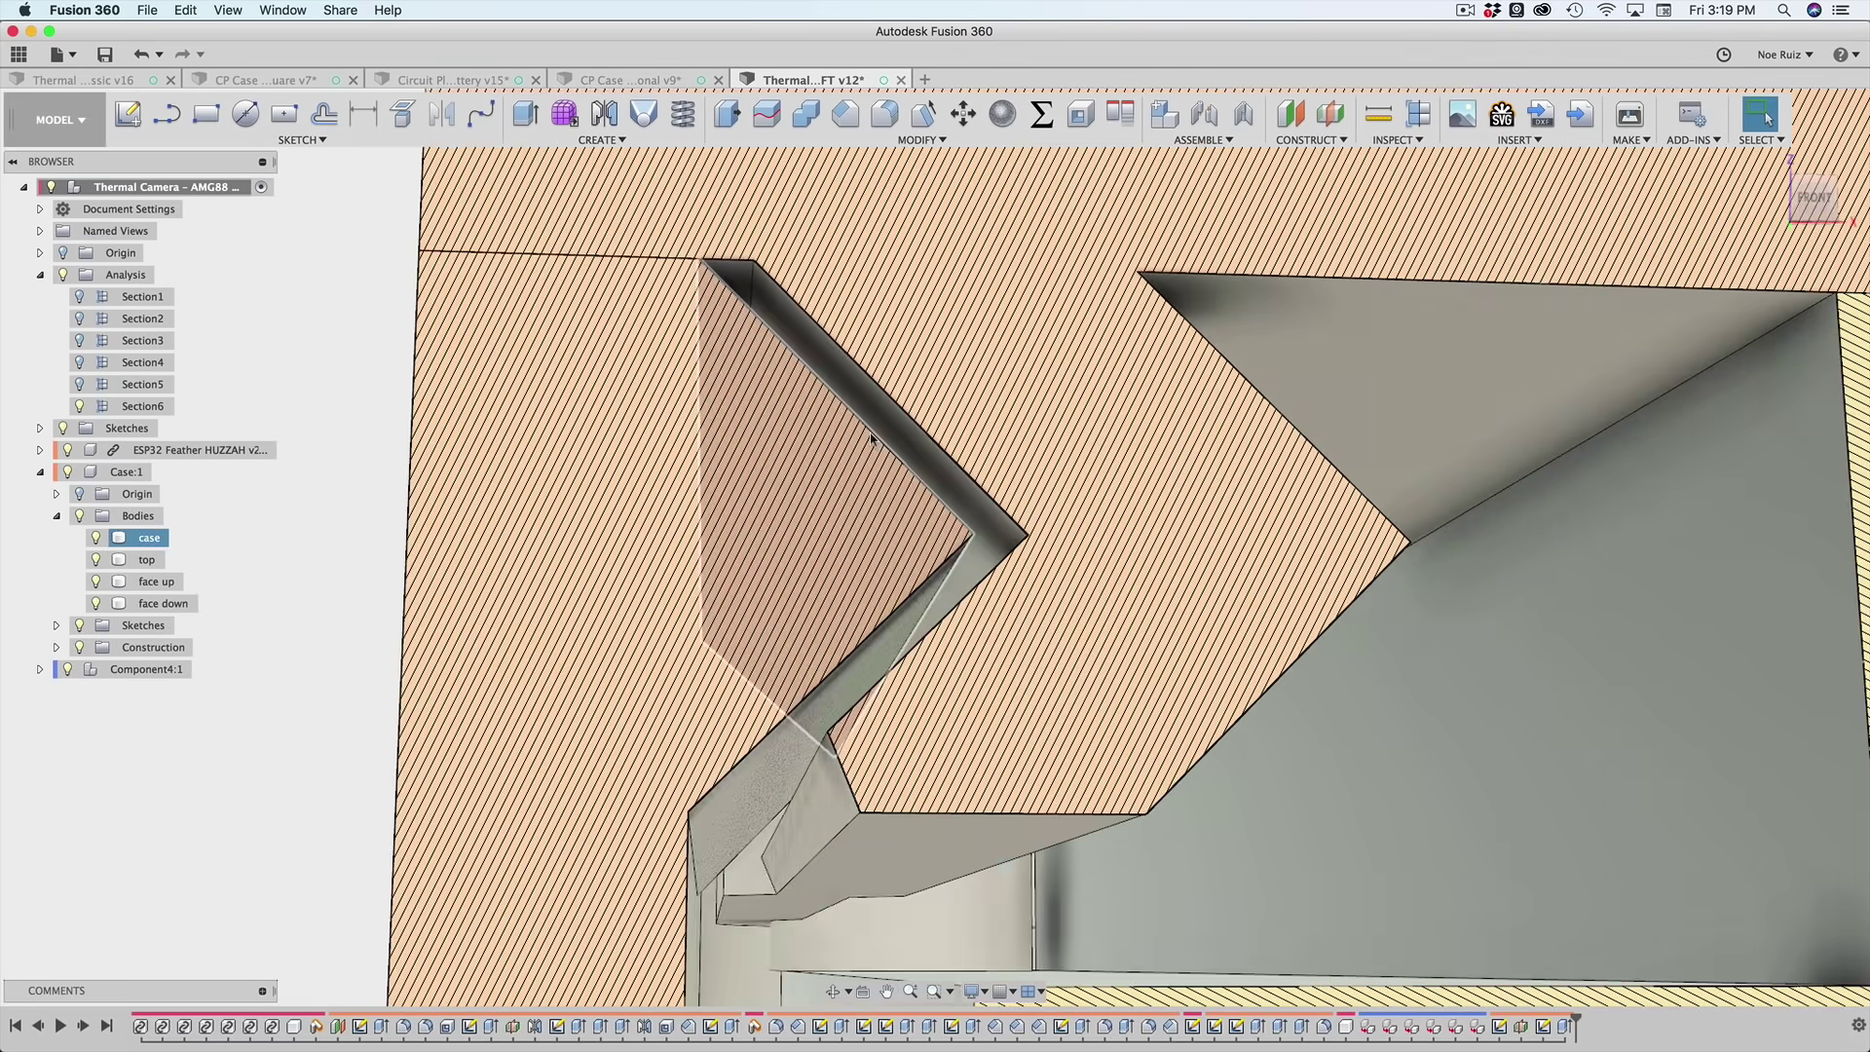
pyautogui.scroll(-5, 872, 434)
pyautogui.keyDown('shift'); pyautogui.moveTo(835, 617); pyautogui.dragTo(804, 569, button='middle'); pyautogui.keyUp('shift')
pyautogui.scroll(-3, 803, 569)
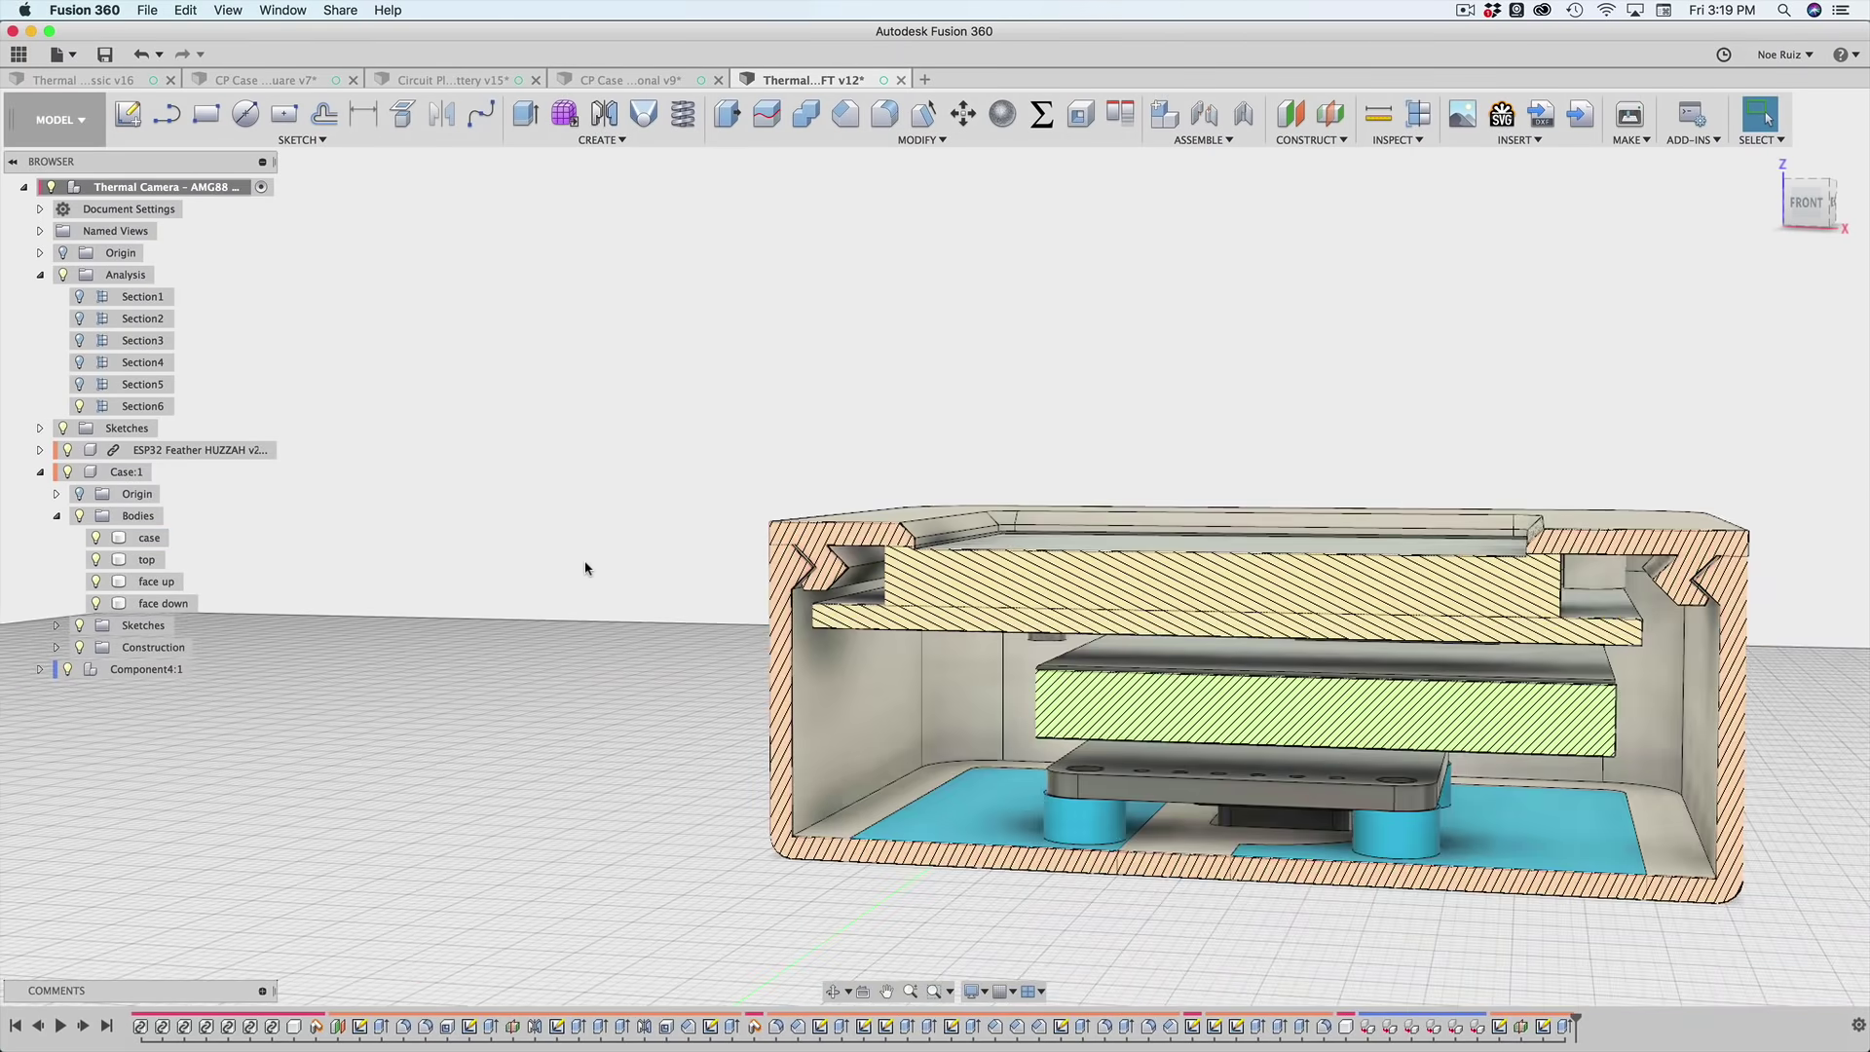
pyautogui.scroll(-2, 586, 569)
pyautogui.keyDown('shift'); pyautogui.moveTo(586, 569); pyautogui.dragTo(631, 614, button='middle'); pyautogui.keyUp('shift')
pyautogui.scroll(-3, 631, 614)
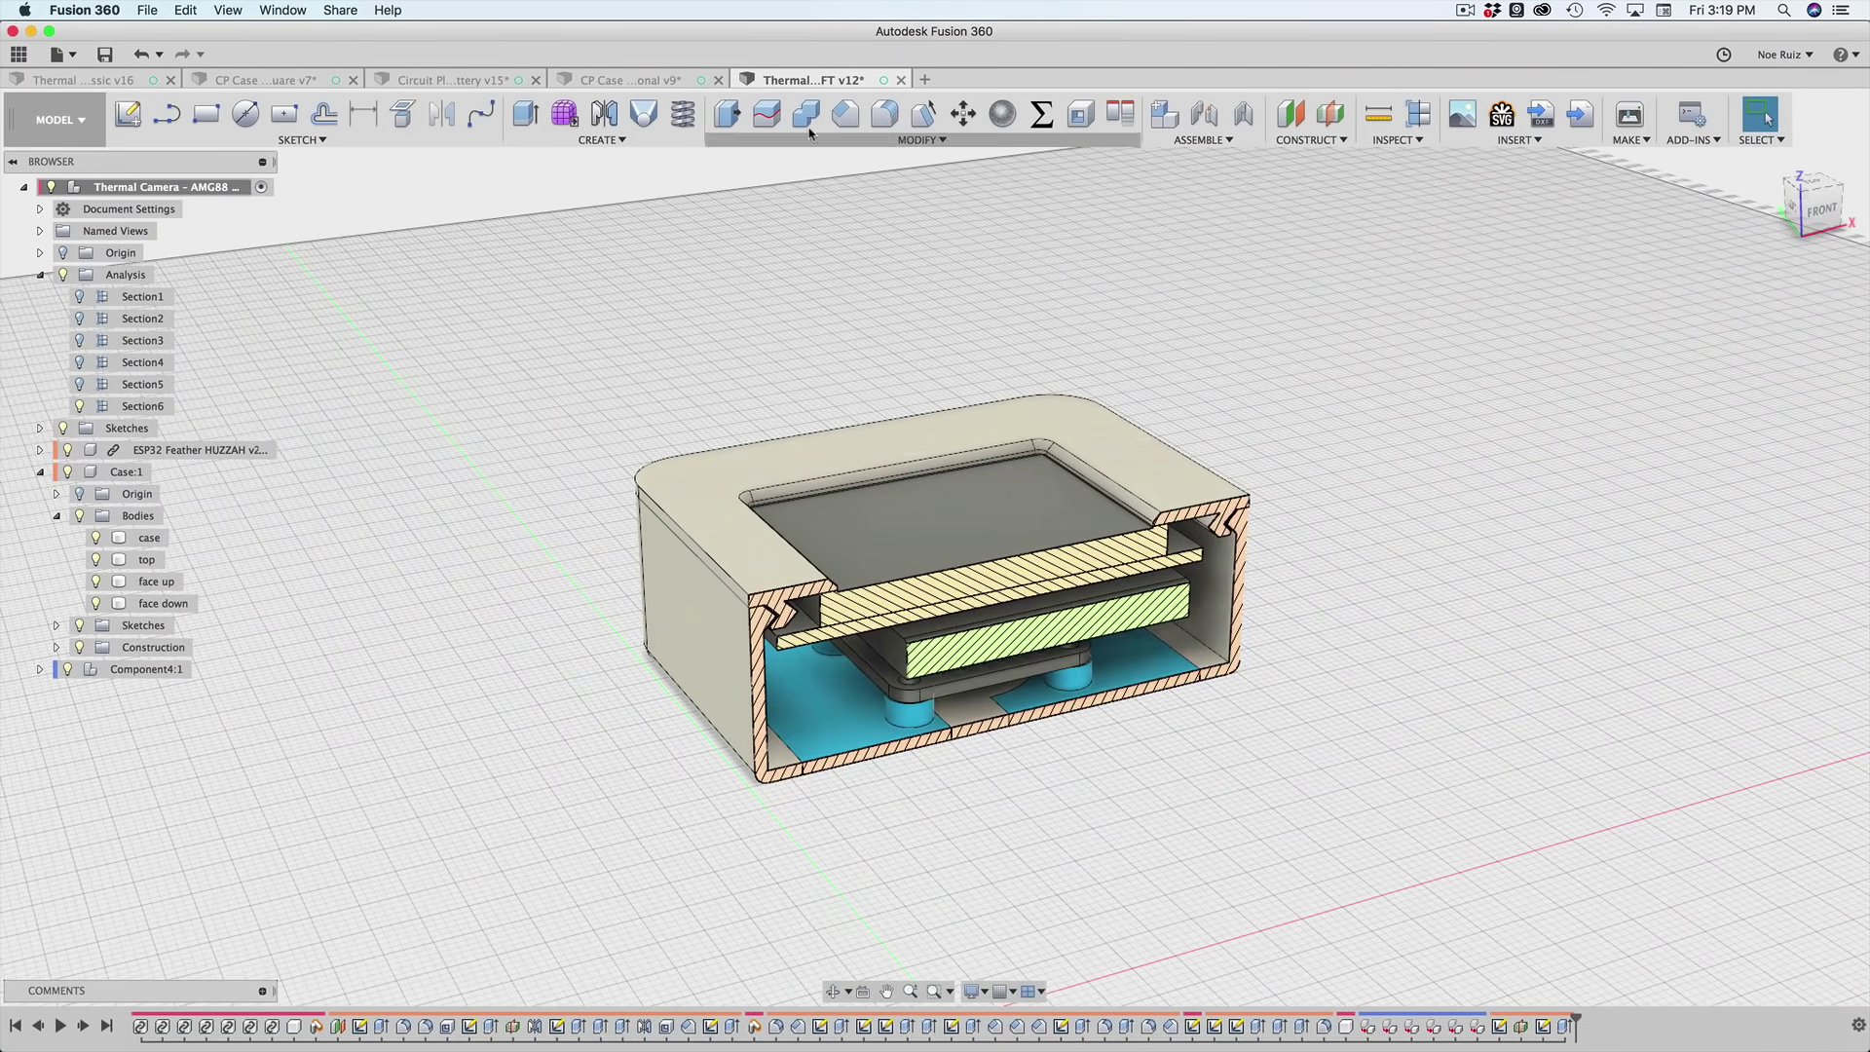
# - Start a new design and add a component named Enclosure
pyautogui.click(925, 79)
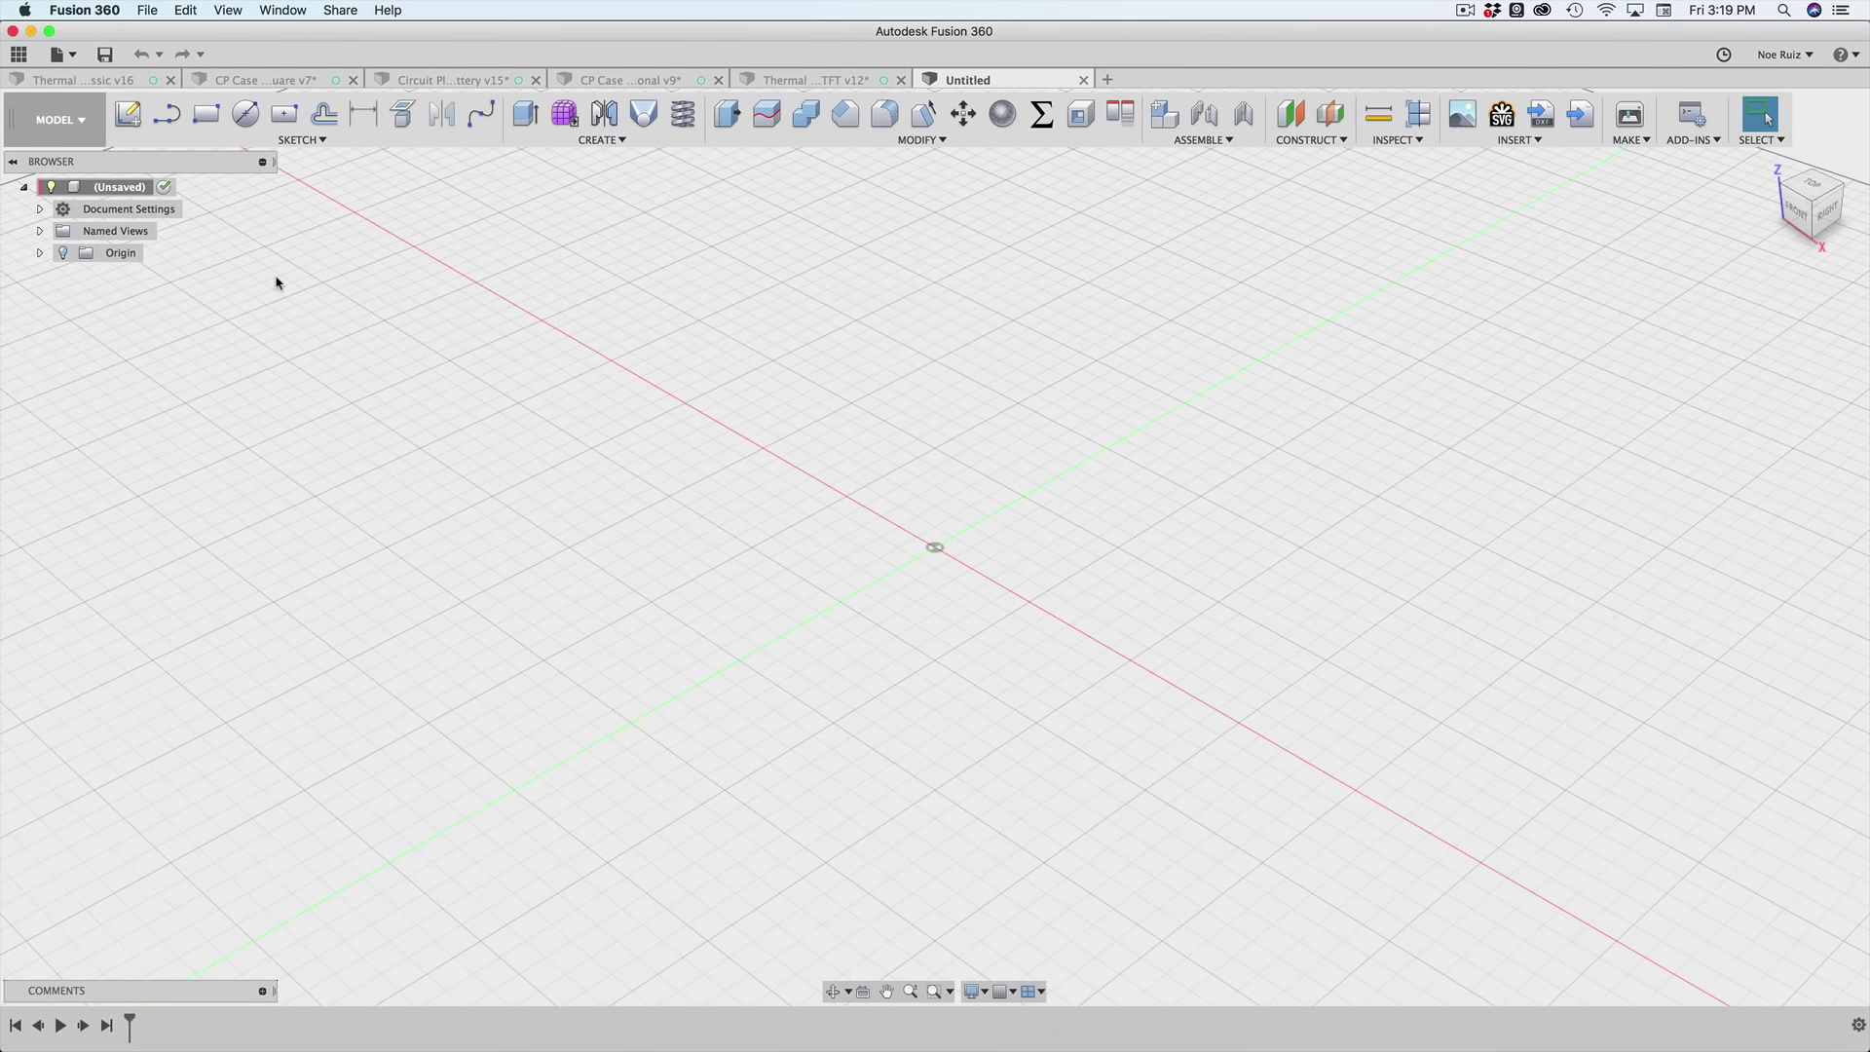
pyautogui.rightClick(116, 188)
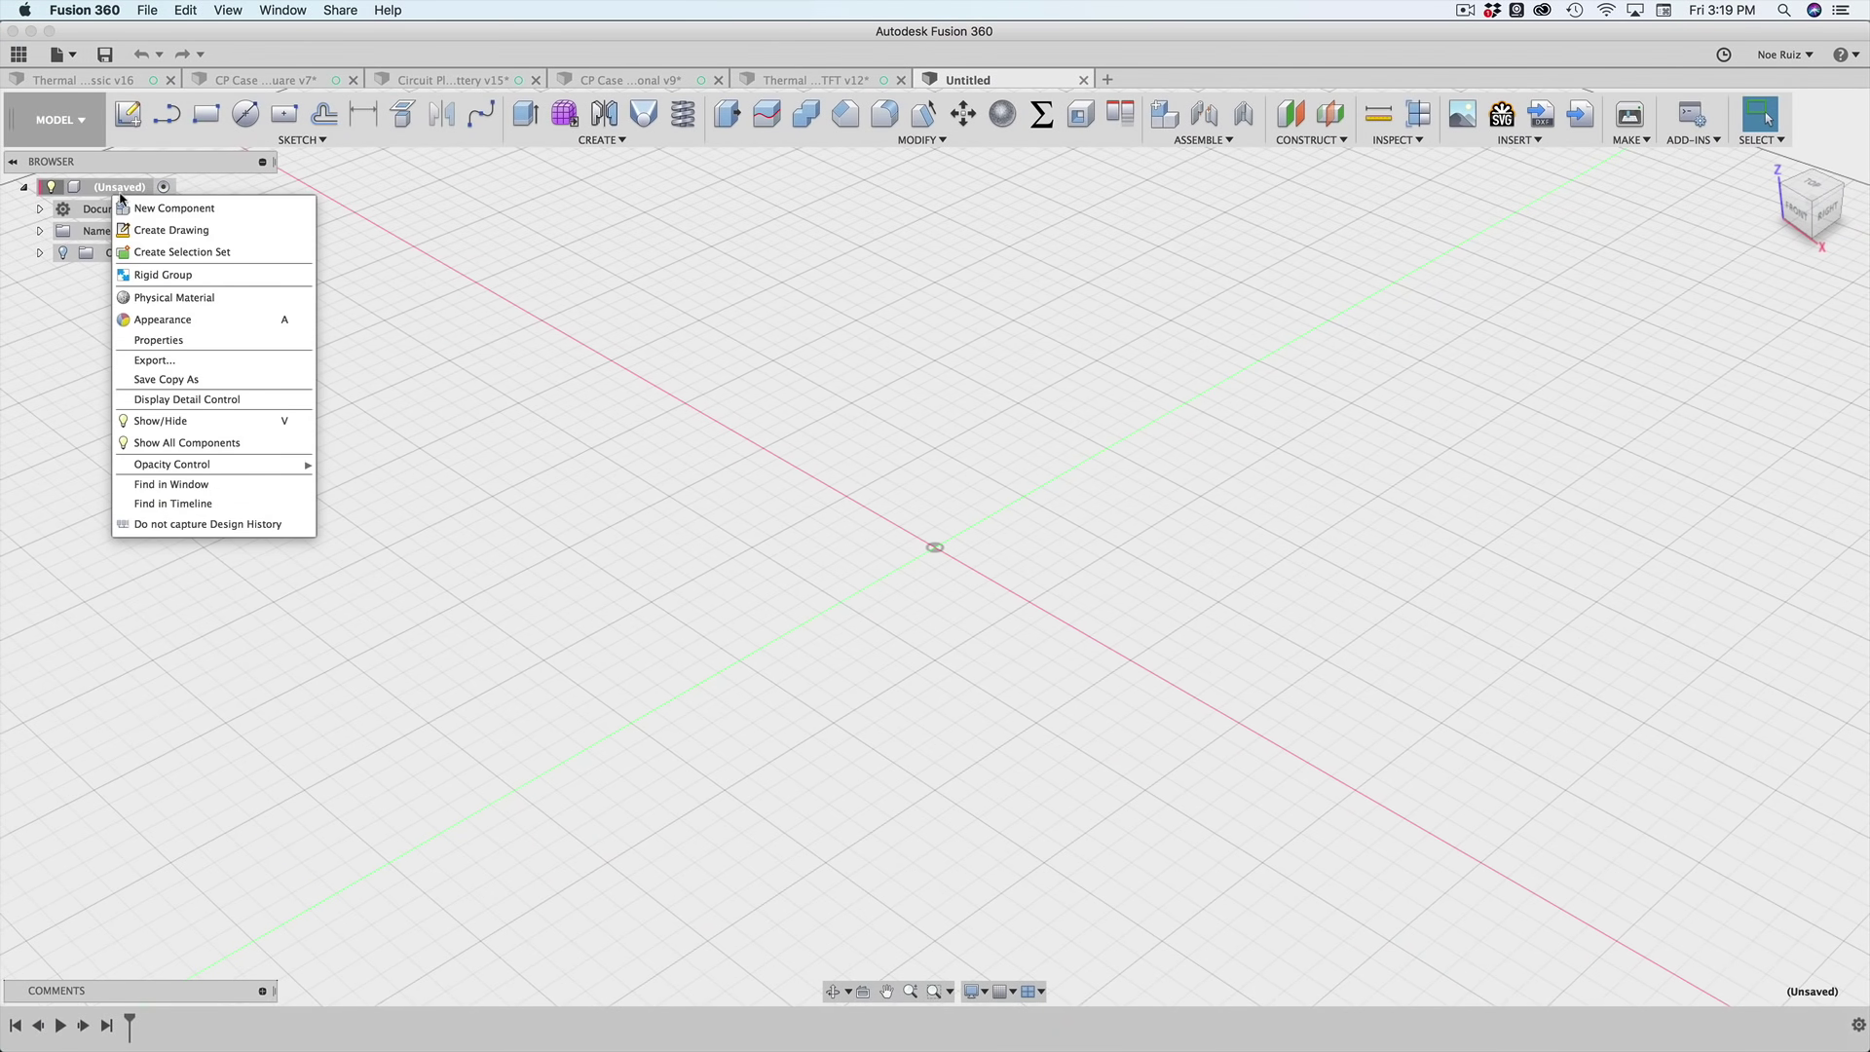
pyautogui.click(181, 212)
pyautogui.click(168, 276)
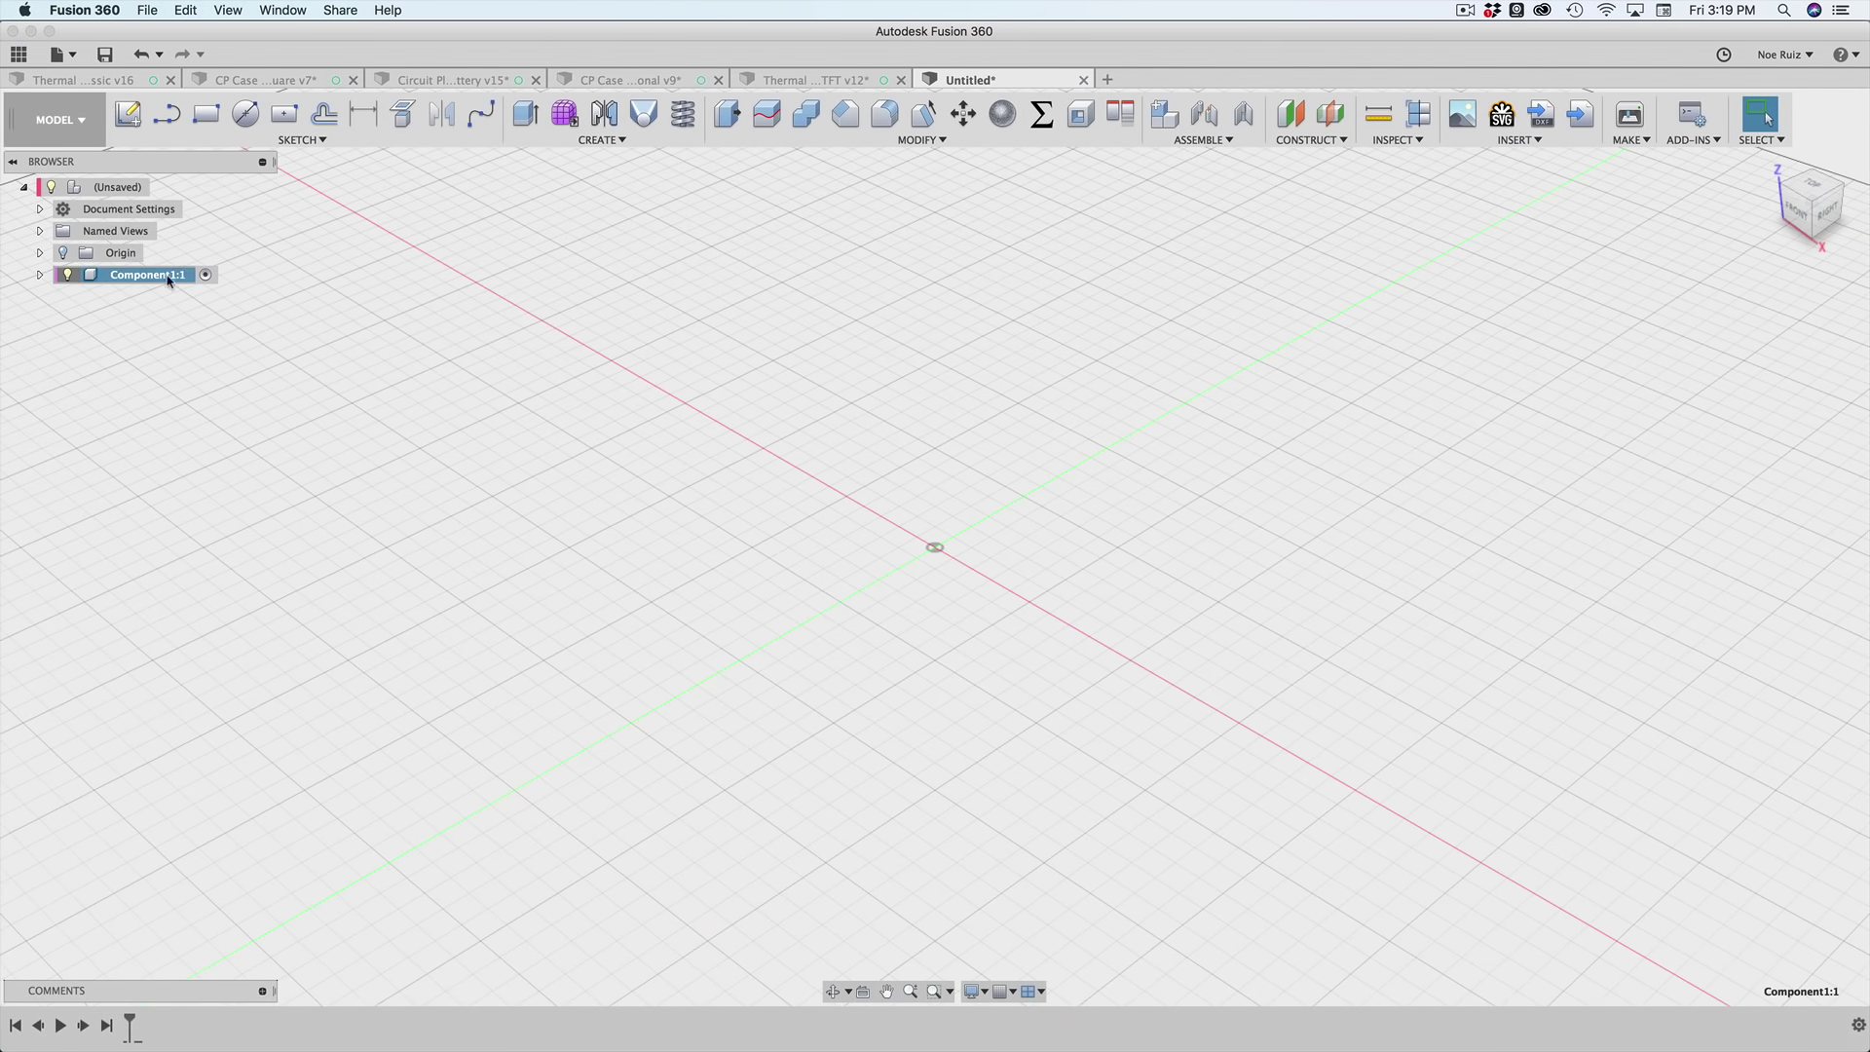
pyautogui.doubleClick(146, 276)
pyautogui.write('Enclosure')
pyautogui.press('Return')
# - Add a component named Case inside the Enclosure component
pyautogui.rightClick(138, 276)
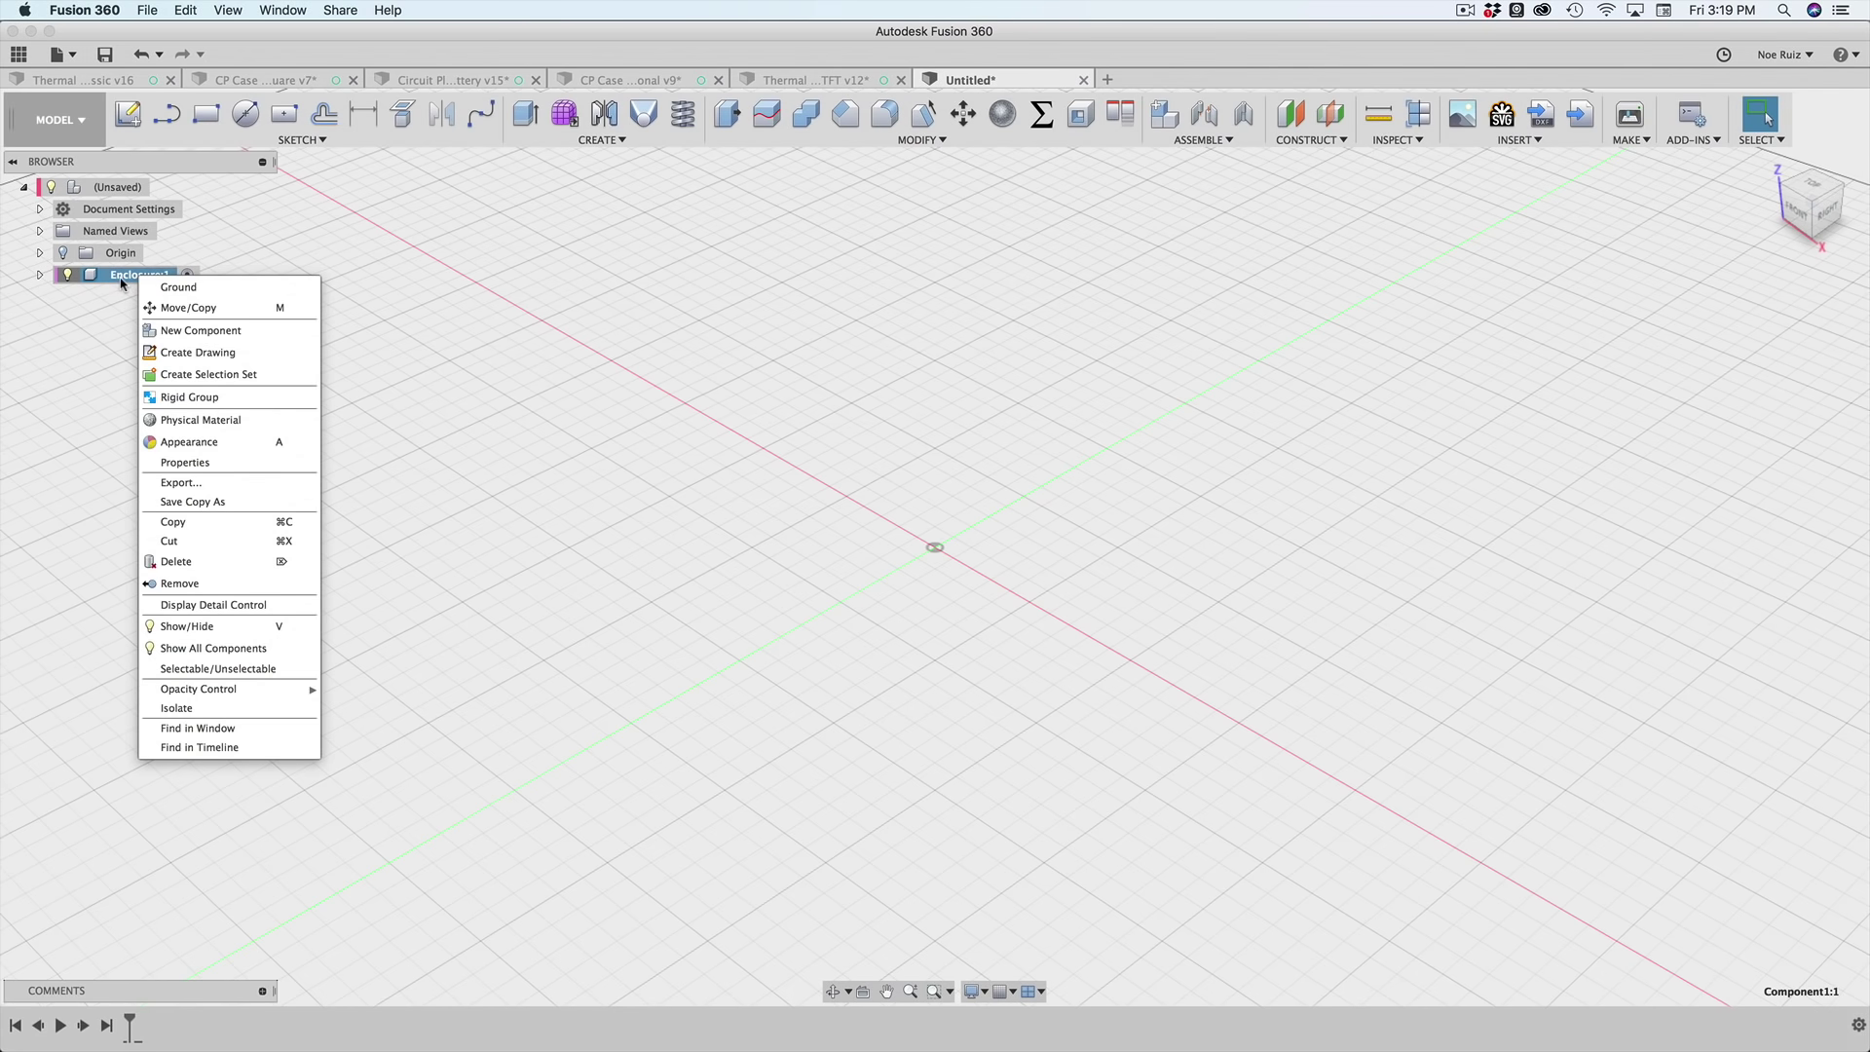
pyautogui.click(138, 330)
pyautogui.doubleClick(151, 320)
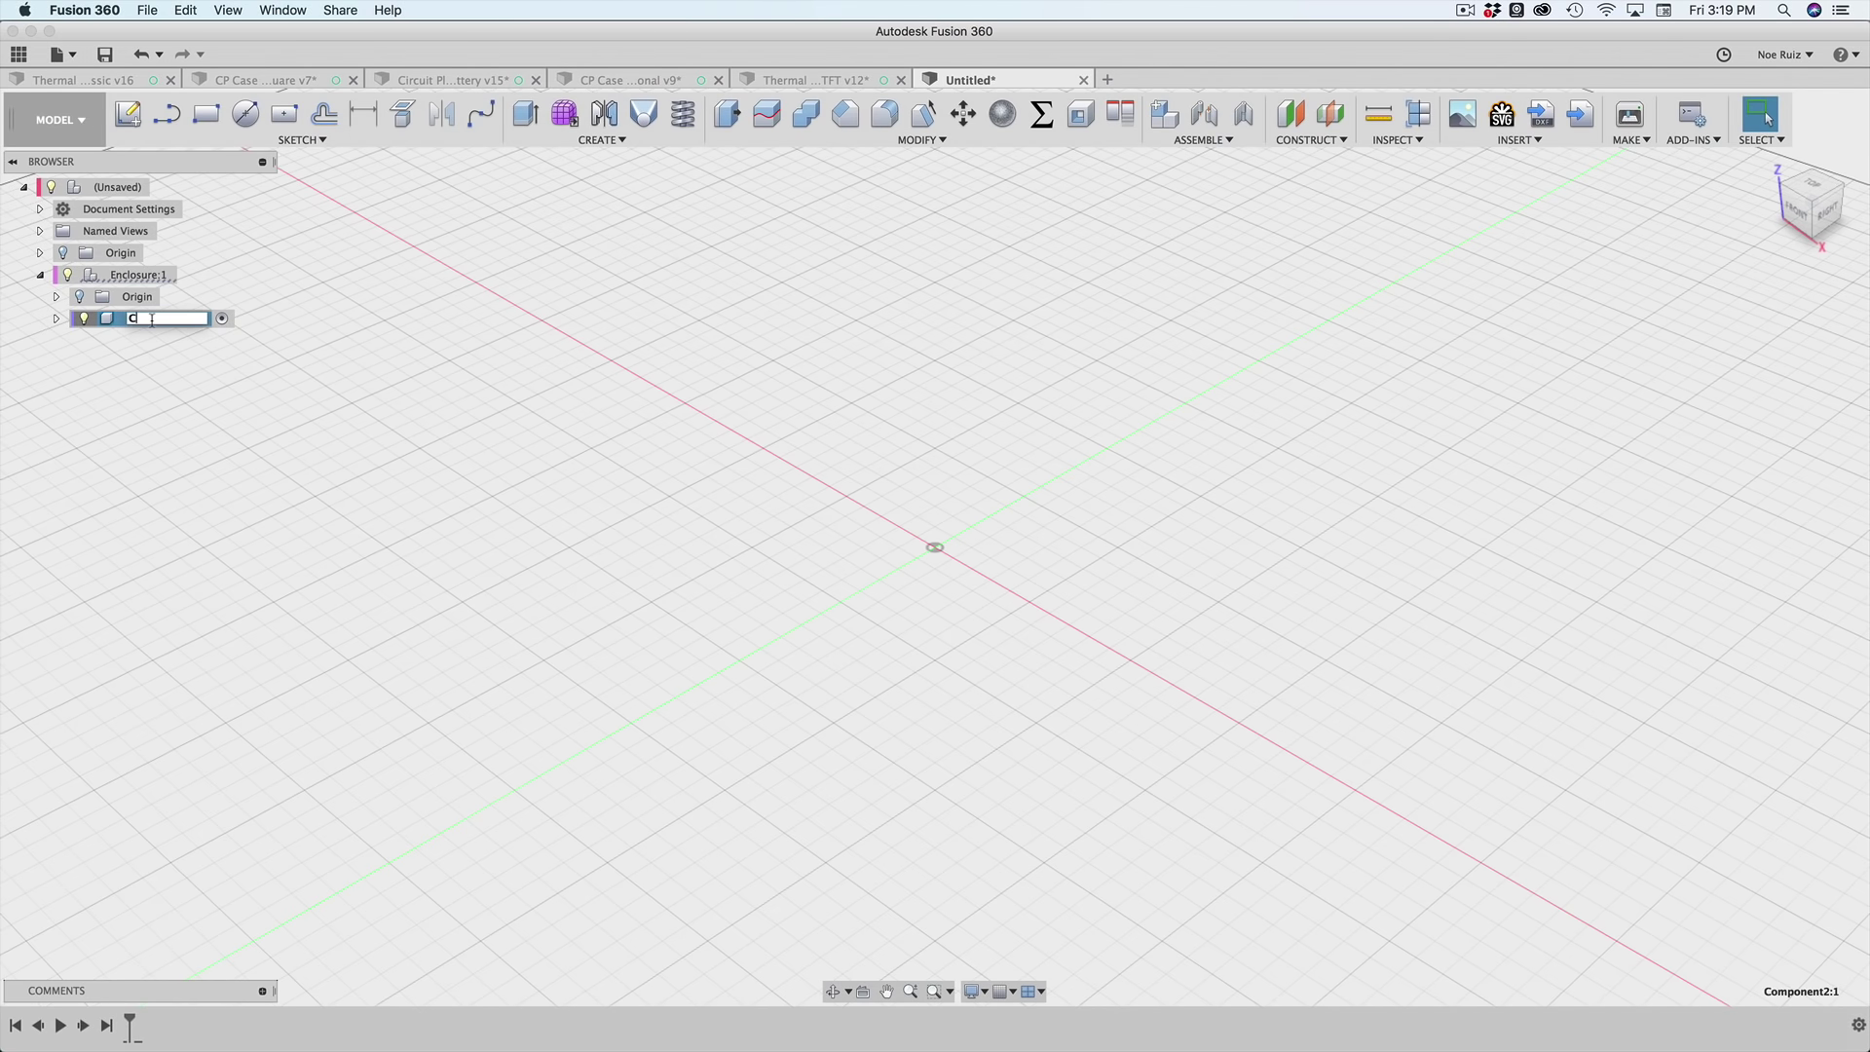
pyautogui.press('Return')
# - Add another component named Top Cover inside the Enclosure component
pyautogui.rightClick(142, 276)
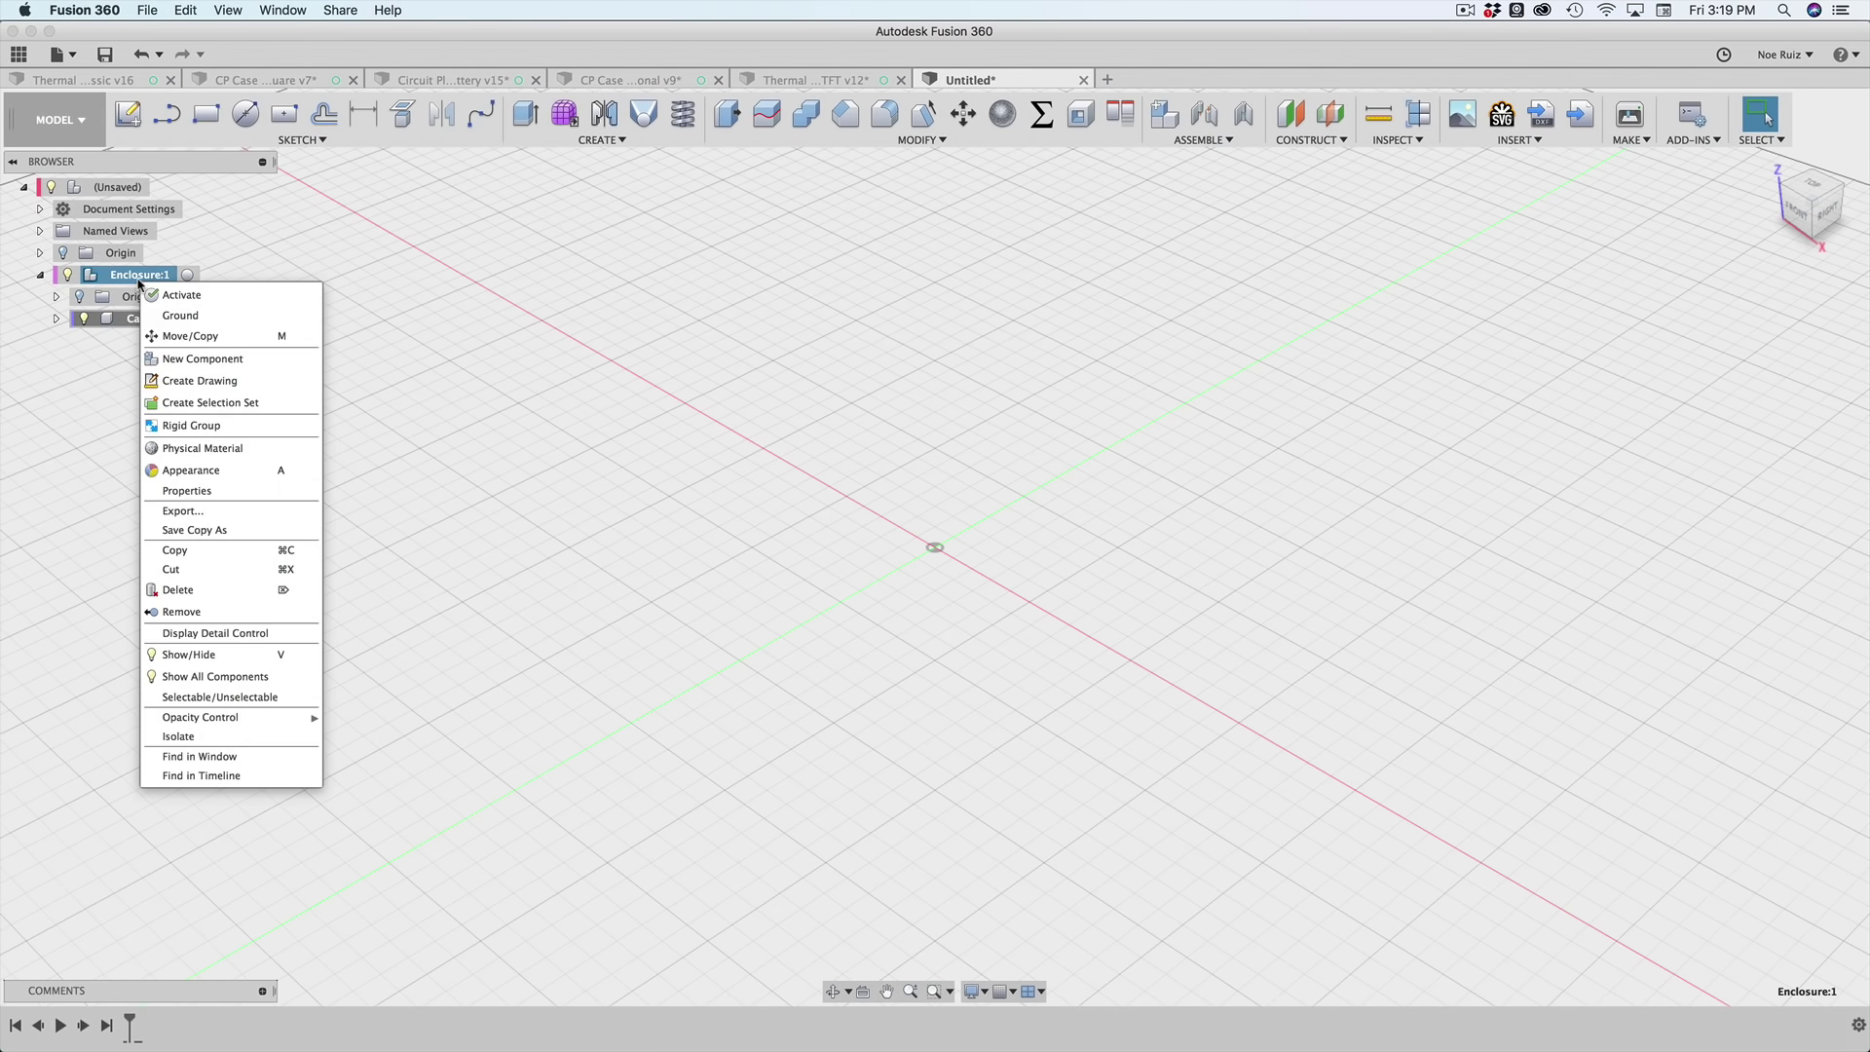
pyautogui.click(190, 358)
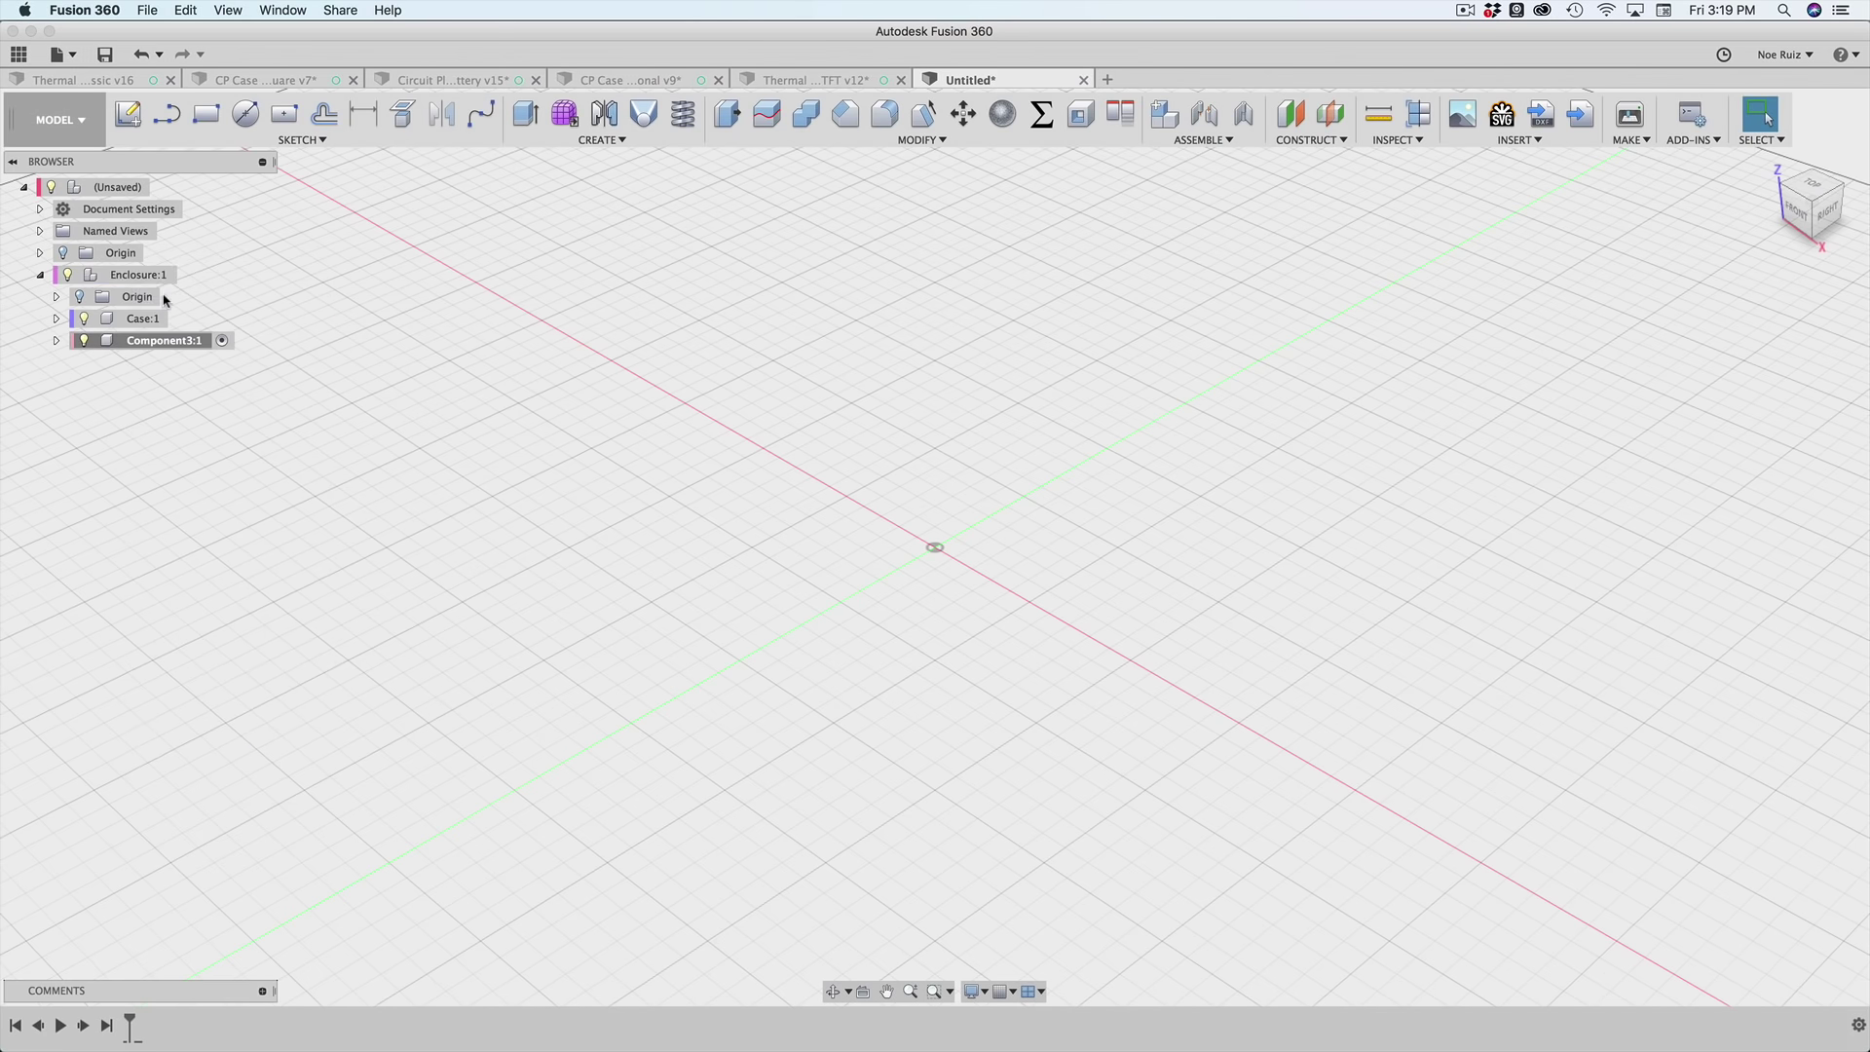
pyautogui.doubleClick(164, 340)
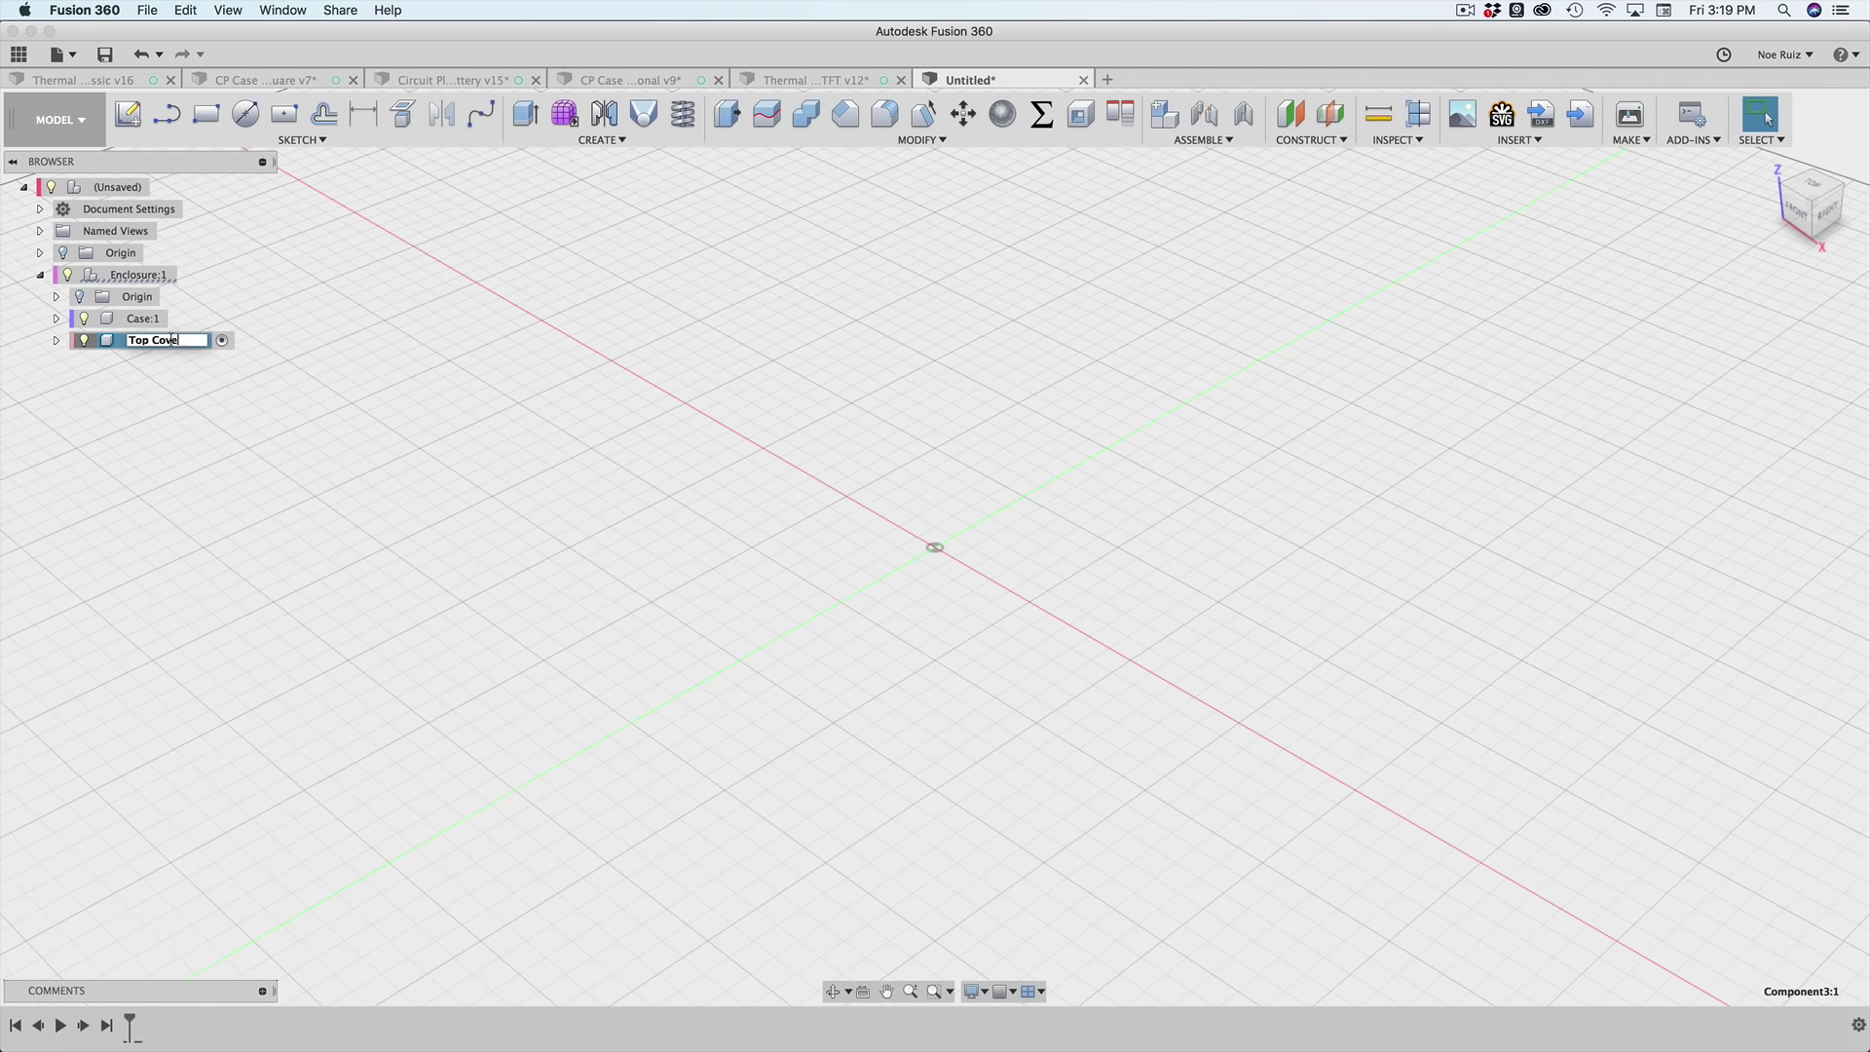
pyautogui.press('Return')
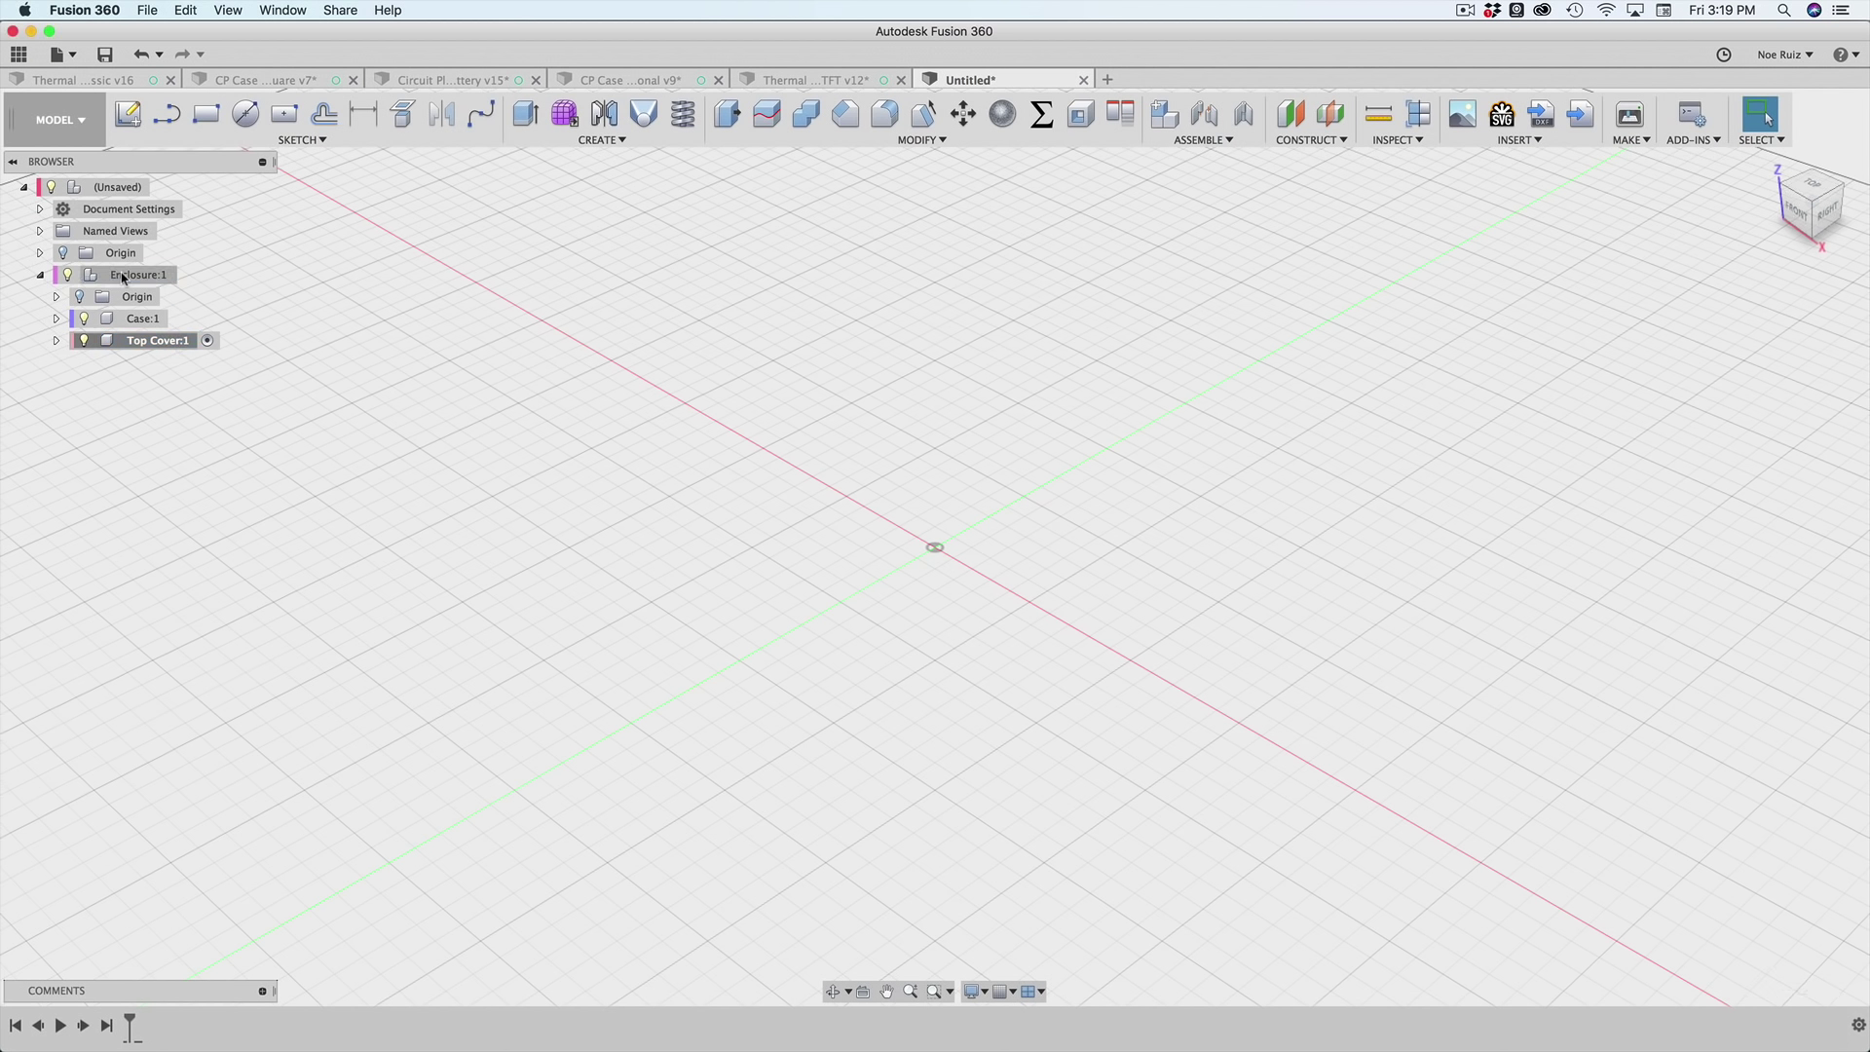
# - Activate the Case component inside Enclosure
pyautogui.click(156, 277)
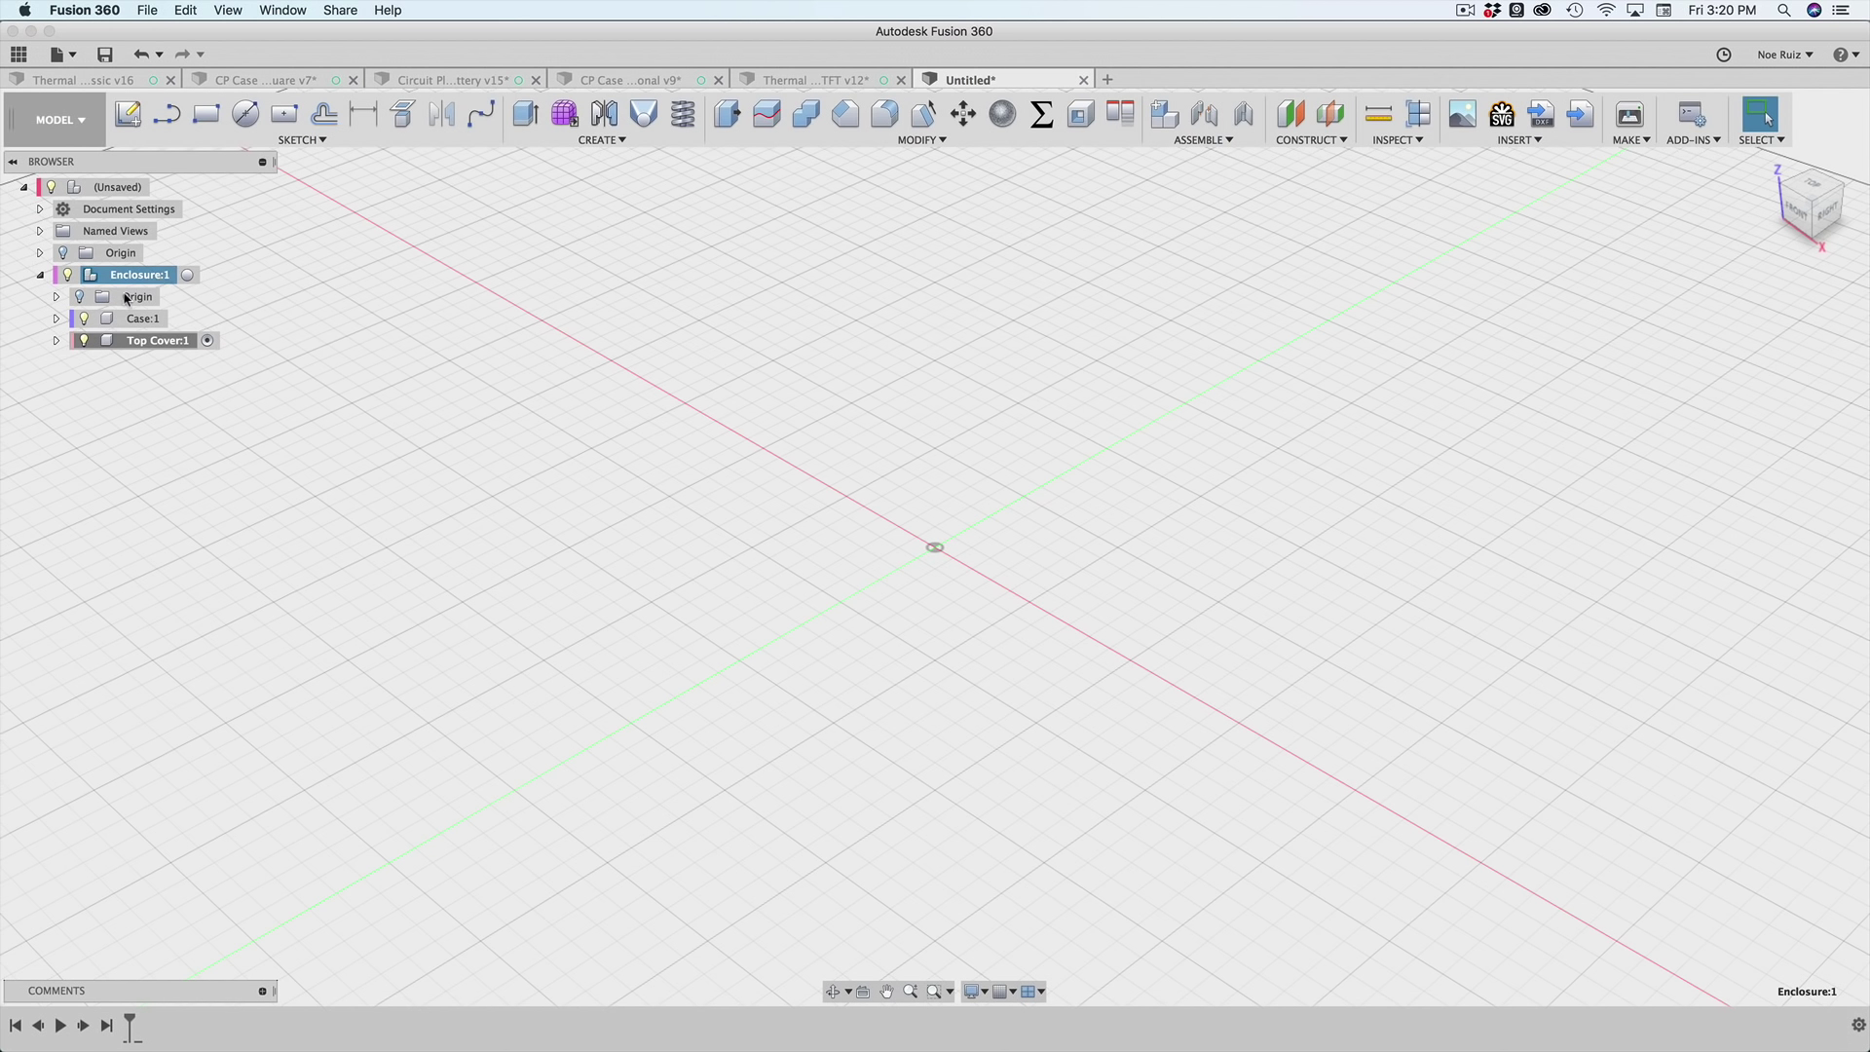
pyautogui.click(177, 320)
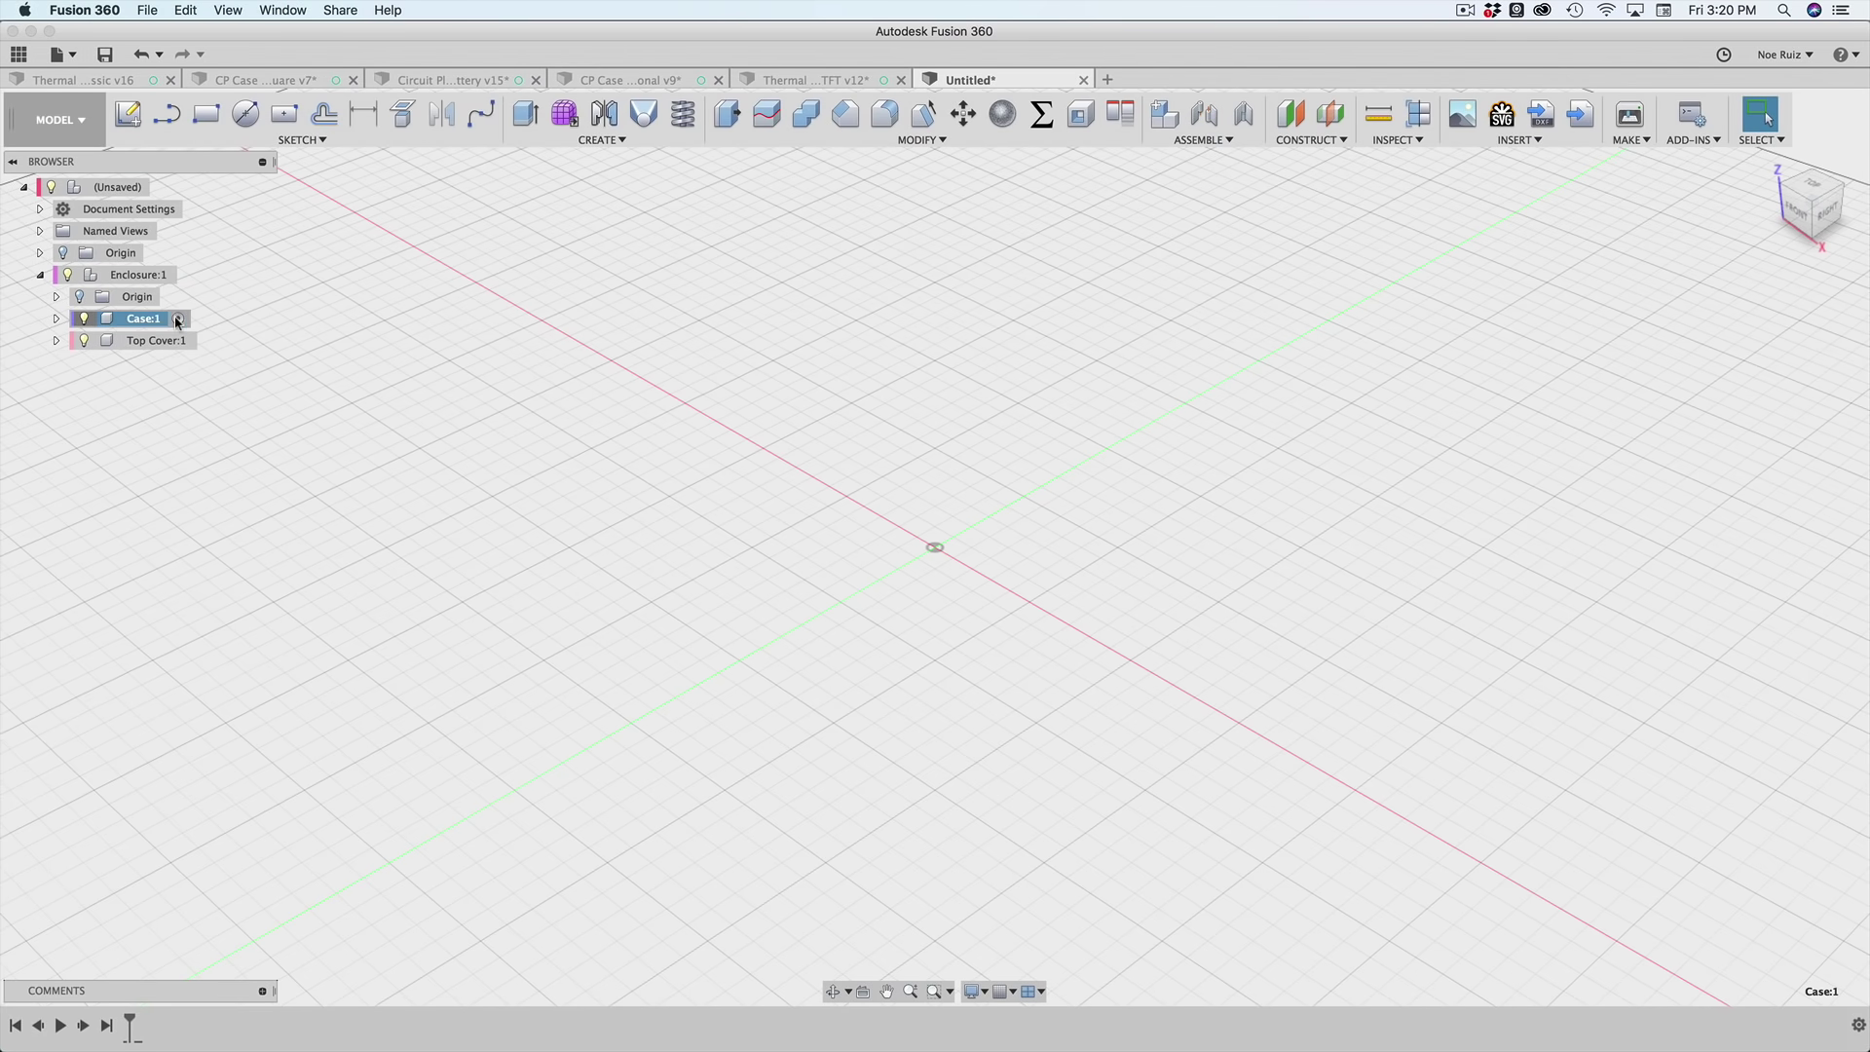
pyautogui.scroll(1, 835, 492)
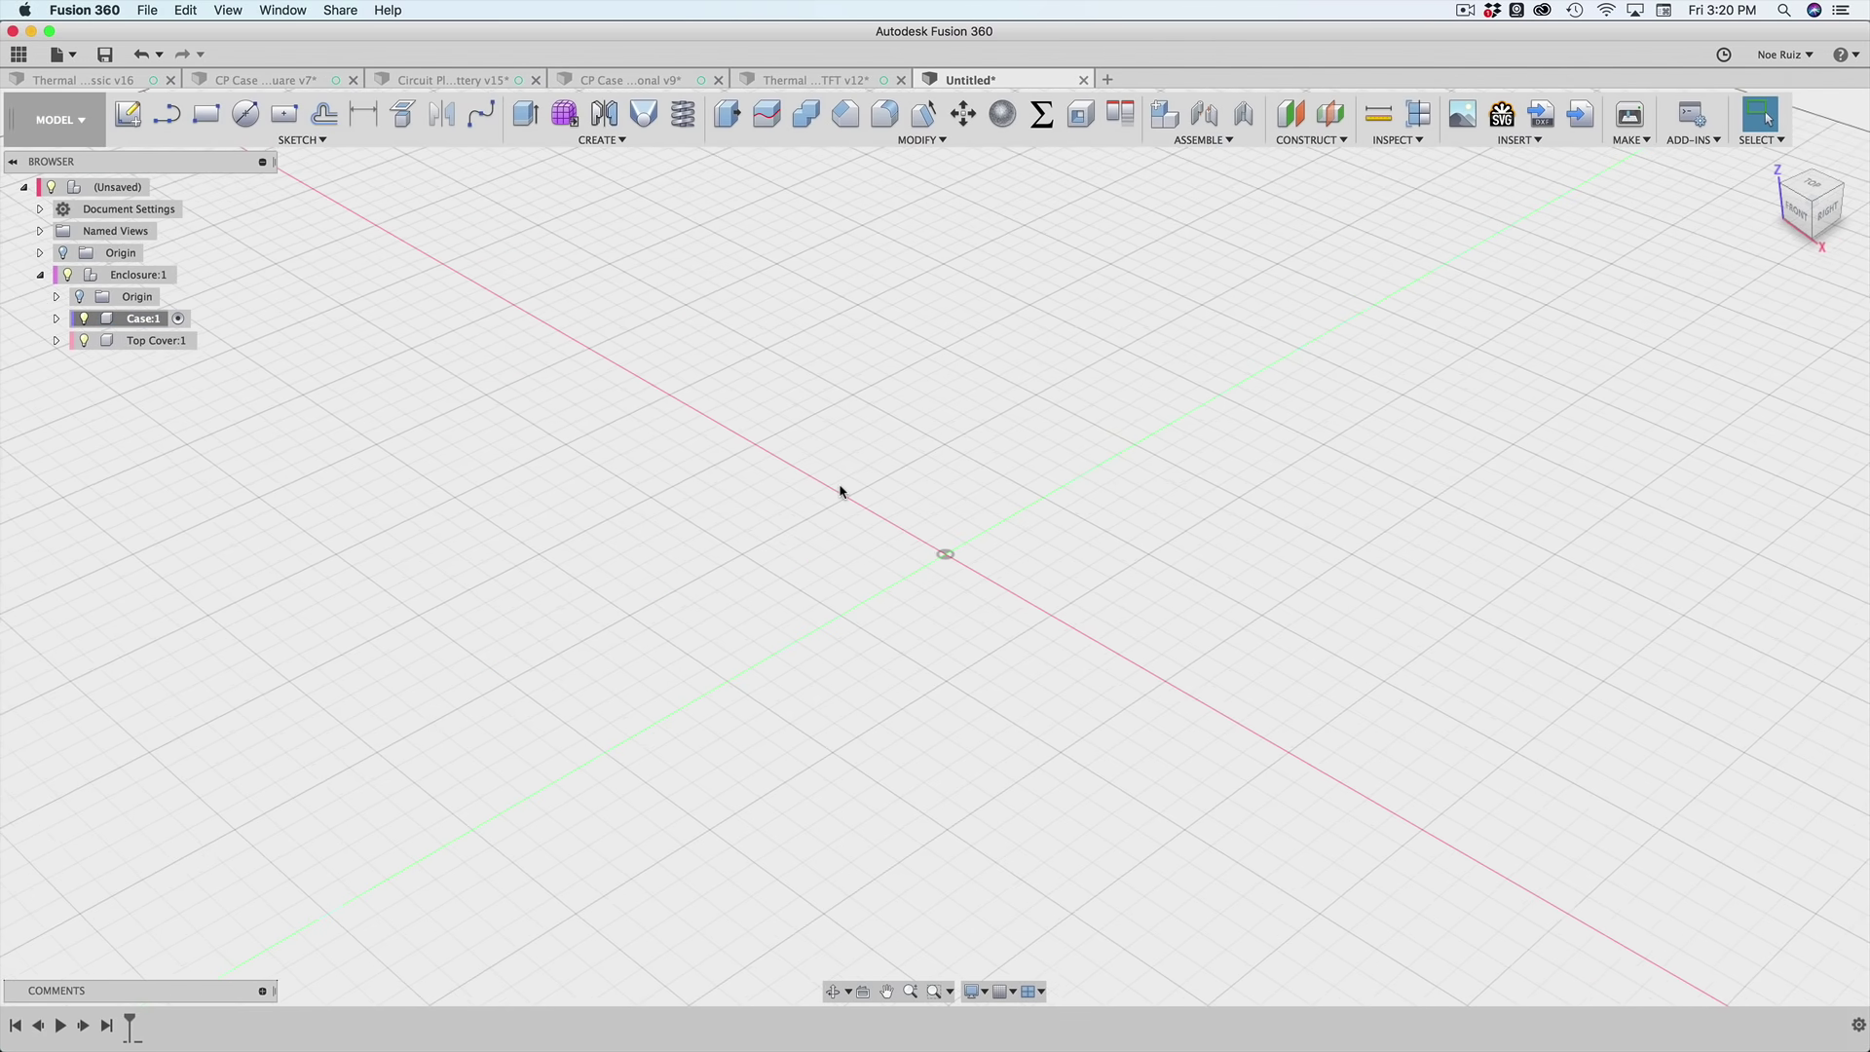
pyautogui.scroll(-1, 839, 493)
pyautogui.moveTo(858, 448); pyautogui.dragTo(791, 454, button='middle')
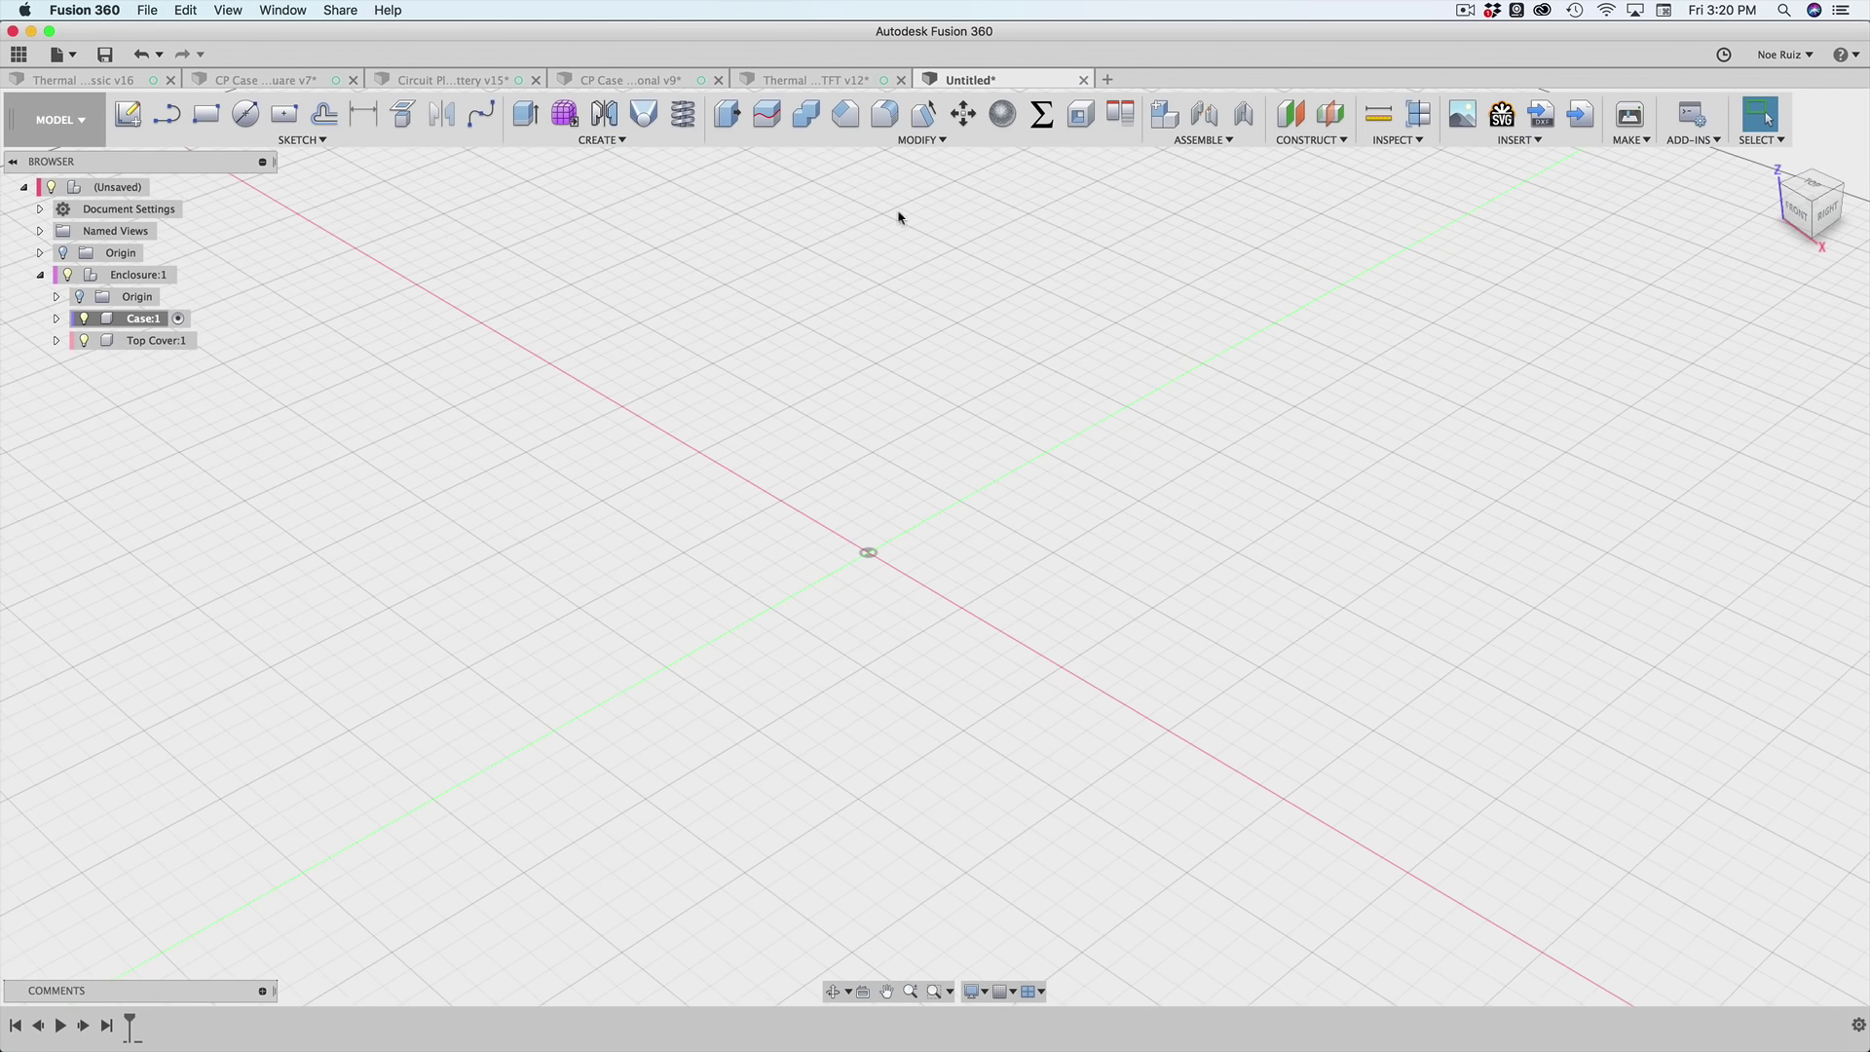
# - Open the design parameters and add a user parameter named width, in mm, with the expression 50
pyautogui.click(1045, 127)
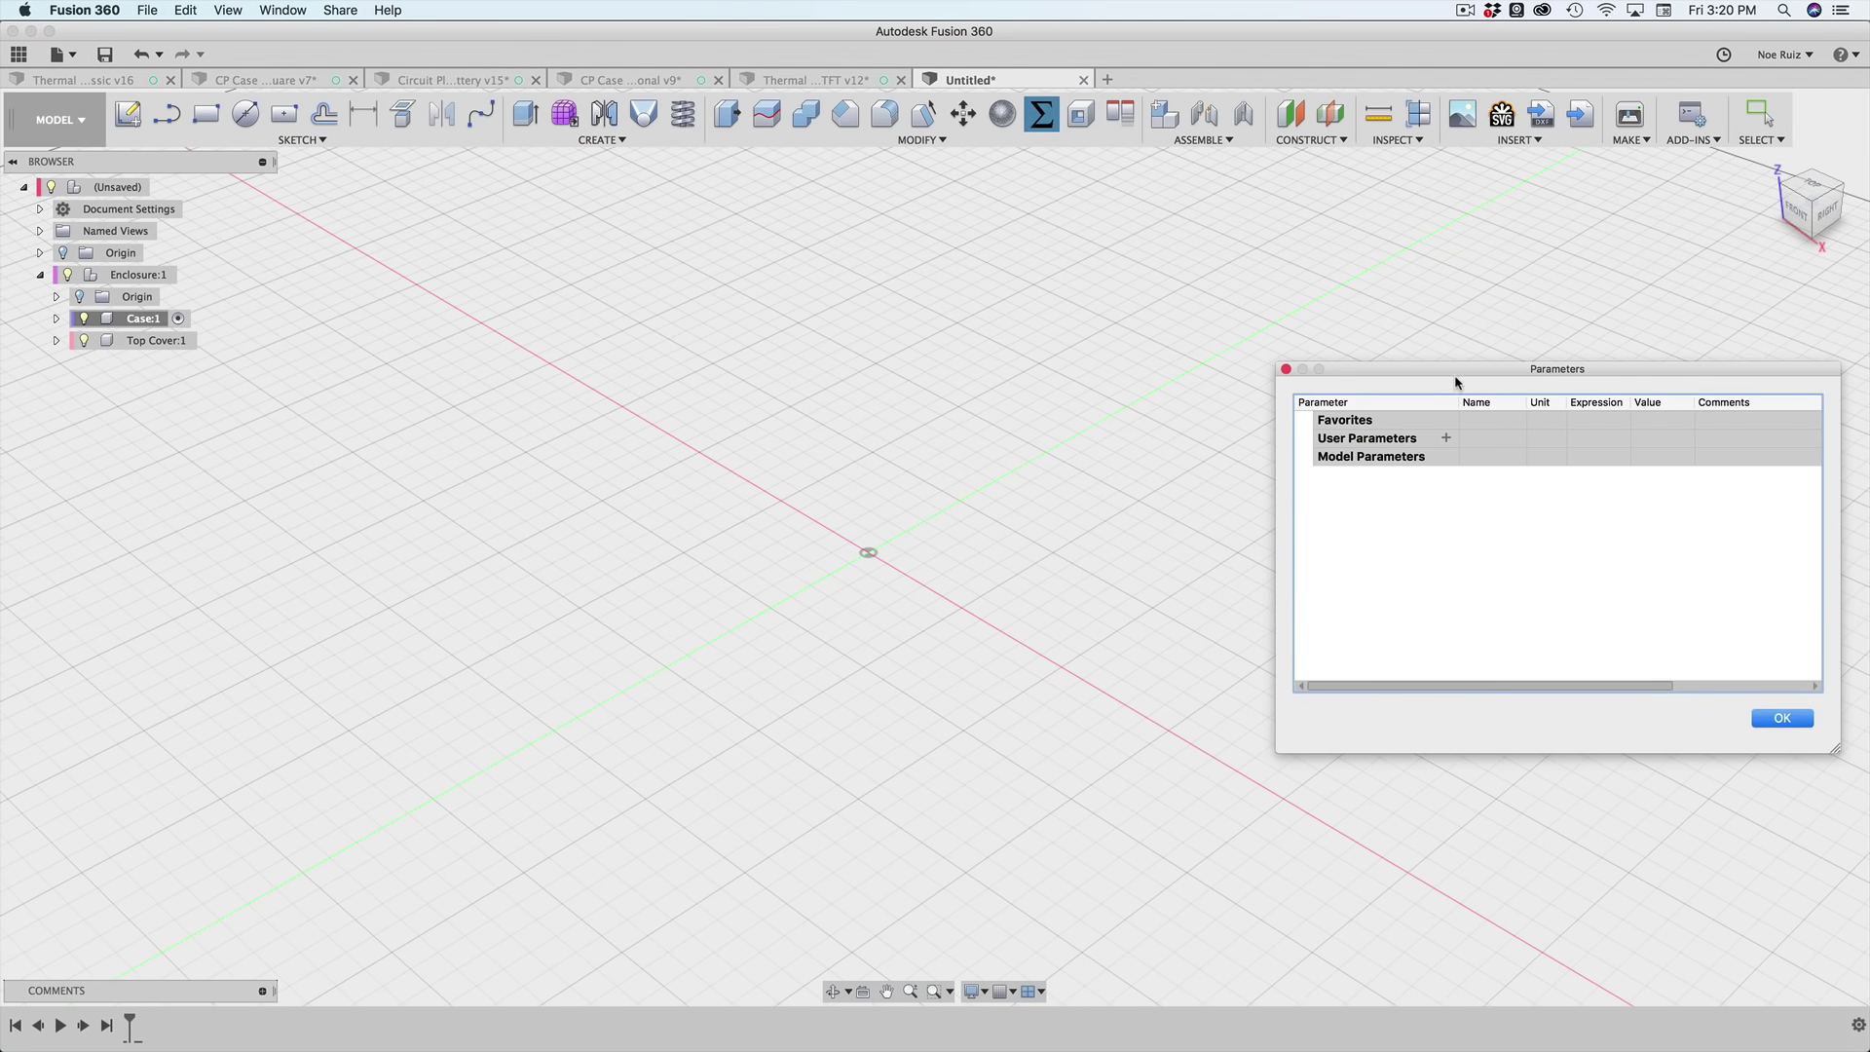
pyautogui.moveTo(1455, 381); pyautogui.dragTo(812, 401)
pyautogui.click(794, 469)
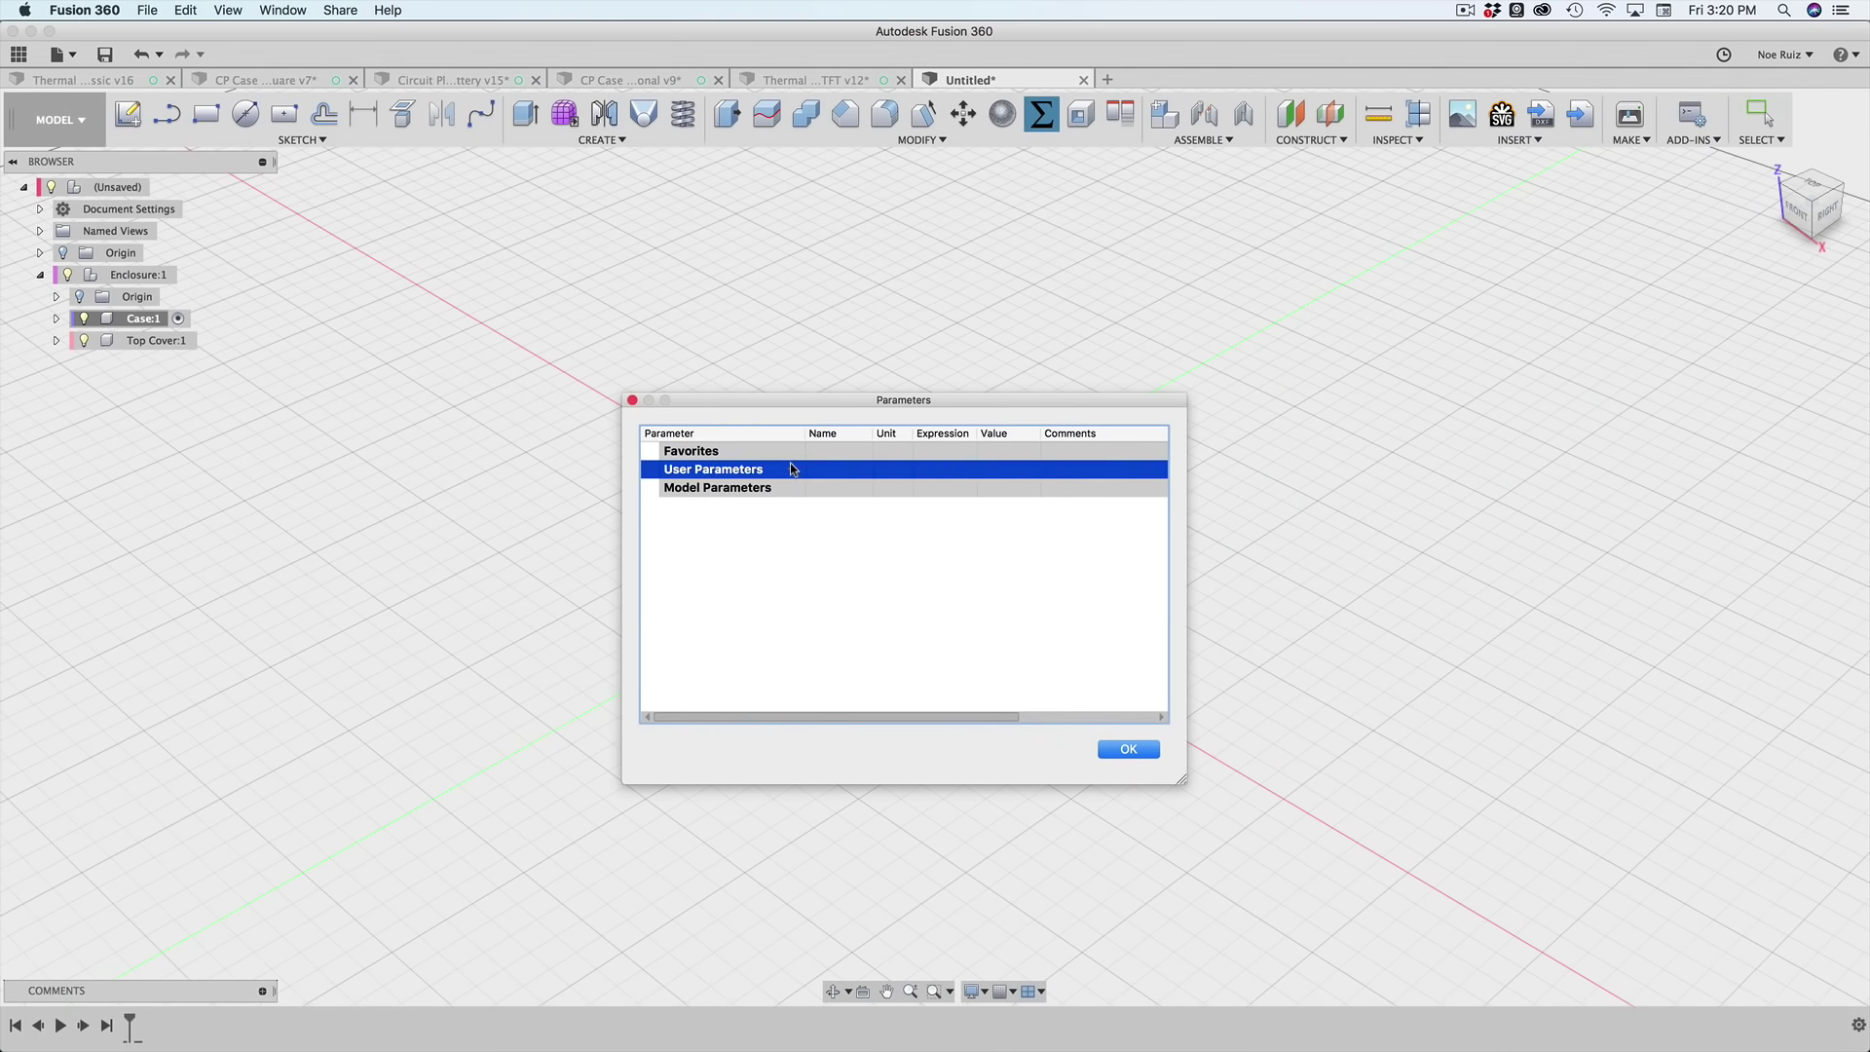
pyautogui.write('w')
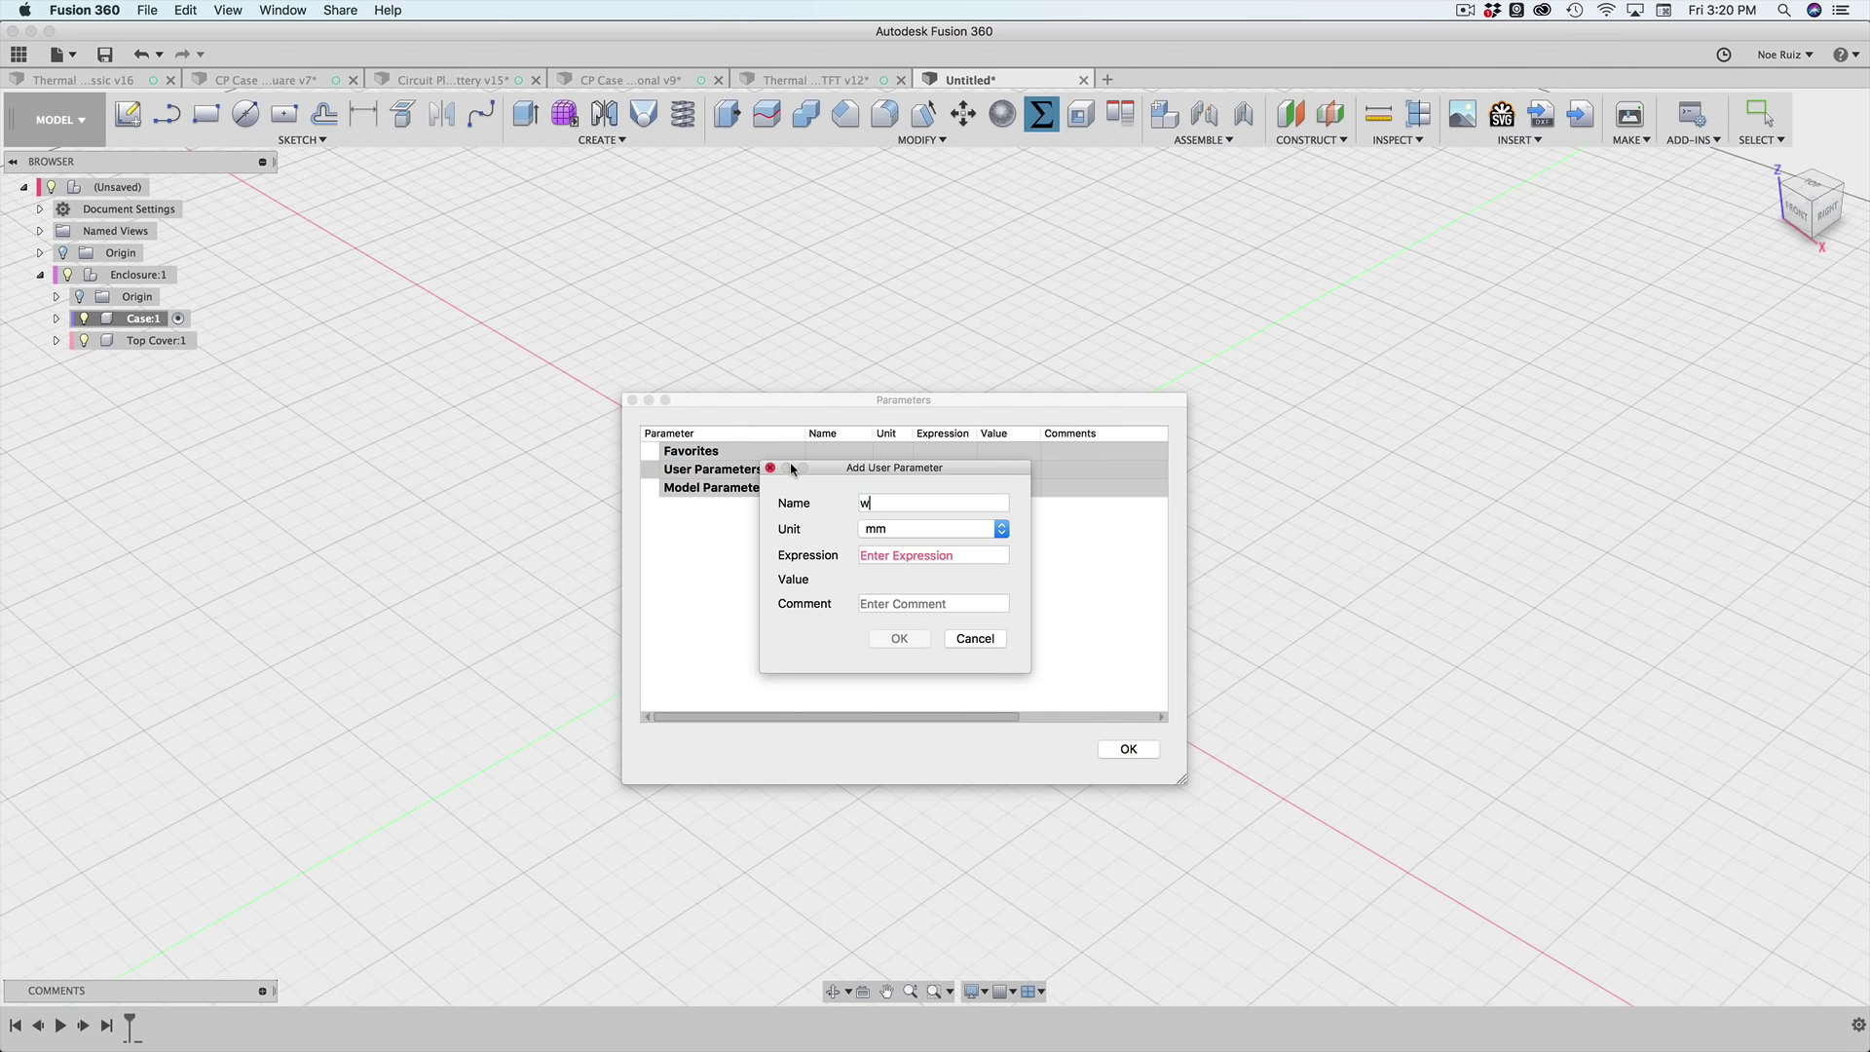
pyautogui.press('Tab')
pyautogui.press('Tab')
pyautogui.write('50')
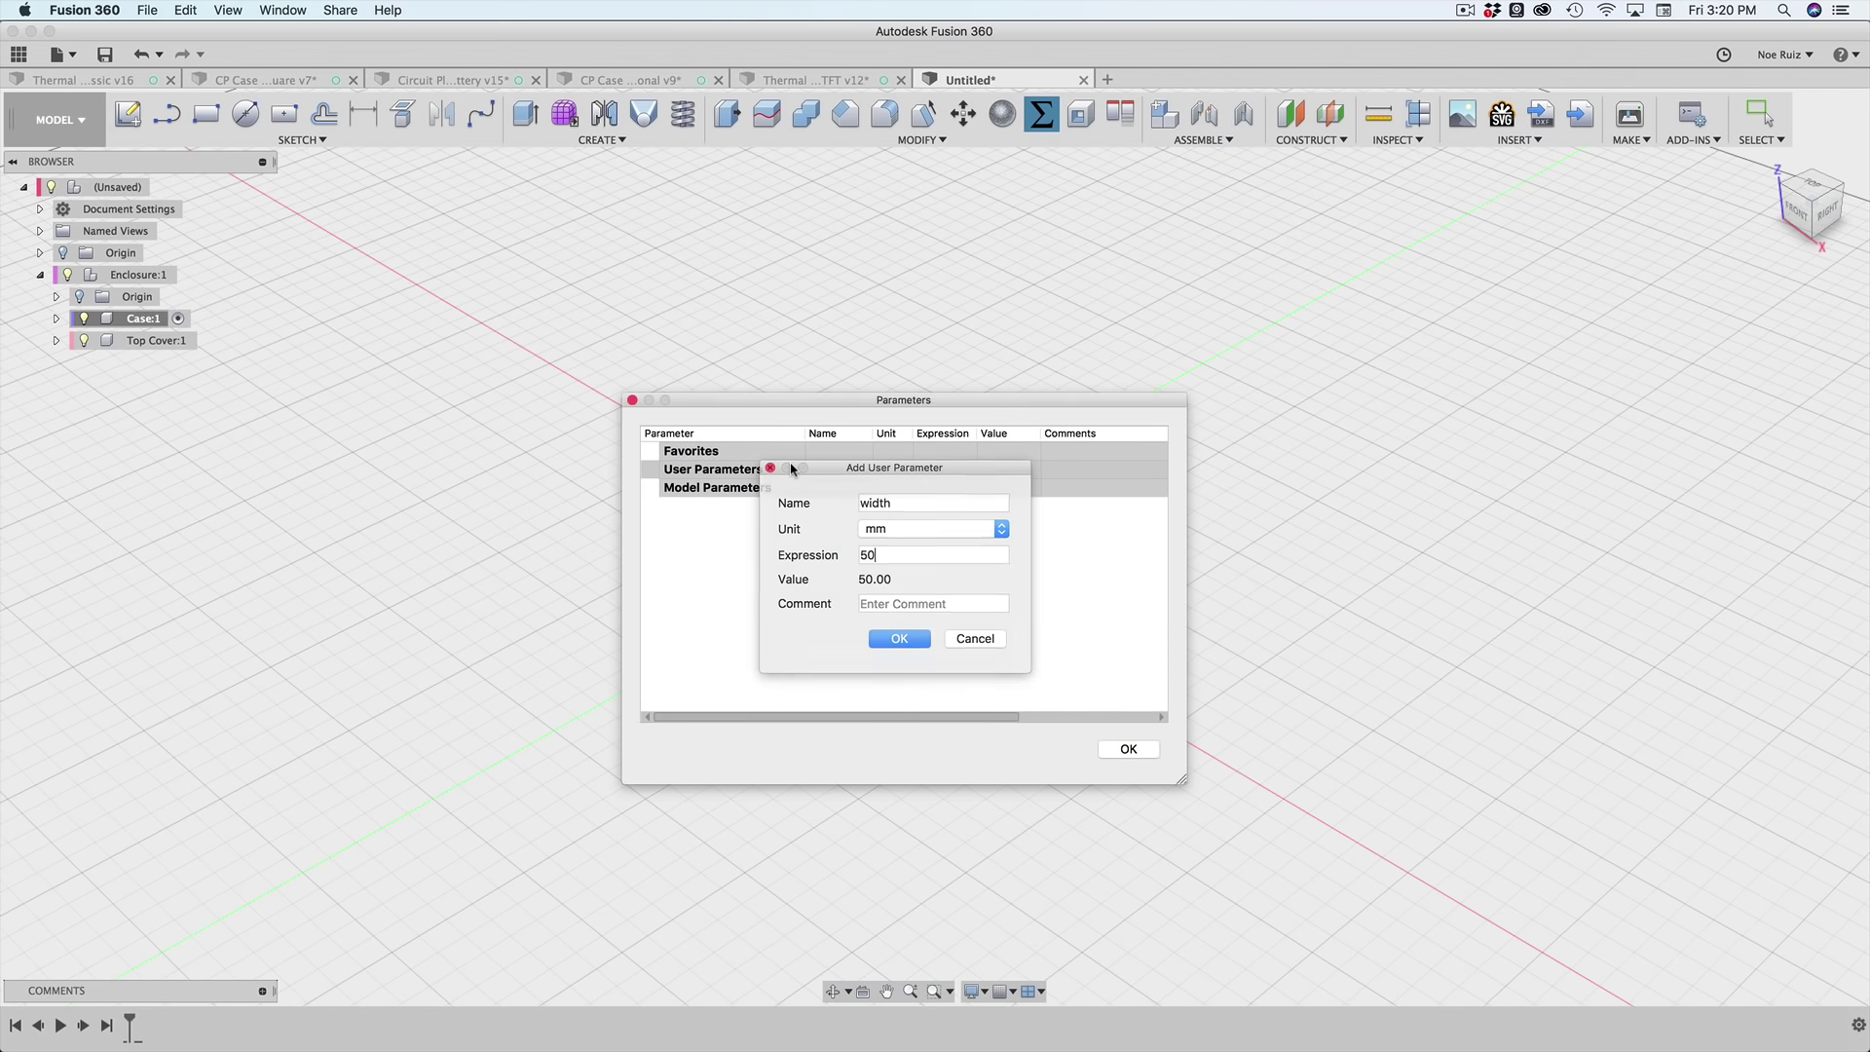
pyautogui.press('Return')
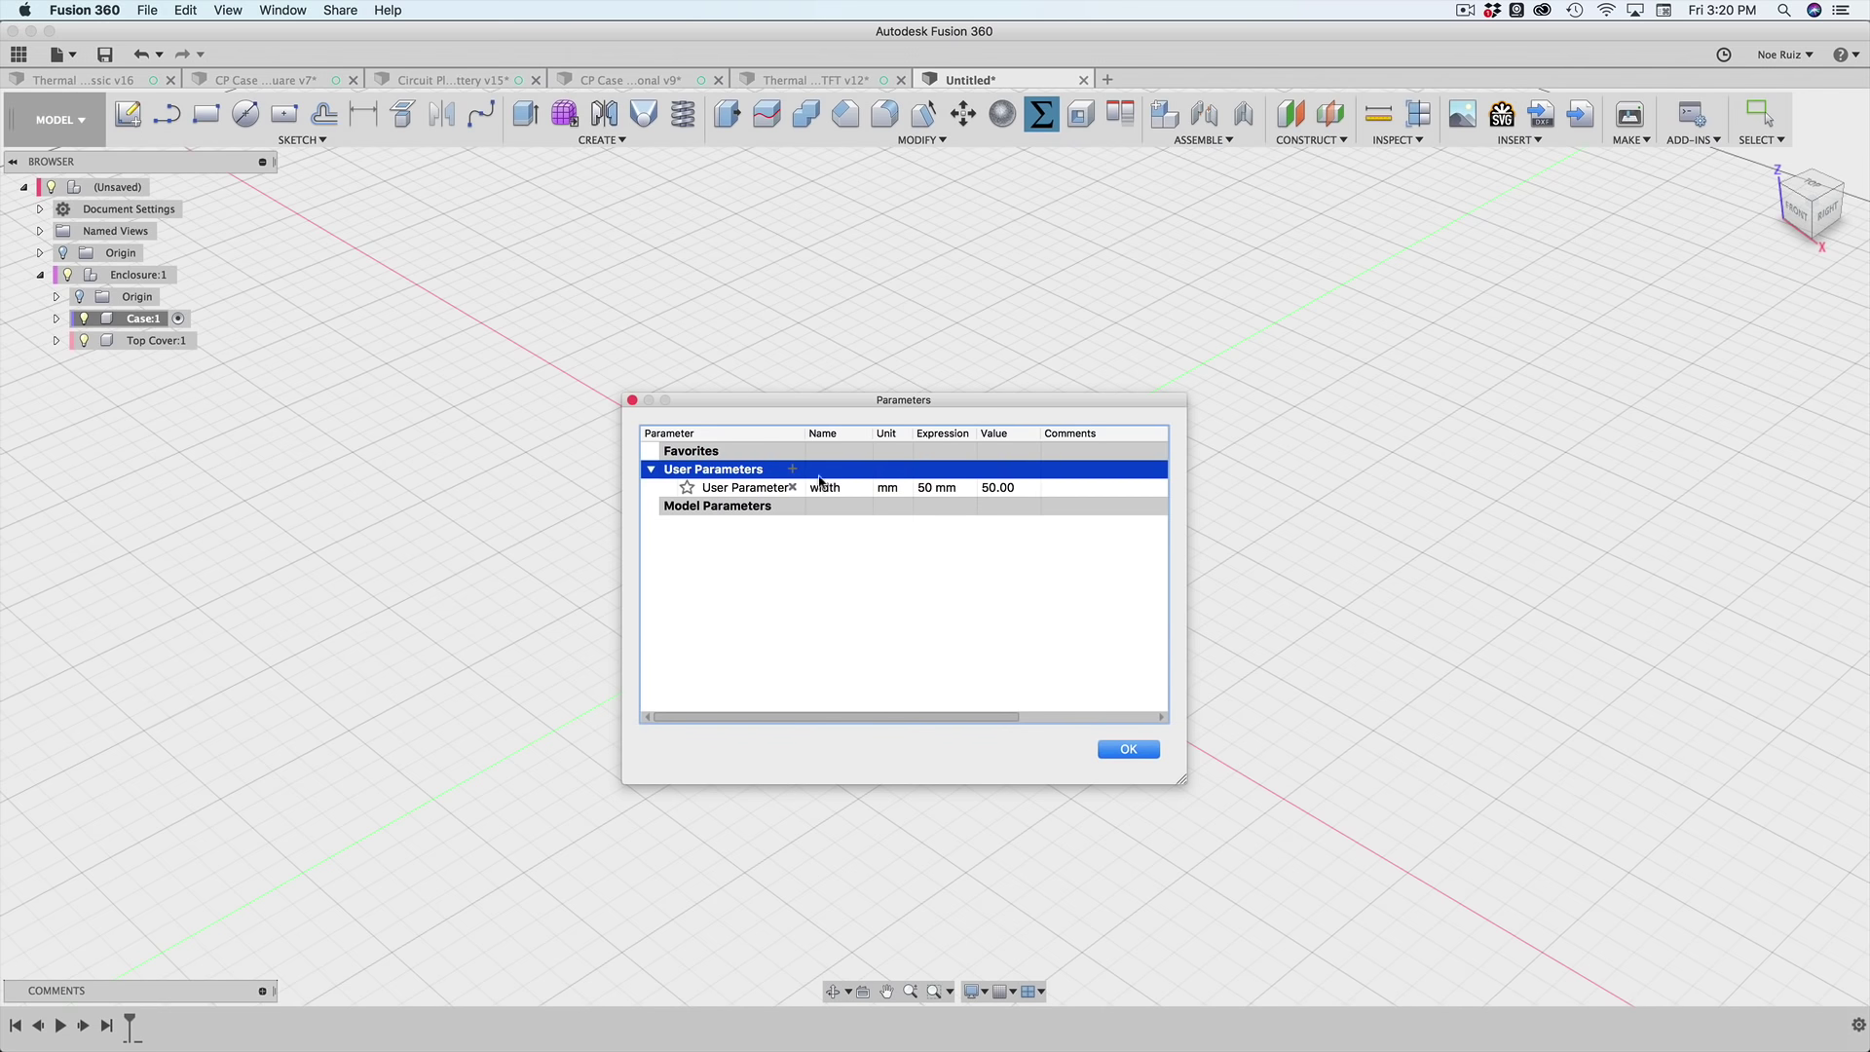
# - Add a user parameter named length, in mm, with the expression 50
pyautogui.click(795, 471)
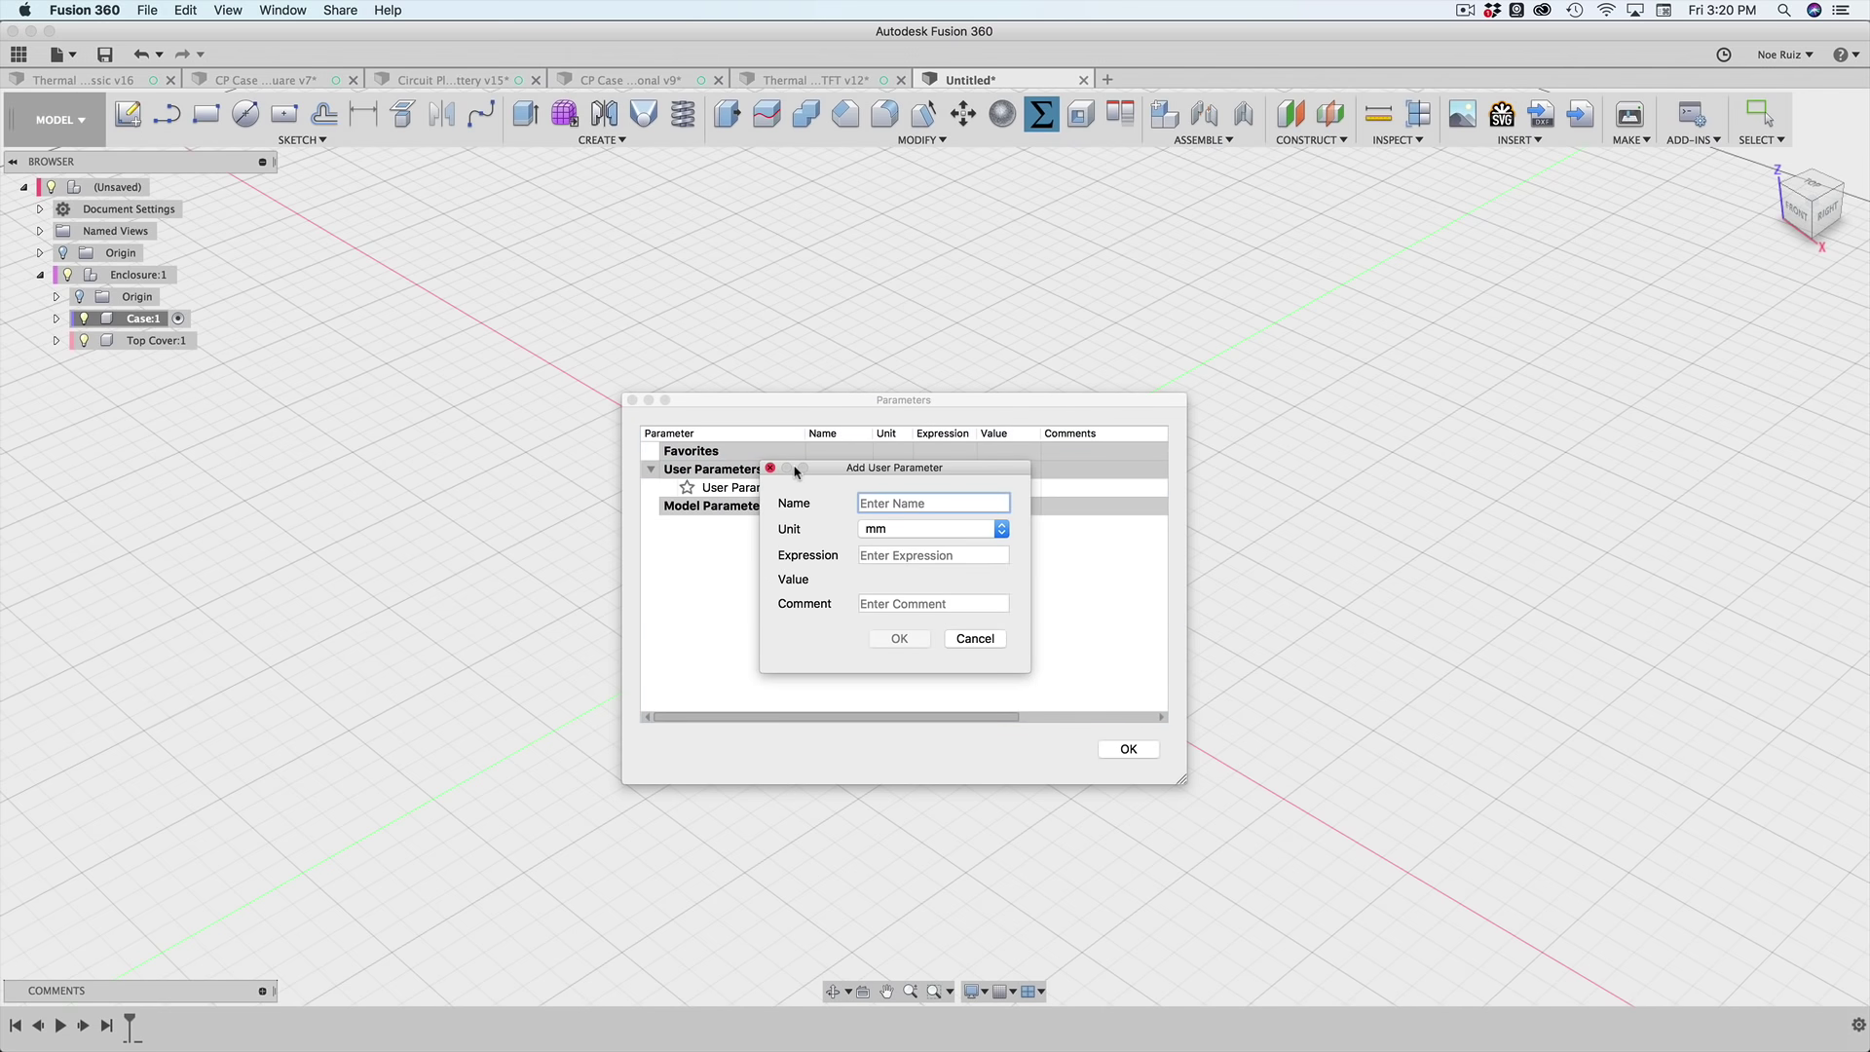
pyautogui.write('length')
pyautogui.press('Tab')
pyautogui.write('50')
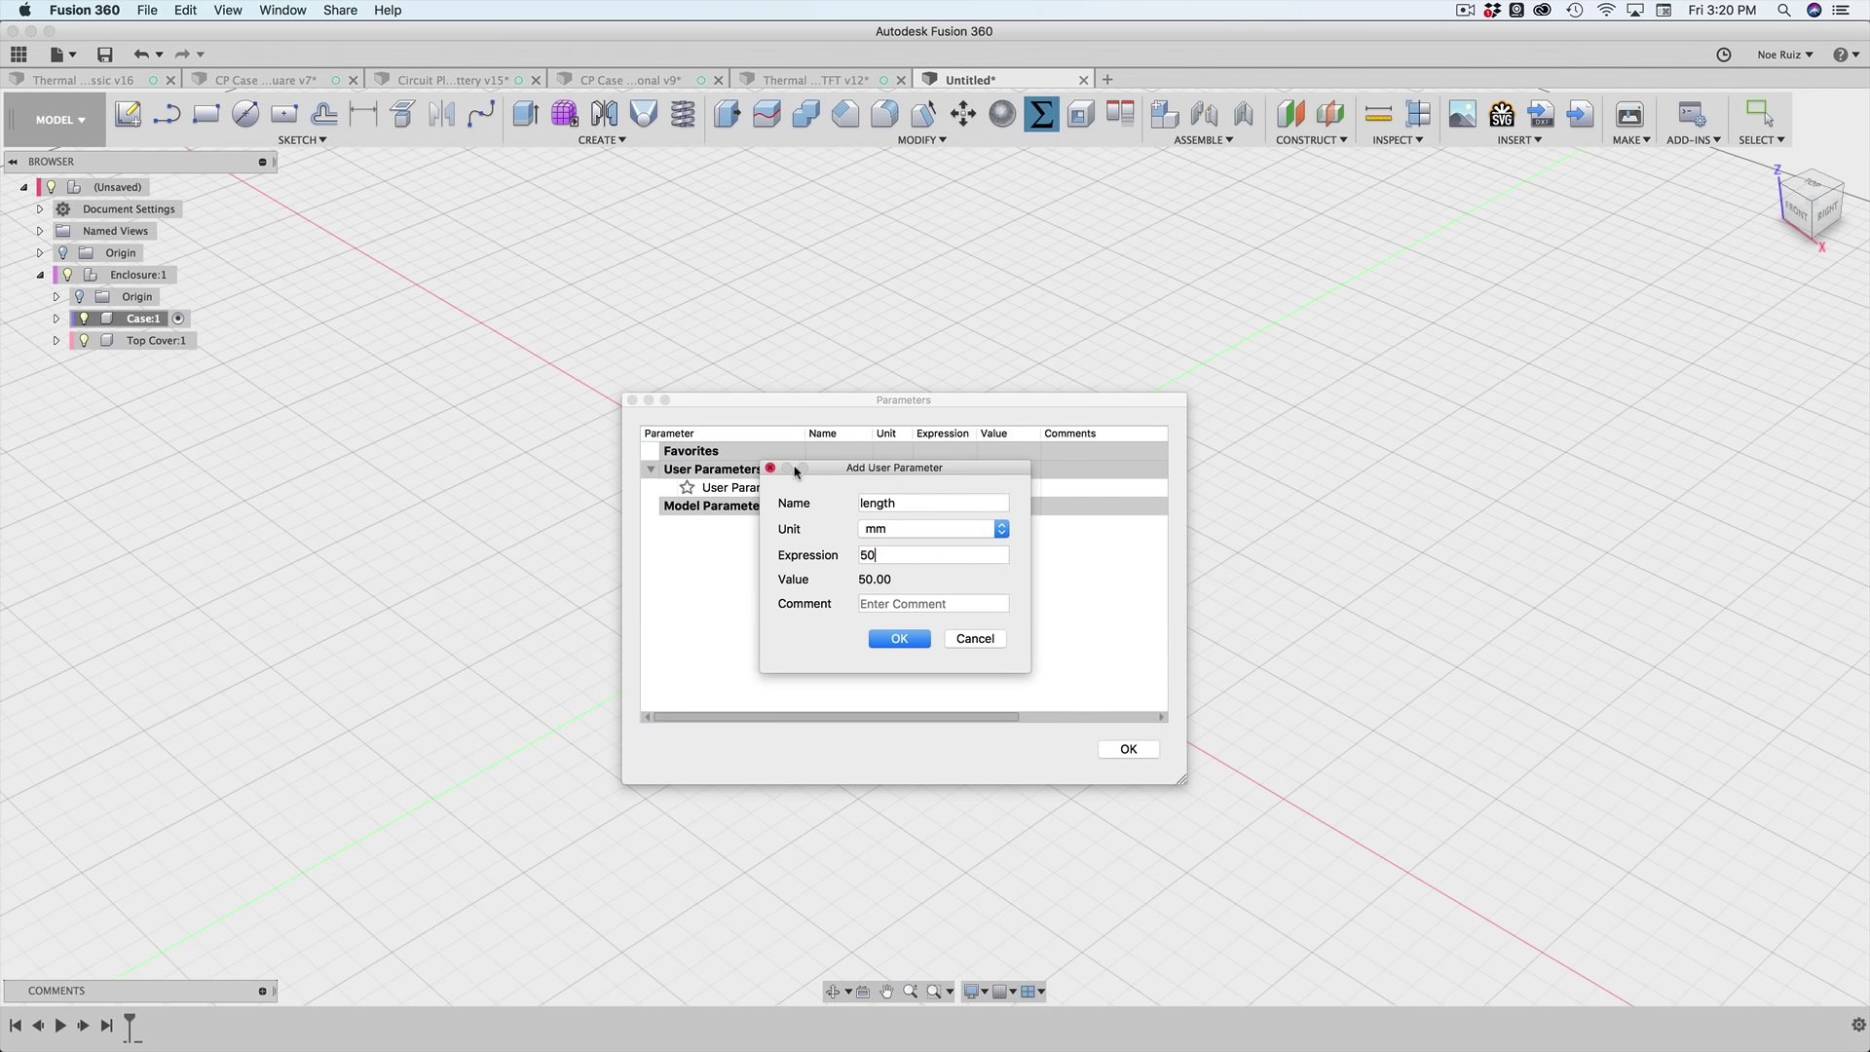
pyautogui.press('Return')
# - Add a user parameter named height, in mm, with the expression 25
pyautogui.click(794, 471)
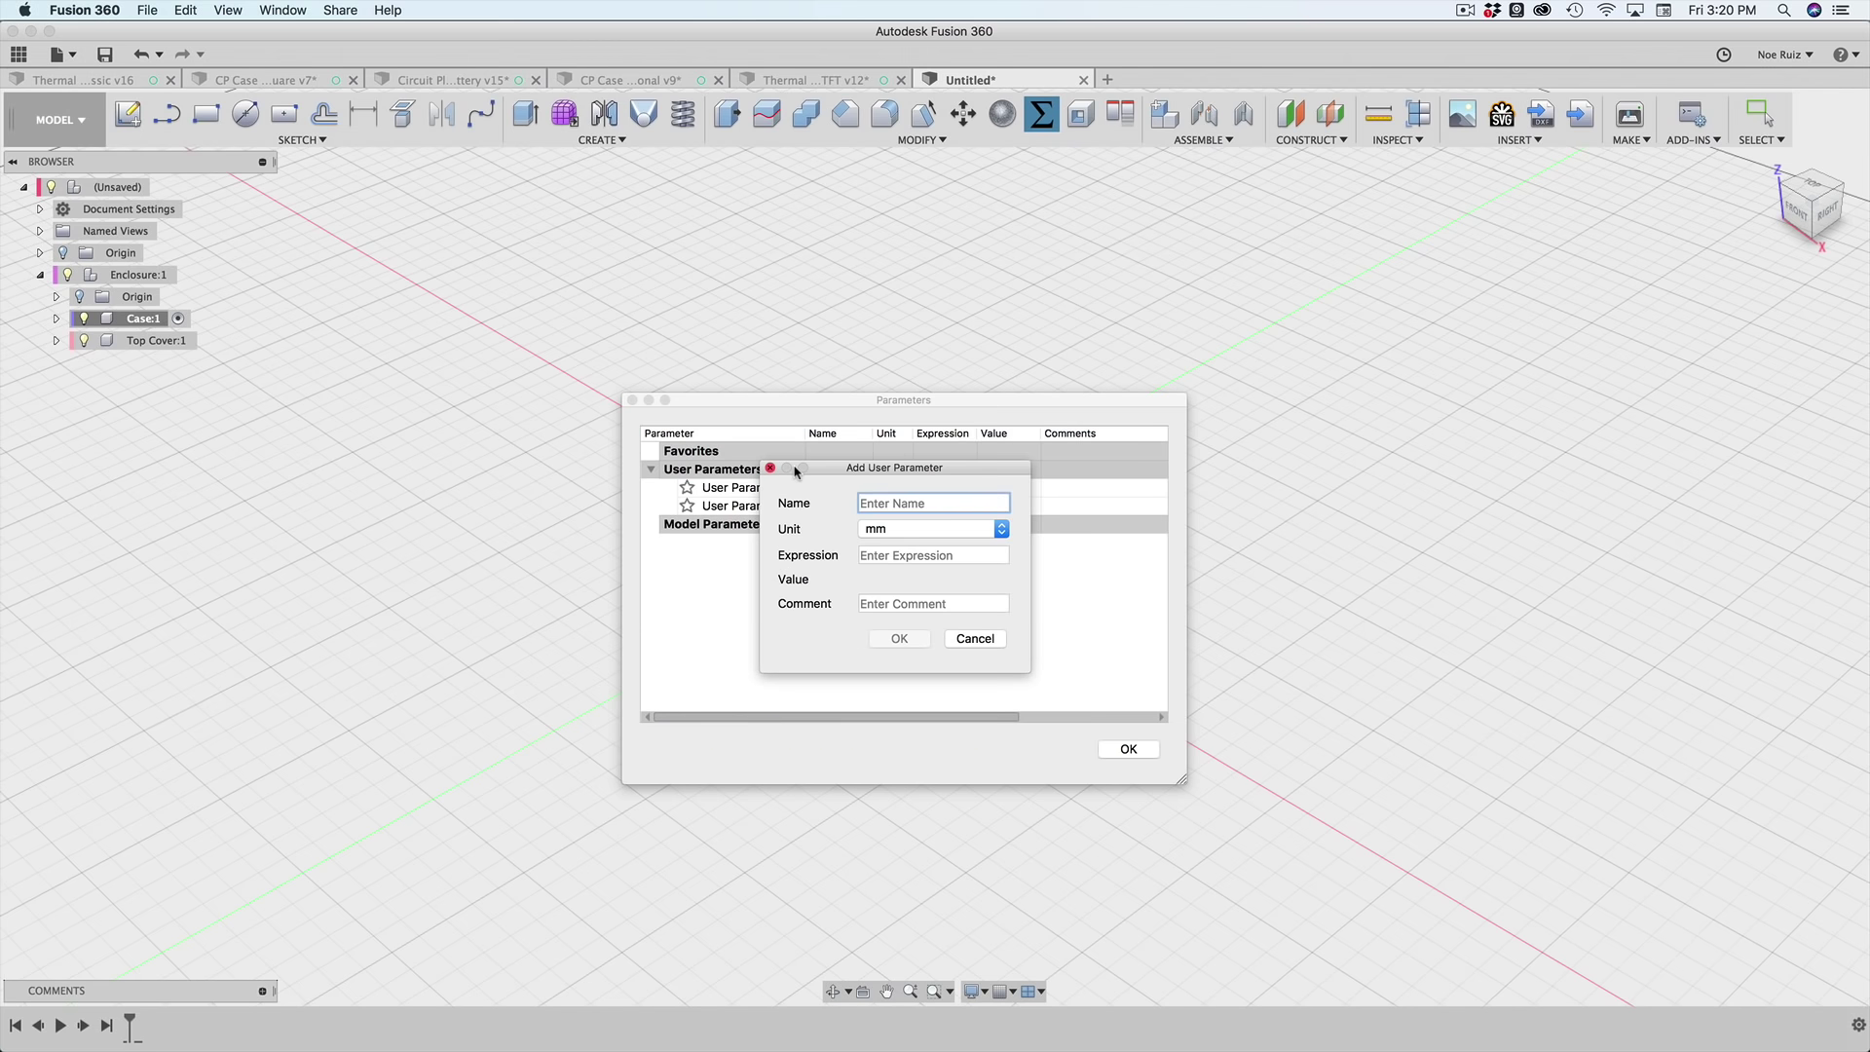
pyautogui.write('height')
pyautogui.press('Tab')
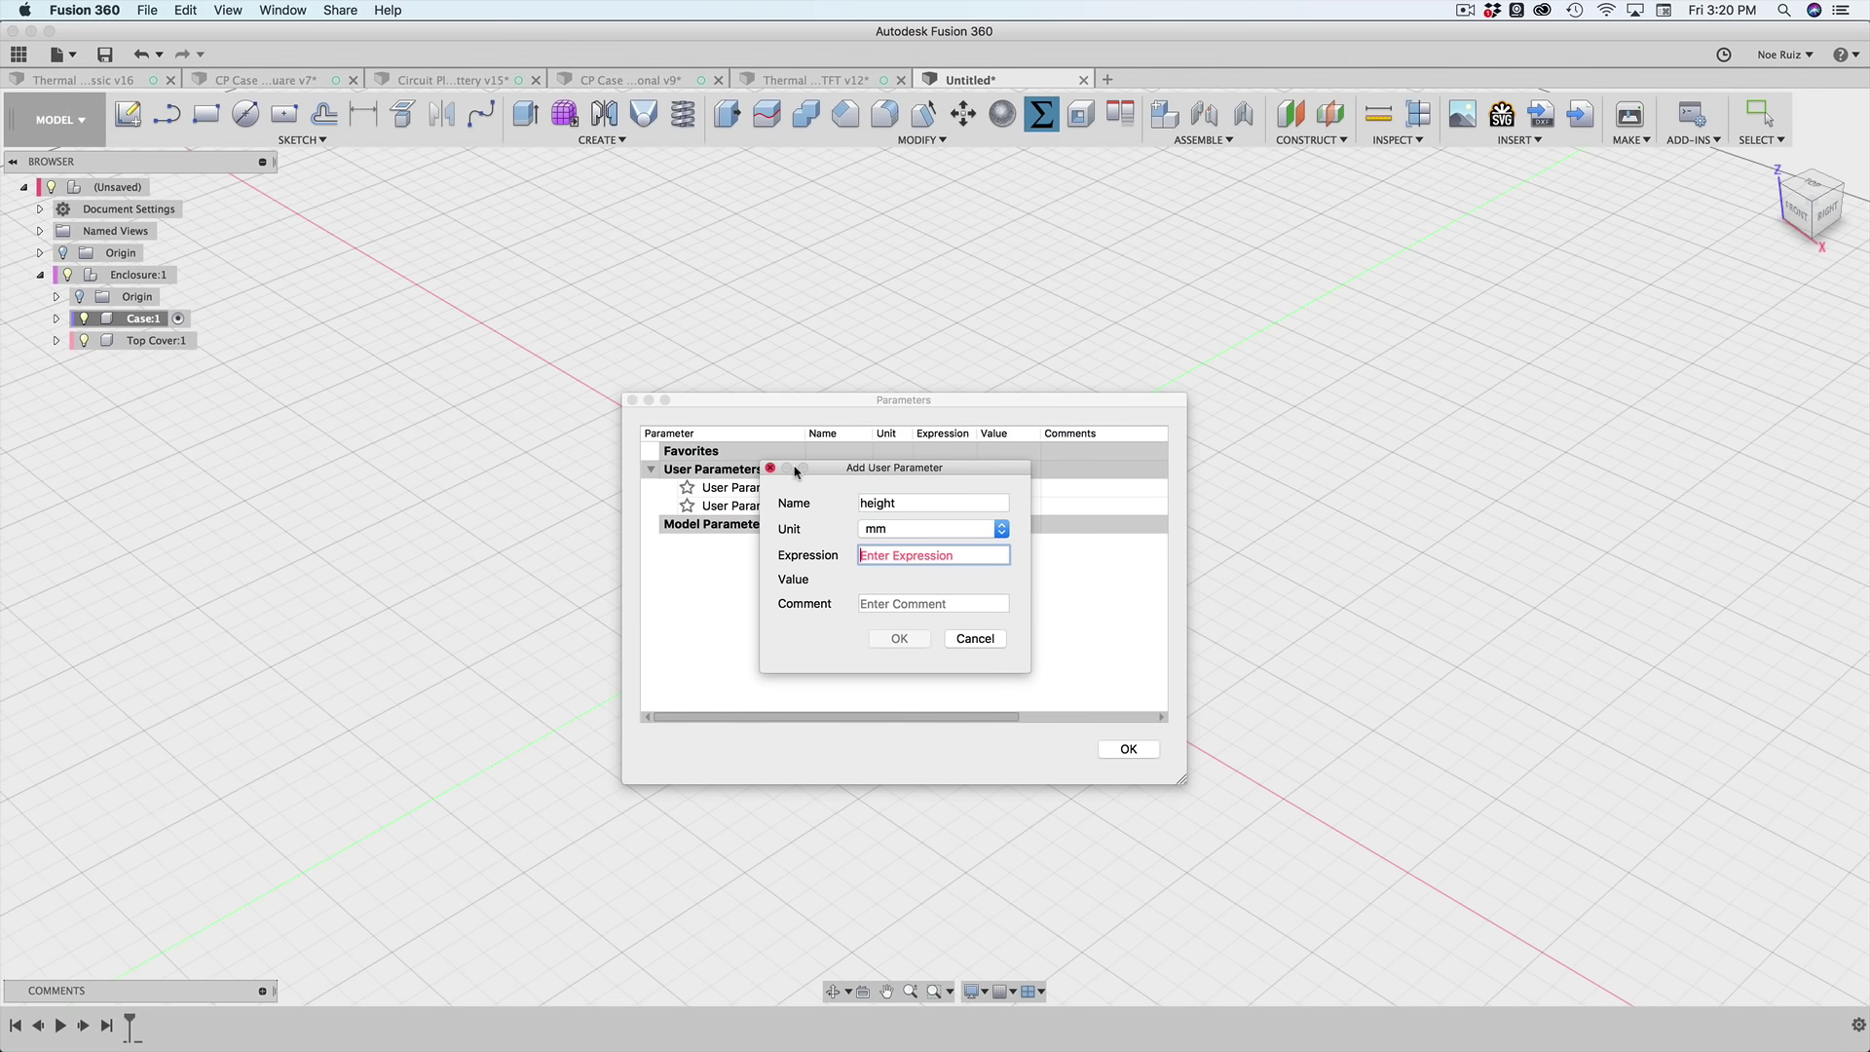
pyautogui.write('3')
pyautogui.press('Return')
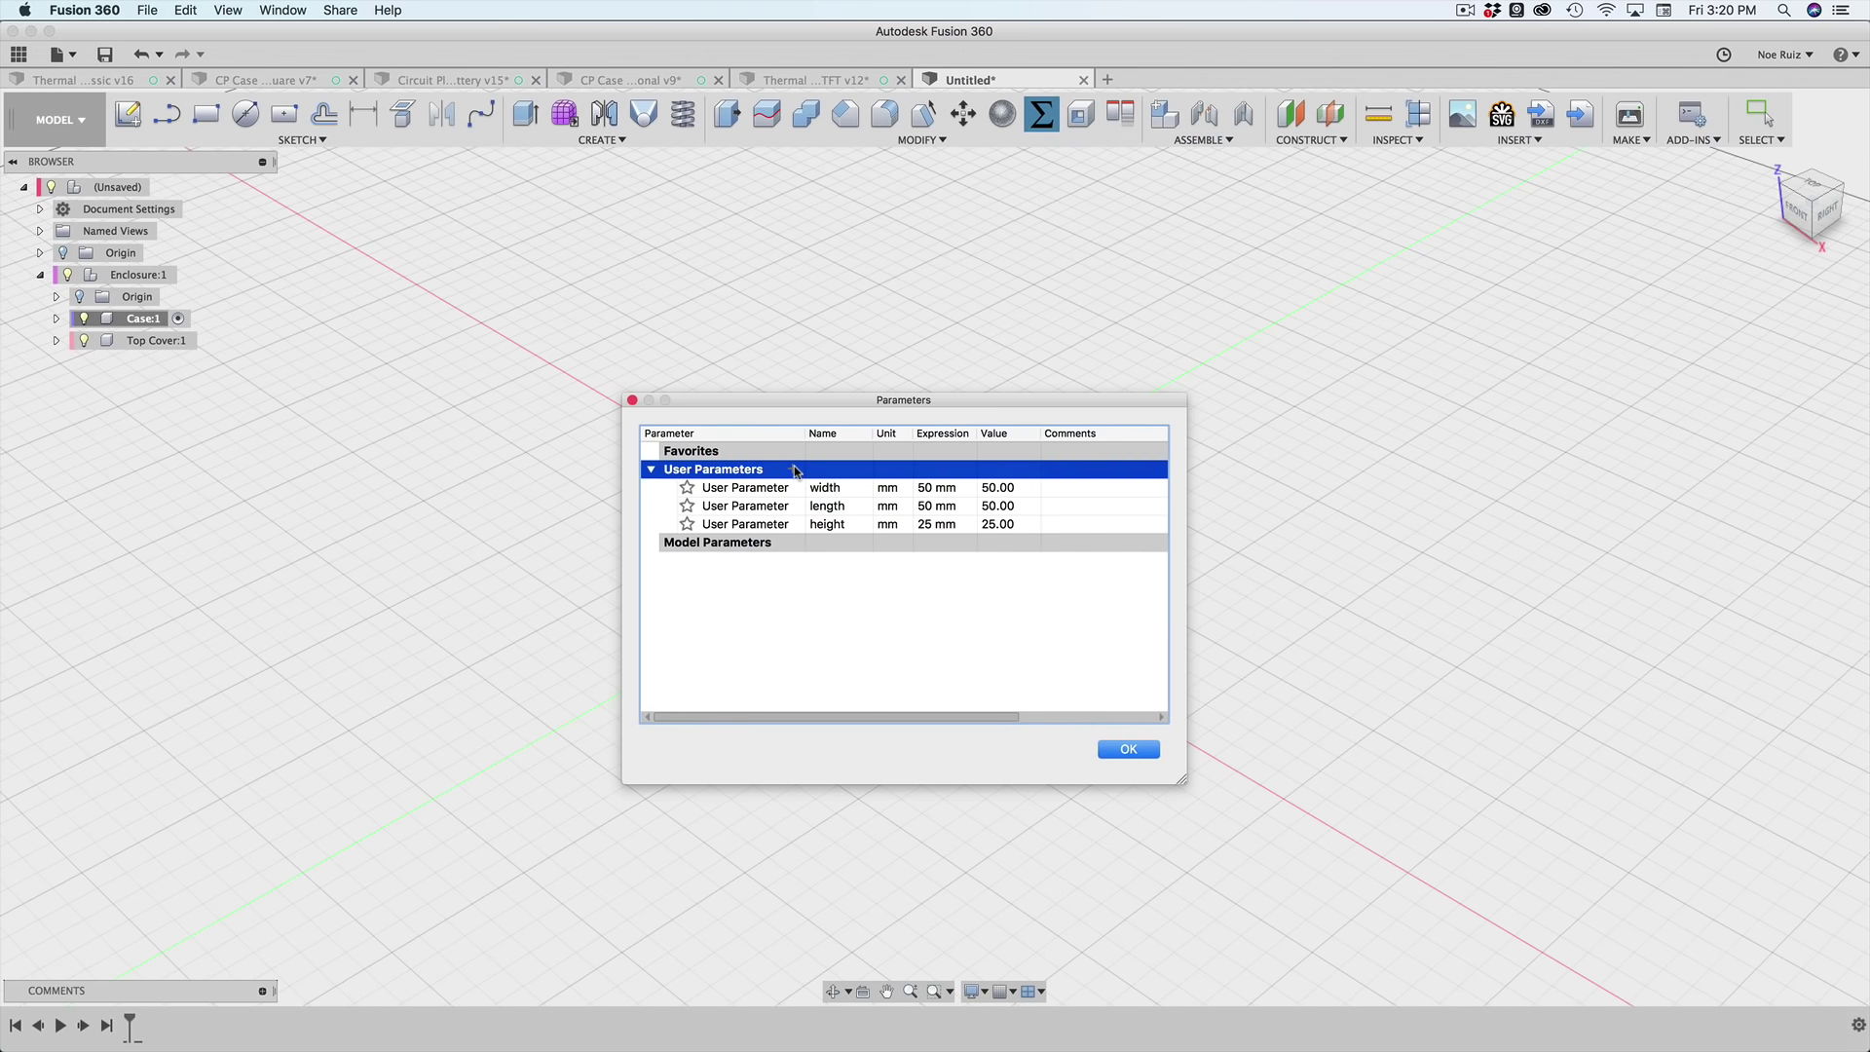
# - Add a user parameter named shell, in mm, with the expression 1.5
pyautogui.click(795, 470)
pyautogui.write('she')
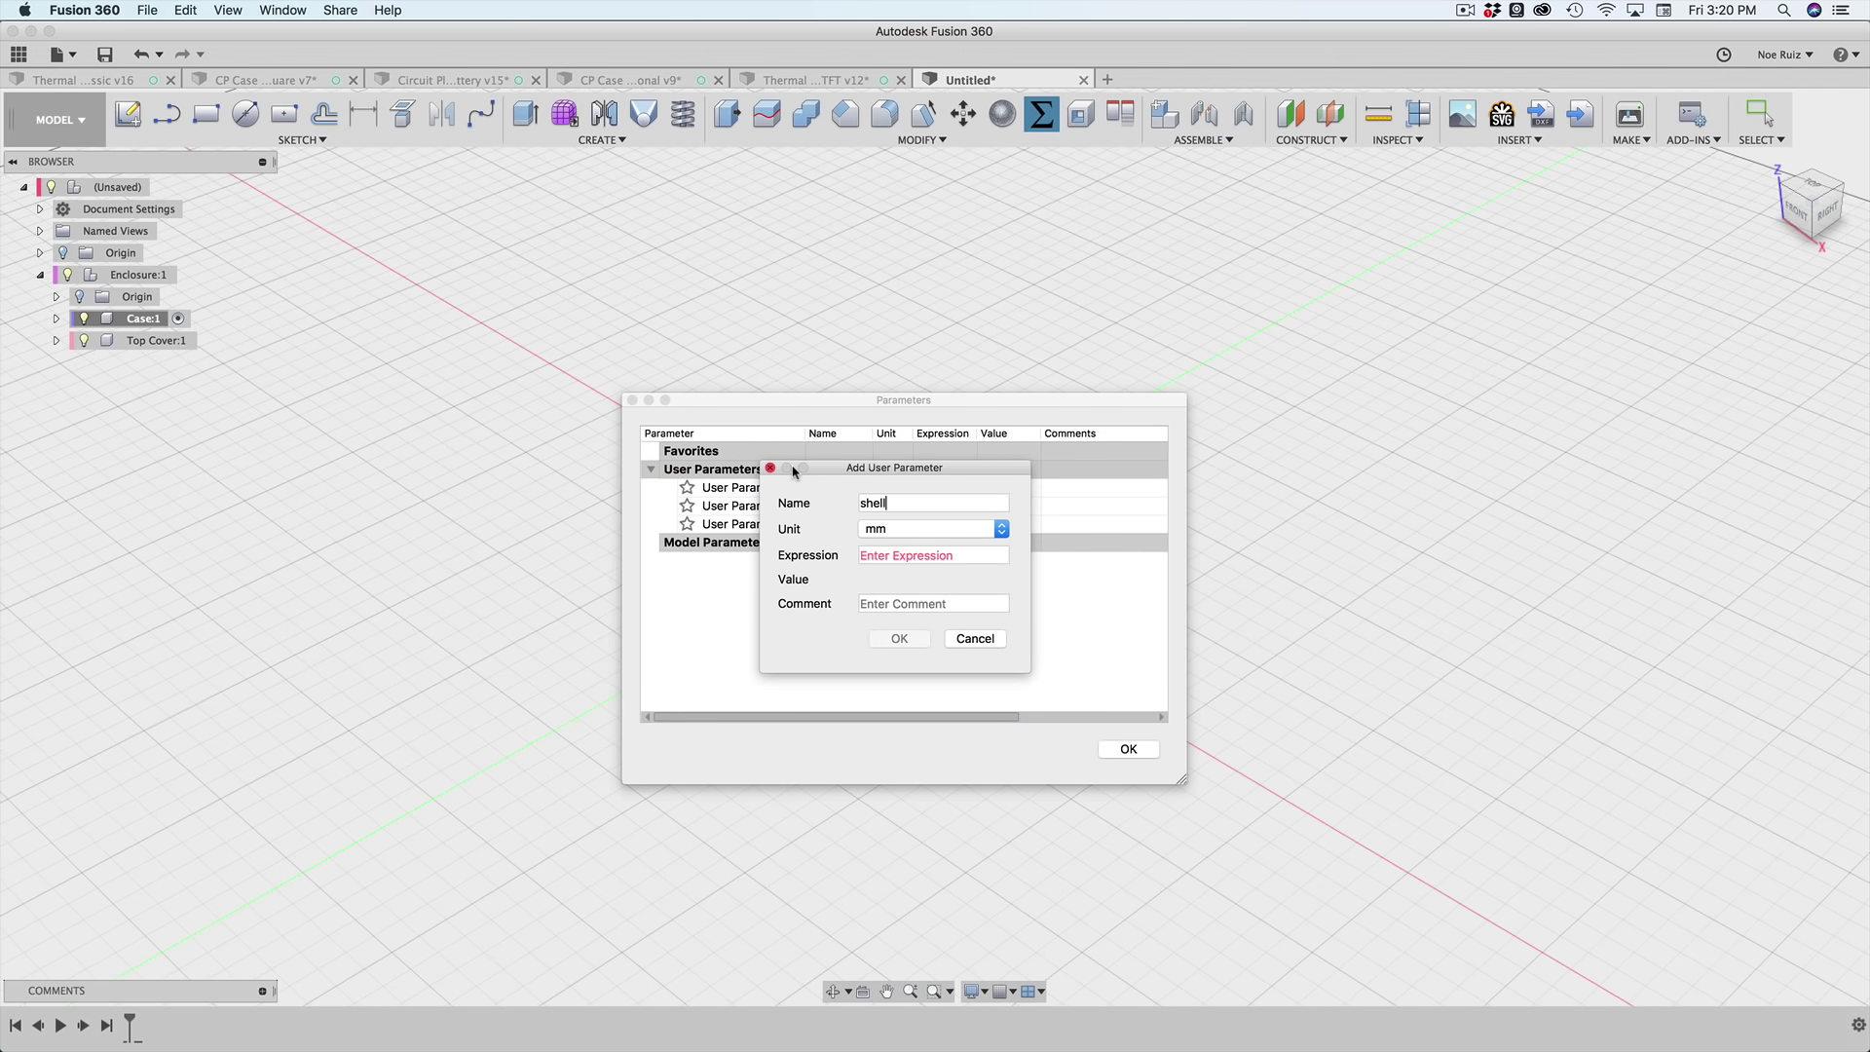
pyautogui.write('ll')
pyautogui.press('Tab')
pyautogui.write('1.5')
pyautogui.press('Return')
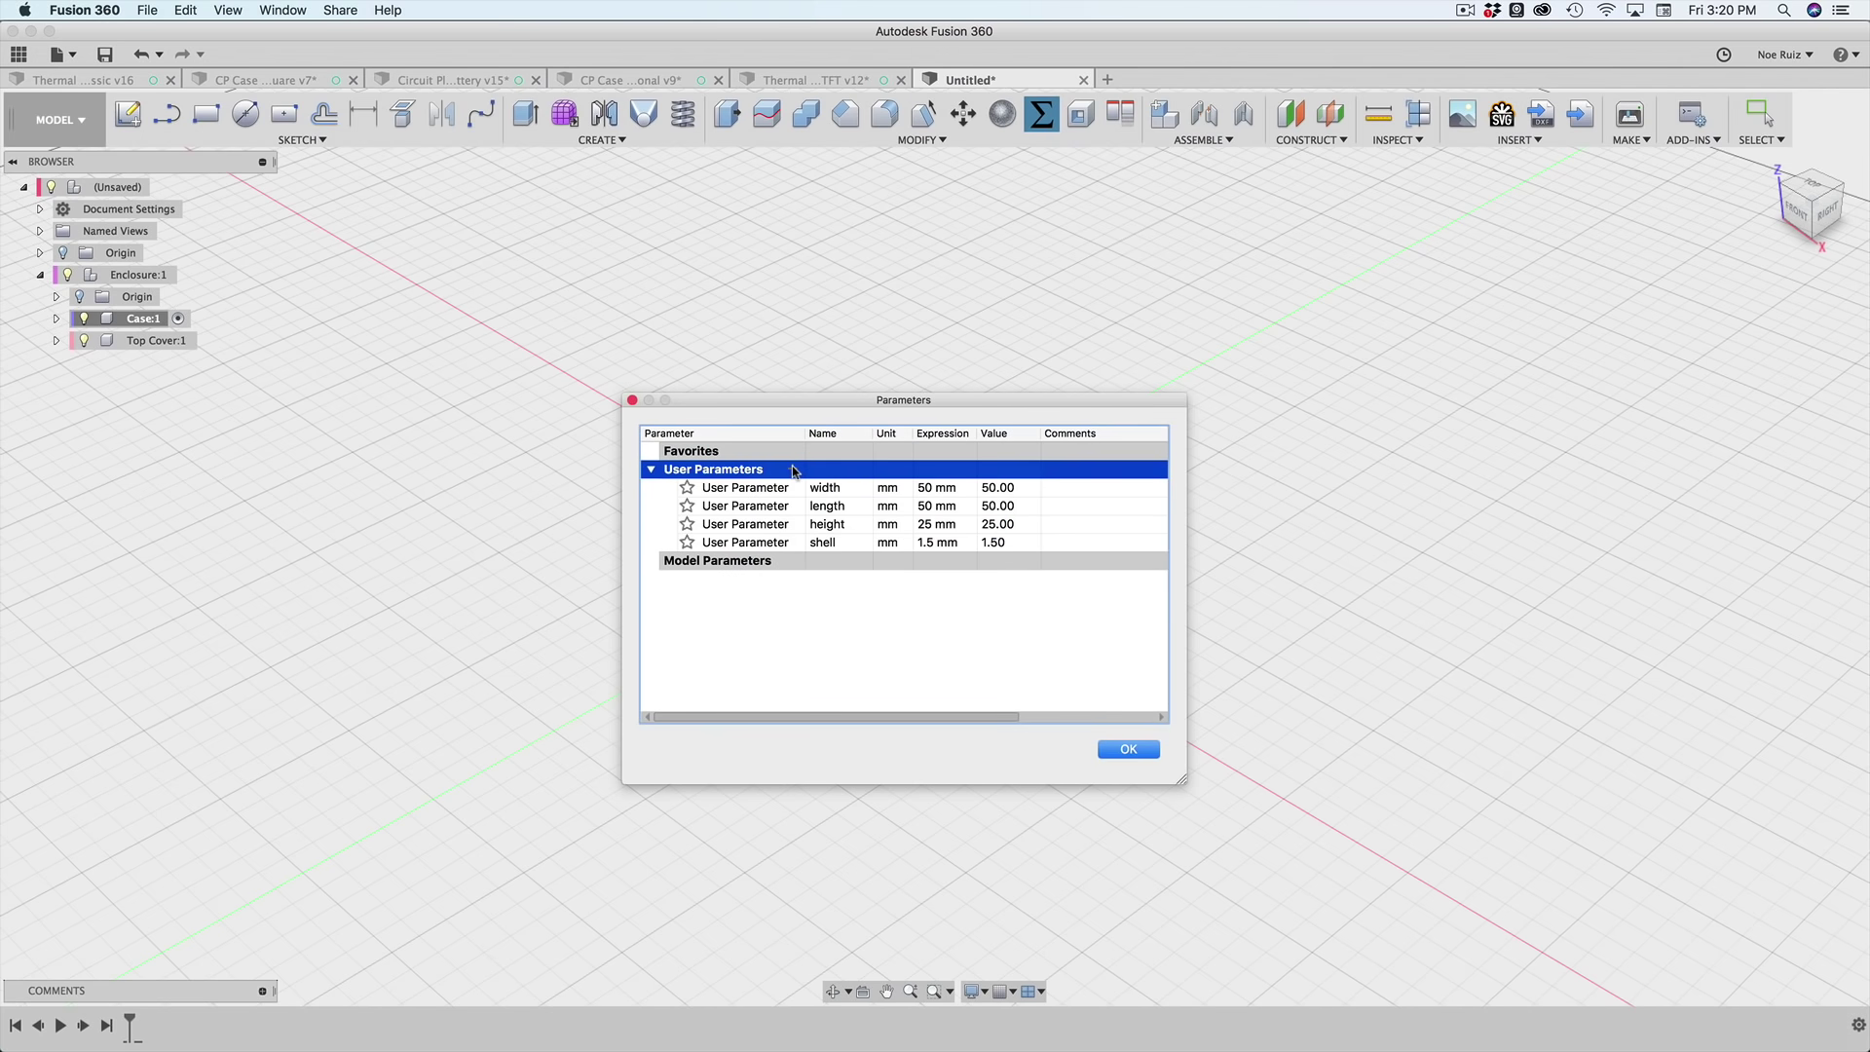
# - Add a user parameter named gap, in mm, with the expression 0.2, and close the parameters dialog
pyautogui.click(795, 471)
pyautogui.write('gap')
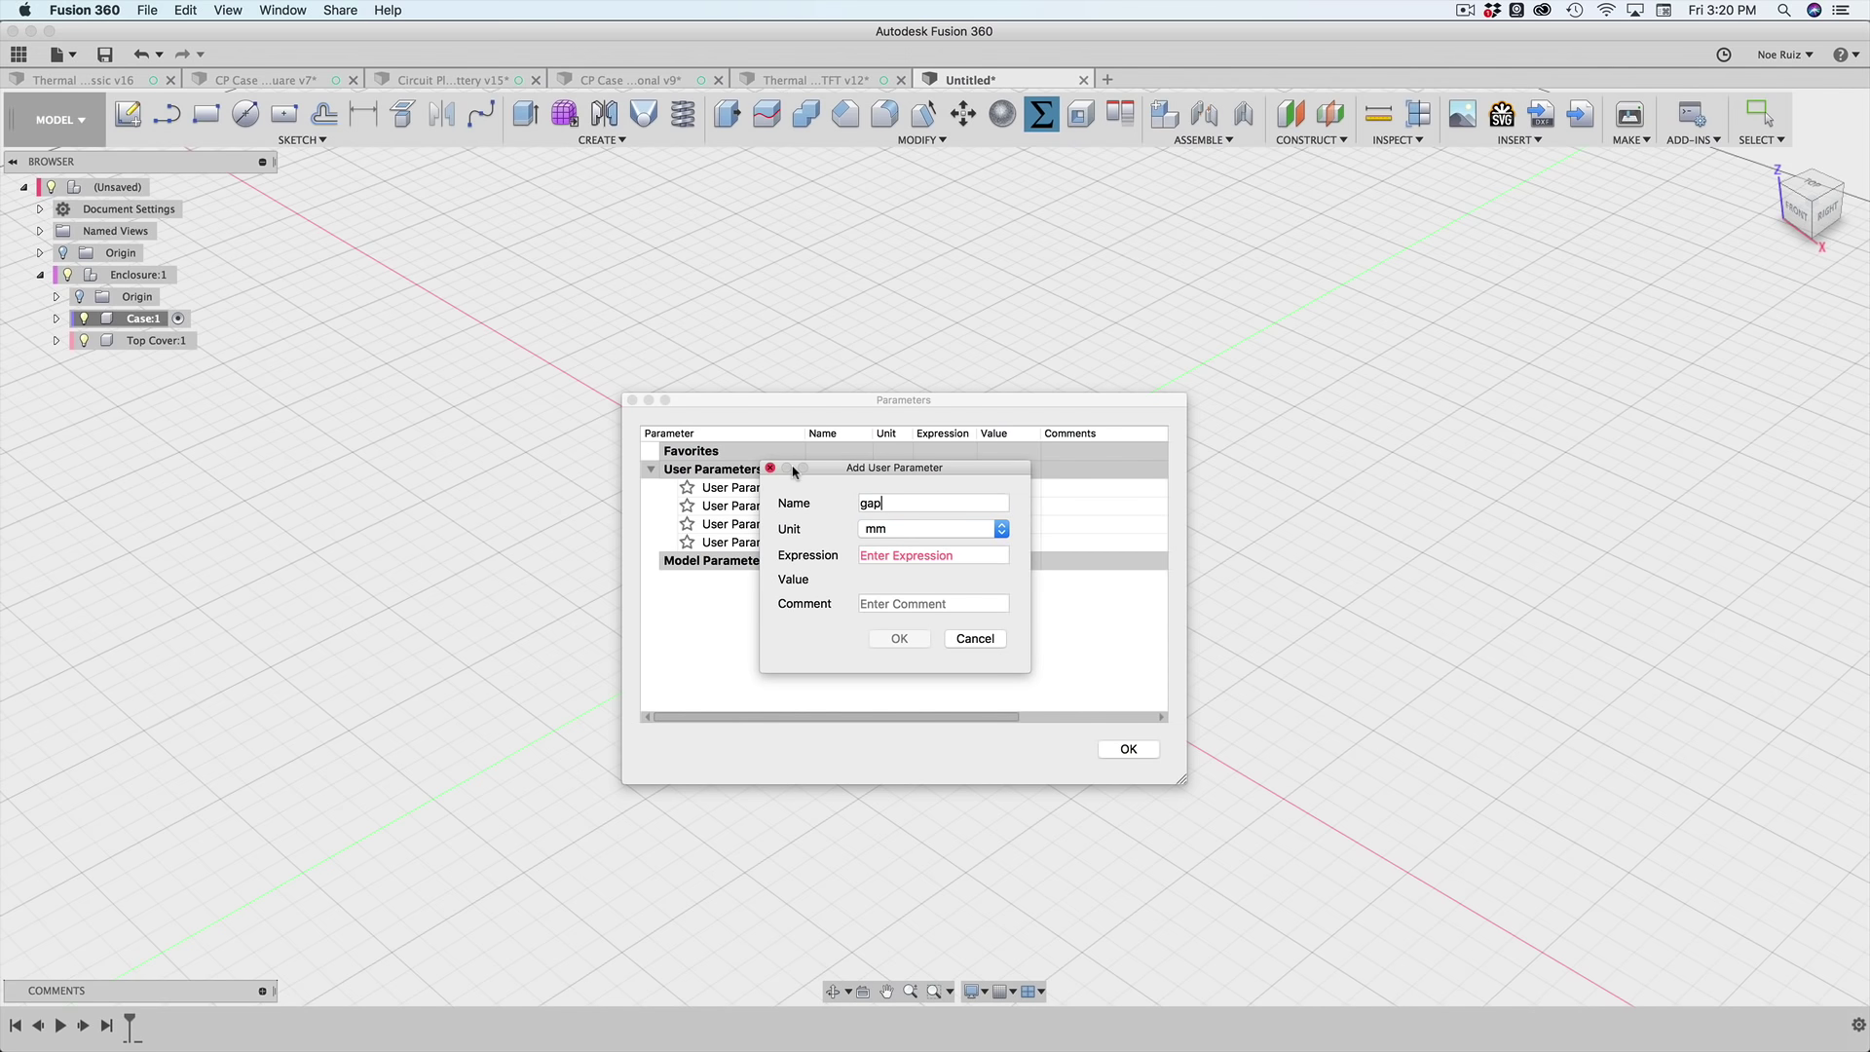
pyautogui.press('Tab')
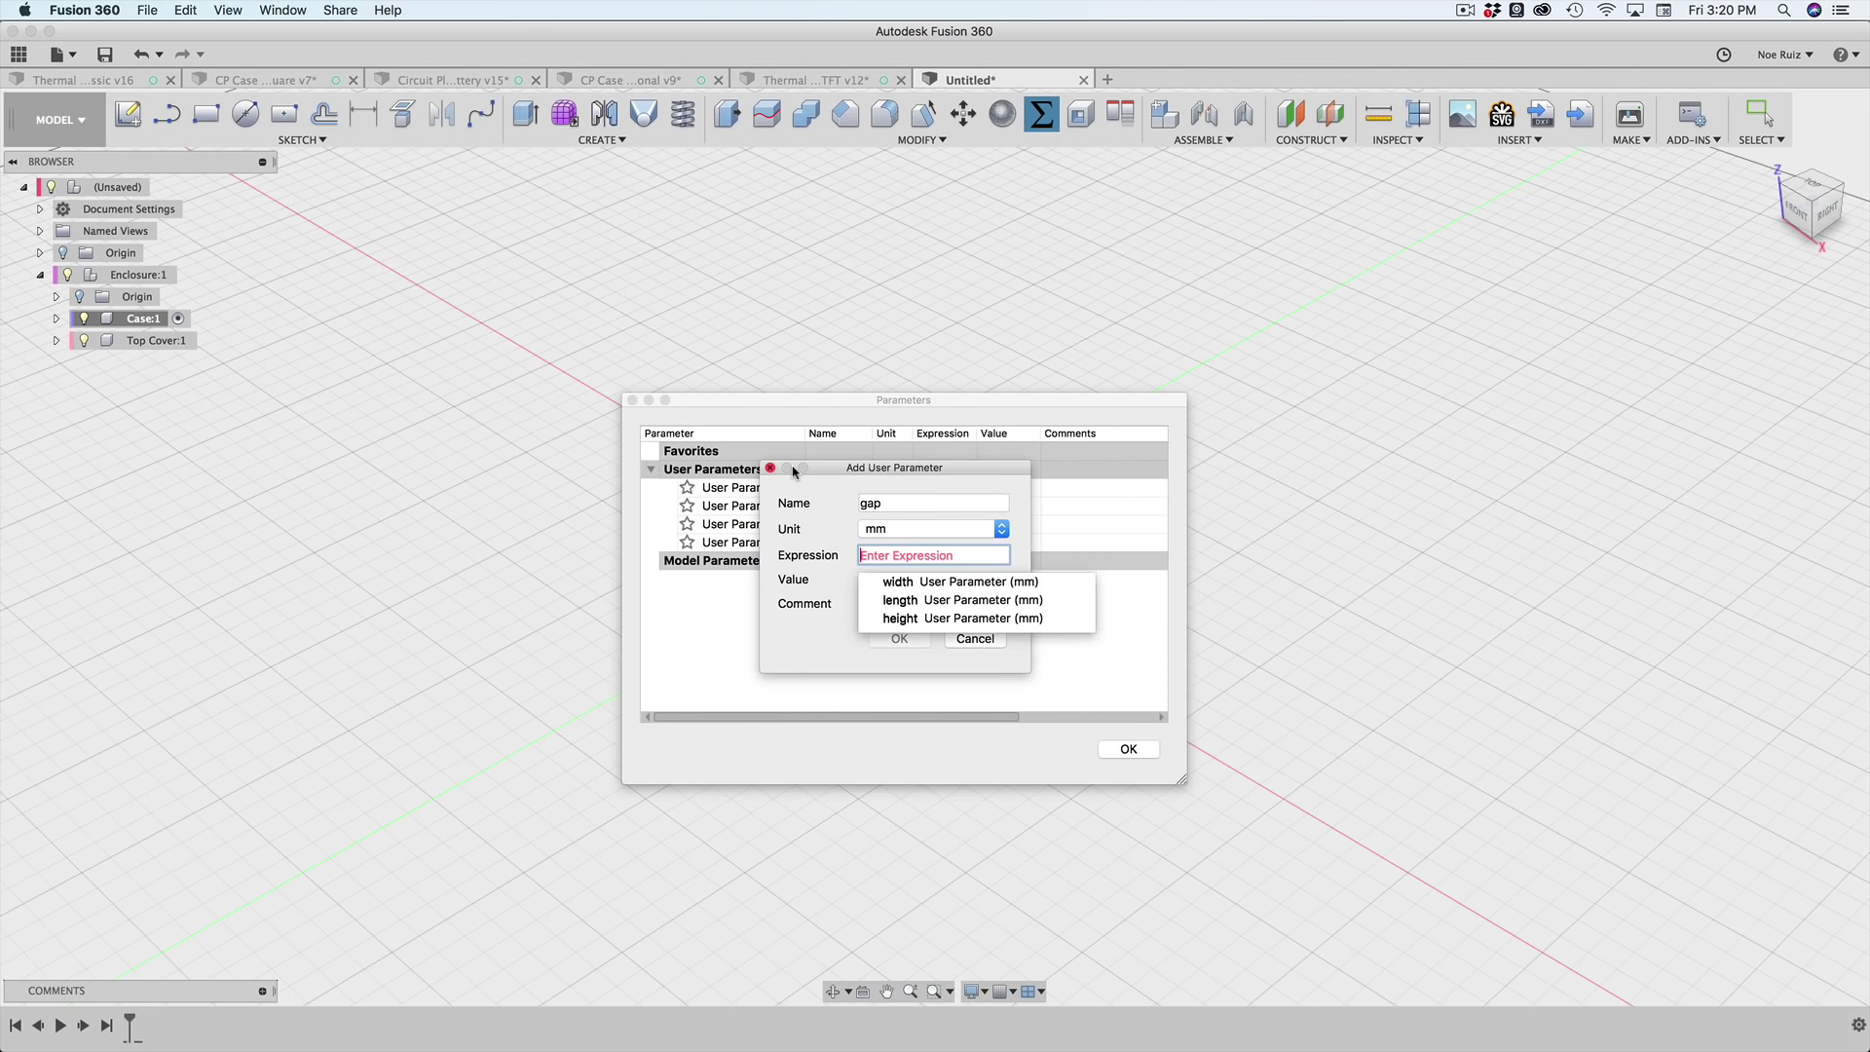
pyautogui.write('0.2')
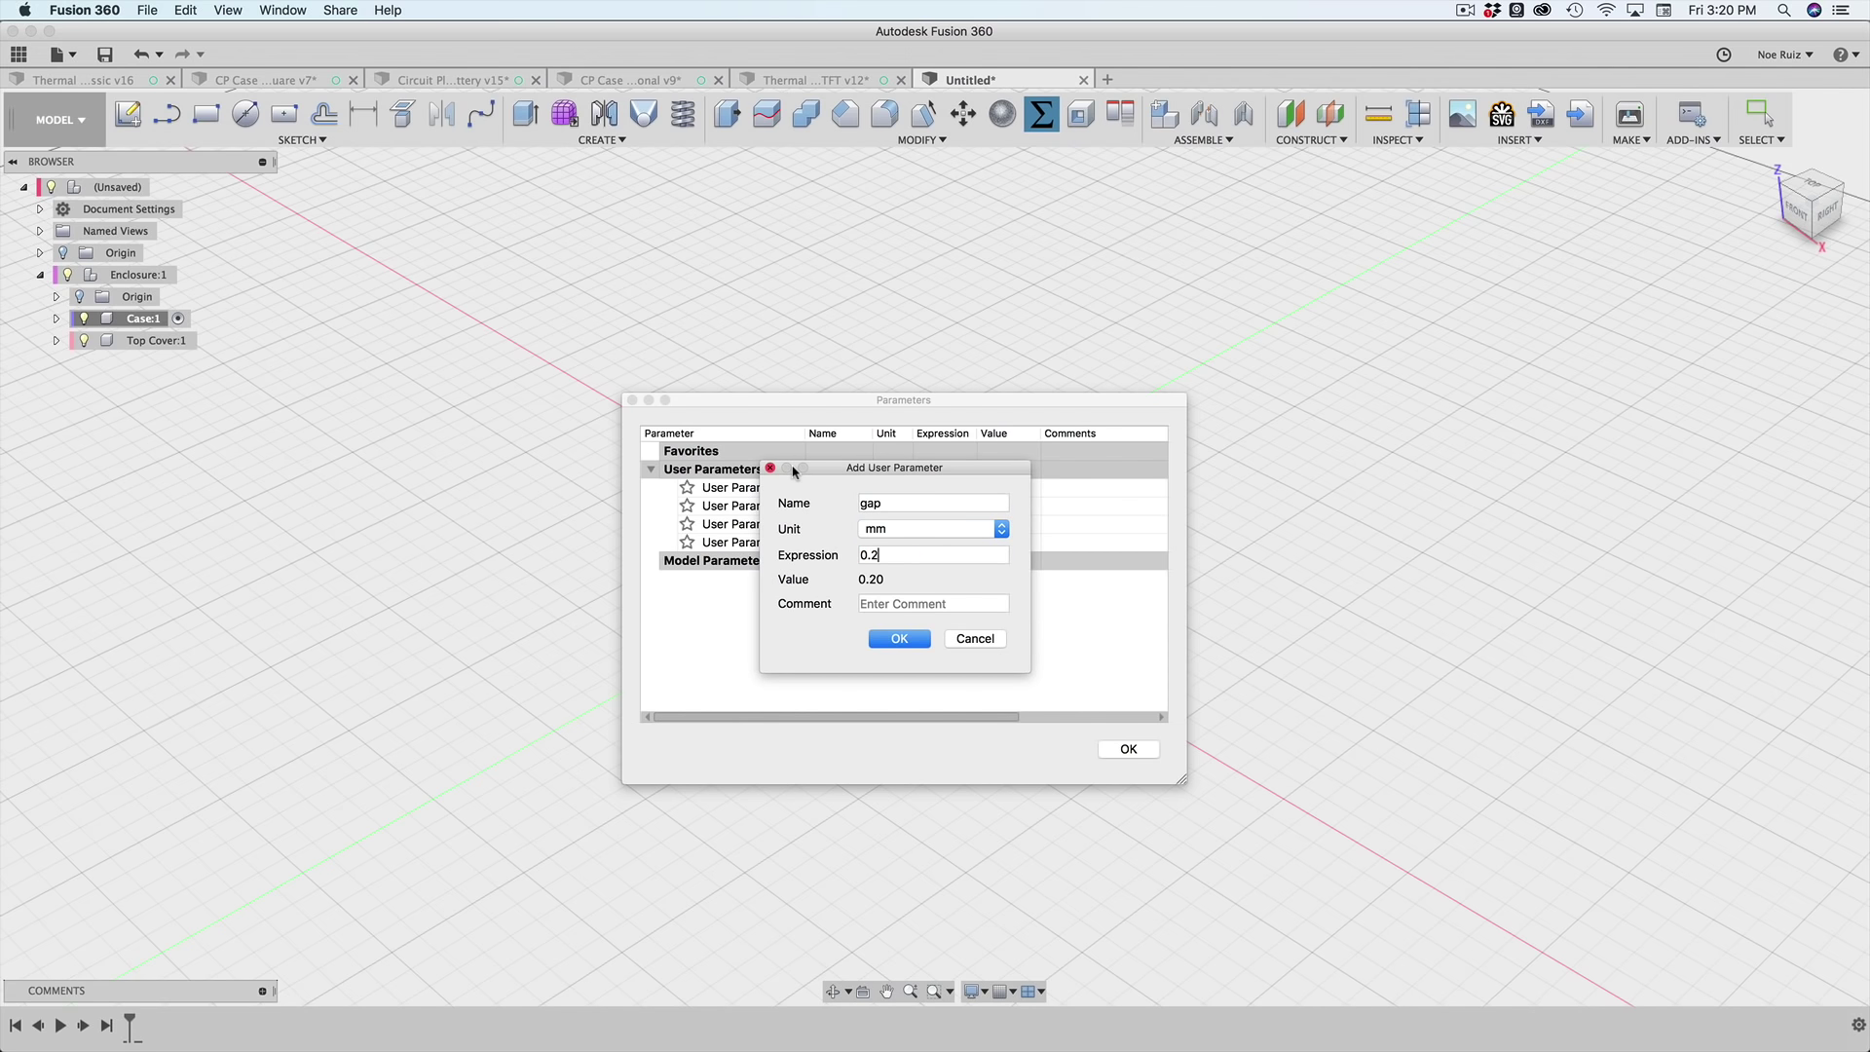
pyautogui.press('Return')
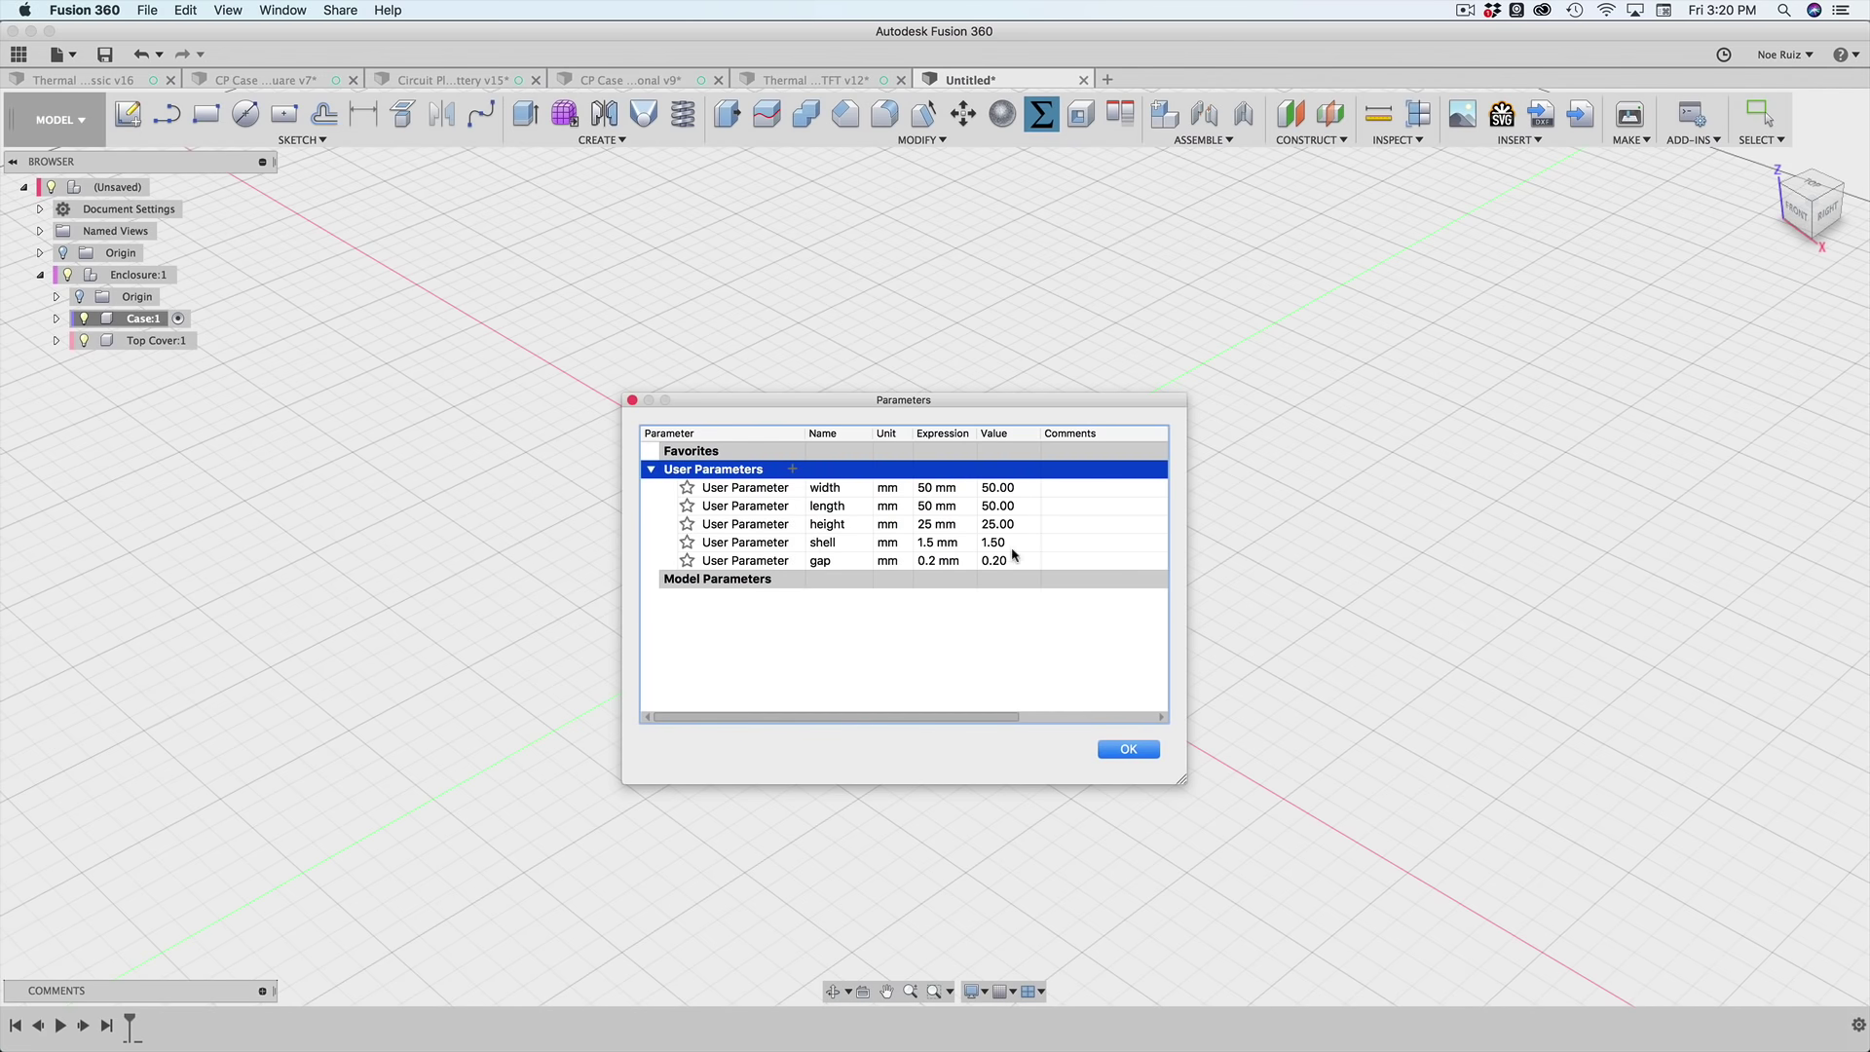
pyautogui.moveTo(854, 407); pyautogui.dragTo(1063, 428)
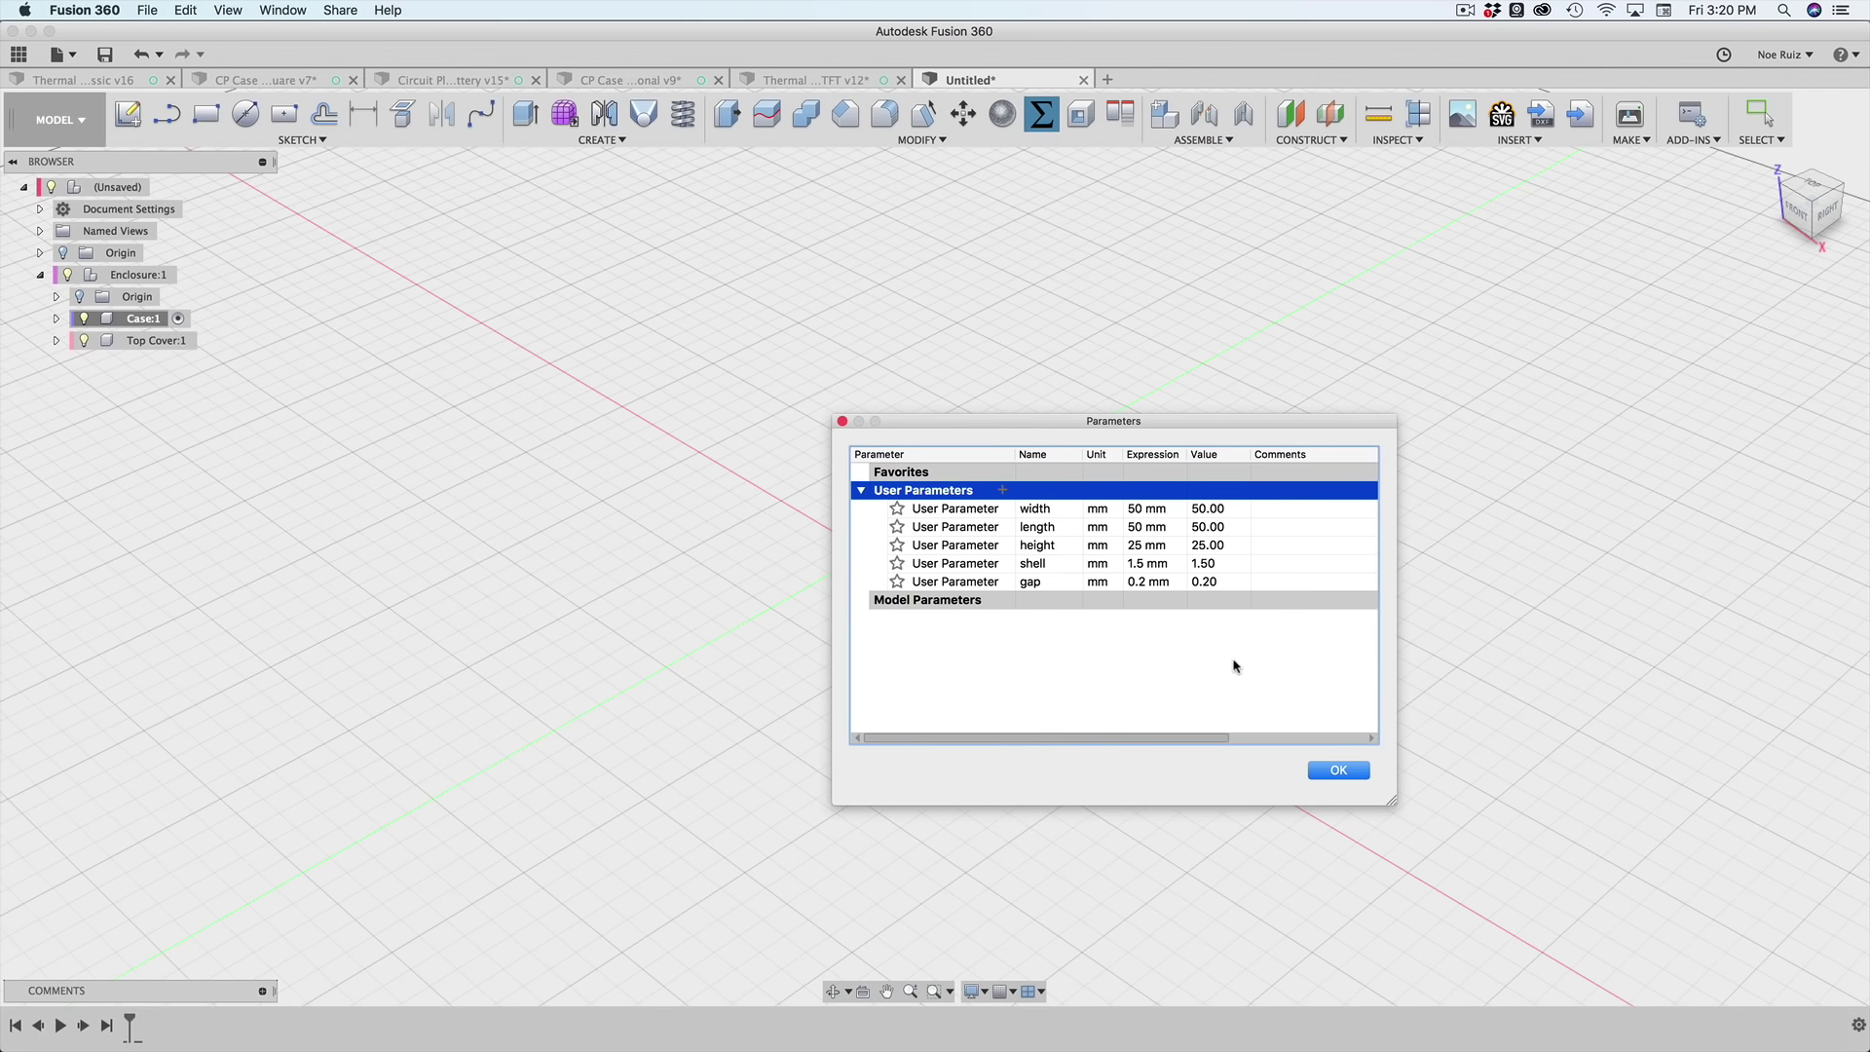
pyautogui.click(1331, 774)
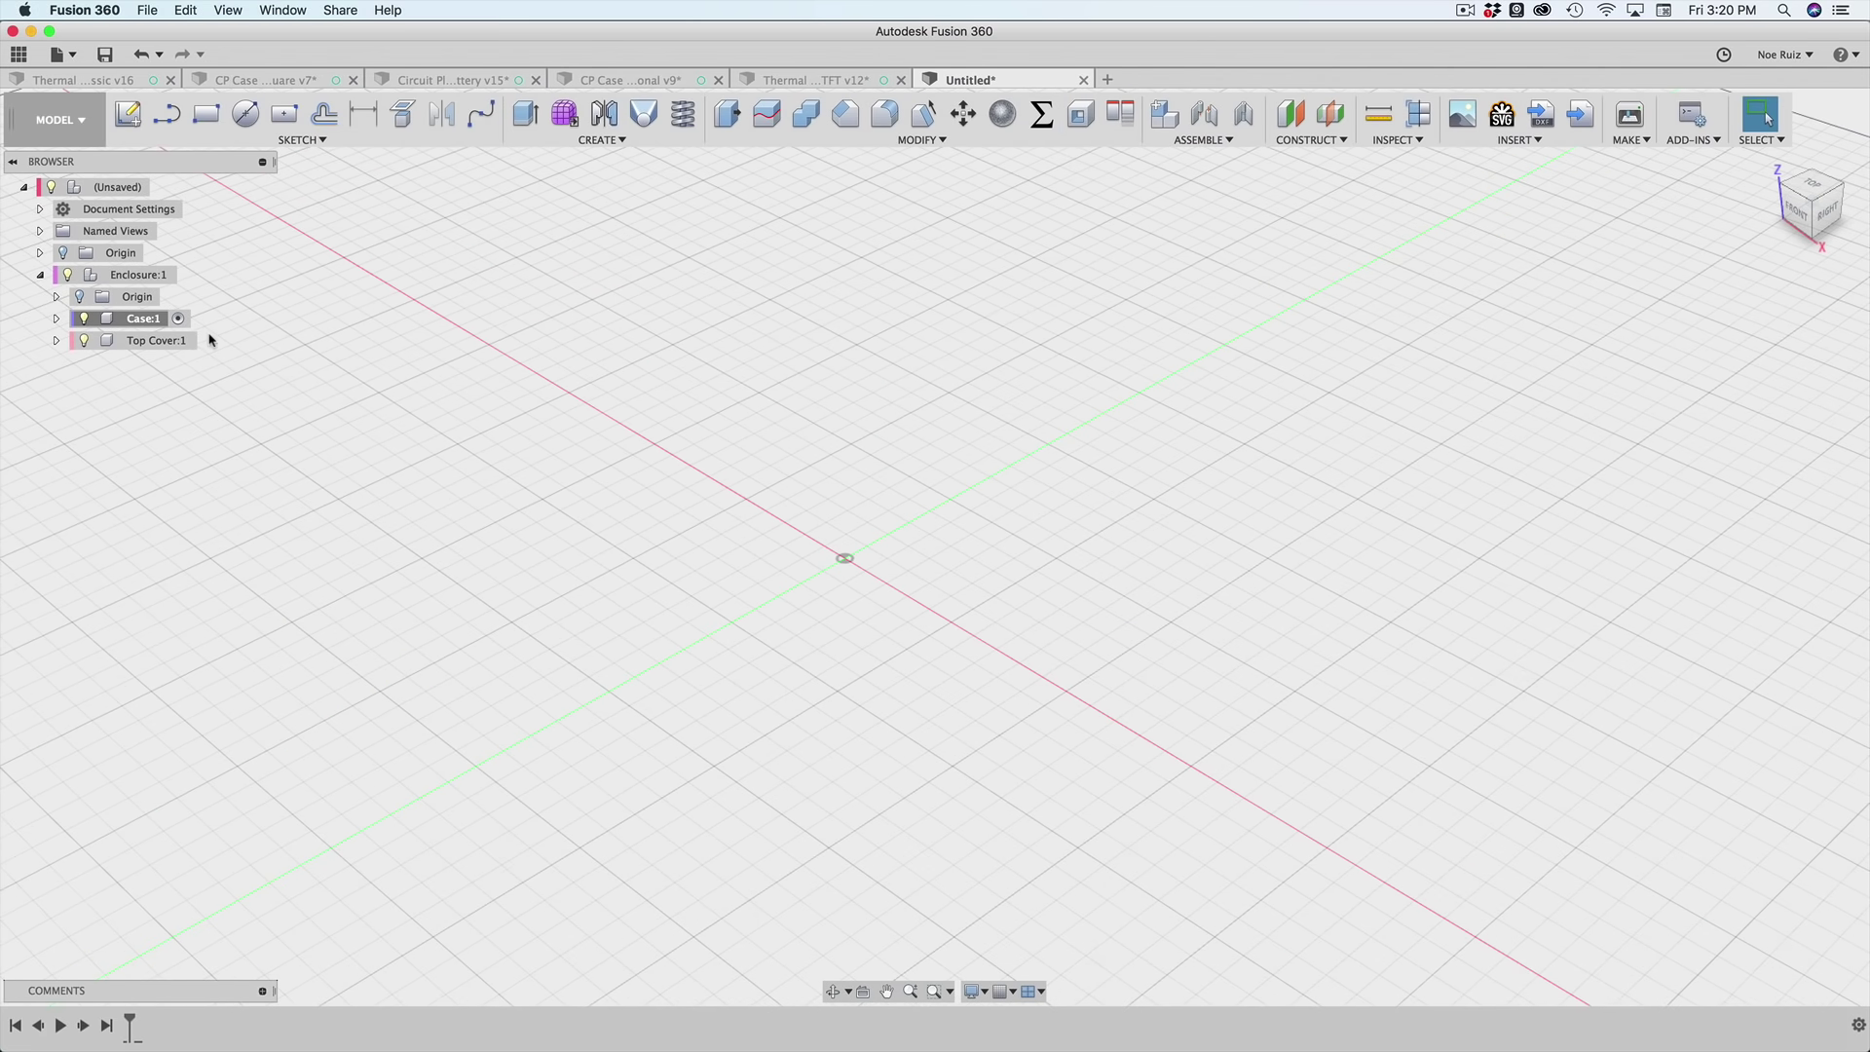
# - Sketch a rectangle on the horizontal XY plane starting at the origin, sized length along X by width along Y
pyautogui.click(128, 114)
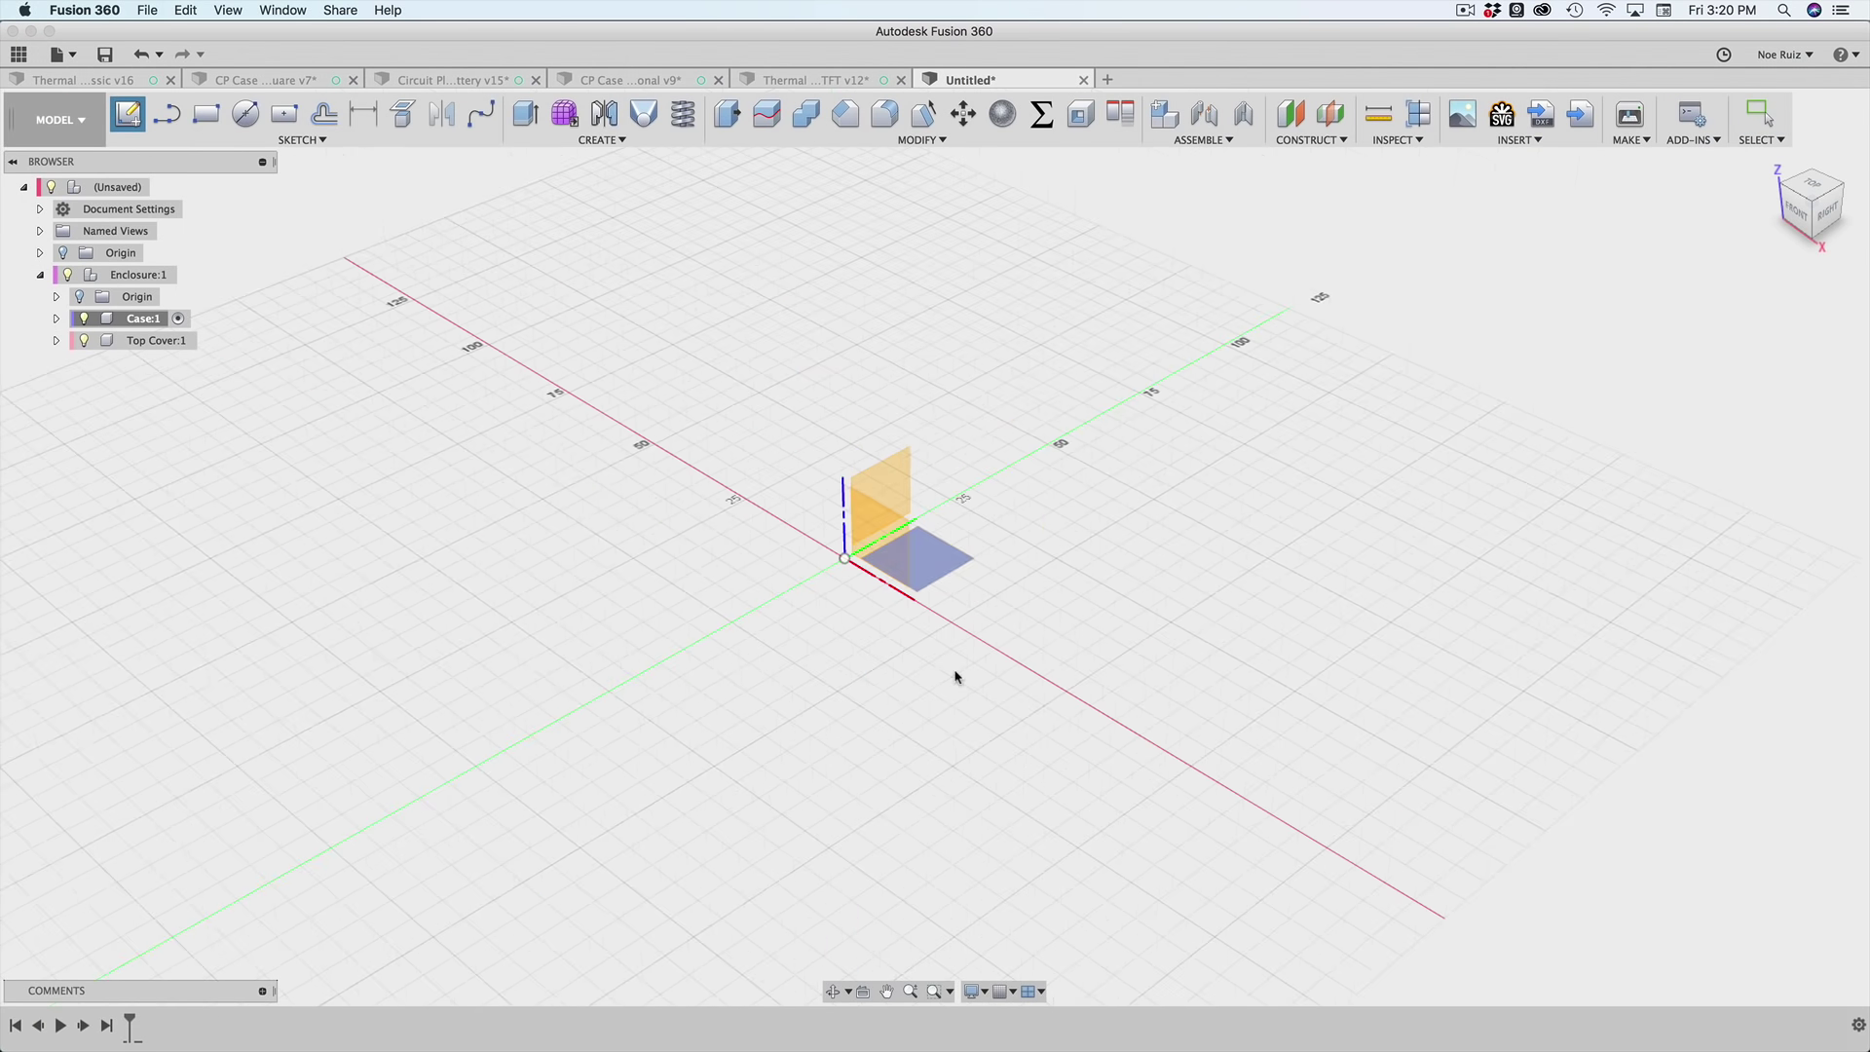
pyautogui.click(941, 563)
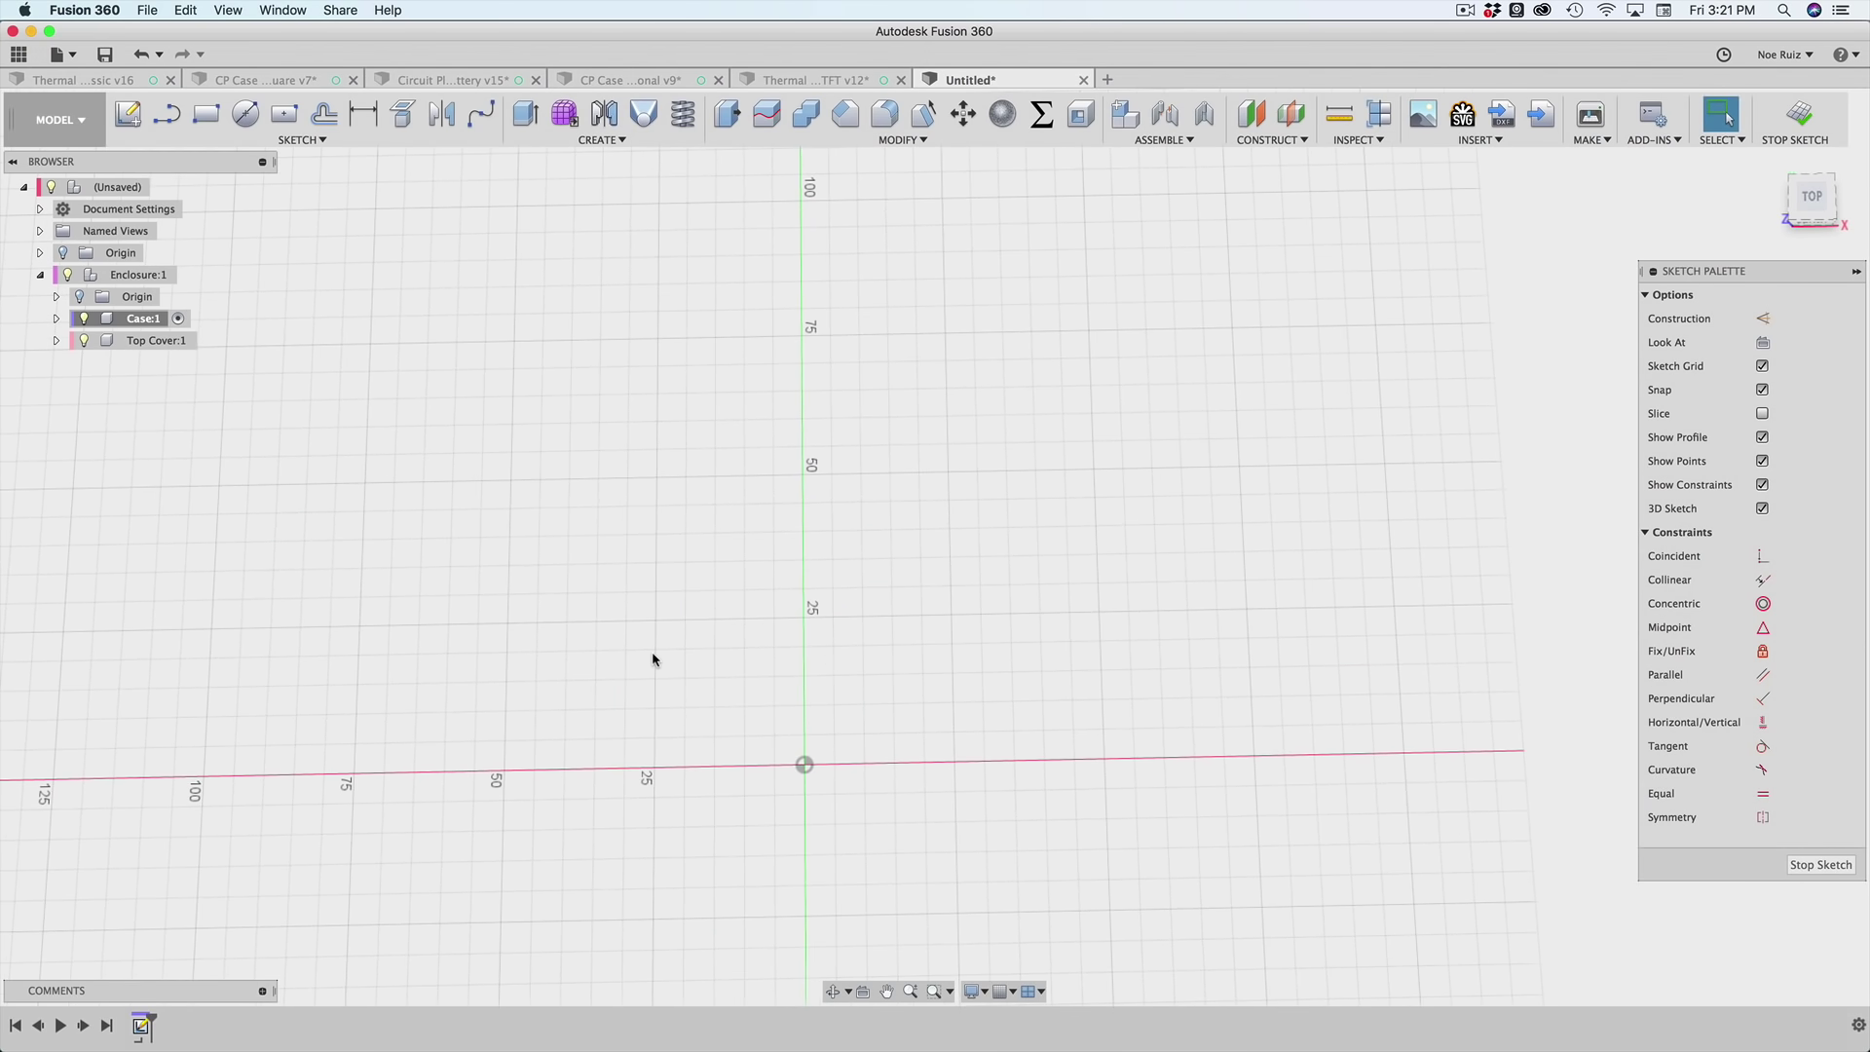
pyautogui.press('r')
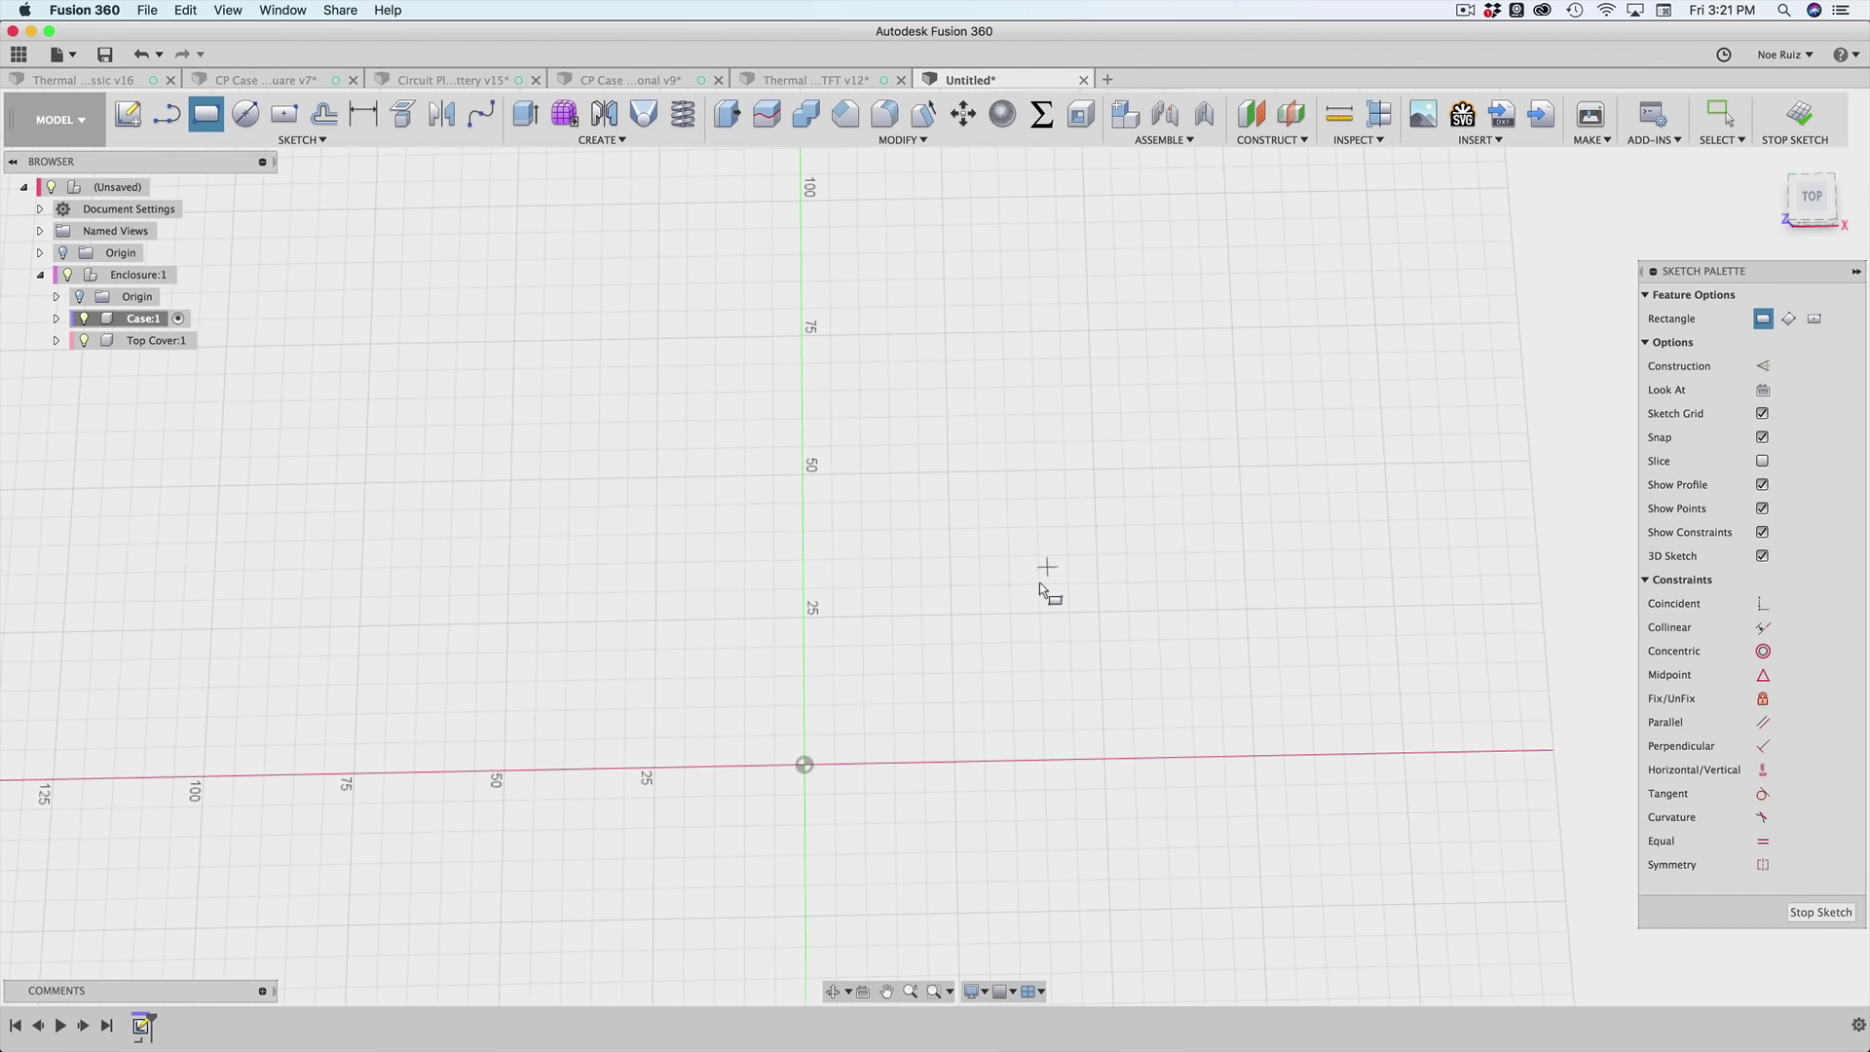
pyautogui.click(805, 765)
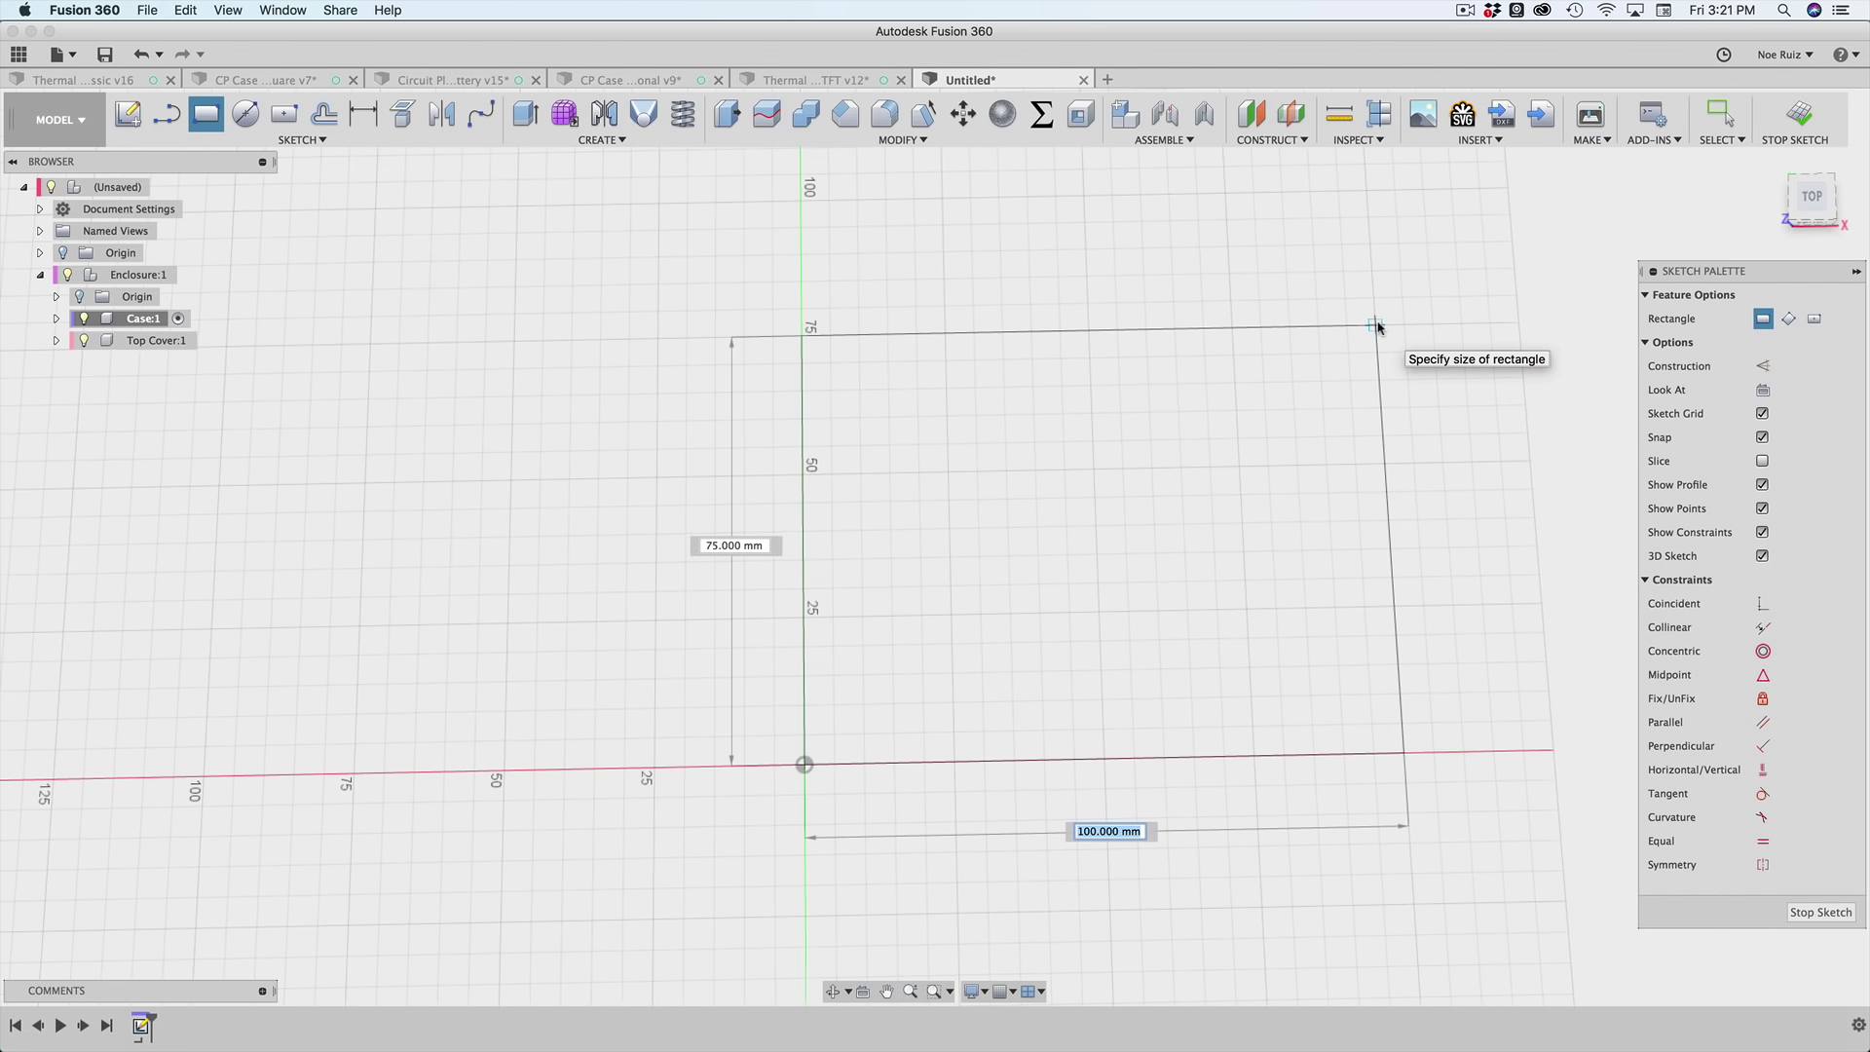
pyautogui.write('length')
pyautogui.press('Tab')
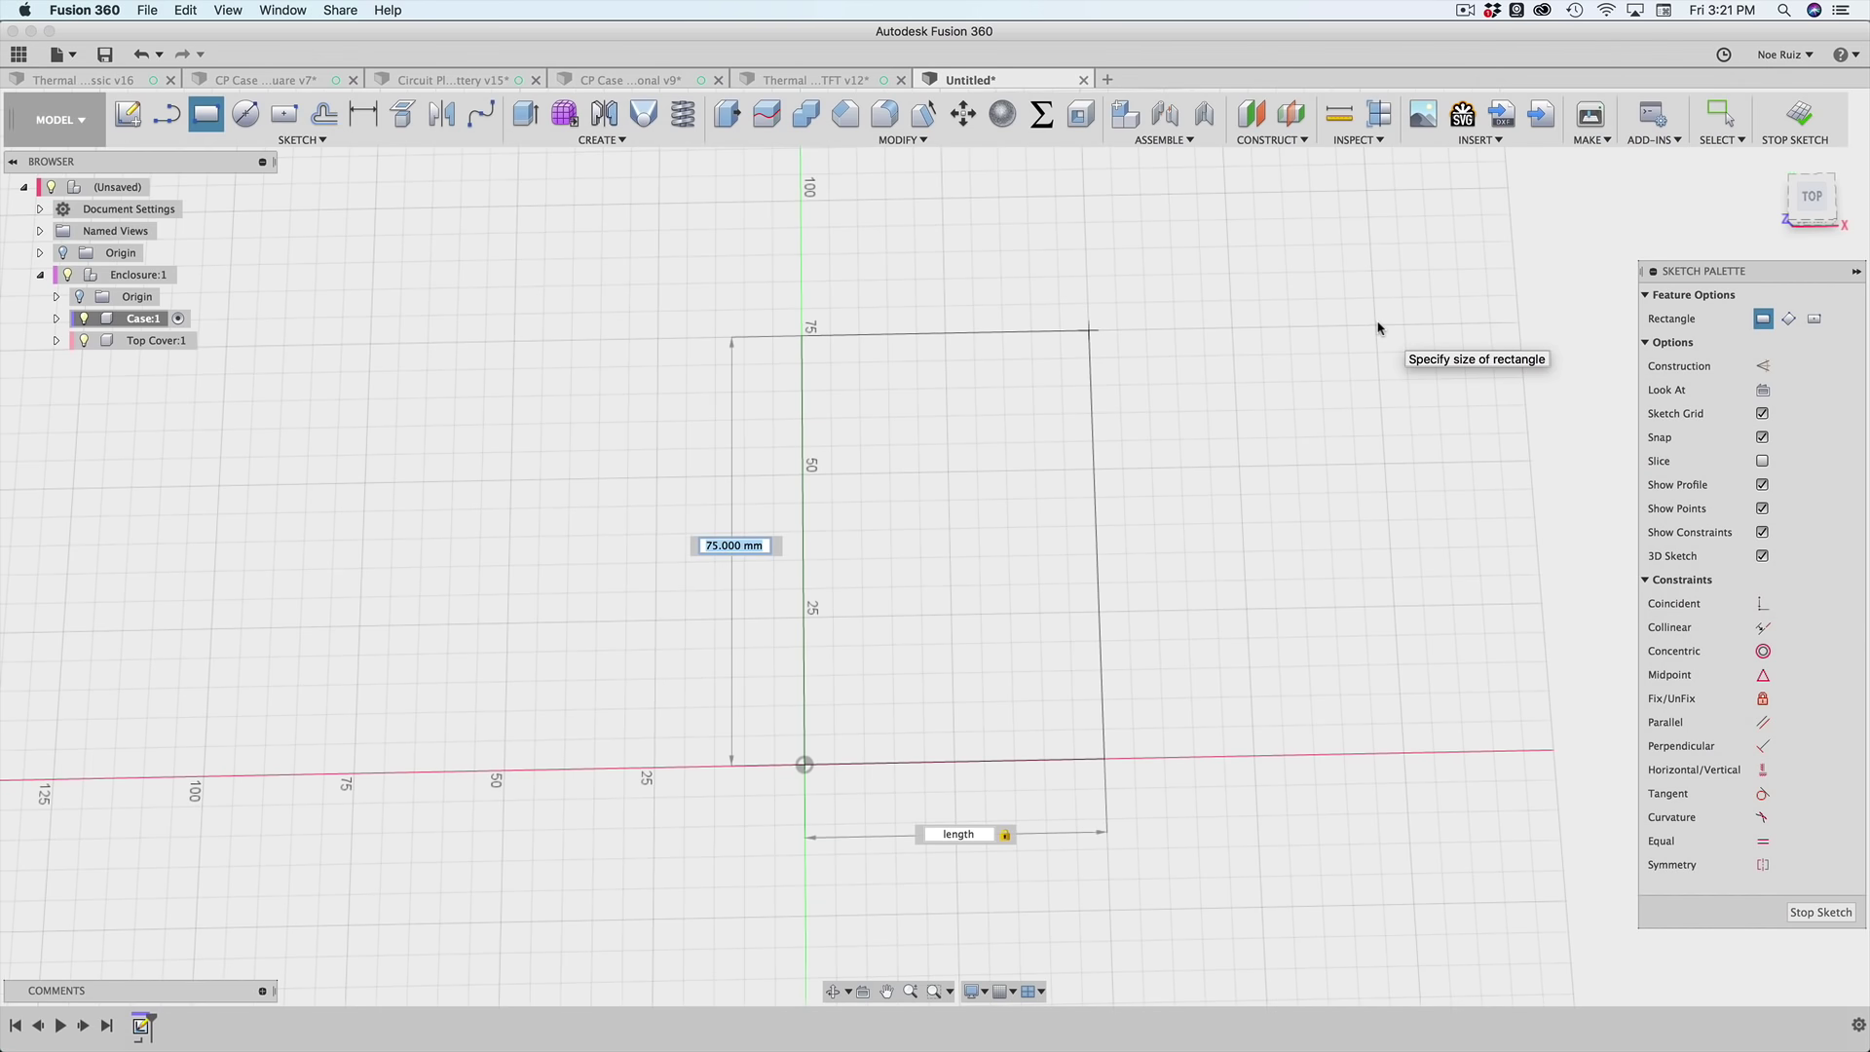
pyautogui.write('width')
pyautogui.press('Return')
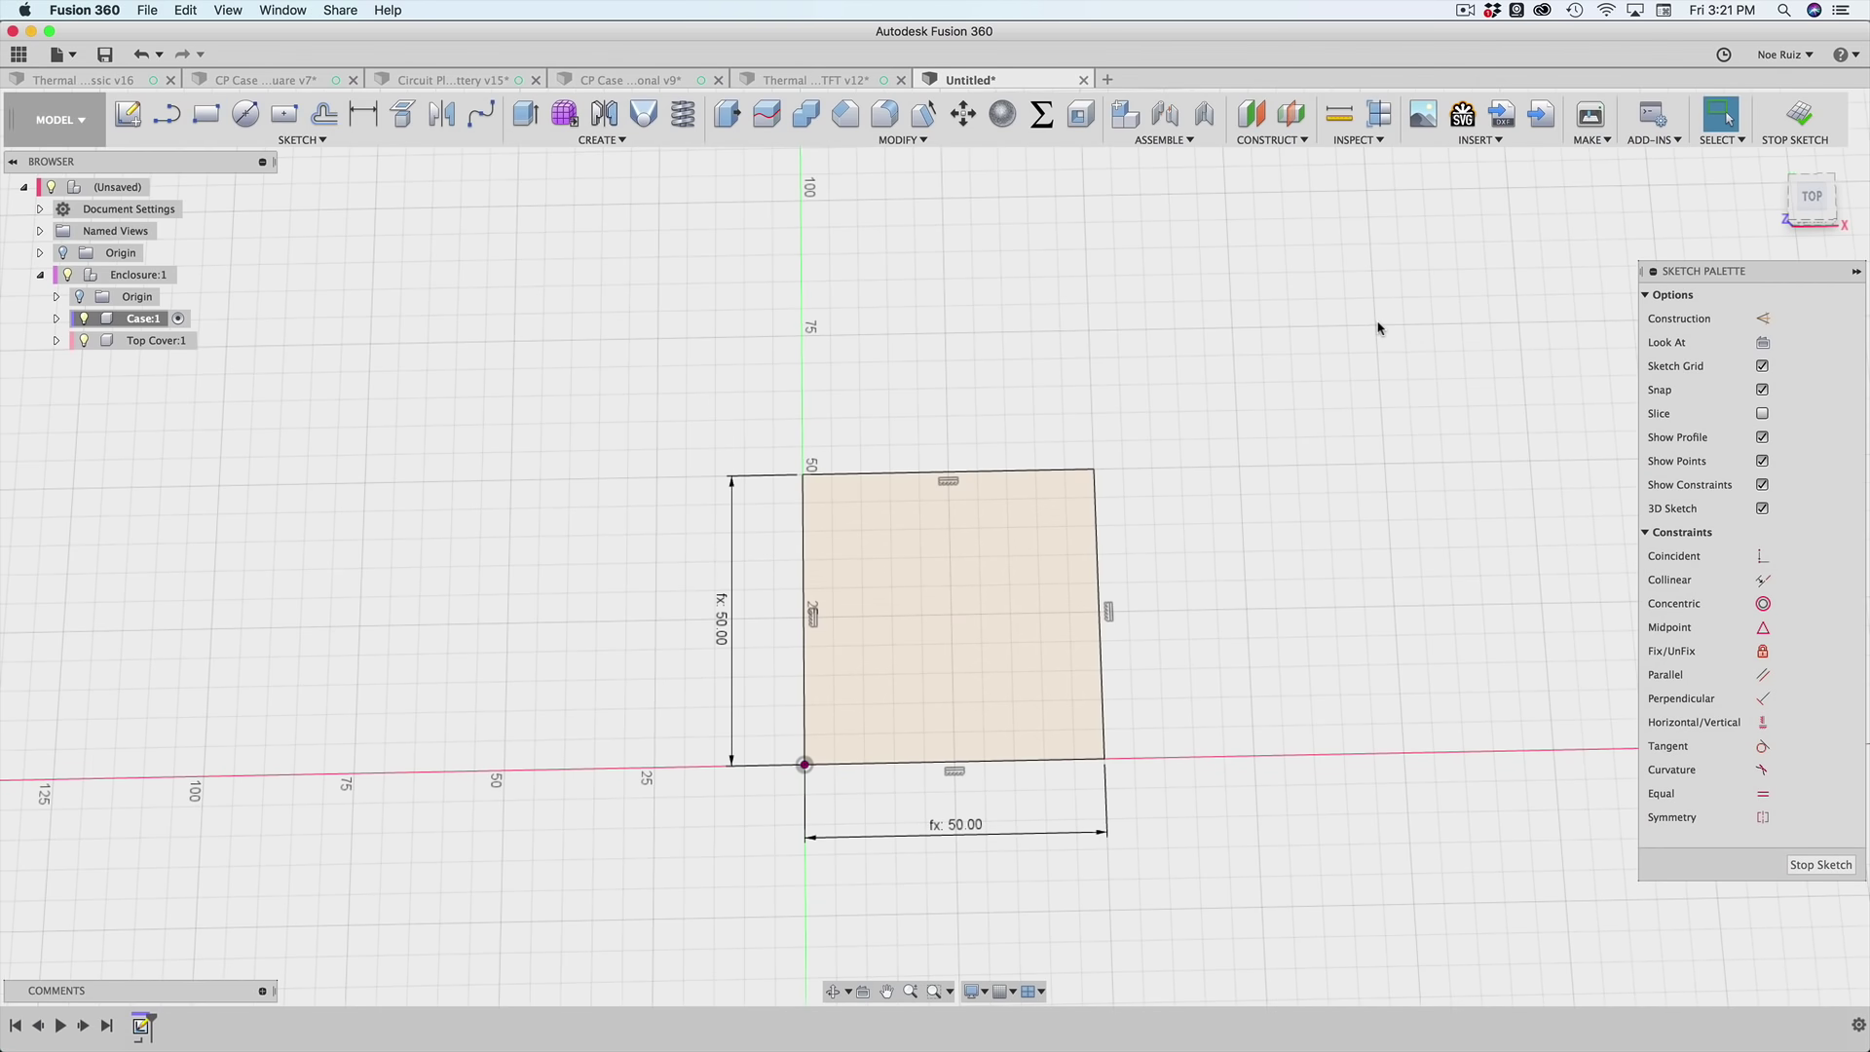
# - Extrude the rectangle profile upward as a new body, using the height parameter as the distance
pyautogui.moveTo(1235, 717)
pyautogui.keyDown('shift'); pyautogui.mouseDown(button='middle')
pyautogui.moveTo(1202, 651)
pyautogui.moveTo(974, 604)
pyautogui.mouseUp(button='middle'); pyautogui.keyUp('shift')
pyautogui.click(978, 590)
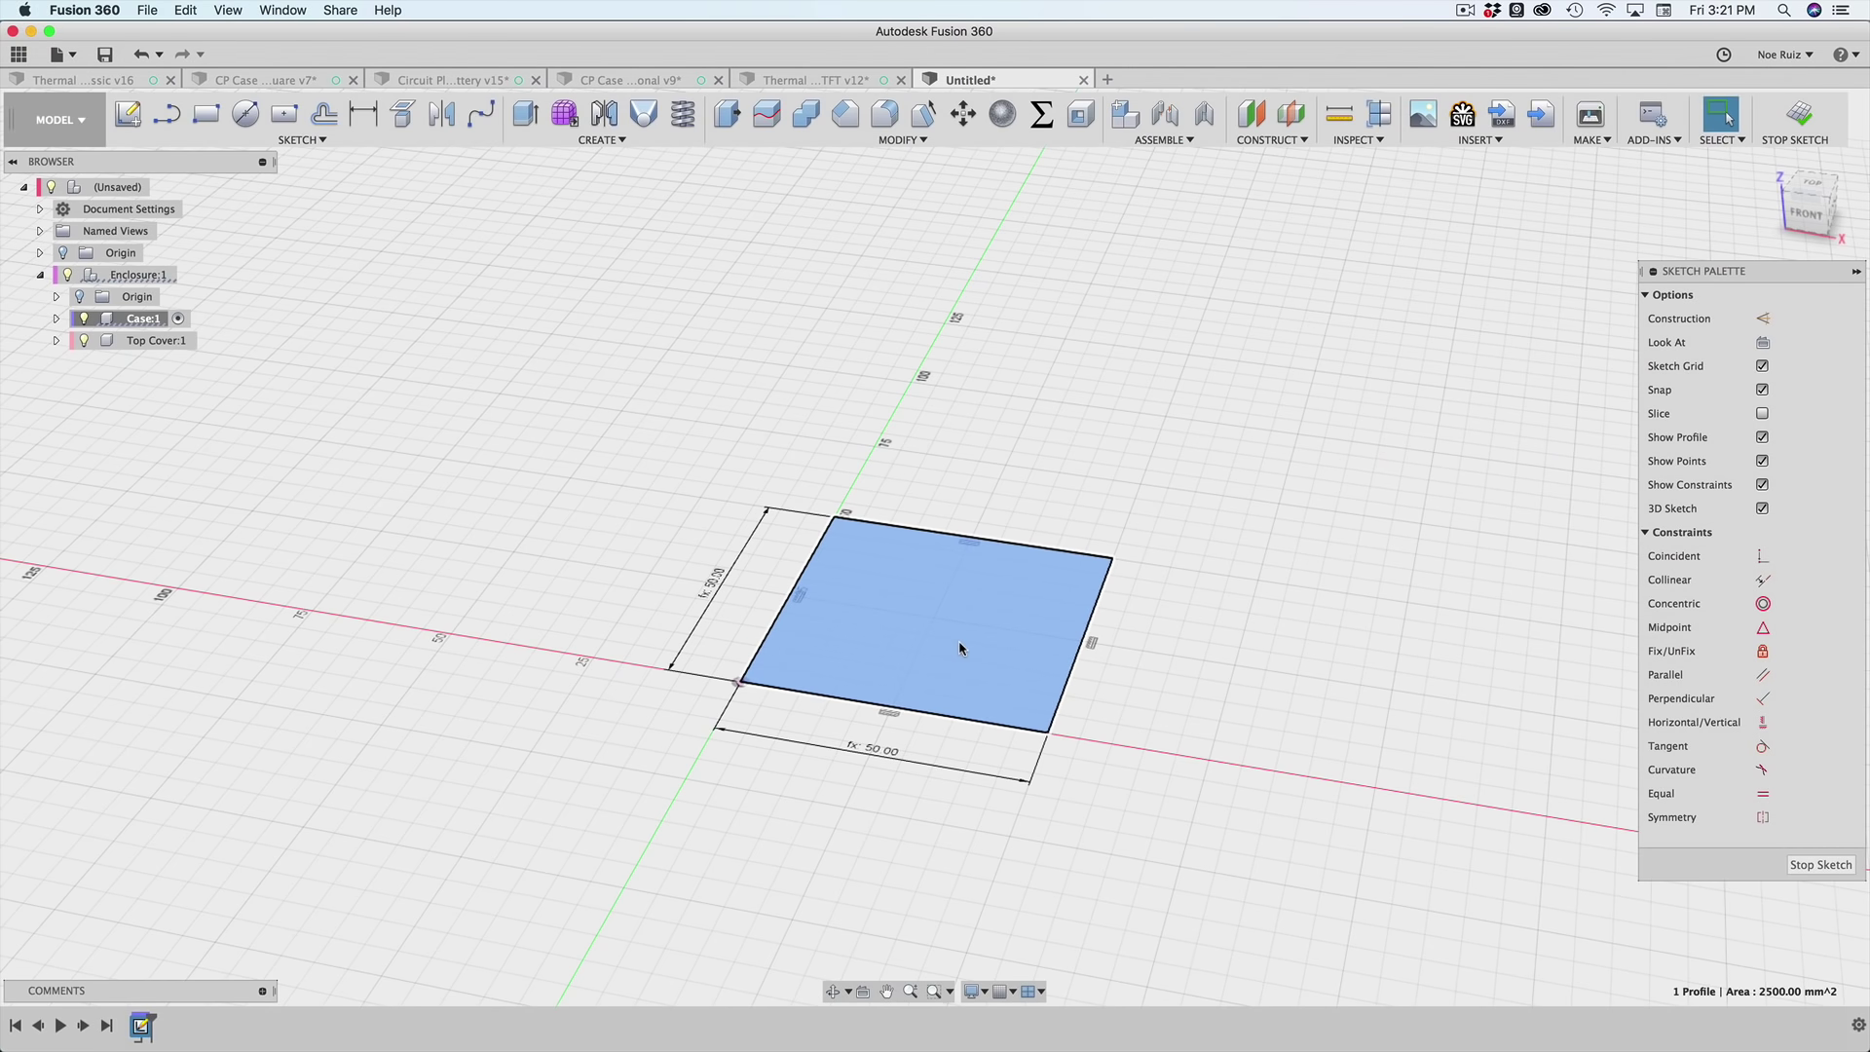
pyautogui.press('e')
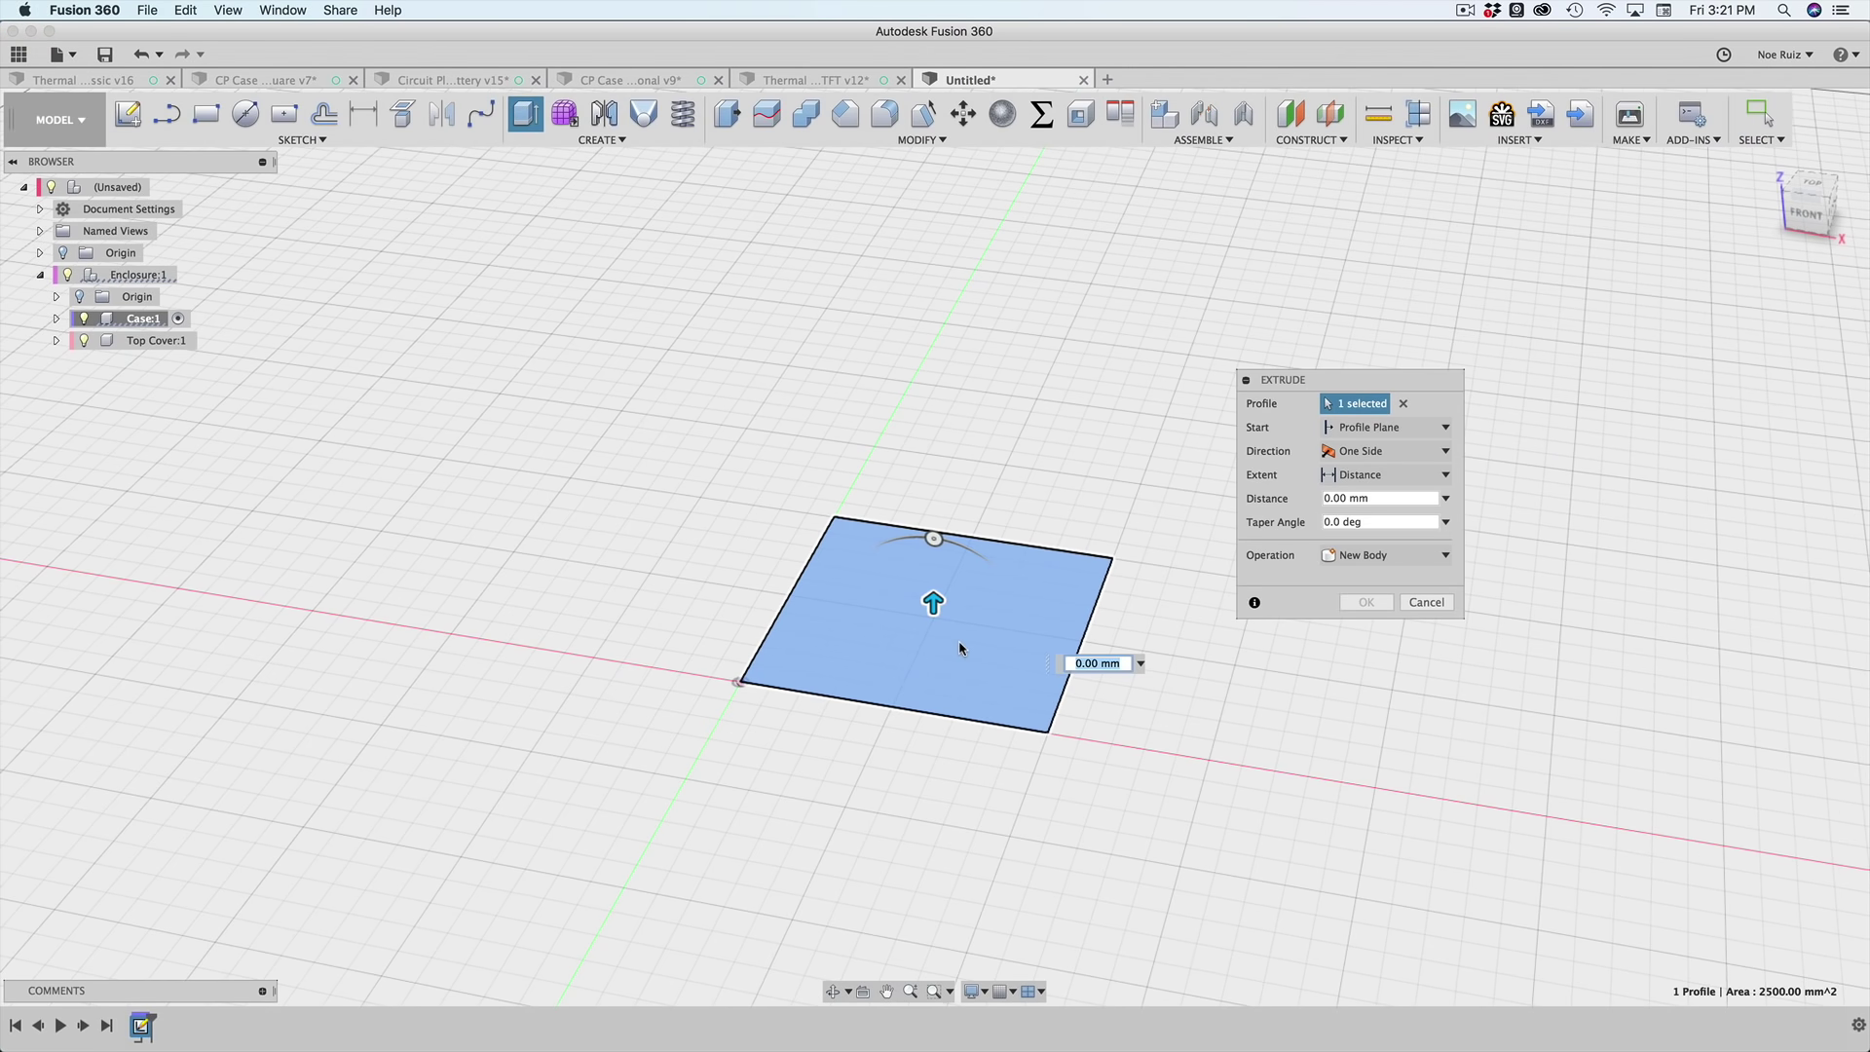
pyautogui.write('height')
pyautogui.press('Return')
pyautogui.press('Return')
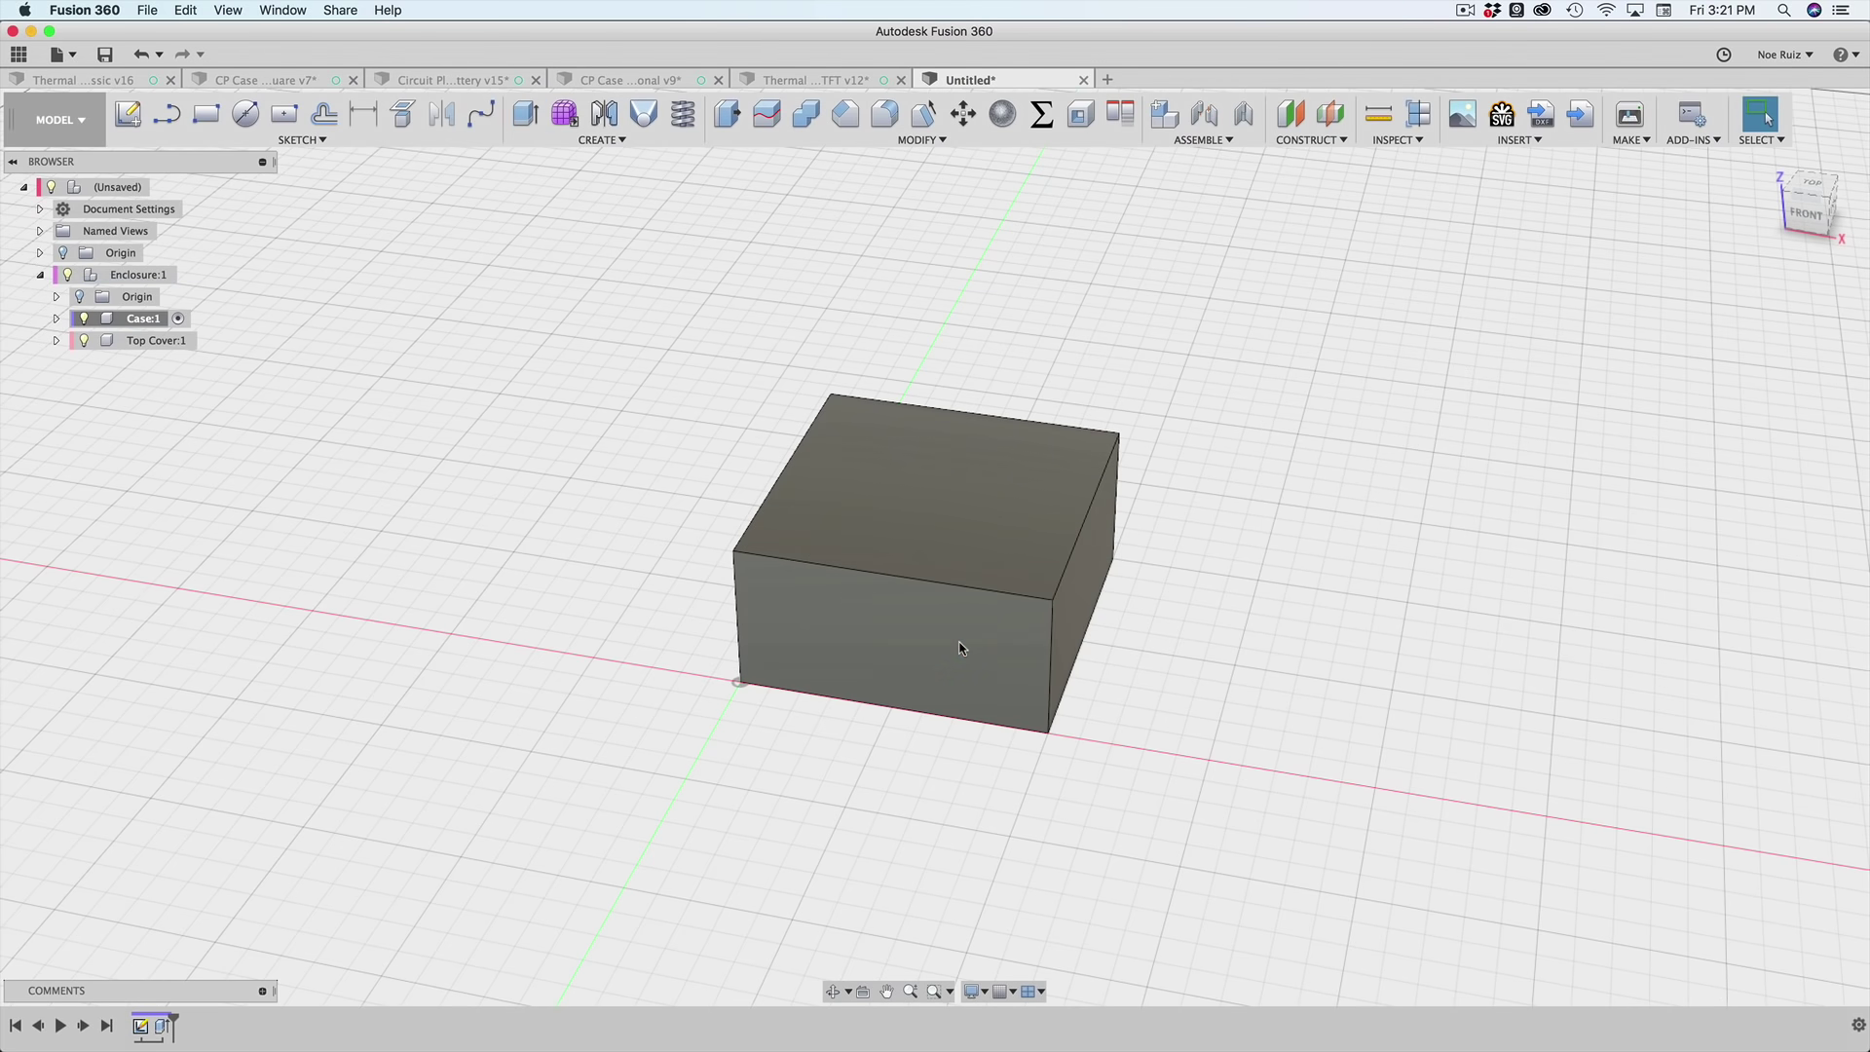
# - Fillet the box's four vertical corner edges with a 3 mm constant radius
pyautogui.keyDown('shift'); pyautogui.moveTo(774, 592); pyautogui.dragTo(658, 564, button='middle'); pyautogui.keyUp('shift')
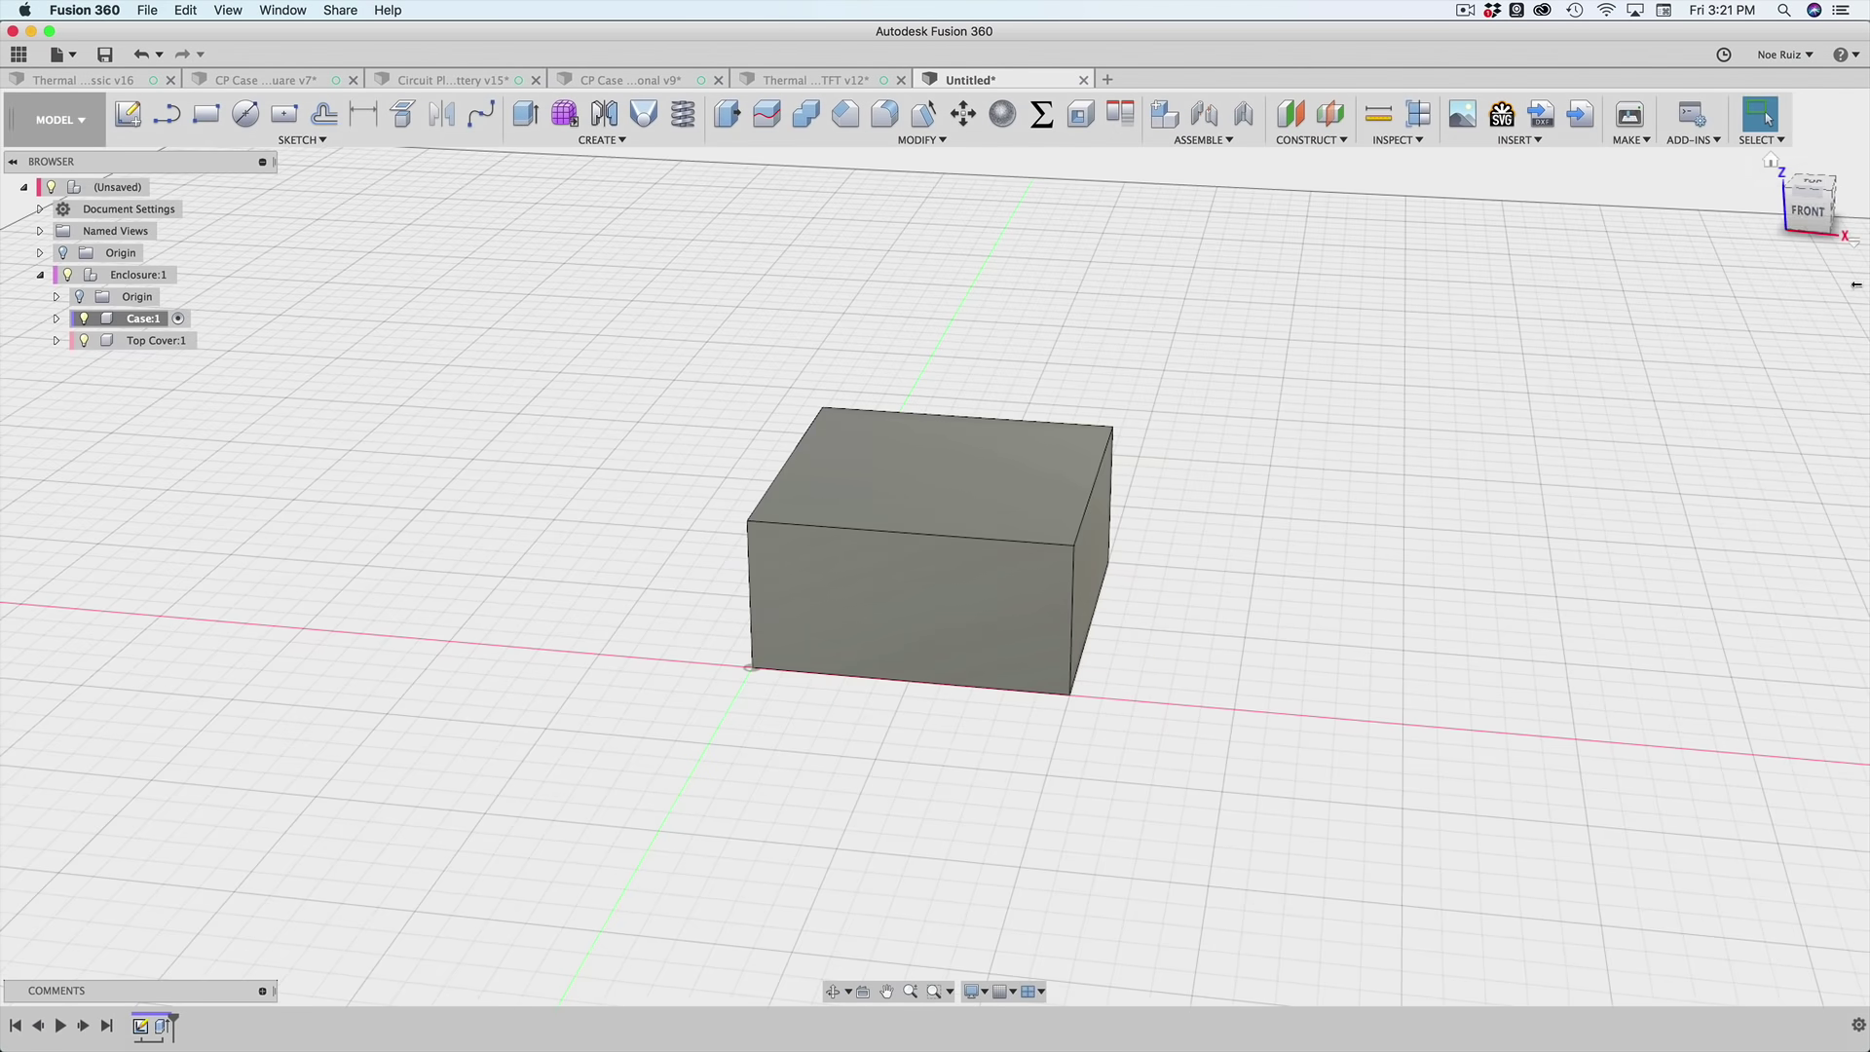
pyautogui.click(1808, 215)
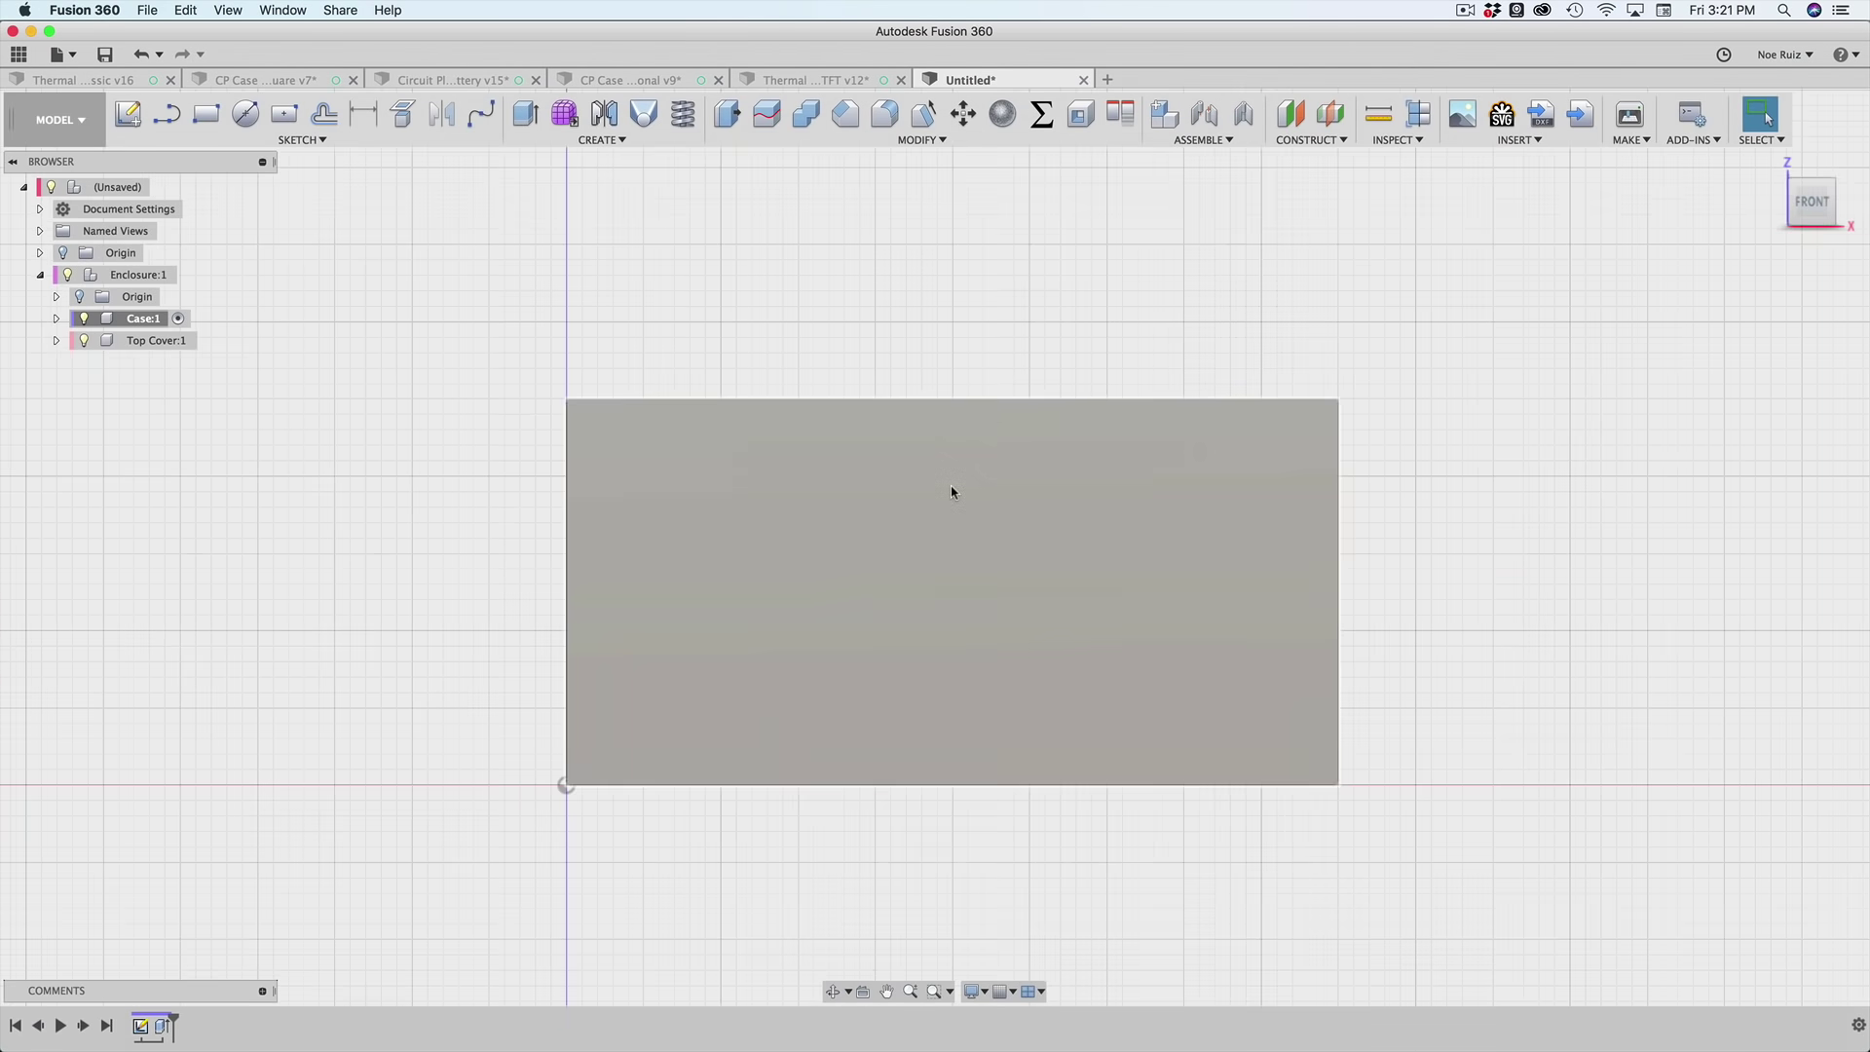
pyautogui.press('f')
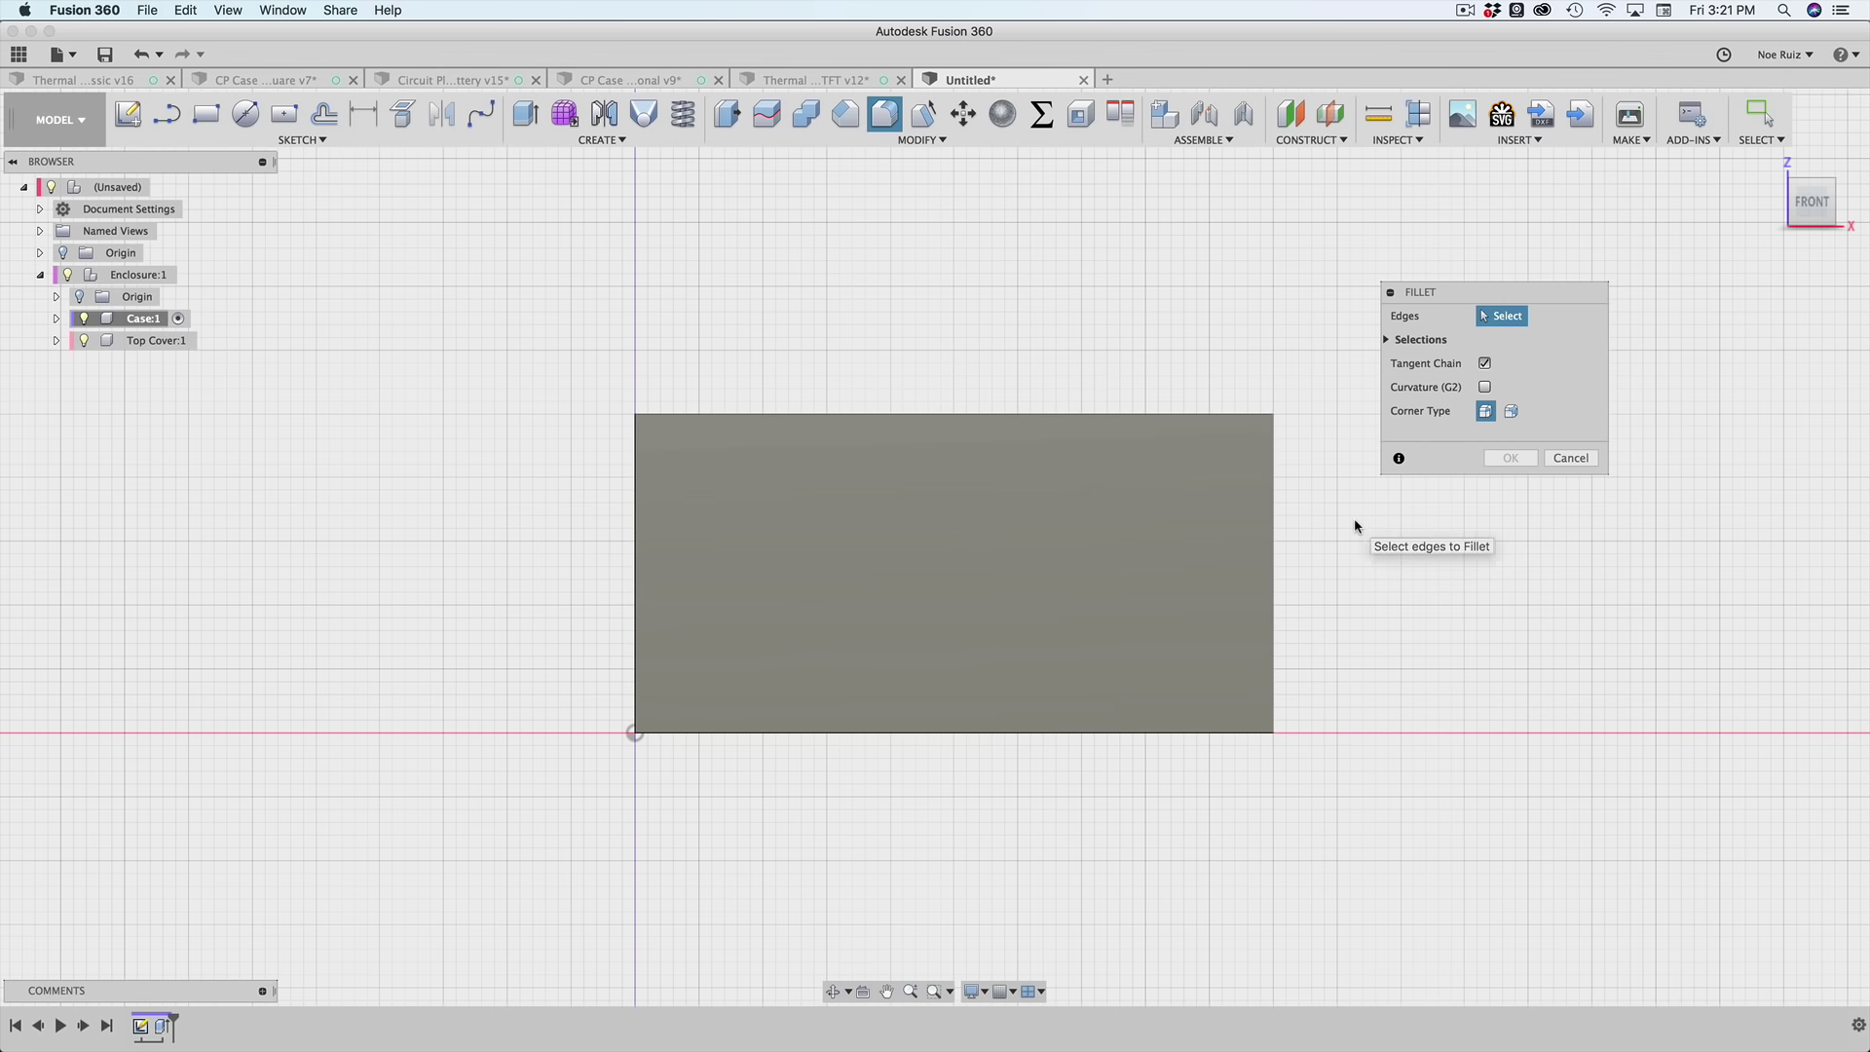
pyautogui.moveTo(1397, 524); pyautogui.dragTo(414, 642)
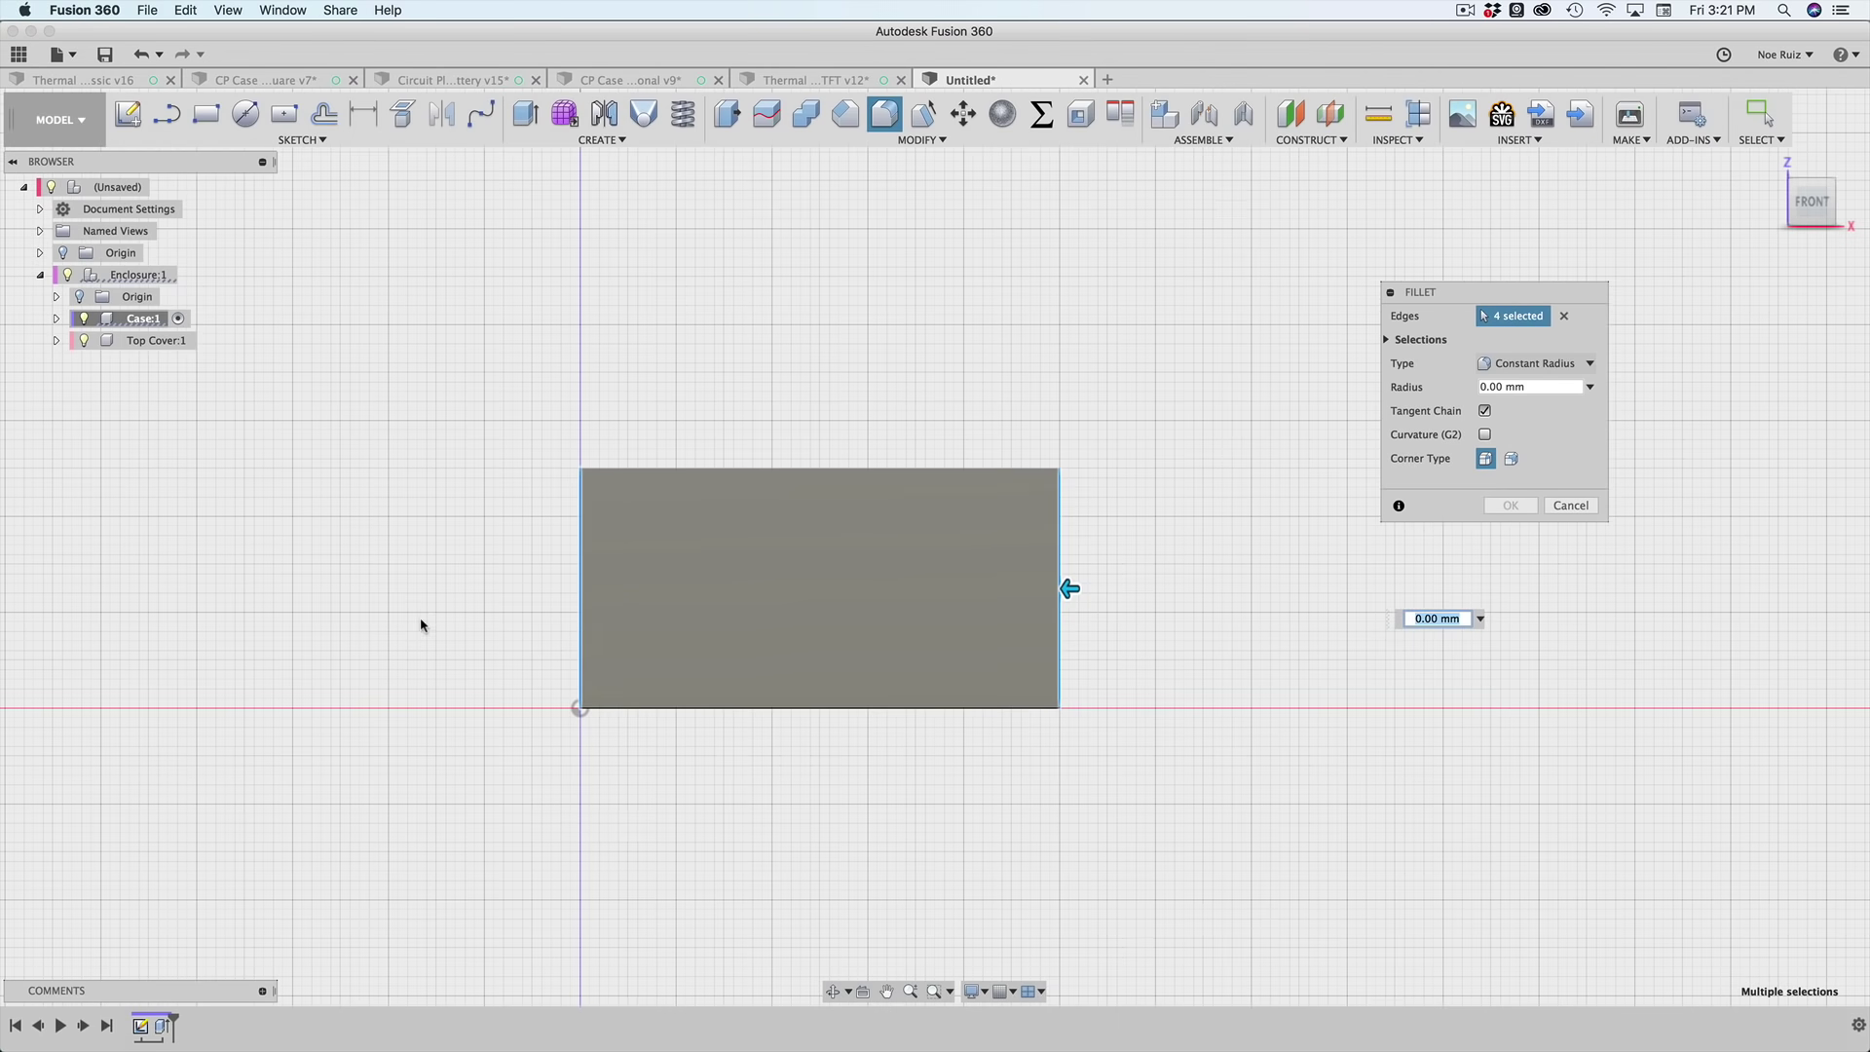
pyautogui.keyDown('shift'); pyautogui.moveTo(422, 627); pyautogui.dragTo(692, 650, button='middle'); pyautogui.keyUp('shift')
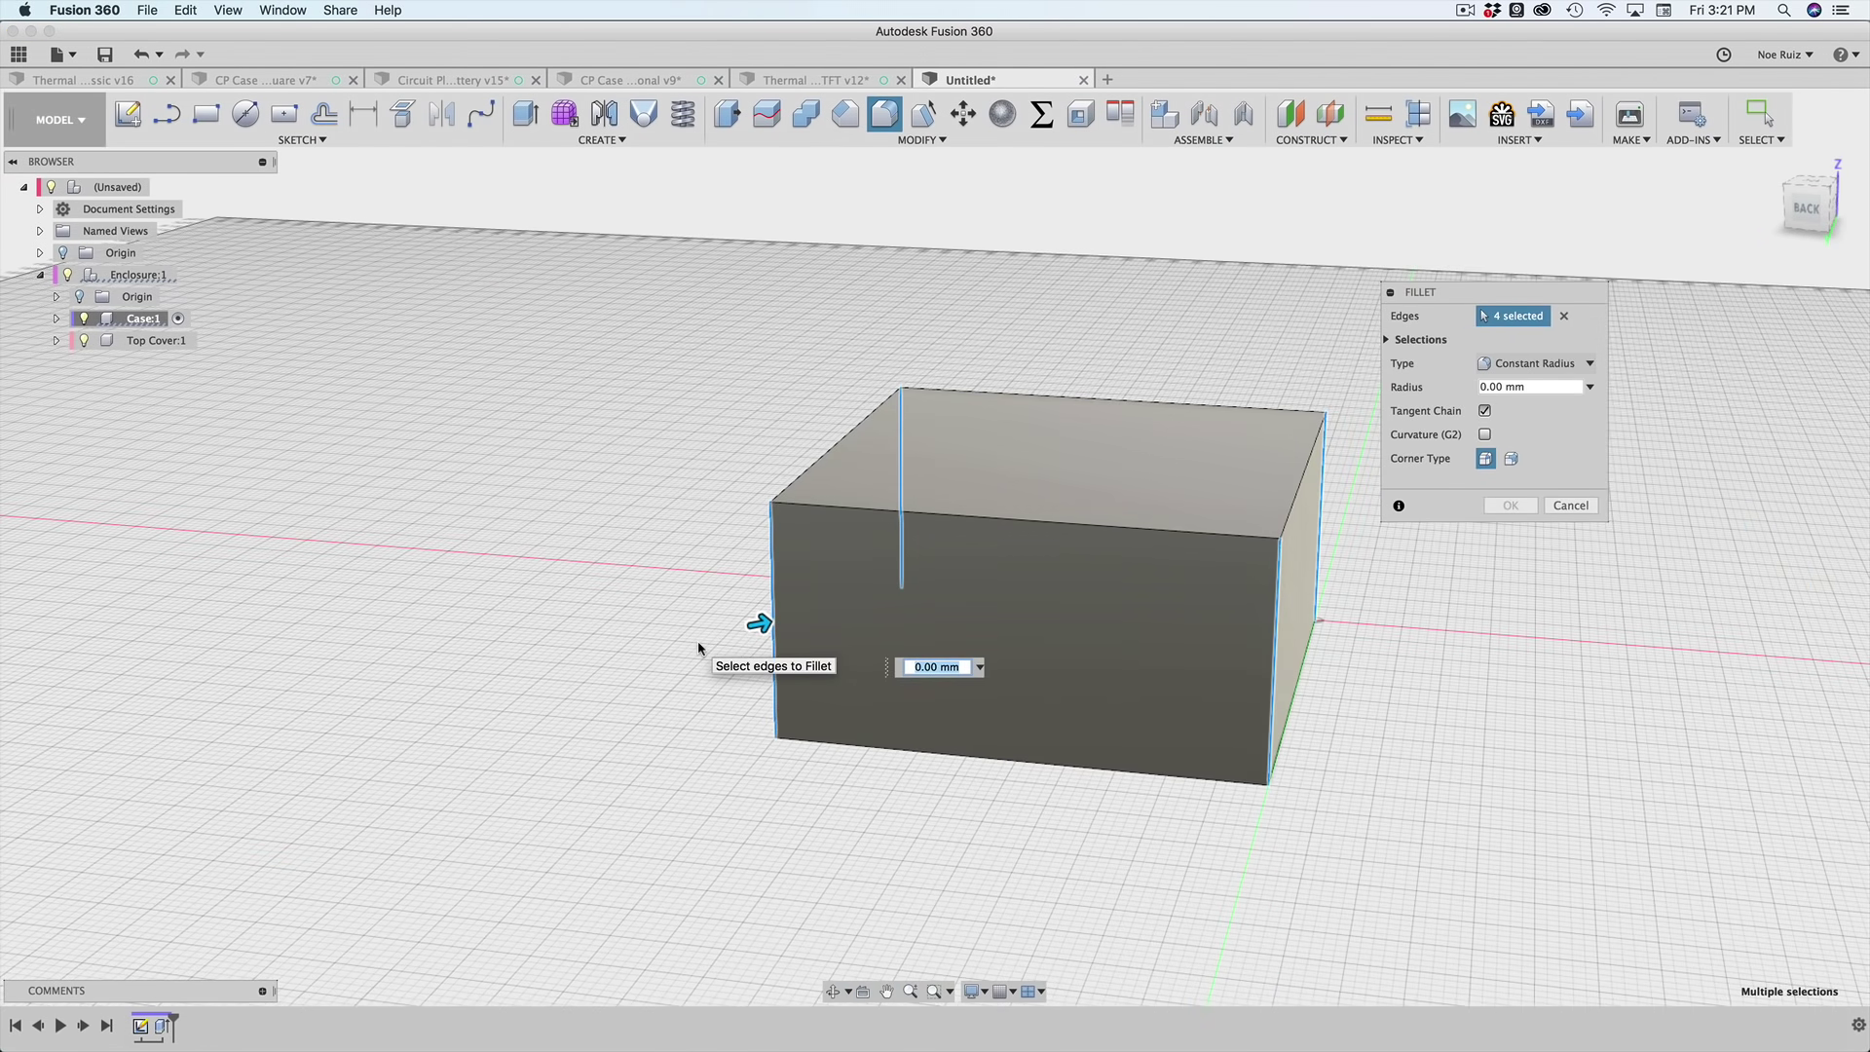
pyautogui.write('3')
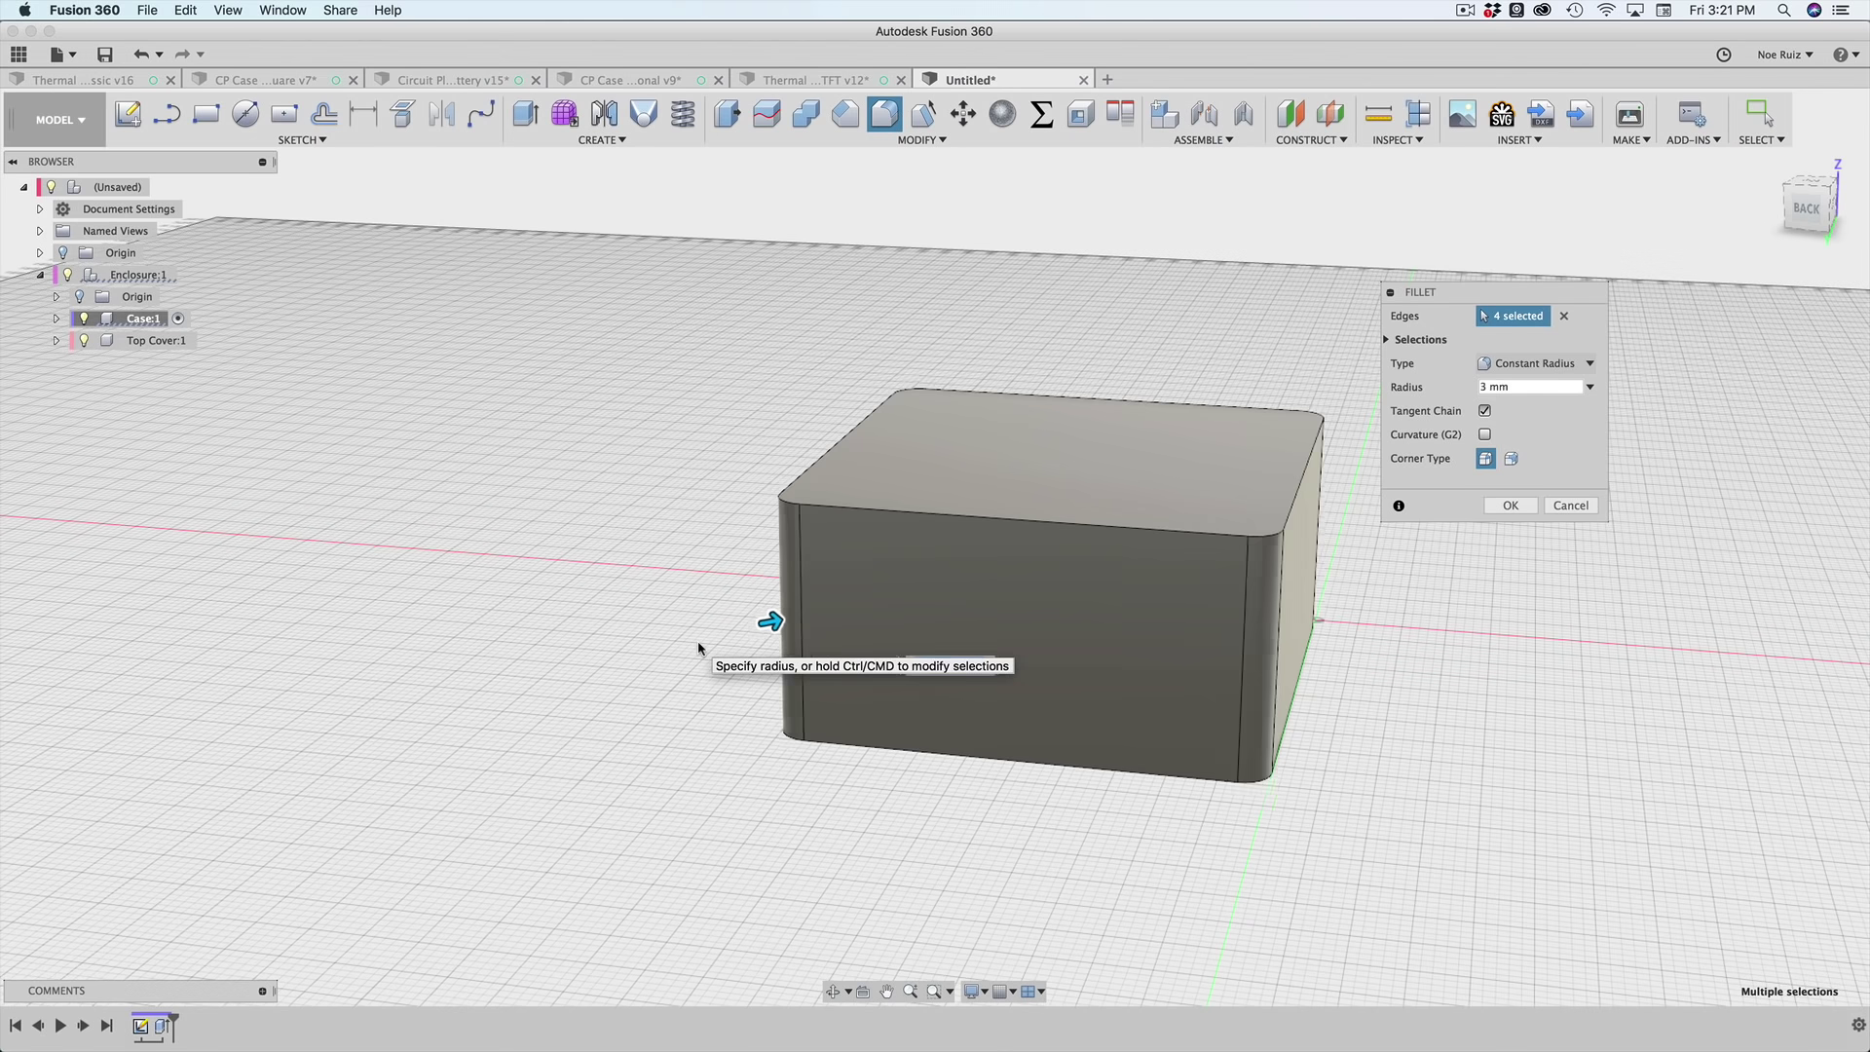
pyautogui.press('Return')
# - Shell the box inward from its top face, using the shell parameter as the inside thickness
pyautogui.keyDown('shift'); pyautogui.moveTo(697, 648); pyautogui.dragTo(633, 705, button='middle'); pyautogui.keyUp('shift')
pyautogui.keyDown('shift'); pyautogui.moveTo(893, 606); pyautogui.dragTo(638, 700, button='middle'); pyautogui.keyUp('shift')
pyautogui.moveTo(638, 699); pyautogui.dragTo(618, 751, button='middle')
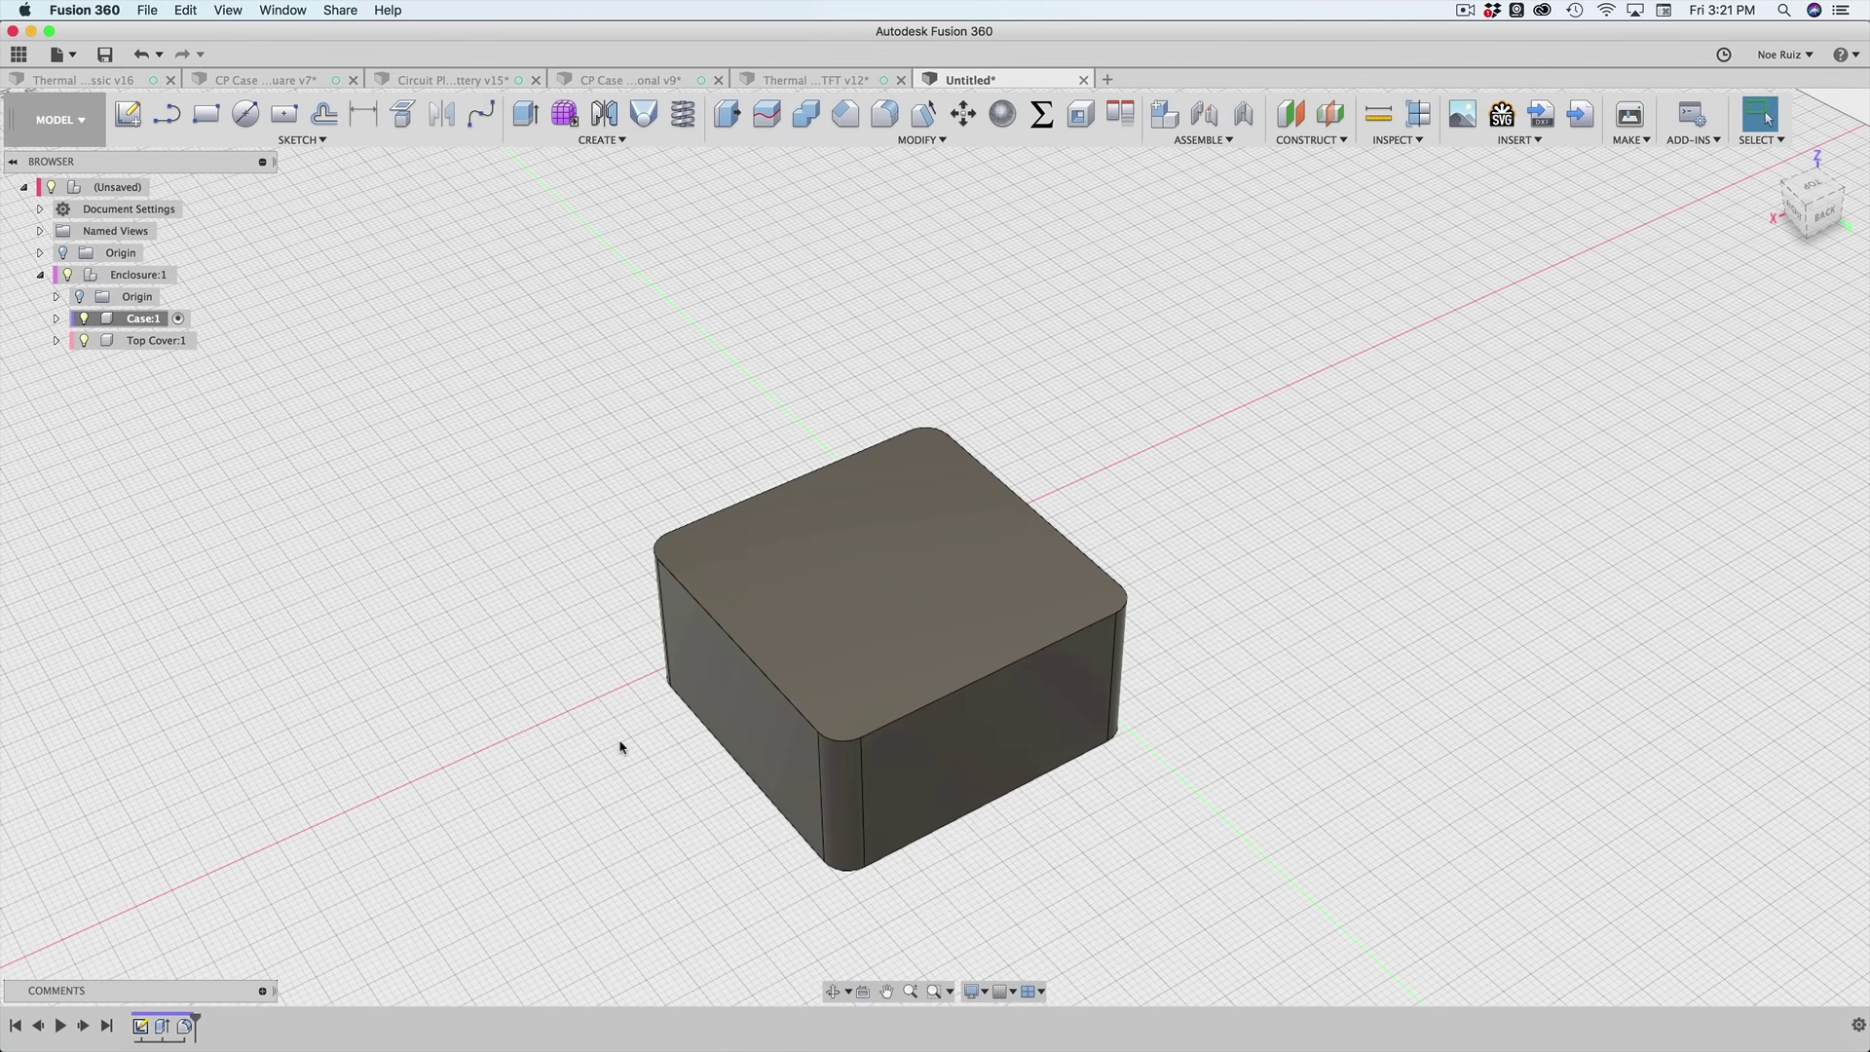
pyautogui.scroll(3, 816, 573)
pyautogui.click(760, 565)
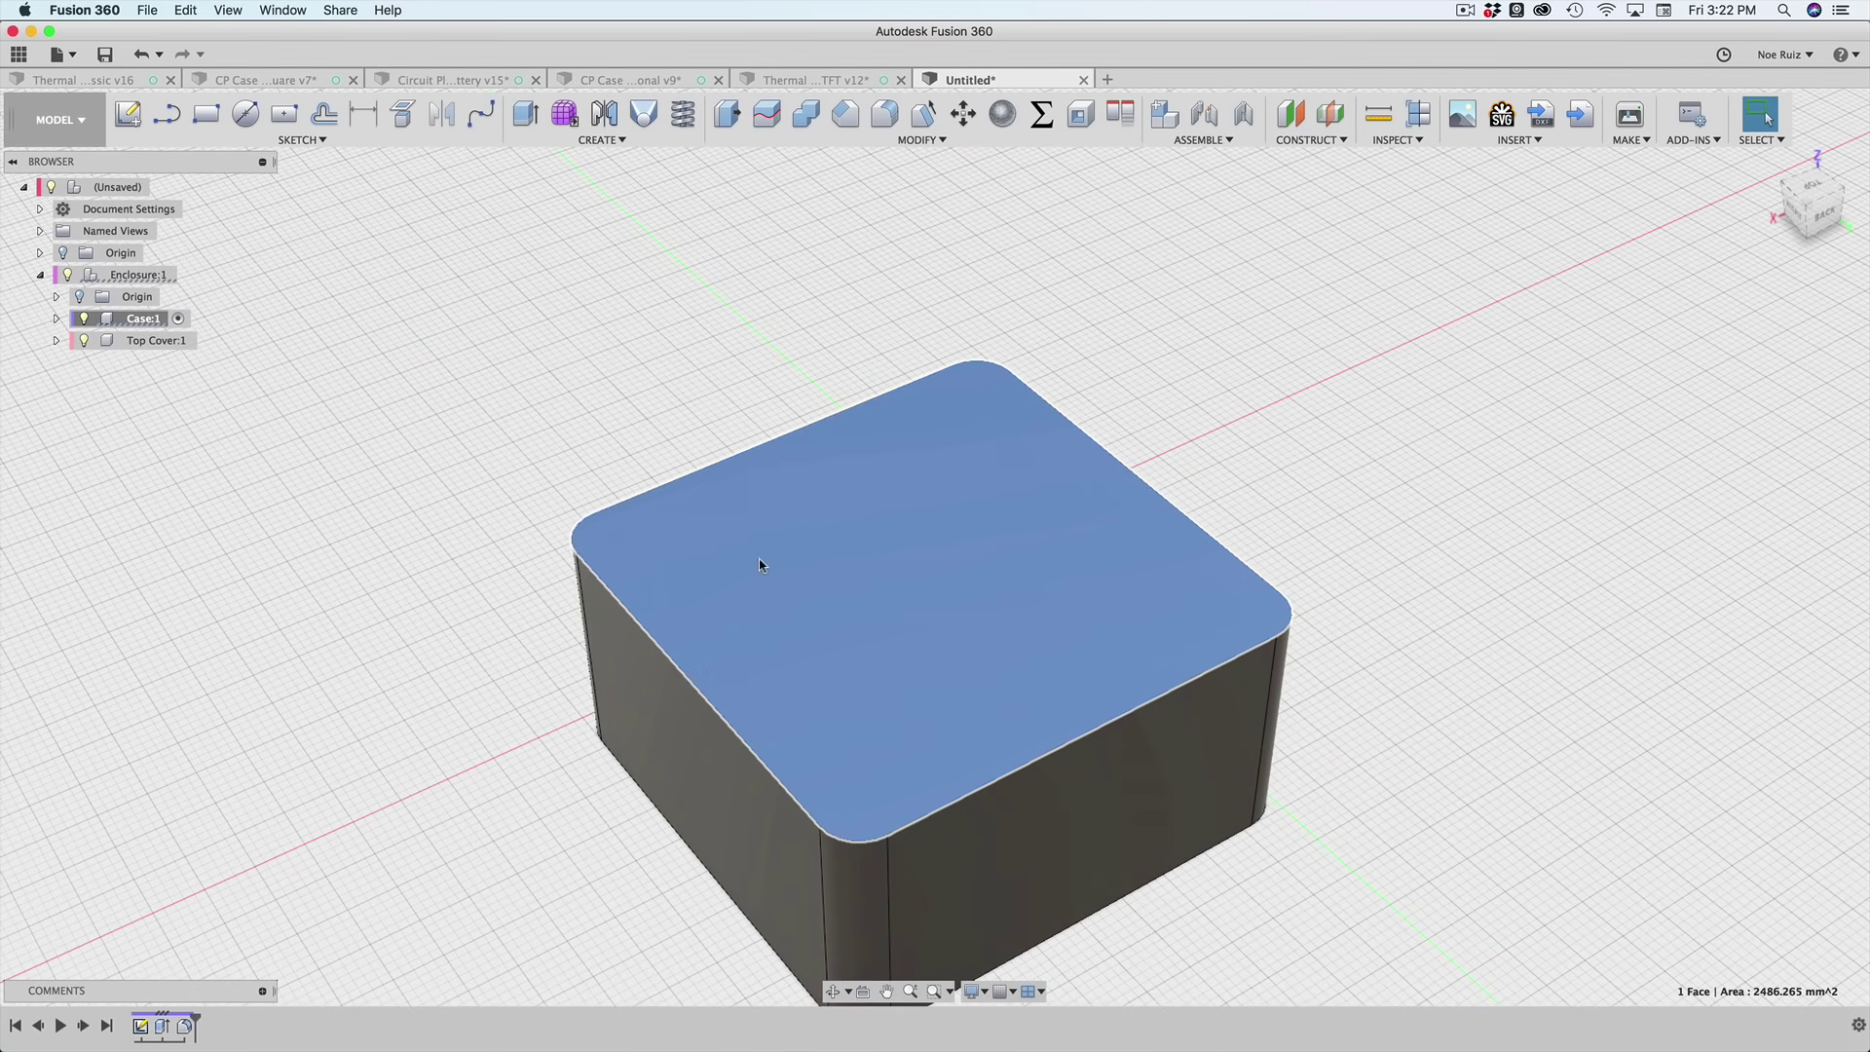
pyautogui.rightClick(787, 554)
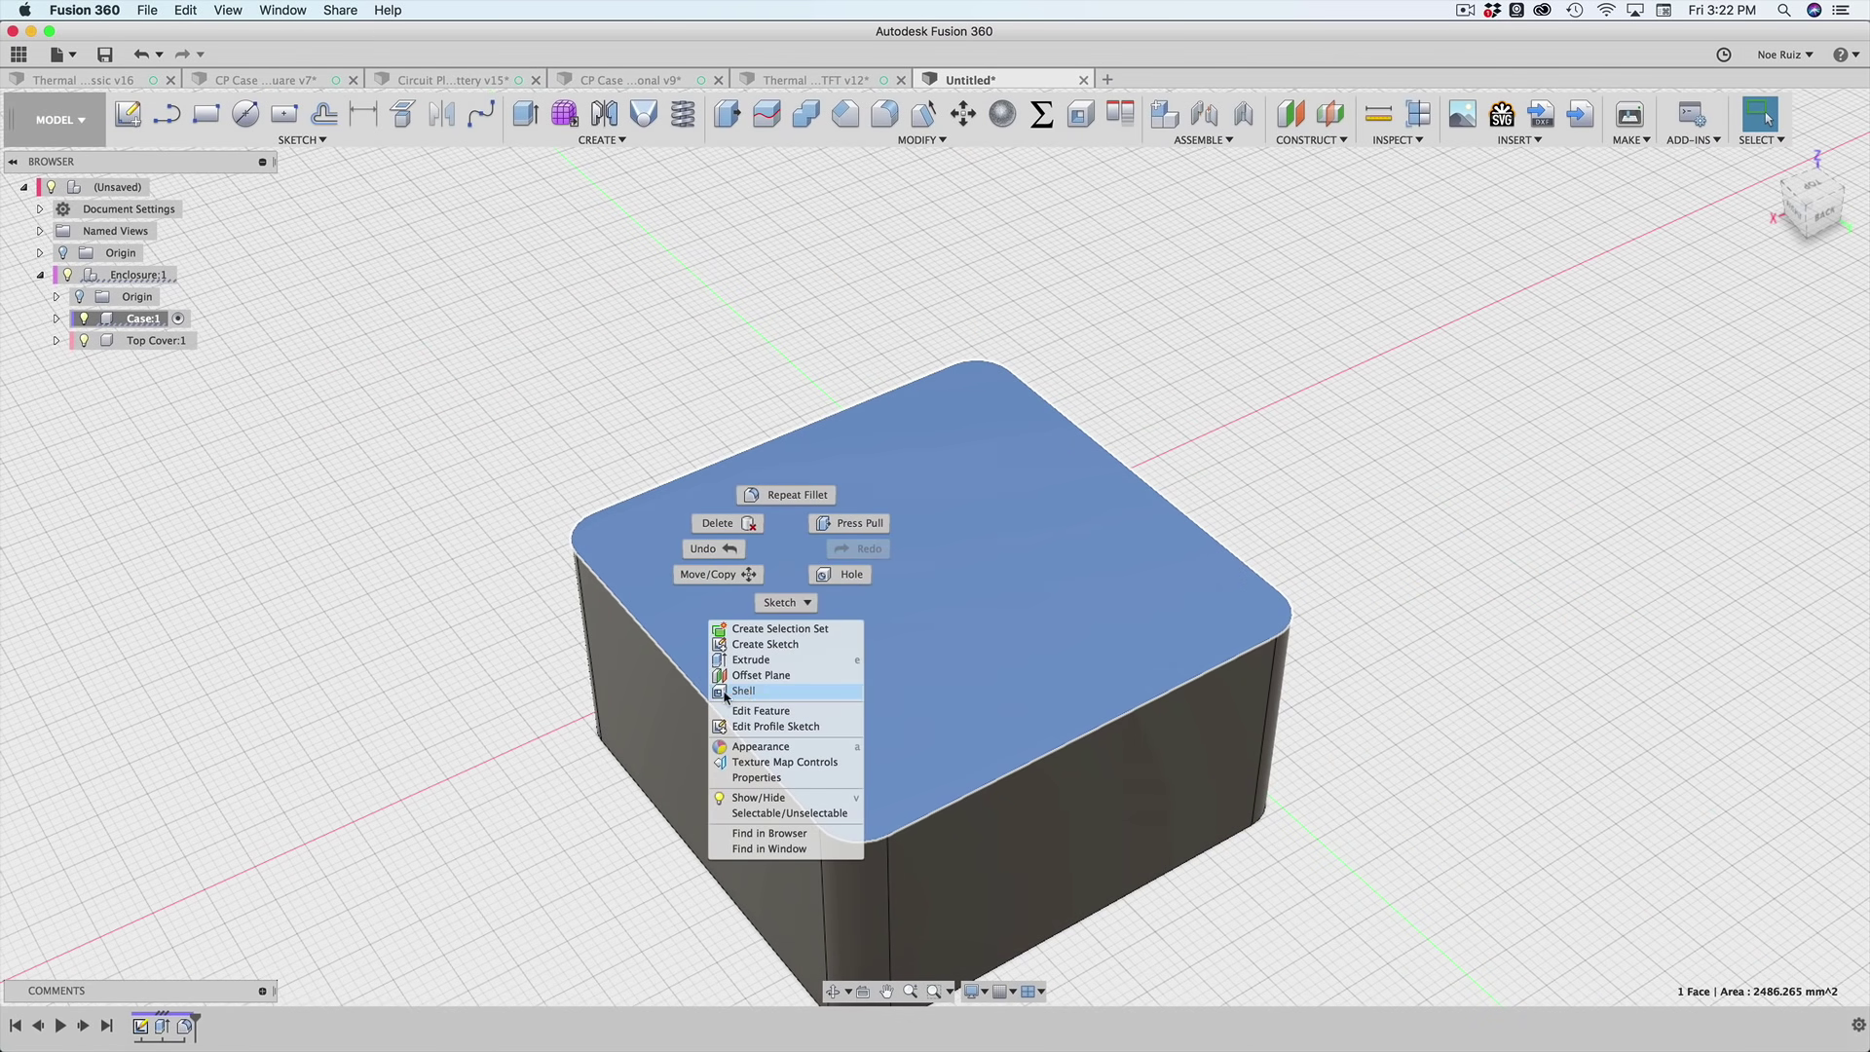
pyautogui.click(777, 692)
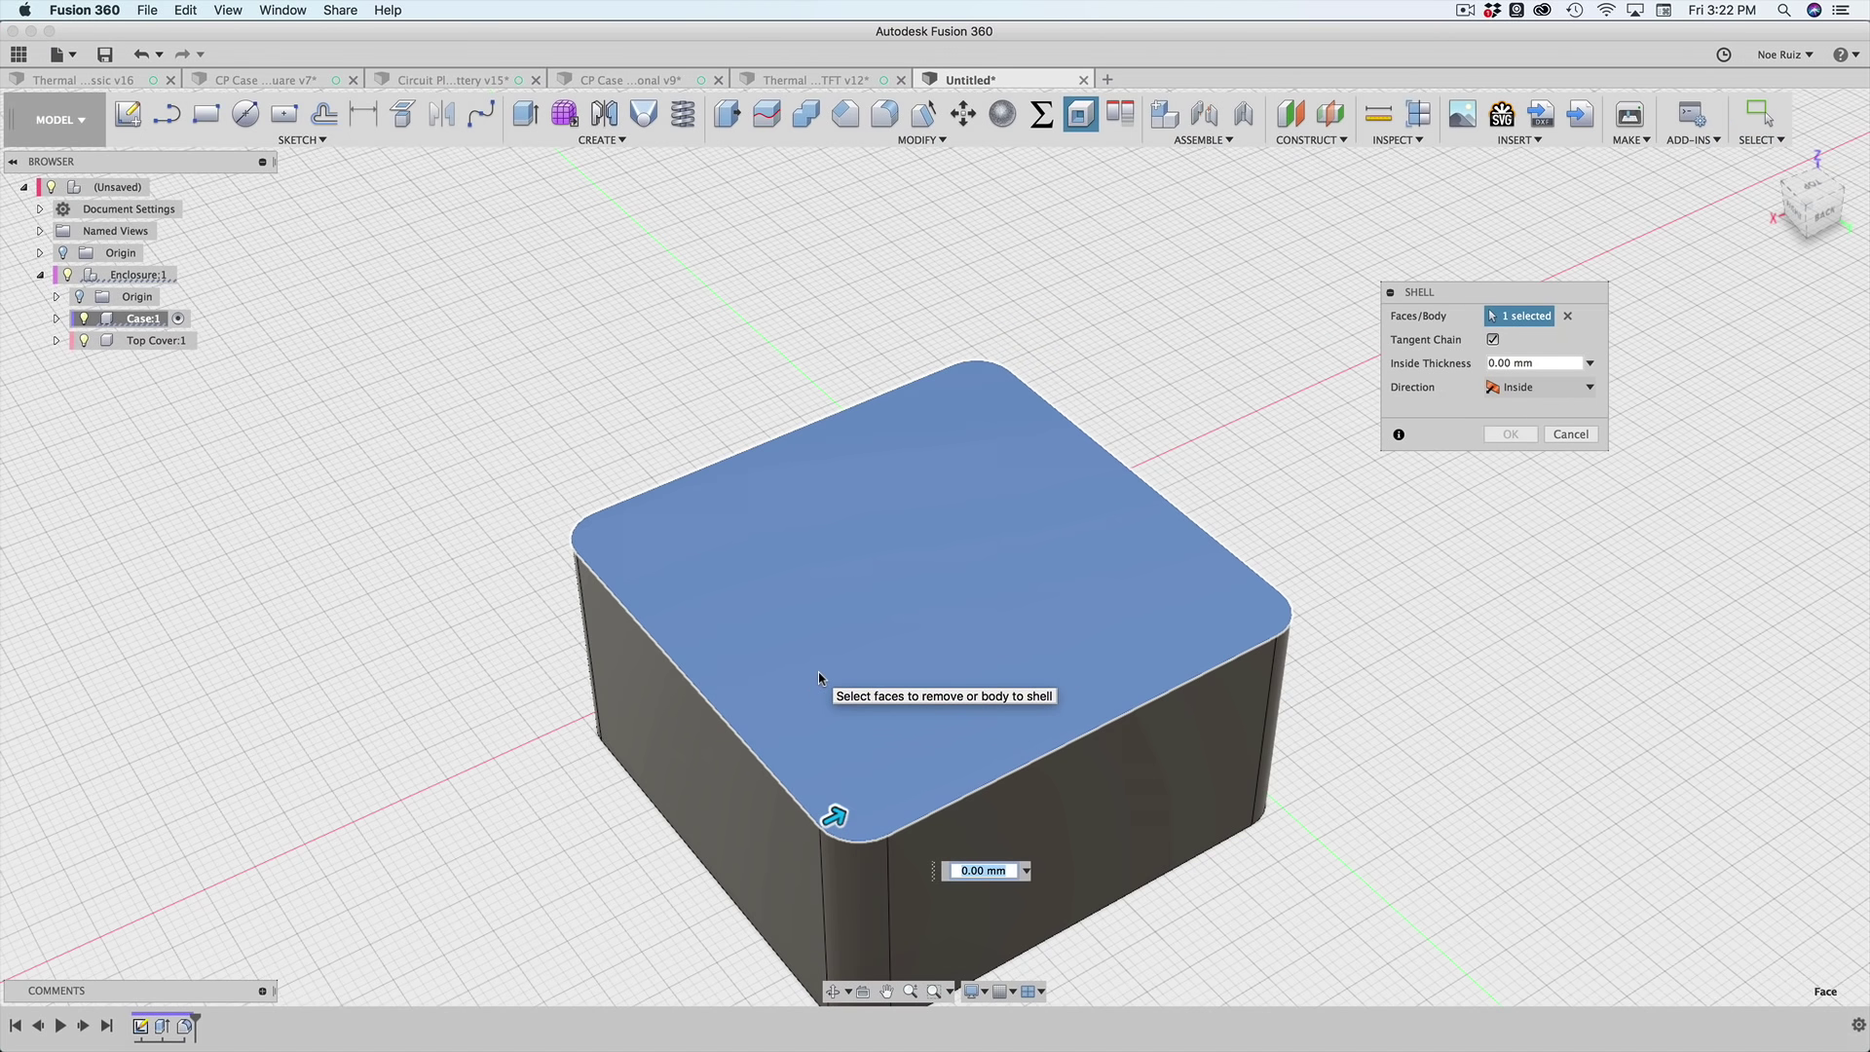
pyautogui.write('shell')
pyautogui.press('Return')
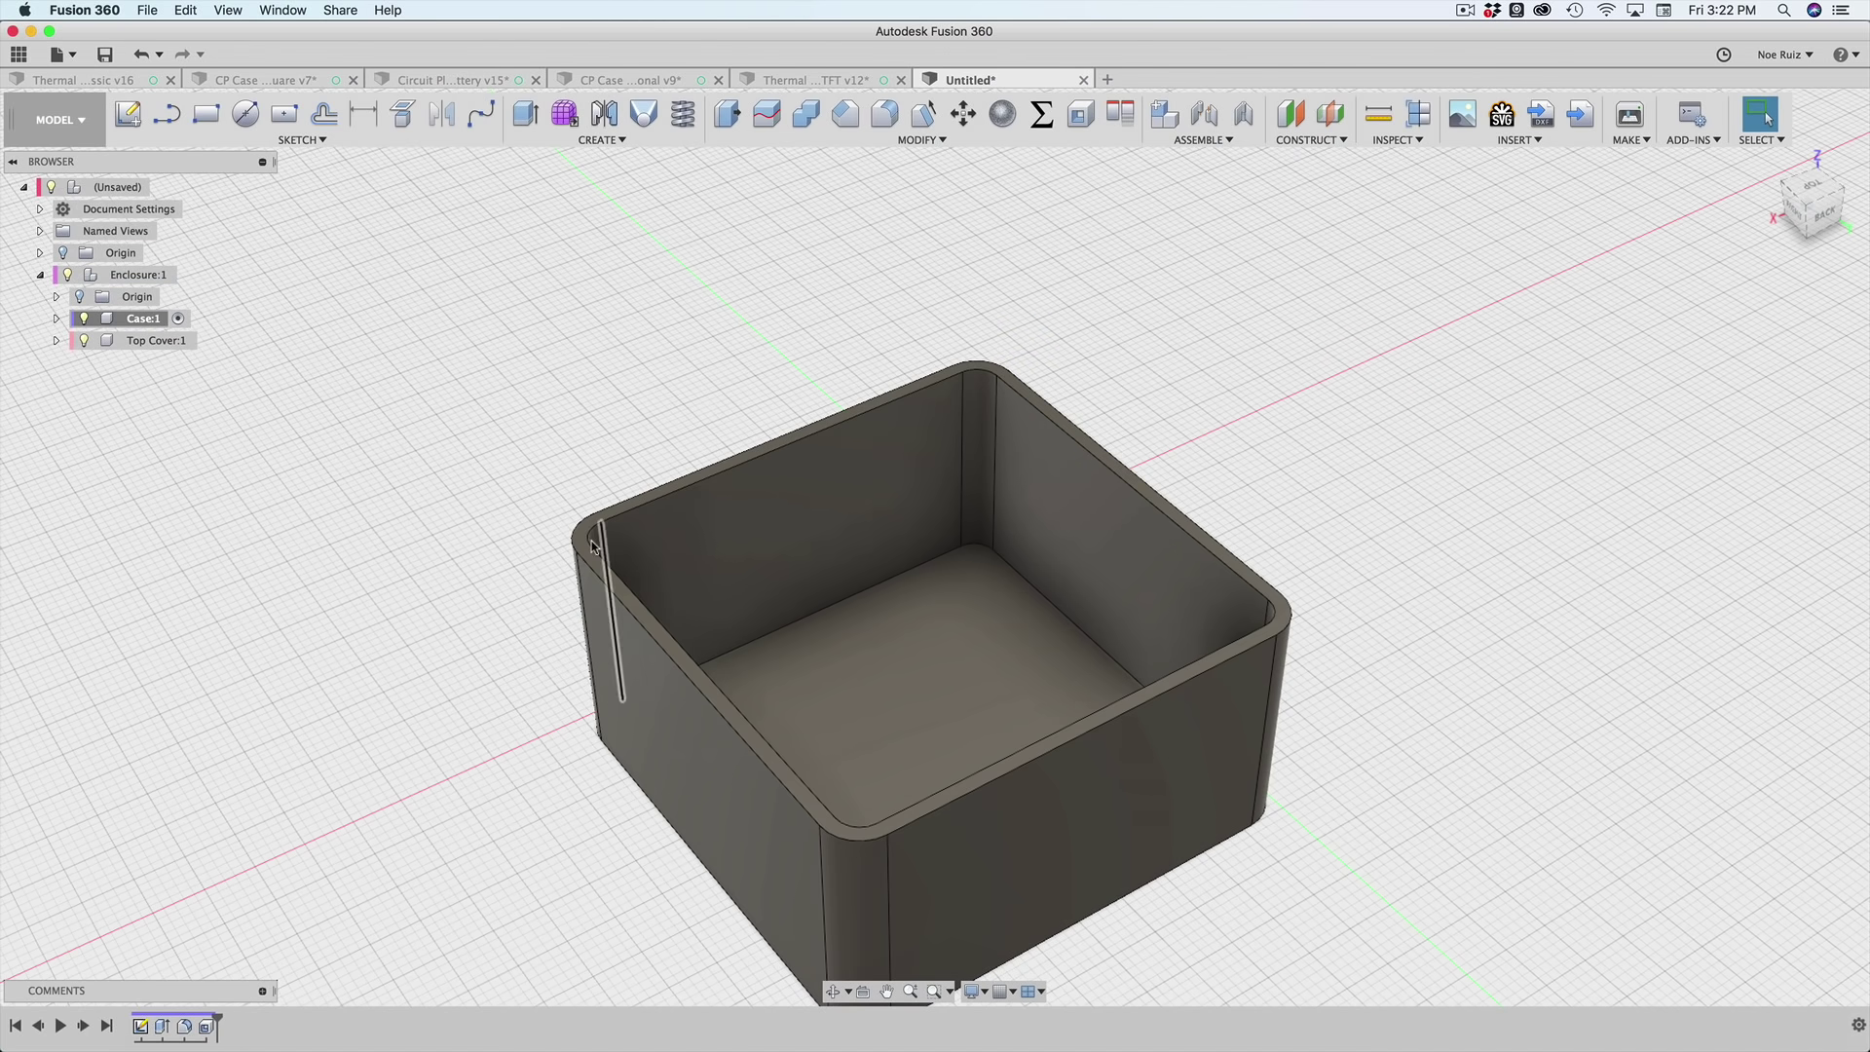
# - Open the design parameters and set the length user parameter to 65 mm
pyautogui.moveTo(513, 680); pyautogui.dragTo(526, 509, button='middle')
pyautogui.scroll(2, 919, 546)
pyautogui.scroll(-3, 735, 535)
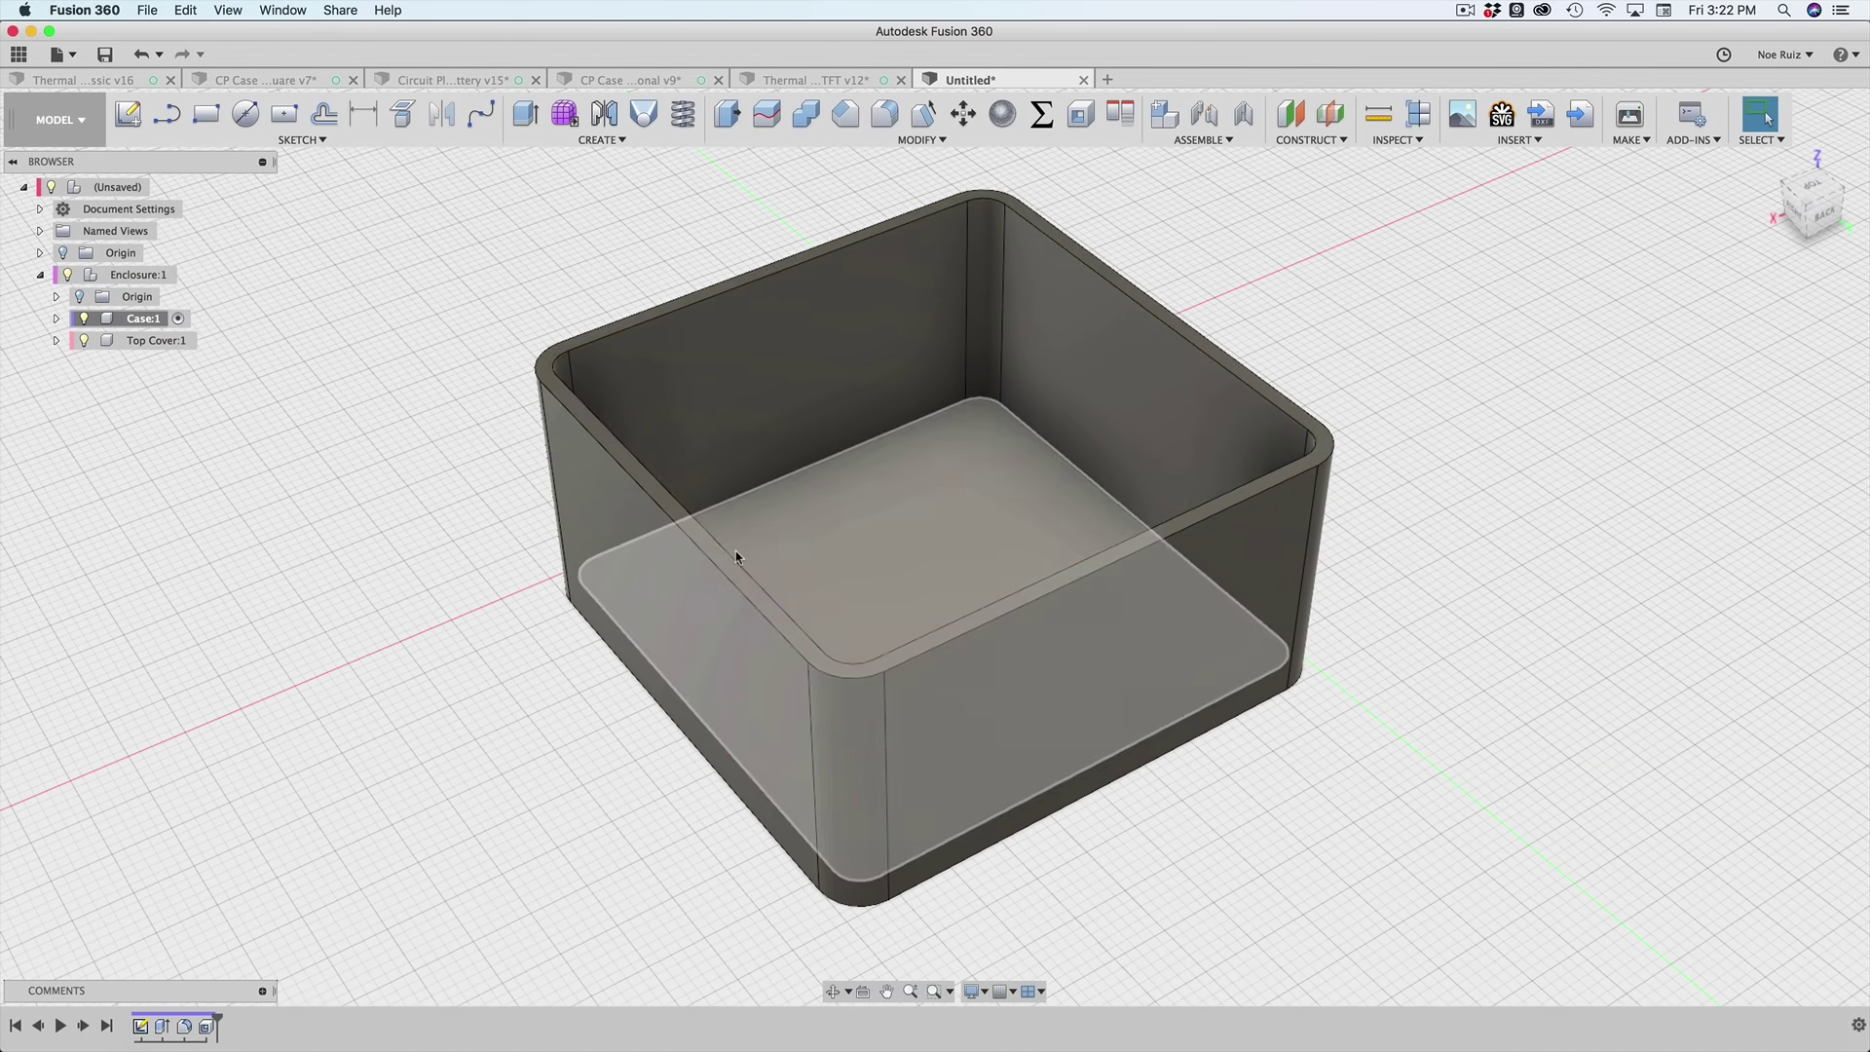
pyautogui.keyDown('shift'); pyautogui.moveTo(564, 618); pyautogui.dragTo(526, 683, button='middle'); pyautogui.keyUp('shift')
pyautogui.moveTo(526, 683); pyautogui.dragTo(510, 719, button='middle')
pyautogui.scroll(2, 1172, 339)
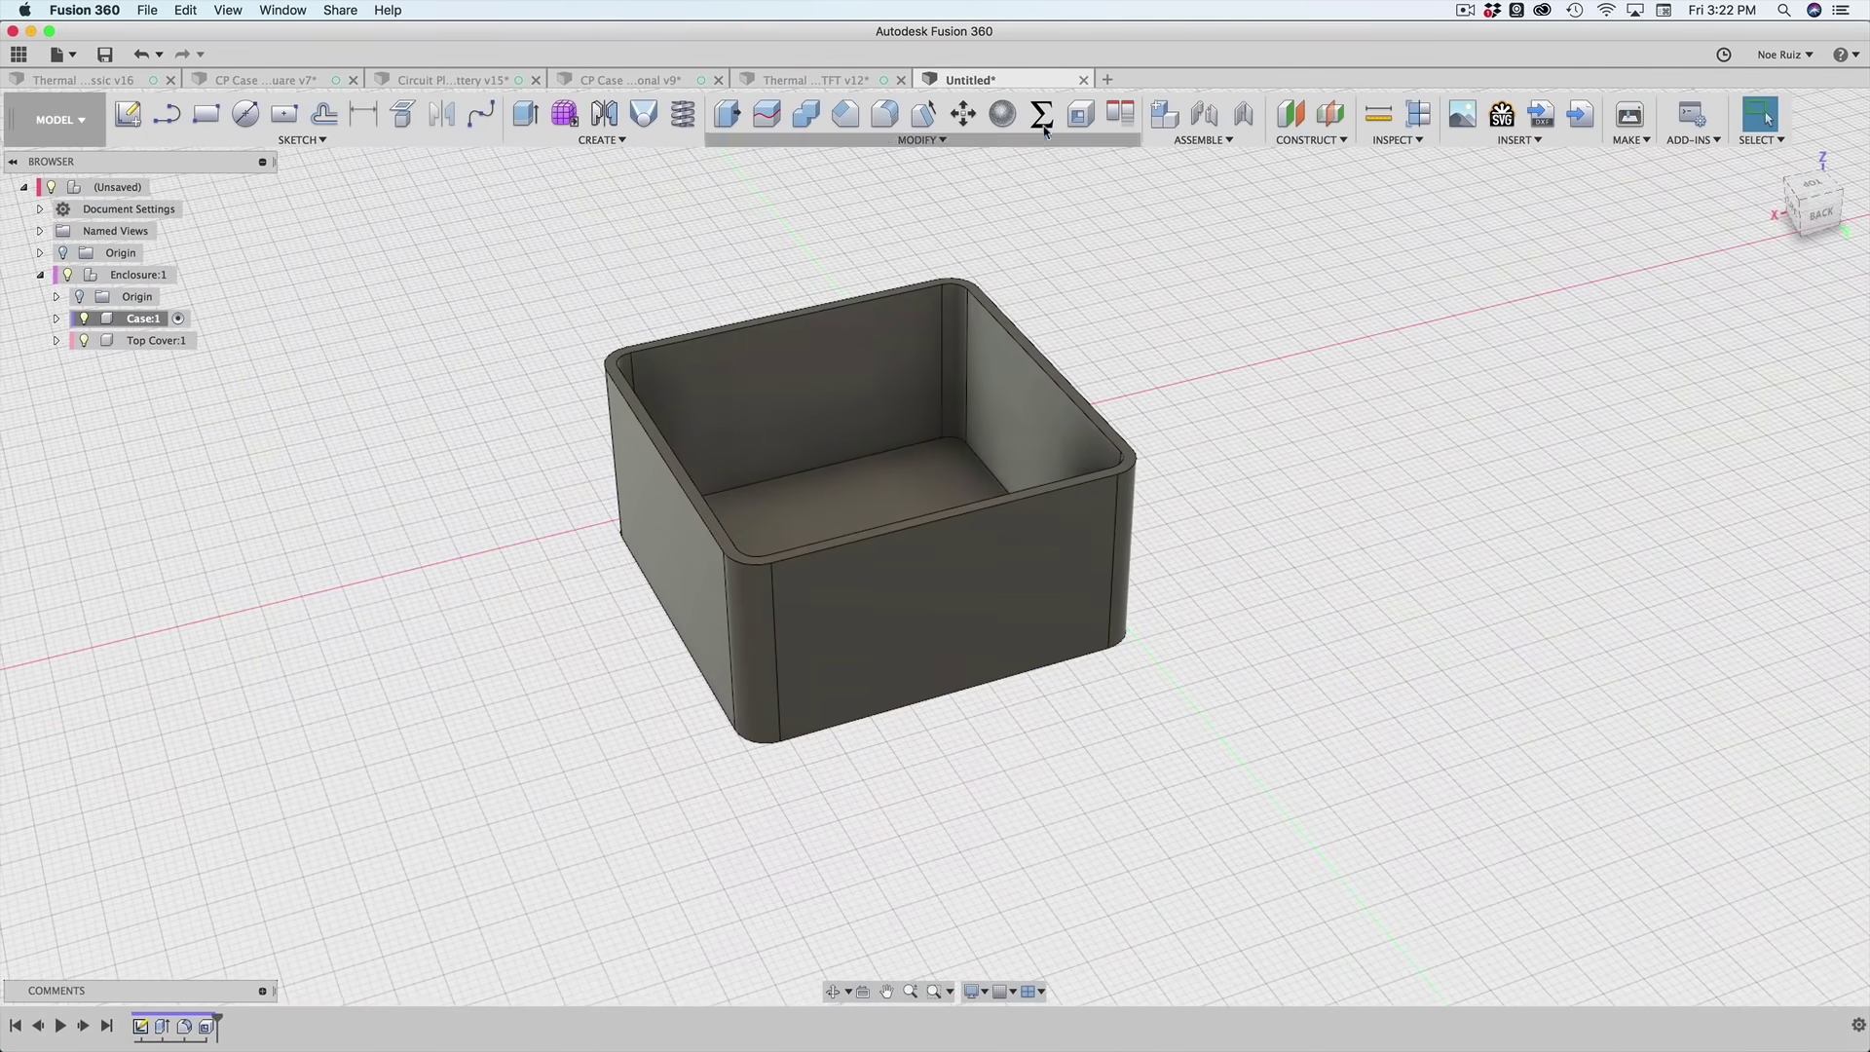
pyautogui.click(1041, 114)
pyautogui.moveTo(1164, 420); pyautogui.dragTo(1543, 401)
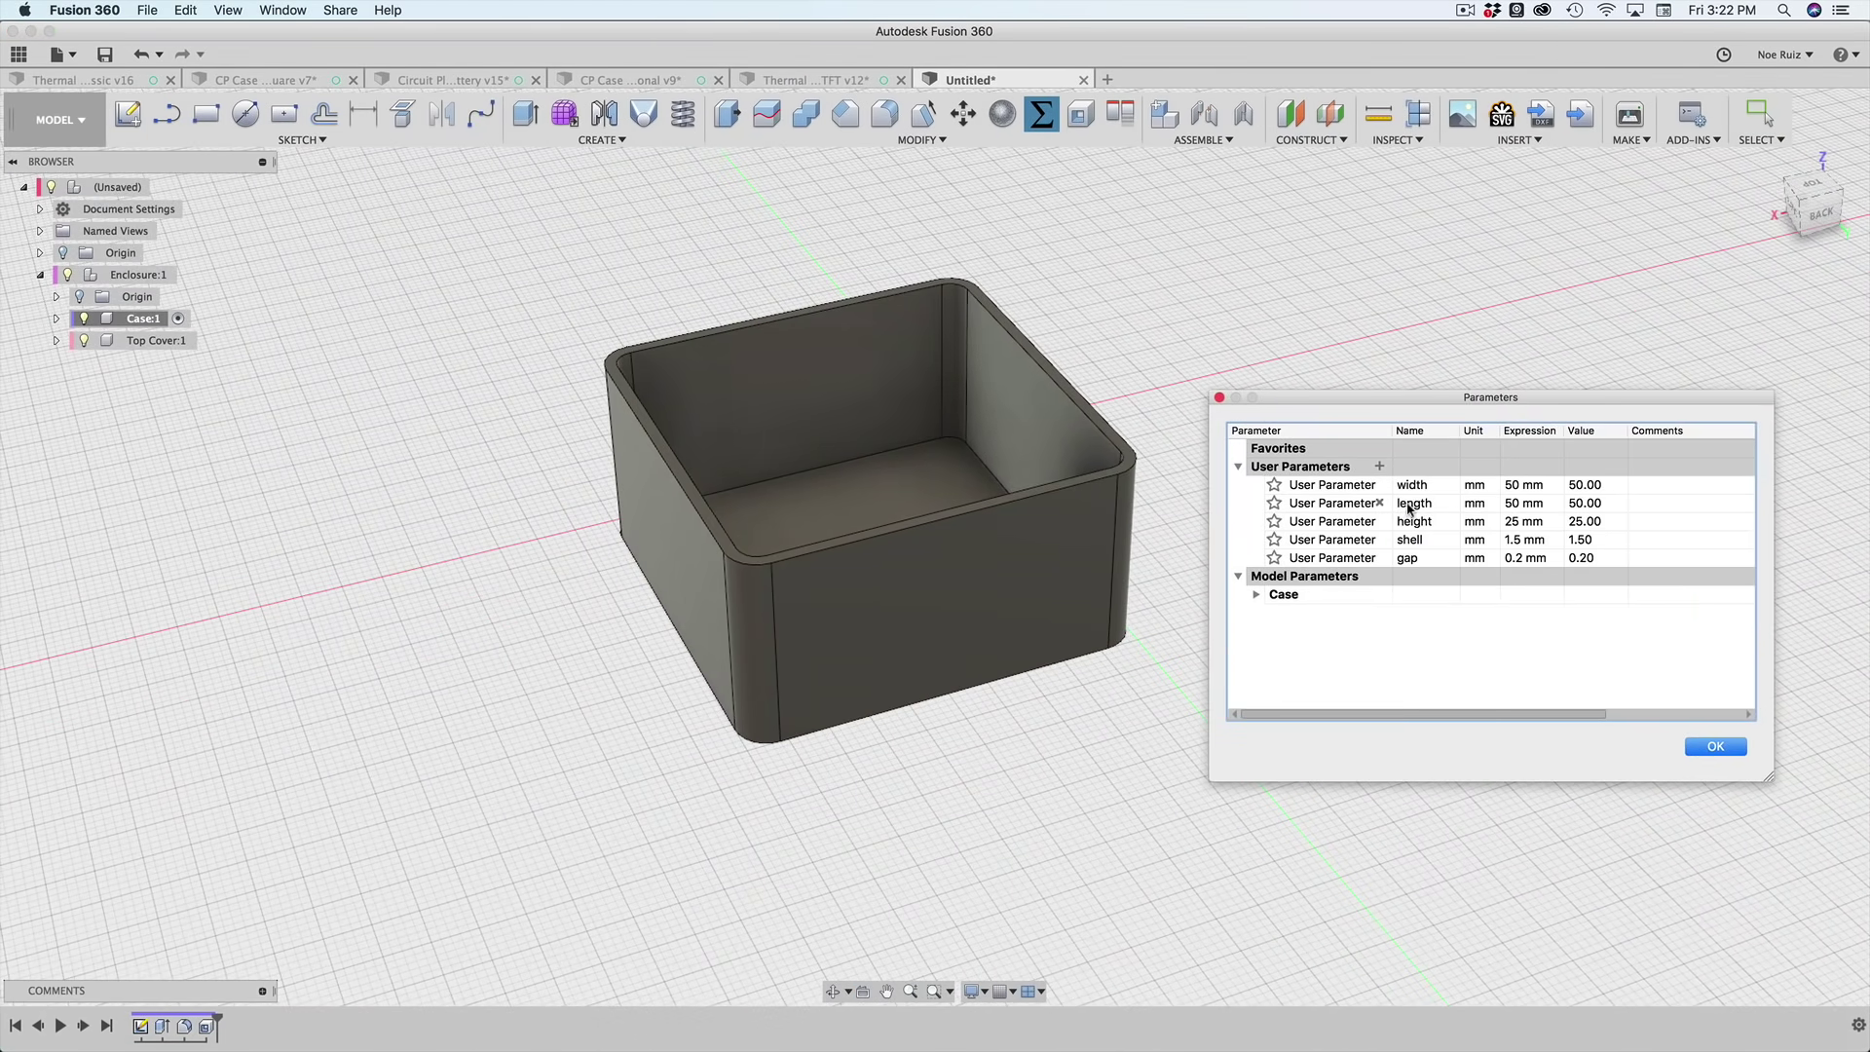
pyautogui.click(1512, 505)
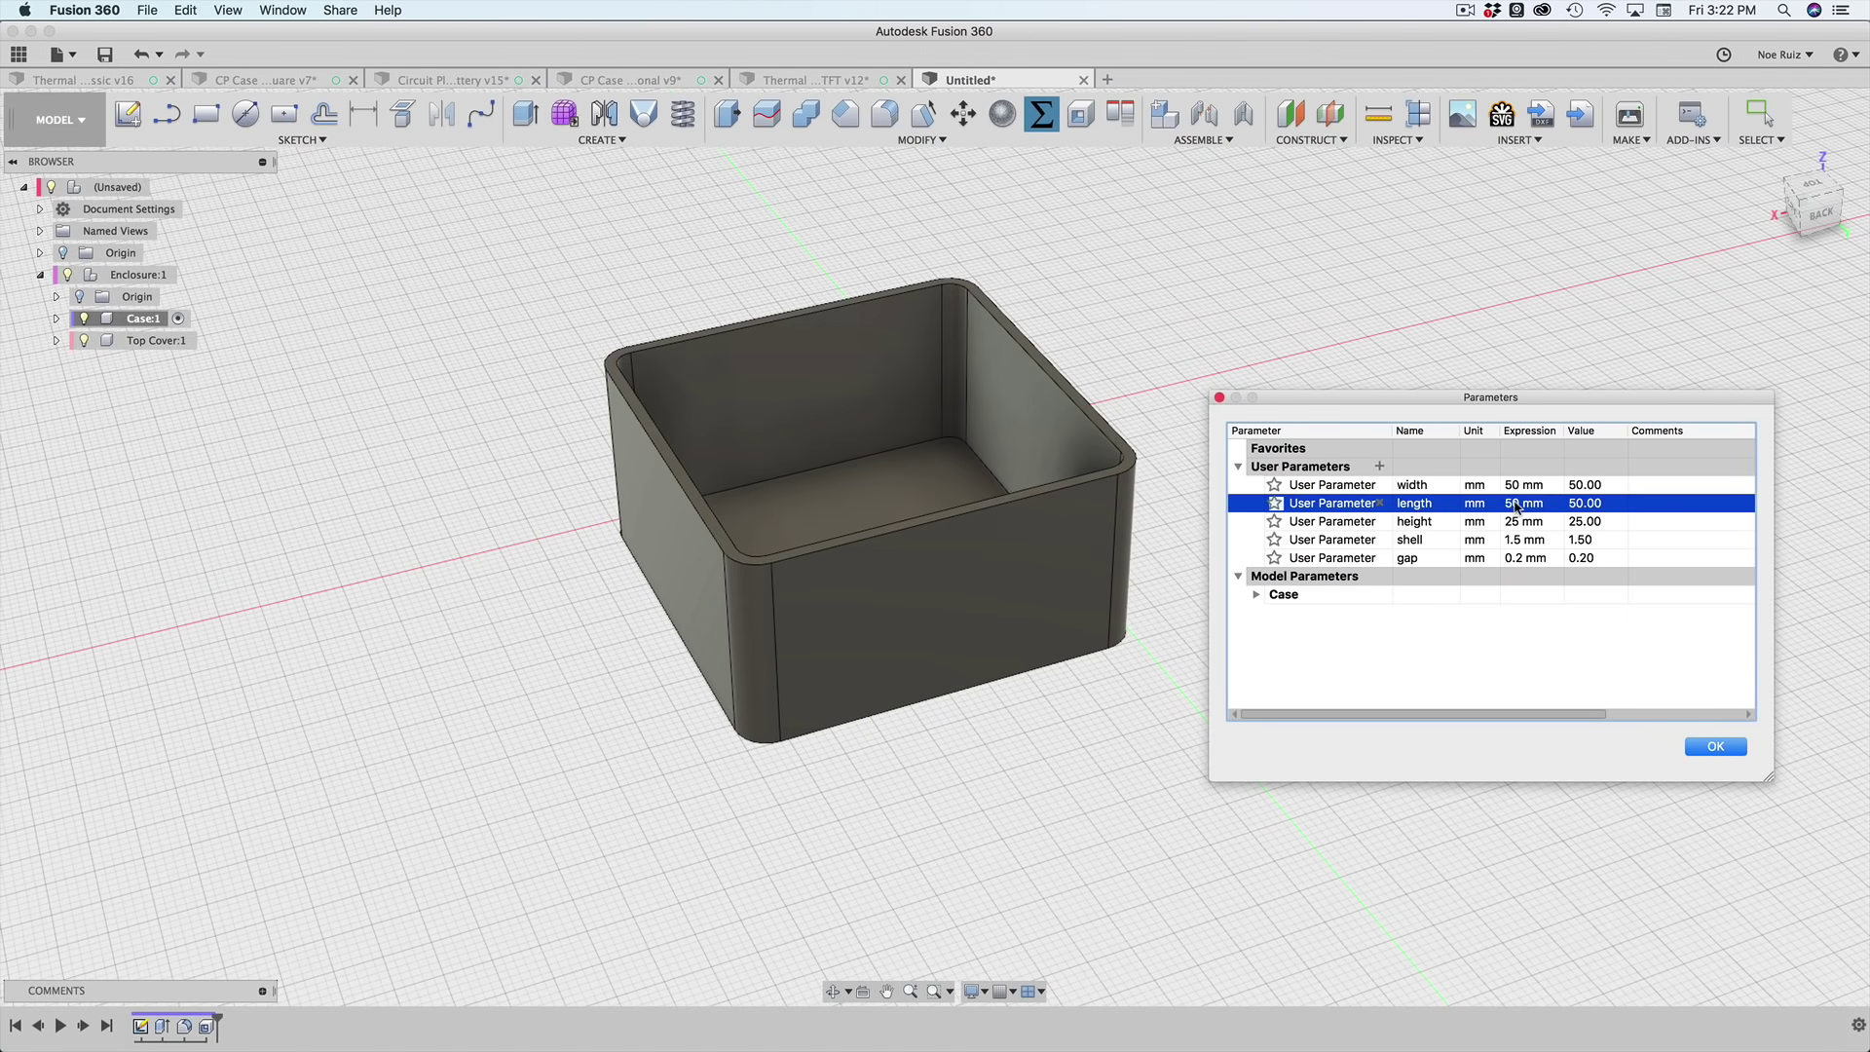
pyautogui.doubleClick(1519, 503)
pyautogui.write('65')
pyautogui.press('Return')
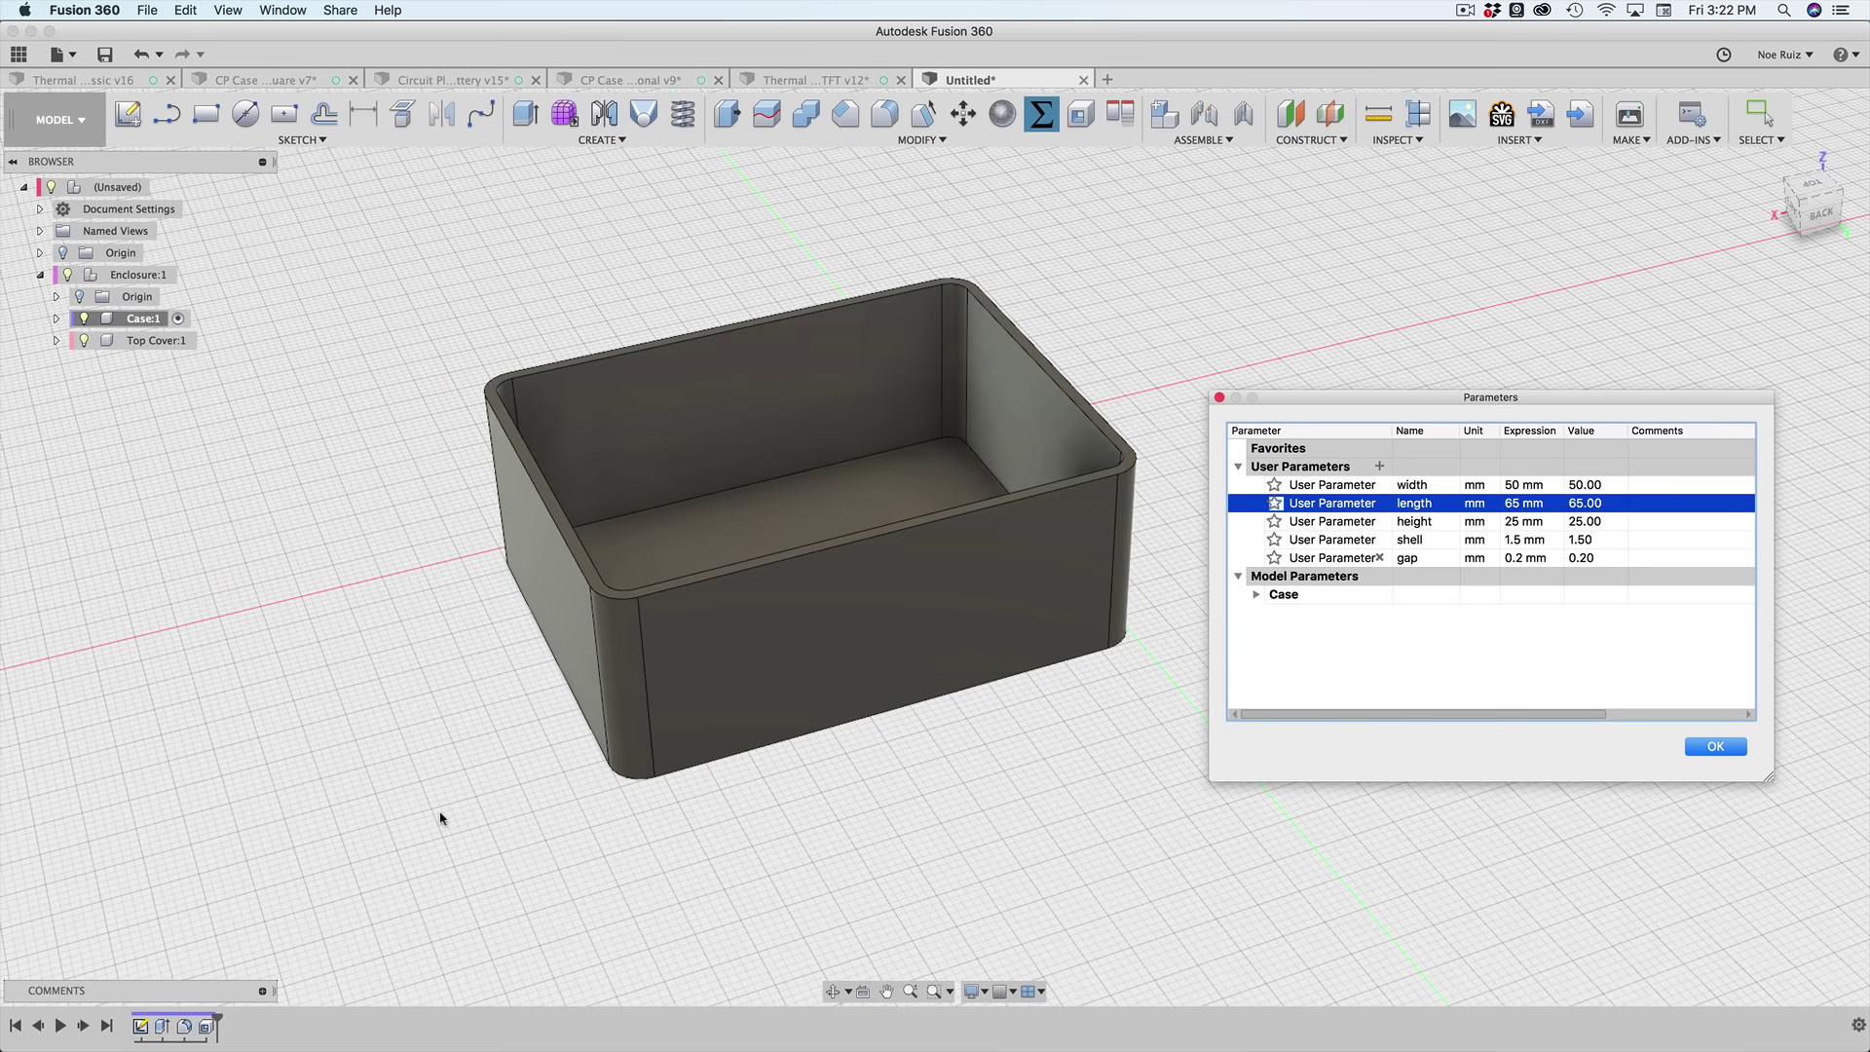
# - Set the height user parameter to 30 mm
pyautogui.keyDown('shift'); pyautogui.moveTo(438, 814); pyautogui.dragTo(1451, 490, button='middle'); pyautogui.keyUp('shift')
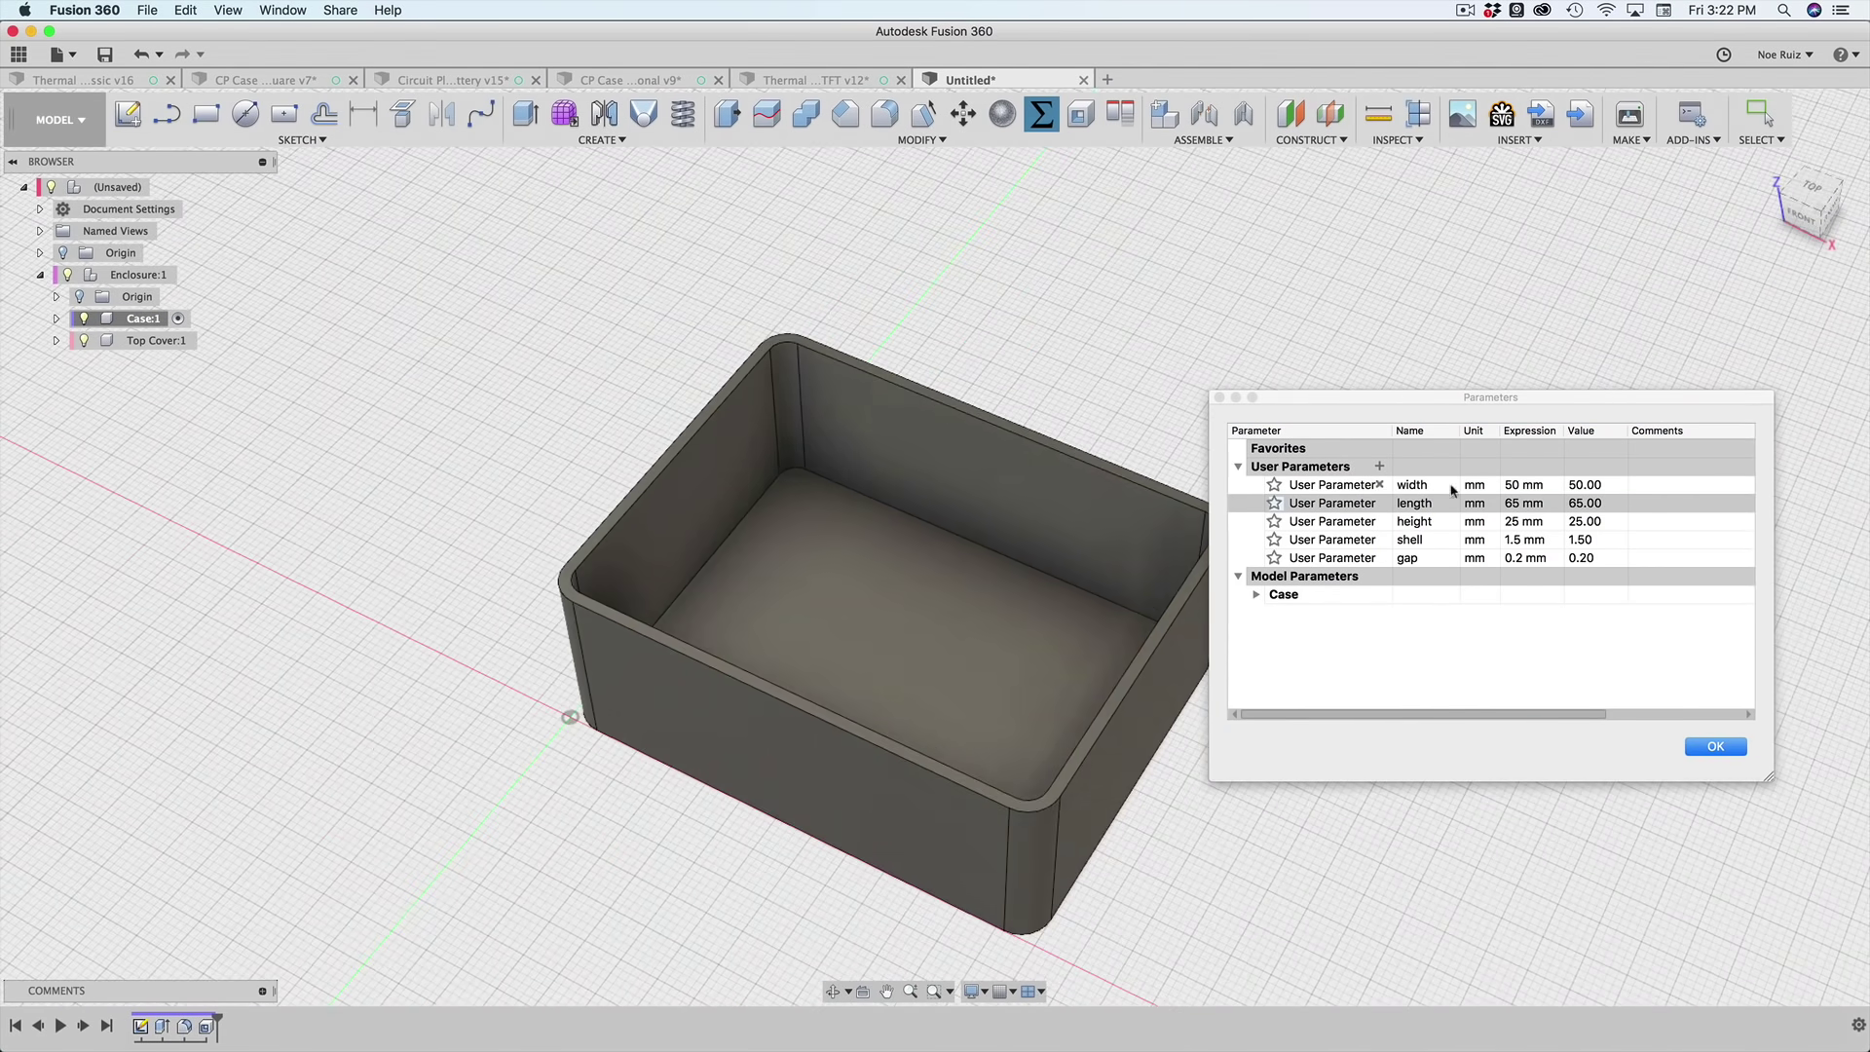
pyautogui.click(1501, 523)
pyautogui.click(1512, 522)
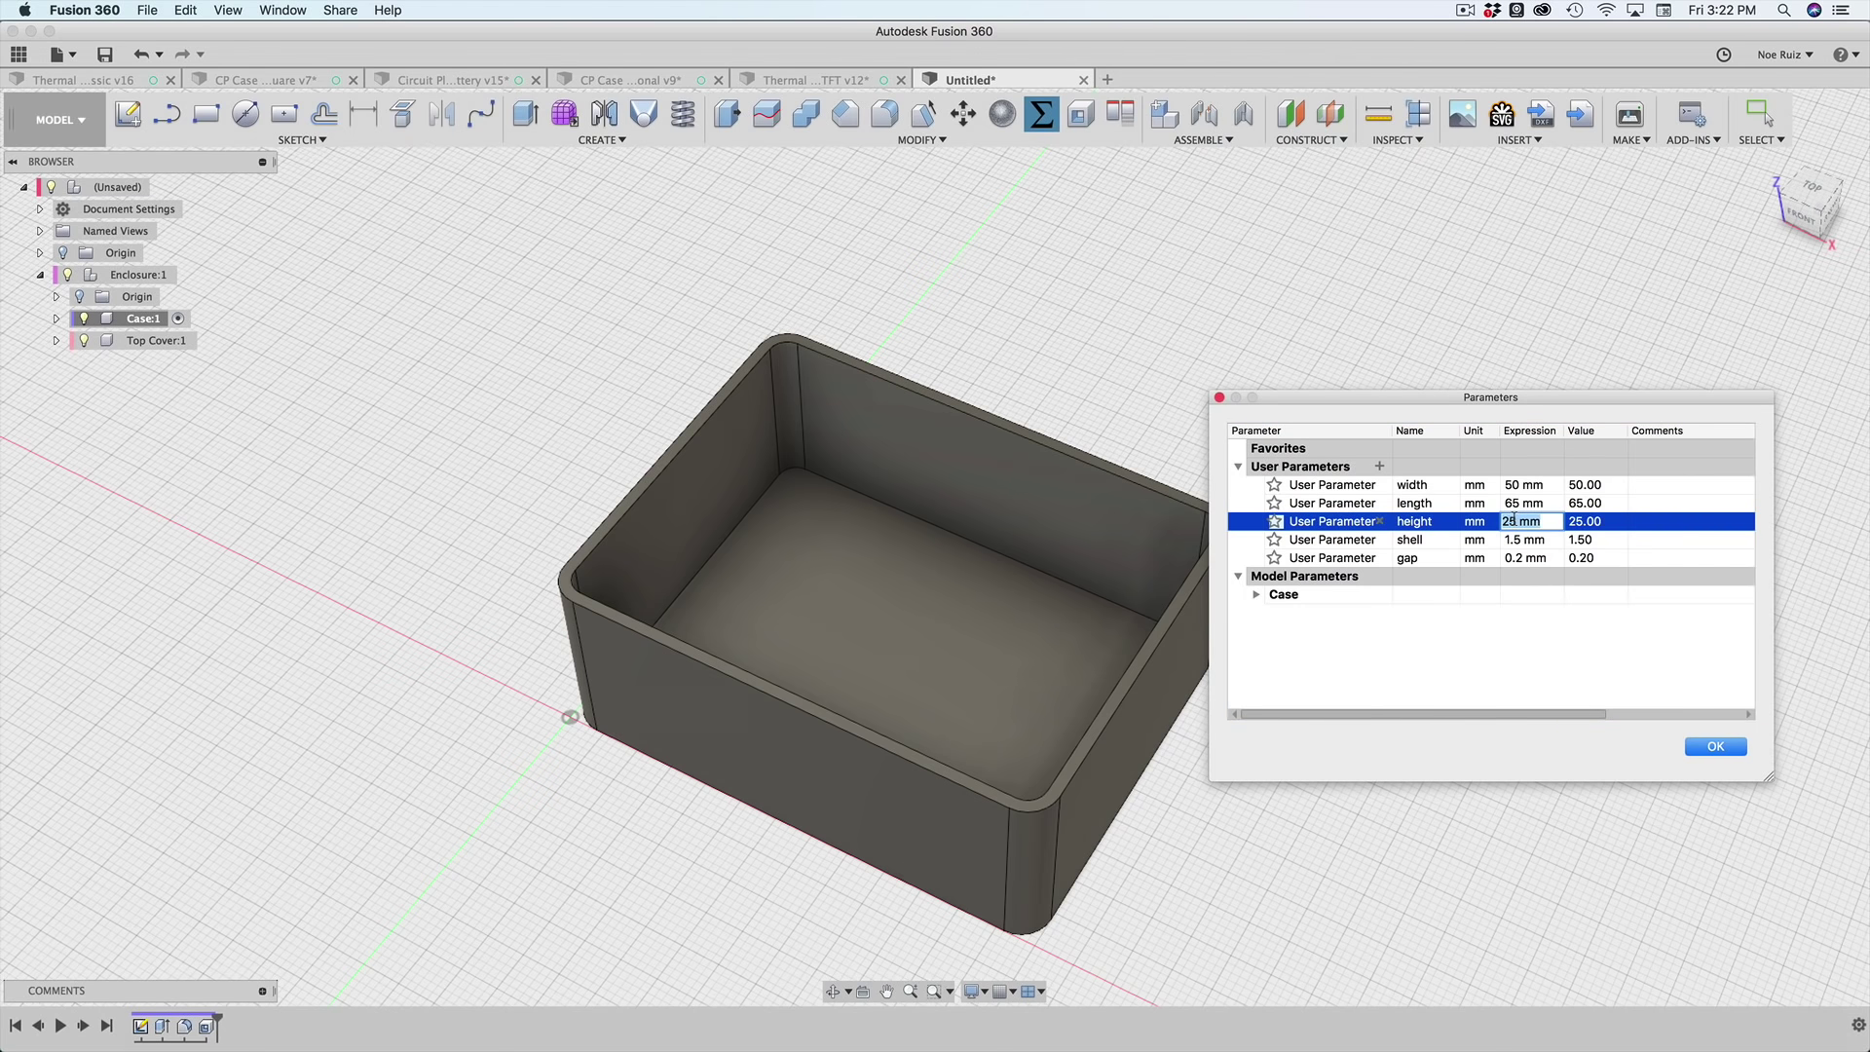
pyautogui.write('30')
pyautogui.press('Return')
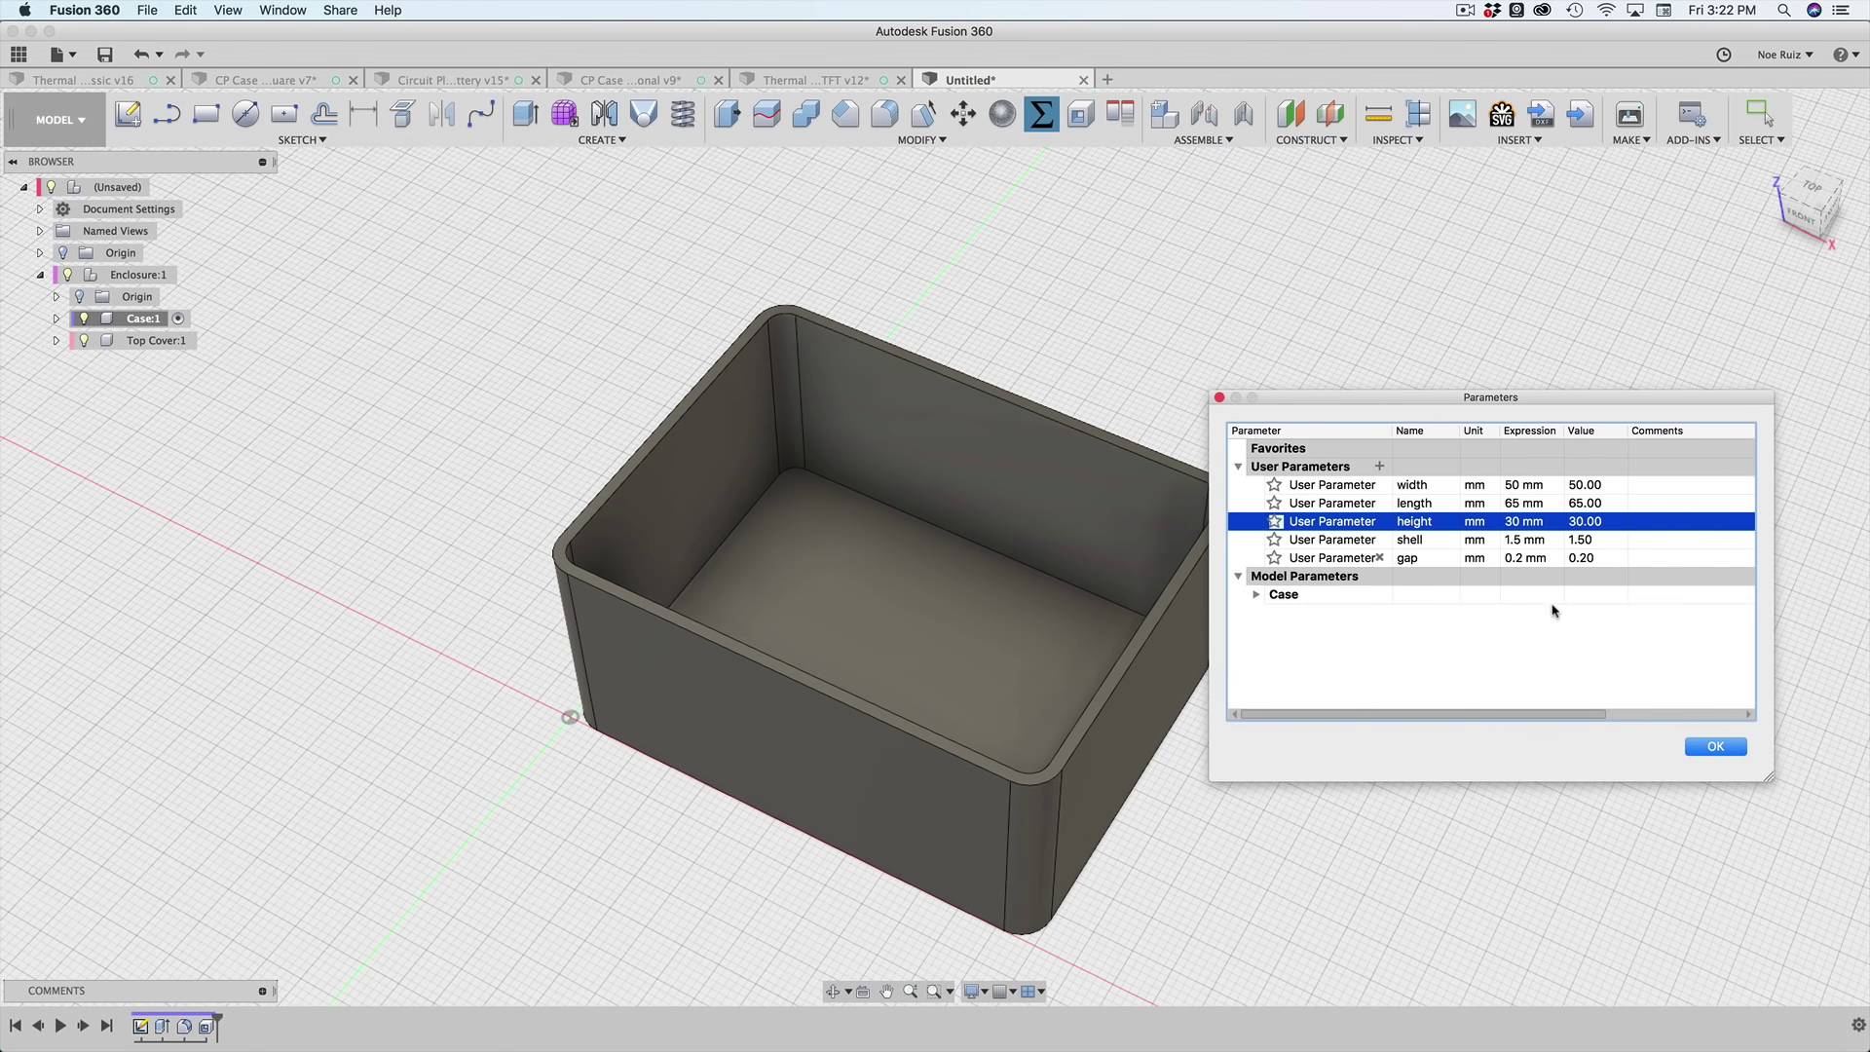
# - Try the shell user parameter at 2 mm, restore it to 1.5 mm and accept the parameters
pyautogui.click(1519, 543)
pyautogui.write('2')
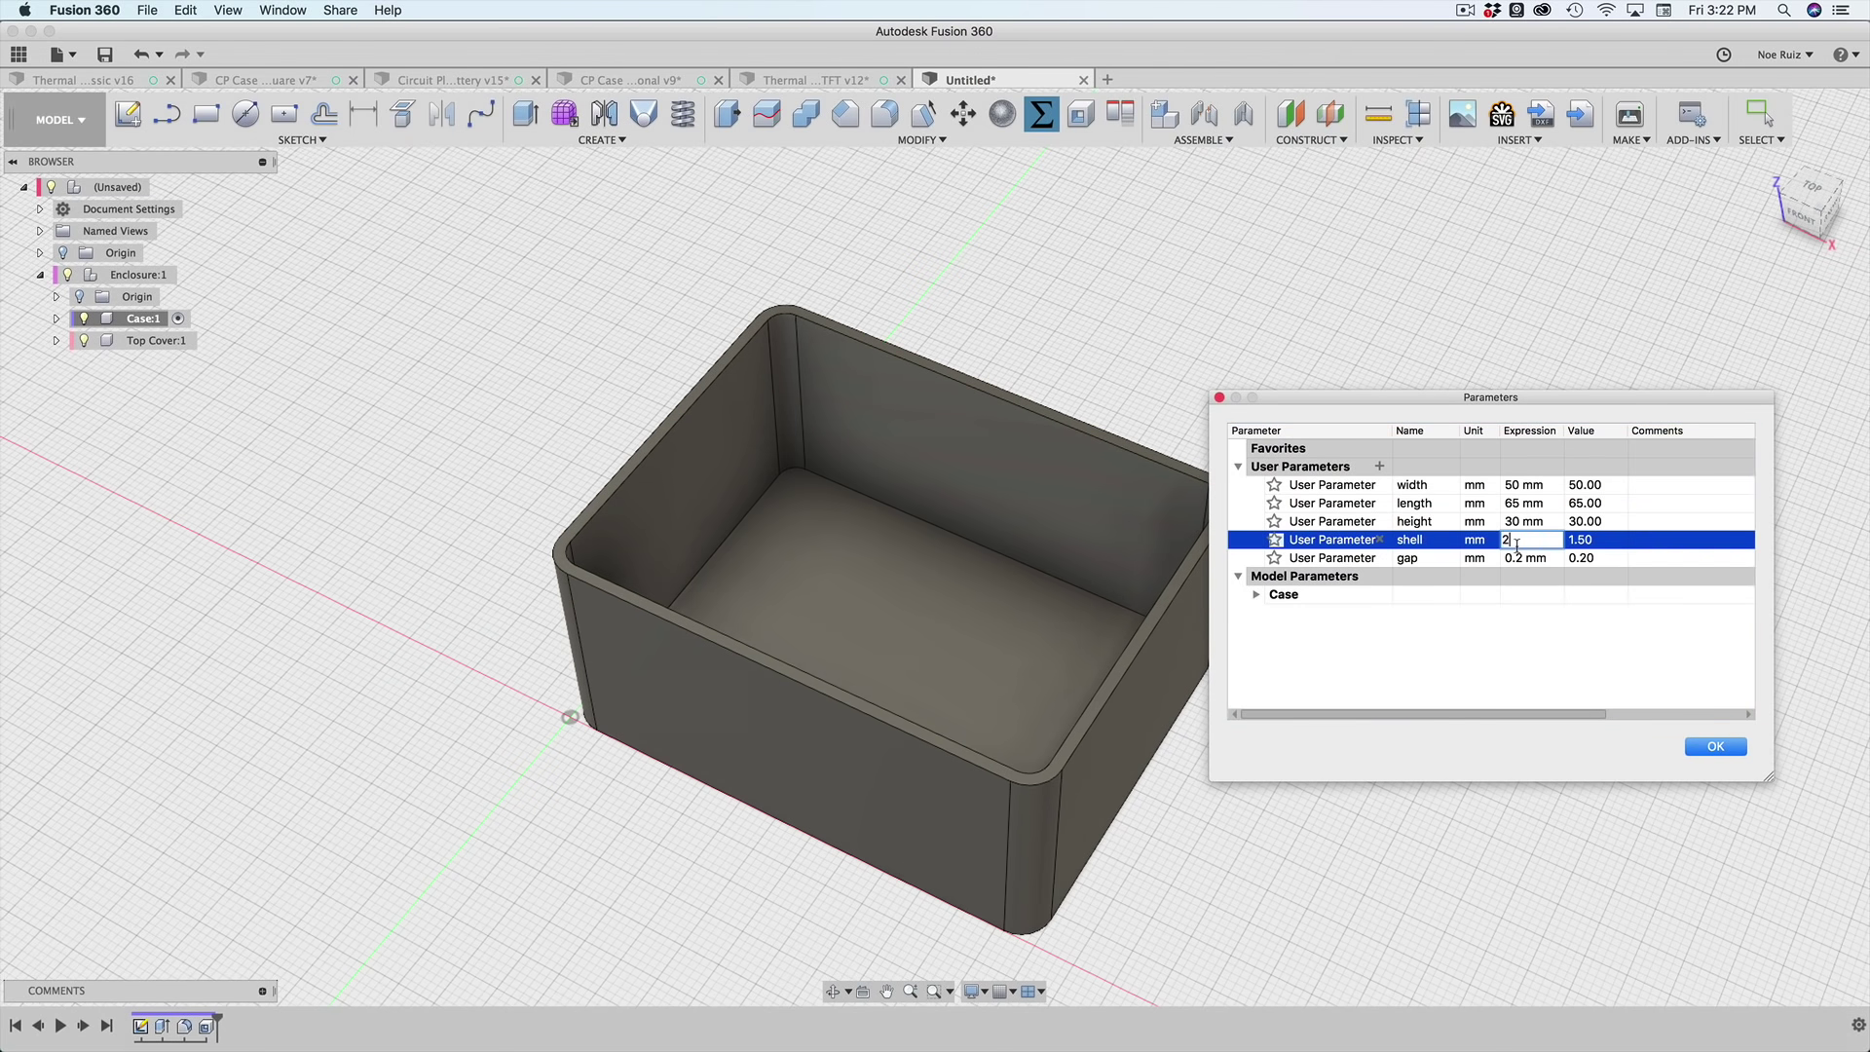
pyautogui.press('Return')
pyautogui.click(1517, 550)
pyautogui.write('1.5')
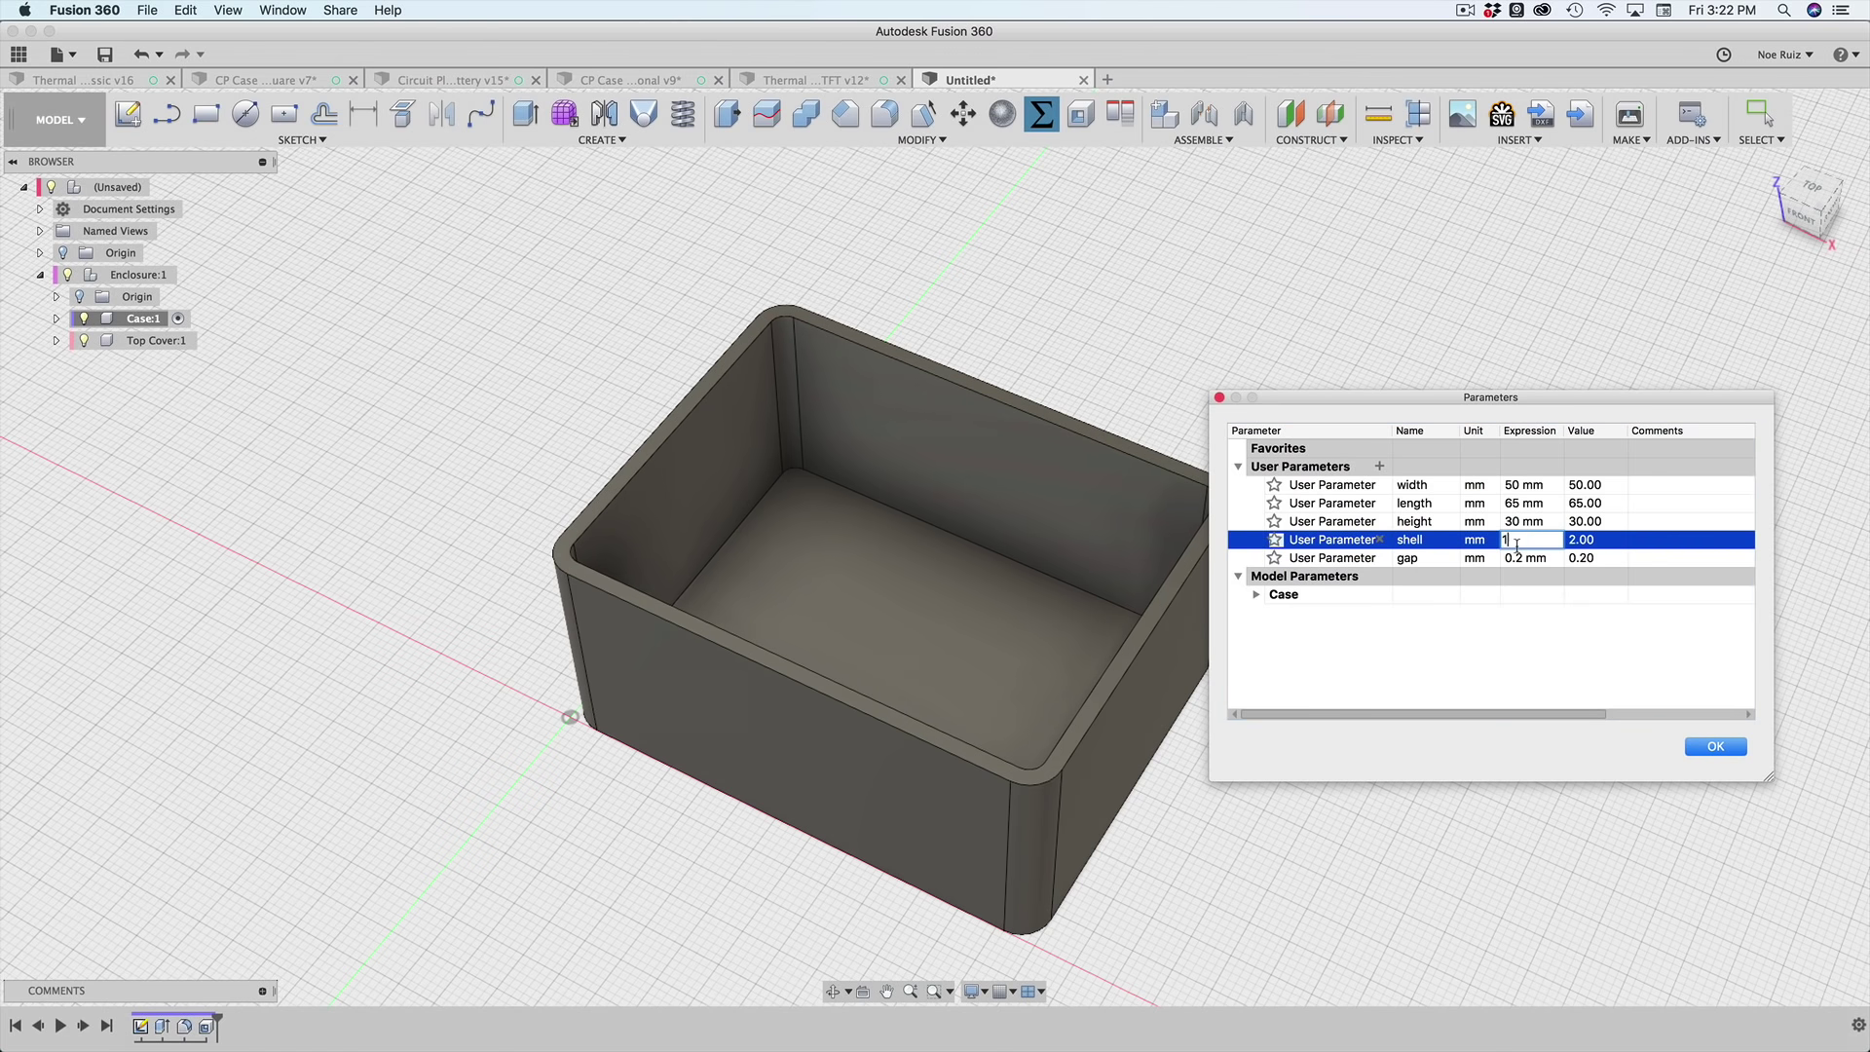
pyautogui.press('Return')
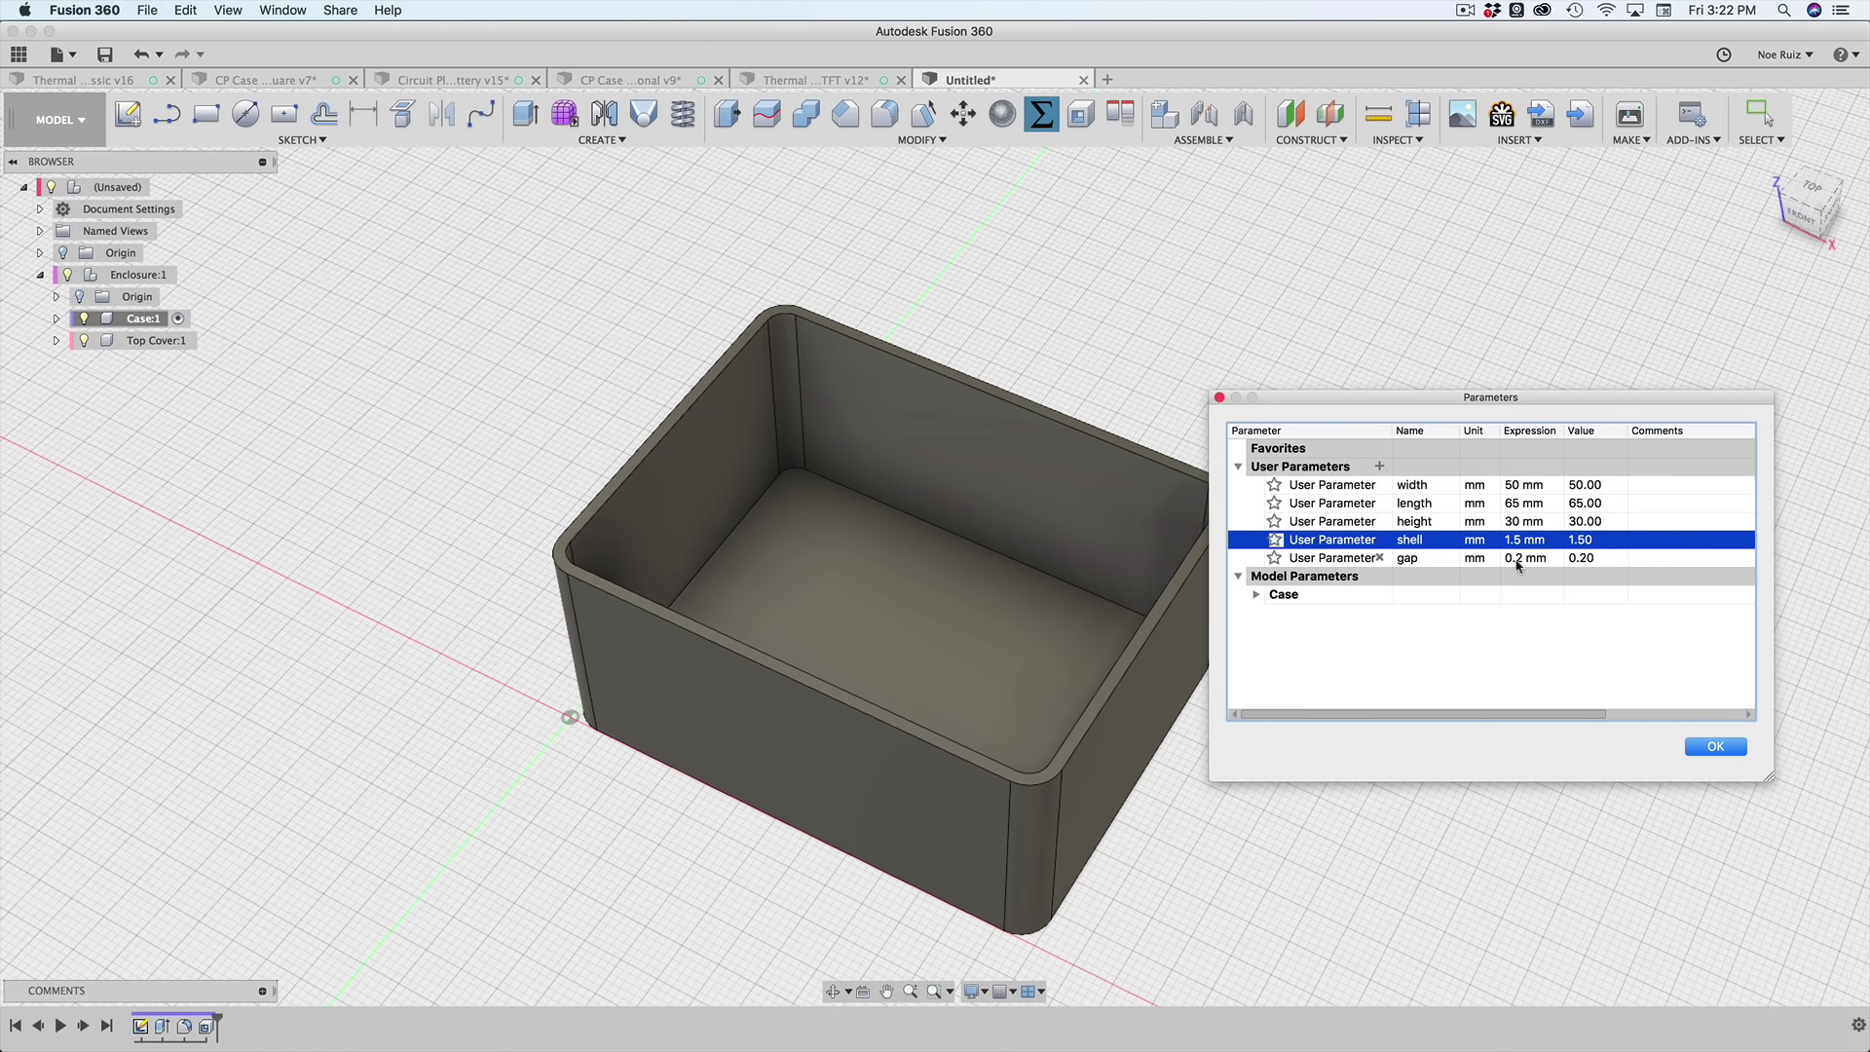
pyautogui.click(1714, 747)
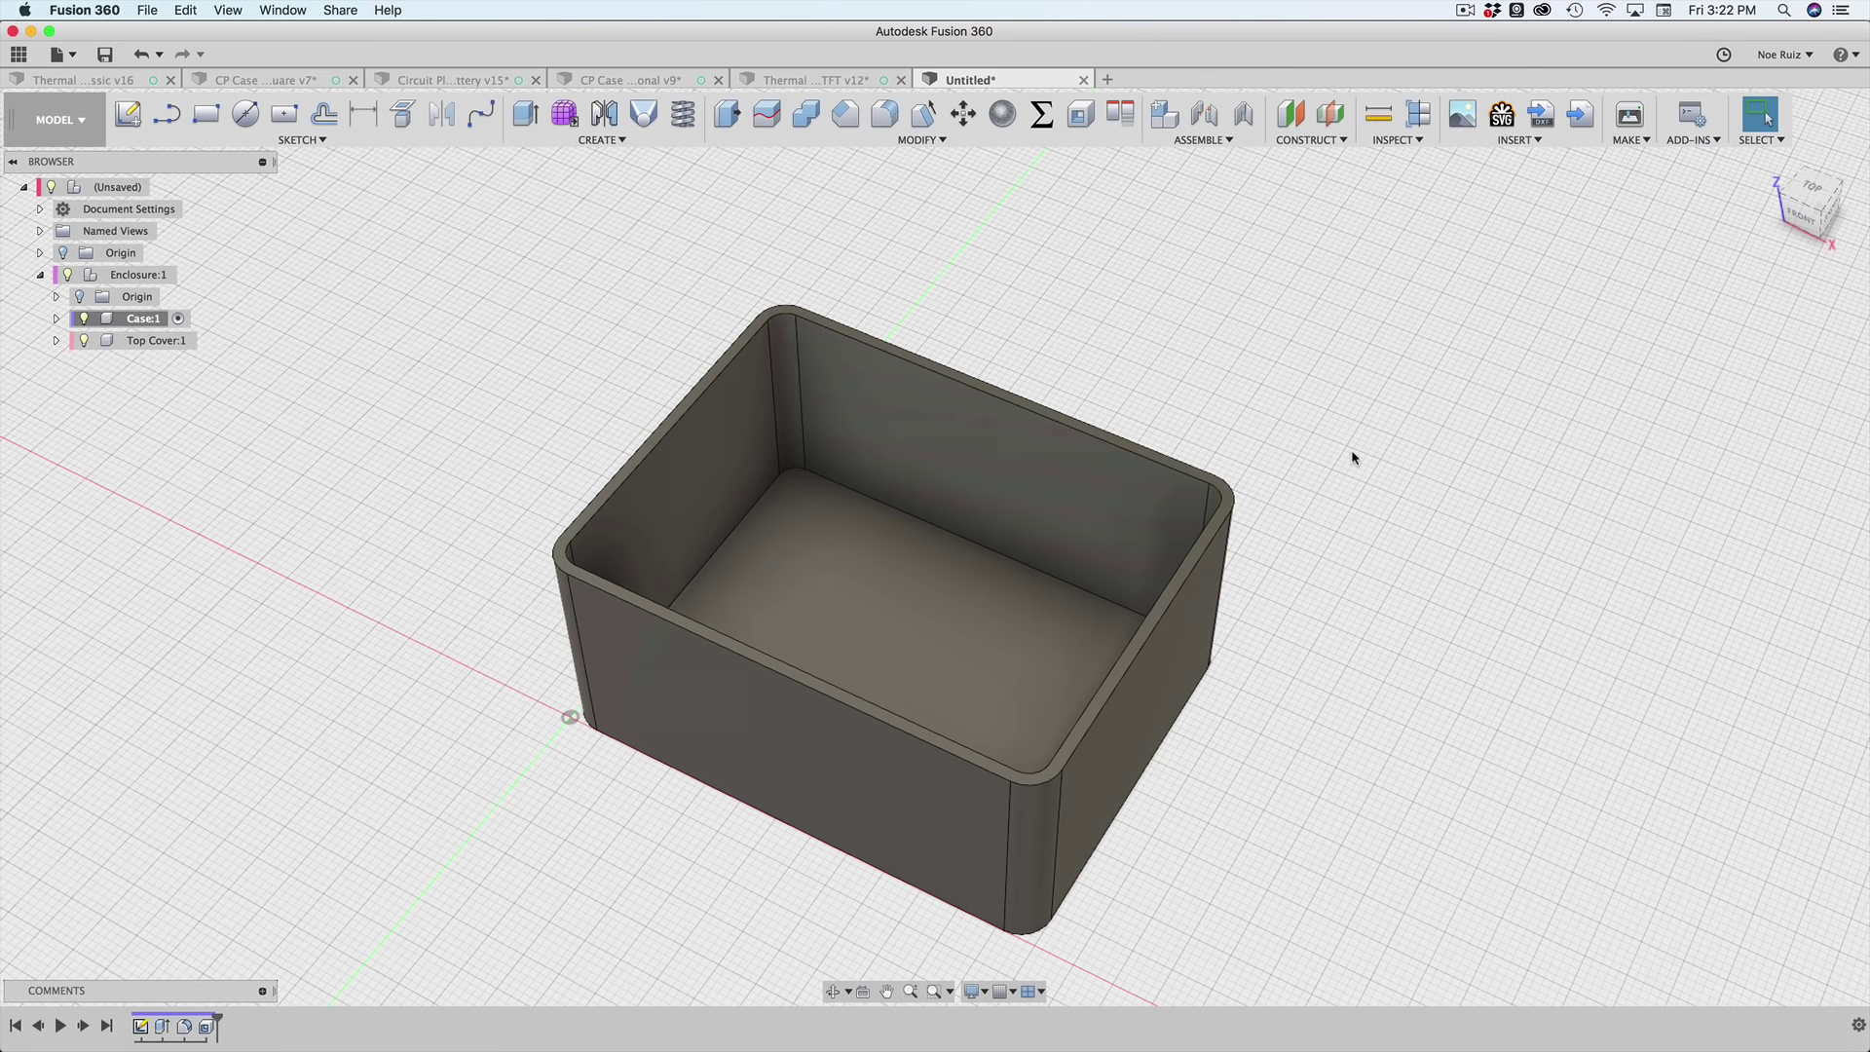
# - Examine the resized open case from several angles and straight on from its left side
pyautogui.keyDown('shift'); pyautogui.moveTo(1147, 364); pyautogui.dragTo(1360, 342, button='middle'); pyautogui.keyUp('shift')
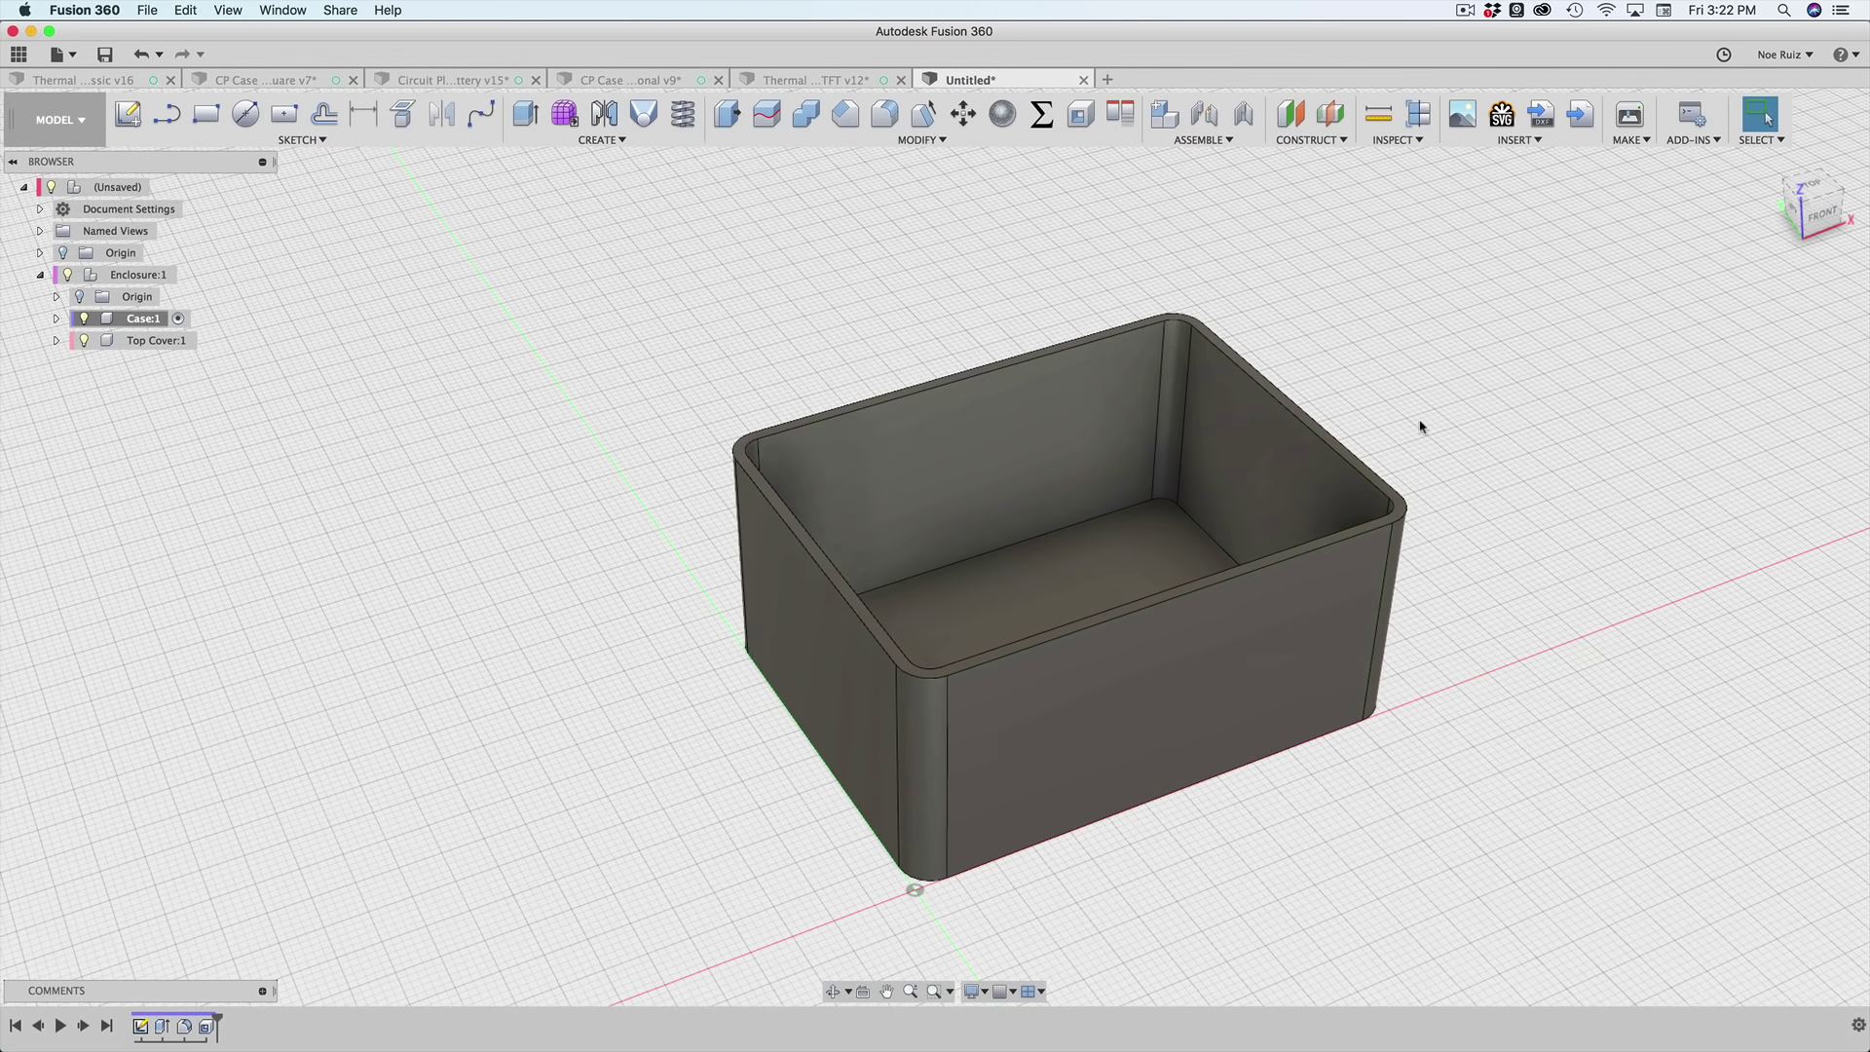
pyautogui.keyDown('shift'); pyautogui.moveTo(1419, 417); pyautogui.dragTo(1321, 401, button='middle'); pyautogui.keyUp('shift')
pyautogui.scroll(5, 795, 407)
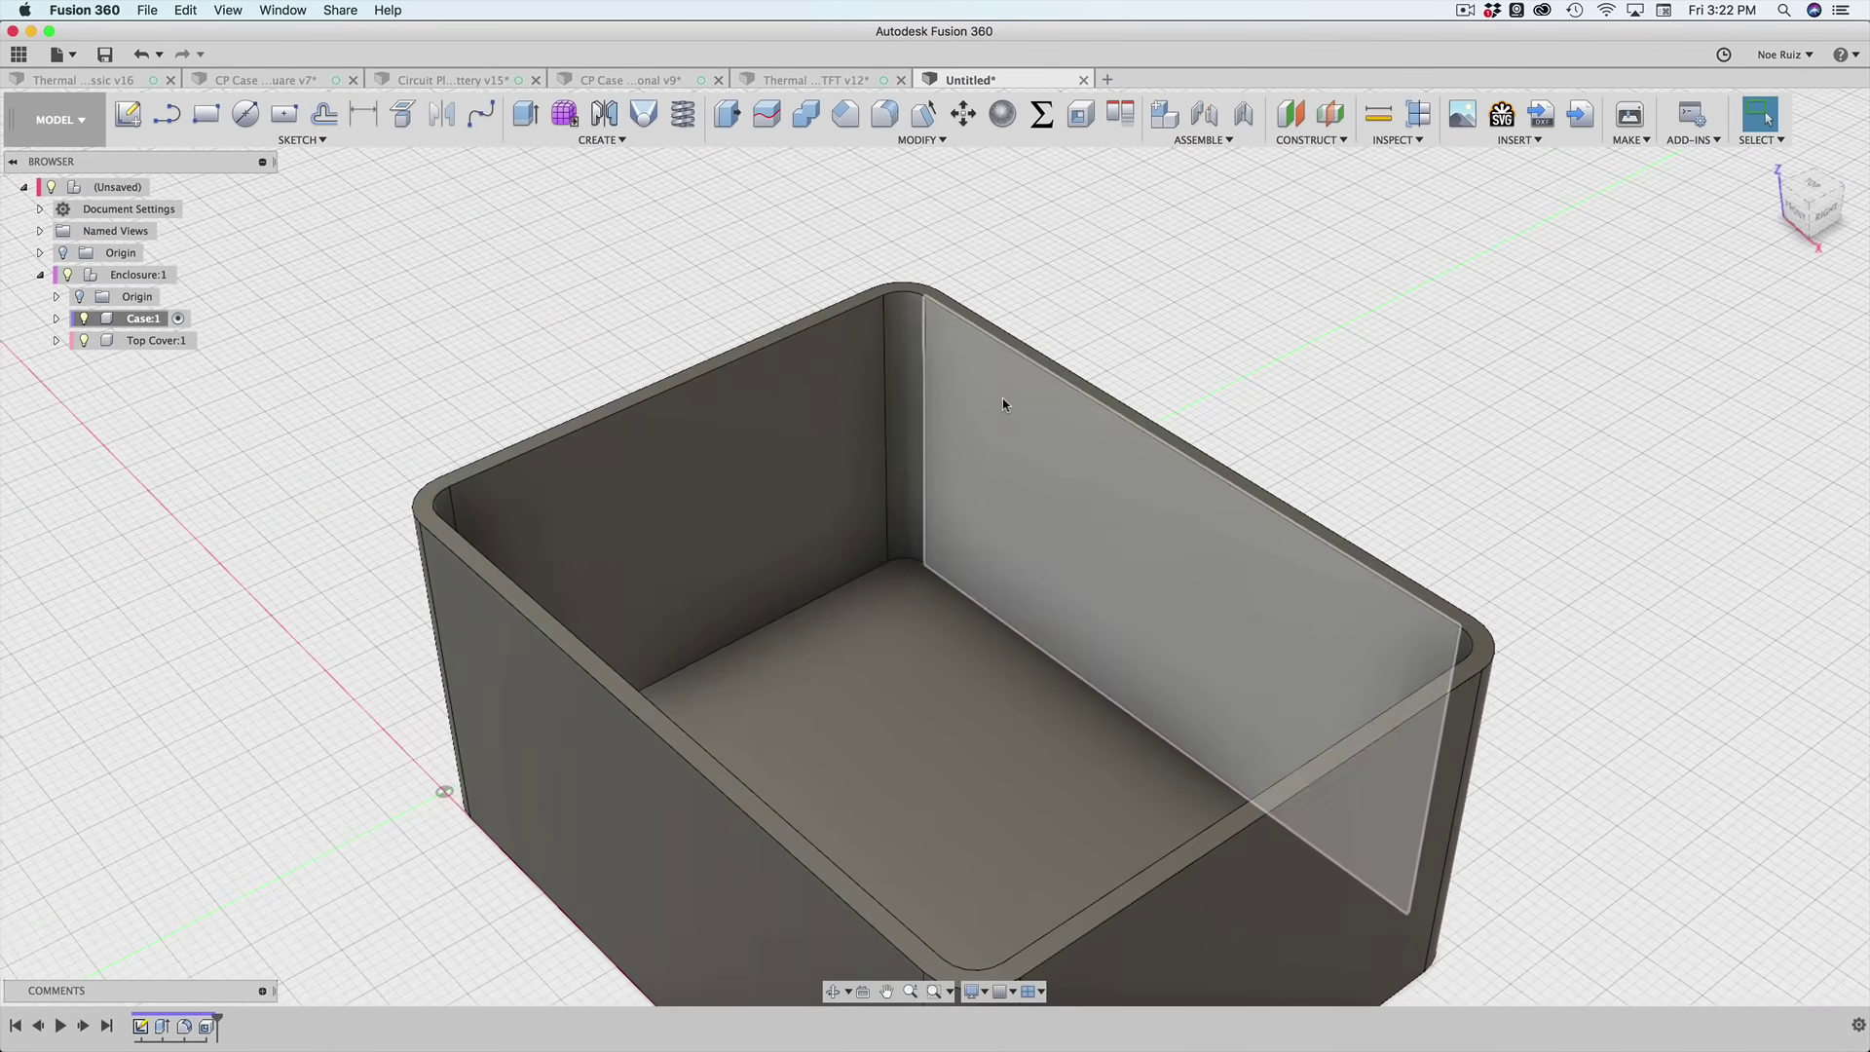
pyautogui.scroll(-3, 1012, 406)
pyautogui.scroll(-2, 756, 385)
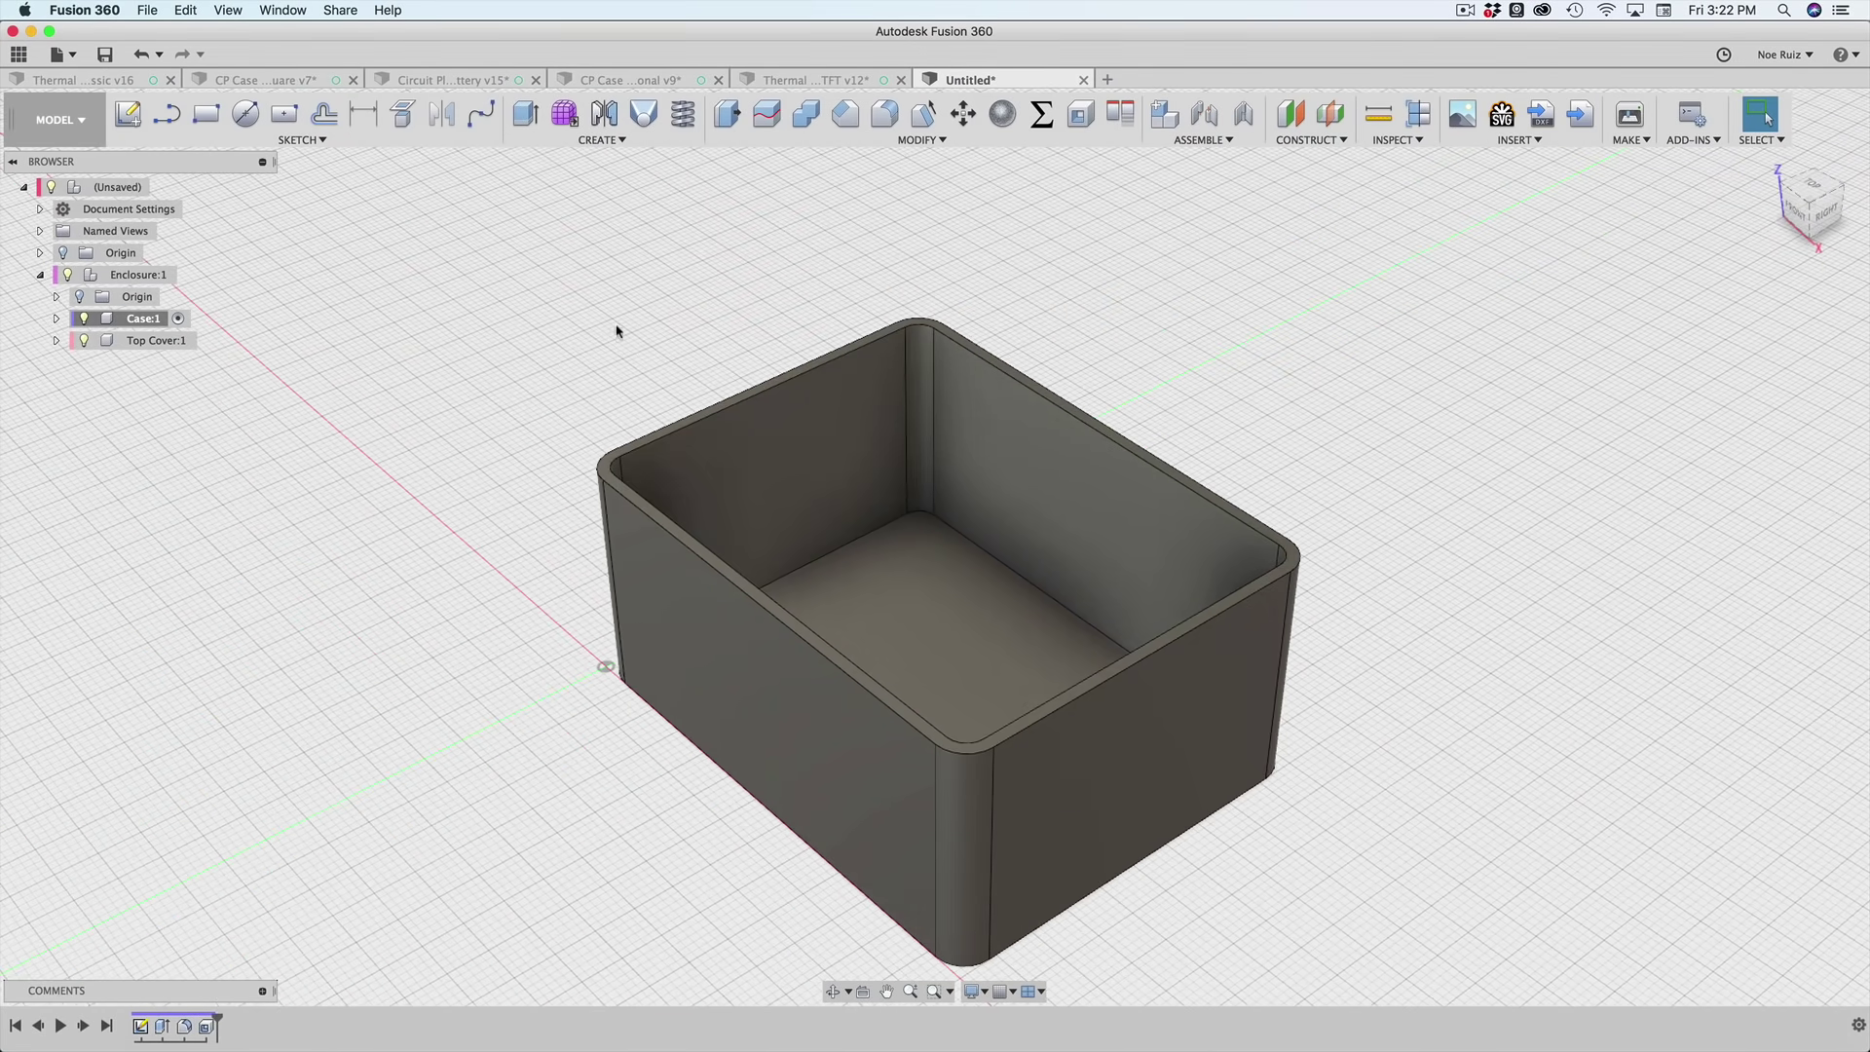
pyautogui.keyDown('shift'); pyautogui.moveTo(617, 331); pyautogui.dragTo(710, 418, button='middle'); pyautogui.keyUp('shift')
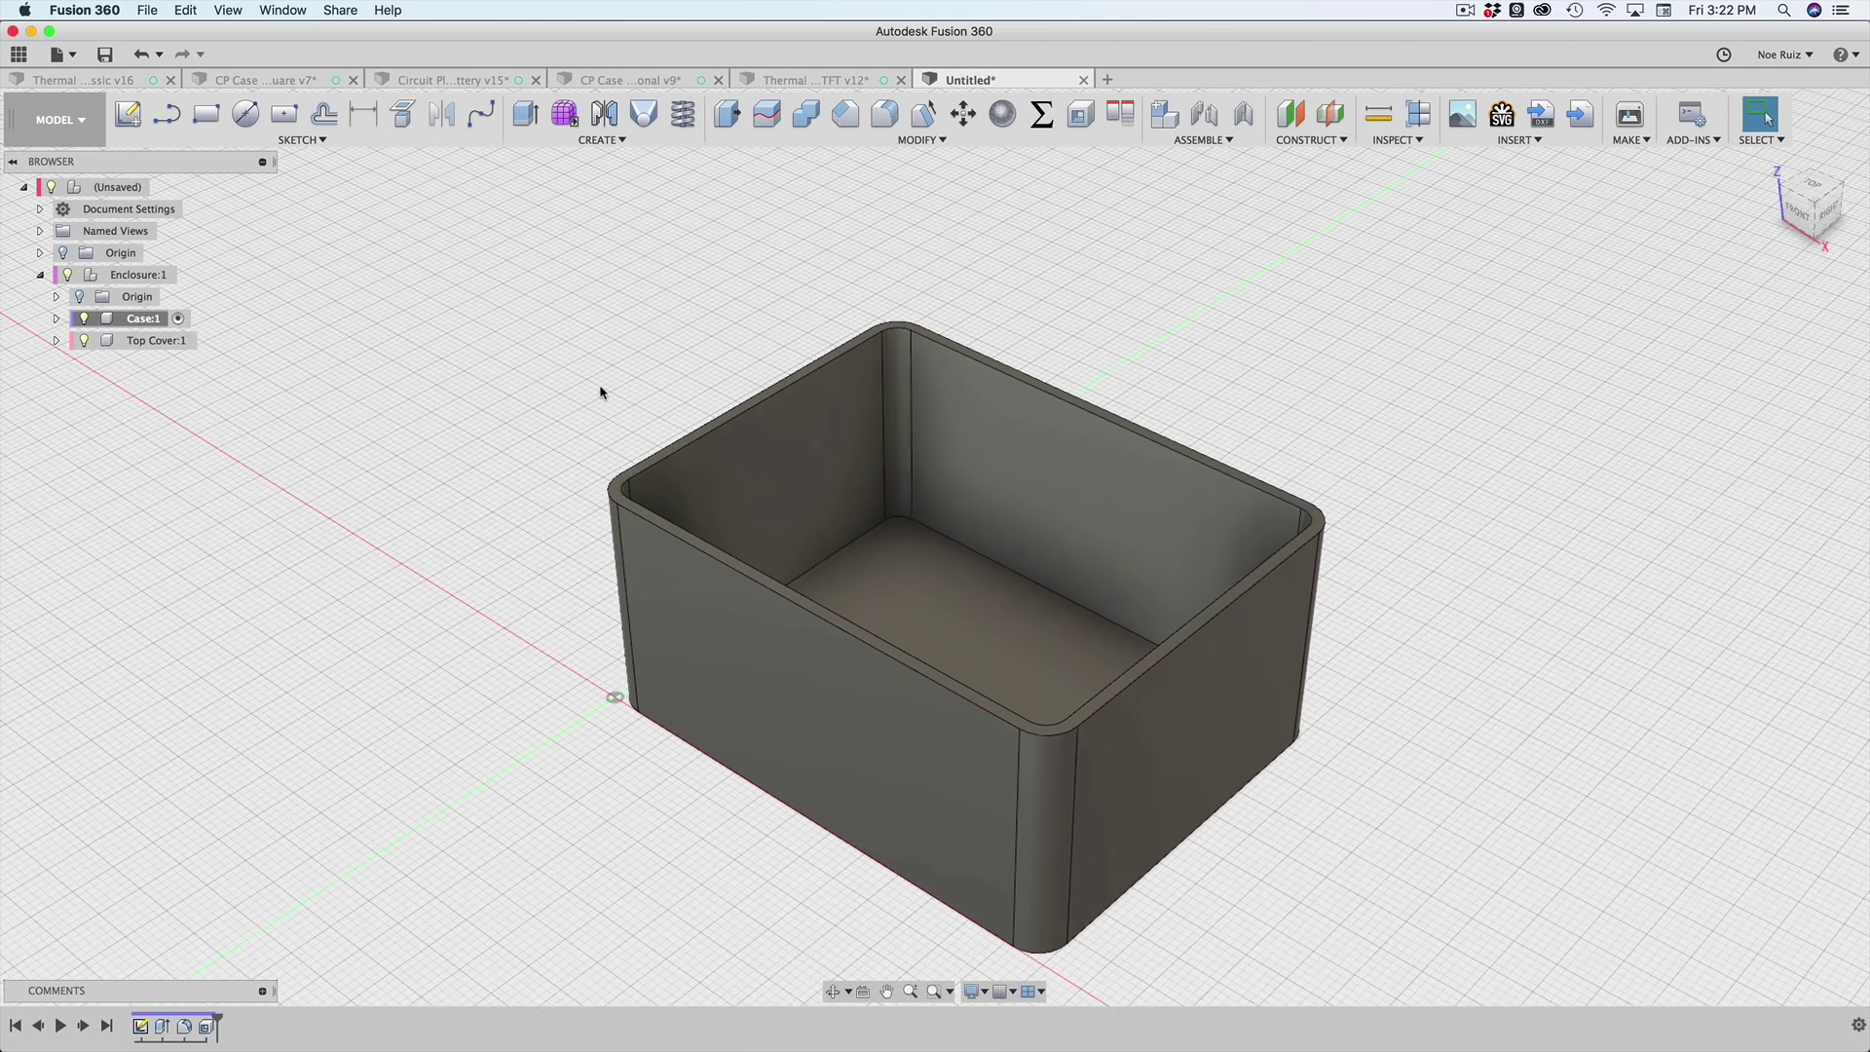
pyautogui.keyDown('shift'); pyautogui.moveTo(600, 392); pyautogui.dragTo(711, 363, button='middle'); pyautogui.keyUp('shift')
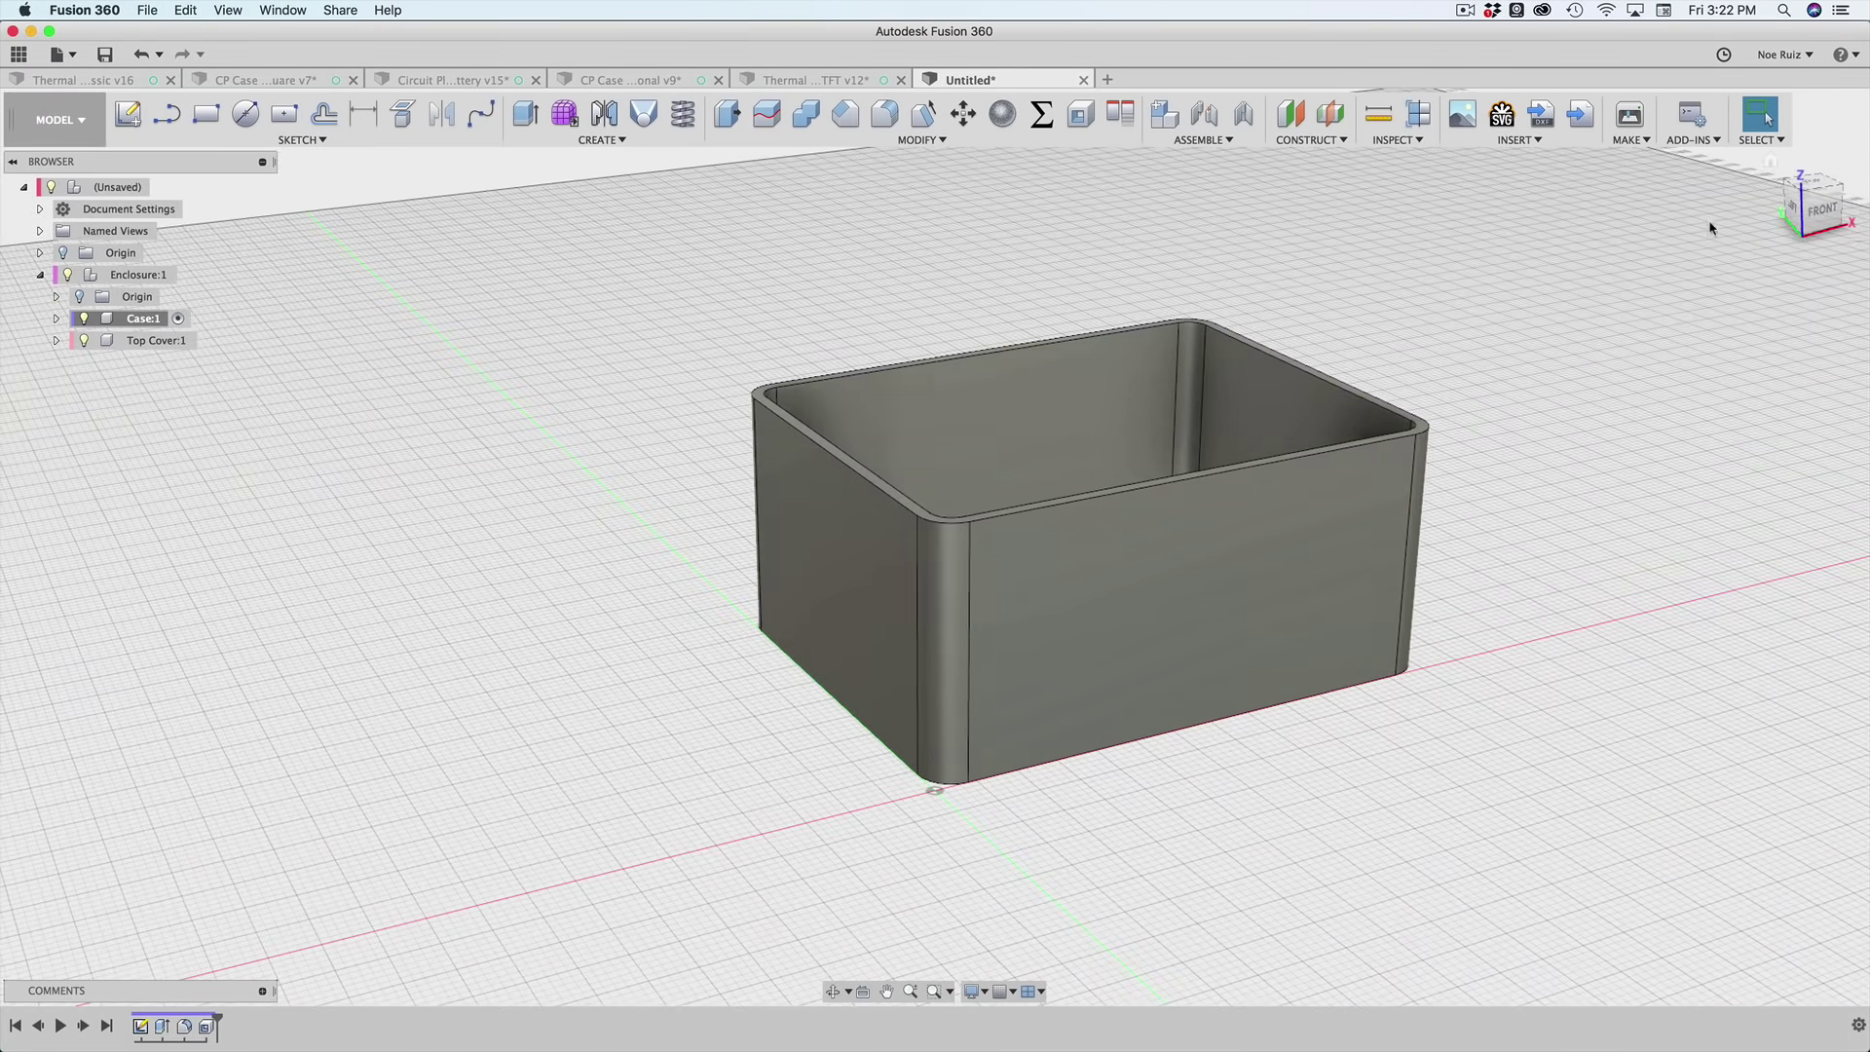
pyautogui.keyDown('shift'); pyautogui.moveTo(1710, 228); pyautogui.dragTo(1662, 292, button='middle'); pyautogui.keyUp('shift')
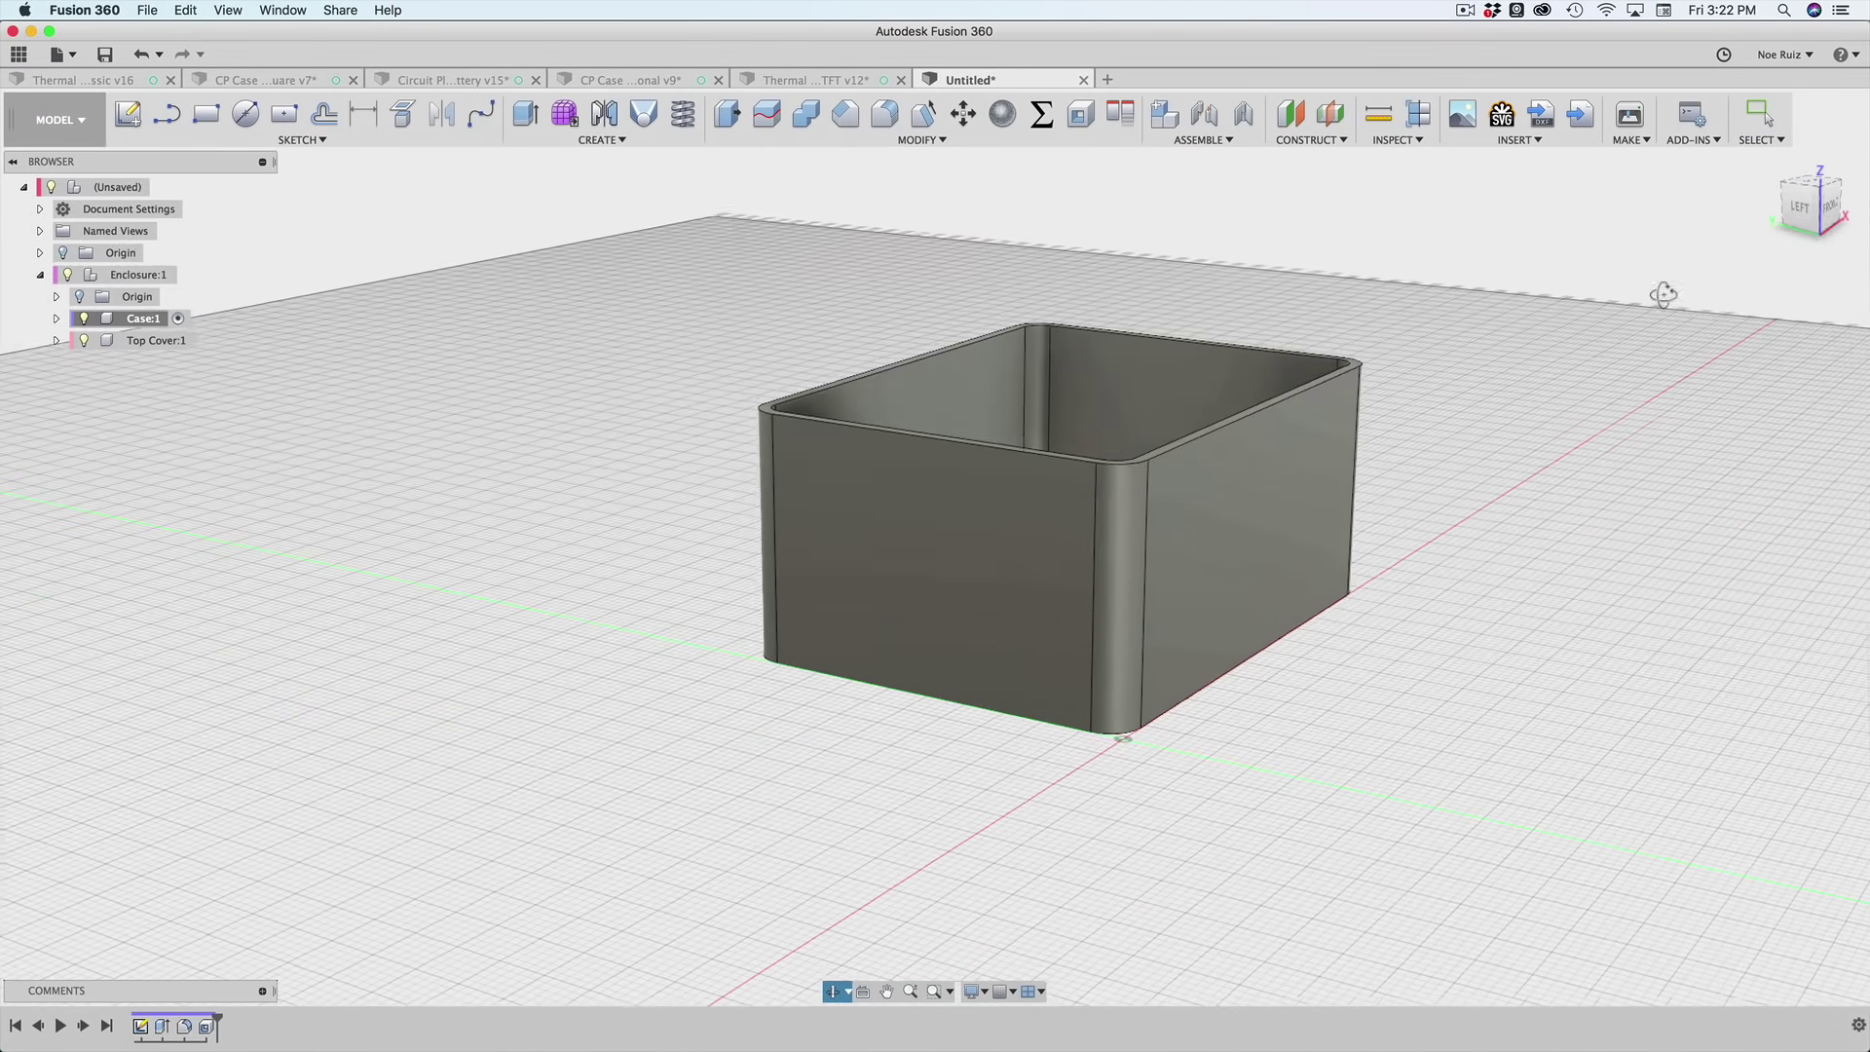
pyautogui.click(1800, 206)
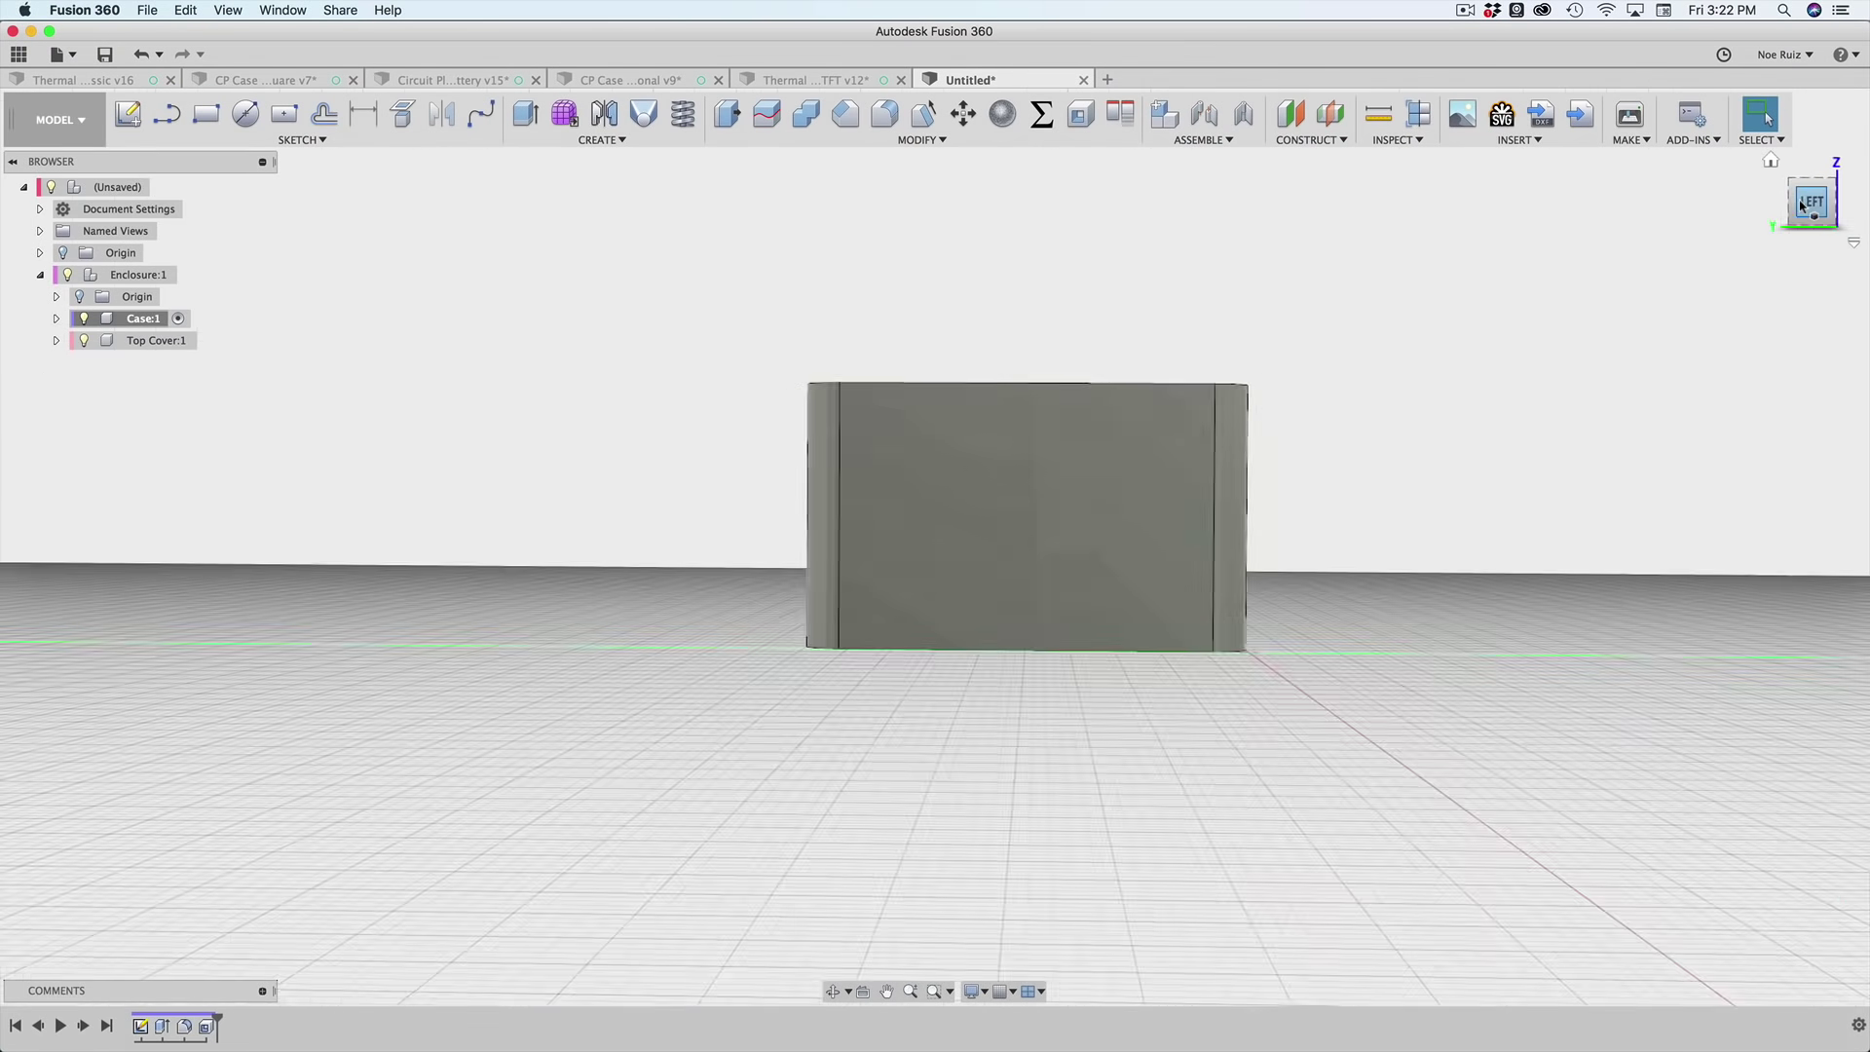
# - Inspect the case's short and long side walls from around the box, reverting any shift of the component's position
pyautogui.keyDown('shift'); pyautogui.moveTo(1526, 495); pyautogui.dragTo(1214, 574, button='middle'); pyautogui.keyUp('shift')
pyautogui.click(1248, 549)
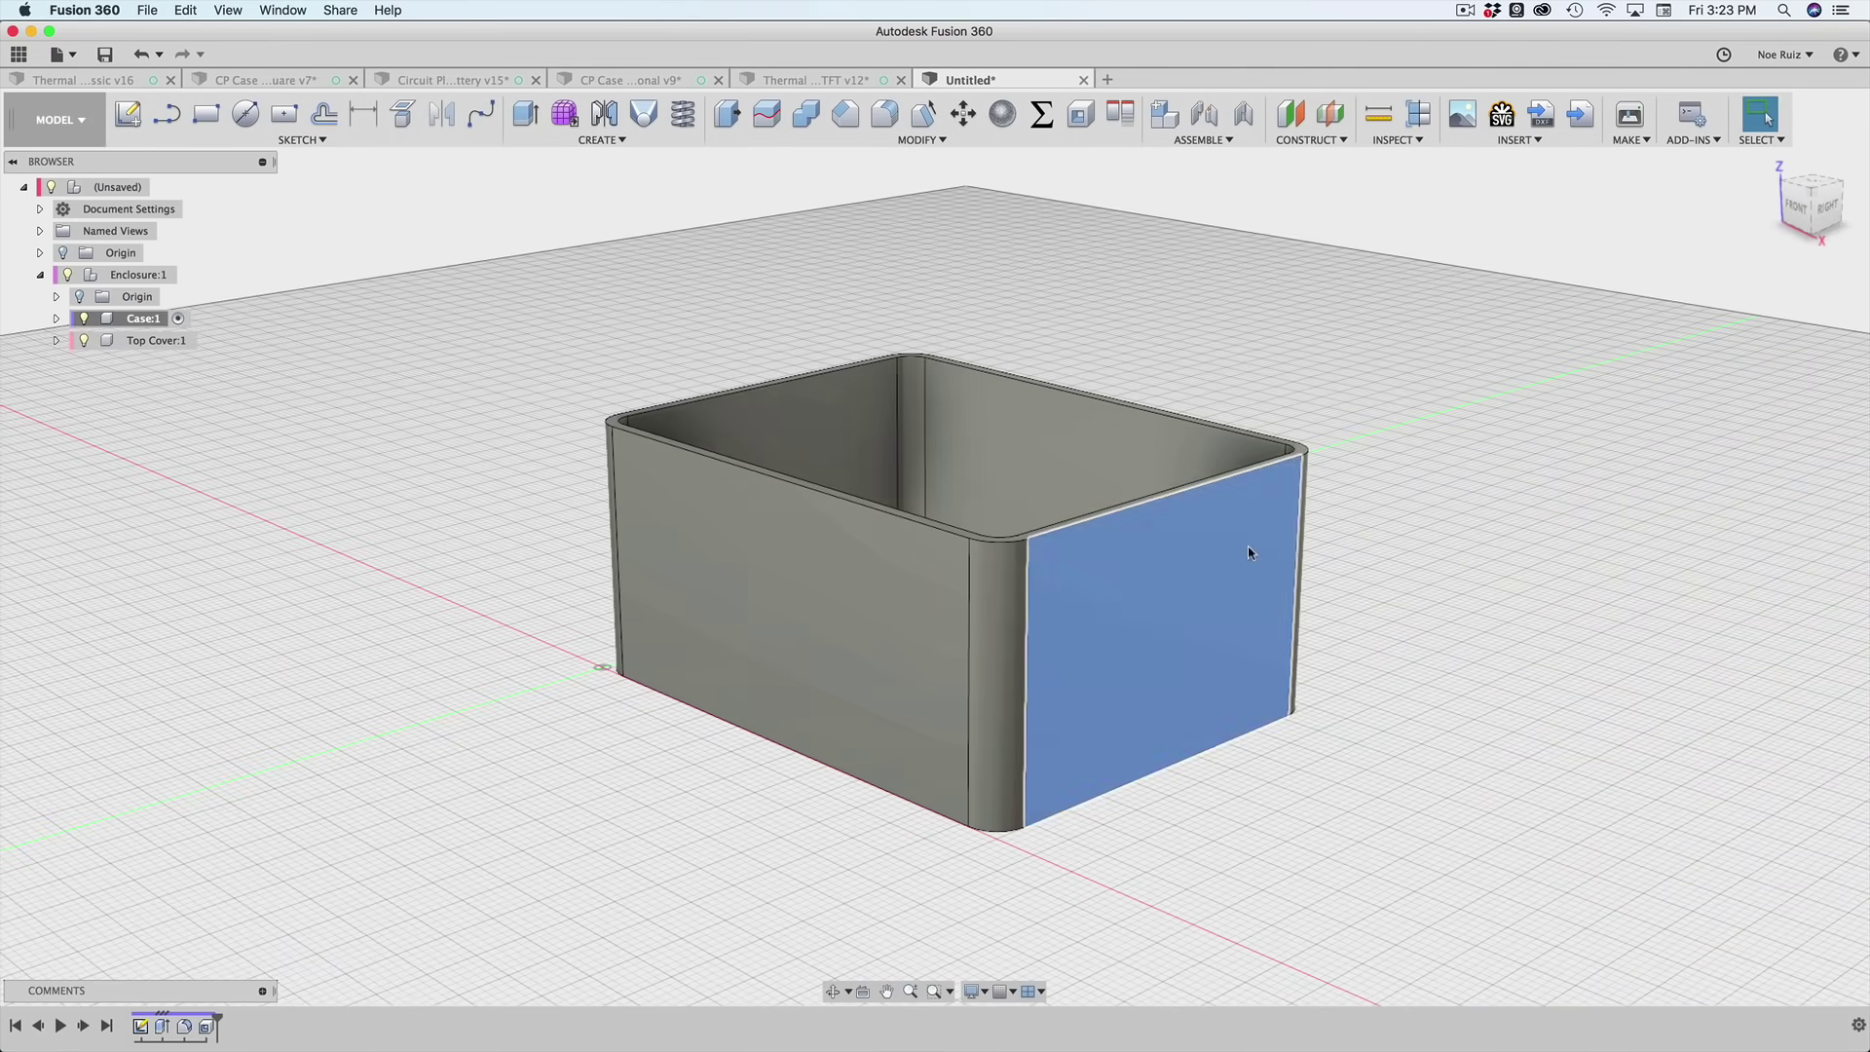
pyautogui.click(1827, 210)
pyautogui.click(1399, 438)
pyautogui.keyDown('shift'); pyautogui.moveTo(1393, 441); pyautogui.dragTo(941, 620, button='middle'); pyautogui.keyUp('shift')
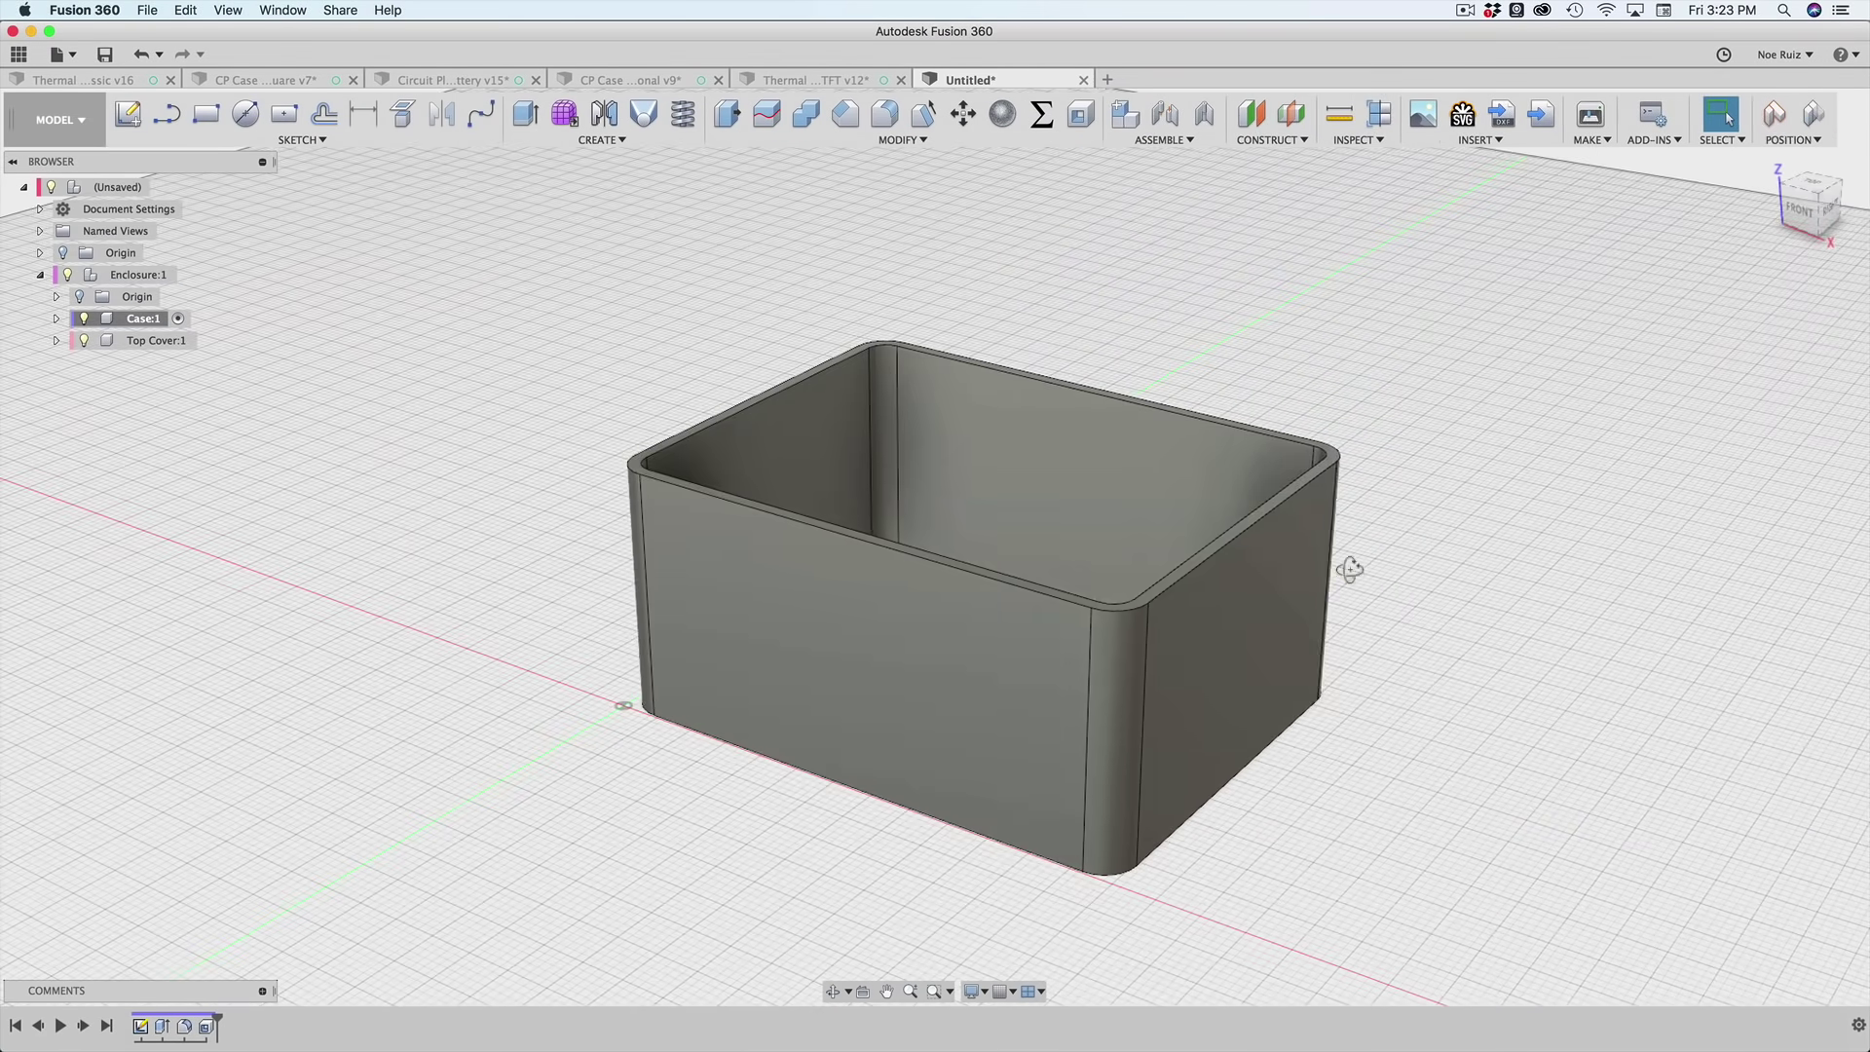
pyautogui.keyDown('shift'); pyautogui.moveTo(1350, 572); pyautogui.dragTo(948, 555, button='middle'); pyautogui.keyUp('shift')
pyautogui.click(935, 555)
pyautogui.click(1813, 115)
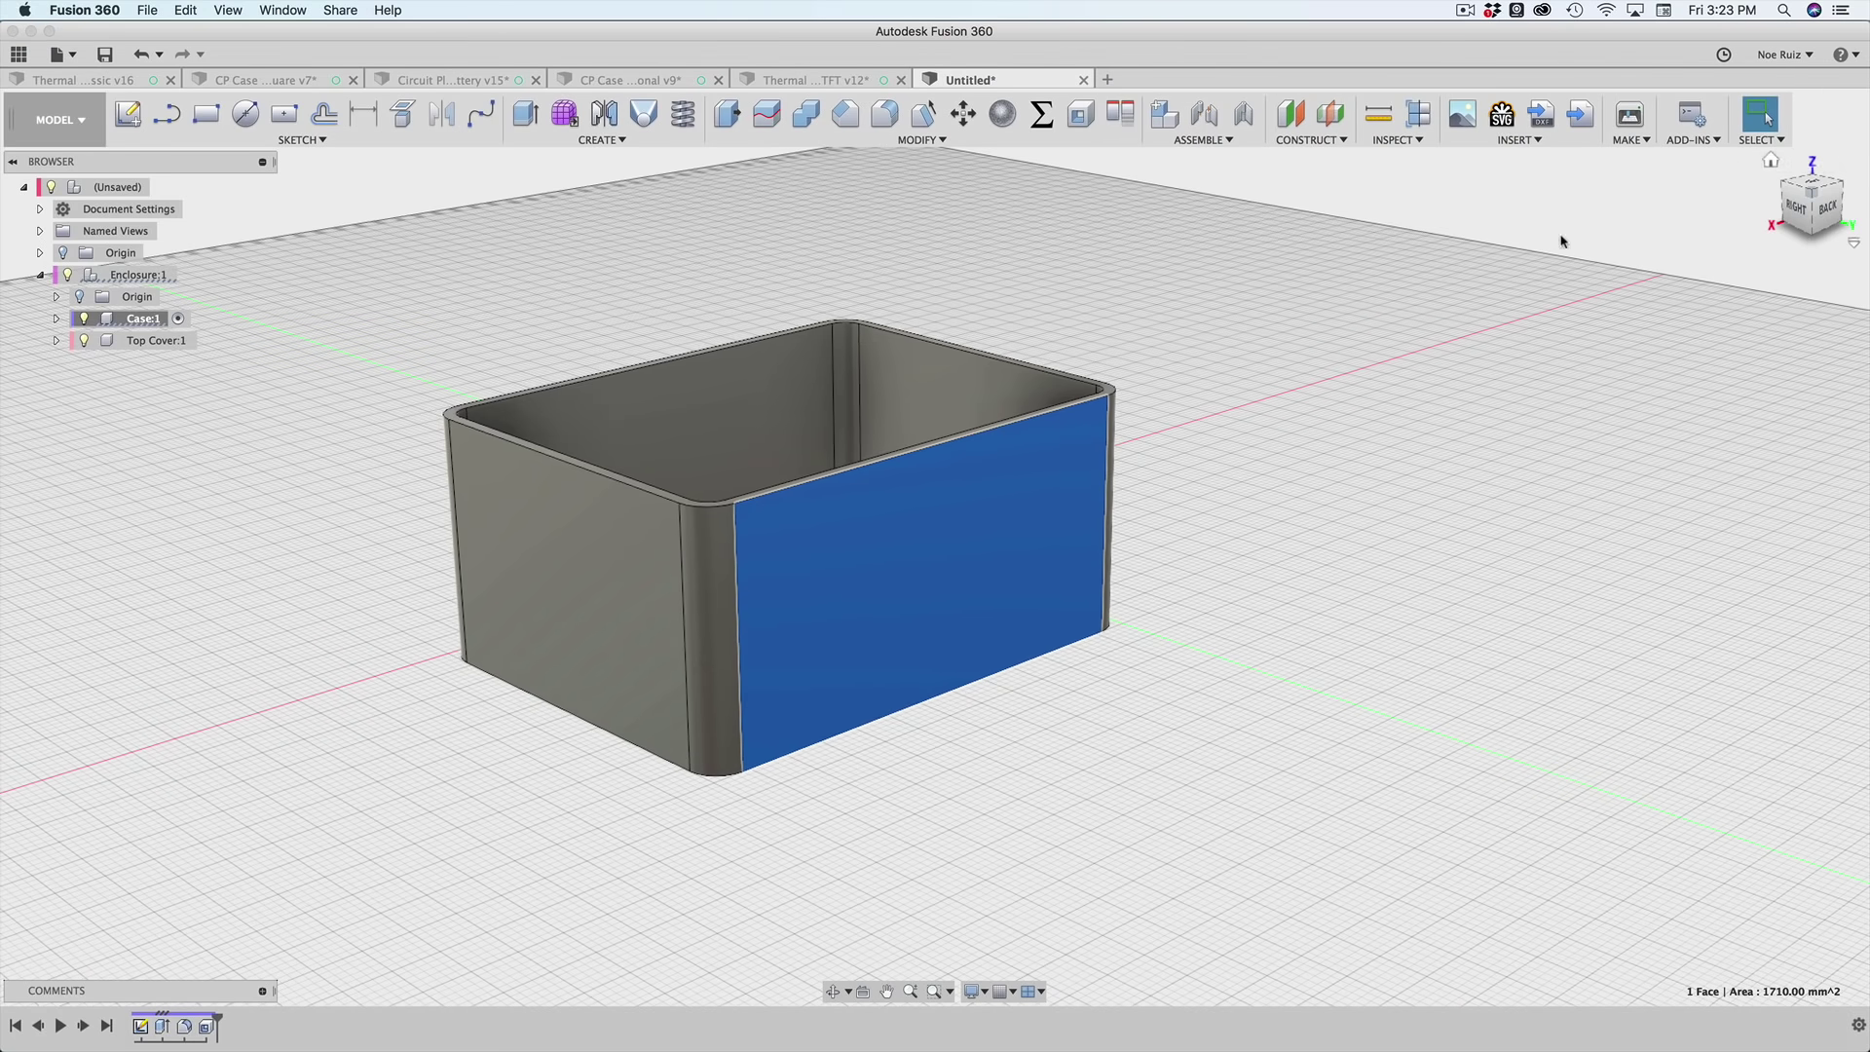
pyautogui.keyDown('shift'); pyautogui.moveTo(1160, 276); pyautogui.dragTo(740, 458, button='middle'); pyautogui.keyUp('shift')
# - Start a new sketch on the inner face of the case's left short wall
pyautogui.click(741, 456)
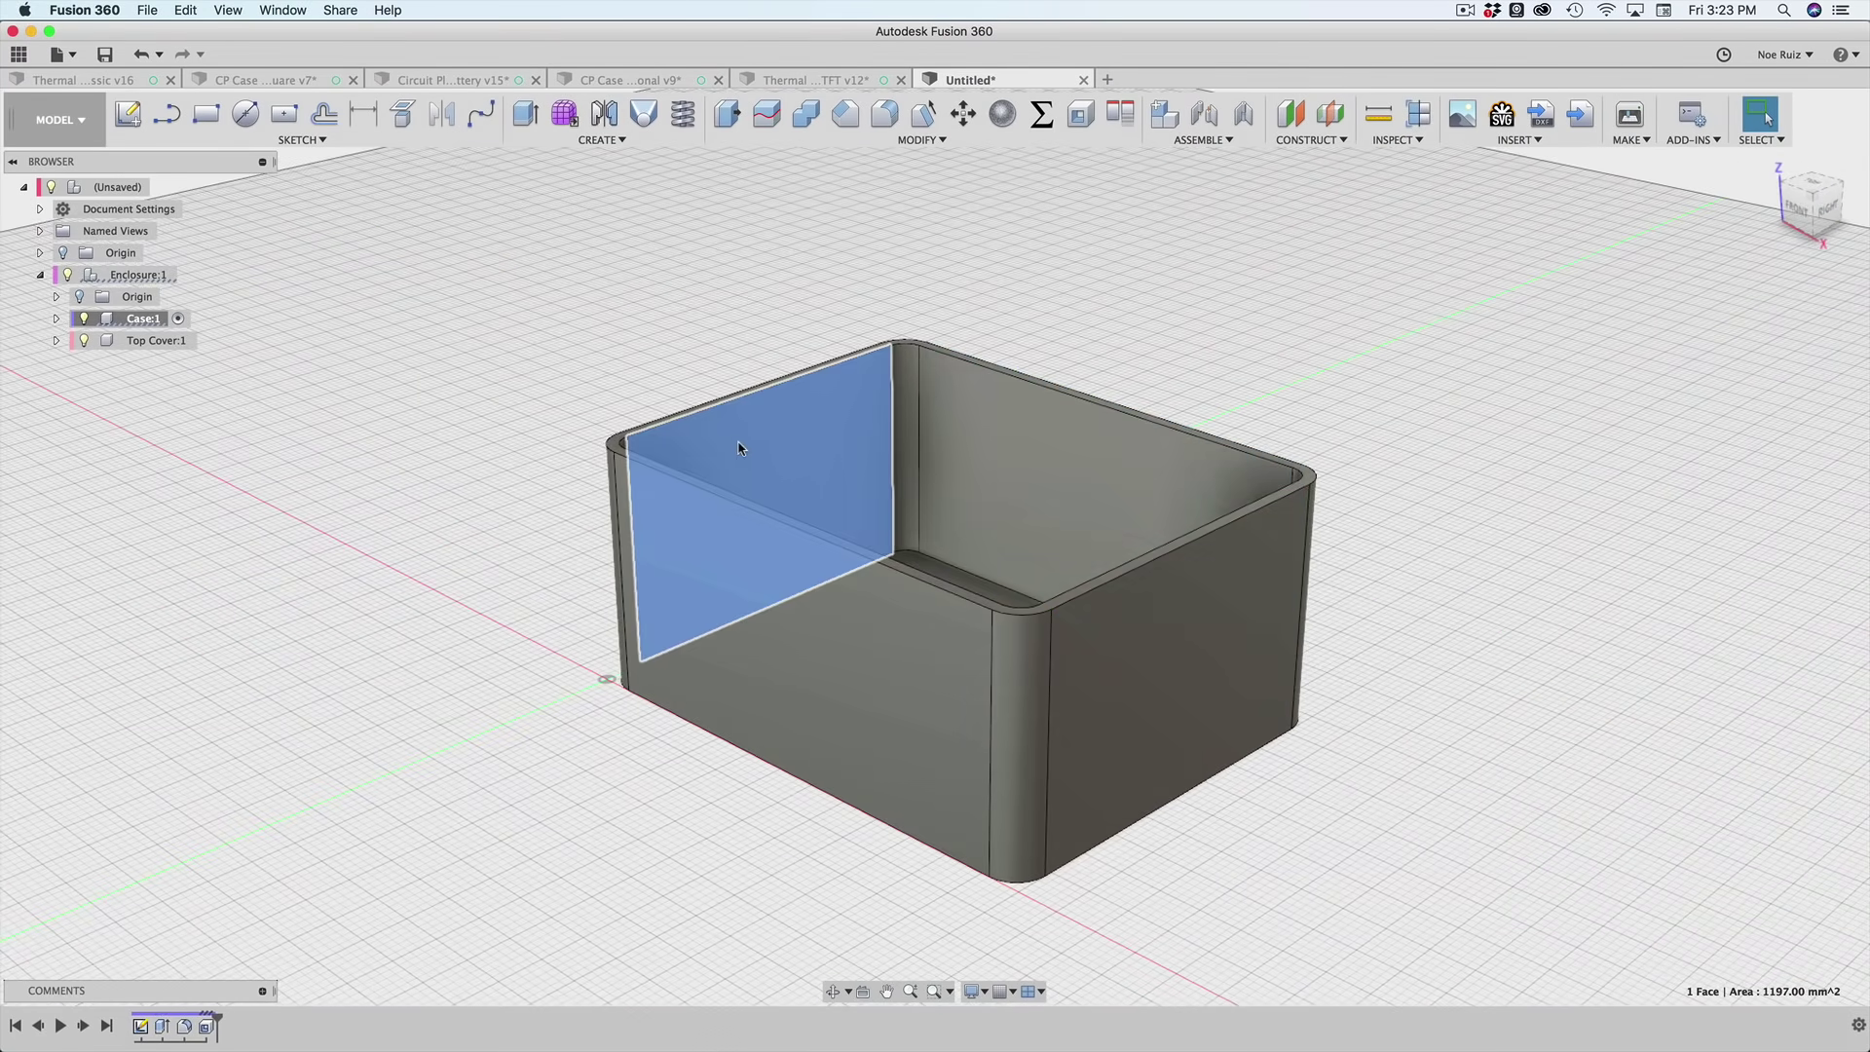
pyautogui.scroll(6, 684, 411)
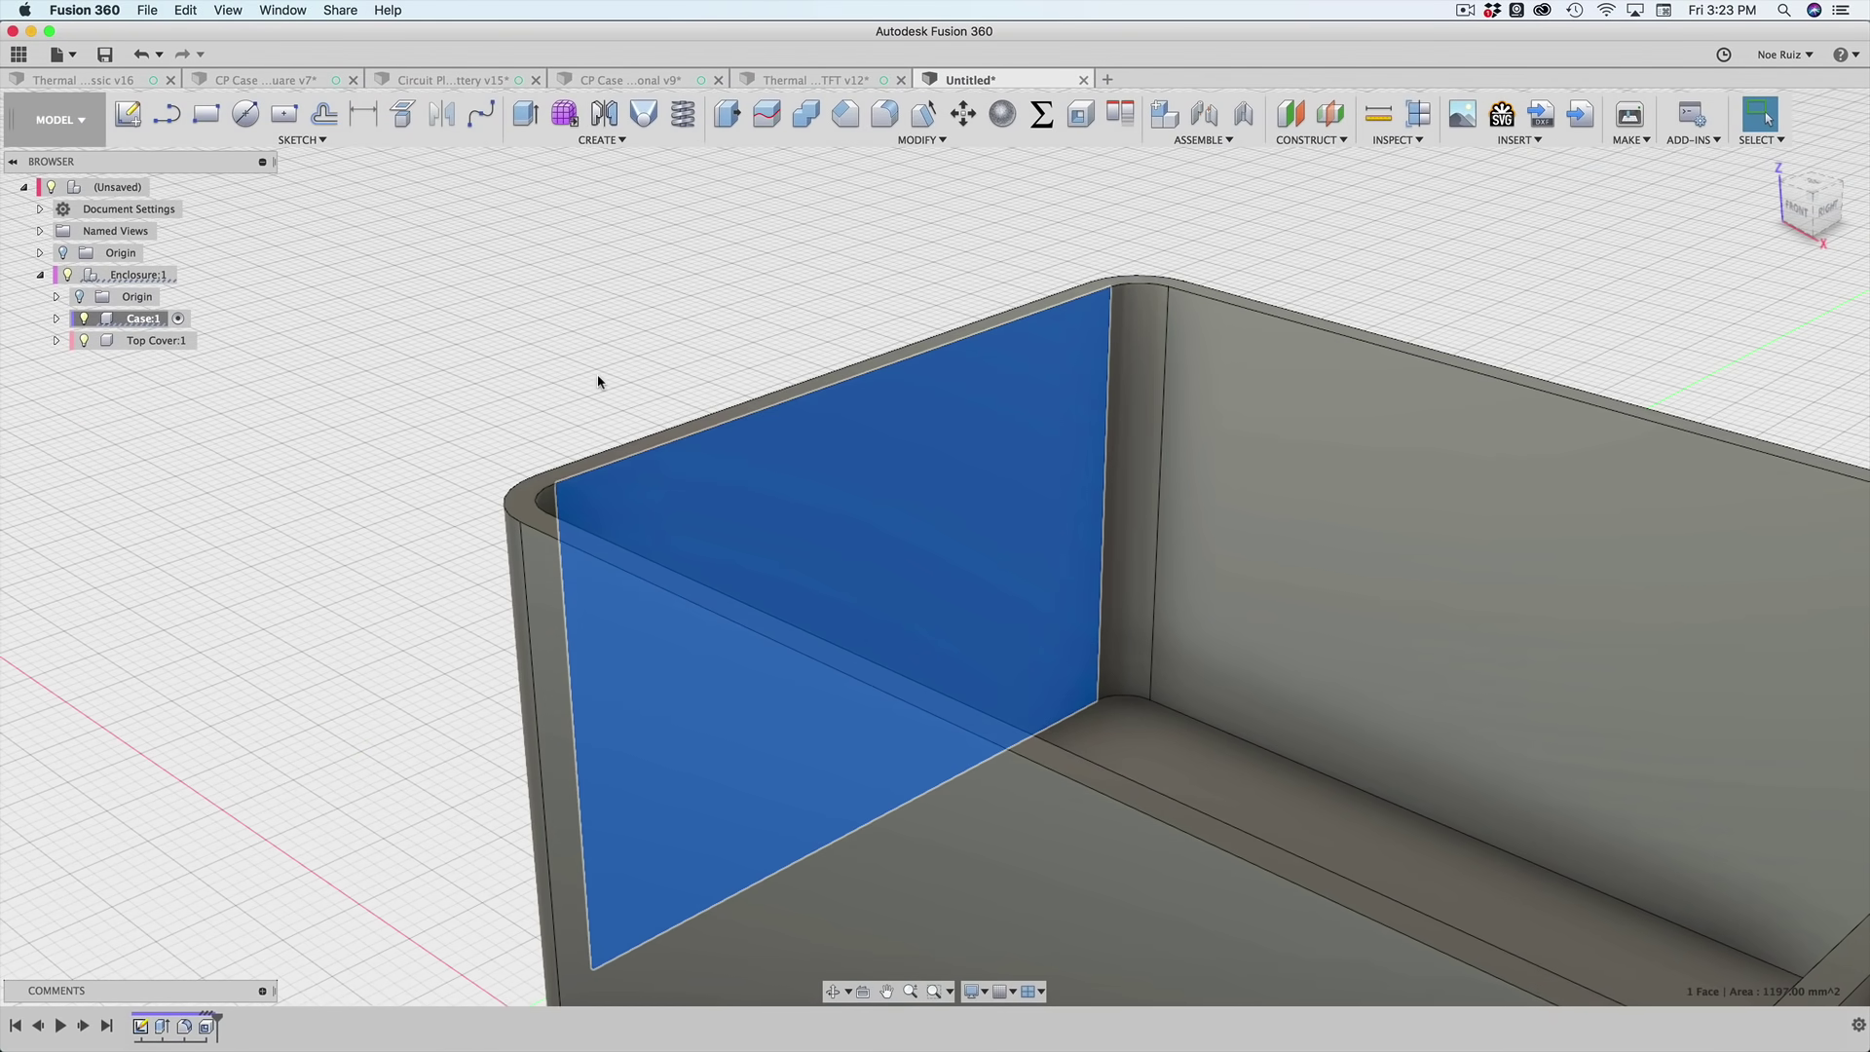
pyautogui.click(598, 376)
pyautogui.click(716, 498)
pyautogui.click(145, 130)
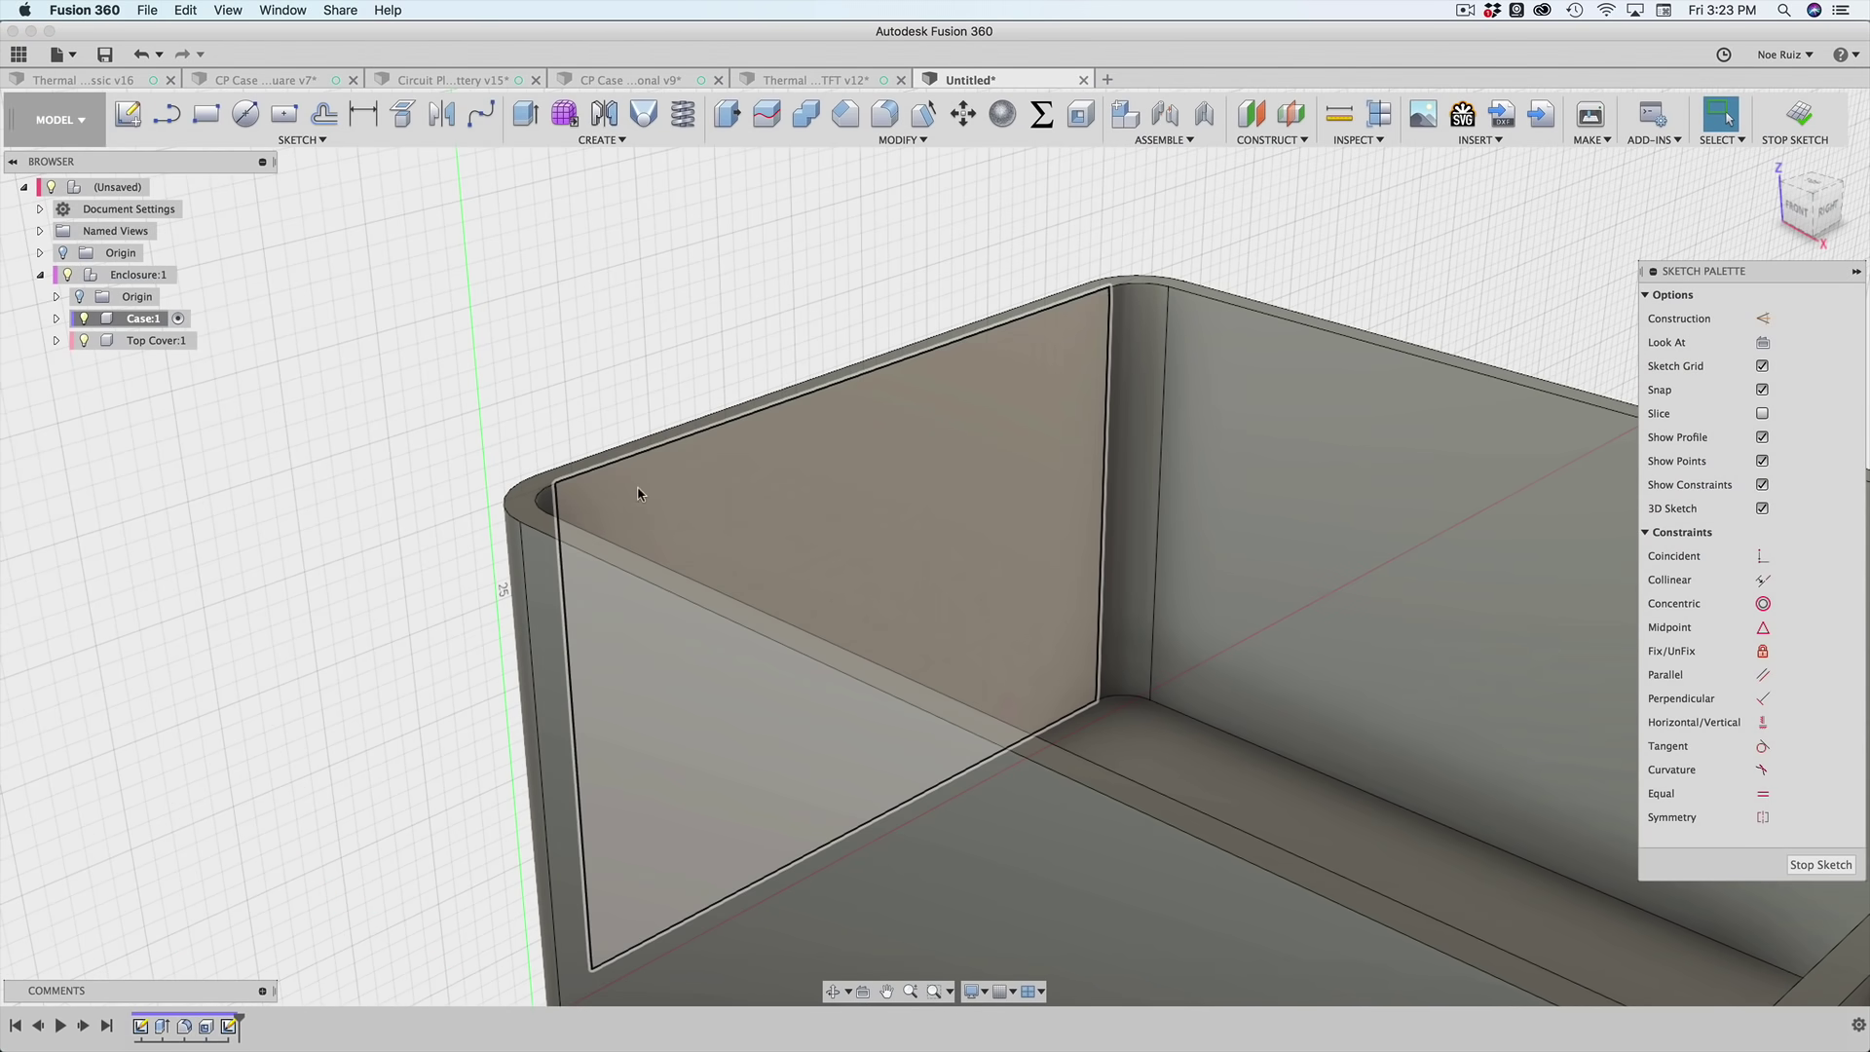
# - Sketch a two-point rectangle about 22.6 mm wide and 4.5 mm high, hanging from the top edge of the inner wall
pyautogui.scroll(-1, 857, 442)
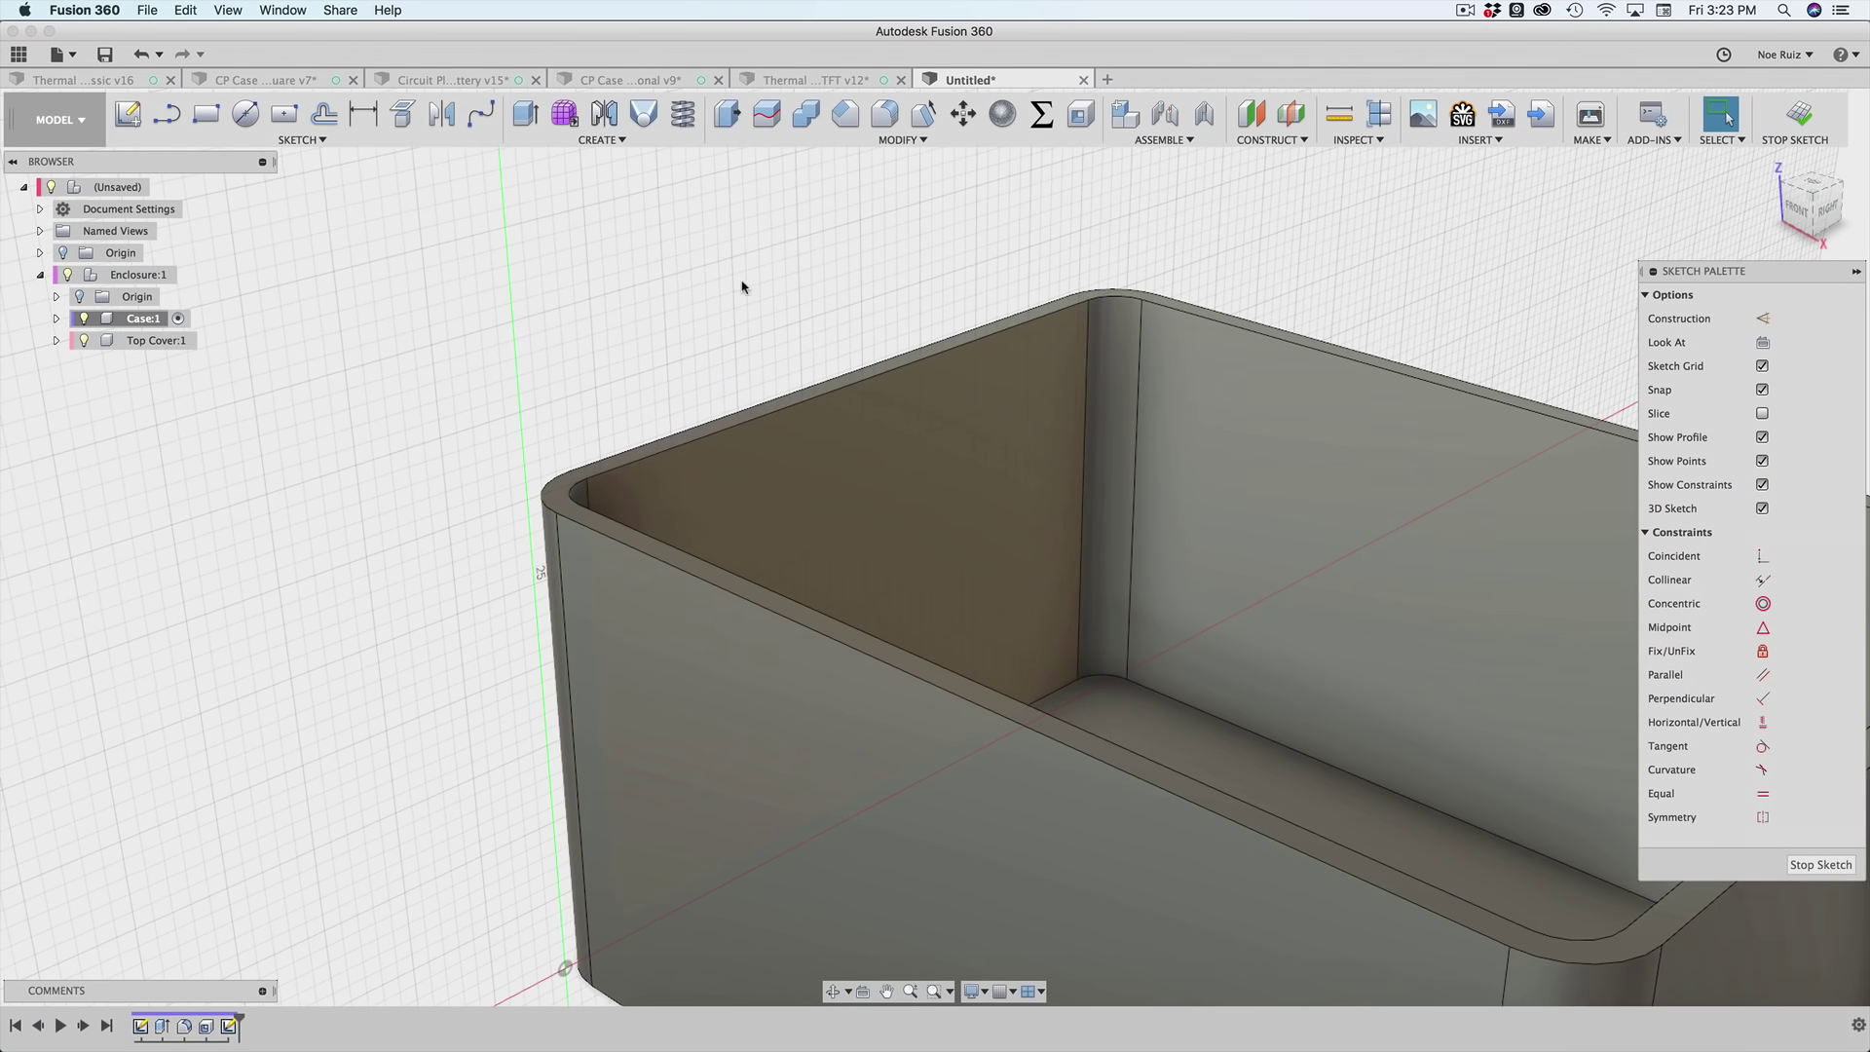
pyautogui.keyDown('shift'); pyautogui.moveTo(742, 288); pyautogui.dragTo(692, 322, button='middle'); pyautogui.keyUp('shift')
pyautogui.press('r')
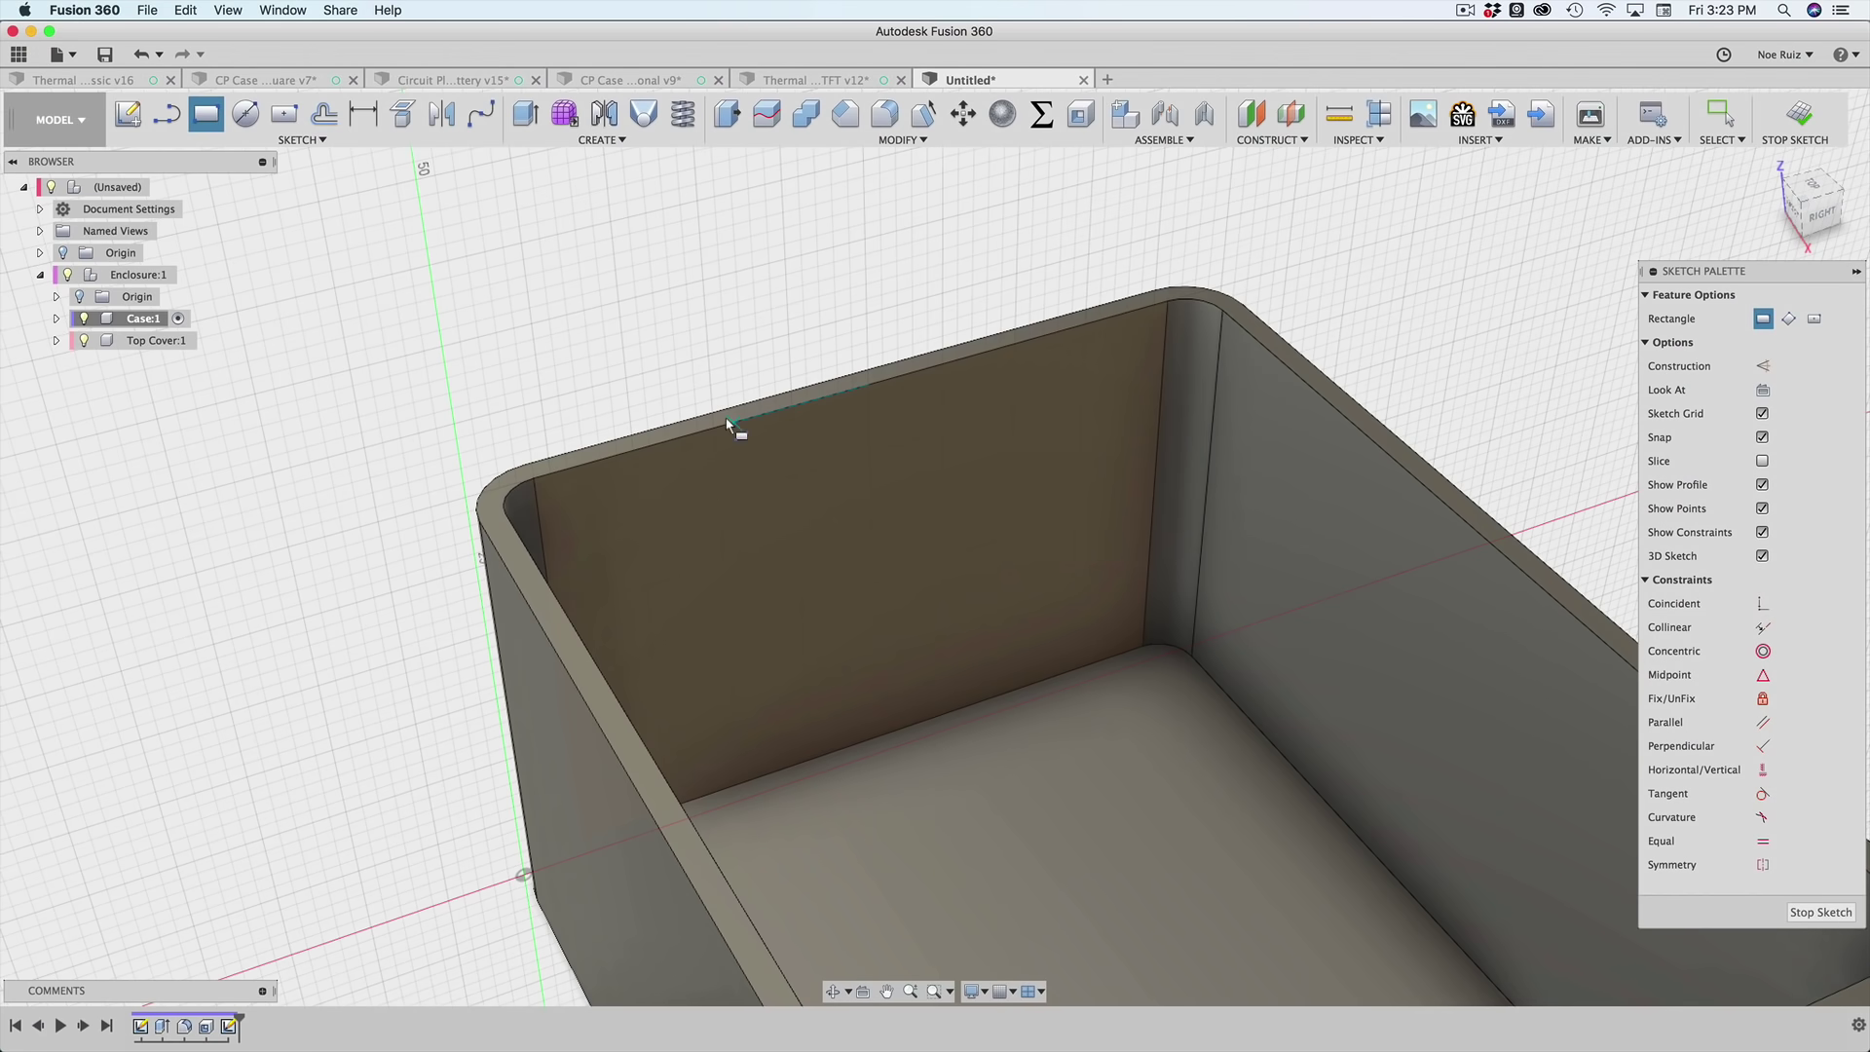
pyautogui.scroll(3, 598, 458)
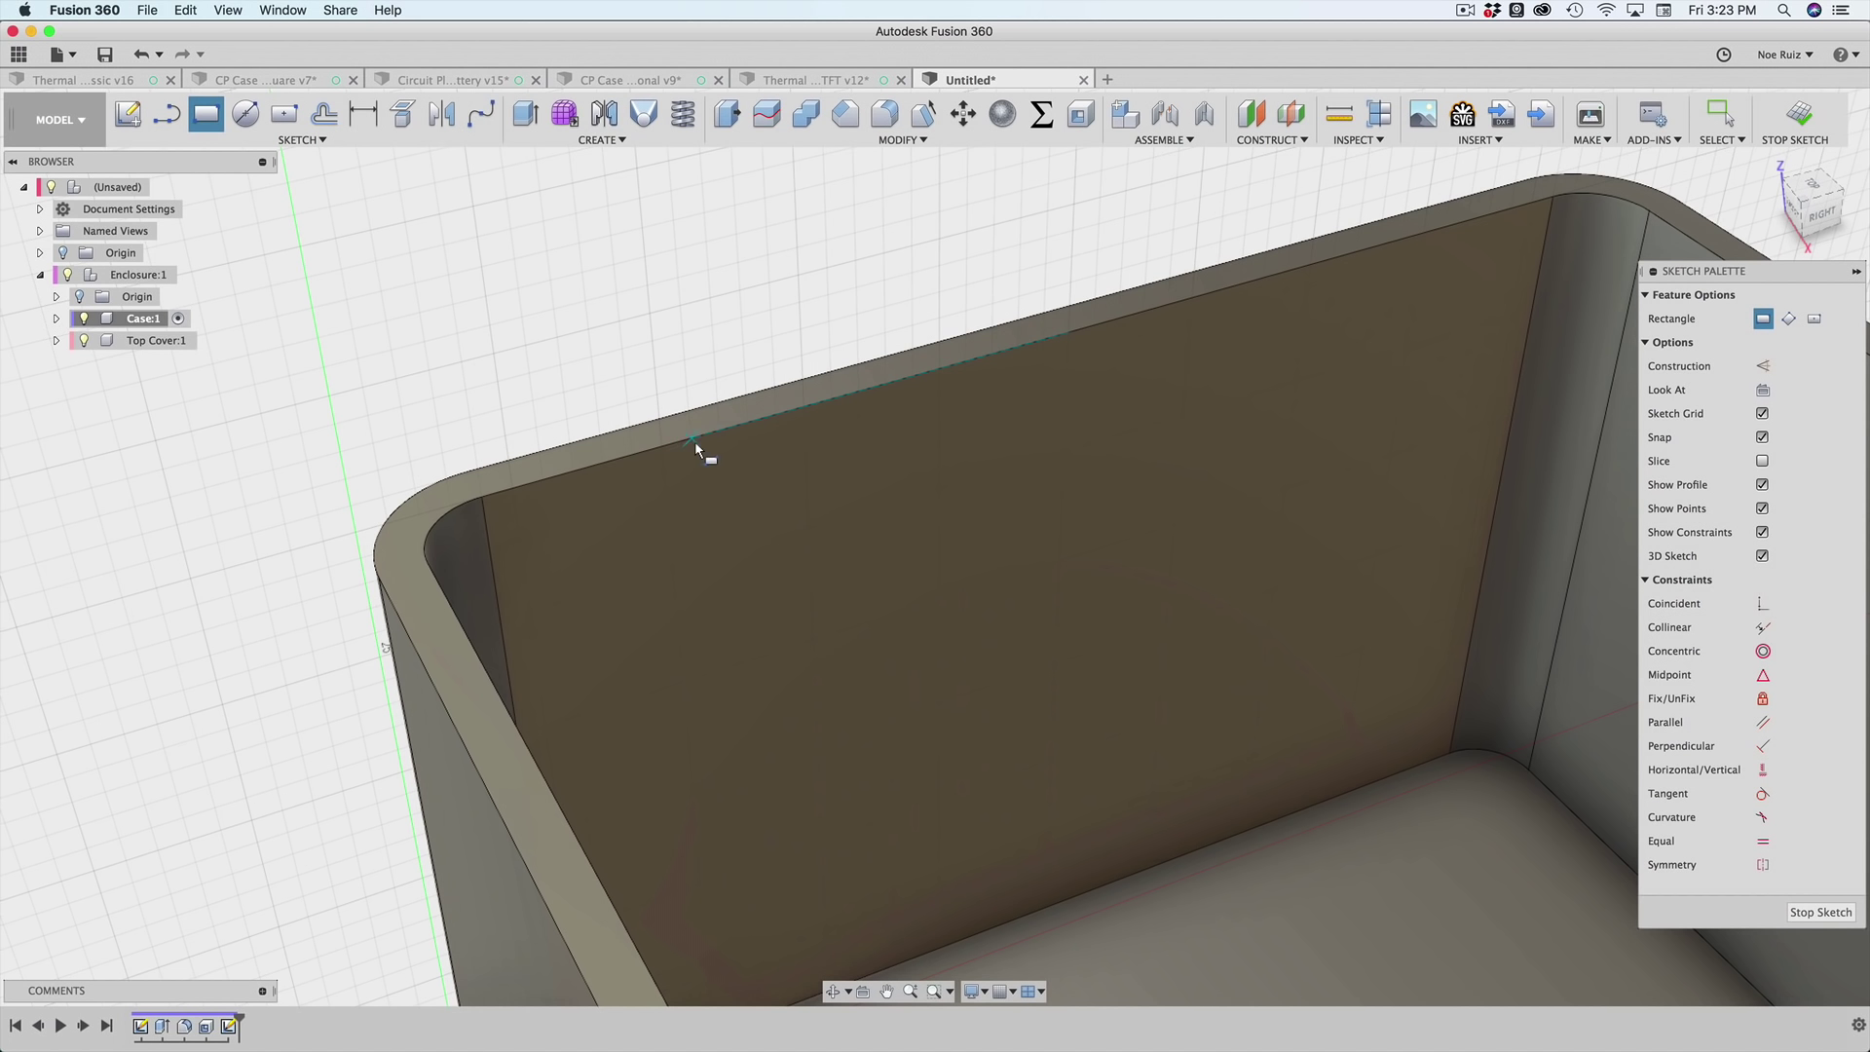
pyautogui.click(647, 448)
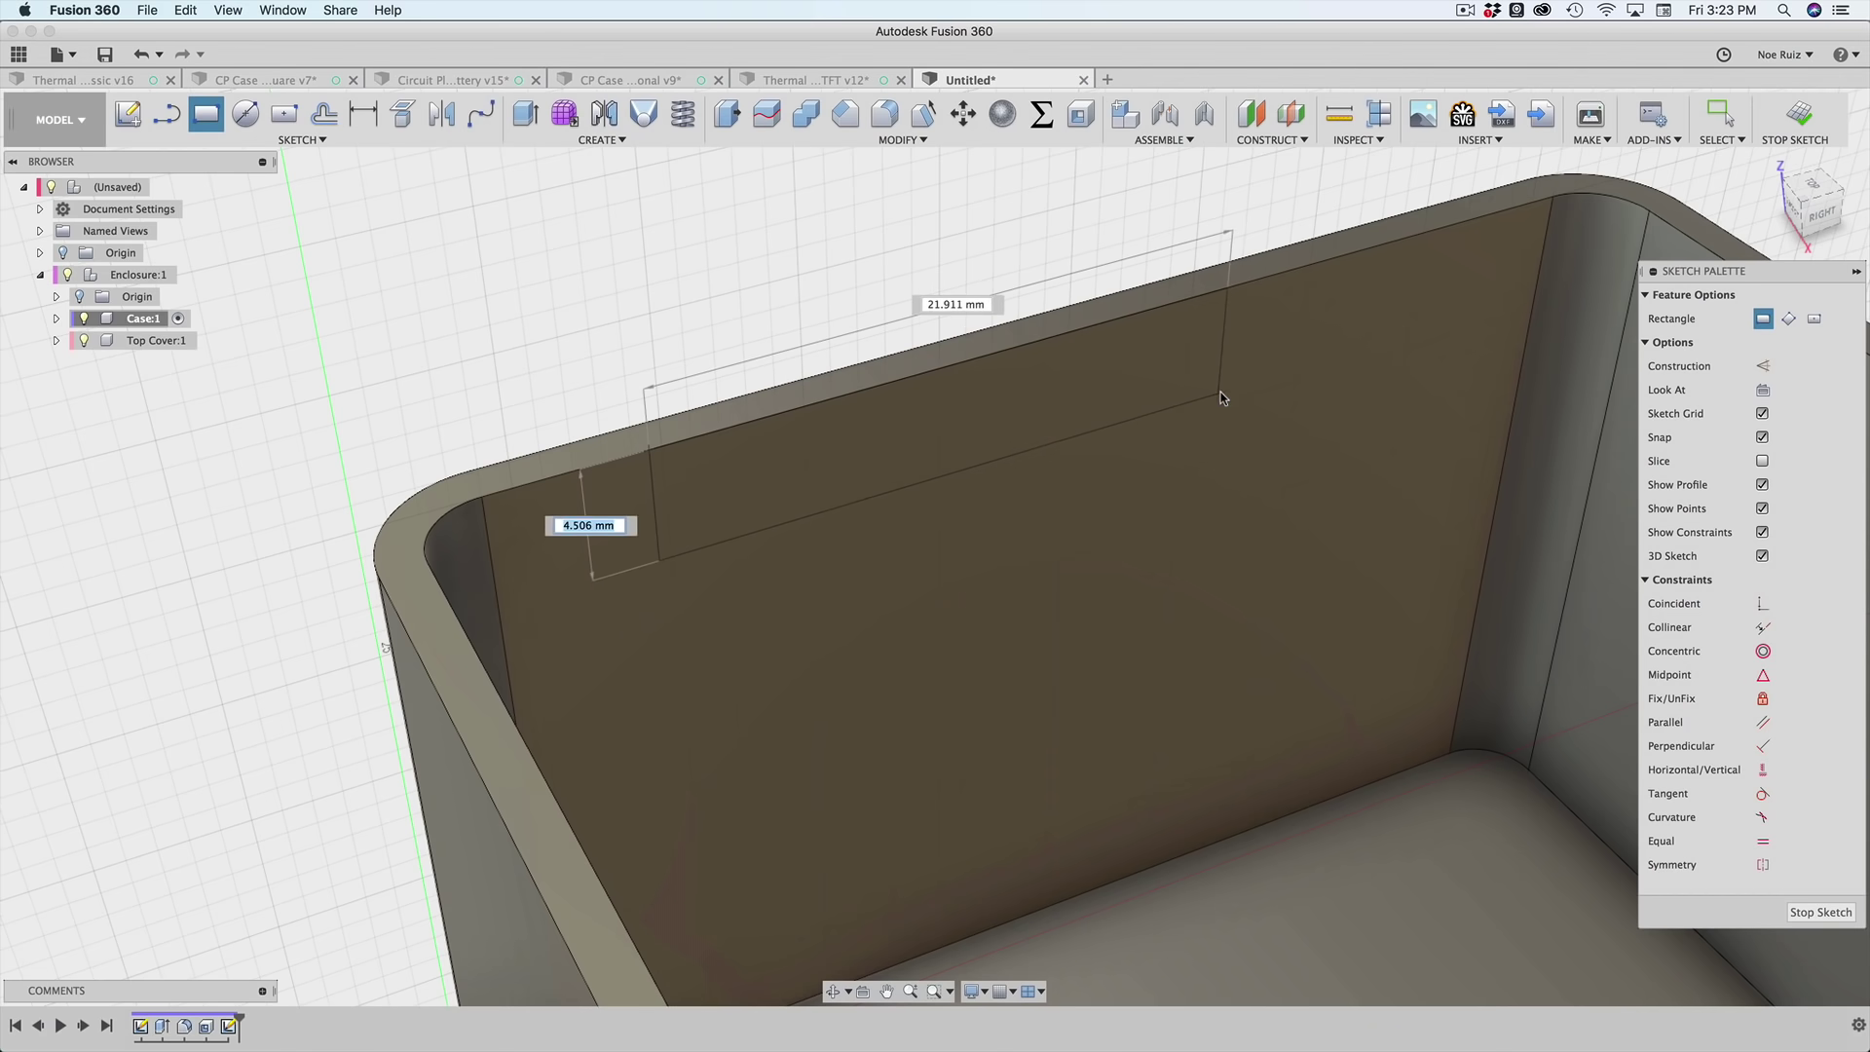
pyautogui.click(1233, 393)
pyautogui.scroll(-1, 1076, 438)
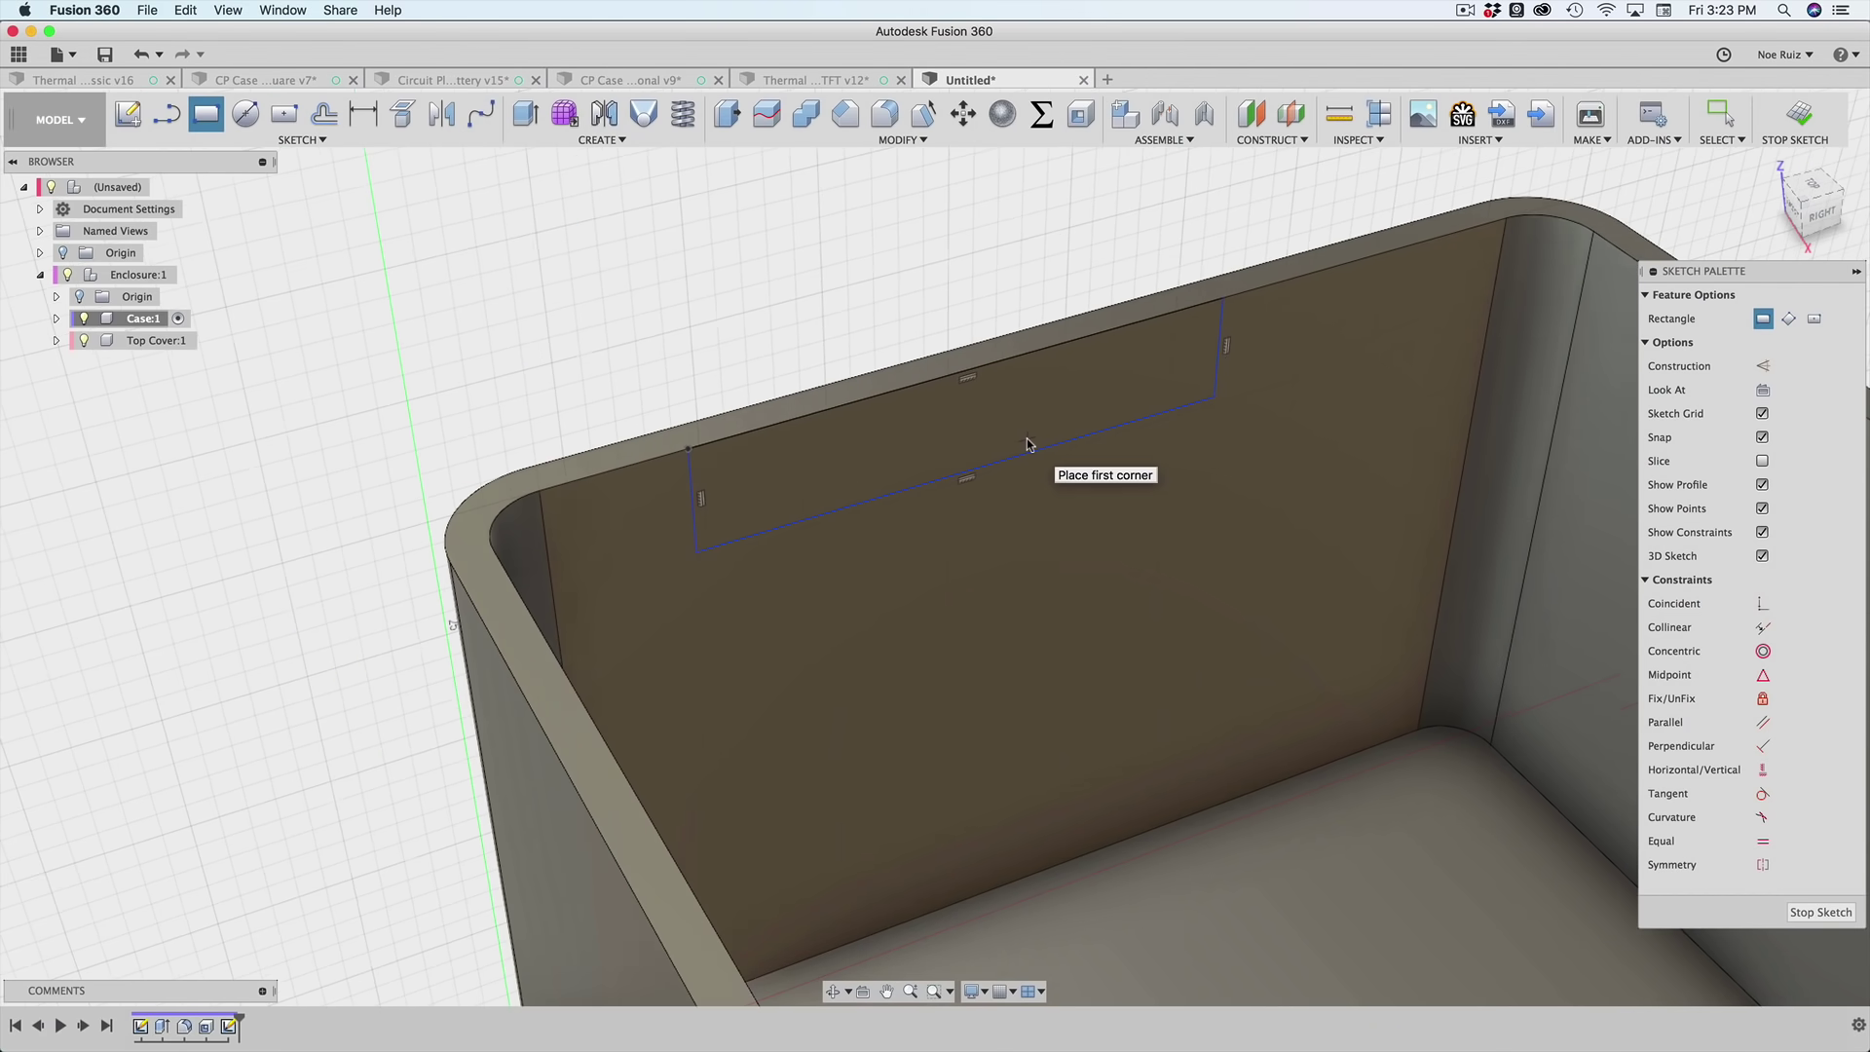
pyautogui.press('Escape')
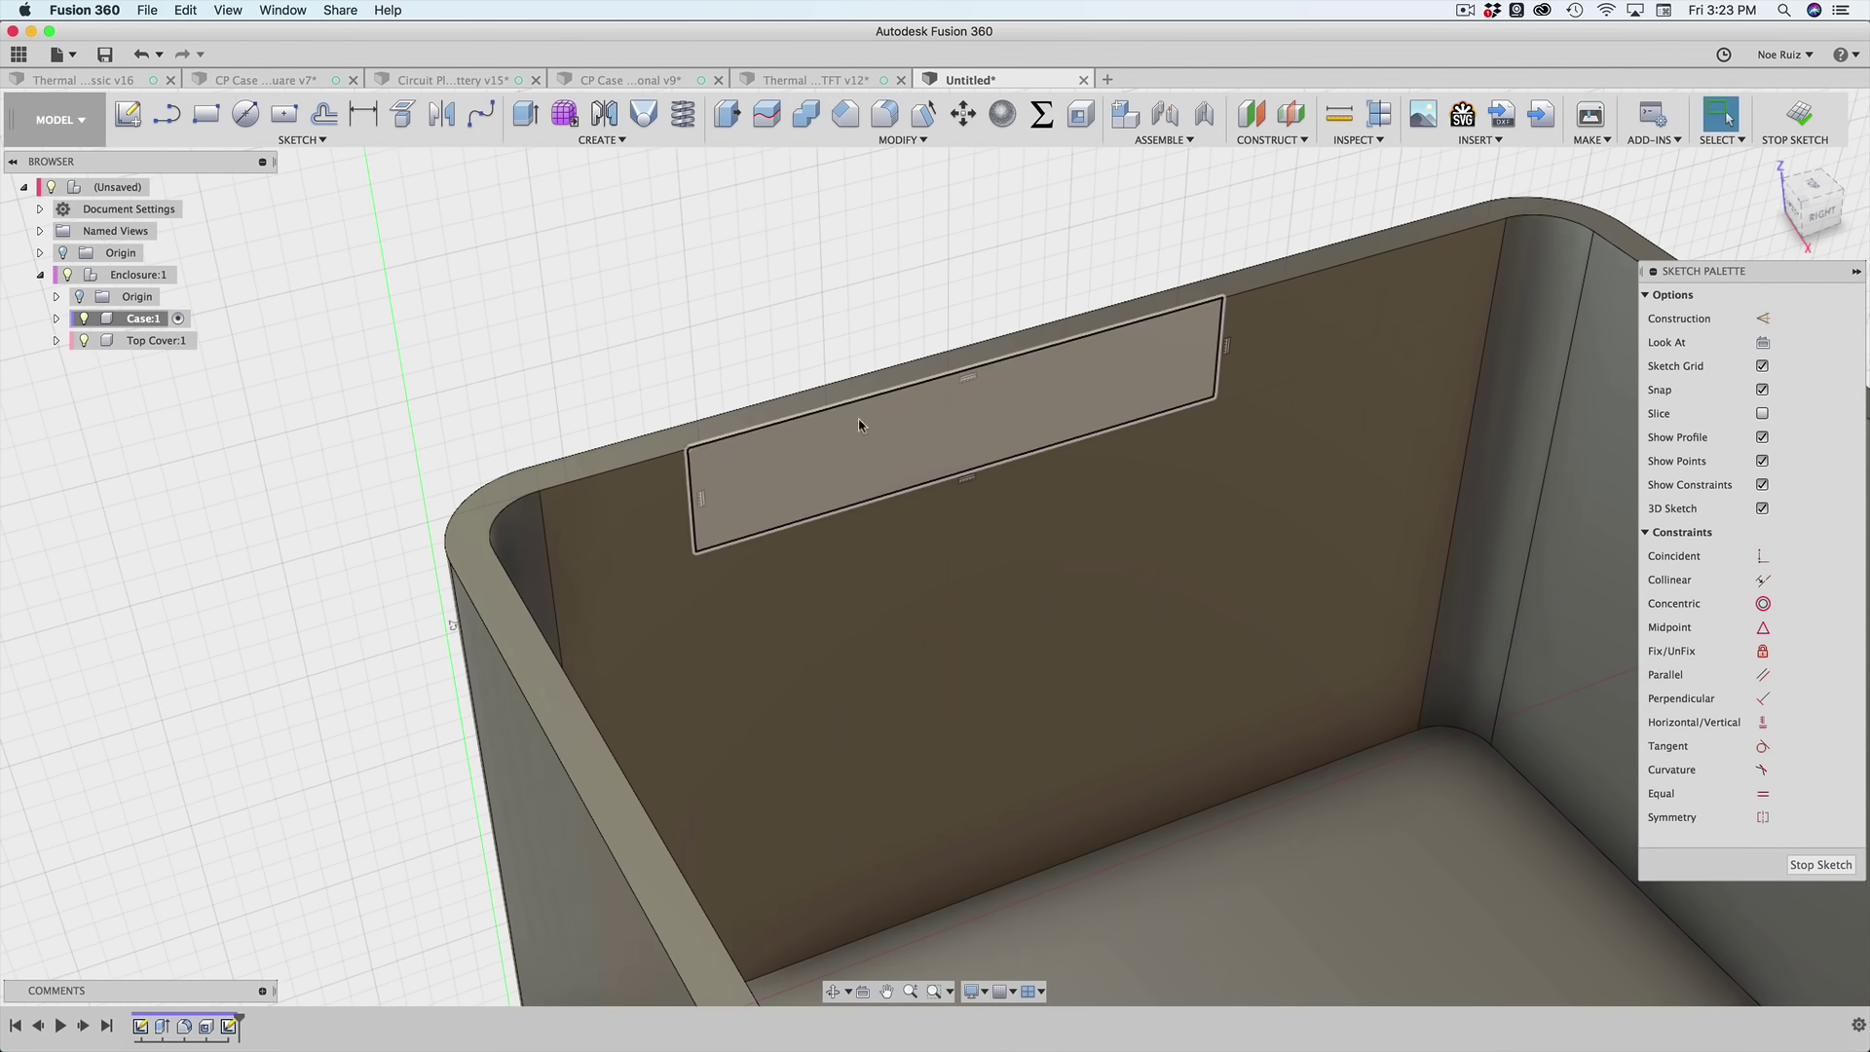
# - Examine how the rectangle's top line is constrained to the upper edge of the wall
pyautogui.click(735, 435)
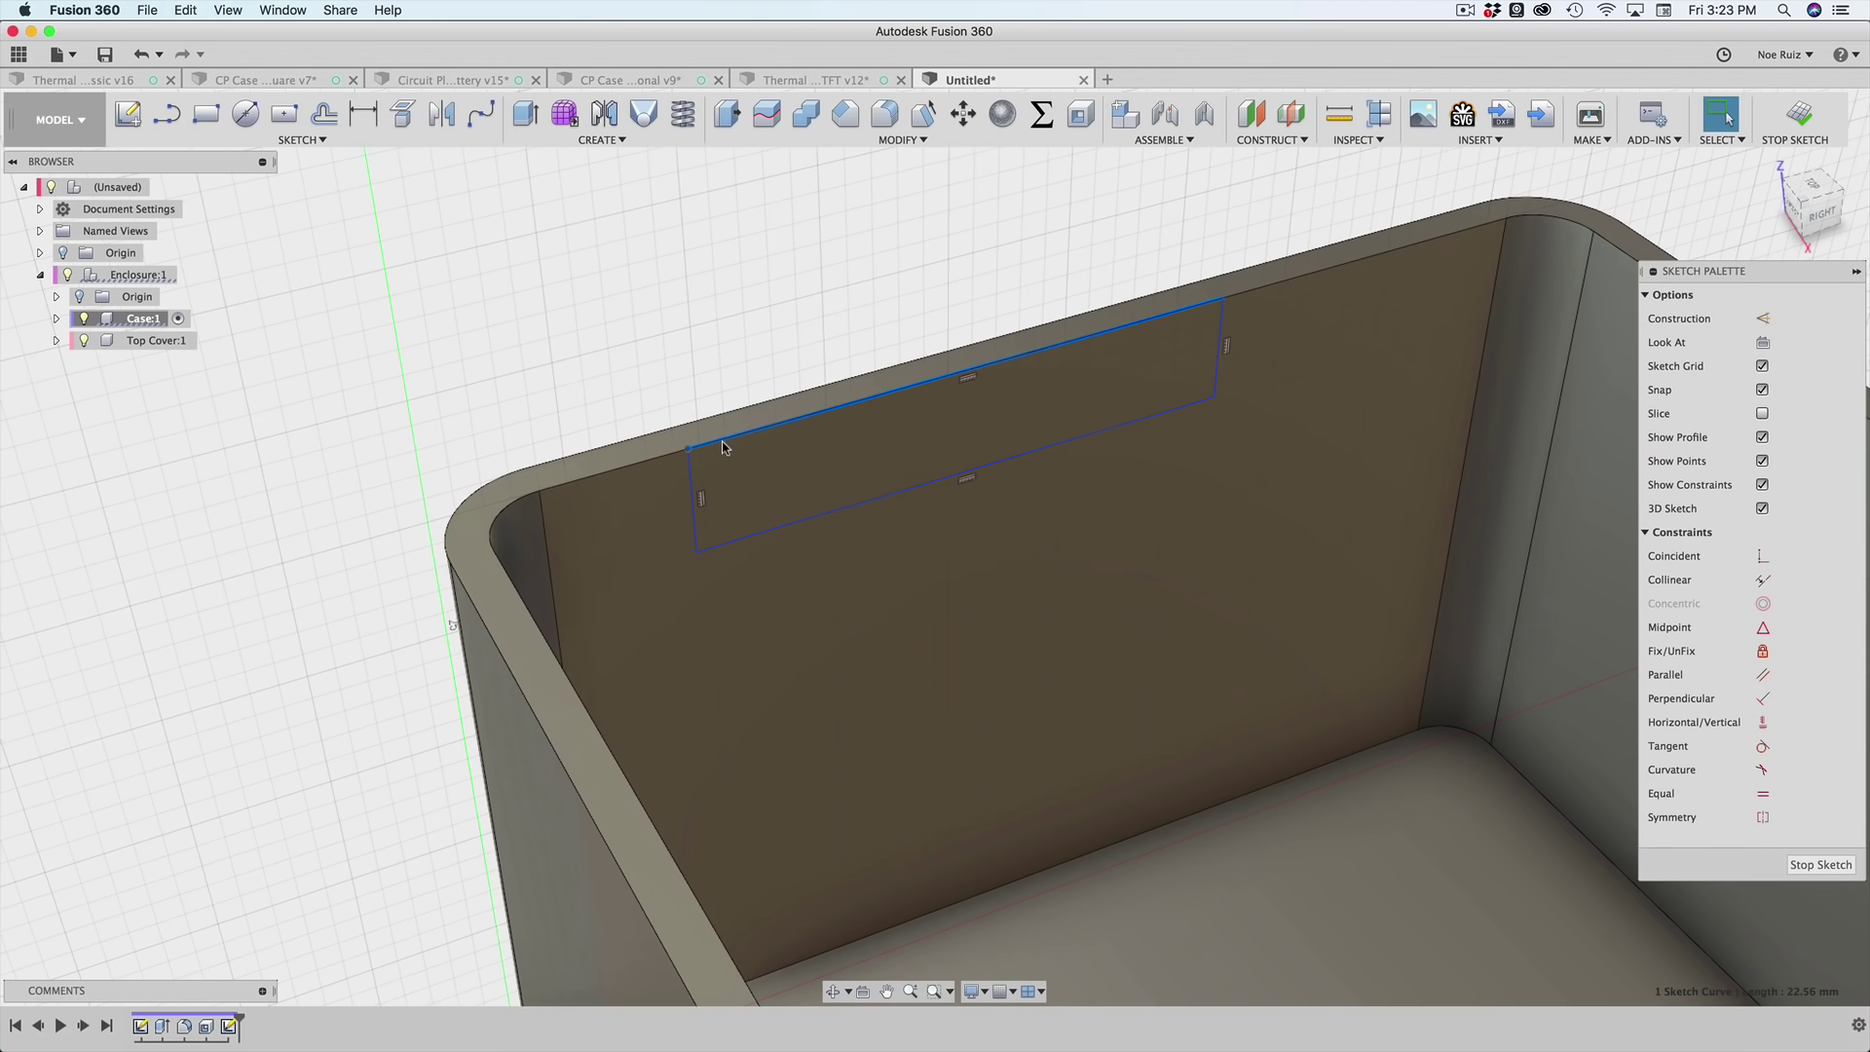
pyautogui.scroll(5, 725, 443)
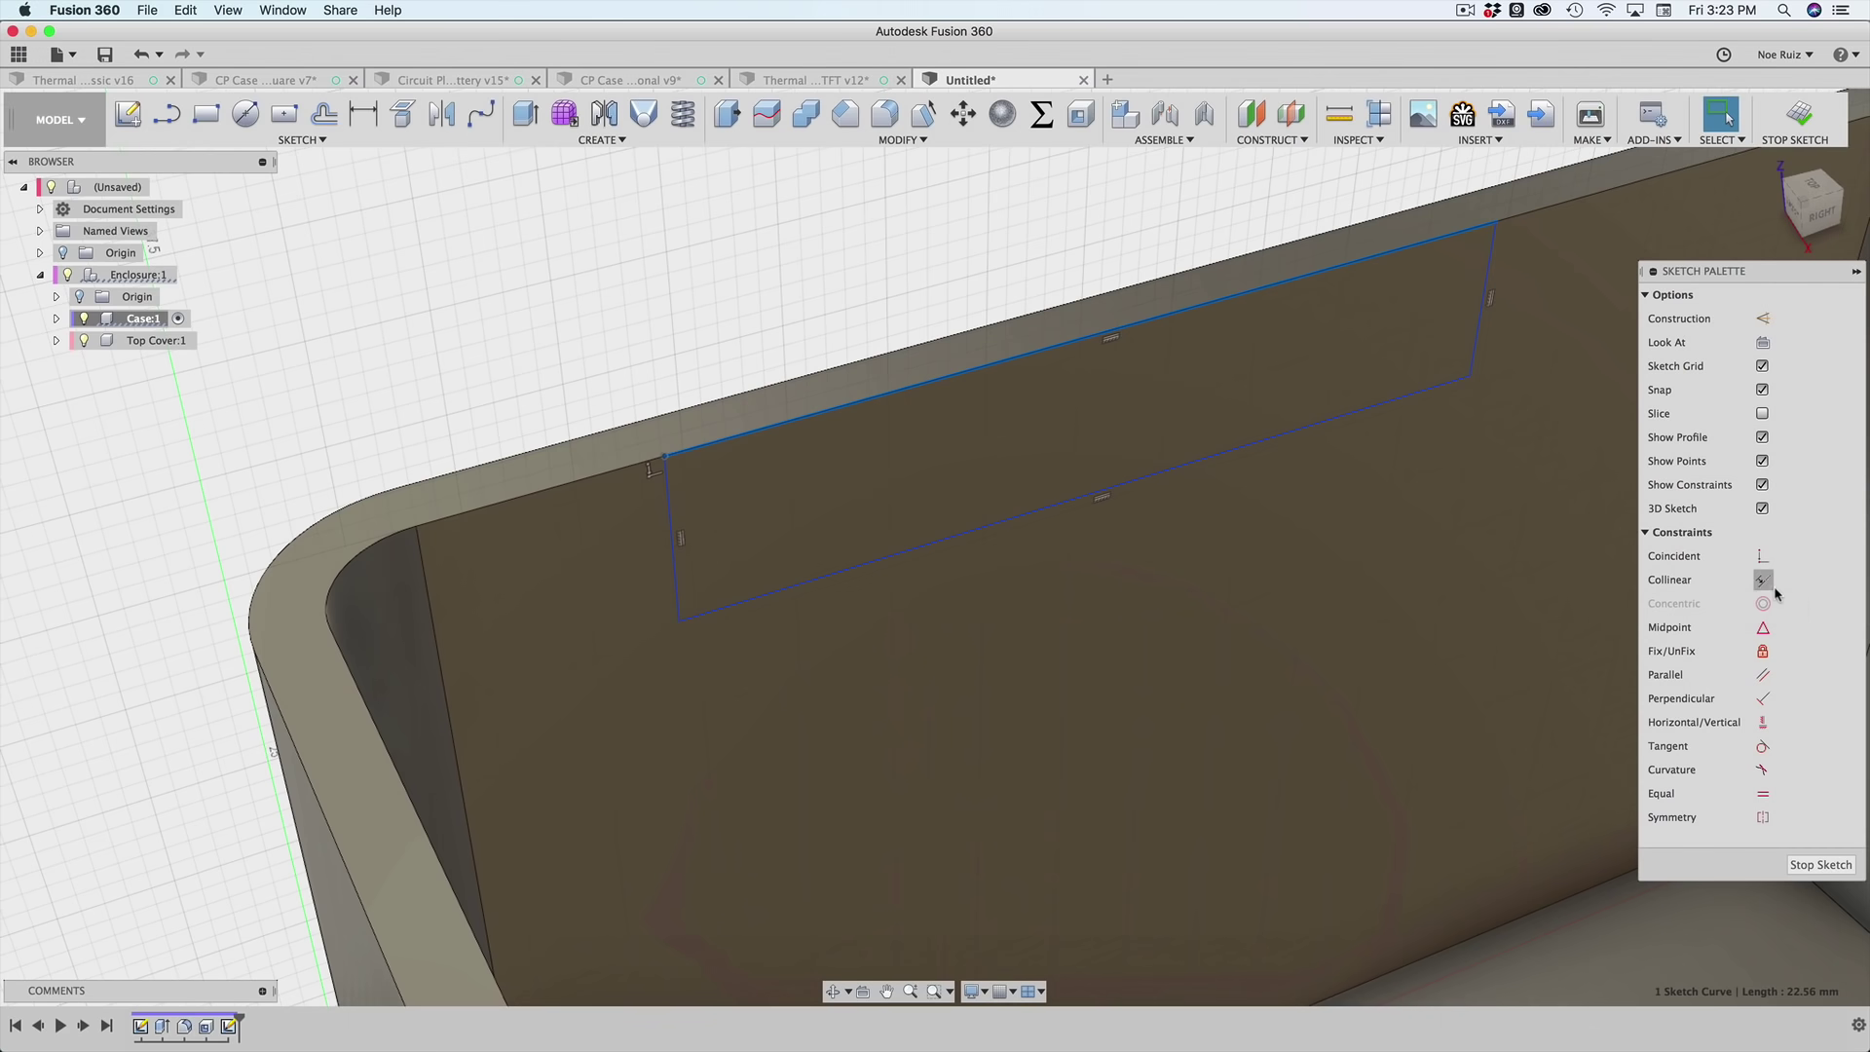
pyautogui.scroll(-4, 1045, 290)
pyautogui.moveTo(1045, 290); pyautogui.dragTo(1013, 386, button='middle')
pyautogui.click(985, 345)
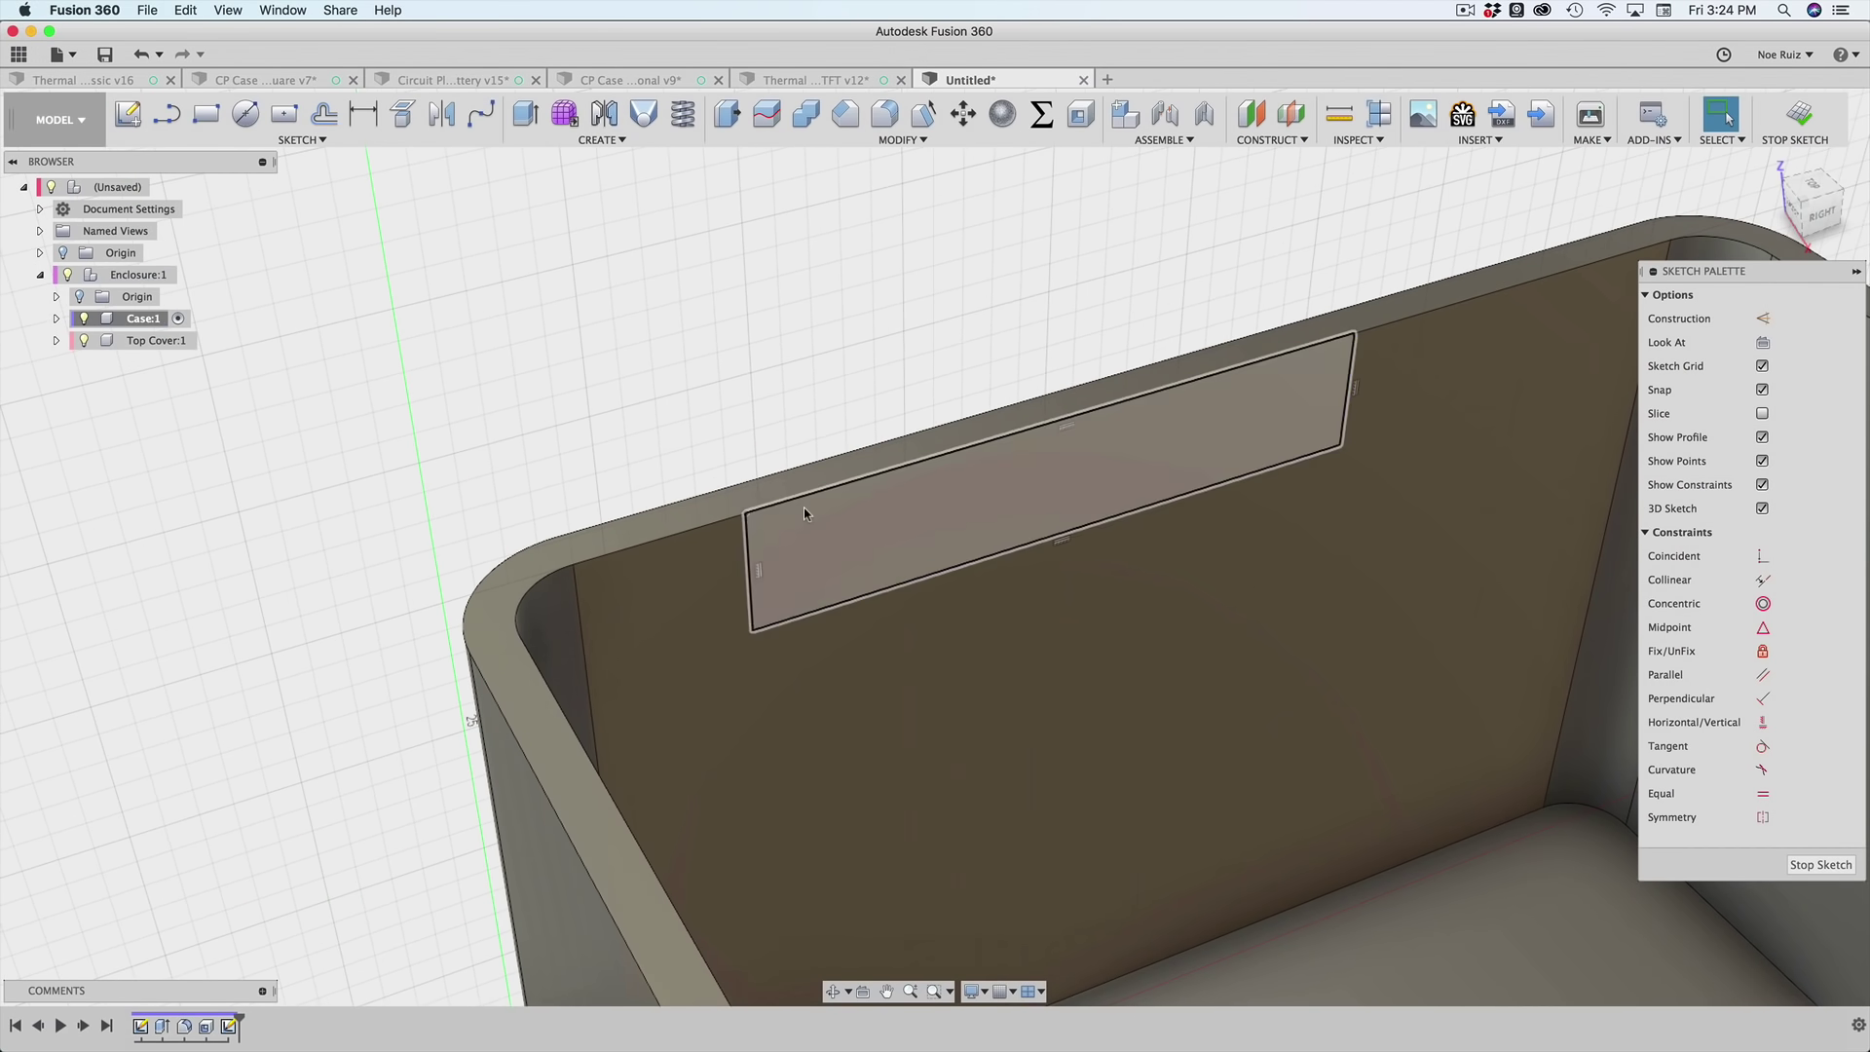
# - Move the rectangle's lower front corner inward and down the wall to make the rectangle narrower and taller
pyautogui.moveTo(753, 631)
pyautogui.mouseDown()
pyautogui.moveTo(856, 596)
pyautogui.moveTo(1077, 651)
pyautogui.moveTo(985, 480)
pyautogui.moveTo(1400, 597)
pyautogui.moveTo(1023, 969)
pyautogui.moveTo(978, 569)
pyautogui.moveTo(986, 757)
pyautogui.moveTo(1254, 524)
pyautogui.moveTo(732, 646)
pyautogui.moveTo(721, 297)
pyautogui.moveTo(422, 511)
pyautogui.moveTo(882, 819)
pyautogui.moveTo(835, 769)
pyautogui.moveTo(828, 719)
pyautogui.mouseUp()
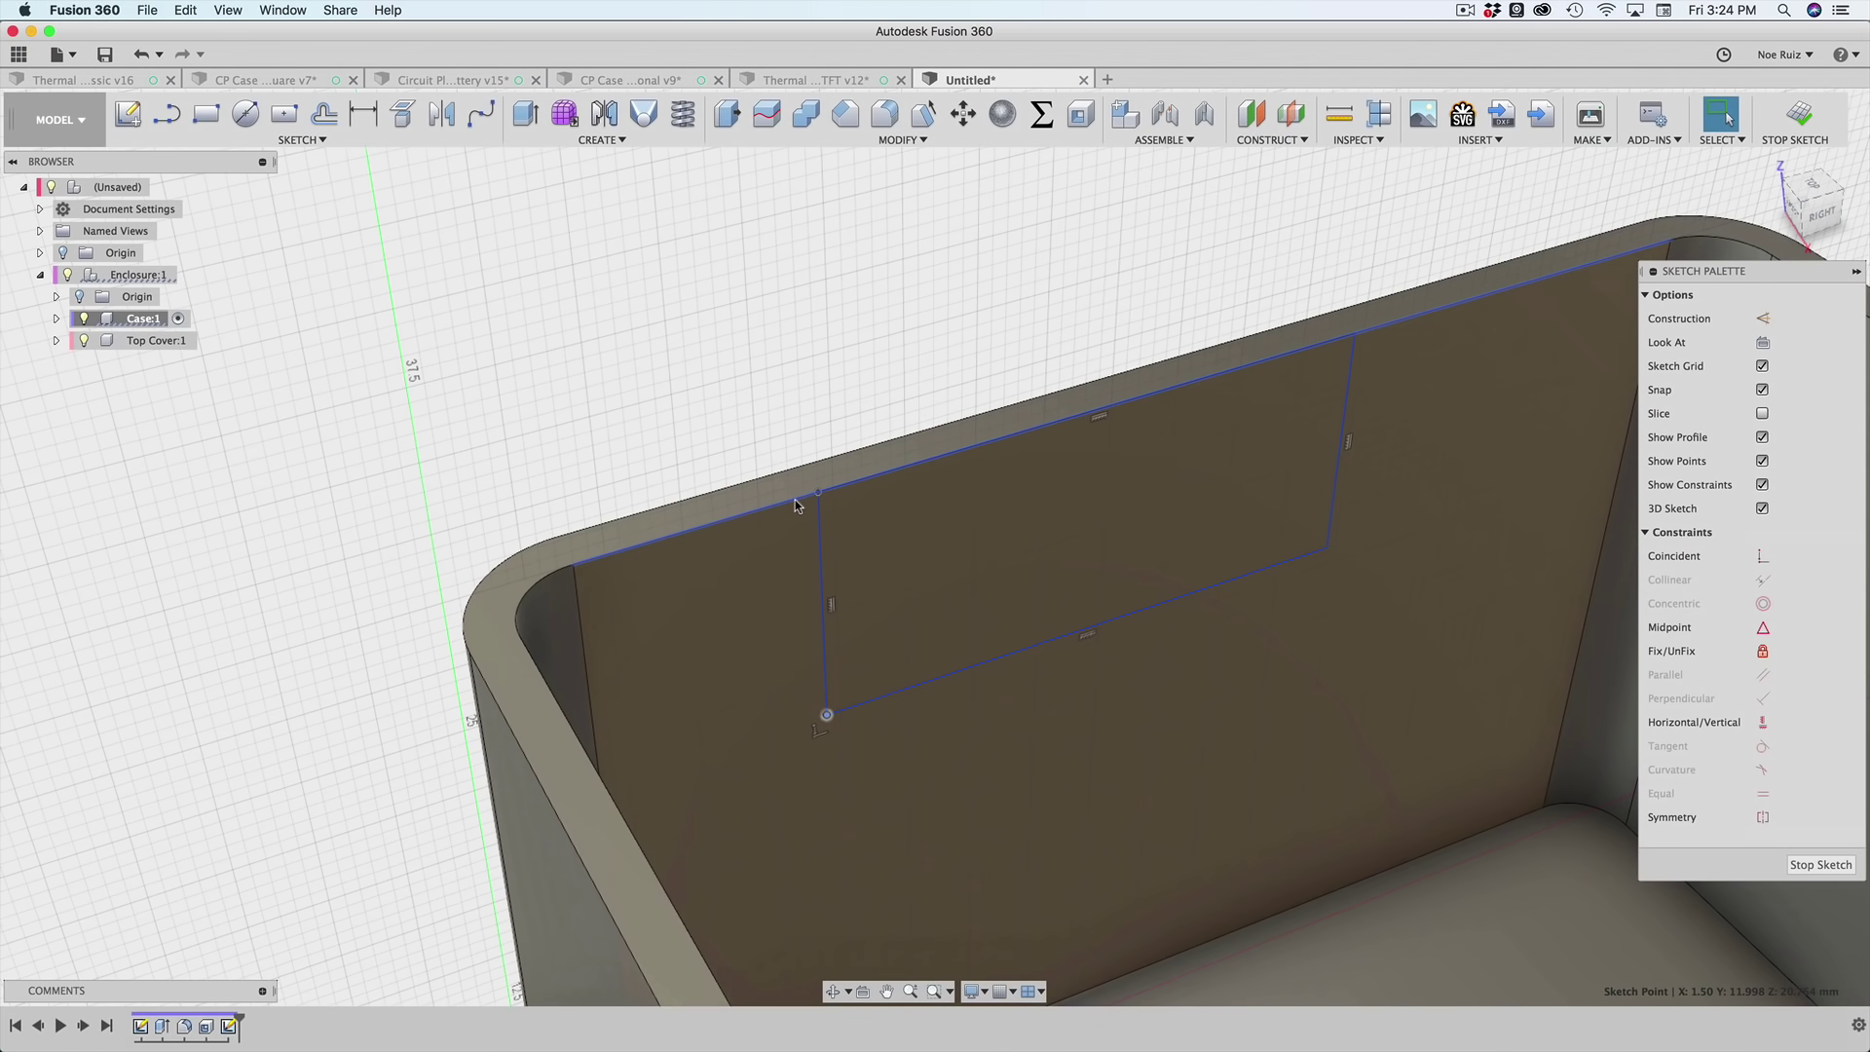
pyautogui.click(842, 492)
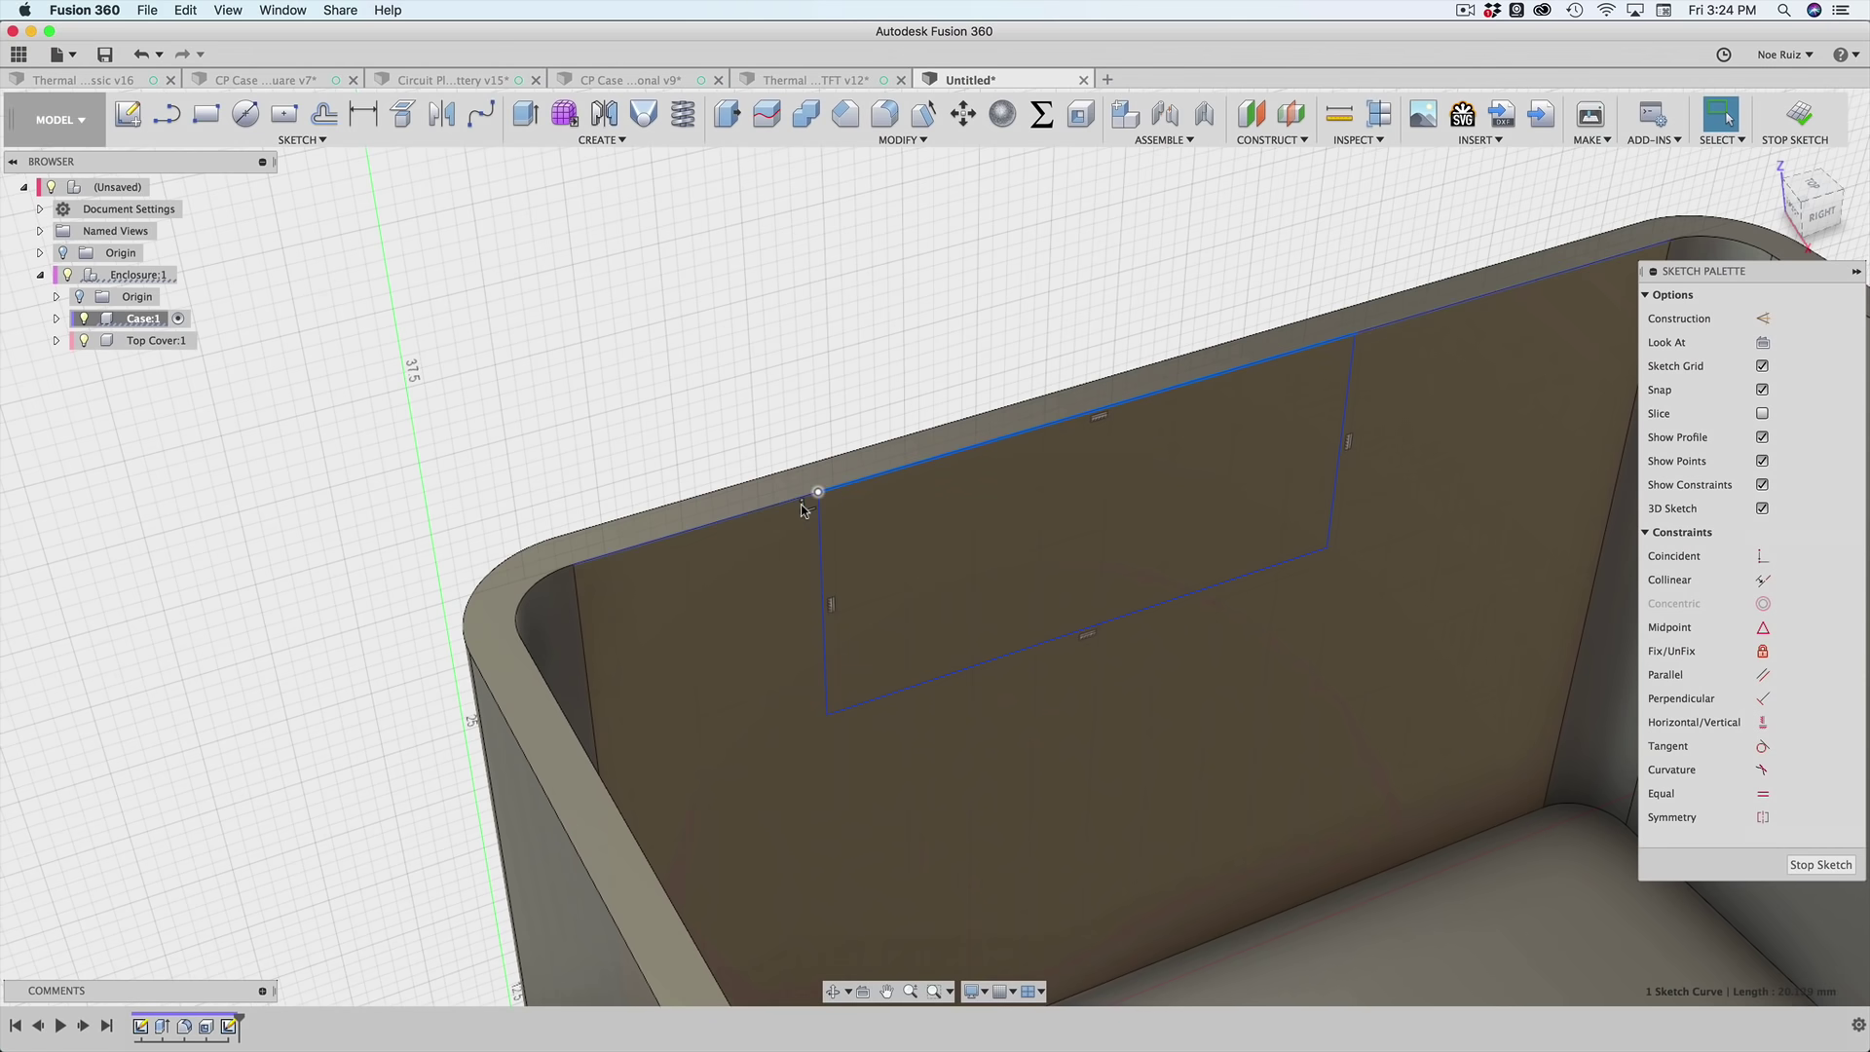
pyautogui.scroll(3, 813, 490)
pyautogui.scroll(-3, 806, 376)
pyautogui.click(801, 401)
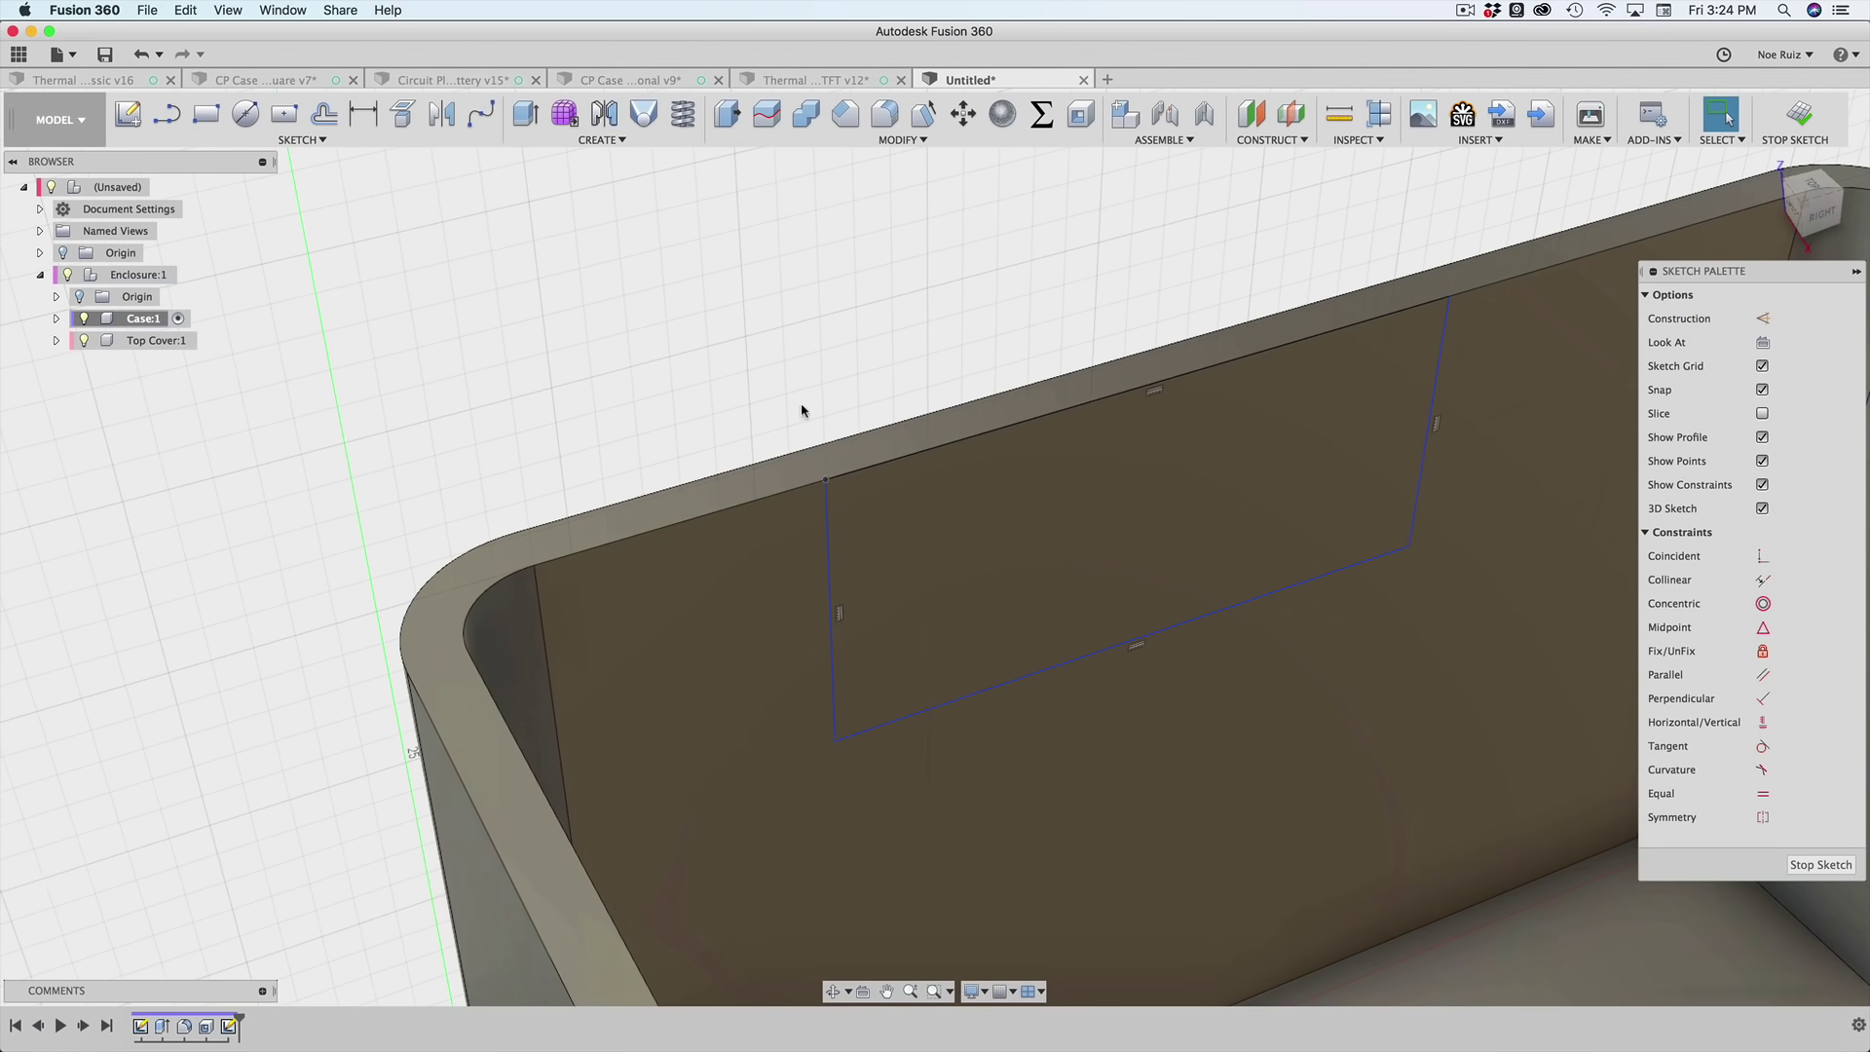
# - Inspect the constraint at the rectangle's upper corner that ties it to the wall's top edge
pyautogui.scroll(3, 804, 443)
pyautogui.click(896, 512)
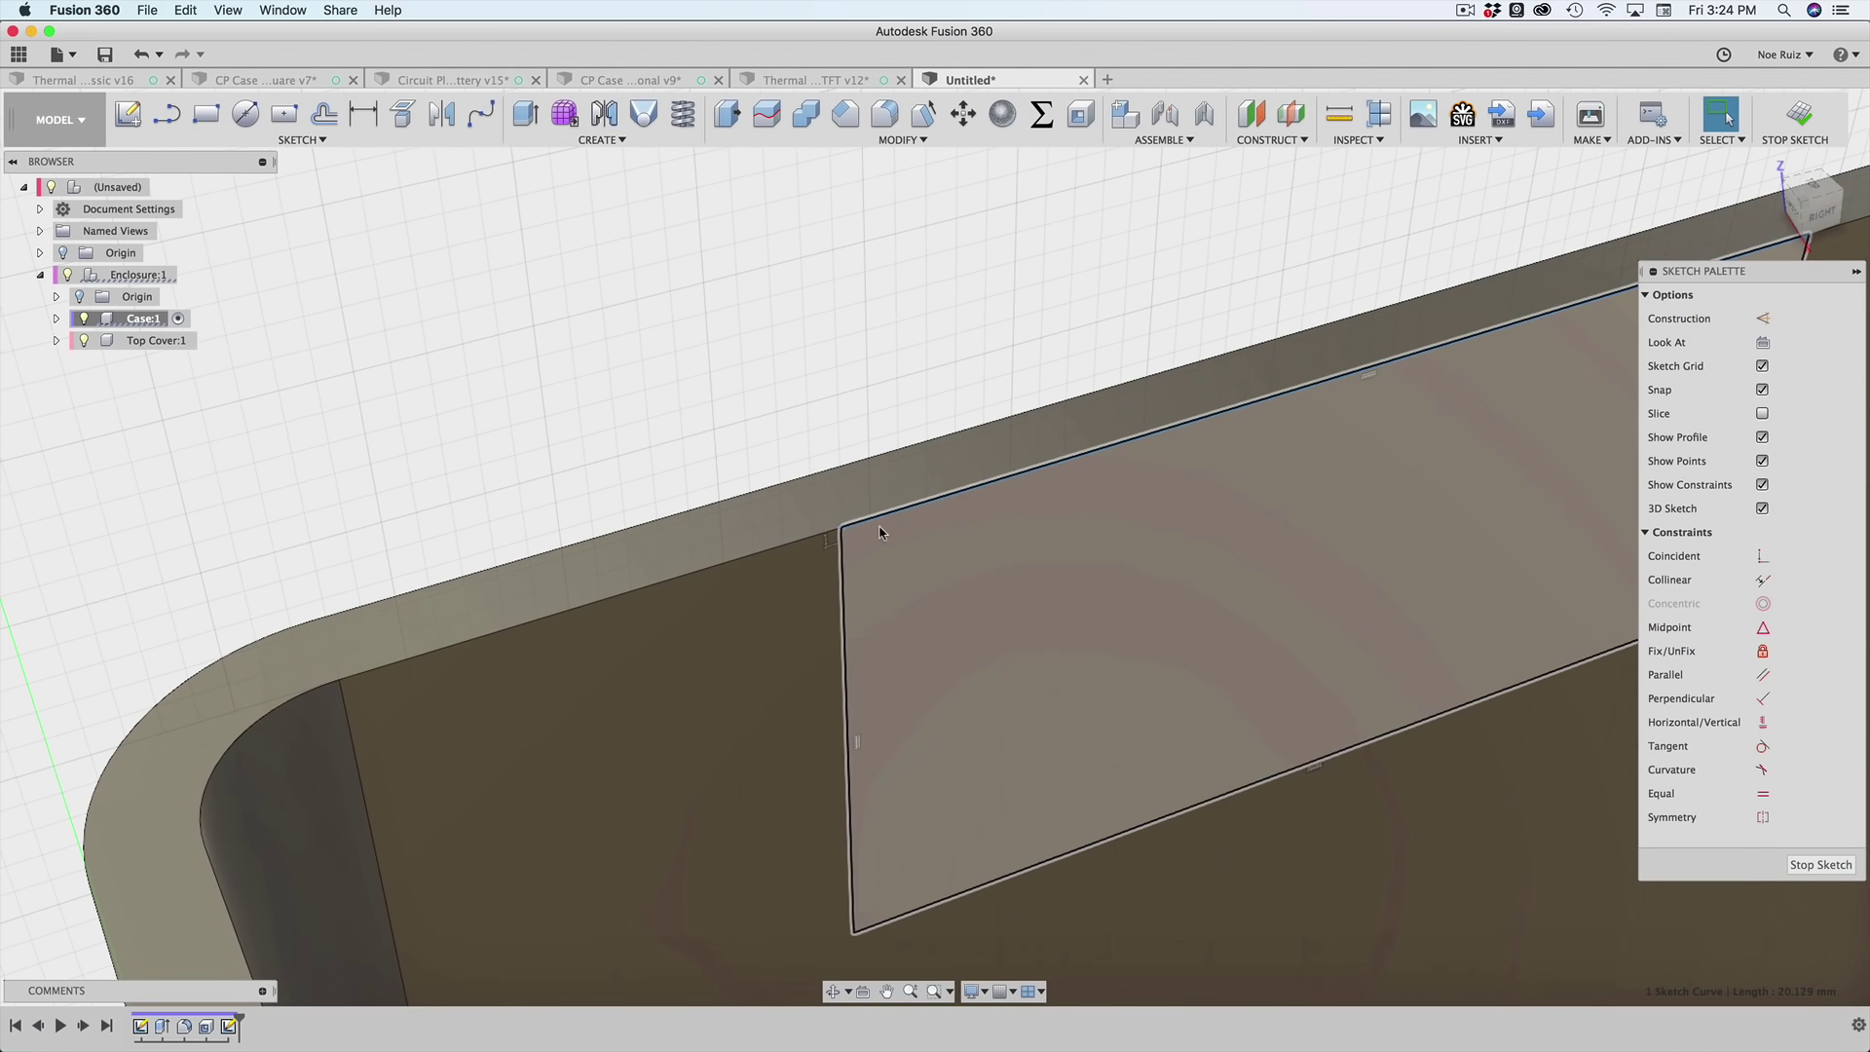
pyautogui.click(829, 543)
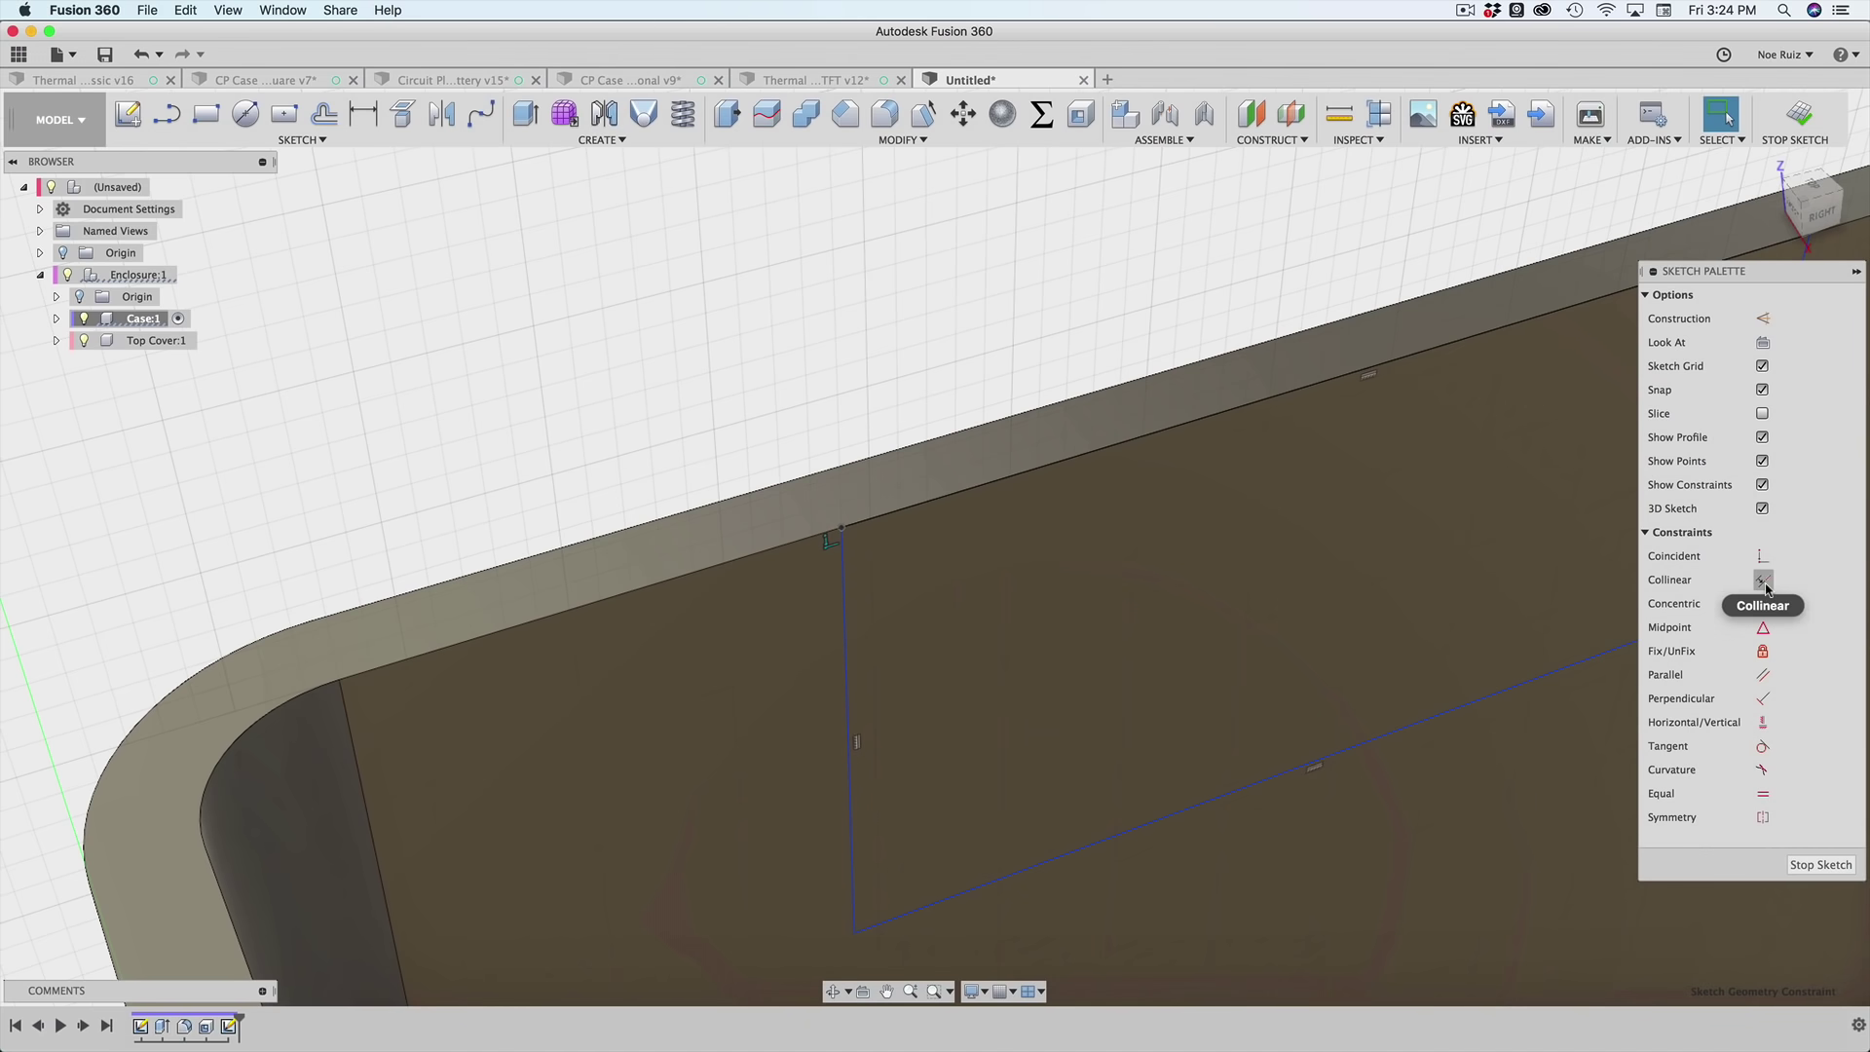
pyautogui.scroll(-3, 886, 497)
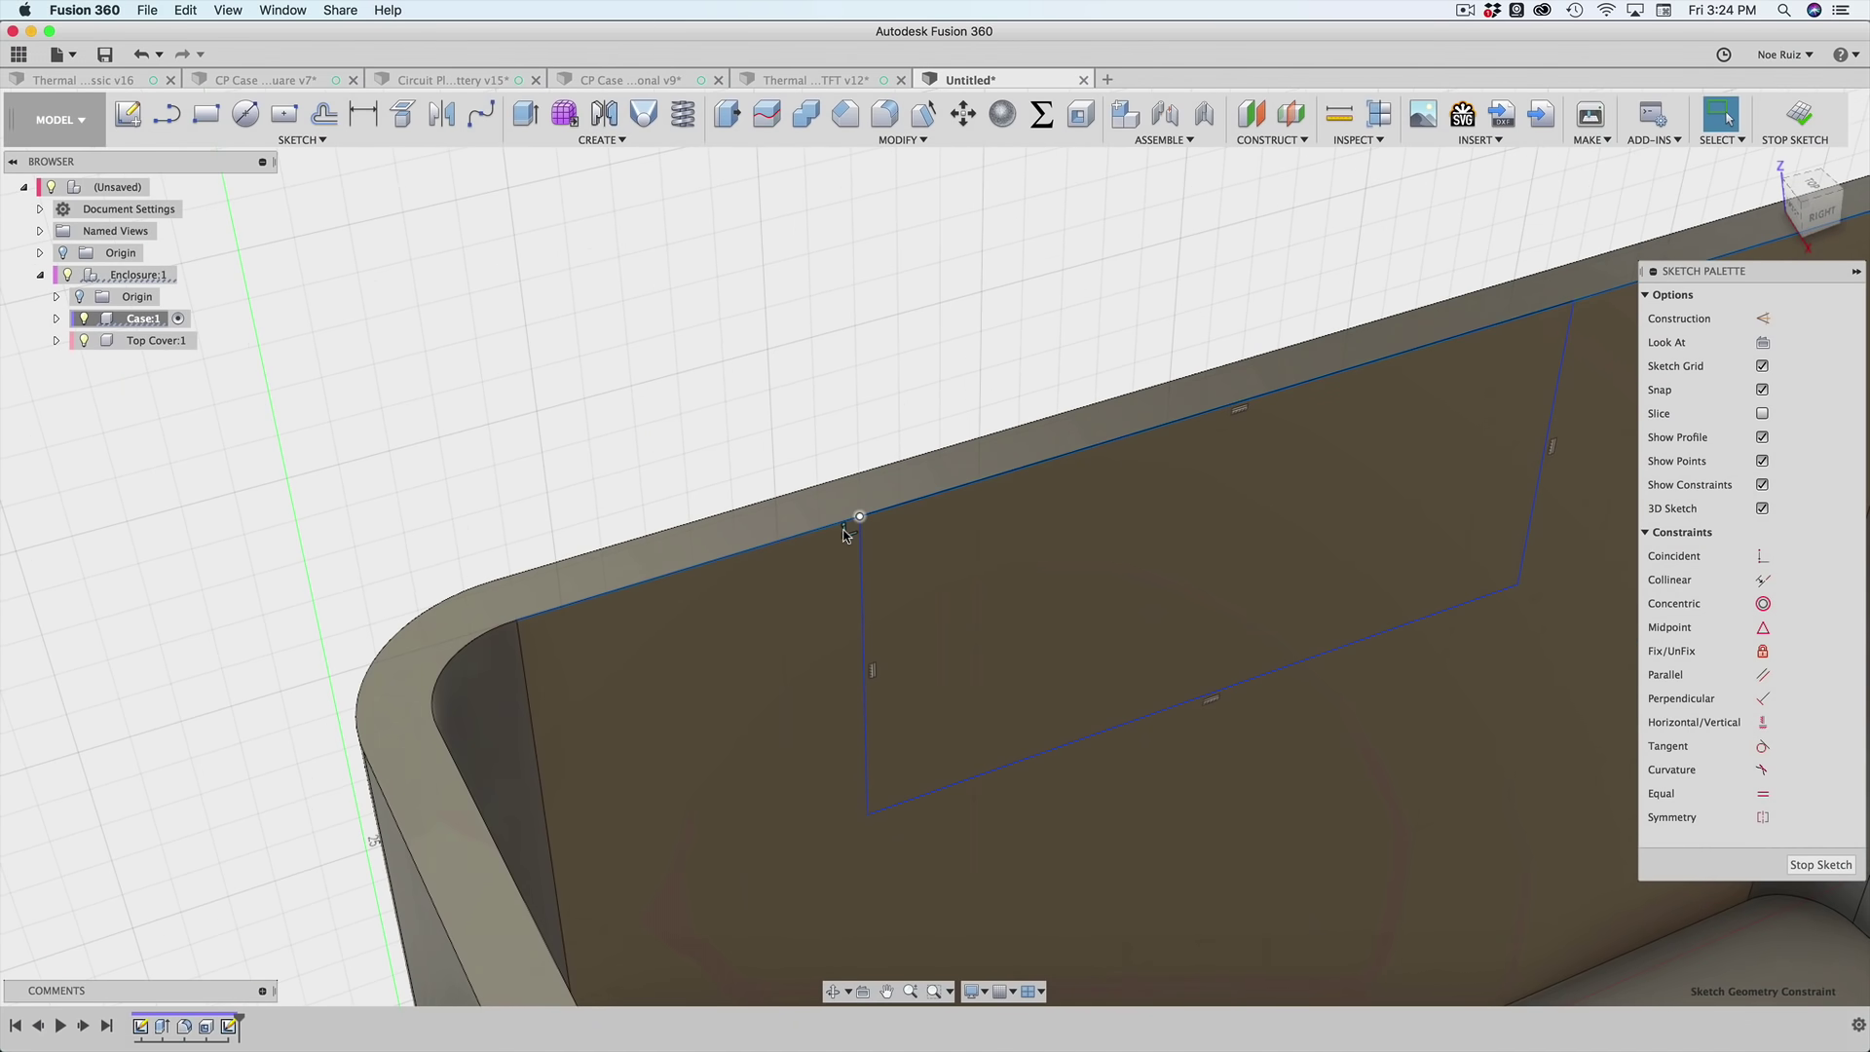
# - Slide the rectangle's front vertical side along the wall's top edge to test how the coincident corner behaves
pyautogui.scroll(3, 847, 526)
pyautogui.scroll(-5, 847, 488)
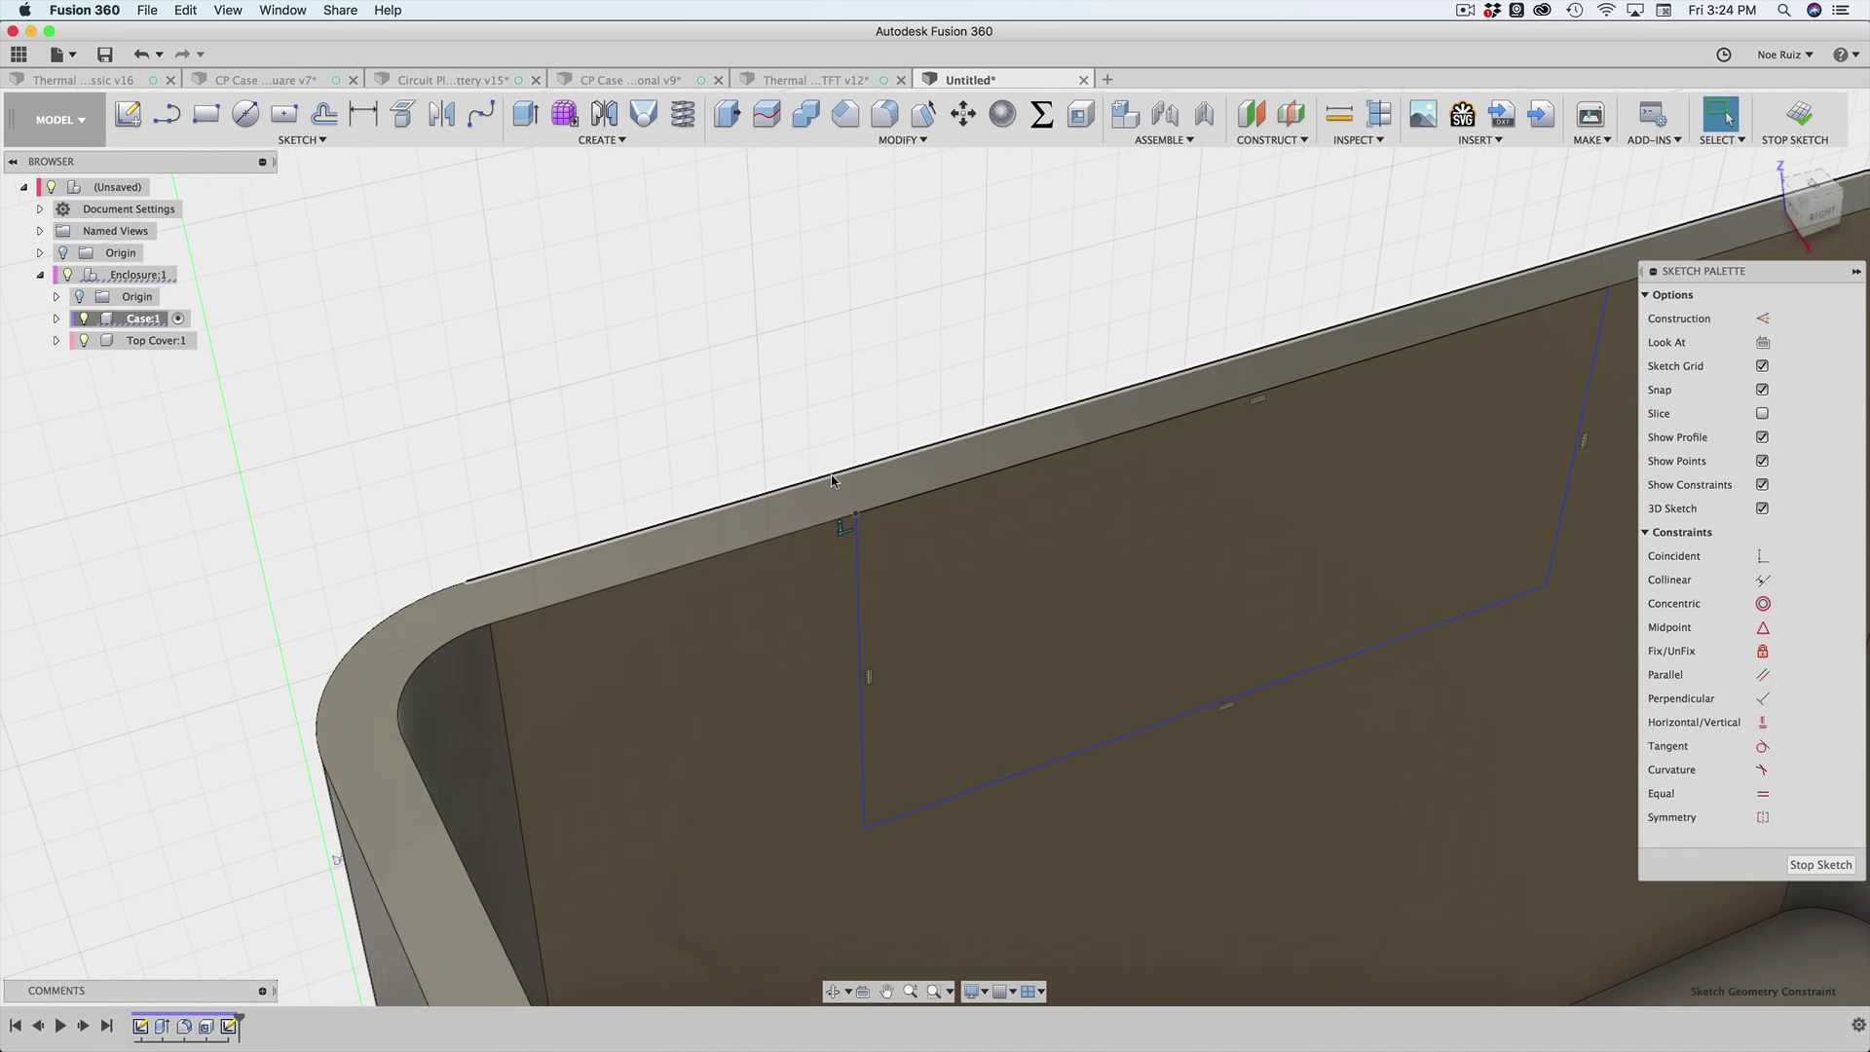
pyautogui.scroll(4, 744, 399)
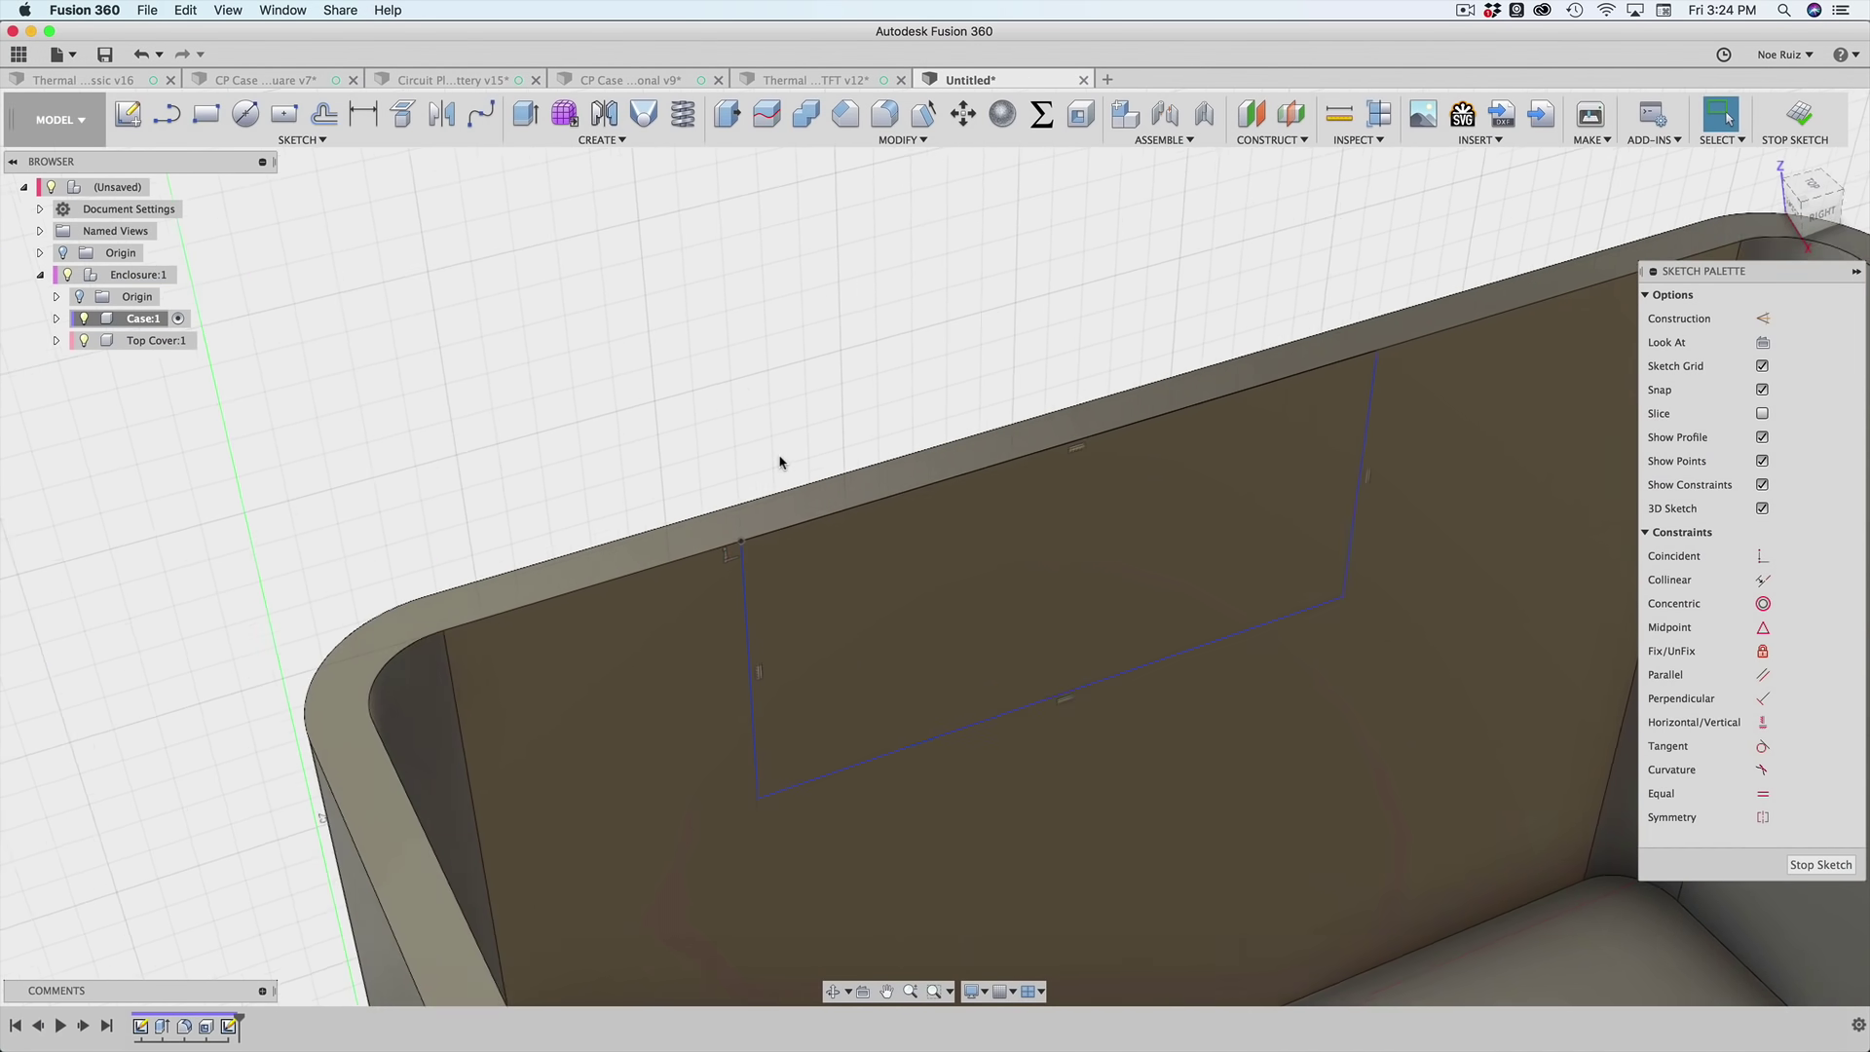
pyautogui.scroll(-2, 771, 504)
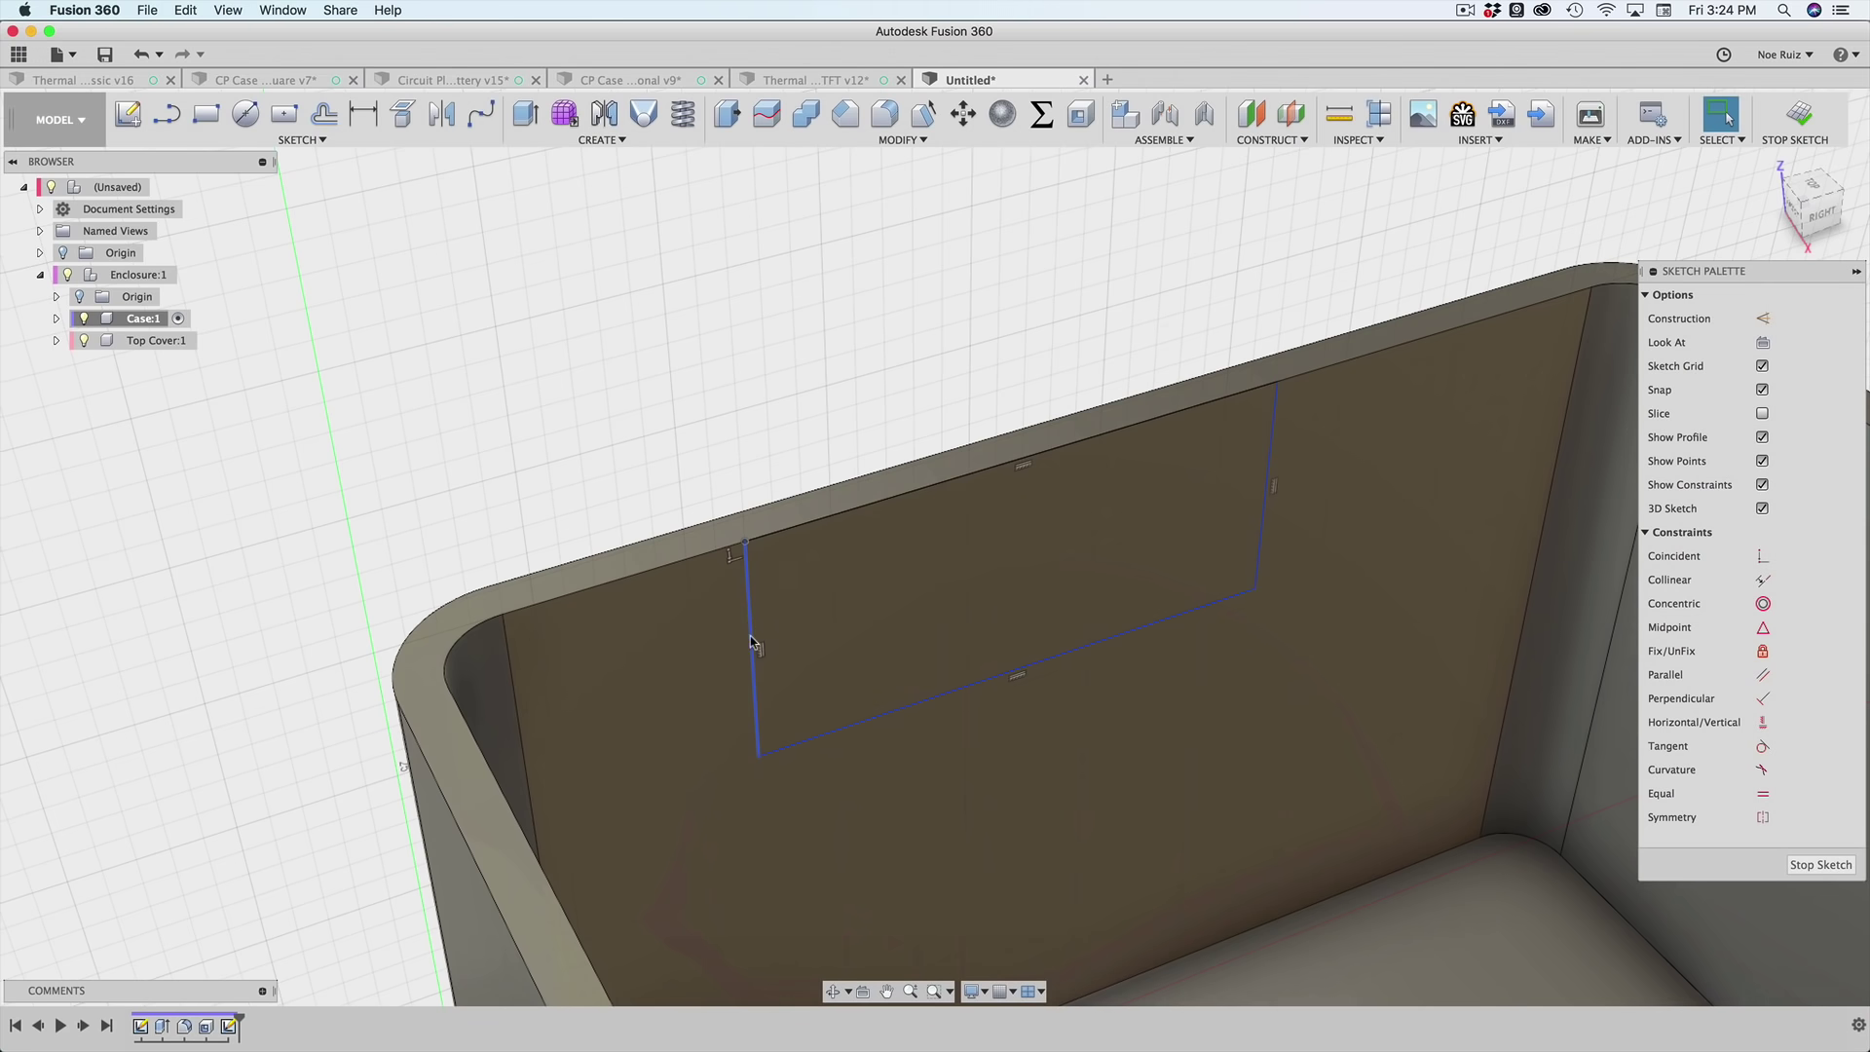
pyautogui.moveTo(750, 635); pyautogui.dragTo(852, 676)
# - Dimension the rectangle's front vertical side and set the height to shell*2
pyautogui.moveTo(752, 637); pyautogui.dragTo(779, 635)
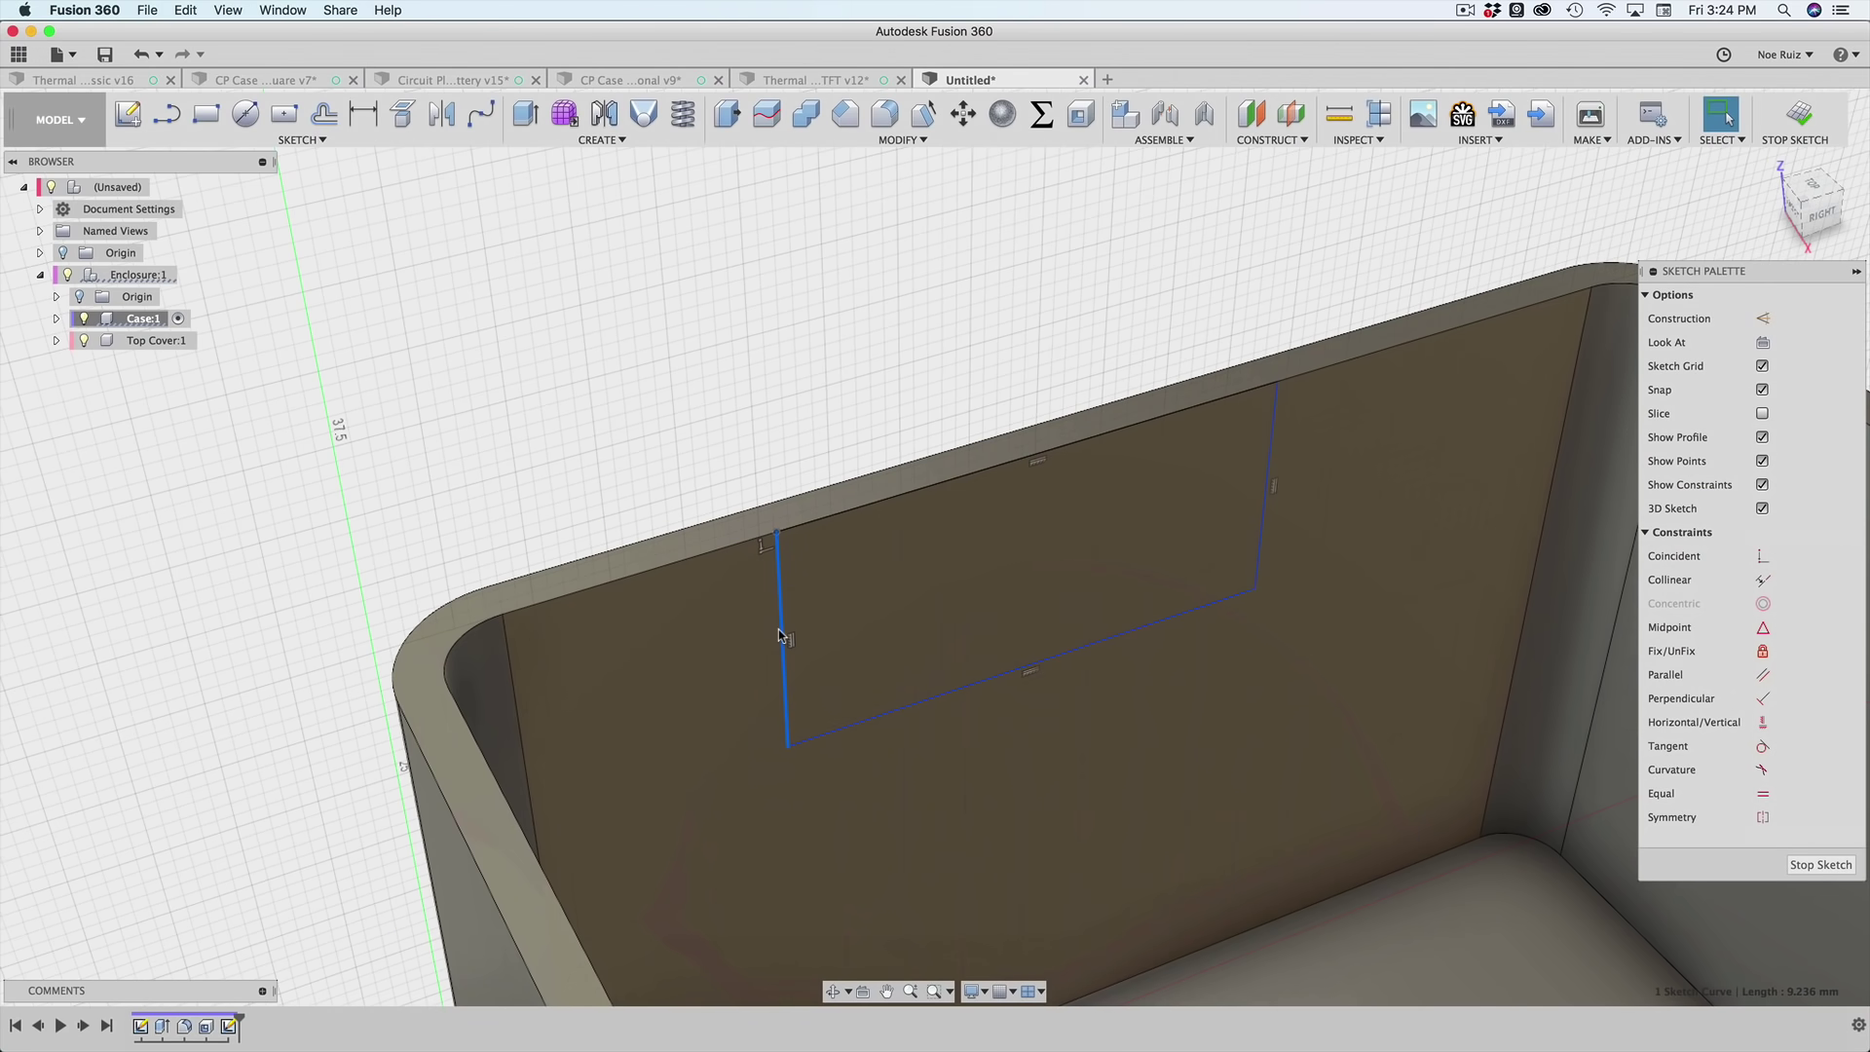
pyautogui.press('d')
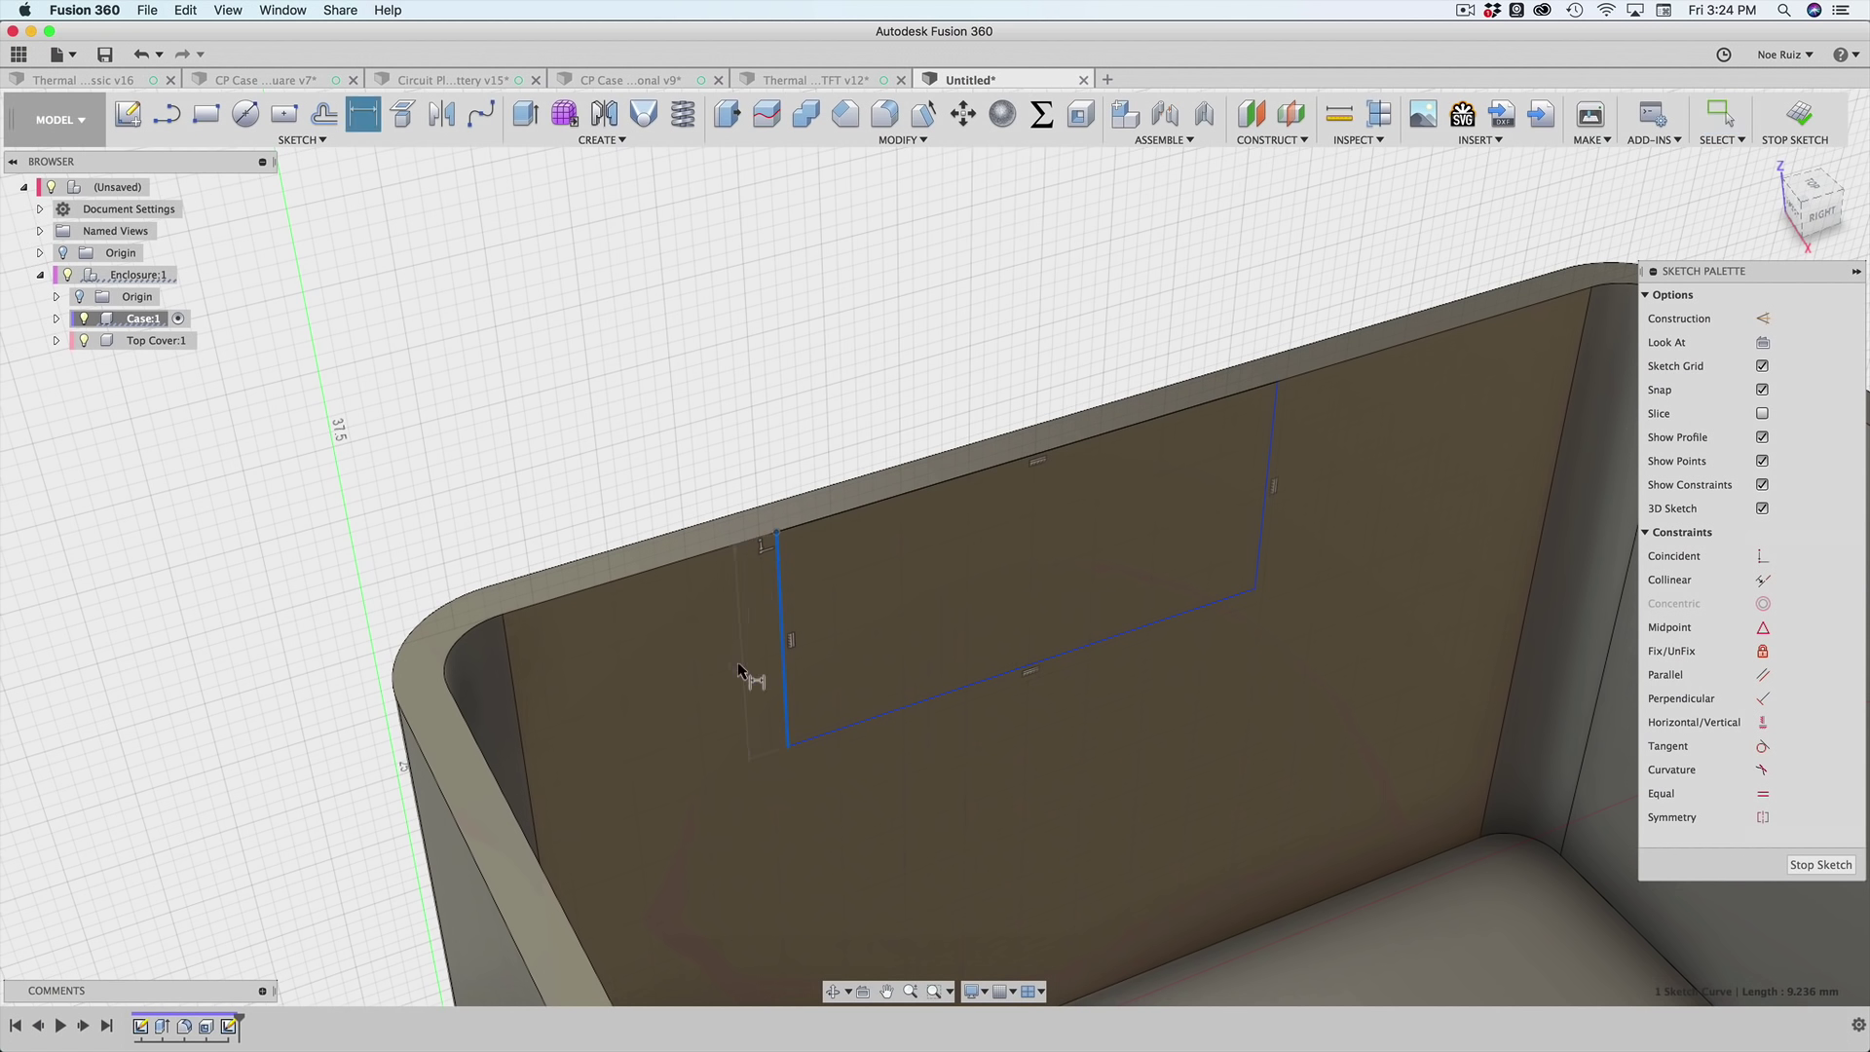
pyautogui.click(662, 677)
pyautogui.click(672, 672)
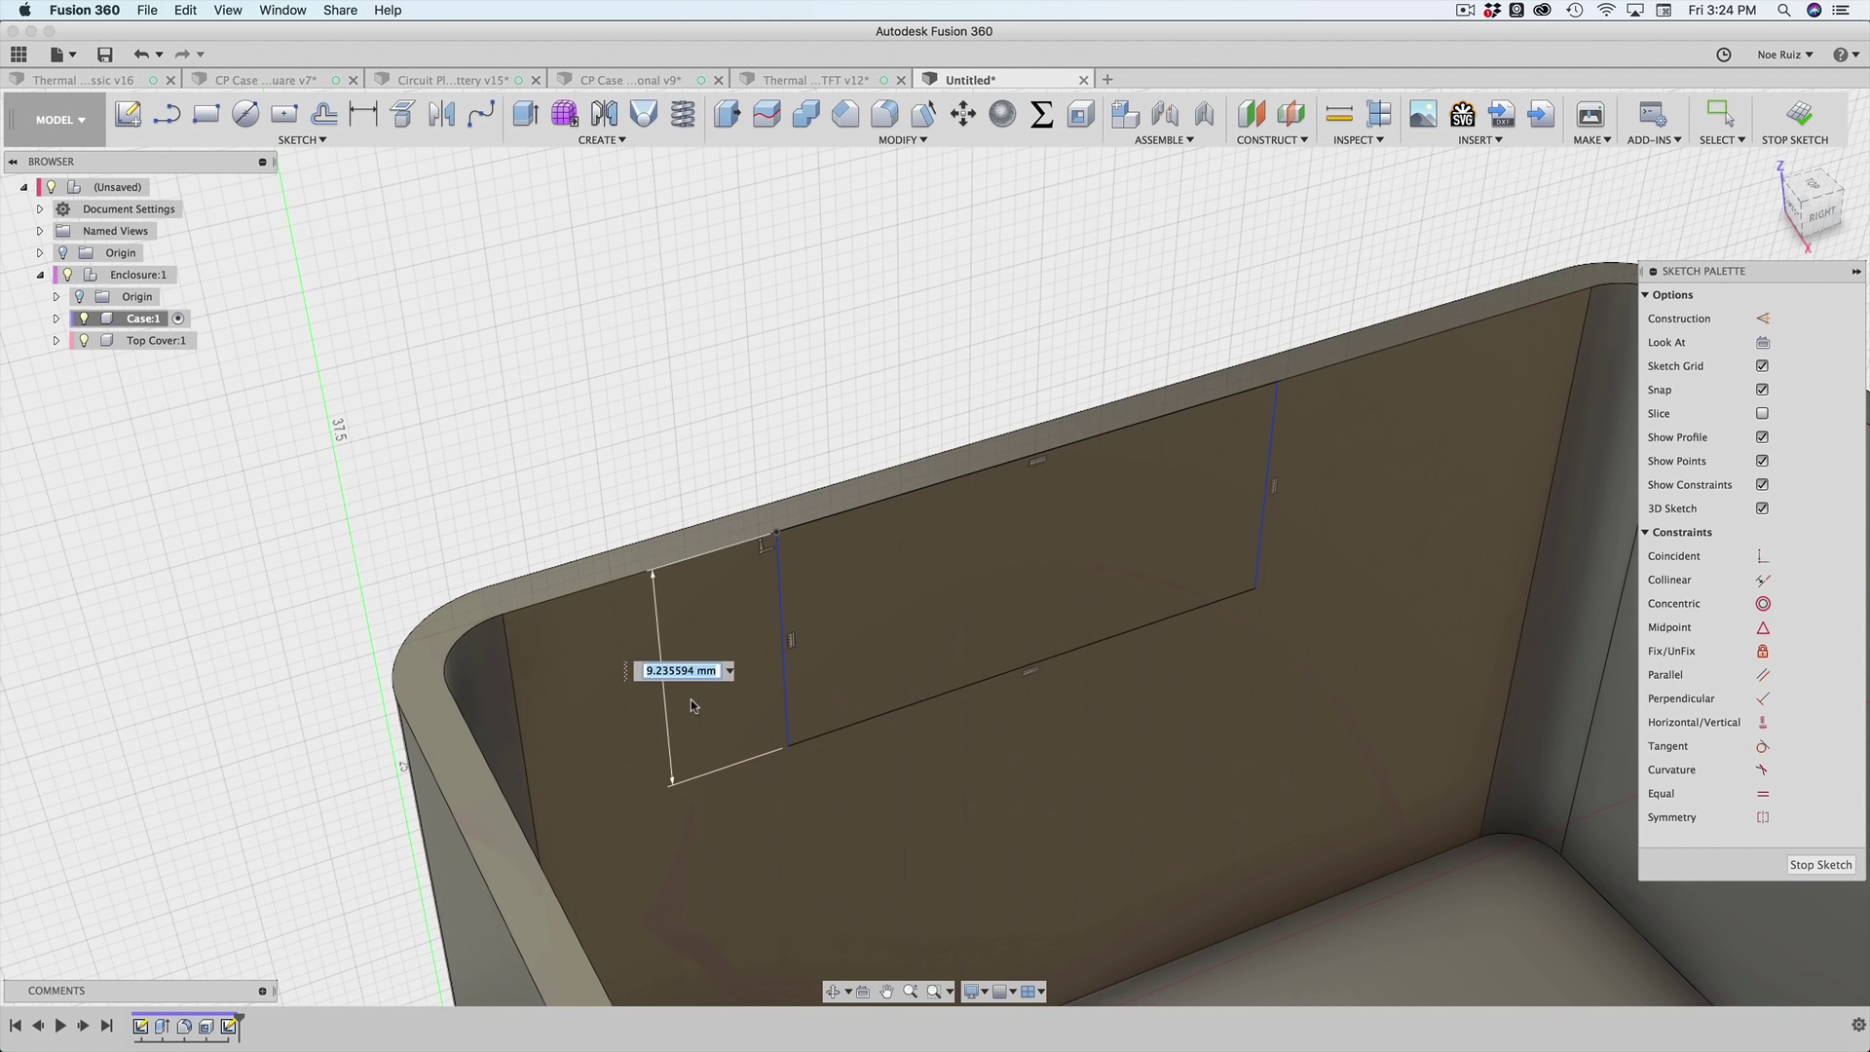
pyautogui.write('shell')
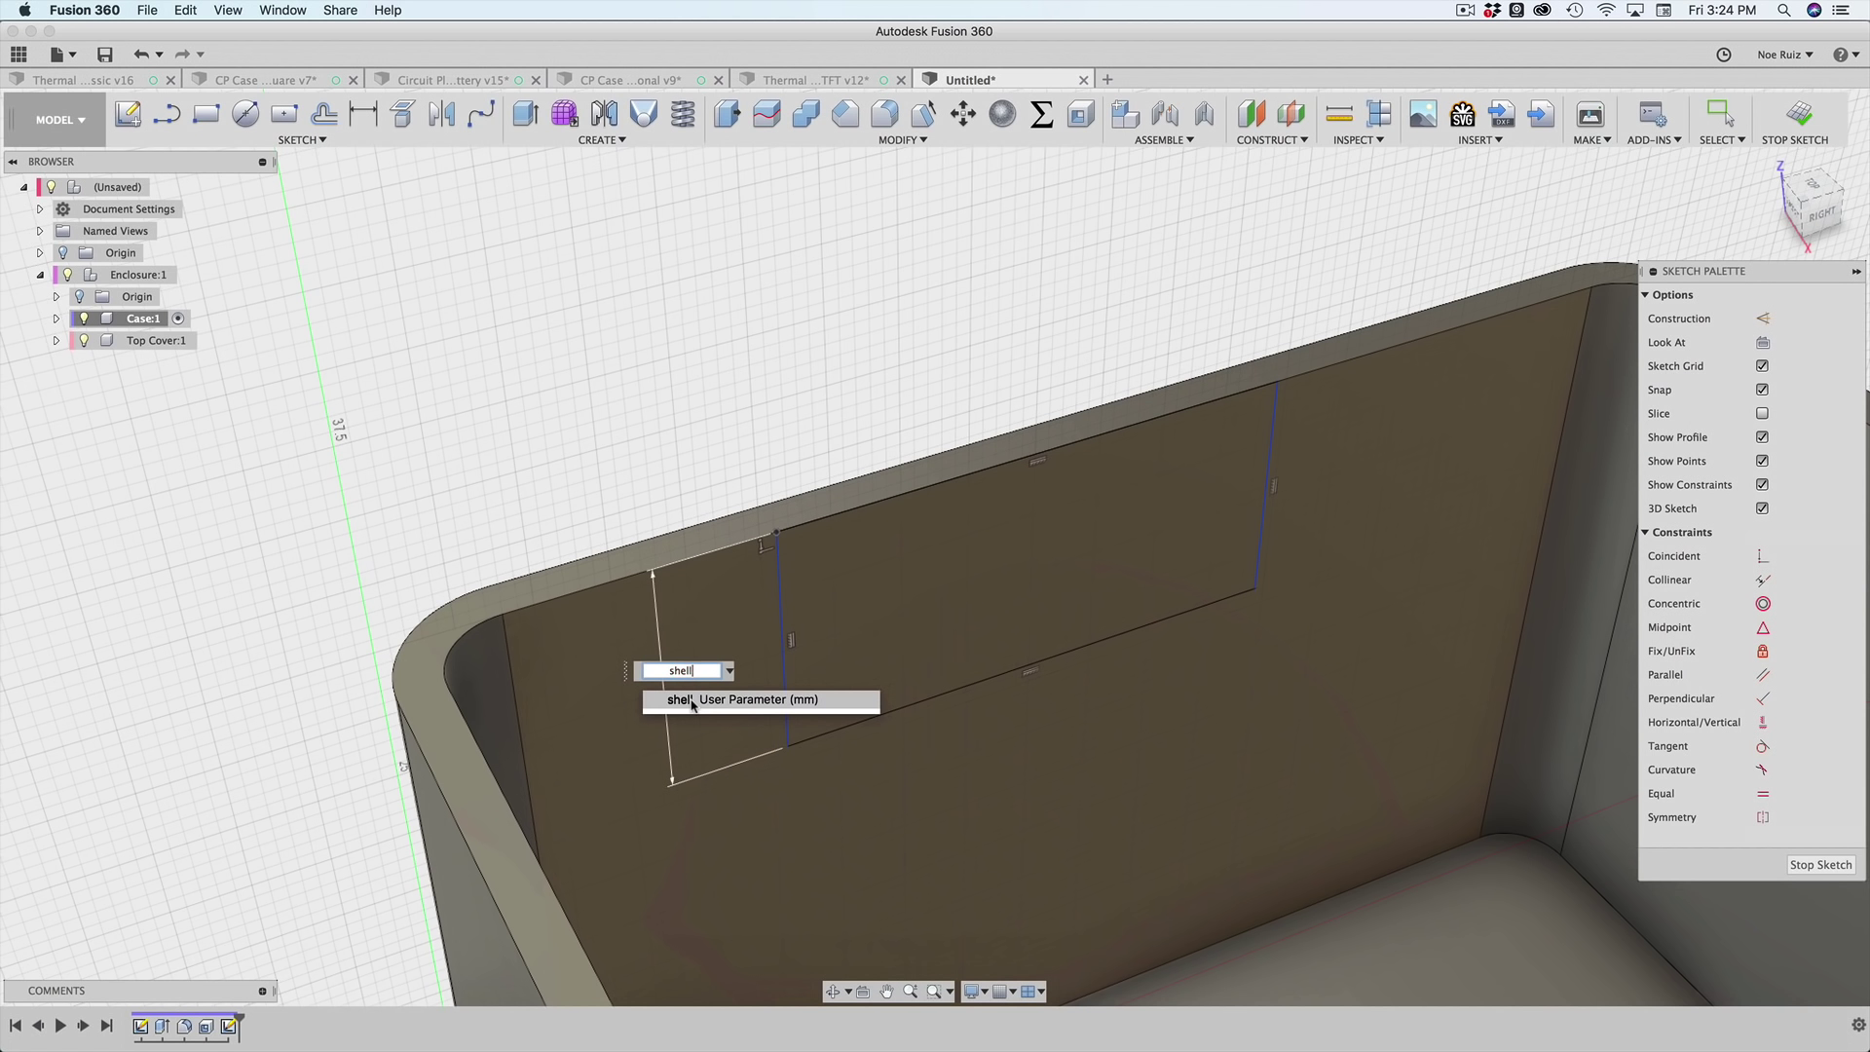
pyautogui.write('*')
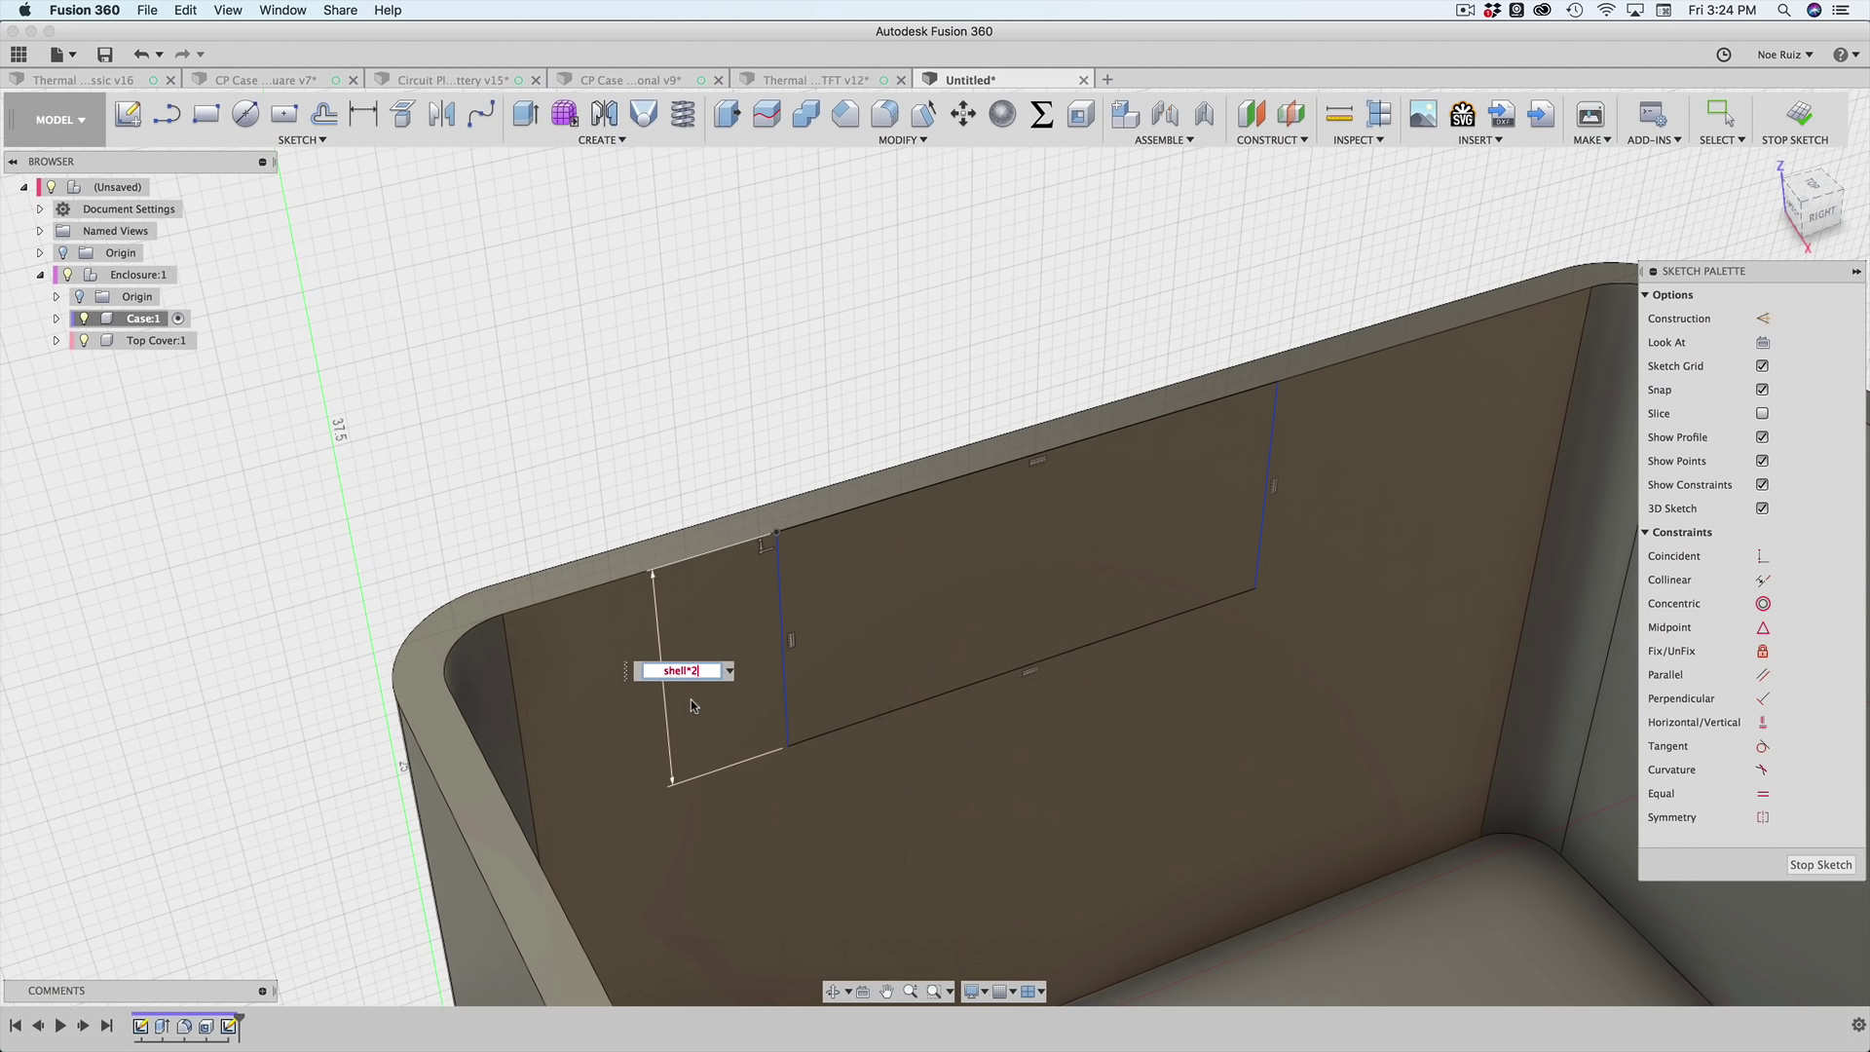
pyautogui.write('2')
pyautogui.press('Return')
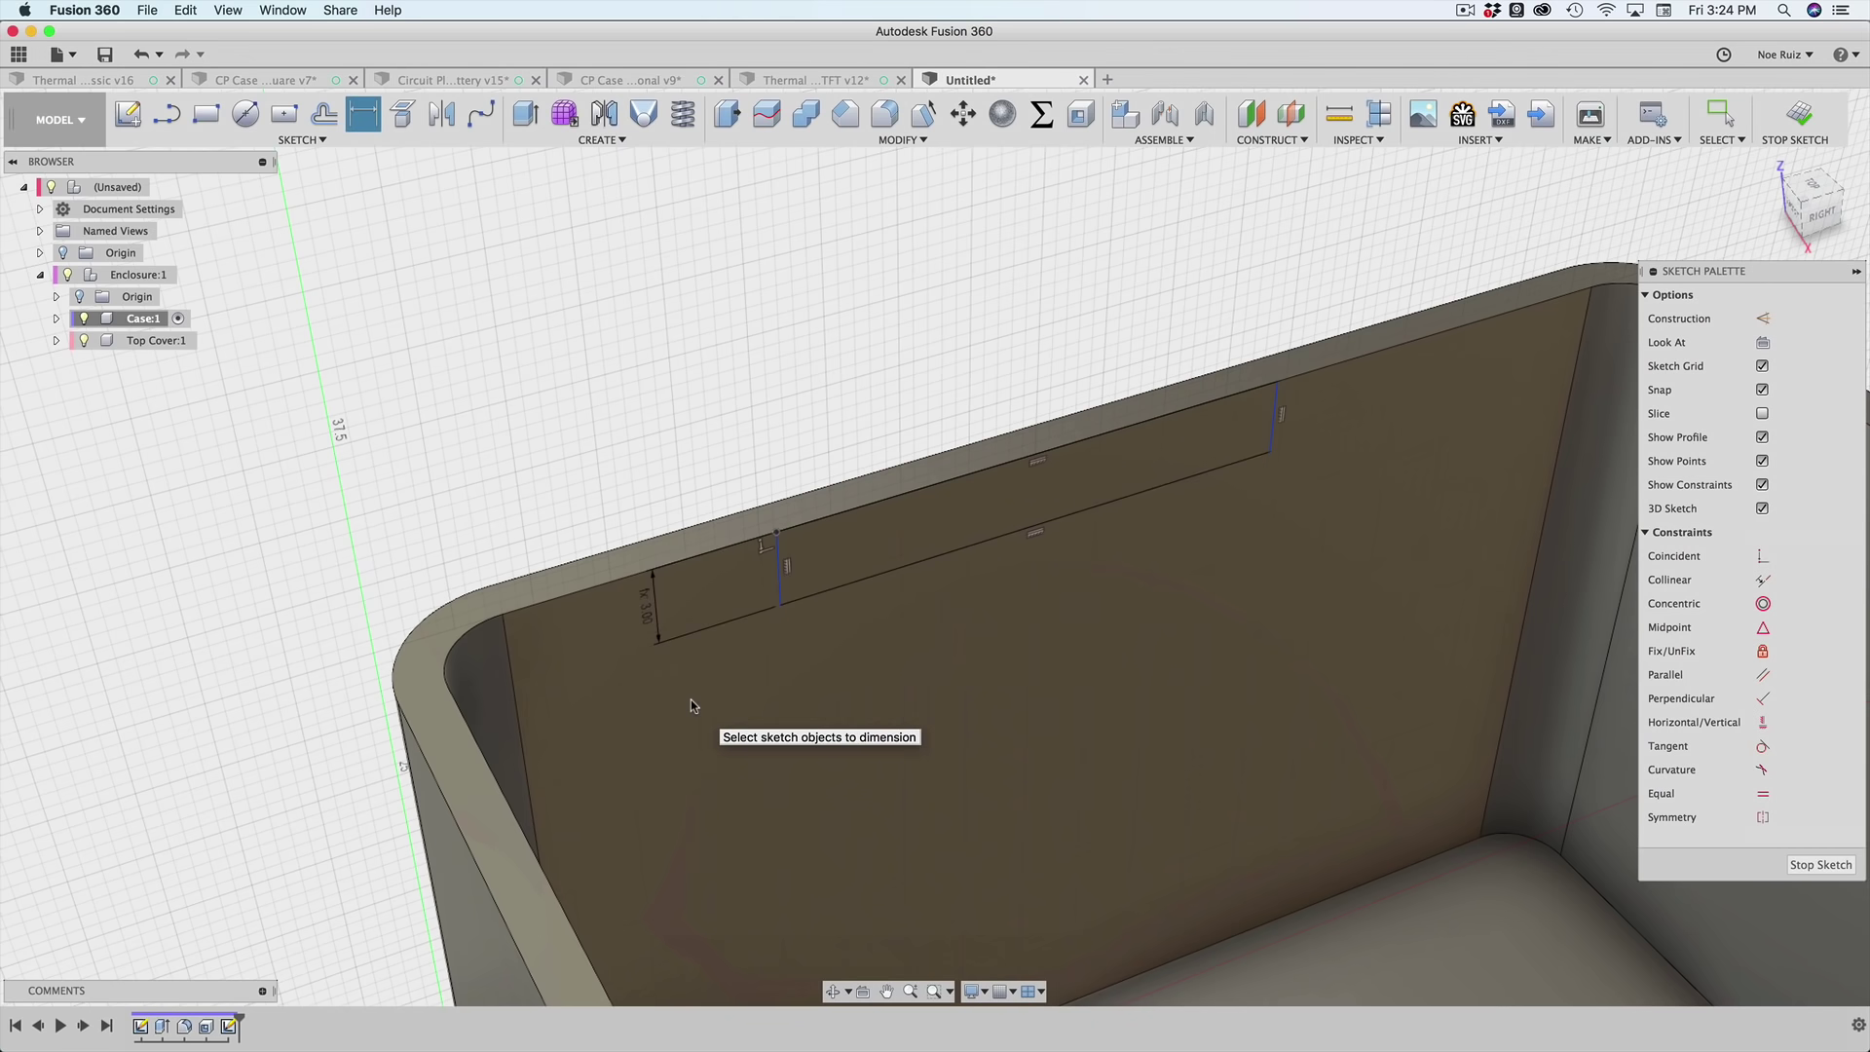
# - Dimension the rectangle's long lower line and set its length to width/2
pyautogui.scroll(4, 769, 568)
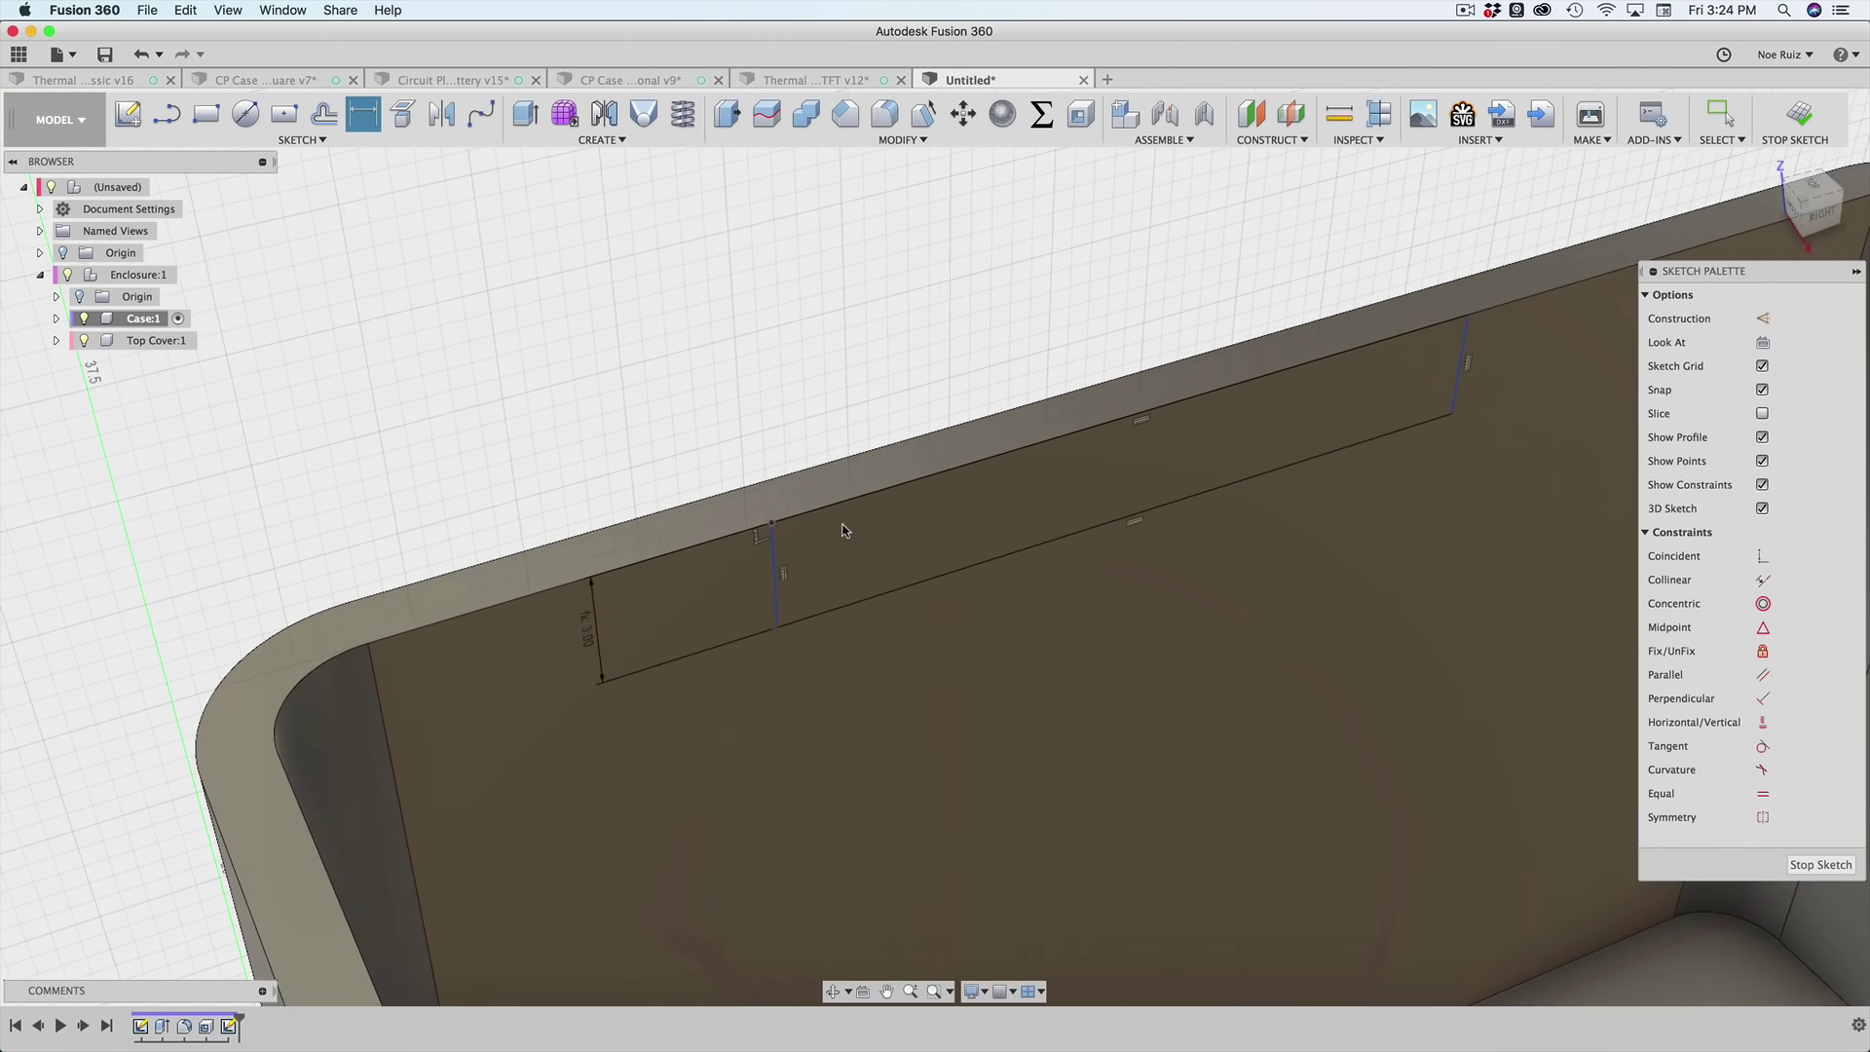
pyautogui.scroll(-5, 845, 523)
pyautogui.moveTo(896, 415); pyautogui.dragTo(769, 415, button='middle')
pyautogui.press('d')
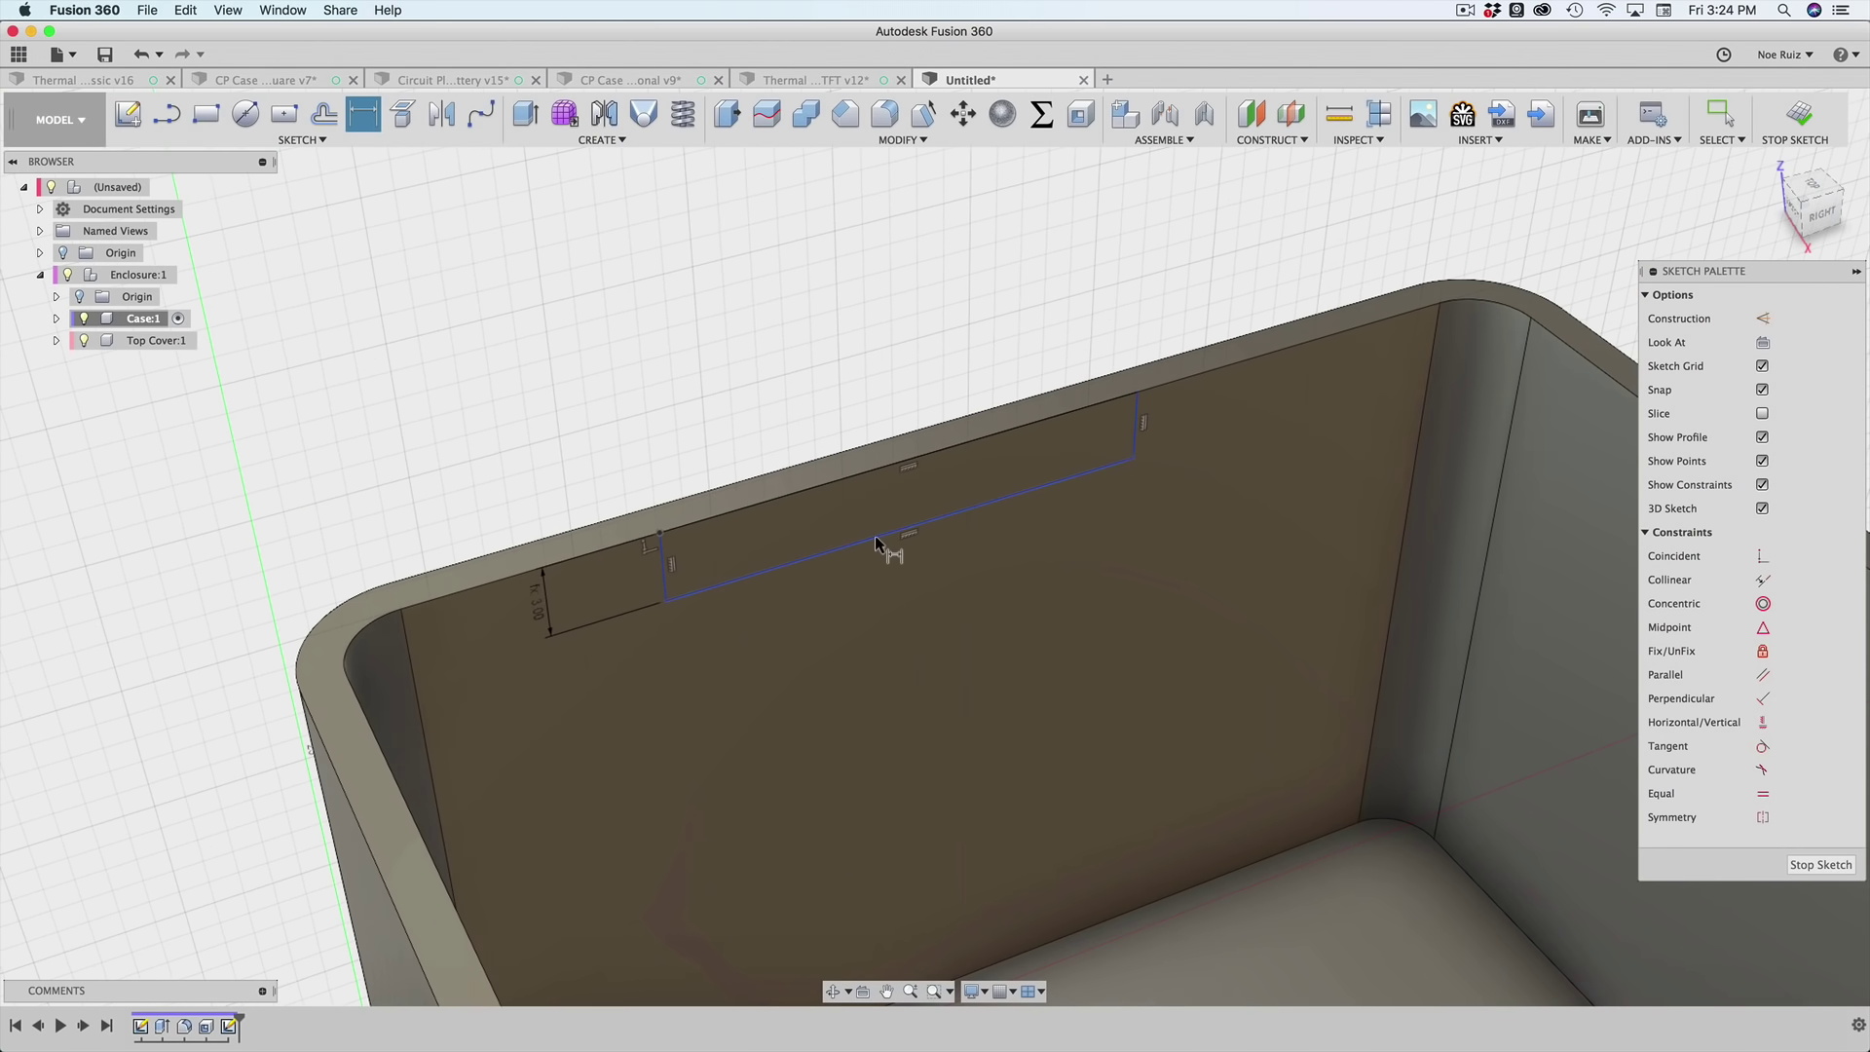
pyautogui.click(902, 633)
pyautogui.click(904, 680)
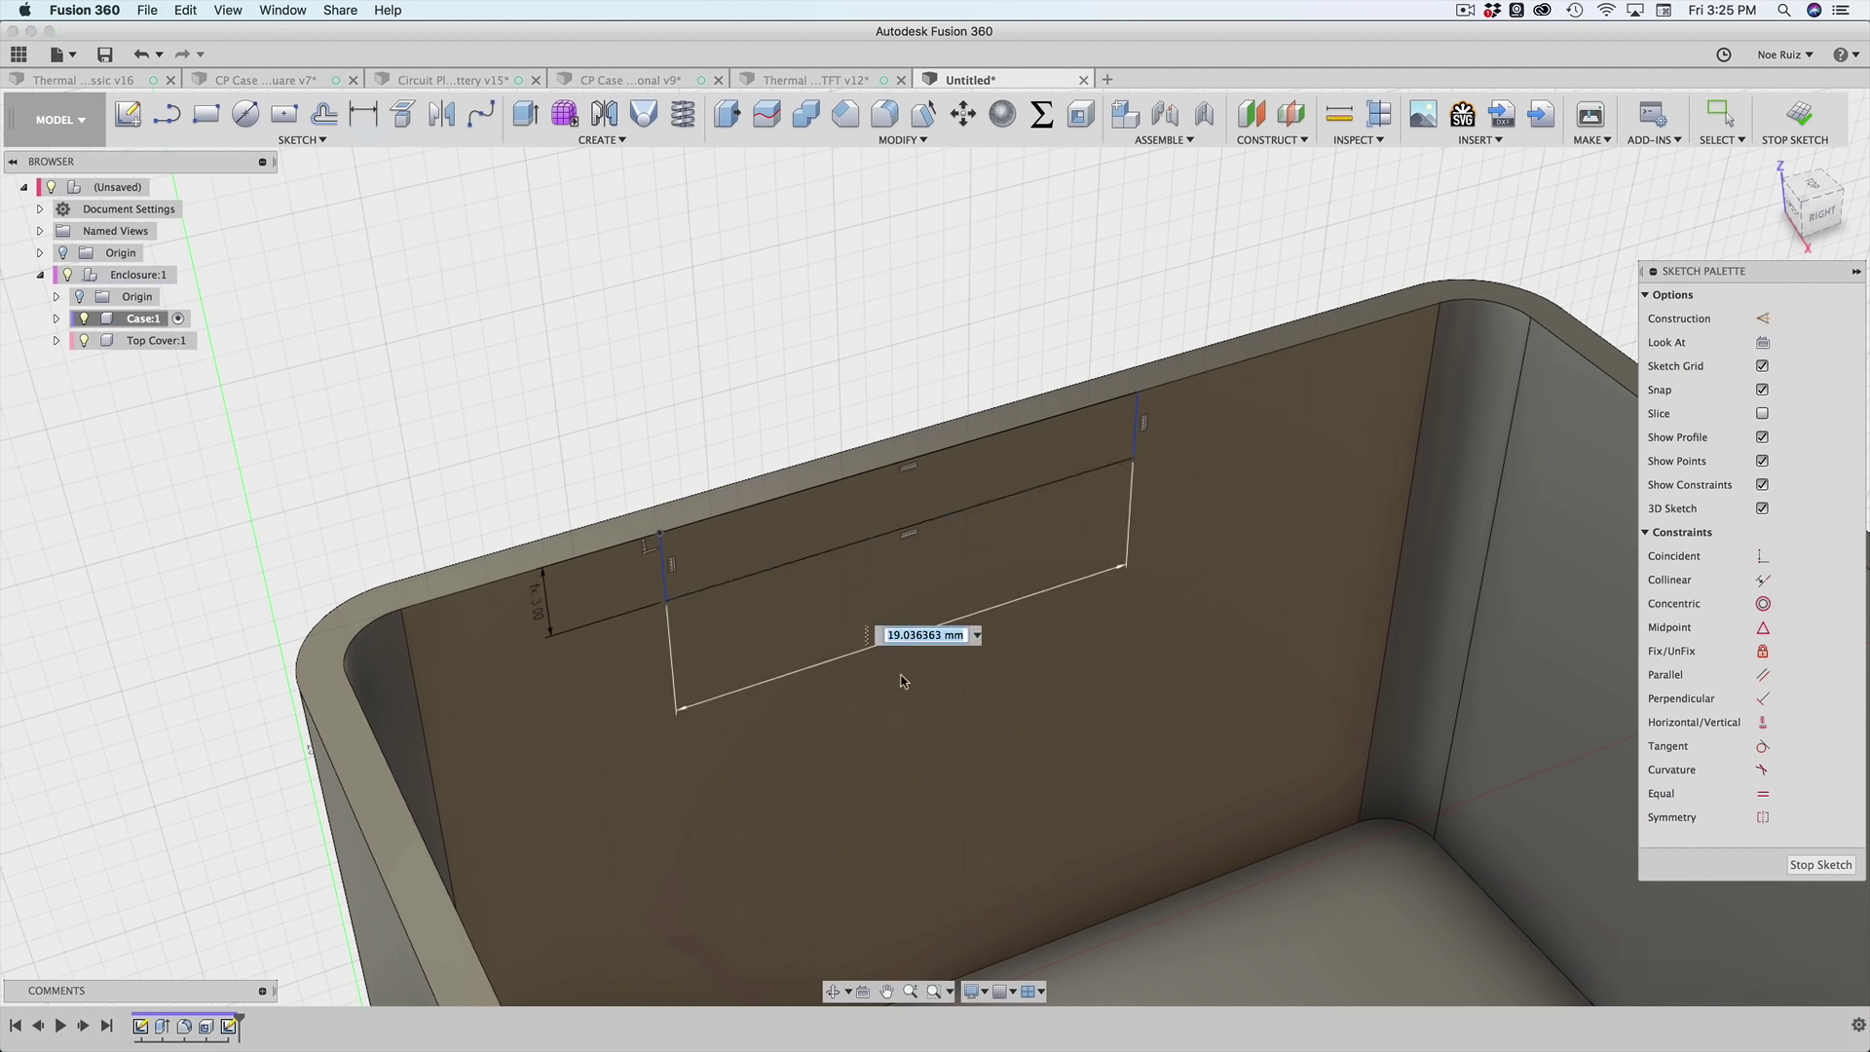
pyautogui.write('w')
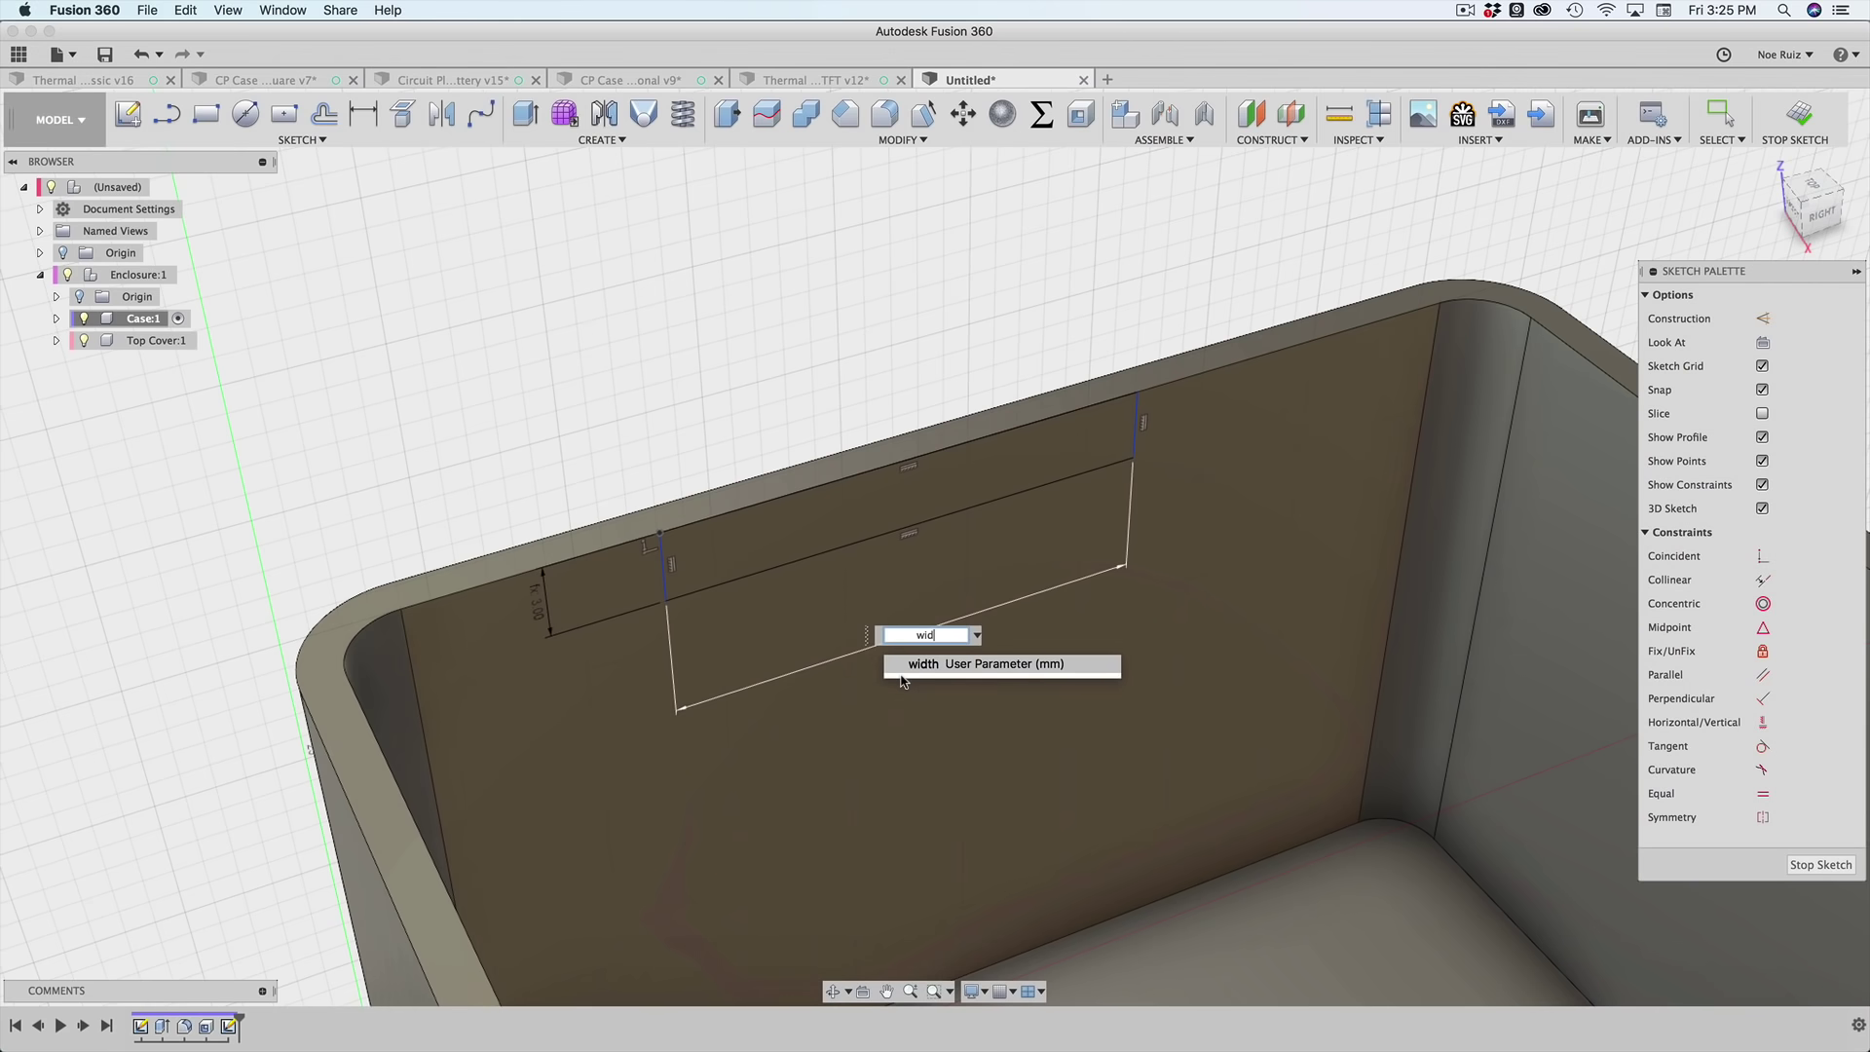
pyautogui.write('id')
pyautogui.click(901, 675)
pyautogui.write('/2')
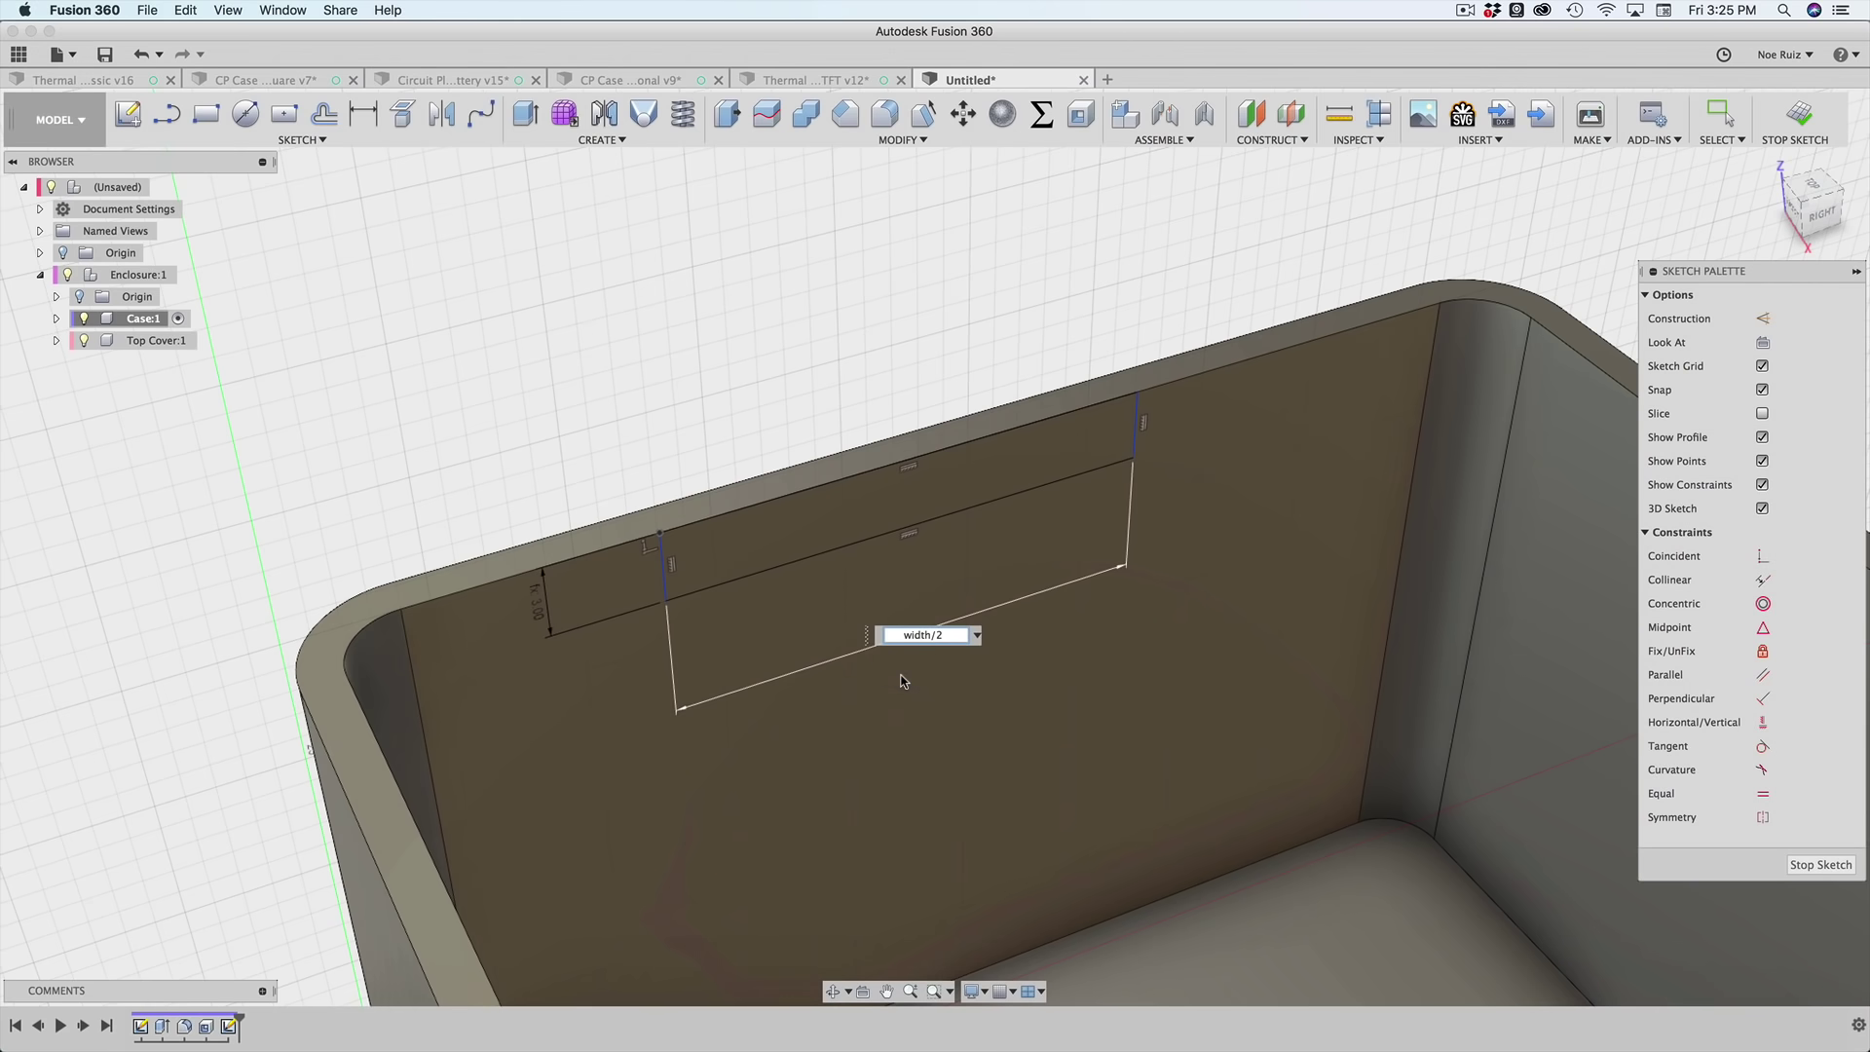
pyautogui.press('Return')
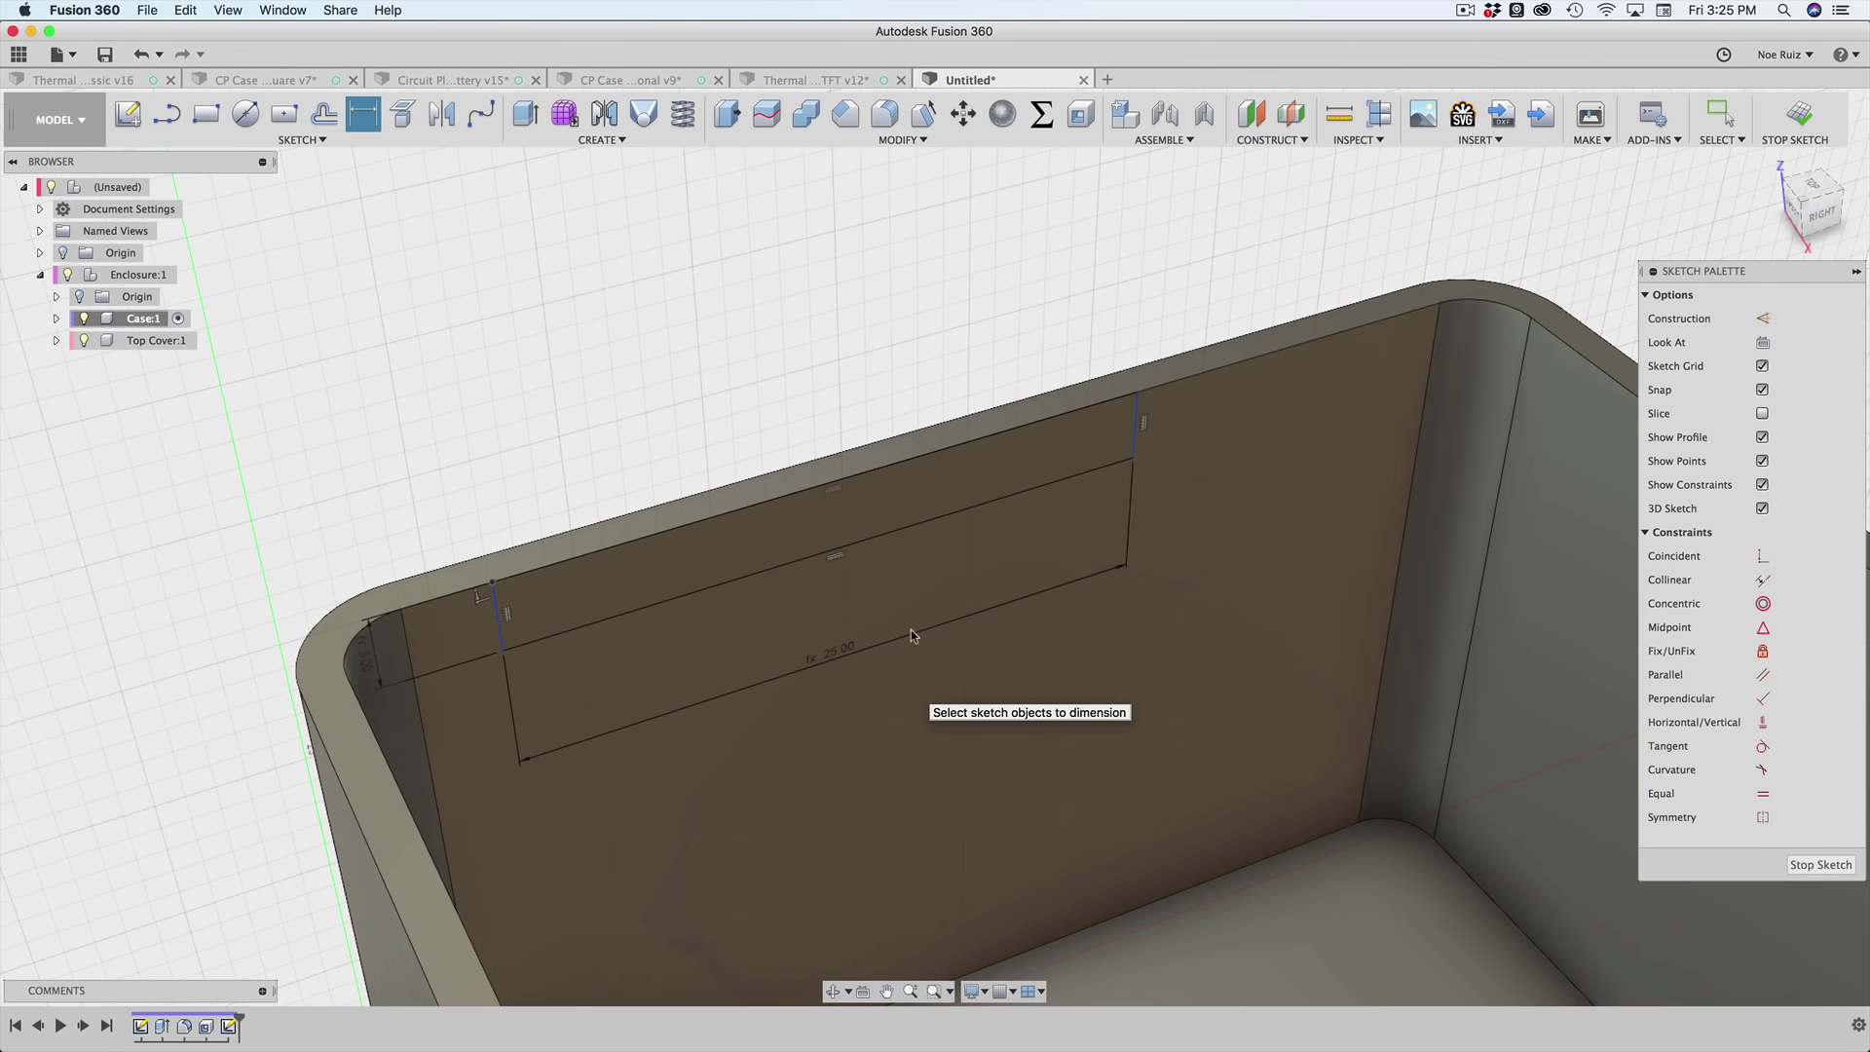
# - Slide the dimensioned rectangle along the wall's top edge by its lower far corner to test its remaining freedom
pyautogui.scroll(-5, 908, 631)
pyautogui.scroll(-1, 857, 716)
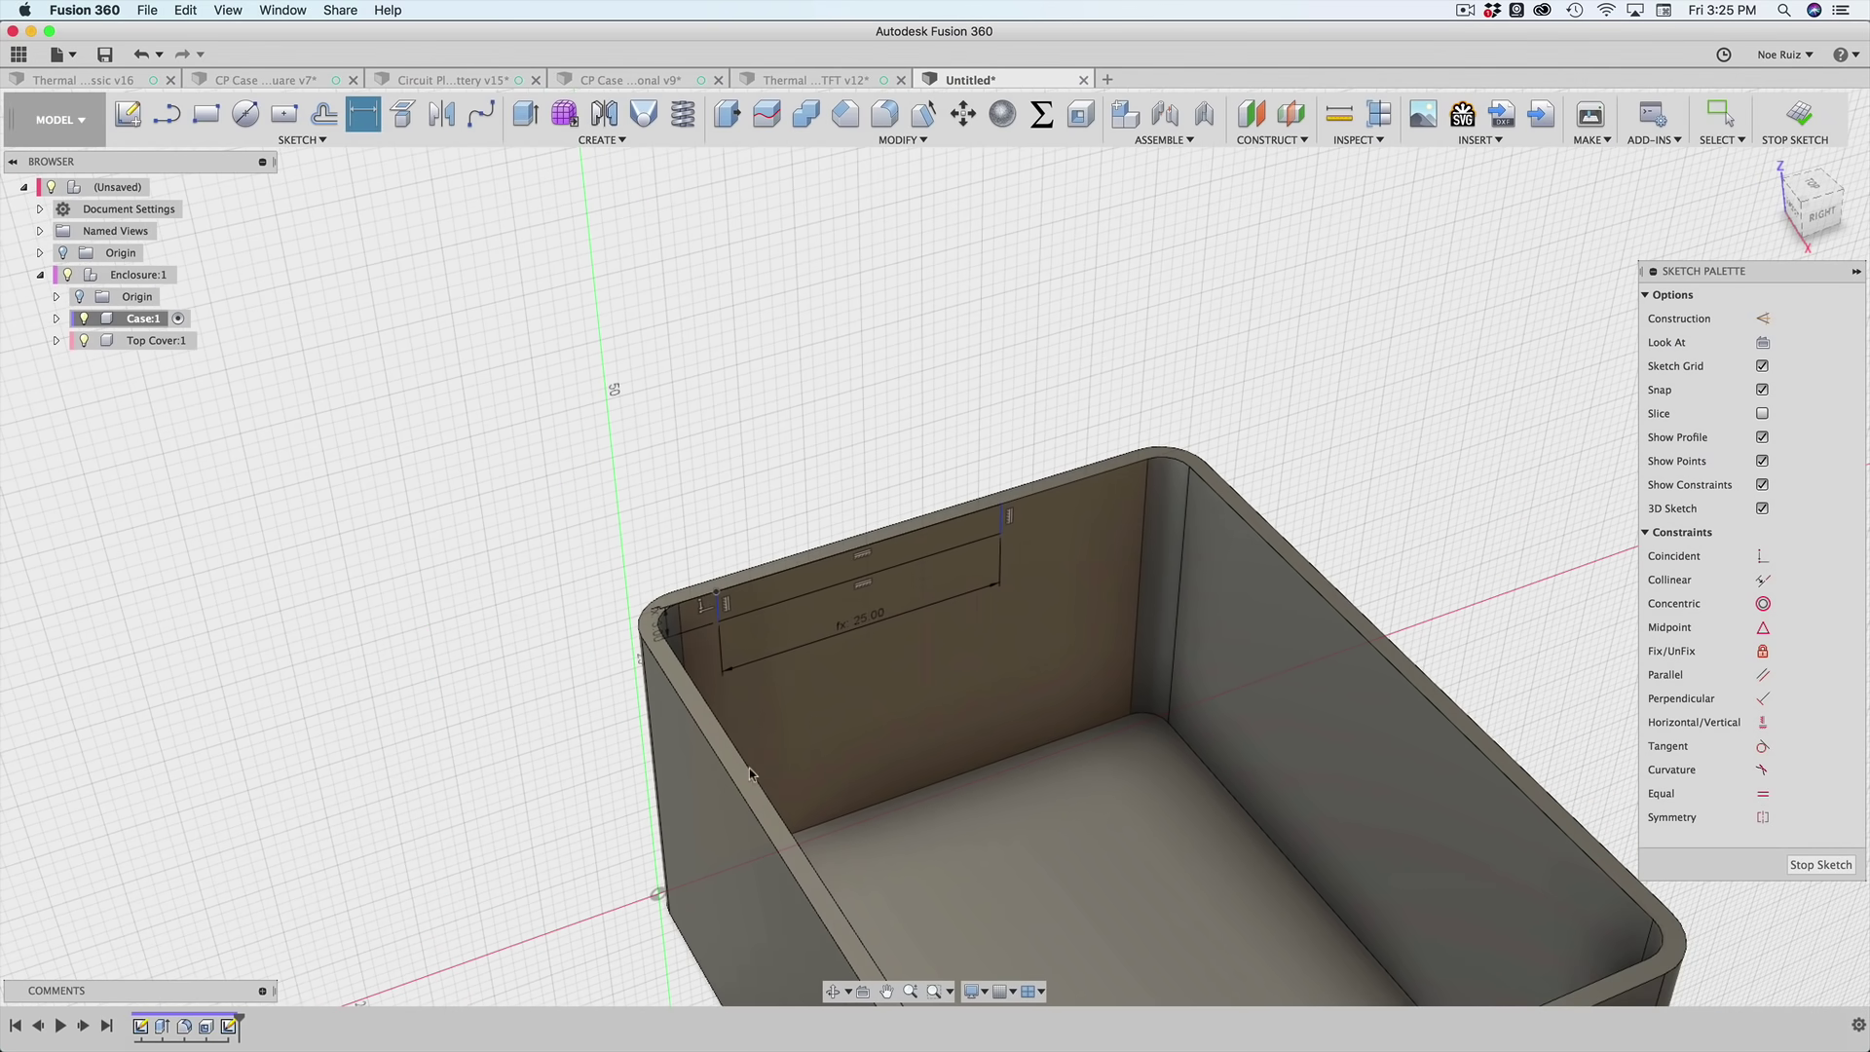
pyautogui.scroll(3, 845, 560)
pyautogui.scroll(4, 816, 509)
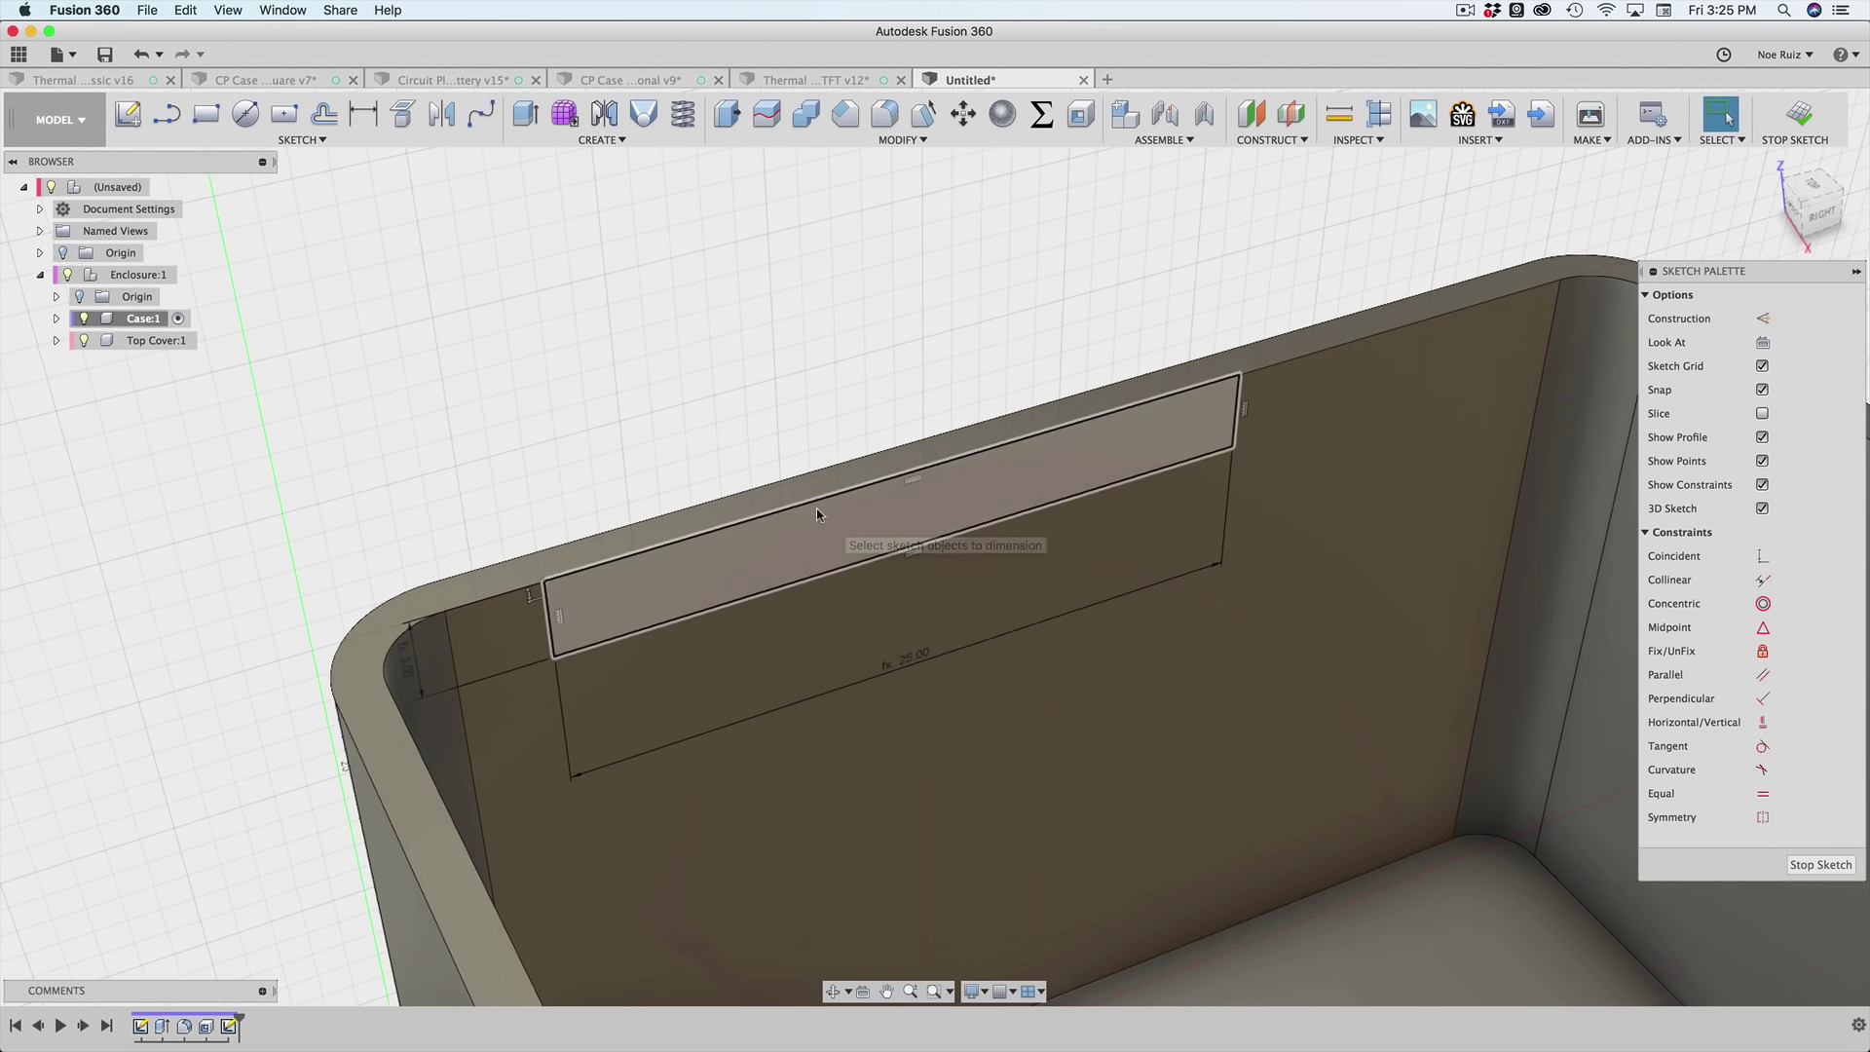
pyautogui.scroll(-3, 816, 514)
pyautogui.scroll(2, 527, 635)
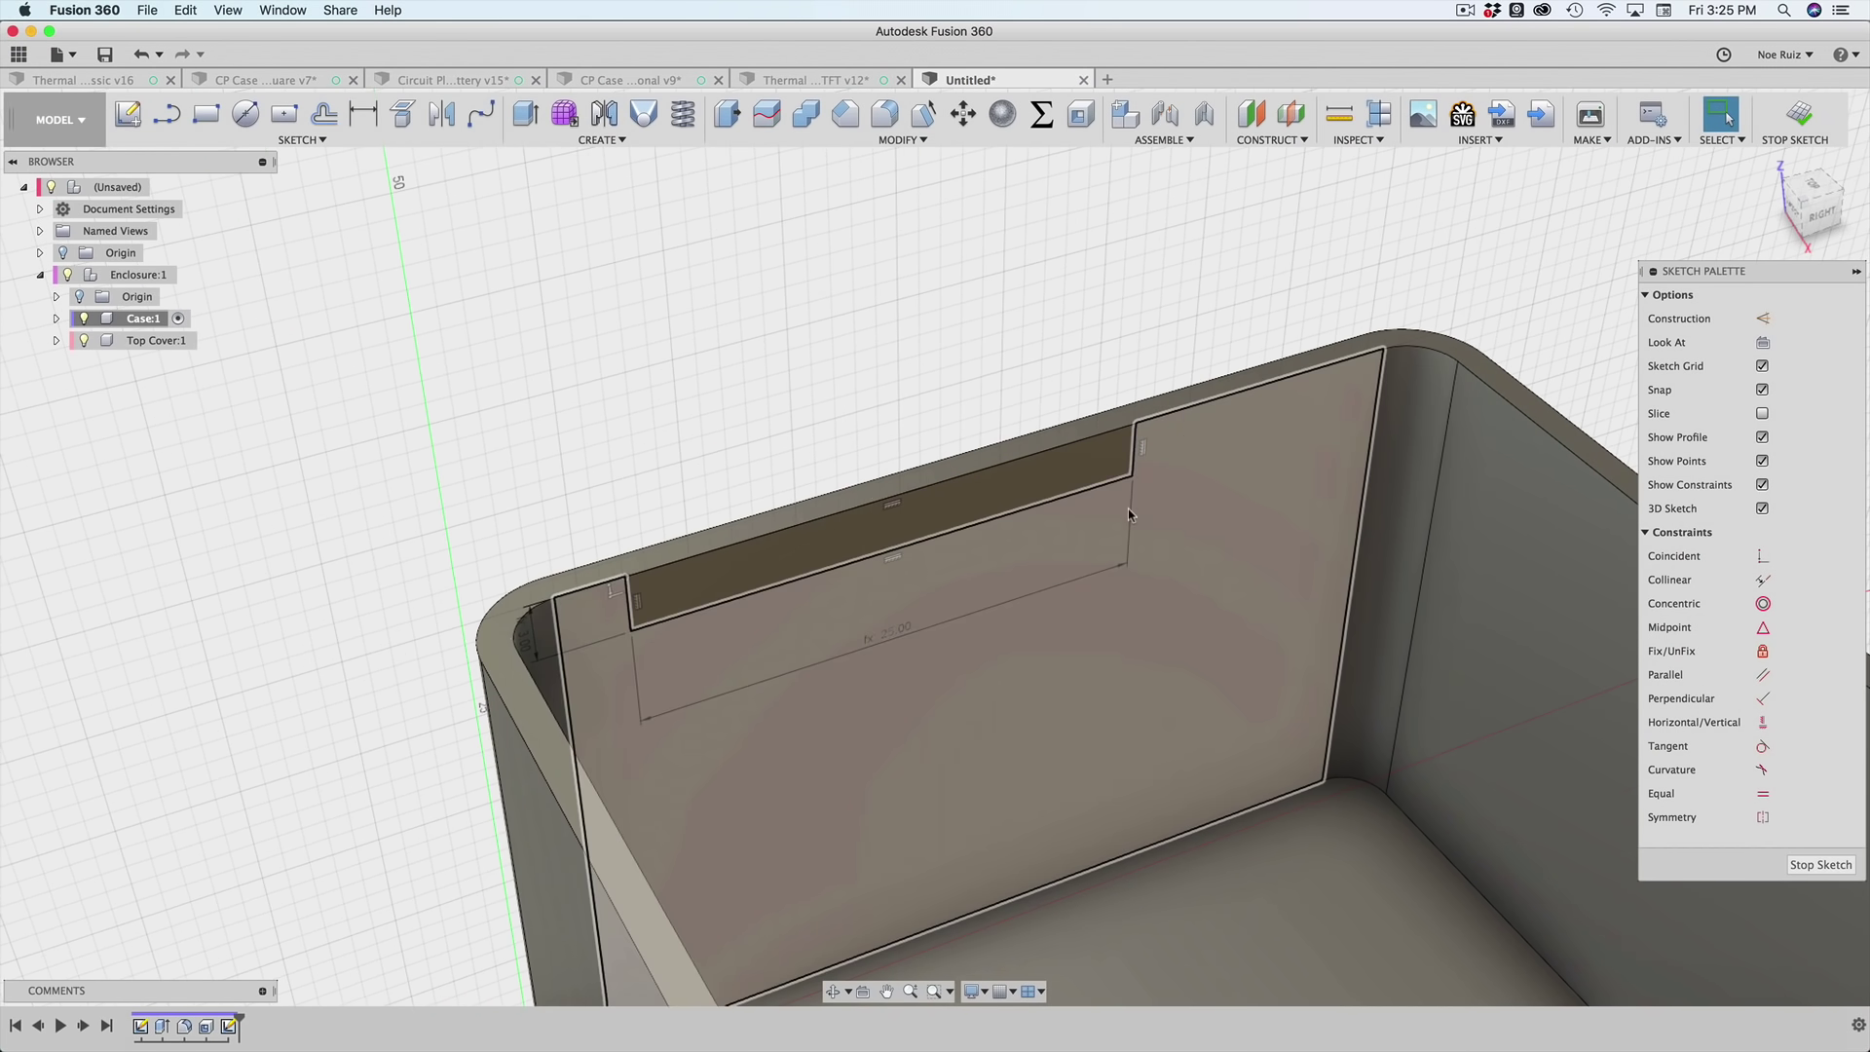
pyautogui.moveTo(1127, 508)
pyautogui.mouseDown()
pyautogui.moveTo(1136, 485)
pyautogui.moveTo(1290, 439)
pyautogui.moveTo(679, 615)
pyautogui.moveTo(663, 609)
pyautogui.moveTo(1237, 468)
pyautogui.moveTo(54, 754)
pyautogui.moveTo(1208, 322)
pyautogui.moveTo(1247, 462)
pyautogui.moveTo(1472, 383)
pyautogui.moveTo(418, 667)
pyautogui.moveTo(1363, 444)
pyautogui.mouseUp()
pyautogui.moveTo(1033, 561)
pyautogui.mouseDown()
pyautogui.moveTo(1319, 446)
pyautogui.moveTo(1178, 489)
pyautogui.moveTo(1311, 445)
pyautogui.moveTo(1201, 467)
pyautogui.mouseUp()
pyautogui.moveTo(947, 329); pyautogui.dragTo(932, 371, button='middle')
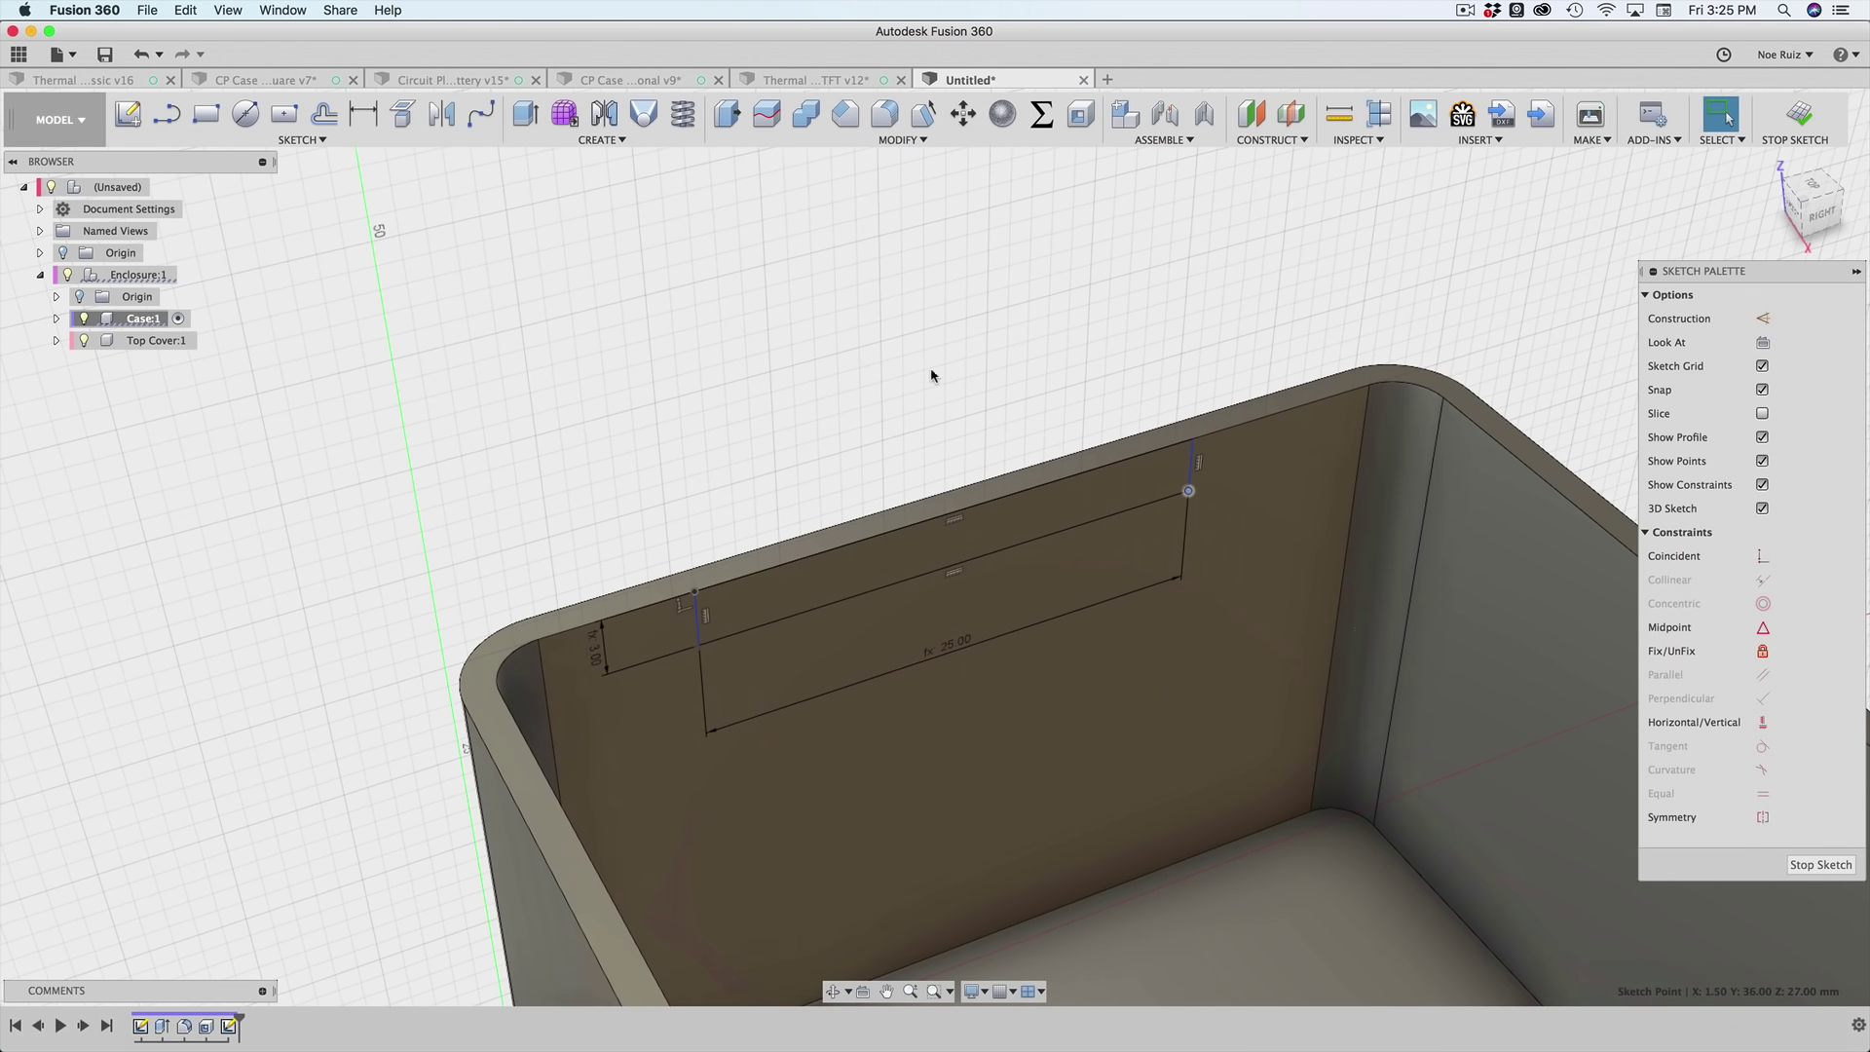
pyautogui.click(862, 419)
# - Sketch a construction line between the midpoints of the rectangle's top and bottom lines
pyautogui.press('l')
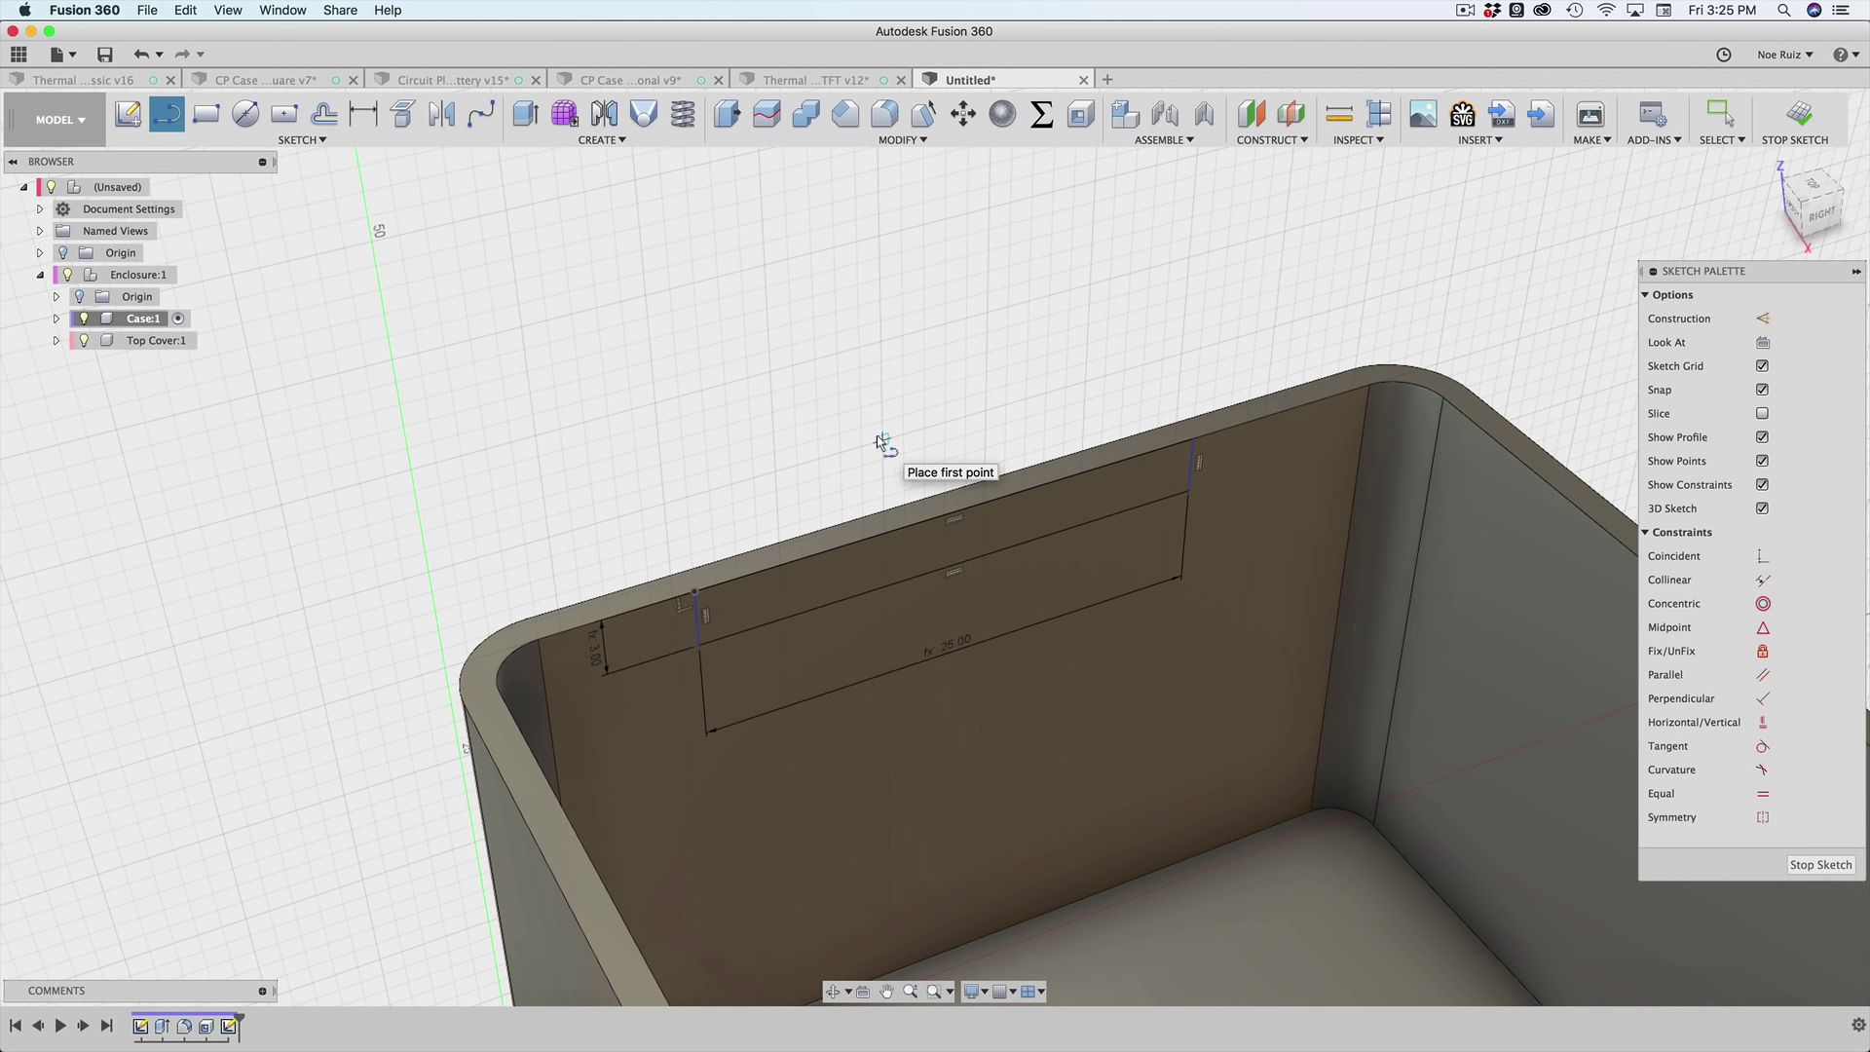
pyautogui.press('x')
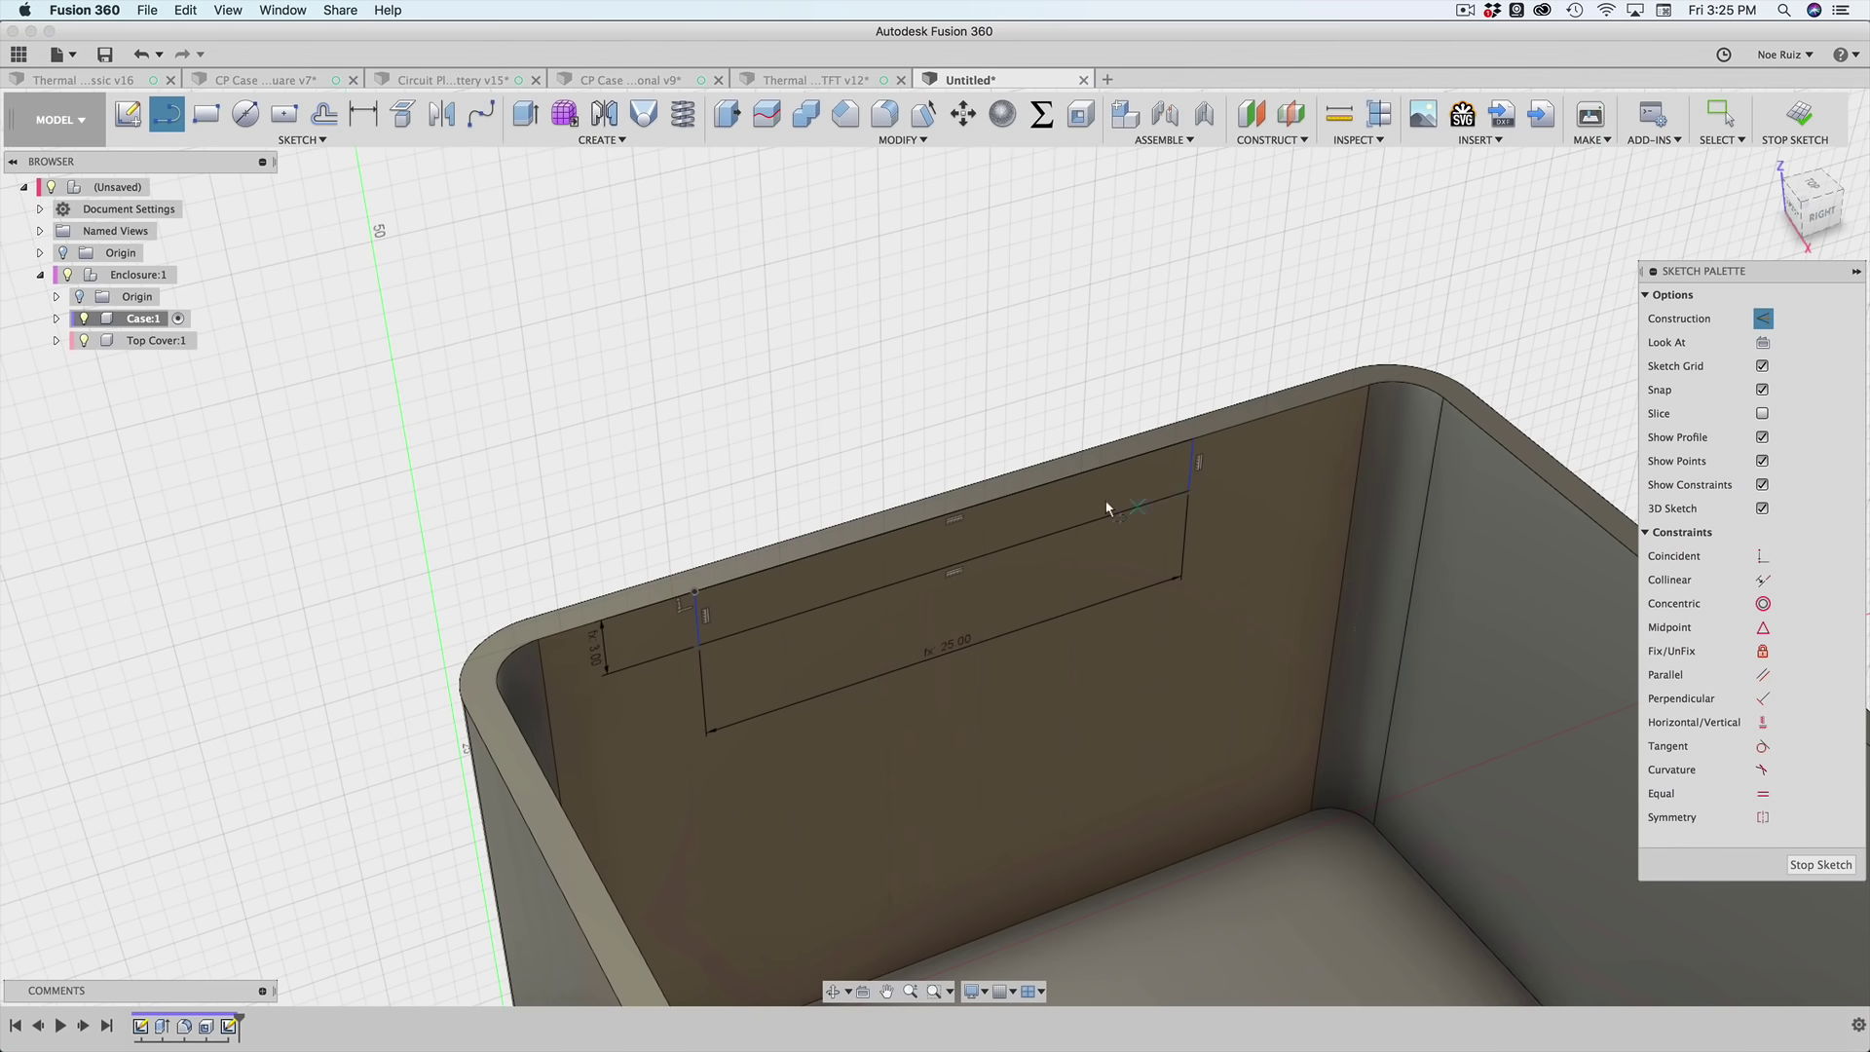
pyautogui.scroll(2, 939, 518)
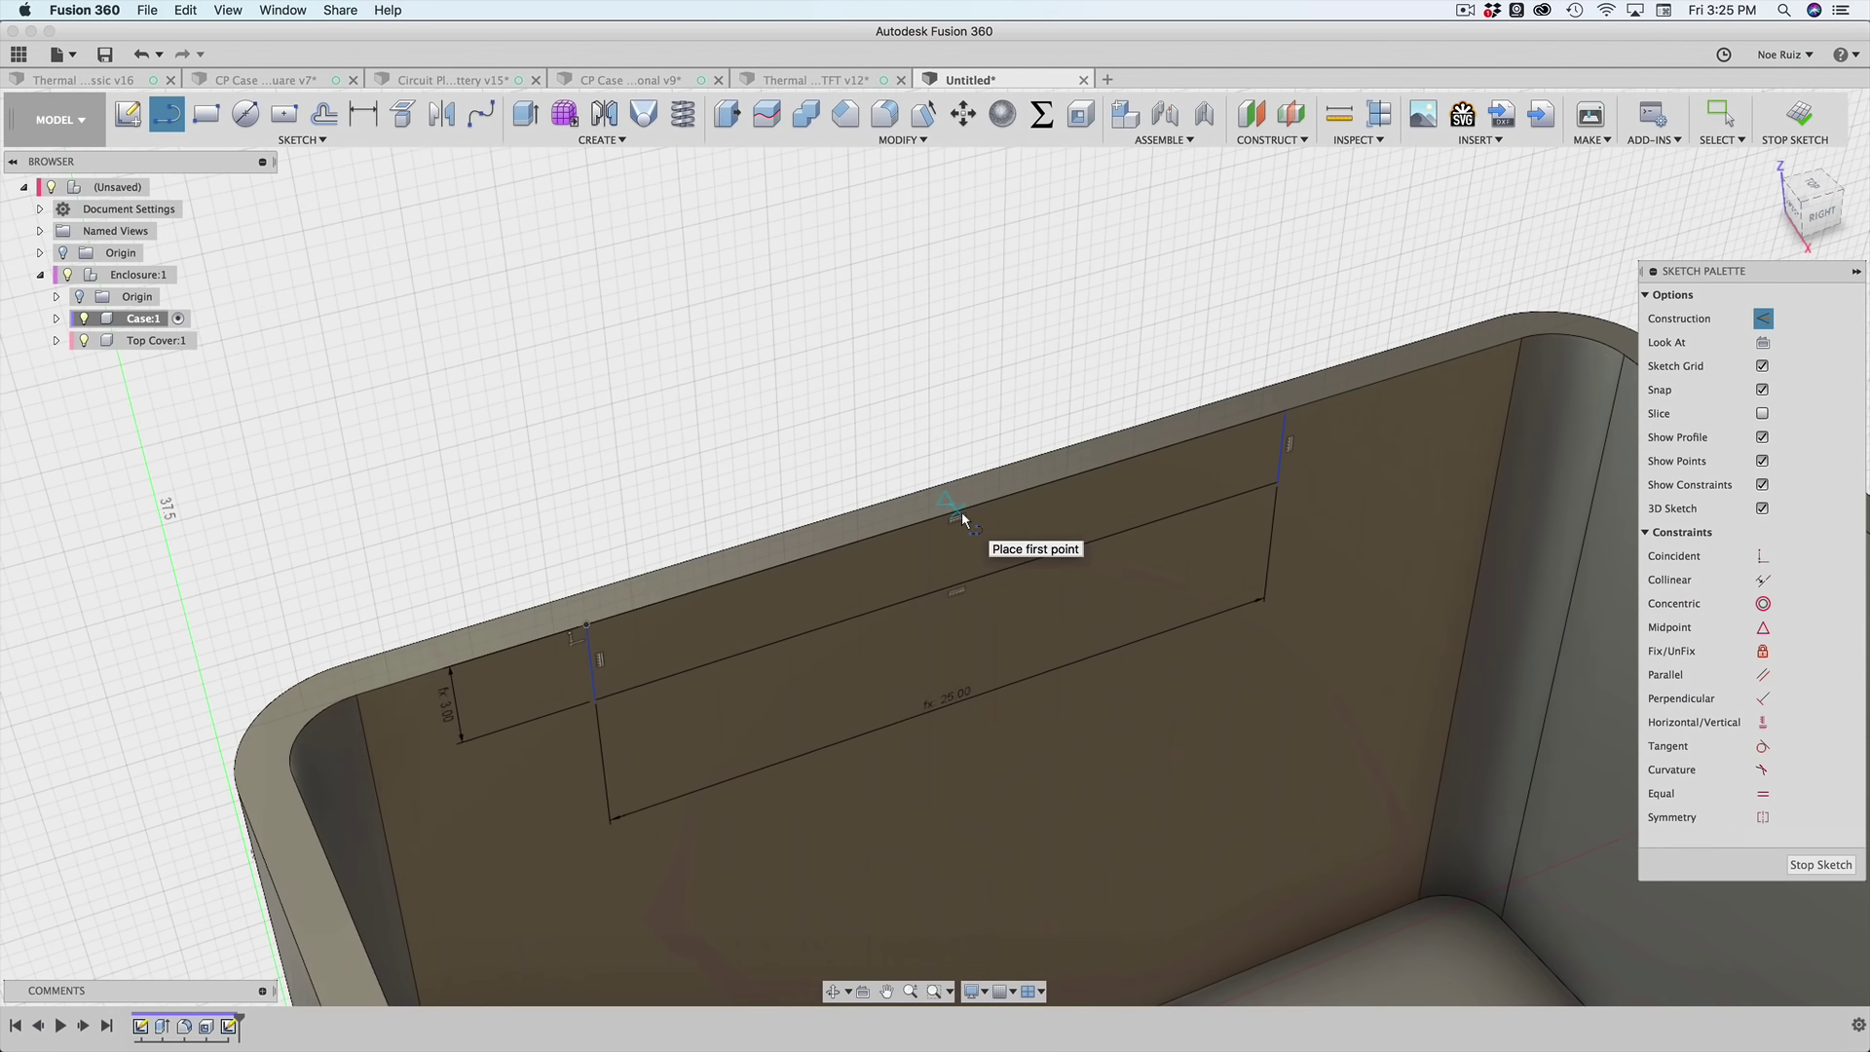
pyautogui.scroll(2, 961, 516)
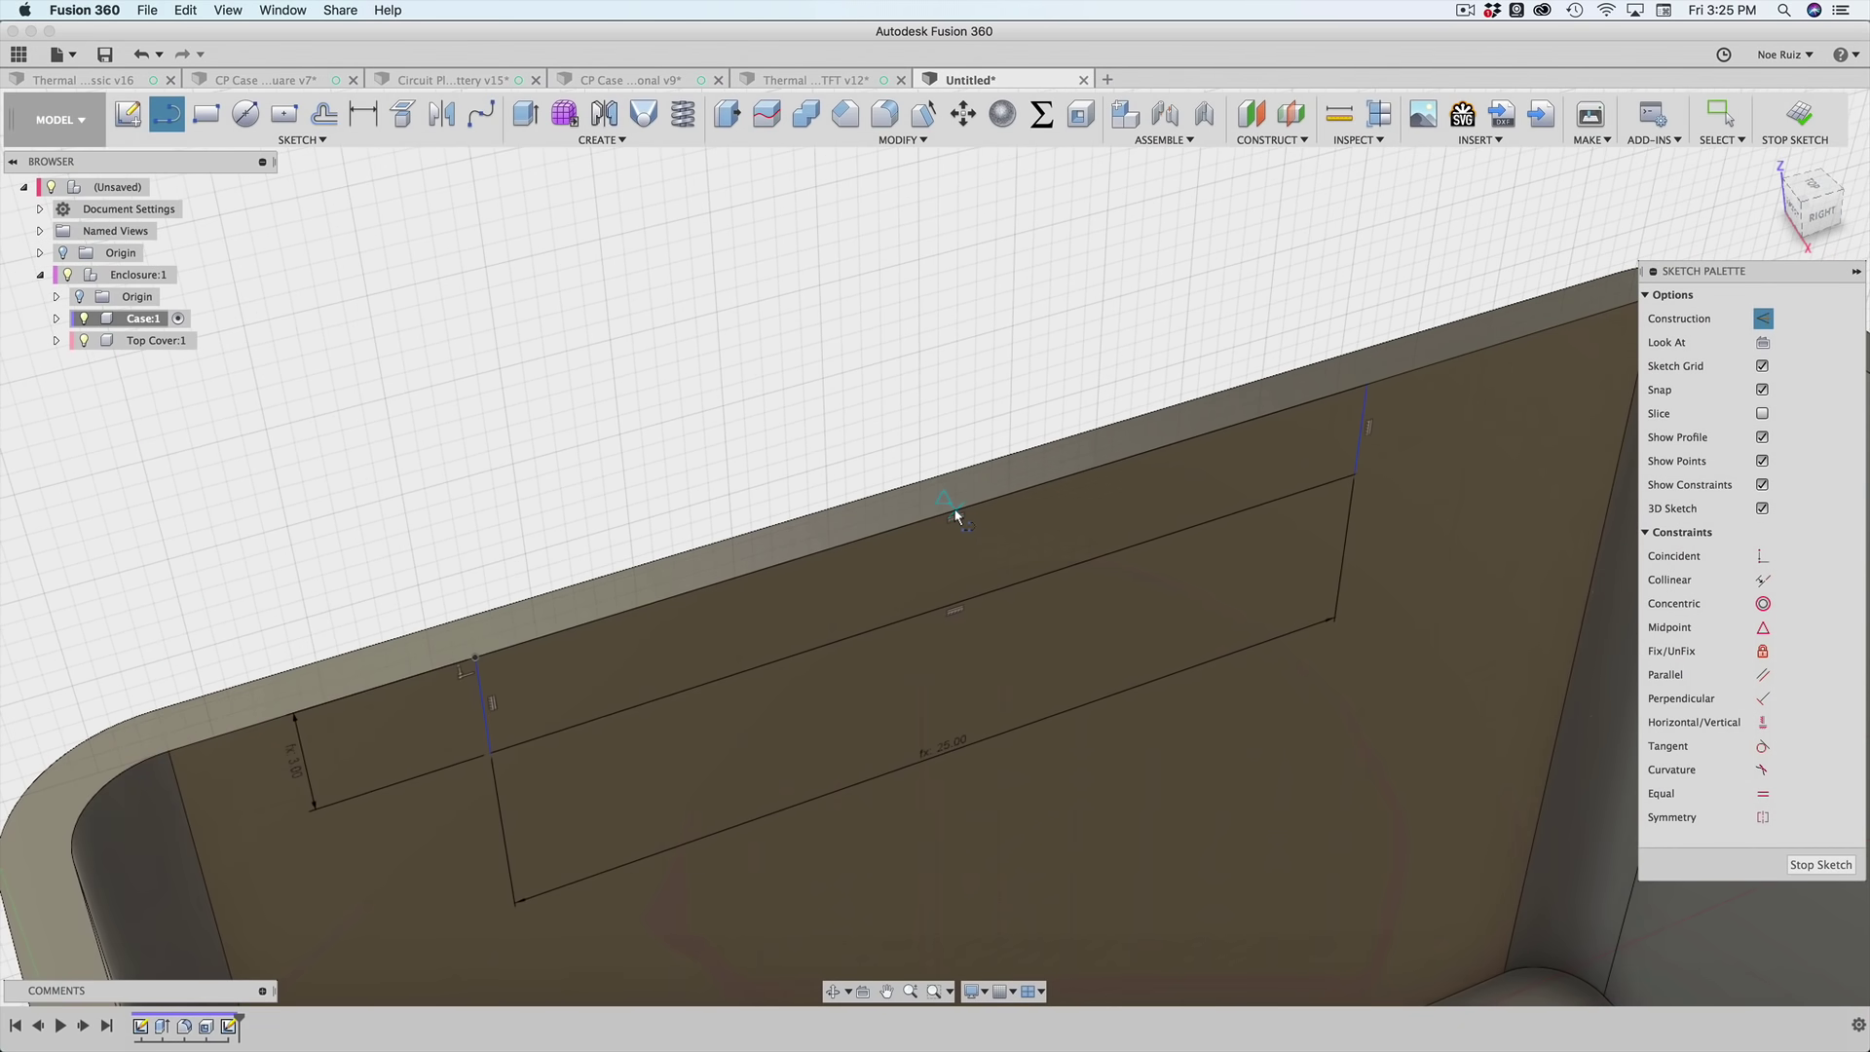
pyautogui.click(963, 510)
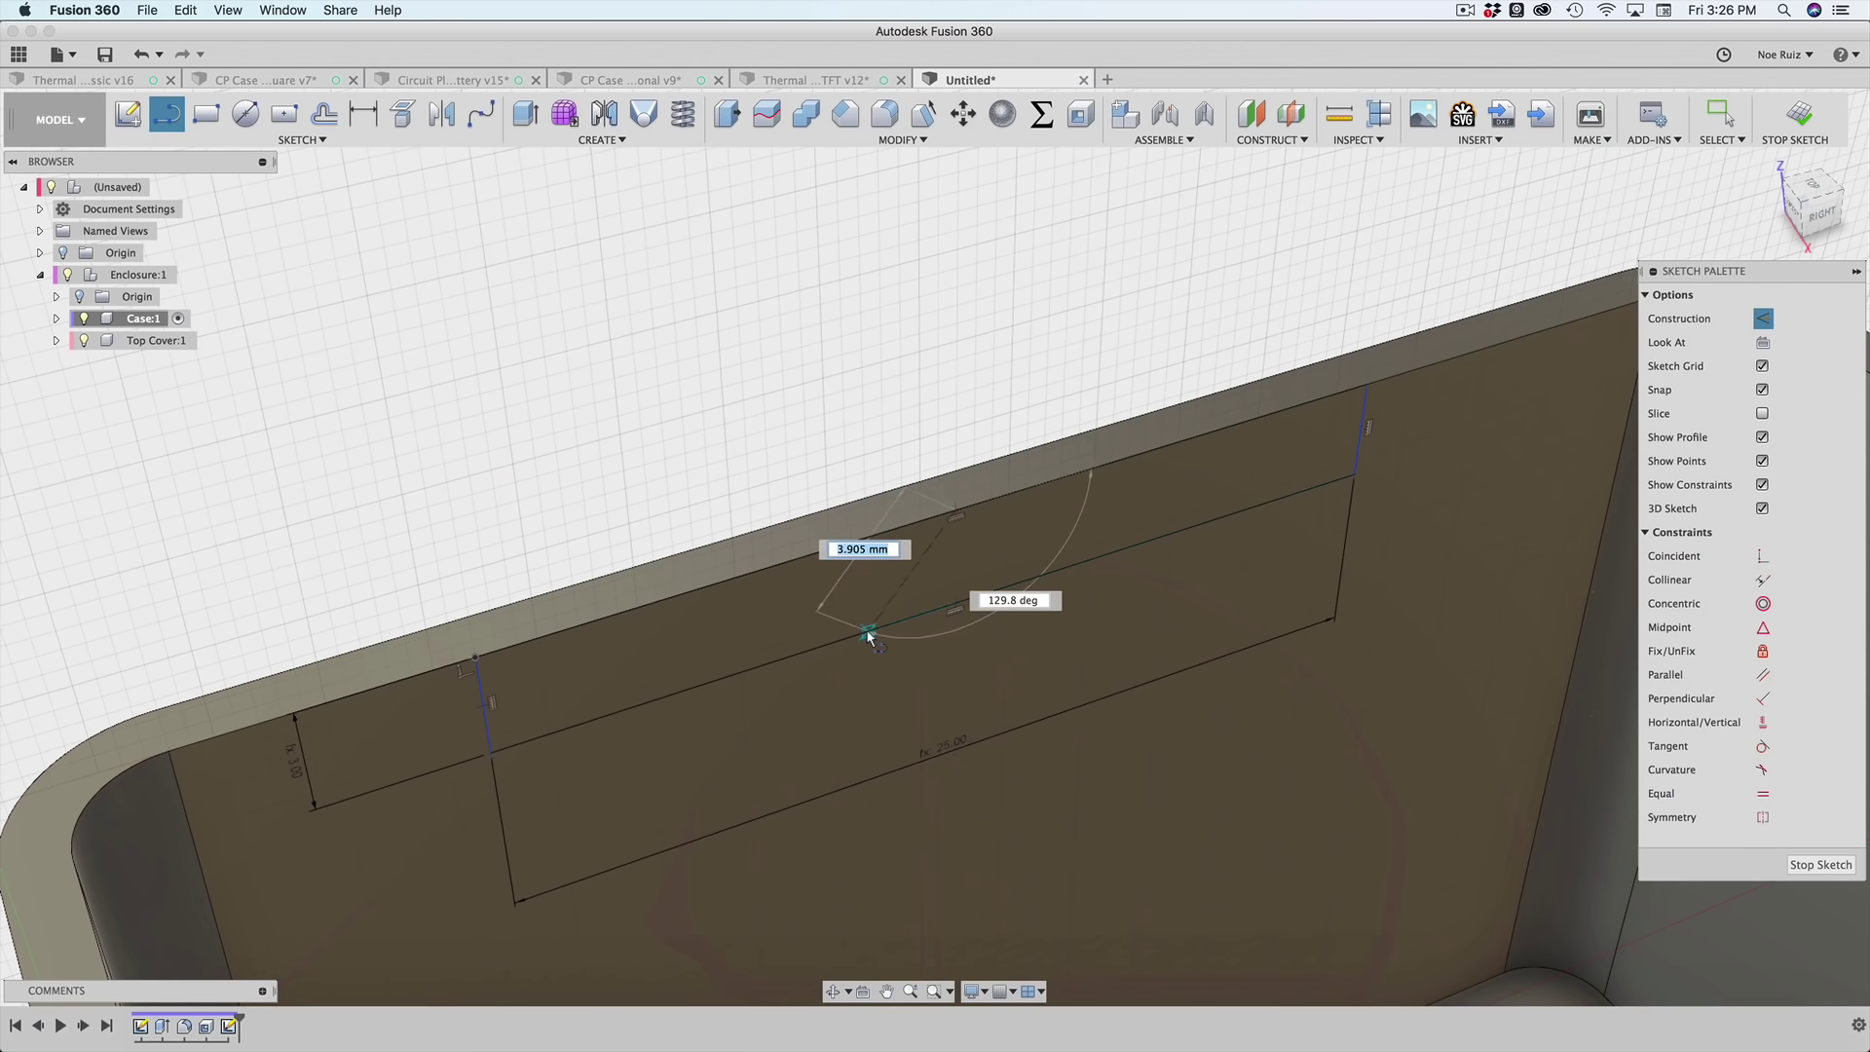
pyautogui.doubleClick(954, 611)
pyautogui.scroll(-3, 926, 397)
pyautogui.scroll(2, 923, 390)
pyautogui.press('Escape')
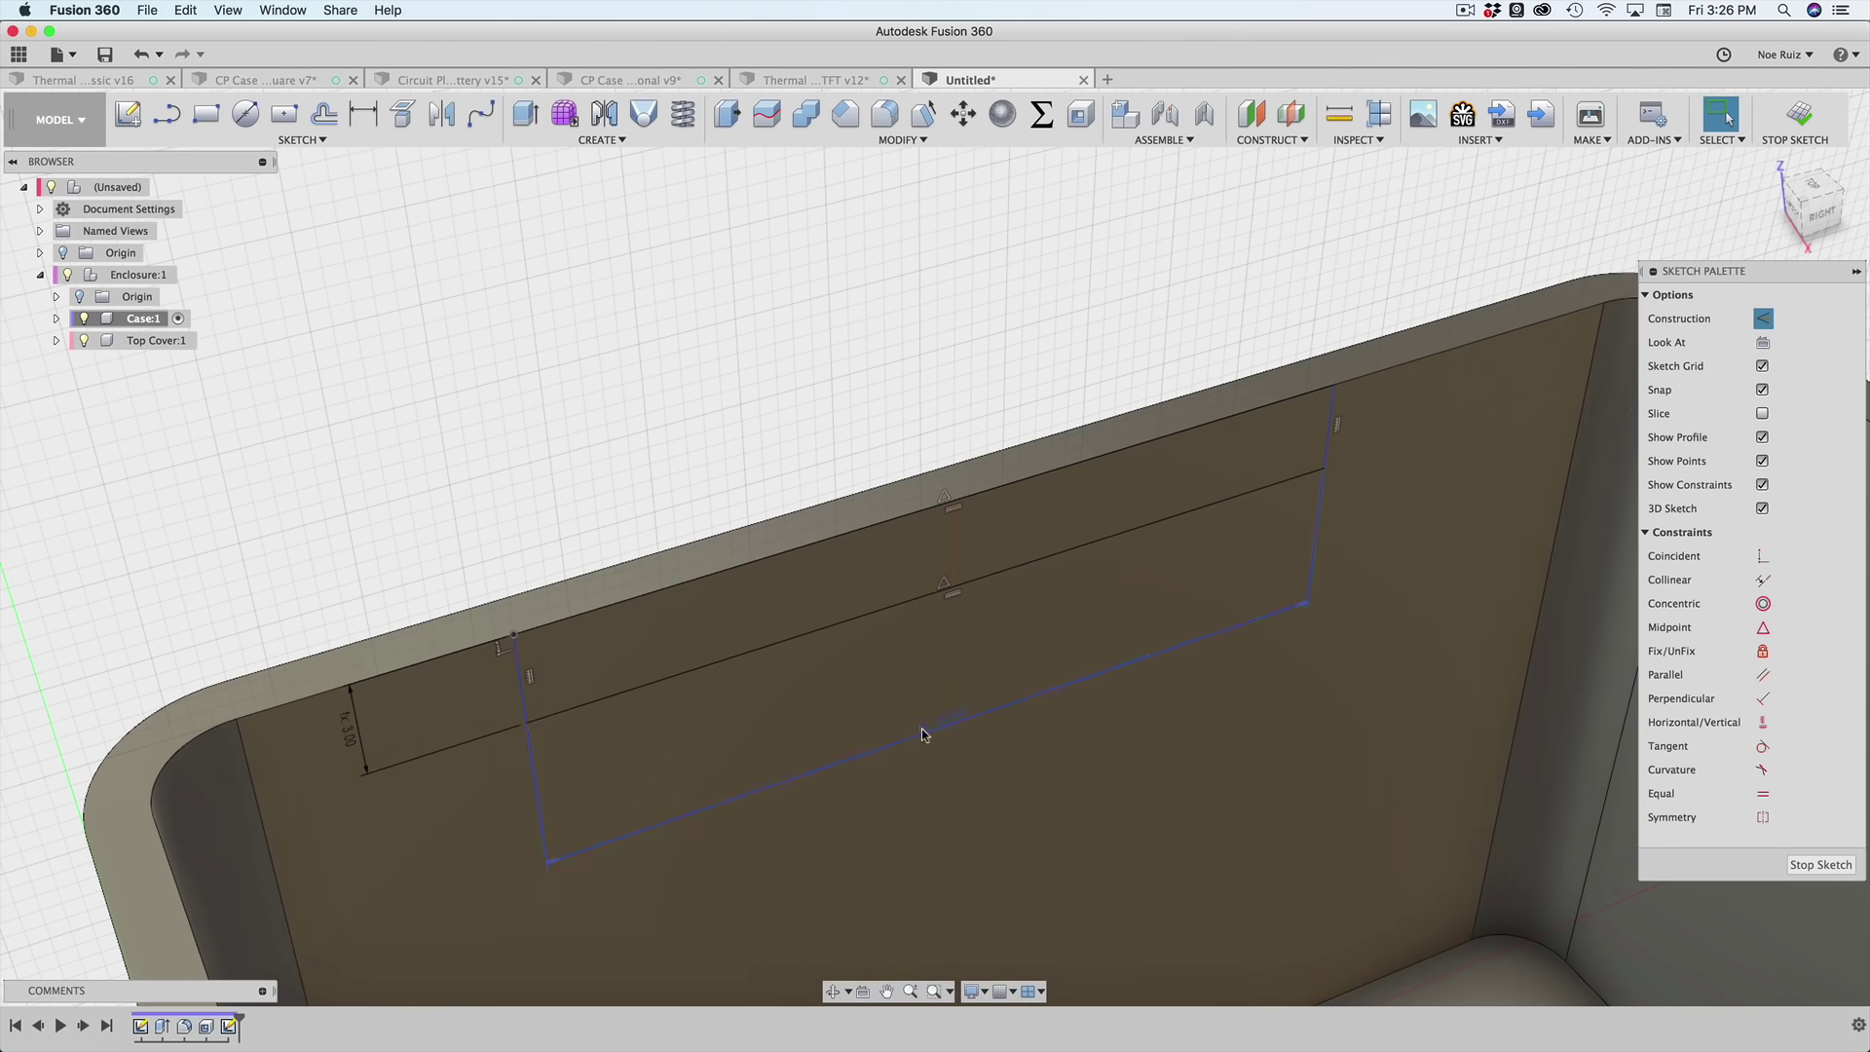
# - Slide the rectangle toward the far end of the wall to test the centring, and delete the construction line
pyautogui.moveTo(954, 590)
pyautogui.mouseDown()
pyautogui.moveTo(872, 614)
pyautogui.moveTo(1022, 580)
pyautogui.moveTo(1201, 506)
pyautogui.moveTo(1291, 539)
pyautogui.moveTo(584, 691)
pyautogui.moveTo(1289, 555)
pyautogui.mouseUp()
pyautogui.click(1167, 476)
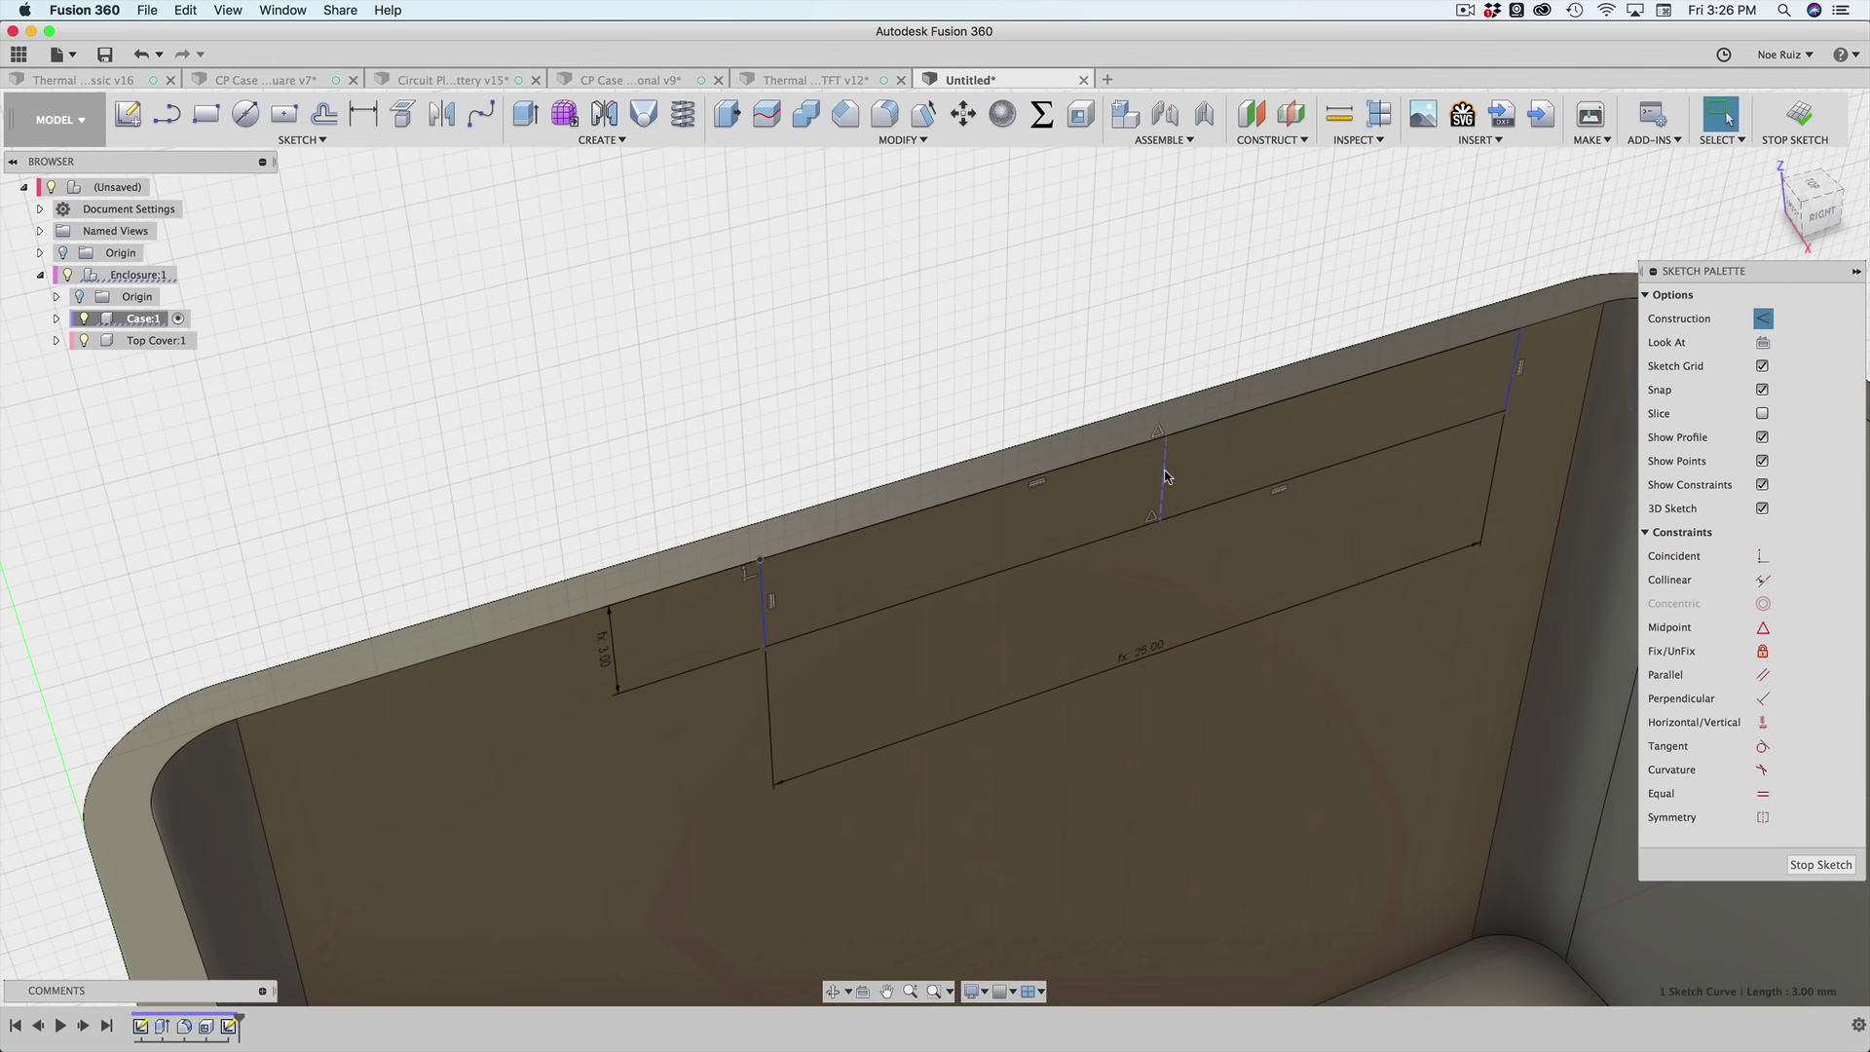
pyautogui.press('Delete')
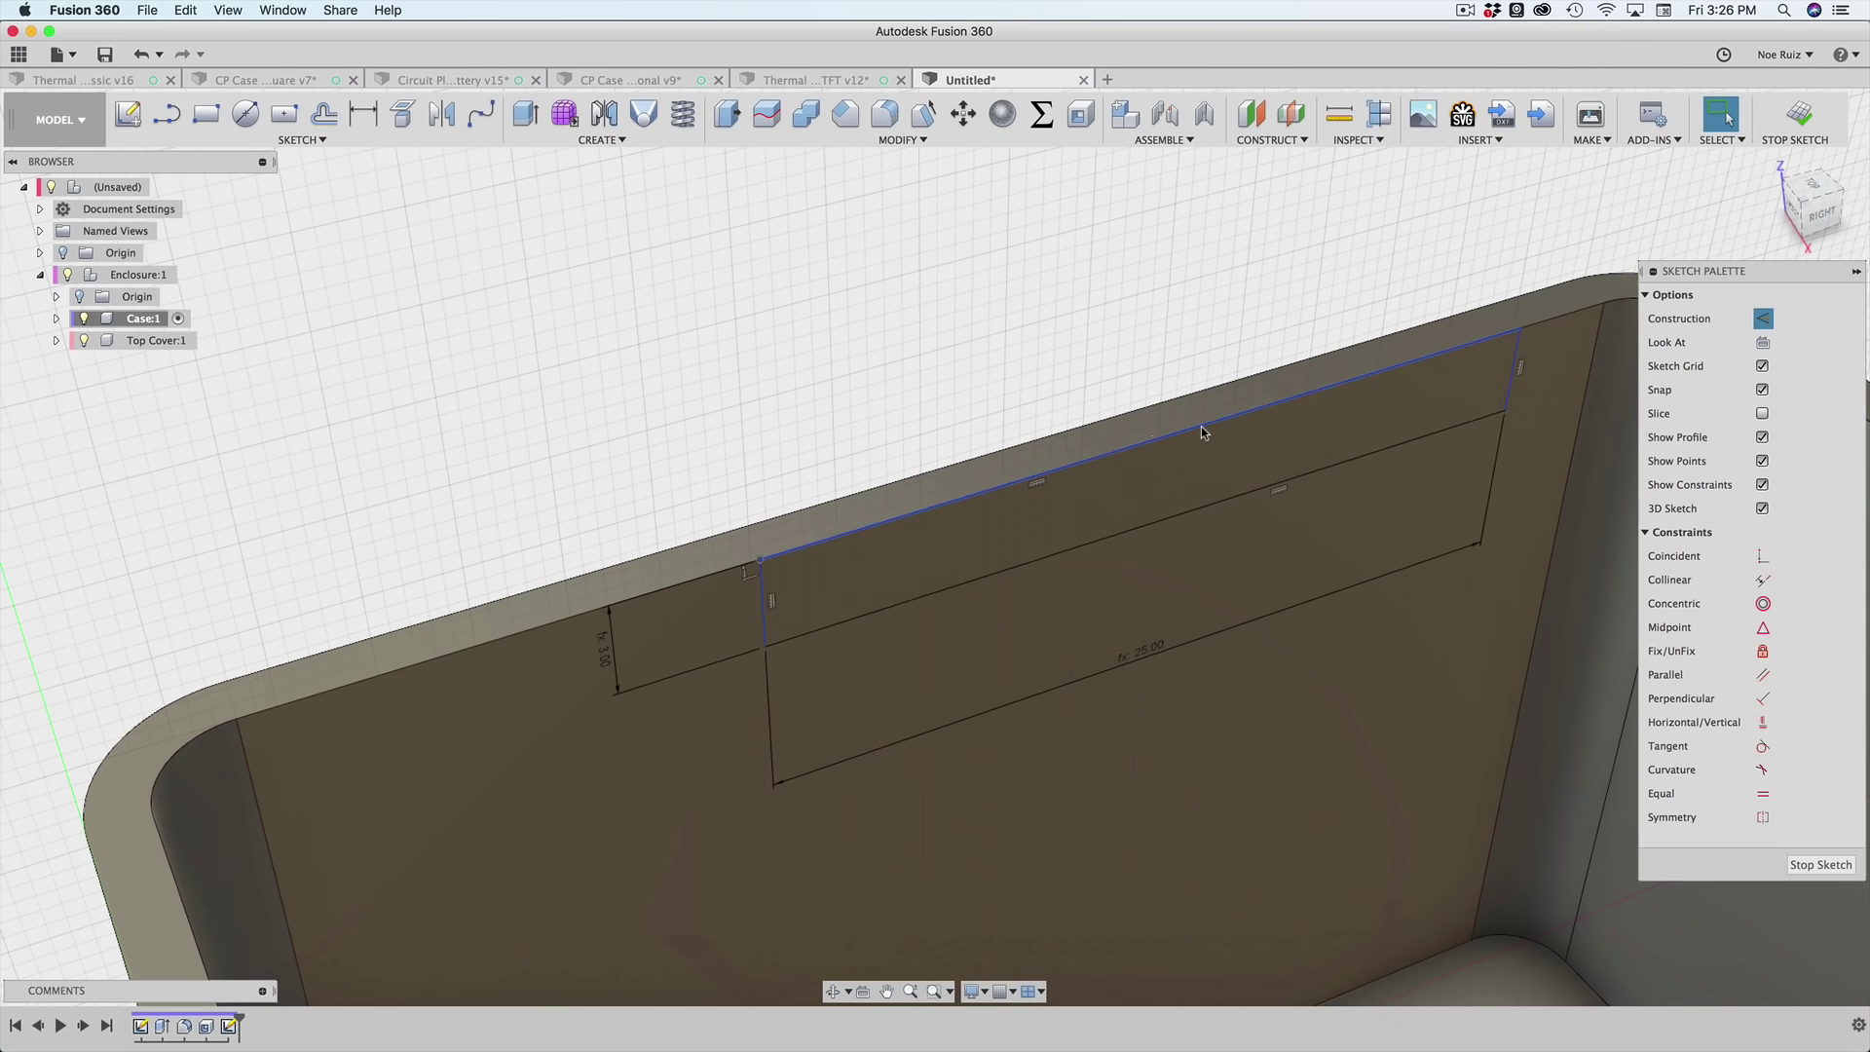
# - Slide the rectangle toward the front past the case's corner, clearing the midpoint of the wall's top edge
pyautogui.scroll(-3, 1023, 368)
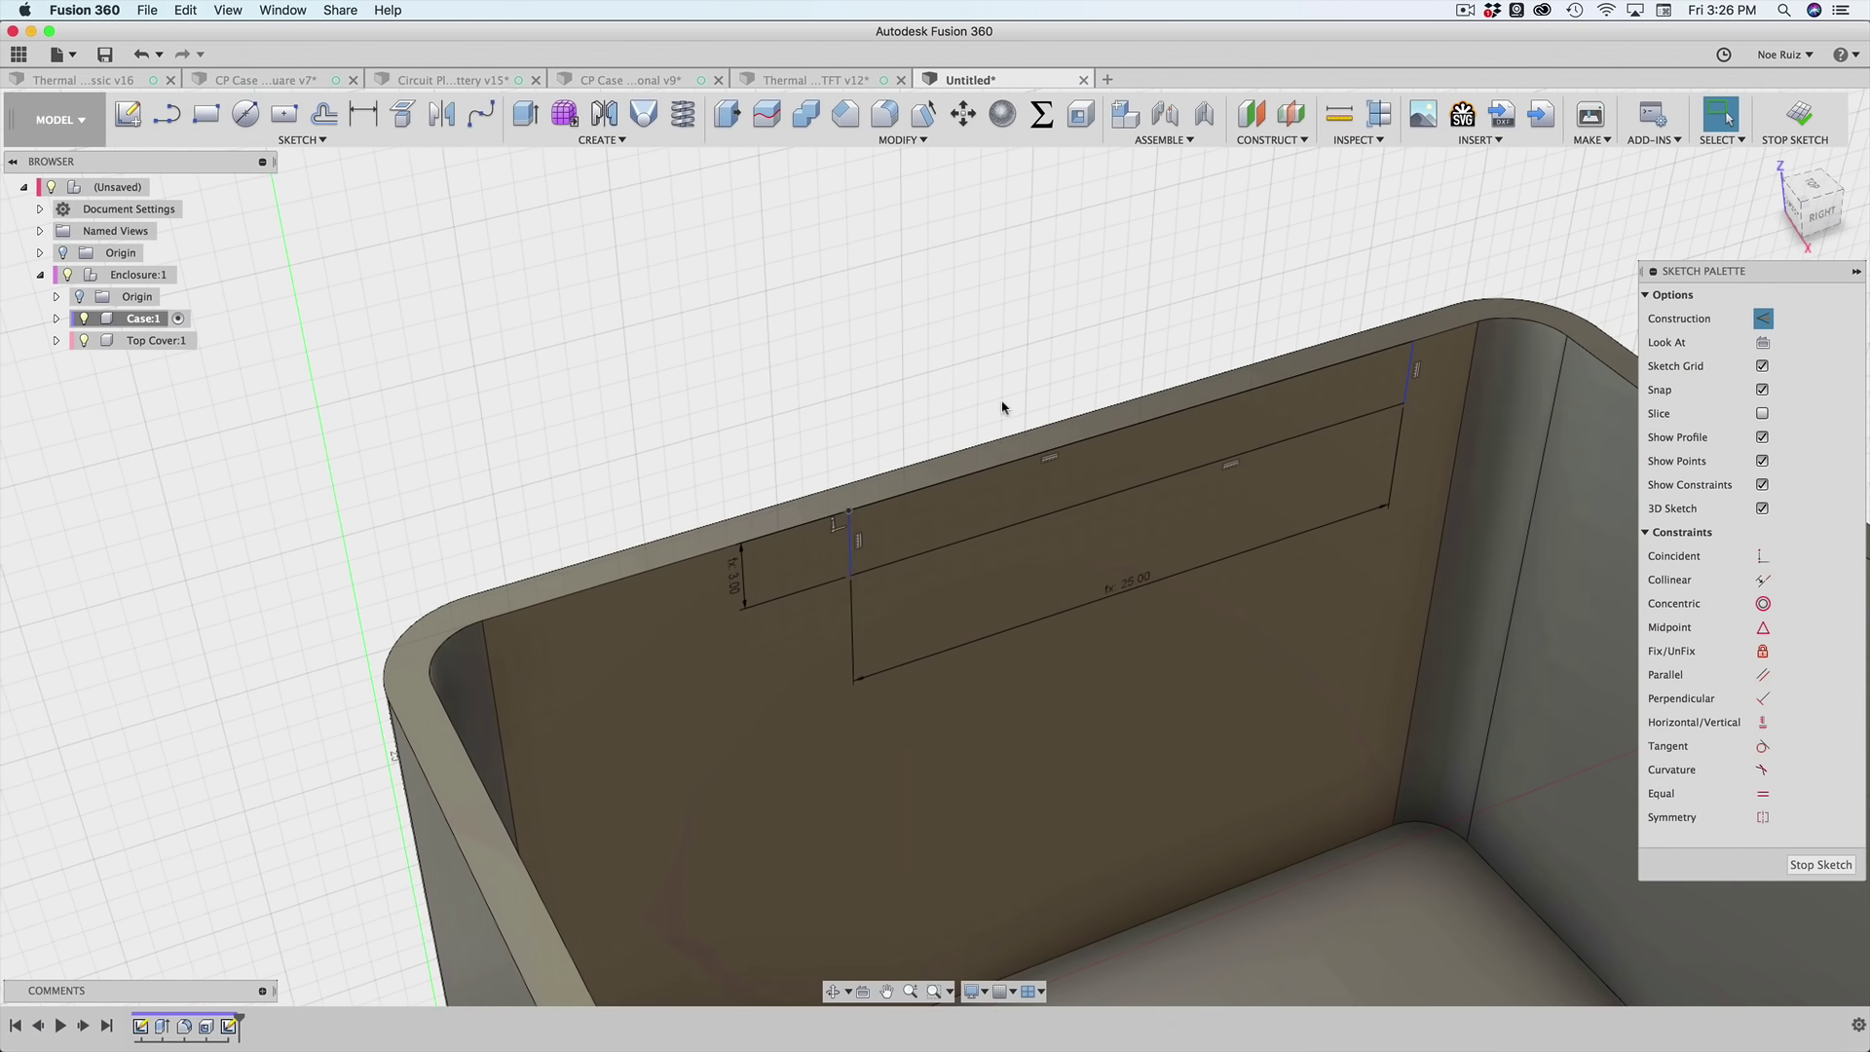
pyautogui.click(1001, 530)
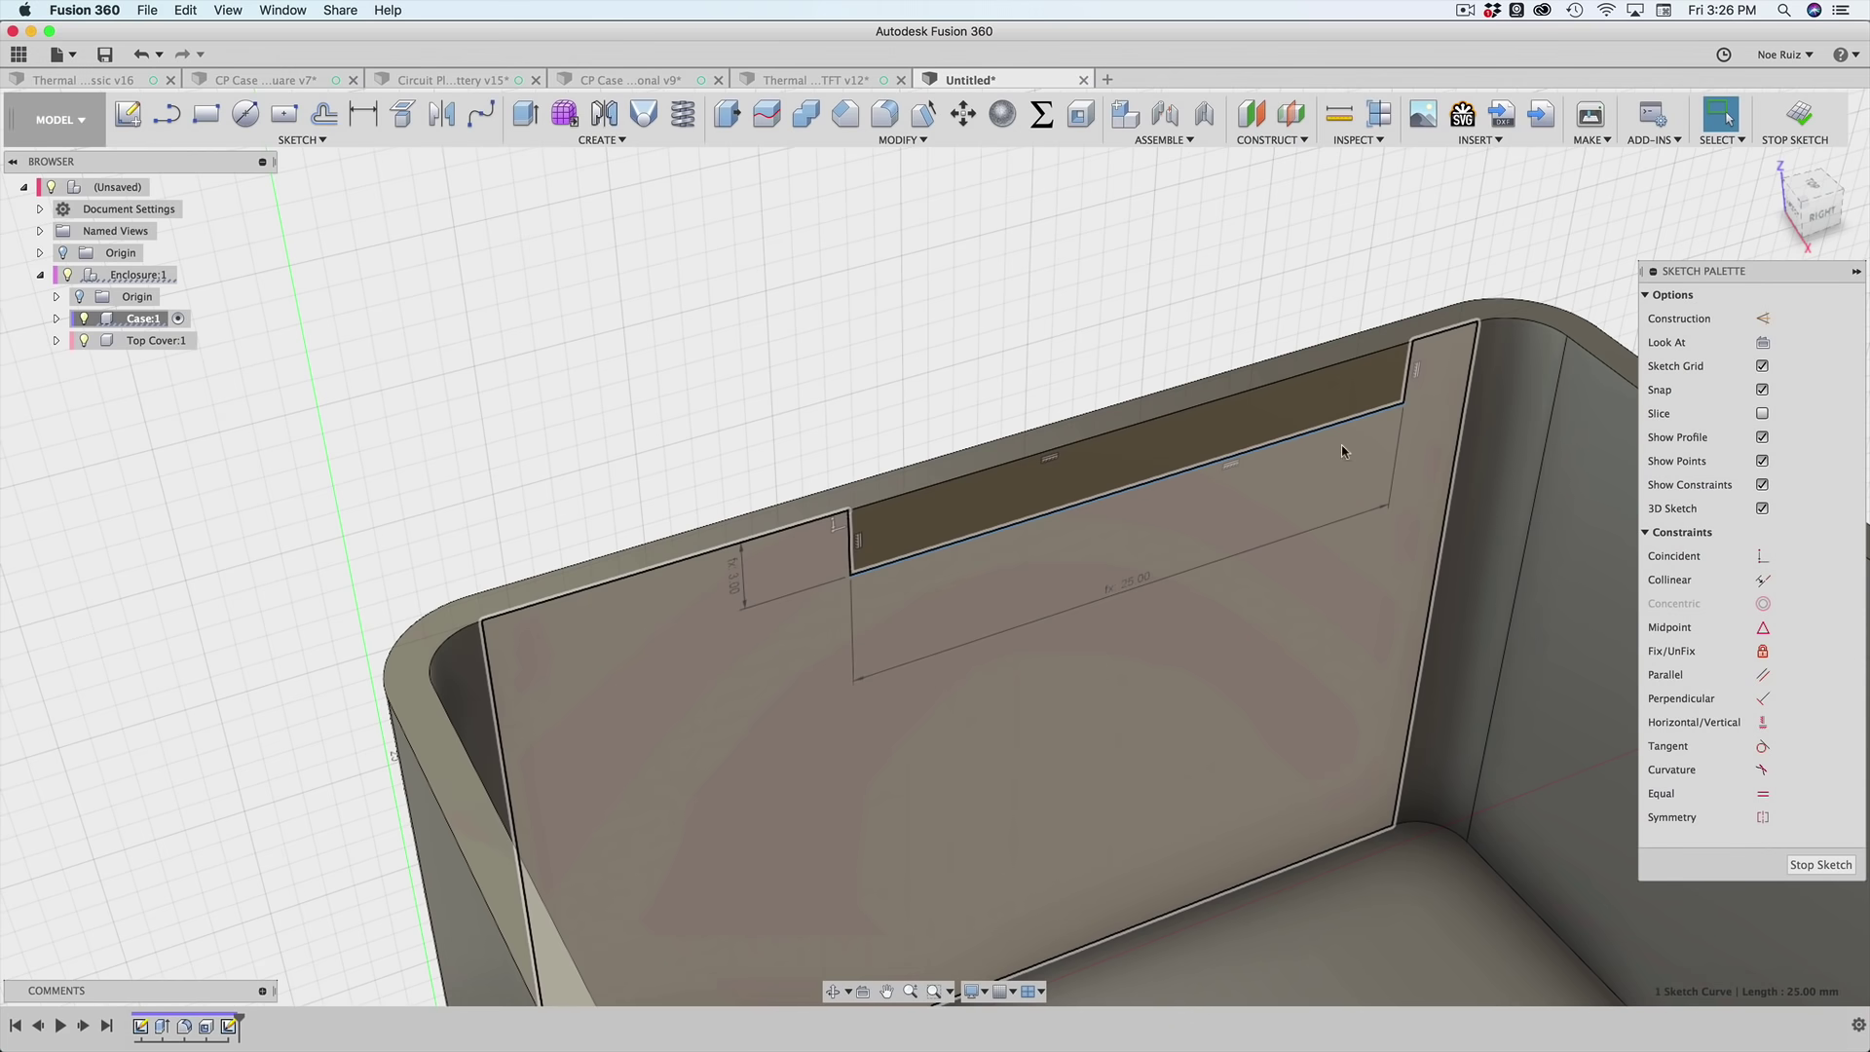
pyautogui.moveTo(1403, 403)
pyautogui.mouseDown()
pyautogui.moveTo(628, 643)
pyautogui.moveTo(894, 559)
pyautogui.mouseUp()
# - Sketch a construction line from the midpoint of the wall's top edge to the midpoint of the rectangle's bottom line
pyautogui.press('l')
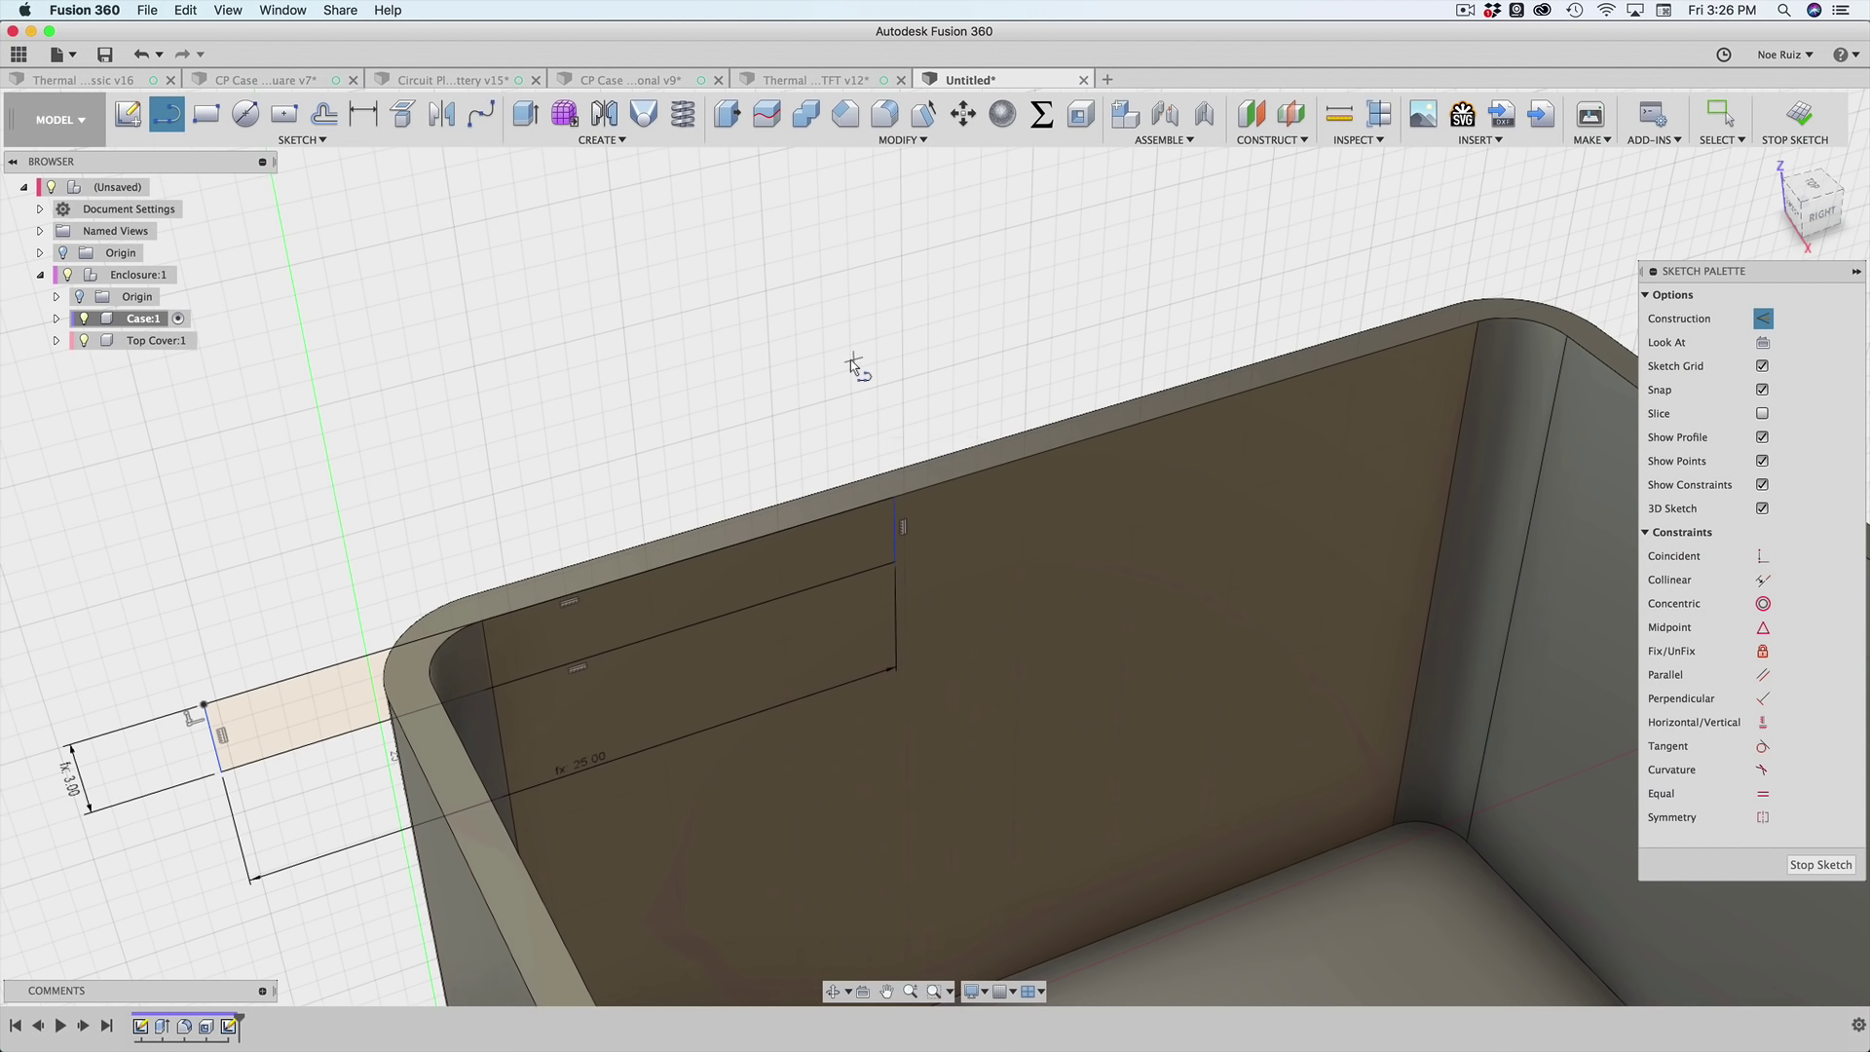
pyautogui.press('x')
pyautogui.click(1024, 456)
pyautogui.click(576, 662)
pyautogui.press('Escape')
# - Move the rectangle back onto the wall and centre it by applying a Horizontal/Vertical constraint to the construction line
pyautogui.moveTo(576, 663)
pyautogui.mouseDown()
pyautogui.moveTo(893, 555)
pyautogui.moveTo(1535, 458)
pyautogui.moveTo(631, 647)
pyautogui.moveTo(1610, 508)
pyautogui.moveTo(1273, 530)
pyautogui.moveTo(1289, 530)
pyautogui.mouseUp()
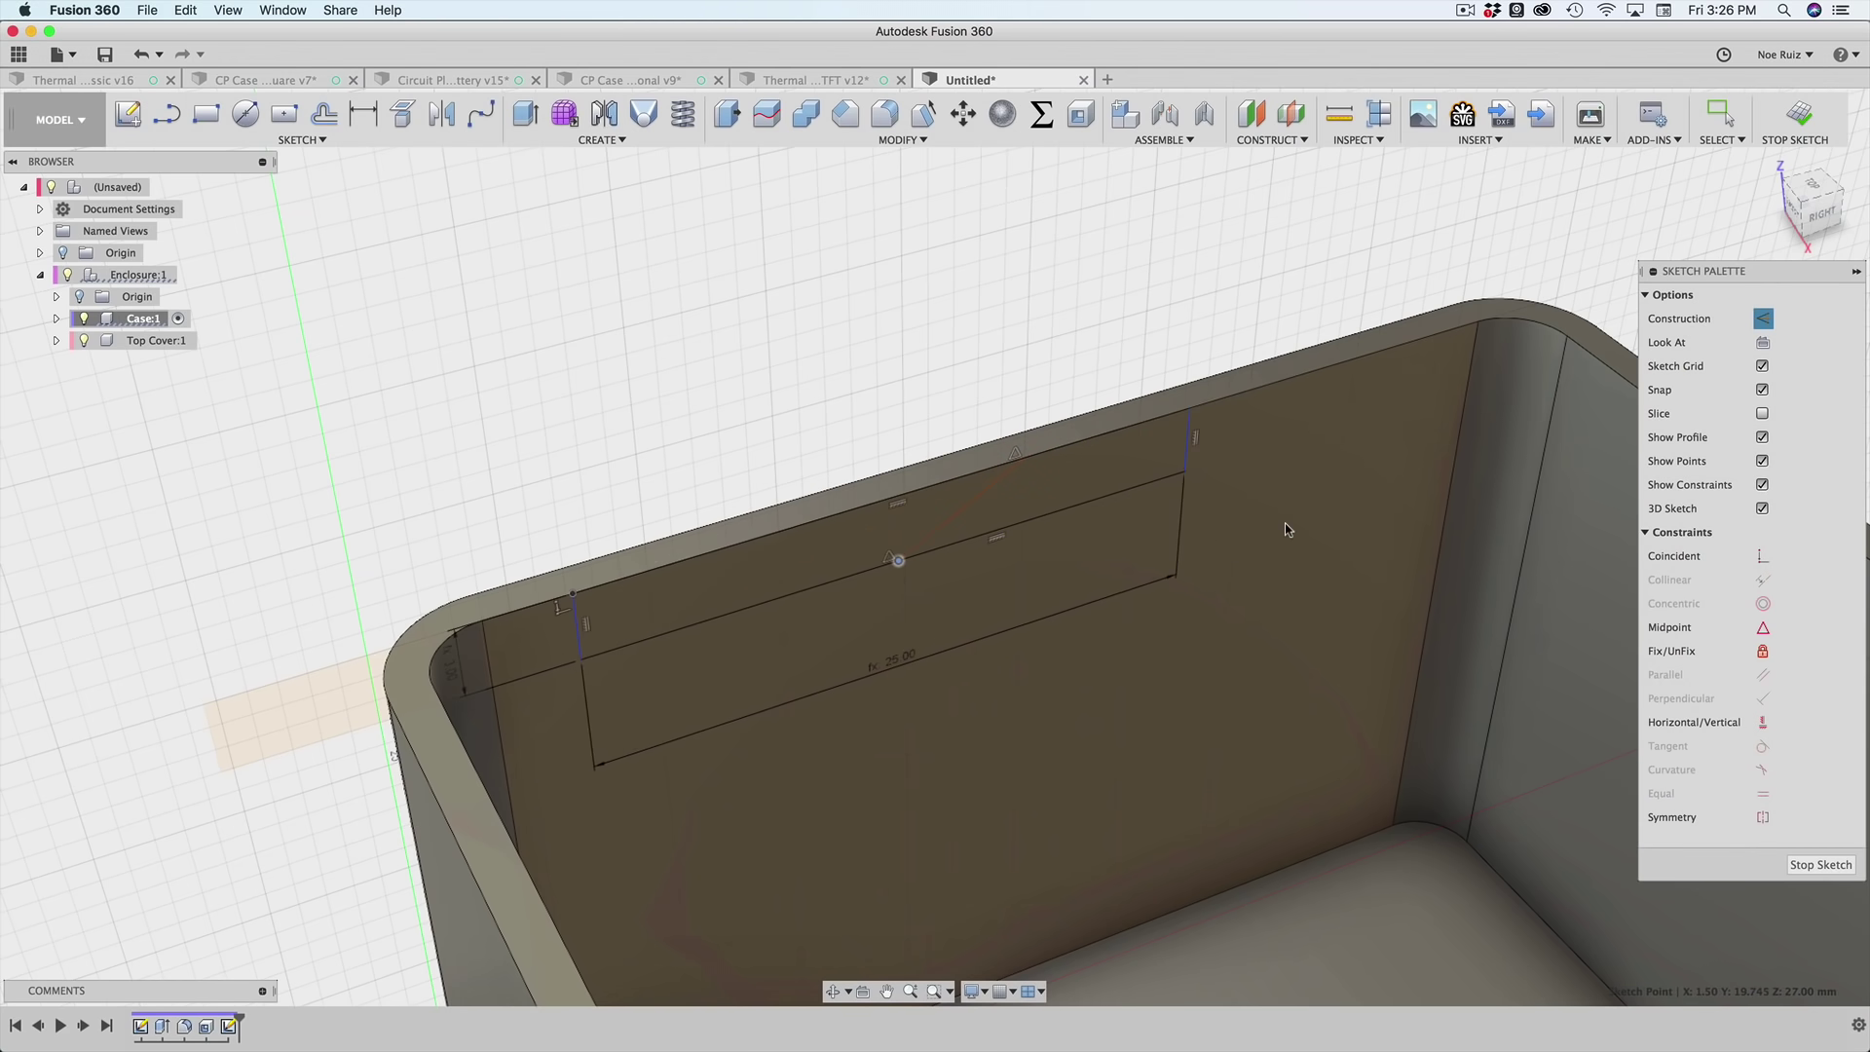
pyautogui.click(1008, 477)
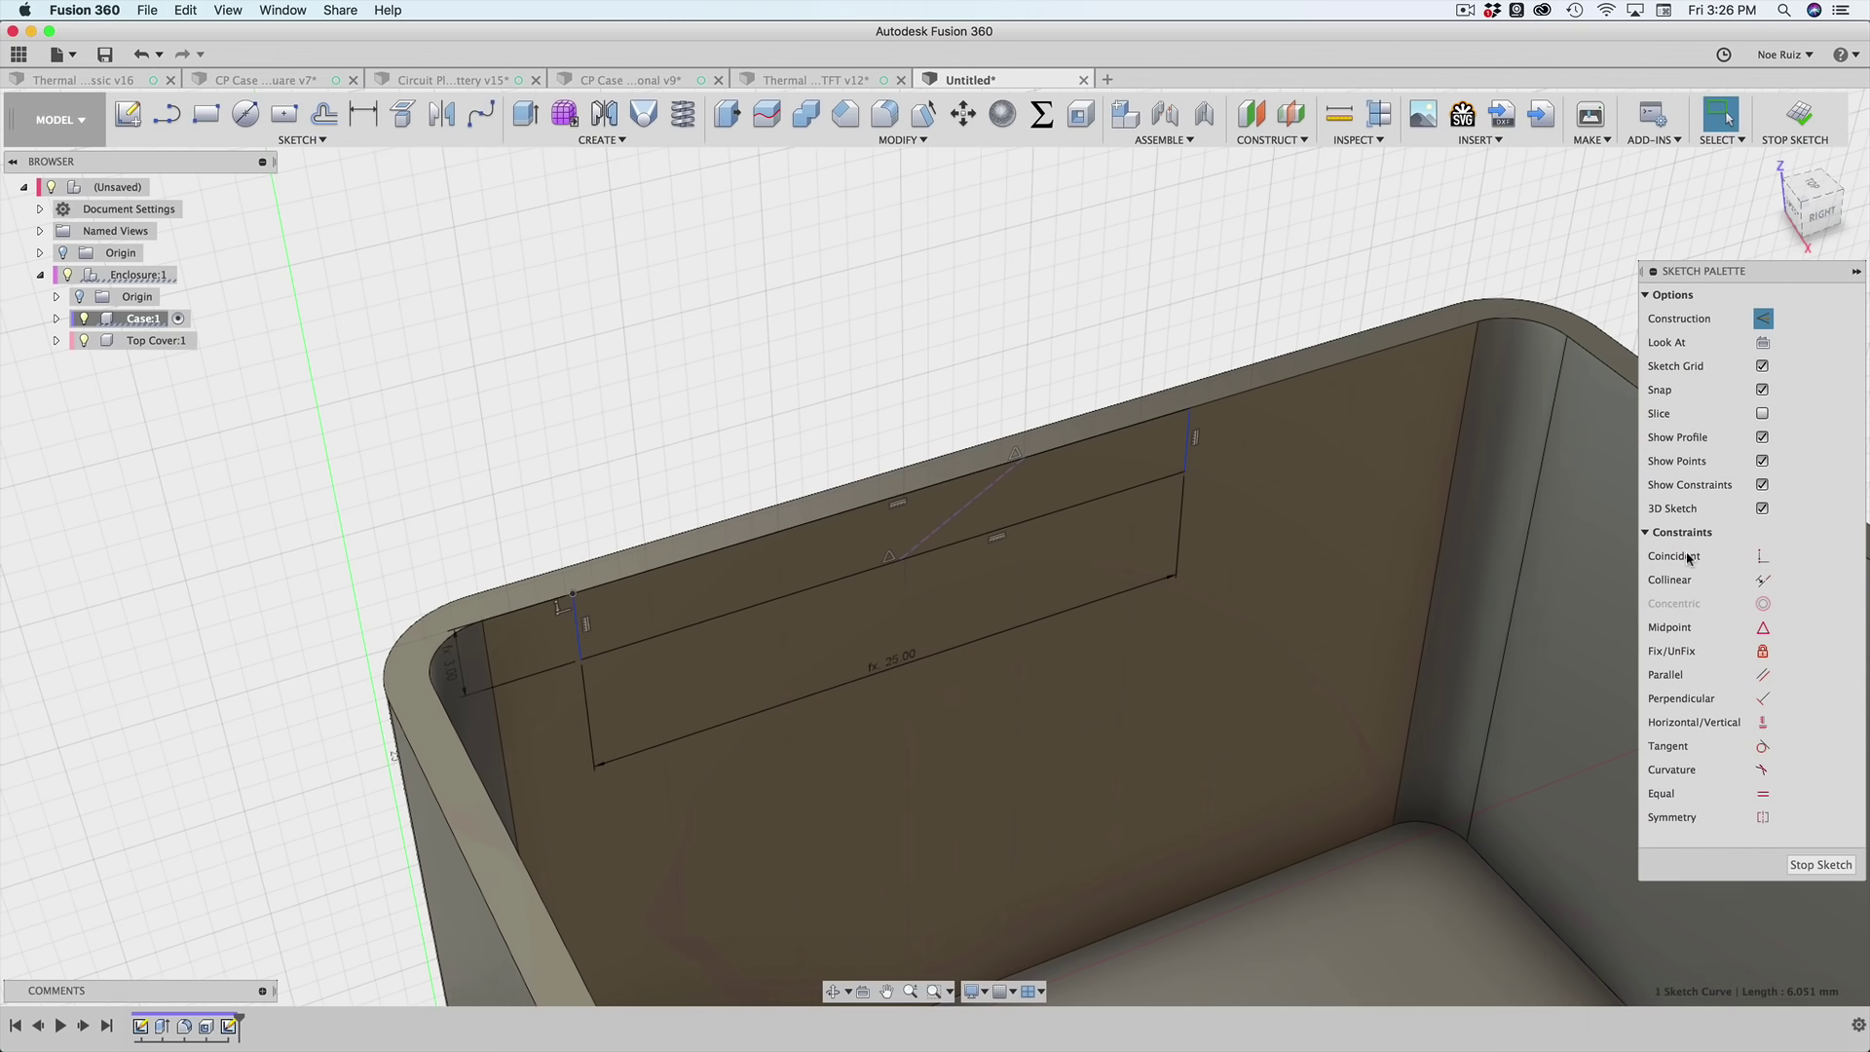
pyautogui.click(1763, 725)
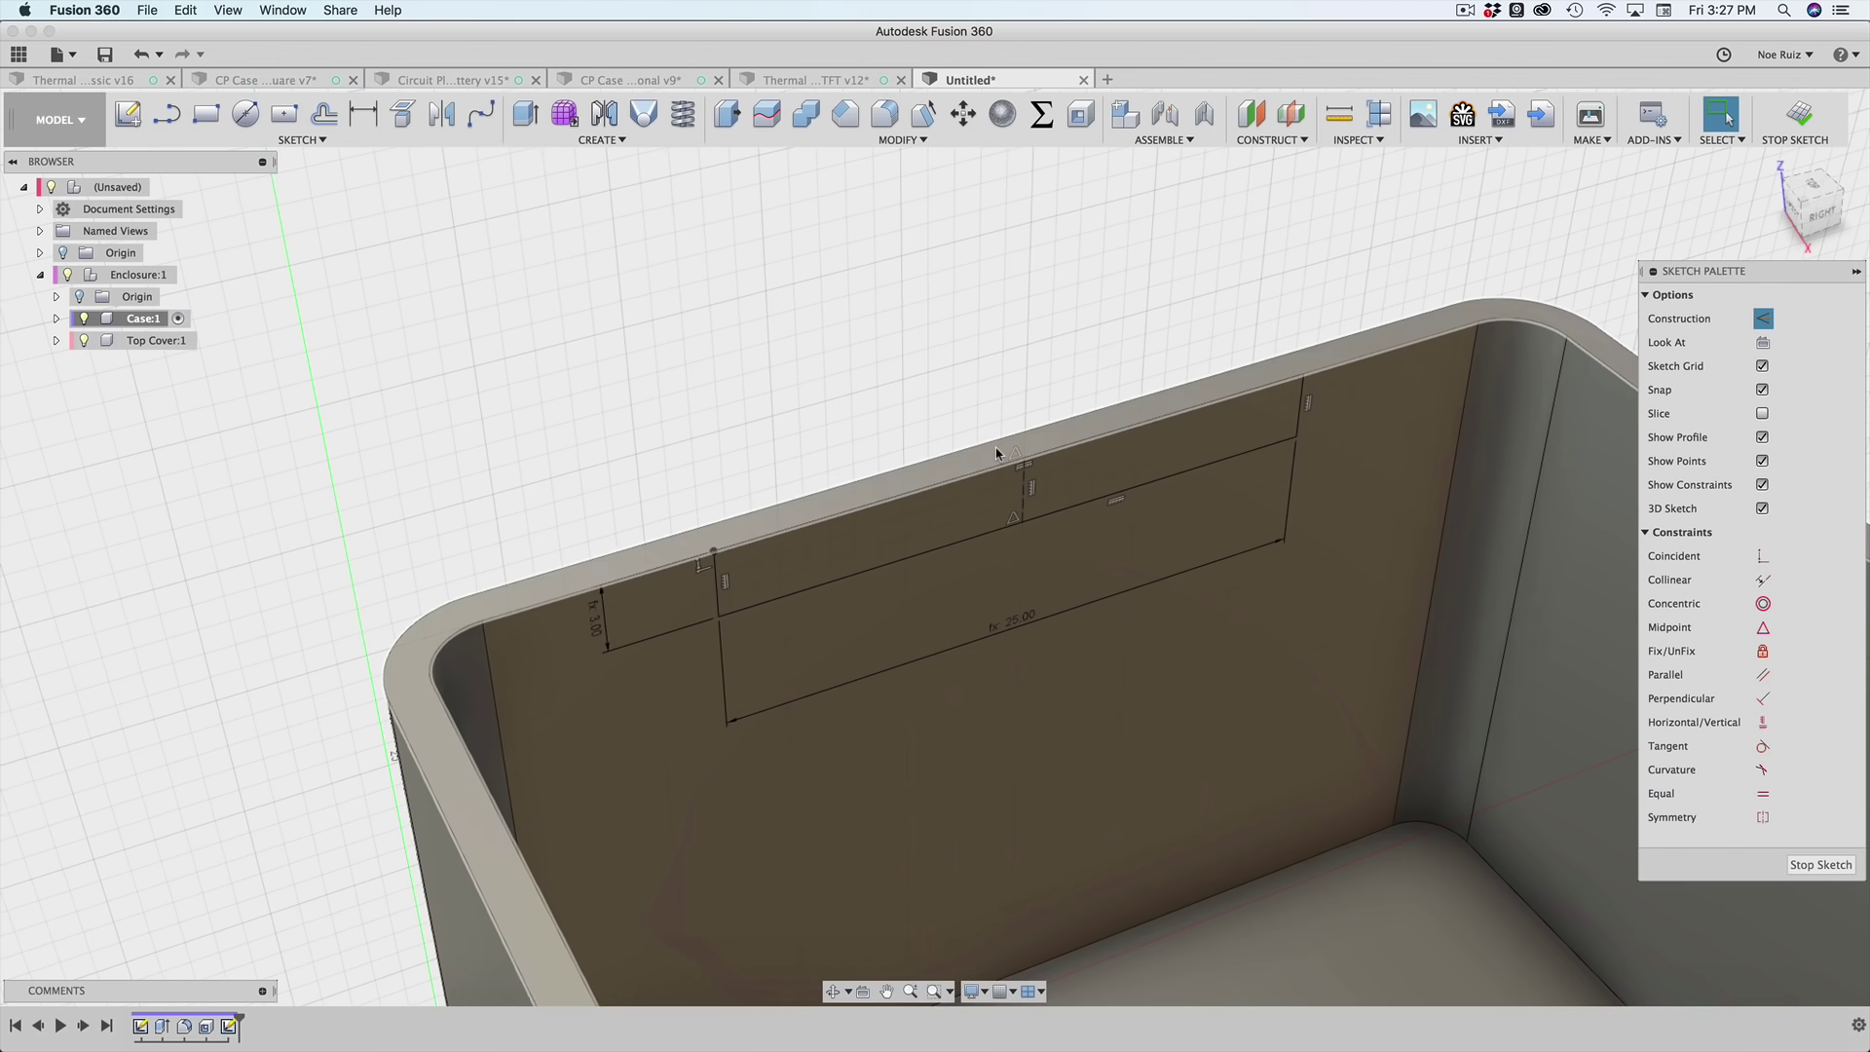
# - Try to move the centred rectangle by its lower far corner to check that it is fully constrained
pyautogui.scroll(5, 995, 447)
pyautogui.scroll(-6, 998, 445)
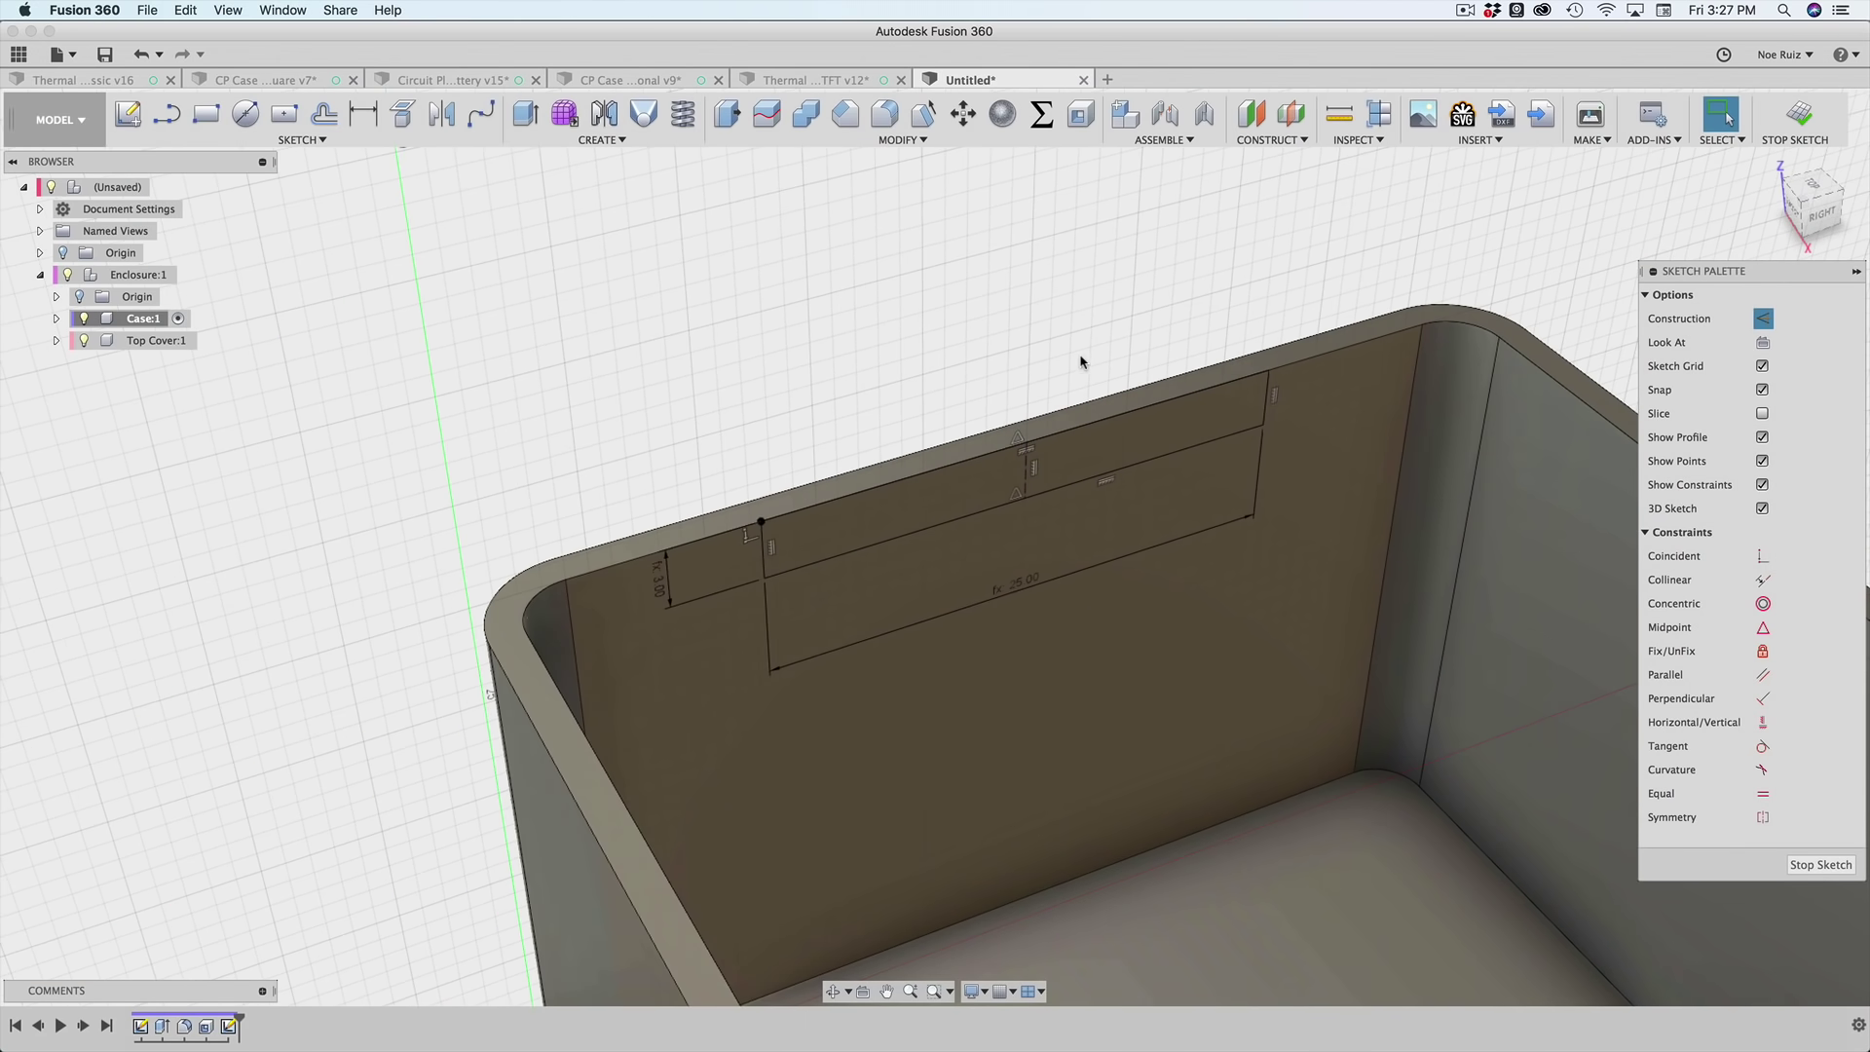
pyautogui.moveTo(1080, 361)
pyautogui.keyDown('shift'); pyautogui.mouseDown(button='middle')
pyautogui.moveTo(1039, 339)
pyautogui.moveTo(1080, 362)
pyautogui.mouseUp(button='middle'); pyautogui.keyUp('shift')
pyautogui.click(1273, 440)
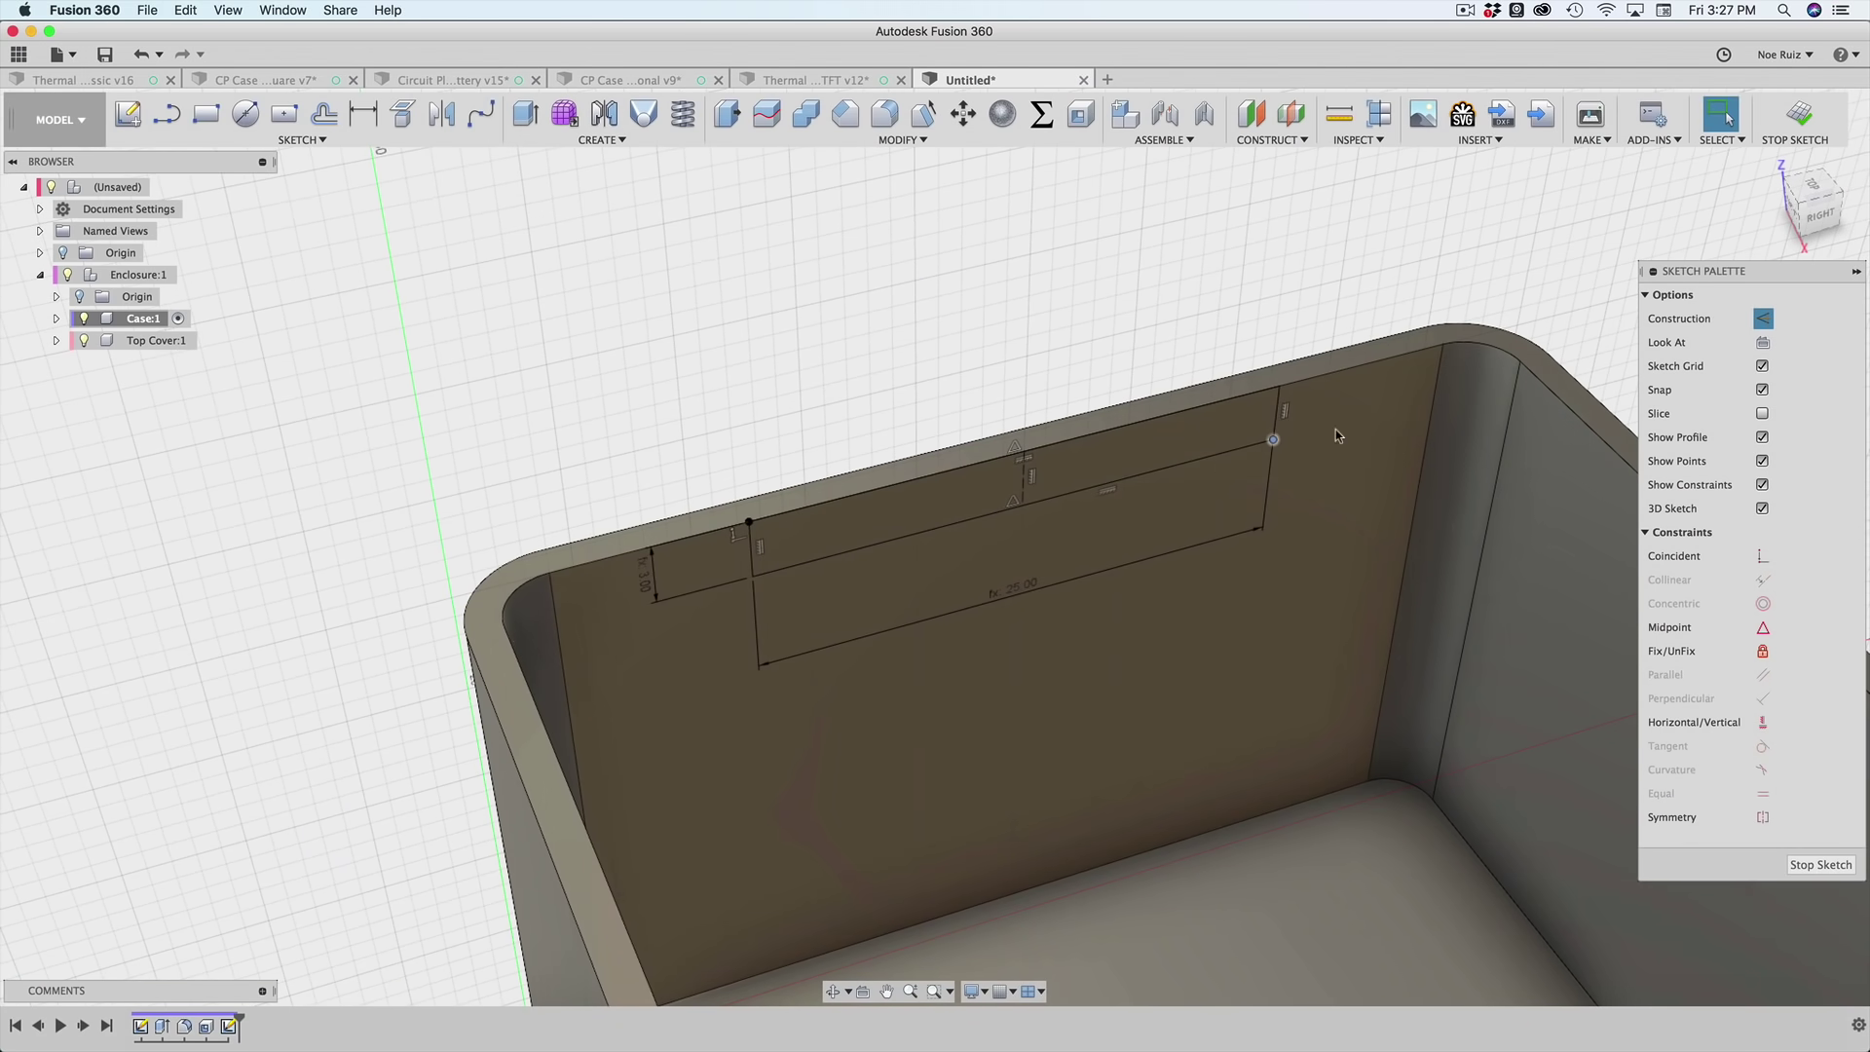
# - Examine the centred rectangle's lines, midpoint and construction line on the case's inner wall
pyautogui.click(1032, 449)
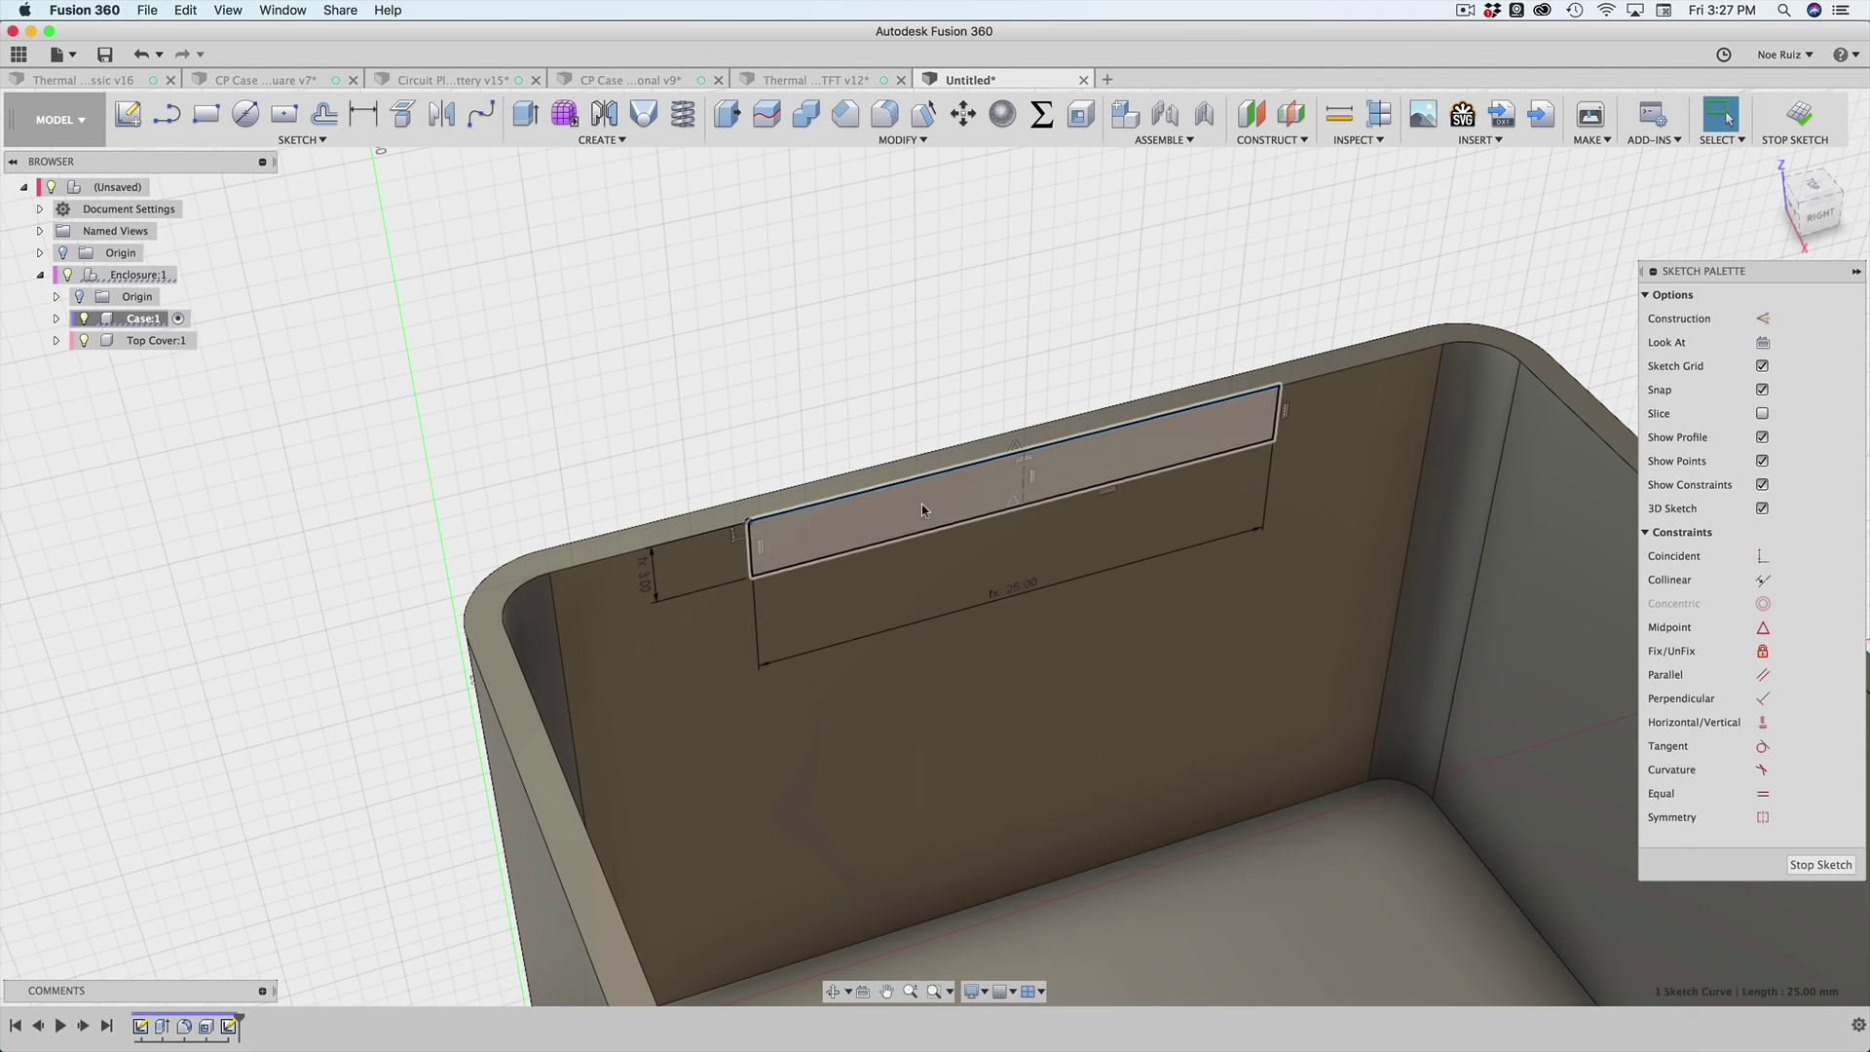
pyautogui.click(923, 508)
pyautogui.scroll(-5, 887, 358)
pyautogui.click(926, 296)
pyautogui.moveTo(927, 296); pyautogui.dragTo(919, 333, button='middle')
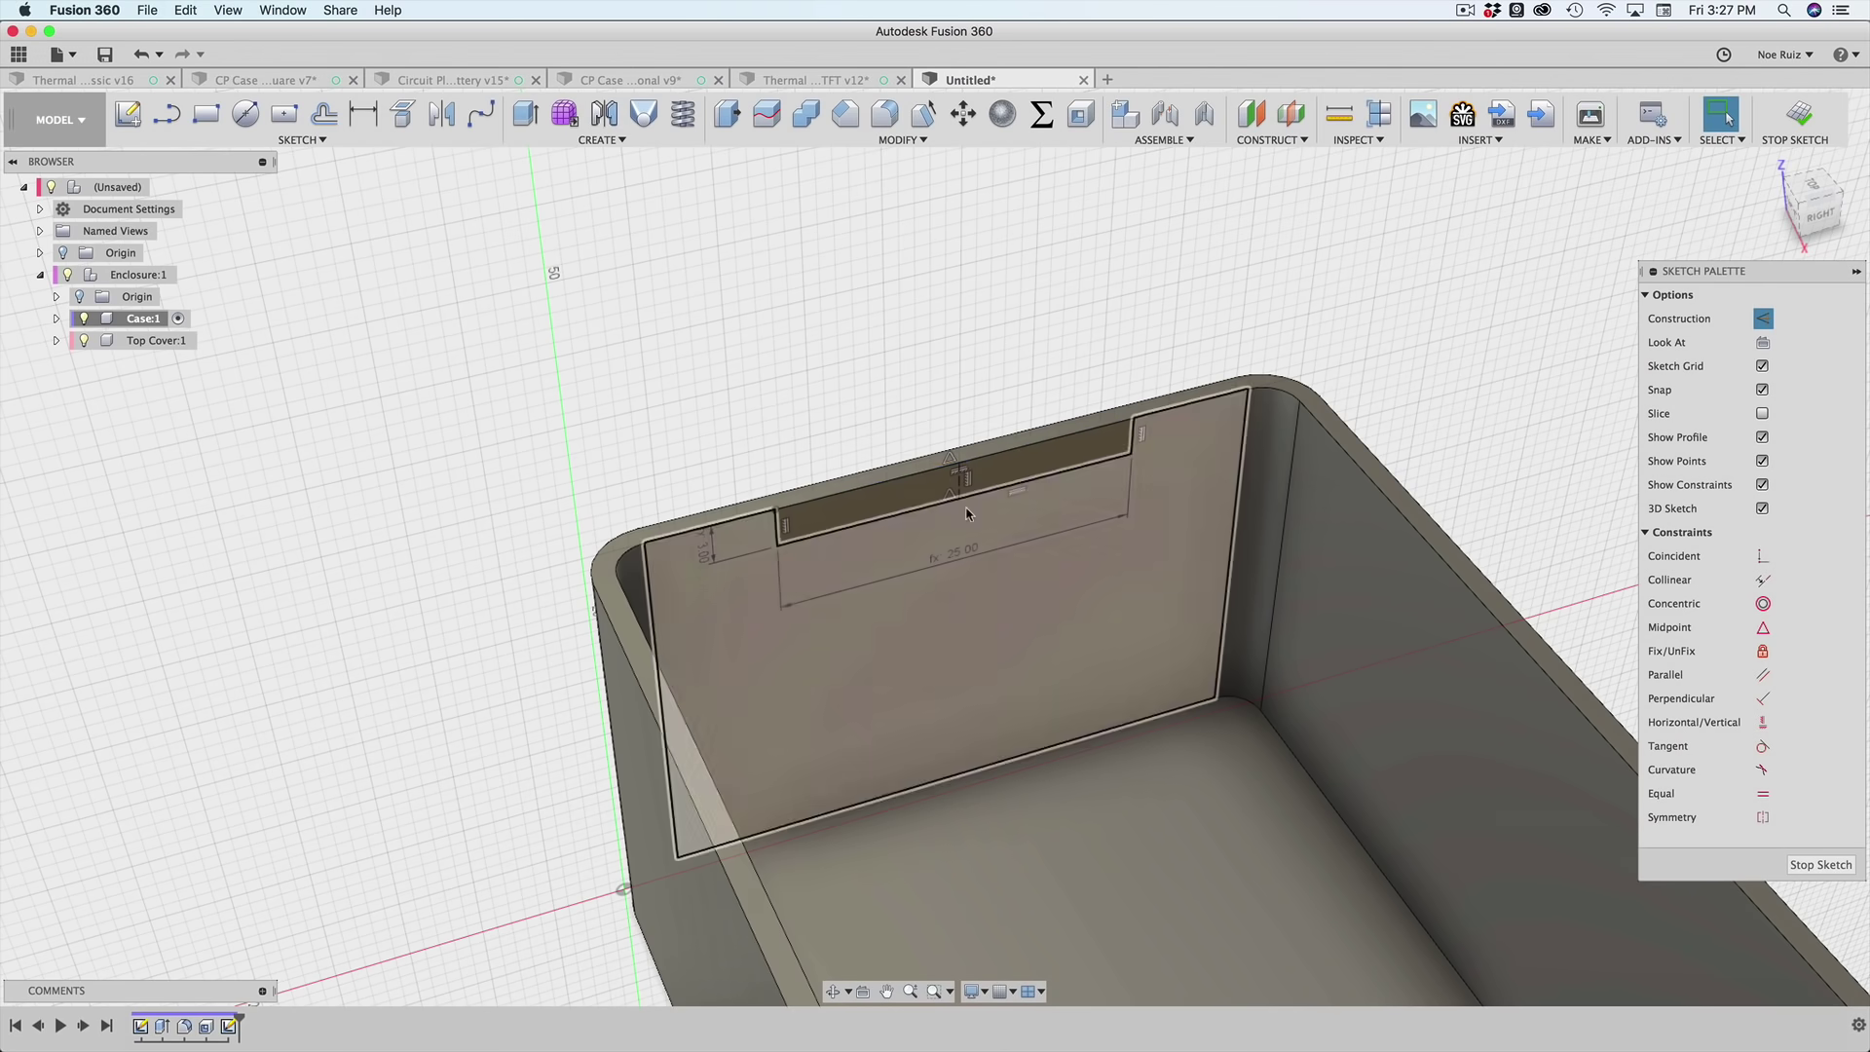
pyautogui.keyDown('shift'); pyautogui.moveTo(967, 514); pyautogui.dragTo(936, 489, button='middle'); pyautogui.keyUp('shift')
pyautogui.click(944, 526)
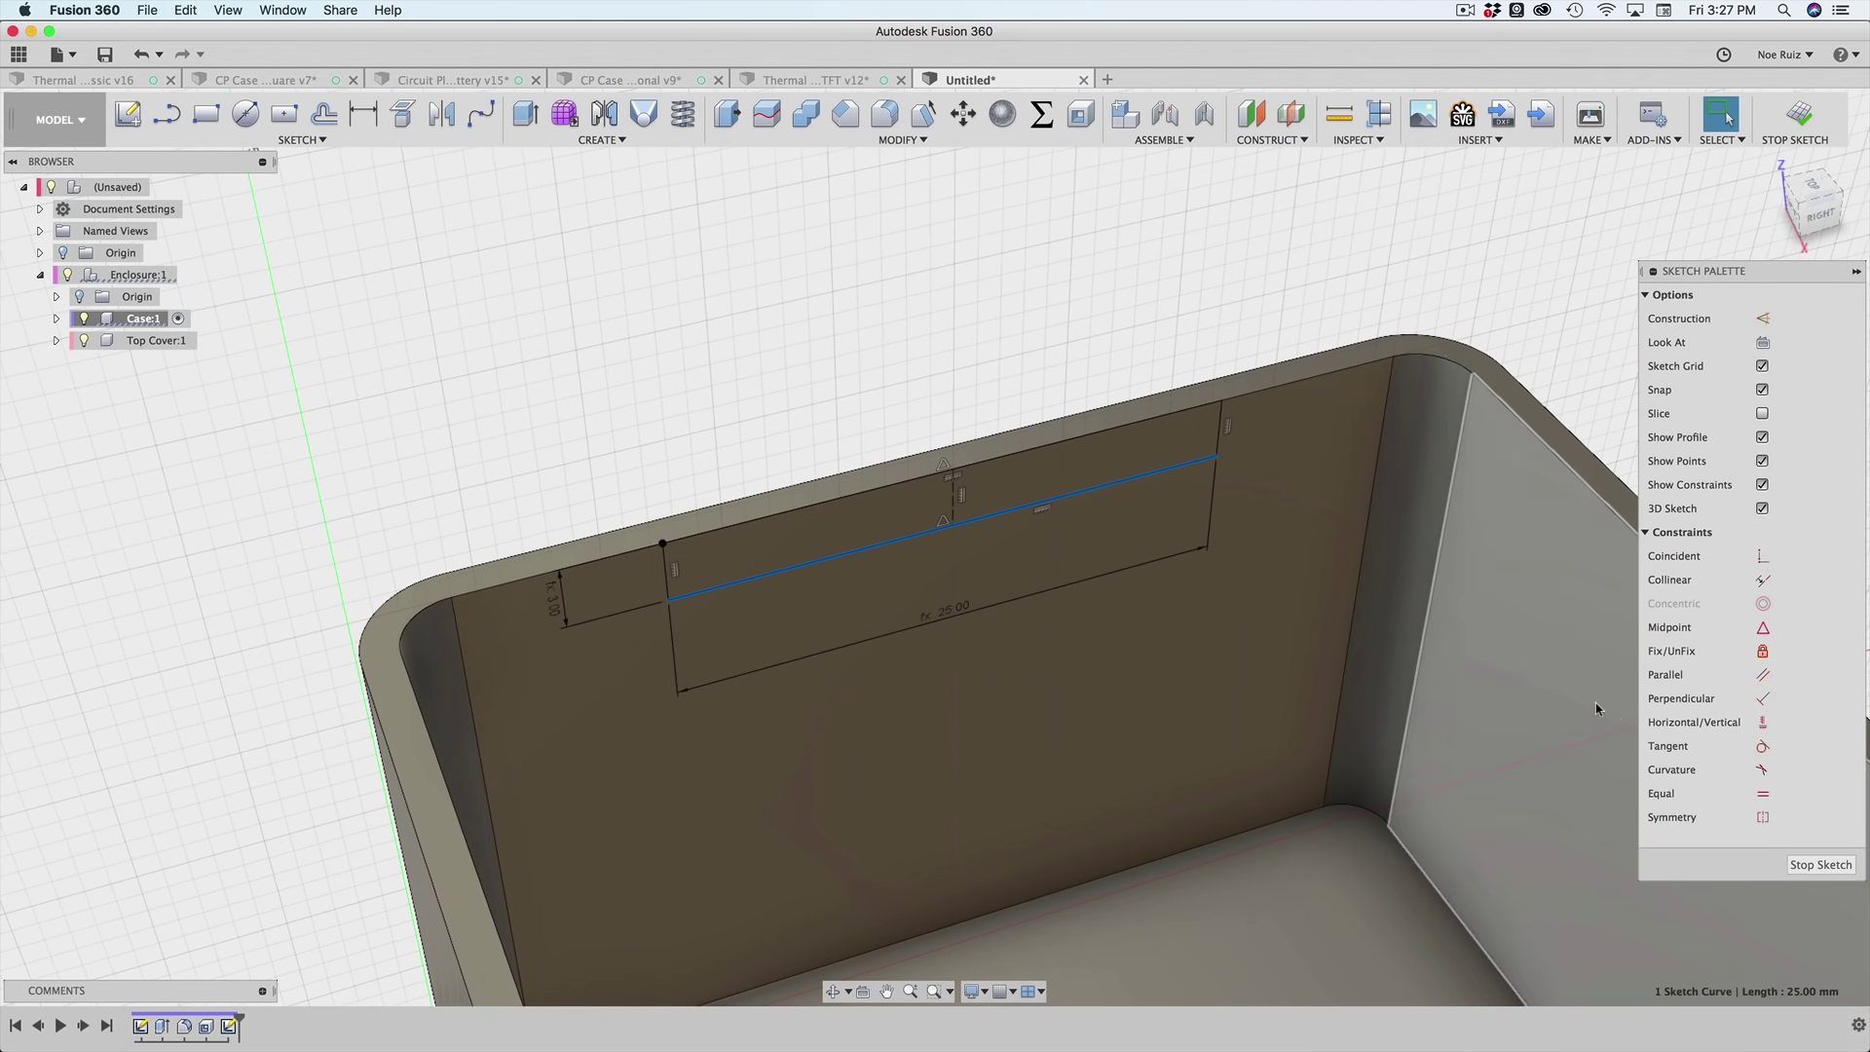
pyautogui.click(954, 525)
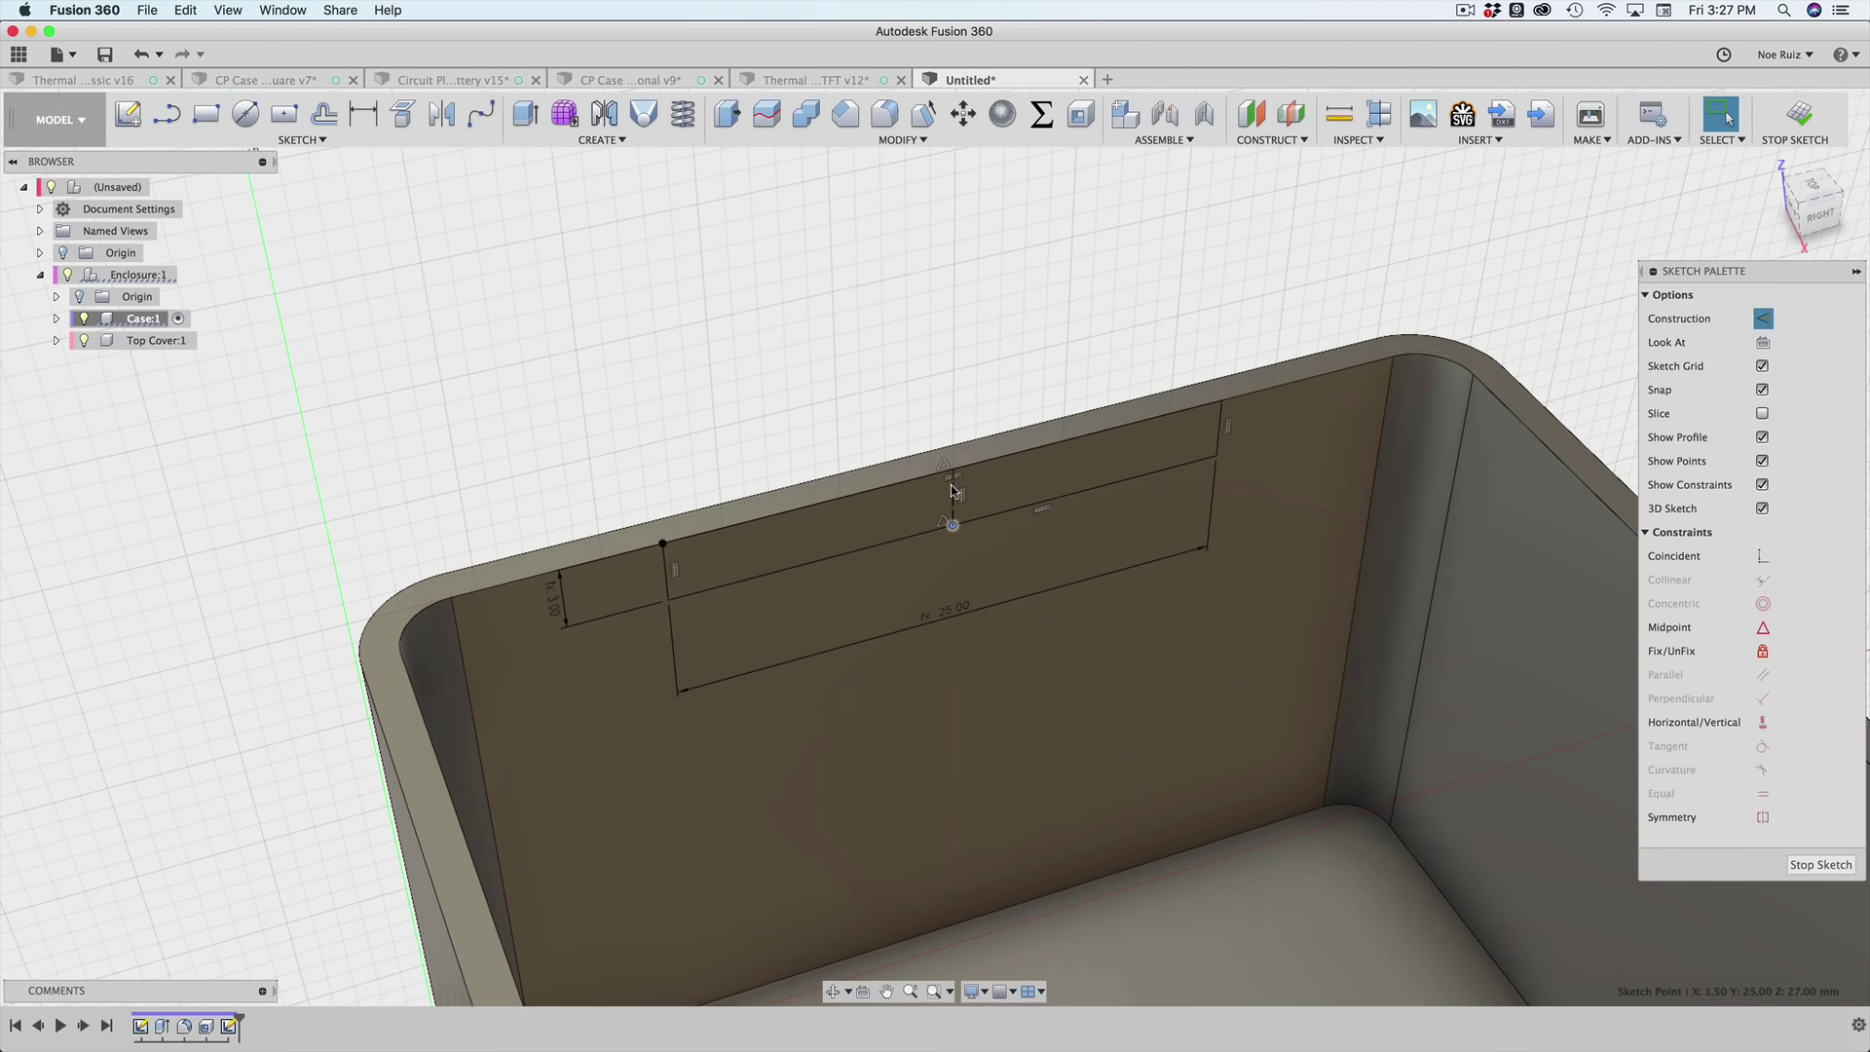
# - Extrude the rectangle on the case's inner wall 6 mm toward the inside of the case
pyautogui.scroll(-3, 864, 361)
pyautogui.press('e')
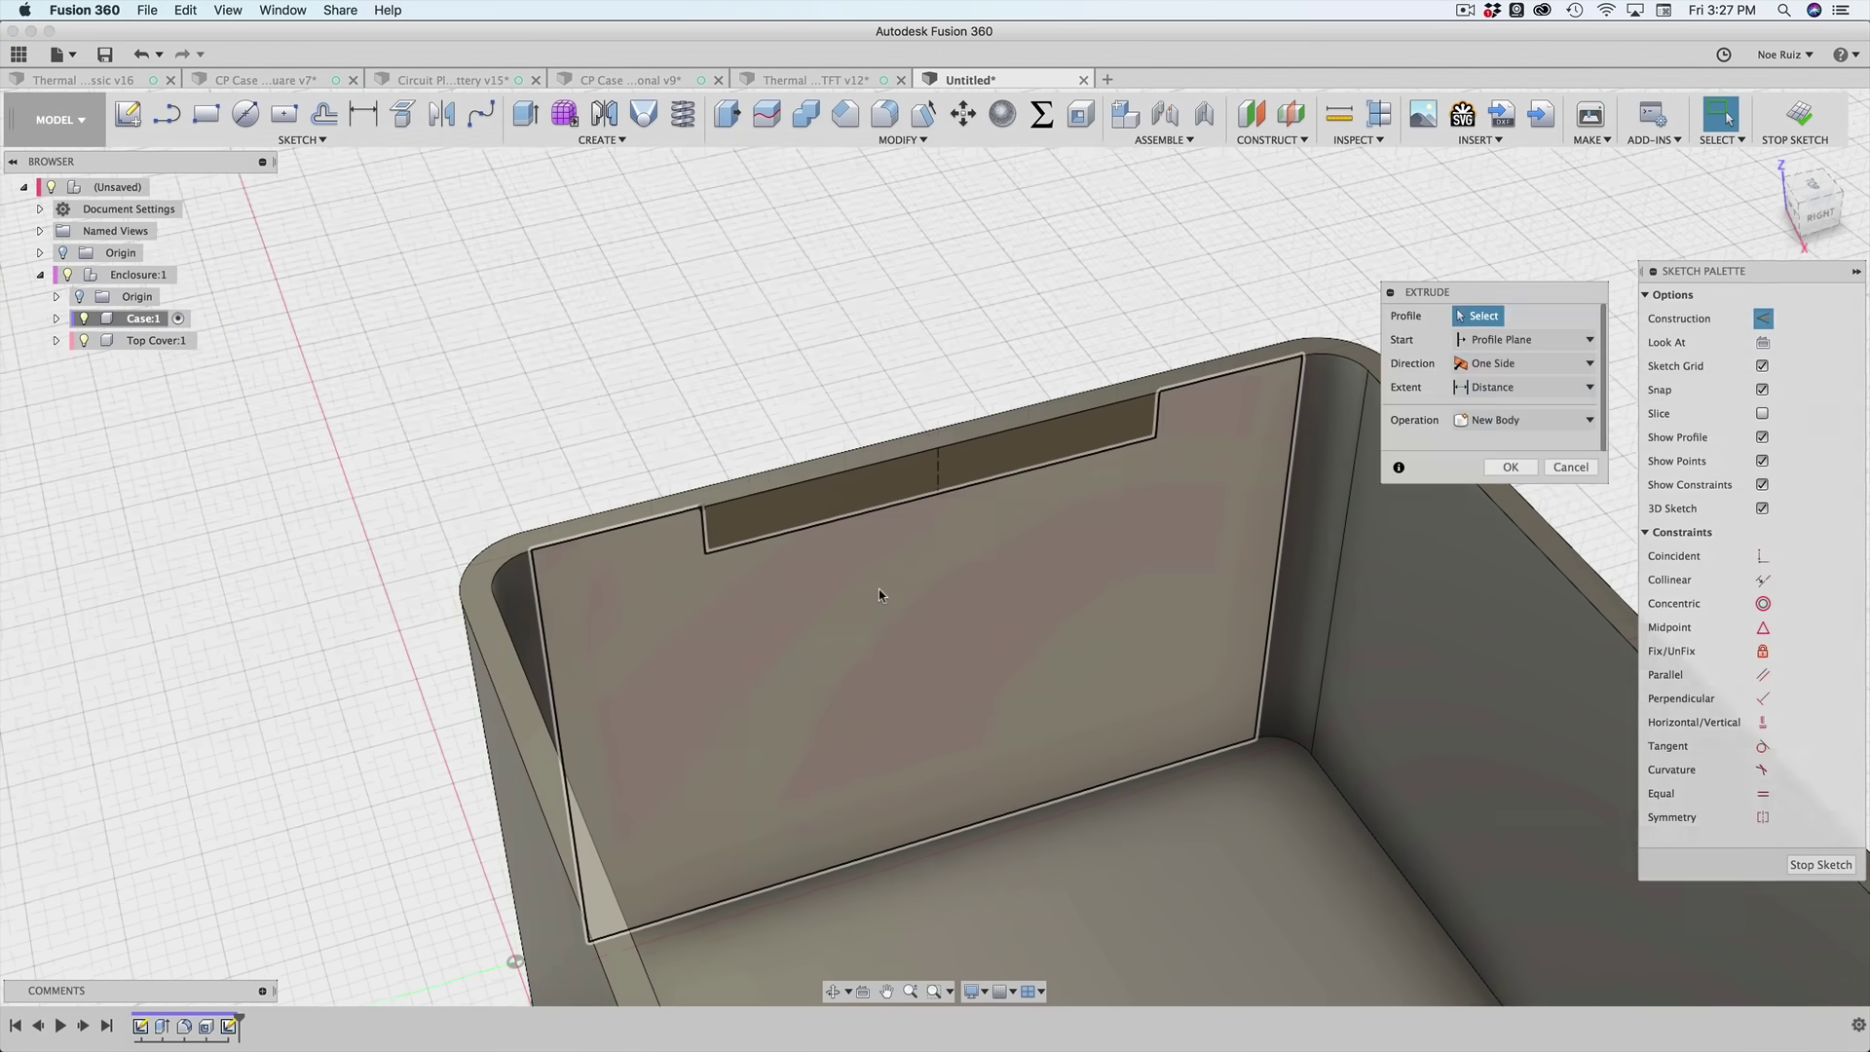
pyautogui.click(853, 481)
pyautogui.keyDown('shift'); pyautogui.moveTo(776, 353); pyautogui.dragTo(812, 375, button='middle'); pyautogui.keyUp('shift')
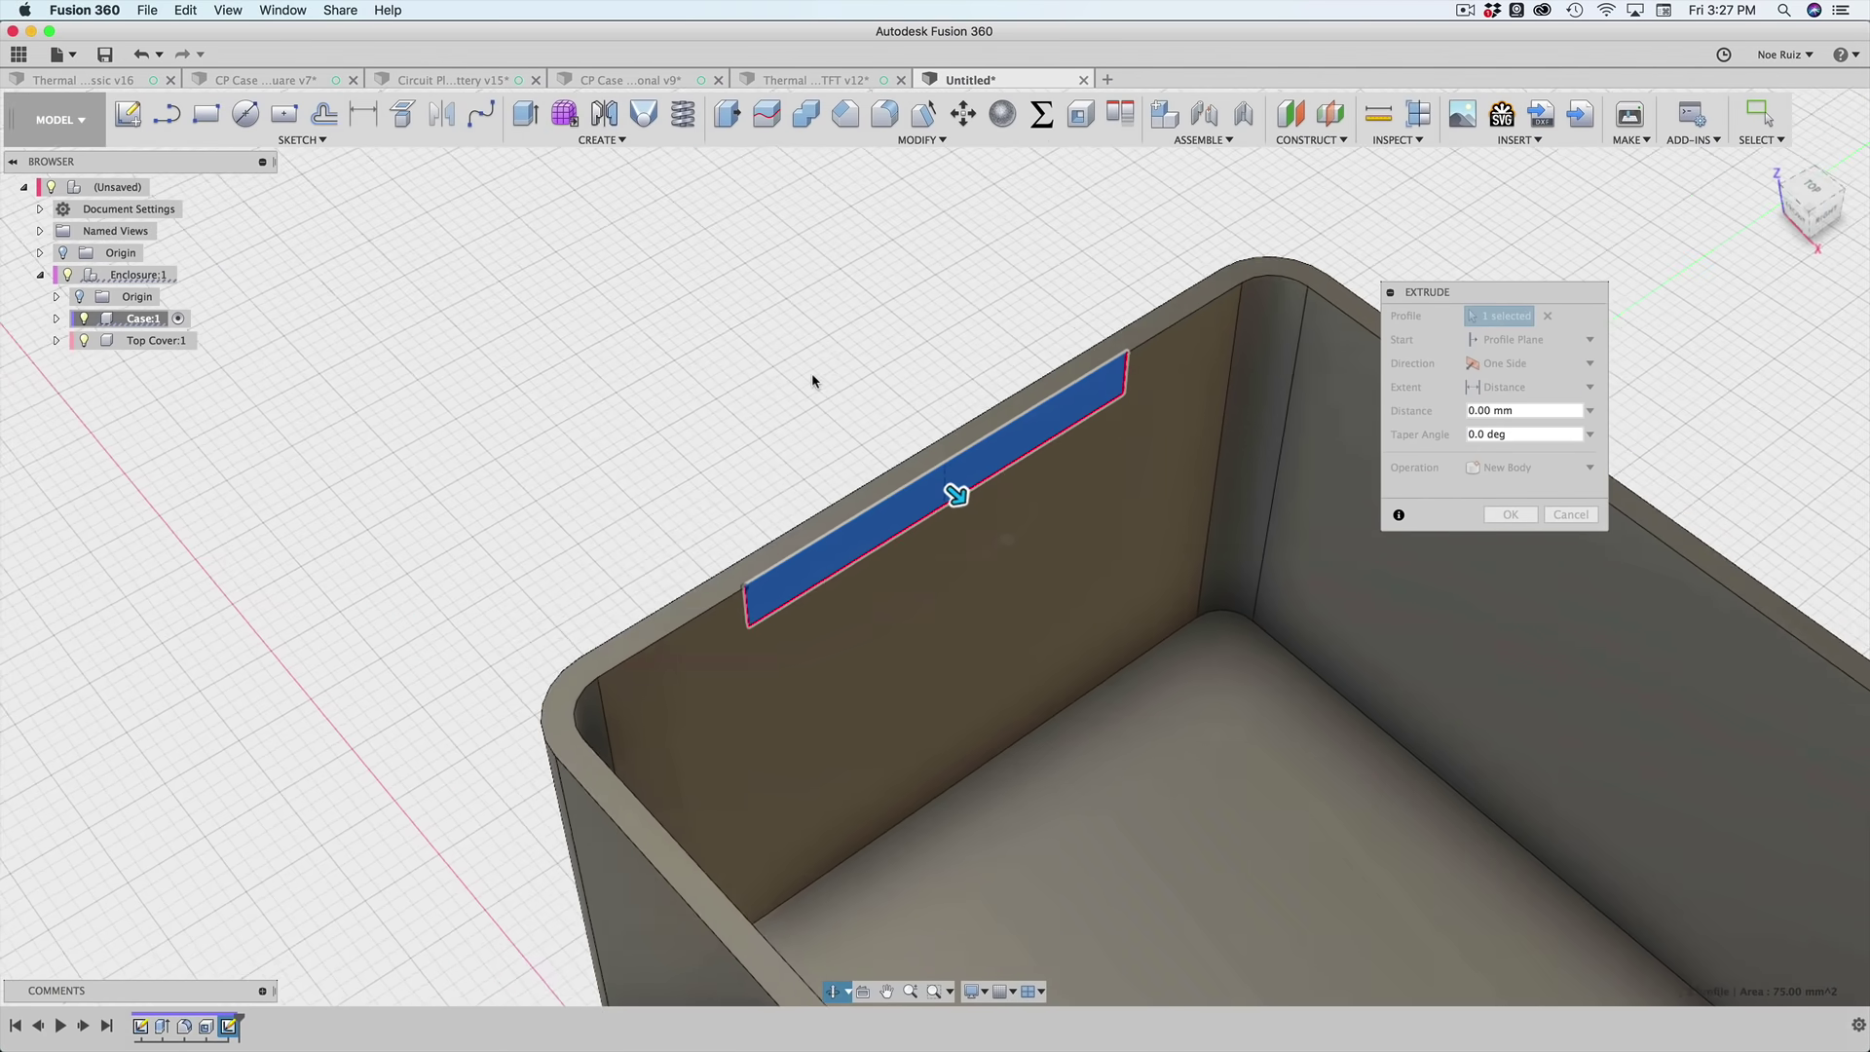
pyautogui.moveTo(956, 495); pyautogui.dragTo(1038, 552)
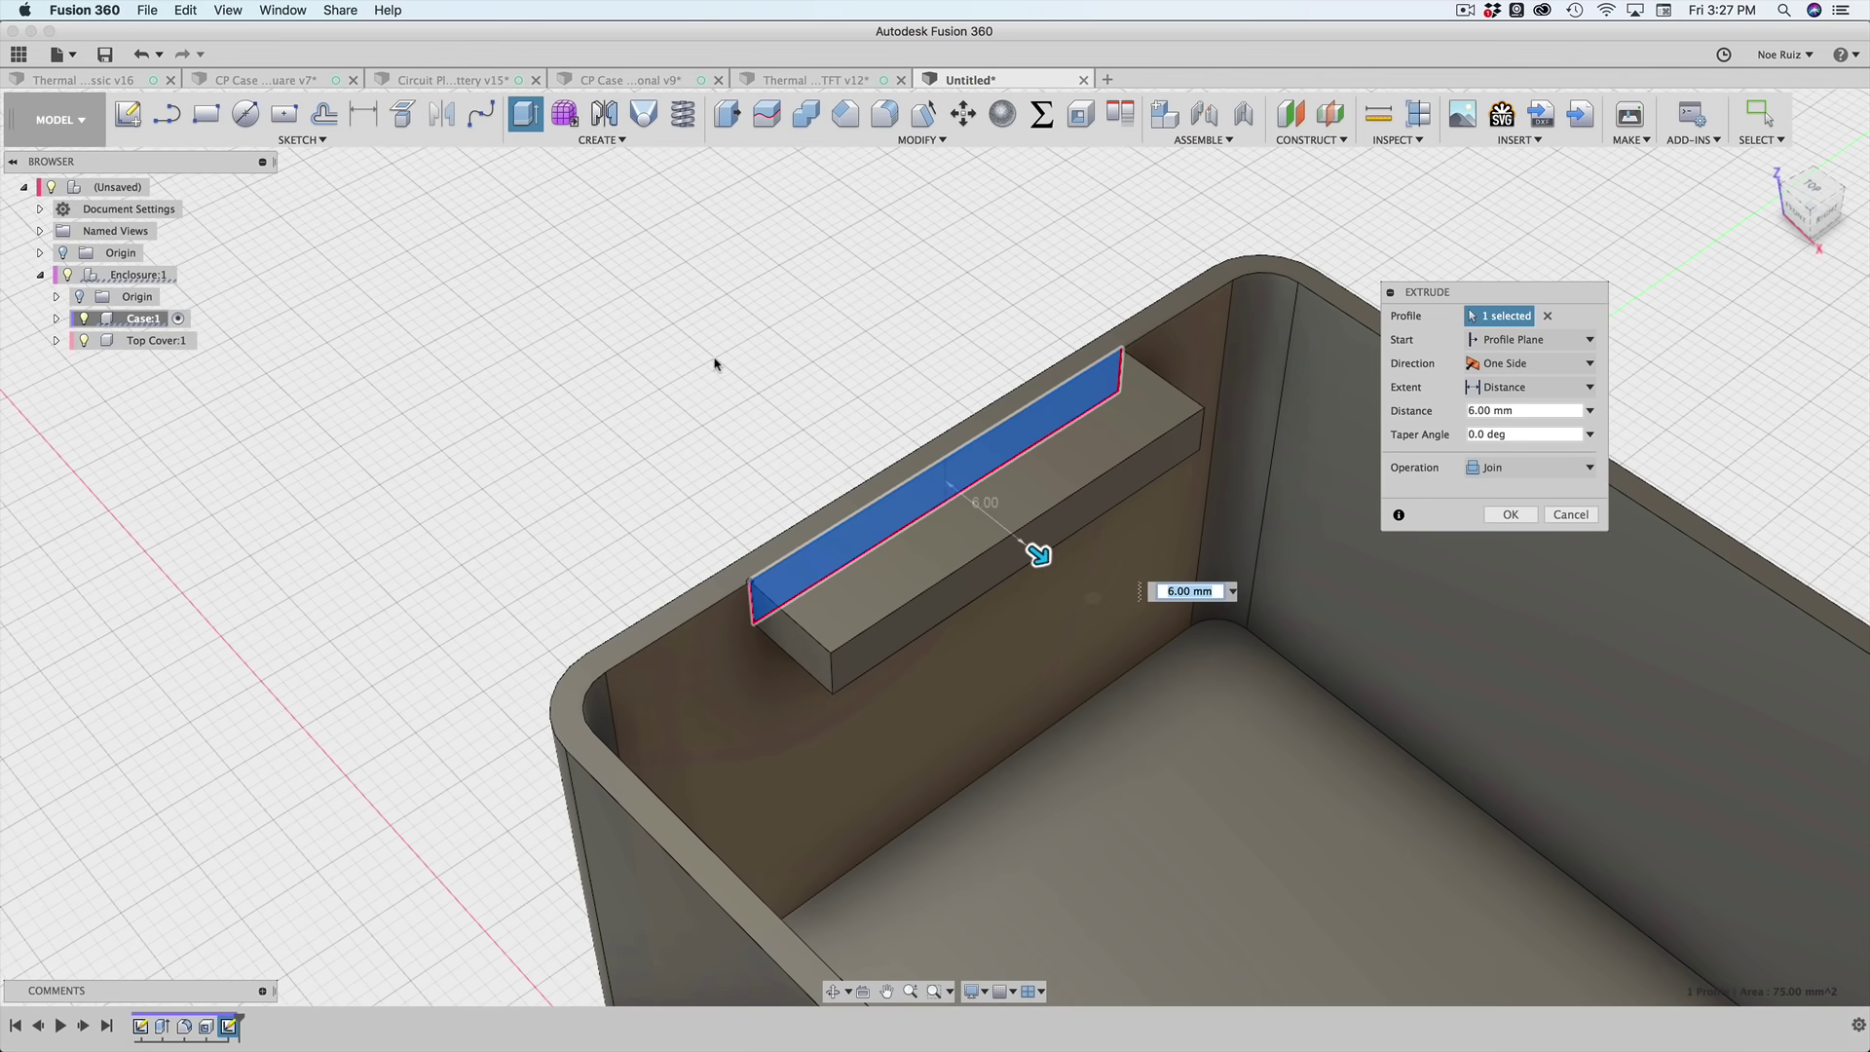
pyautogui.scroll(3, 960, 498)
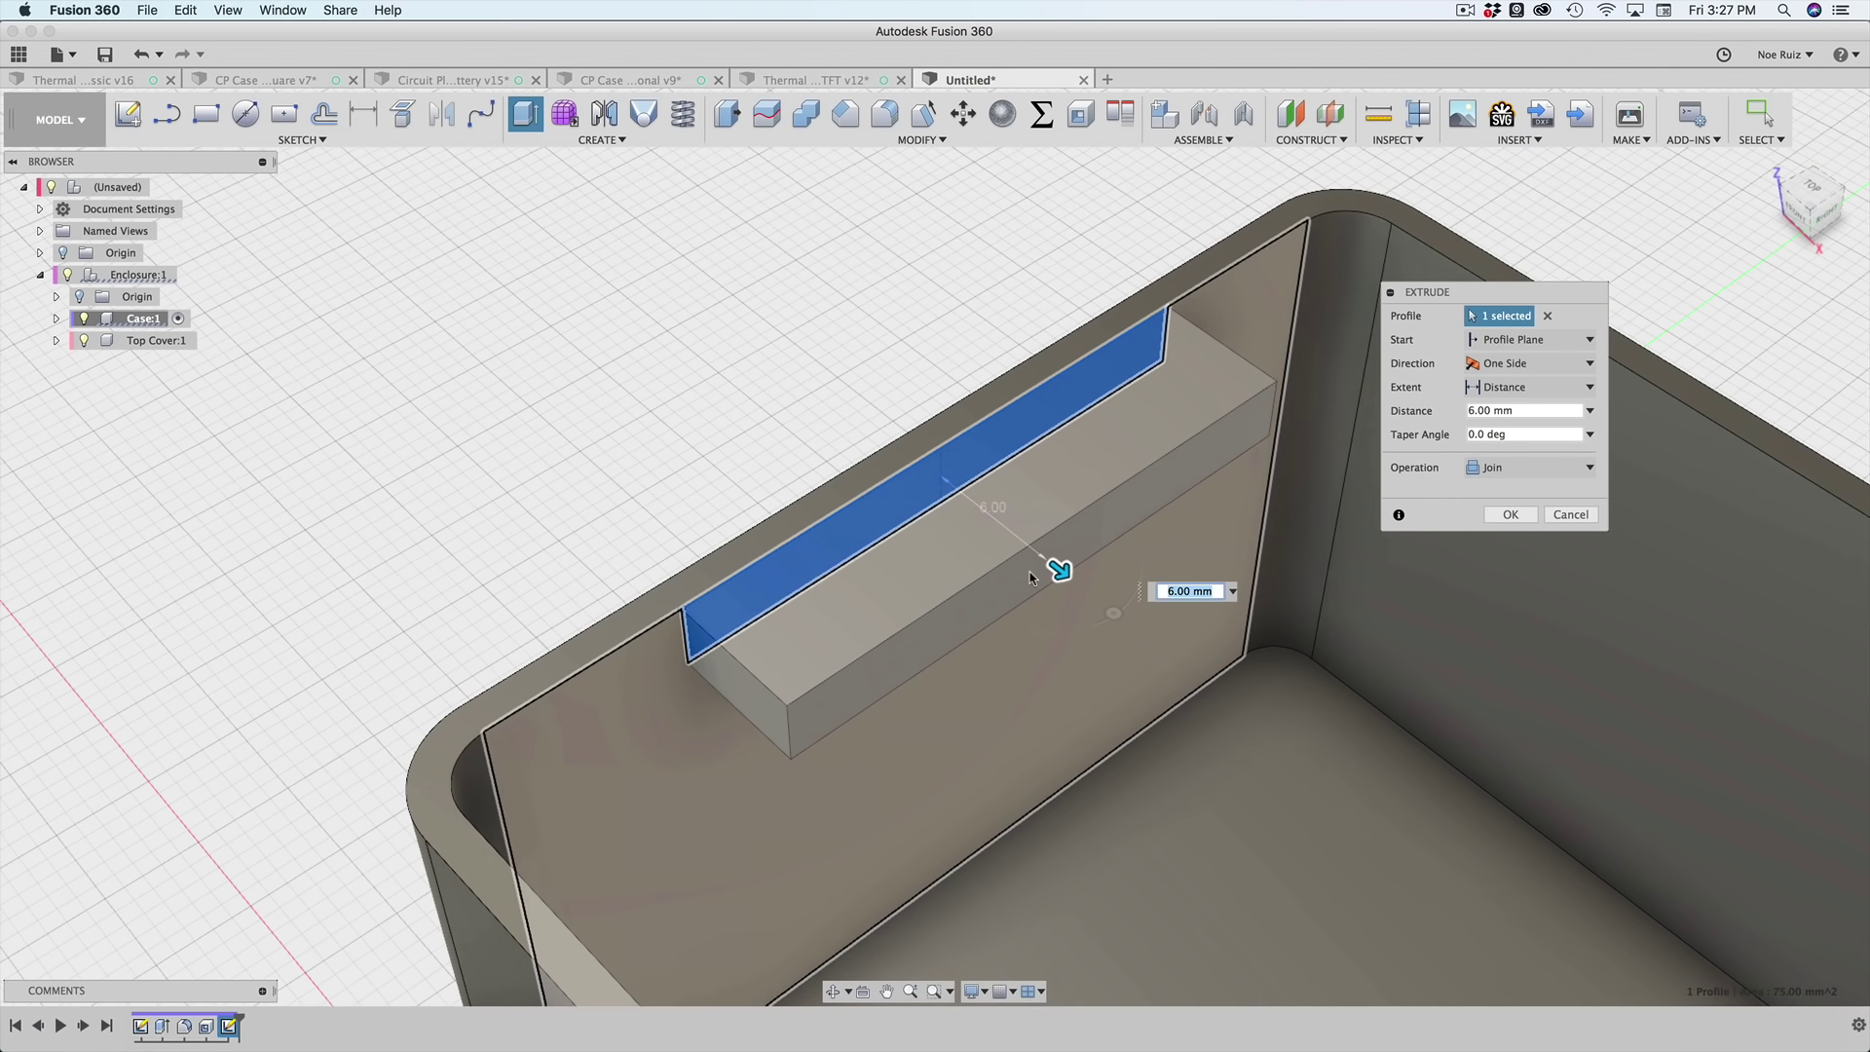
pyautogui.scroll(-1, 1029, 576)
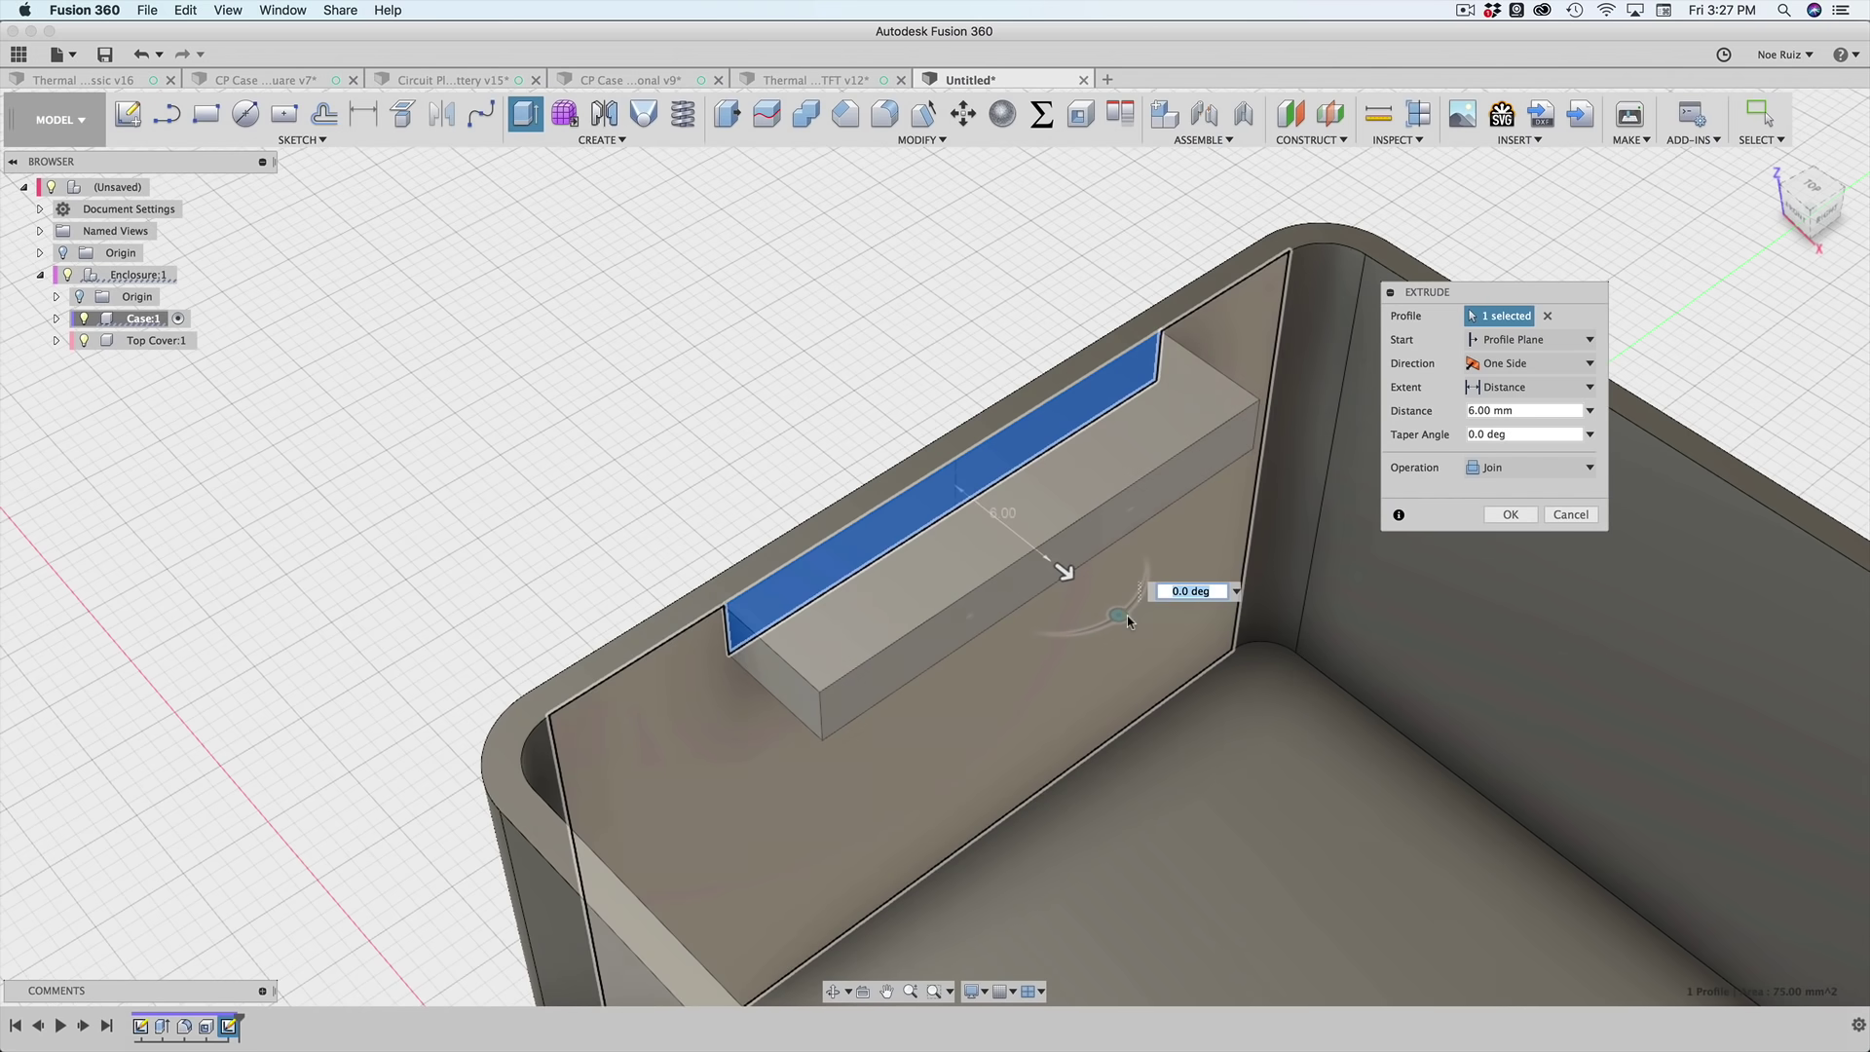
# - Set the extrusion's taper angle to -45 degrees to shape the rectangle into a wedge
pyautogui.moveTo(1118, 615); pyautogui.dragTo(1148, 591)
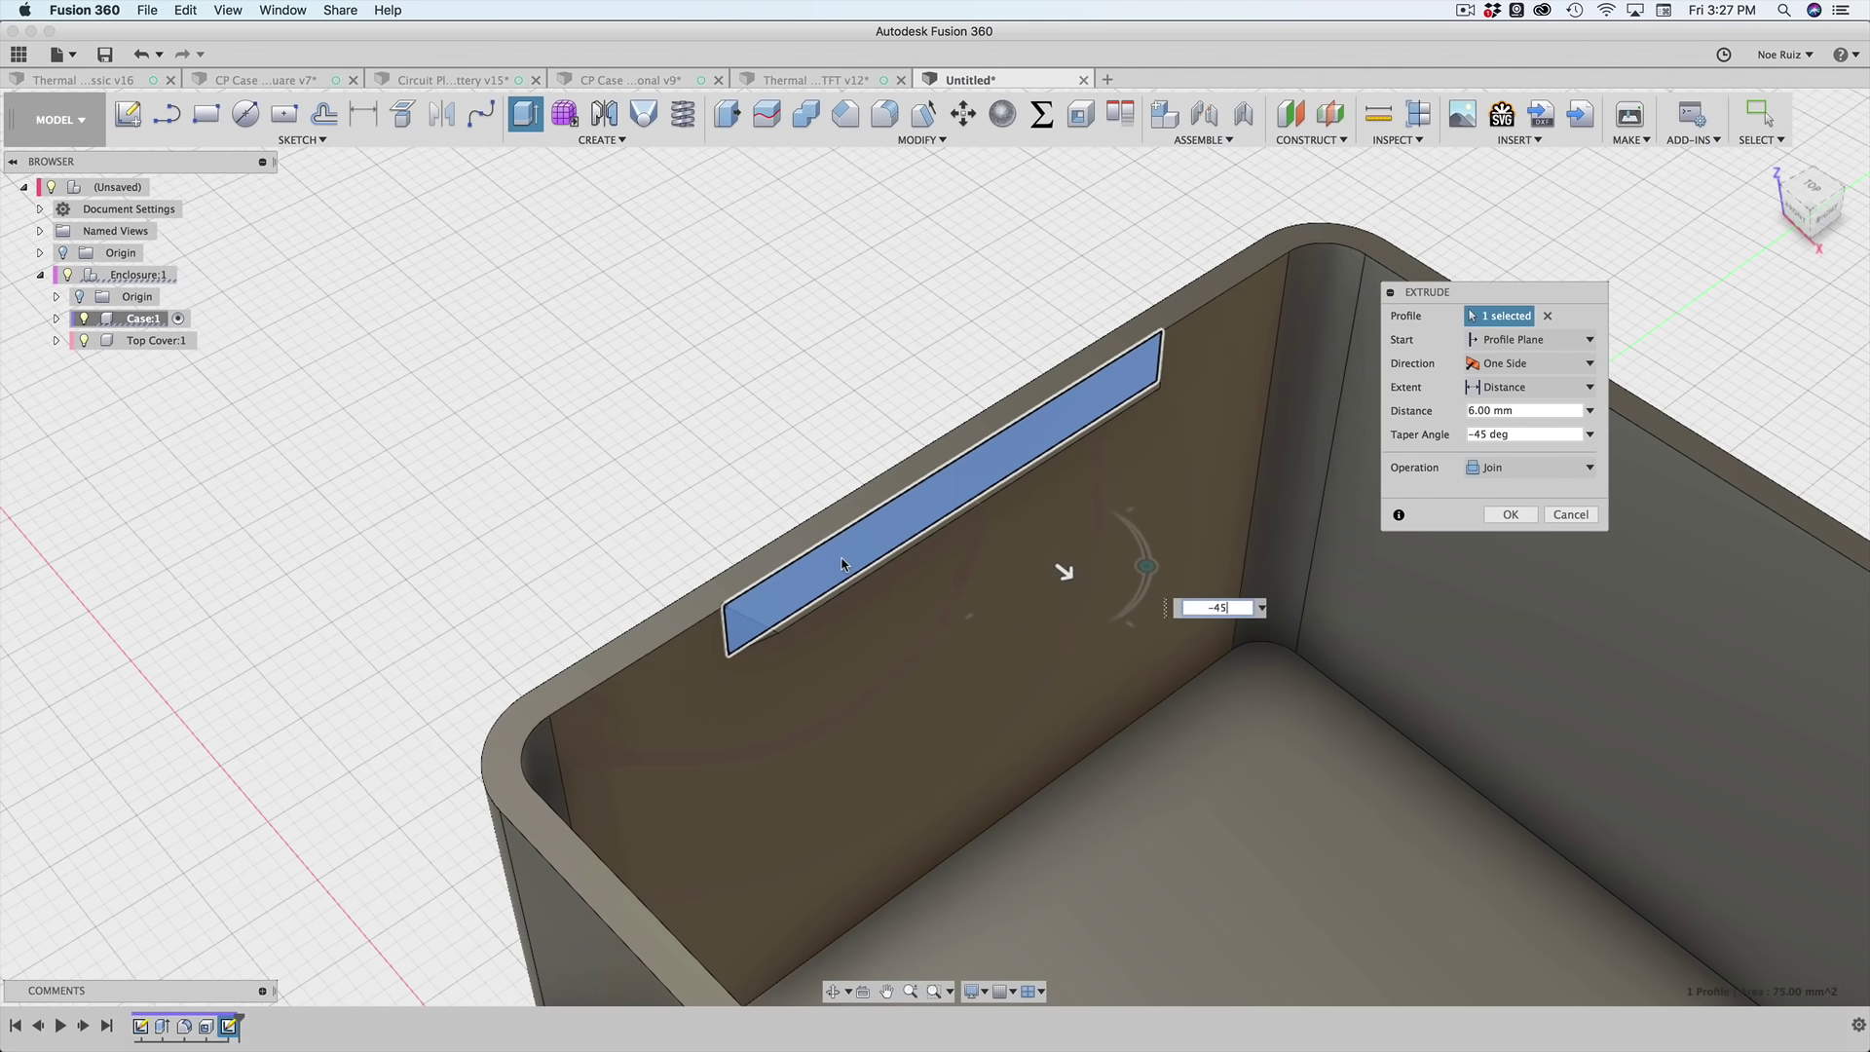
pyautogui.scroll(-3, 844, 560)
pyautogui.keyDown('shift'); pyautogui.moveTo(670, 496); pyautogui.dragTo(911, 379, button='middle'); pyautogui.keyUp('shift')
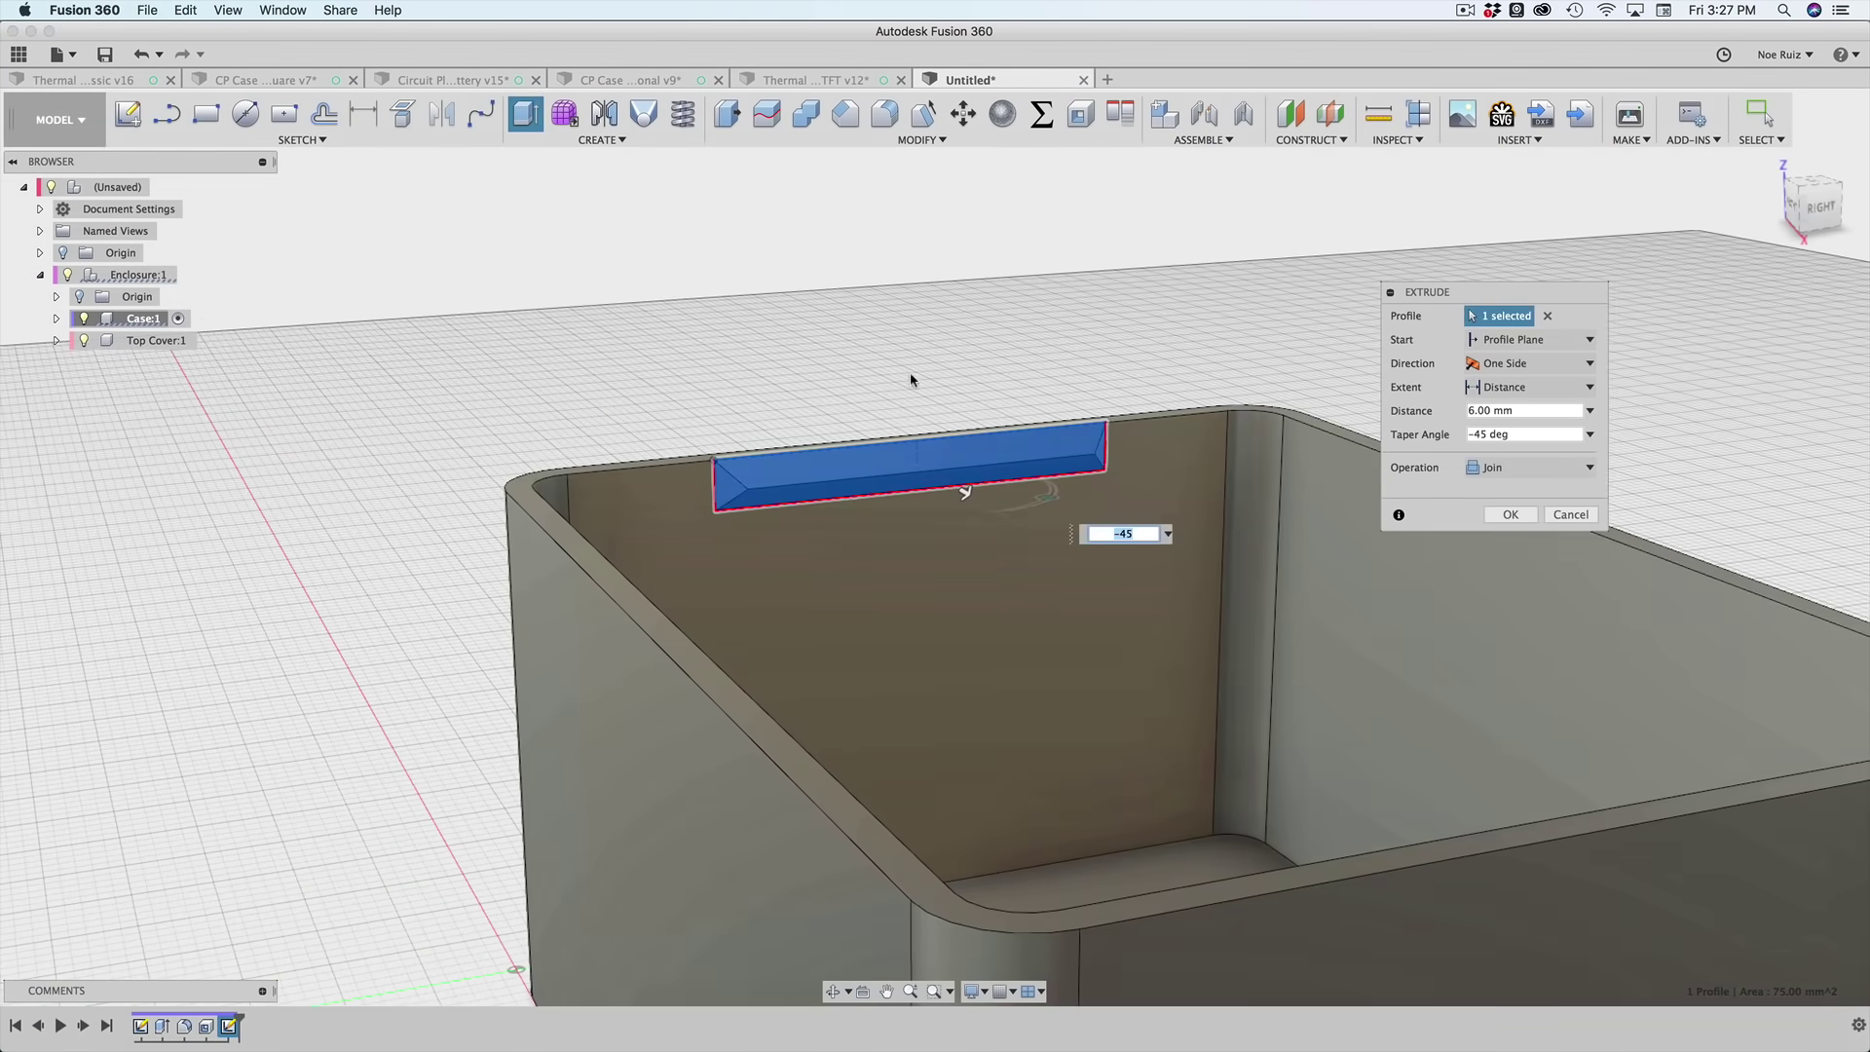
pyautogui.keyDown('shift'); pyautogui.moveTo(965, 492); pyautogui.dragTo(882, 396, button='middle'); pyautogui.keyUp('shift')
# - Check the wedge's tapered ends from the top view and accept the extrusion as a Join with the case
pyautogui.click(1807, 185)
pyautogui.scroll(5, 1013, 487)
pyautogui.scroll(5, 1276, 587)
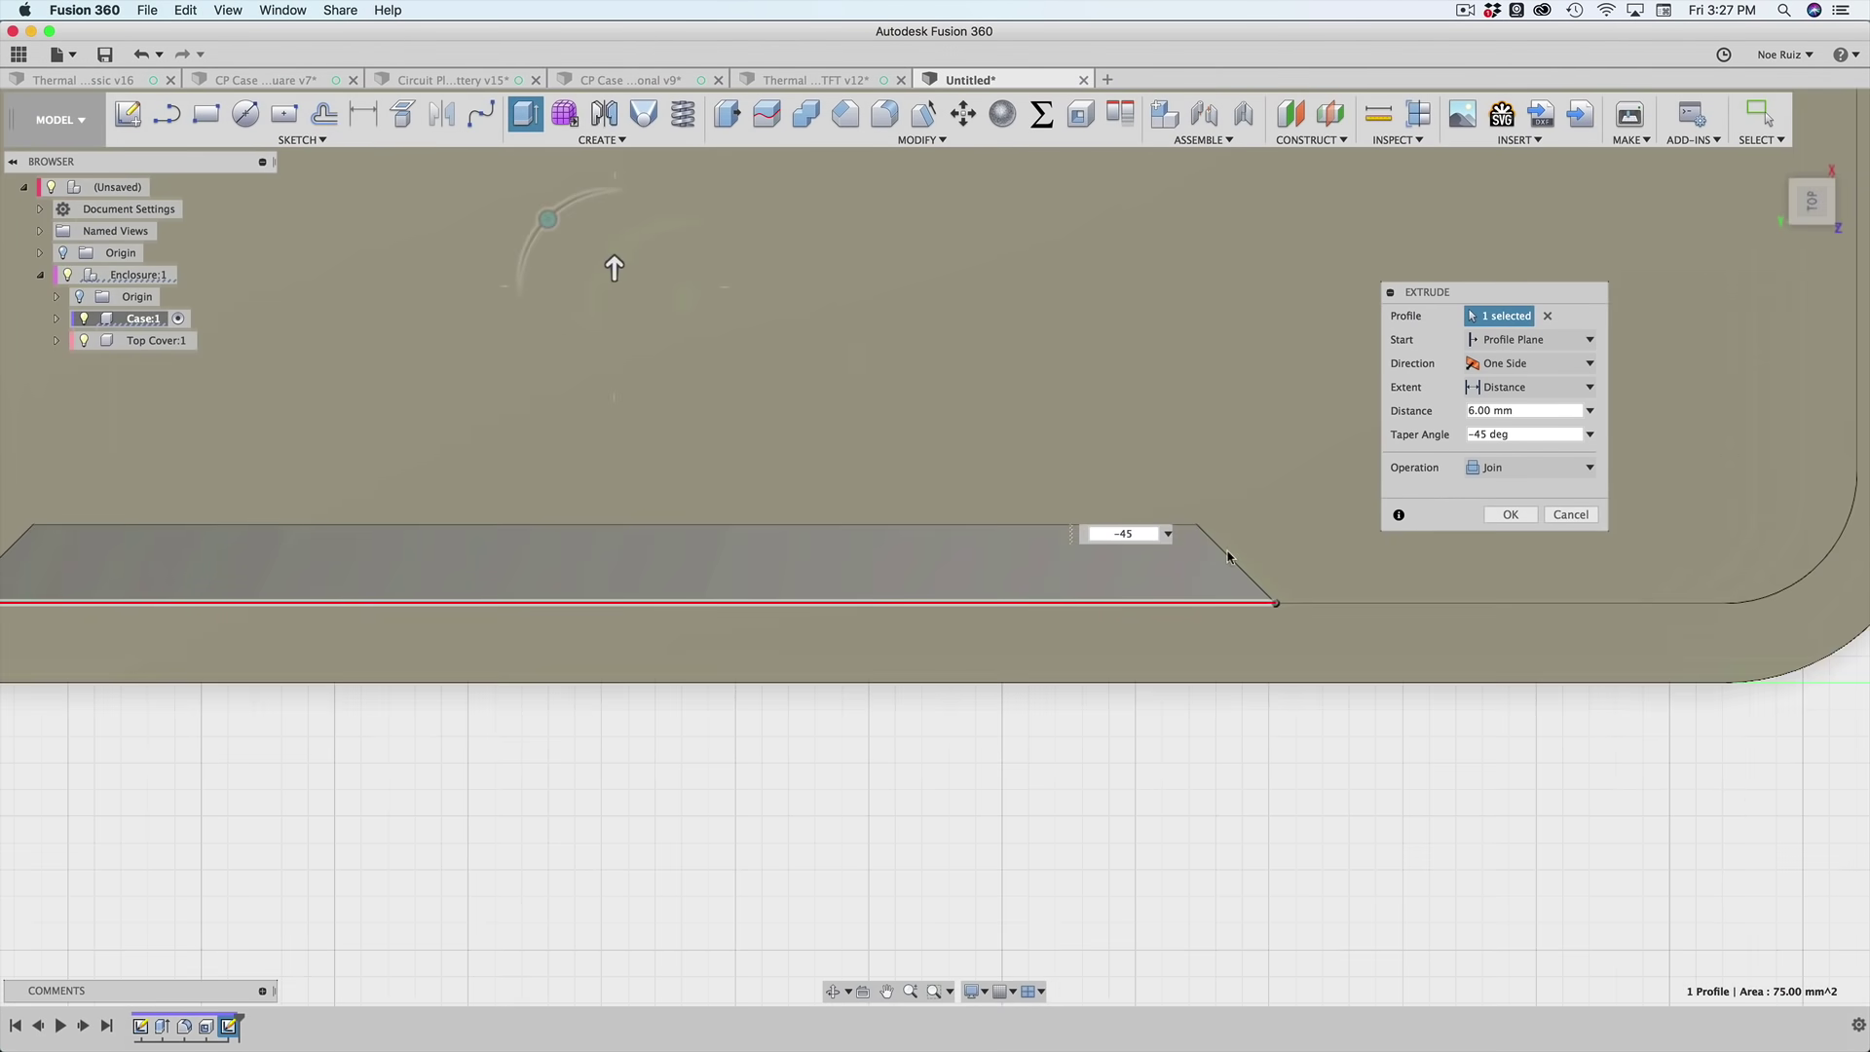
pyautogui.scroll(-10, 604, 259)
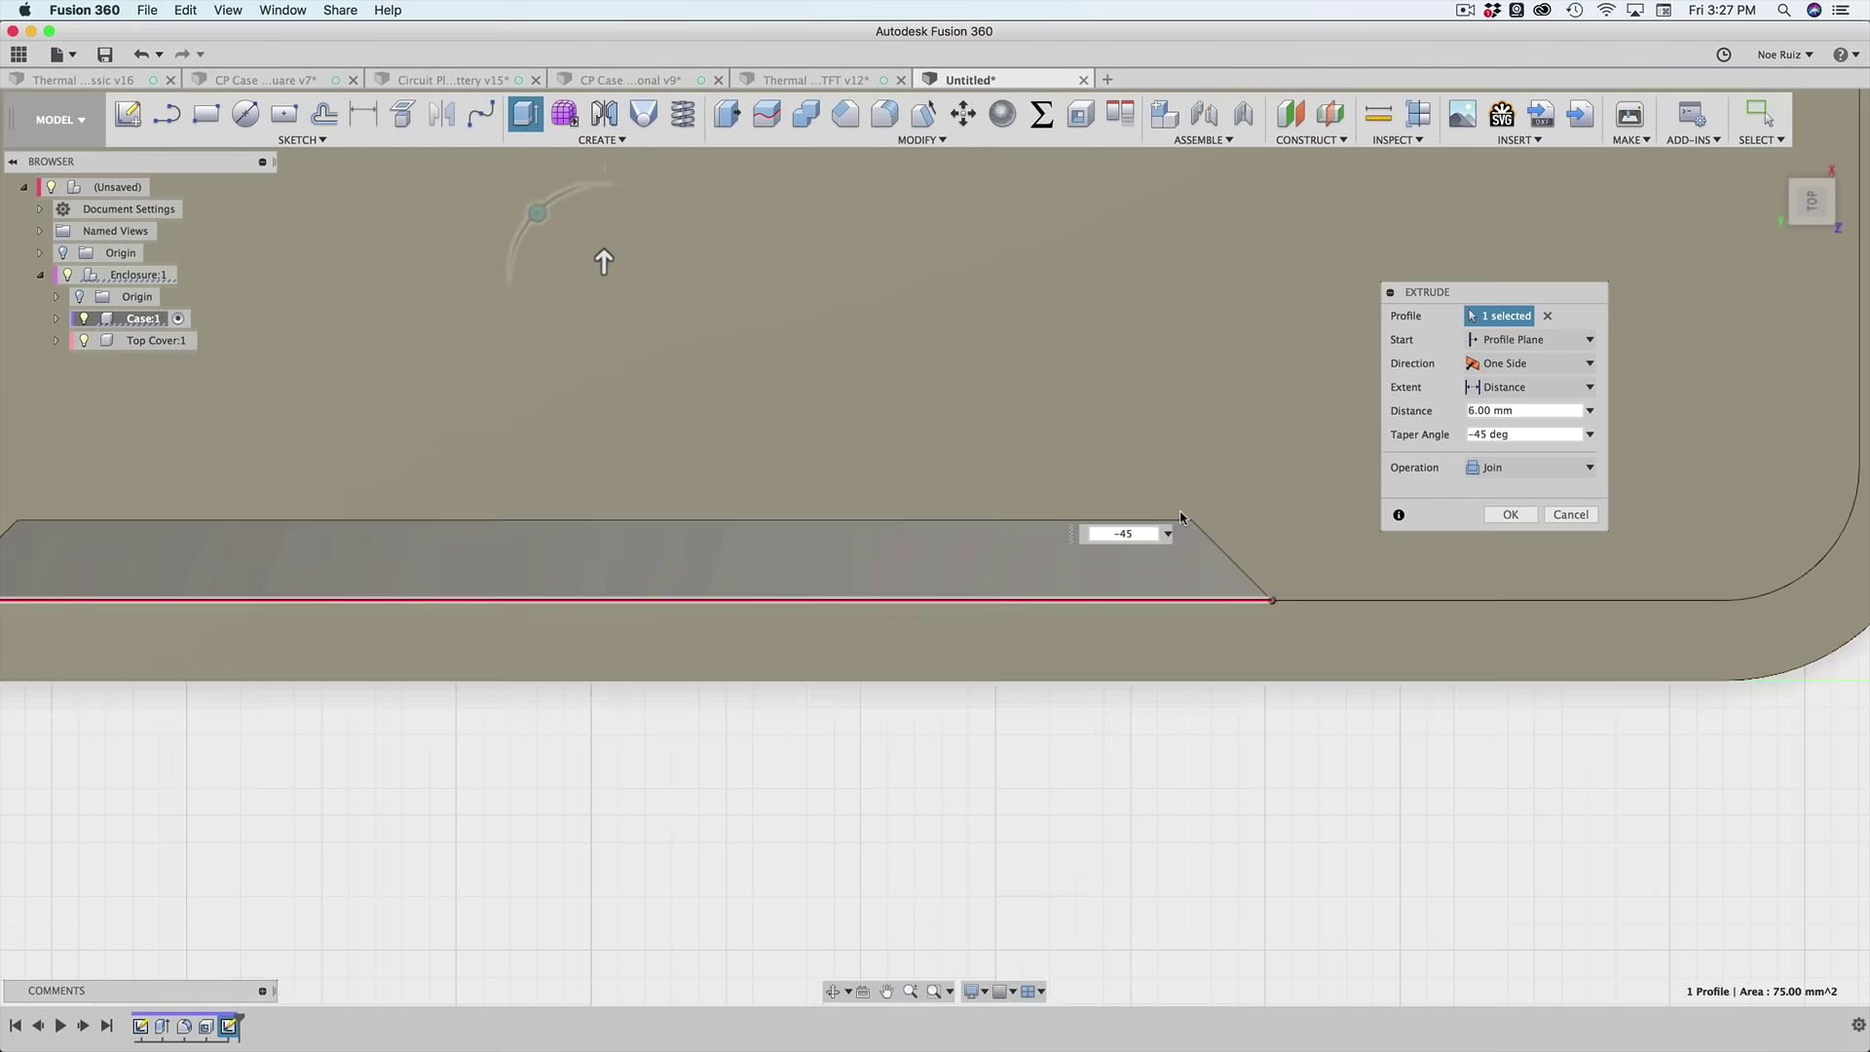
pyautogui.keyDown('shift'); pyautogui.moveTo(956, 405); pyautogui.dragTo(1044, 532, button='middle'); pyautogui.keyUp('shift')
pyautogui.keyDown('shift'); pyautogui.moveTo(1205, 497); pyautogui.dragTo(1051, 461, button='middle'); pyautogui.keyUp('shift')
pyautogui.keyDown('shift'); pyautogui.moveTo(974, 306); pyautogui.dragTo(839, 350, button='middle'); pyautogui.keyUp('shift')
pyautogui.press('Return')
# - Reopen the wedge's extrusion, check its Join operation, and accept the feature
pyautogui.keyDown('shift'); pyautogui.moveTo(719, 413); pyautogui.dragTo(259, 892, button='middle'); pyautogui.keyUp('shift')
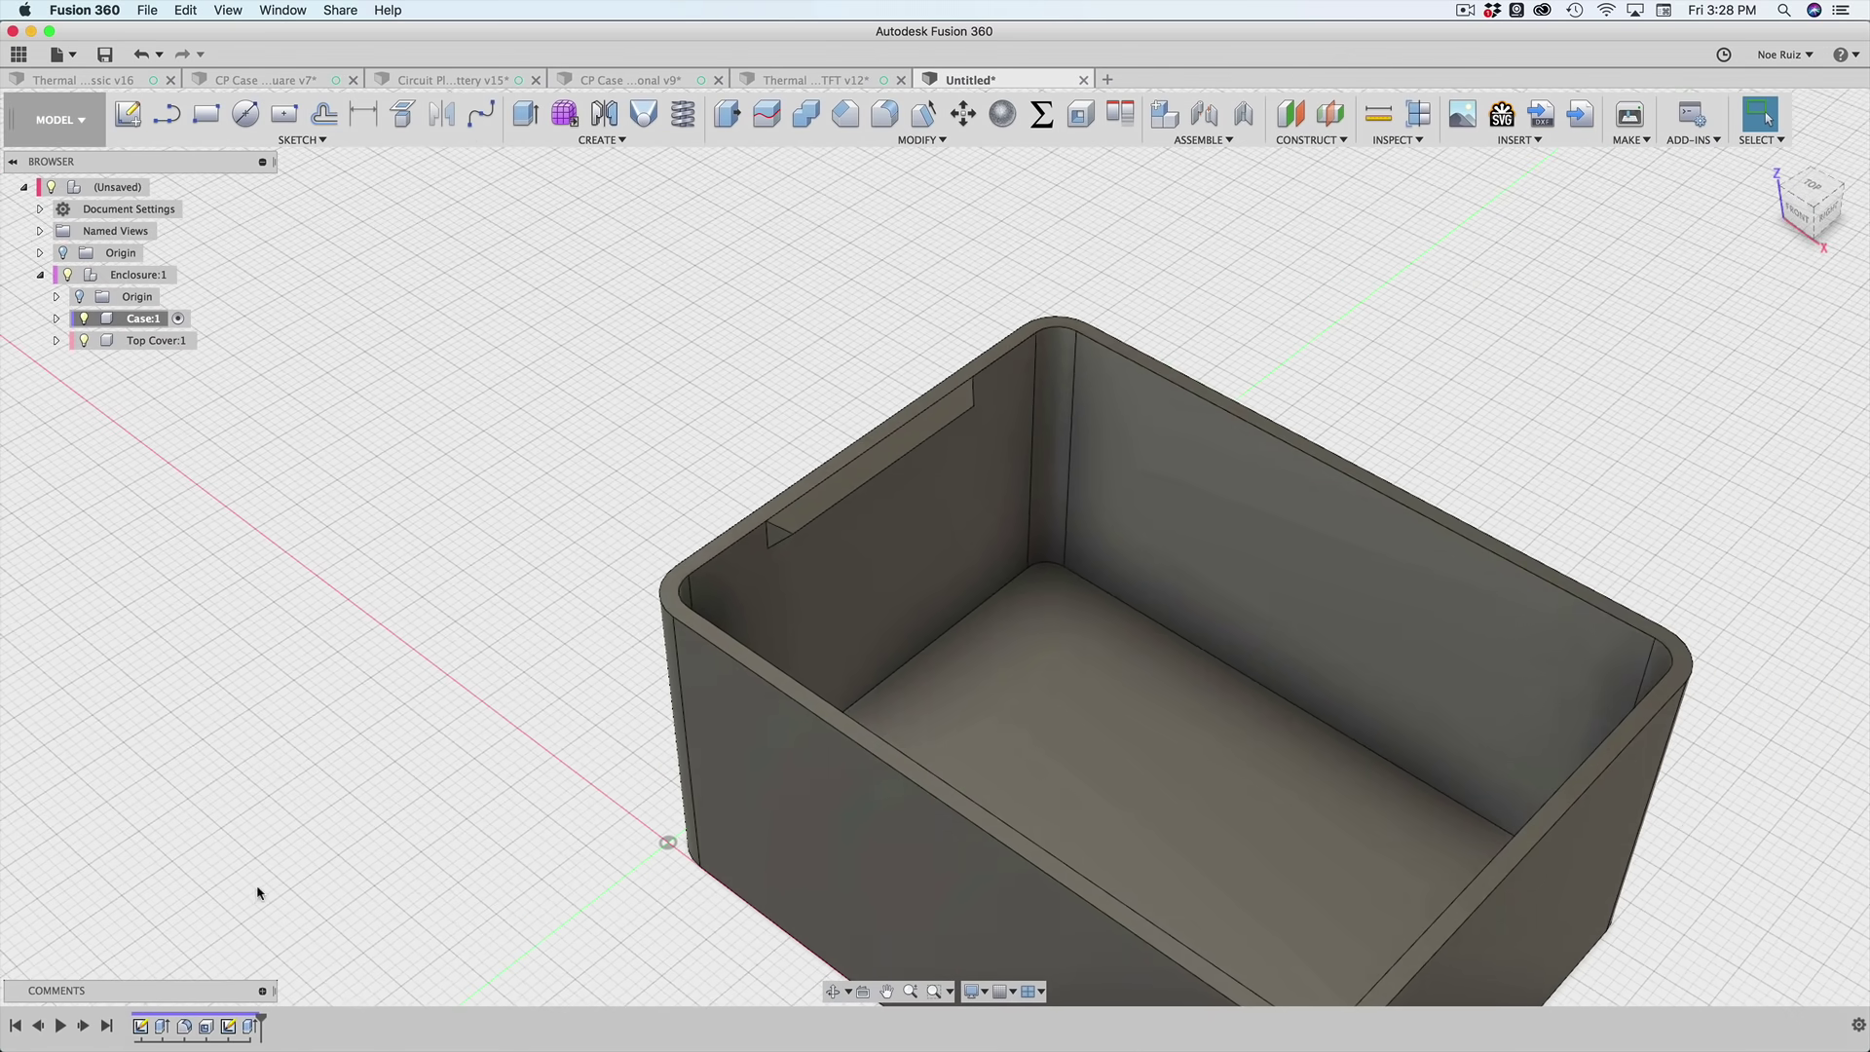
pyautogui.doubleClick(234, 1026)
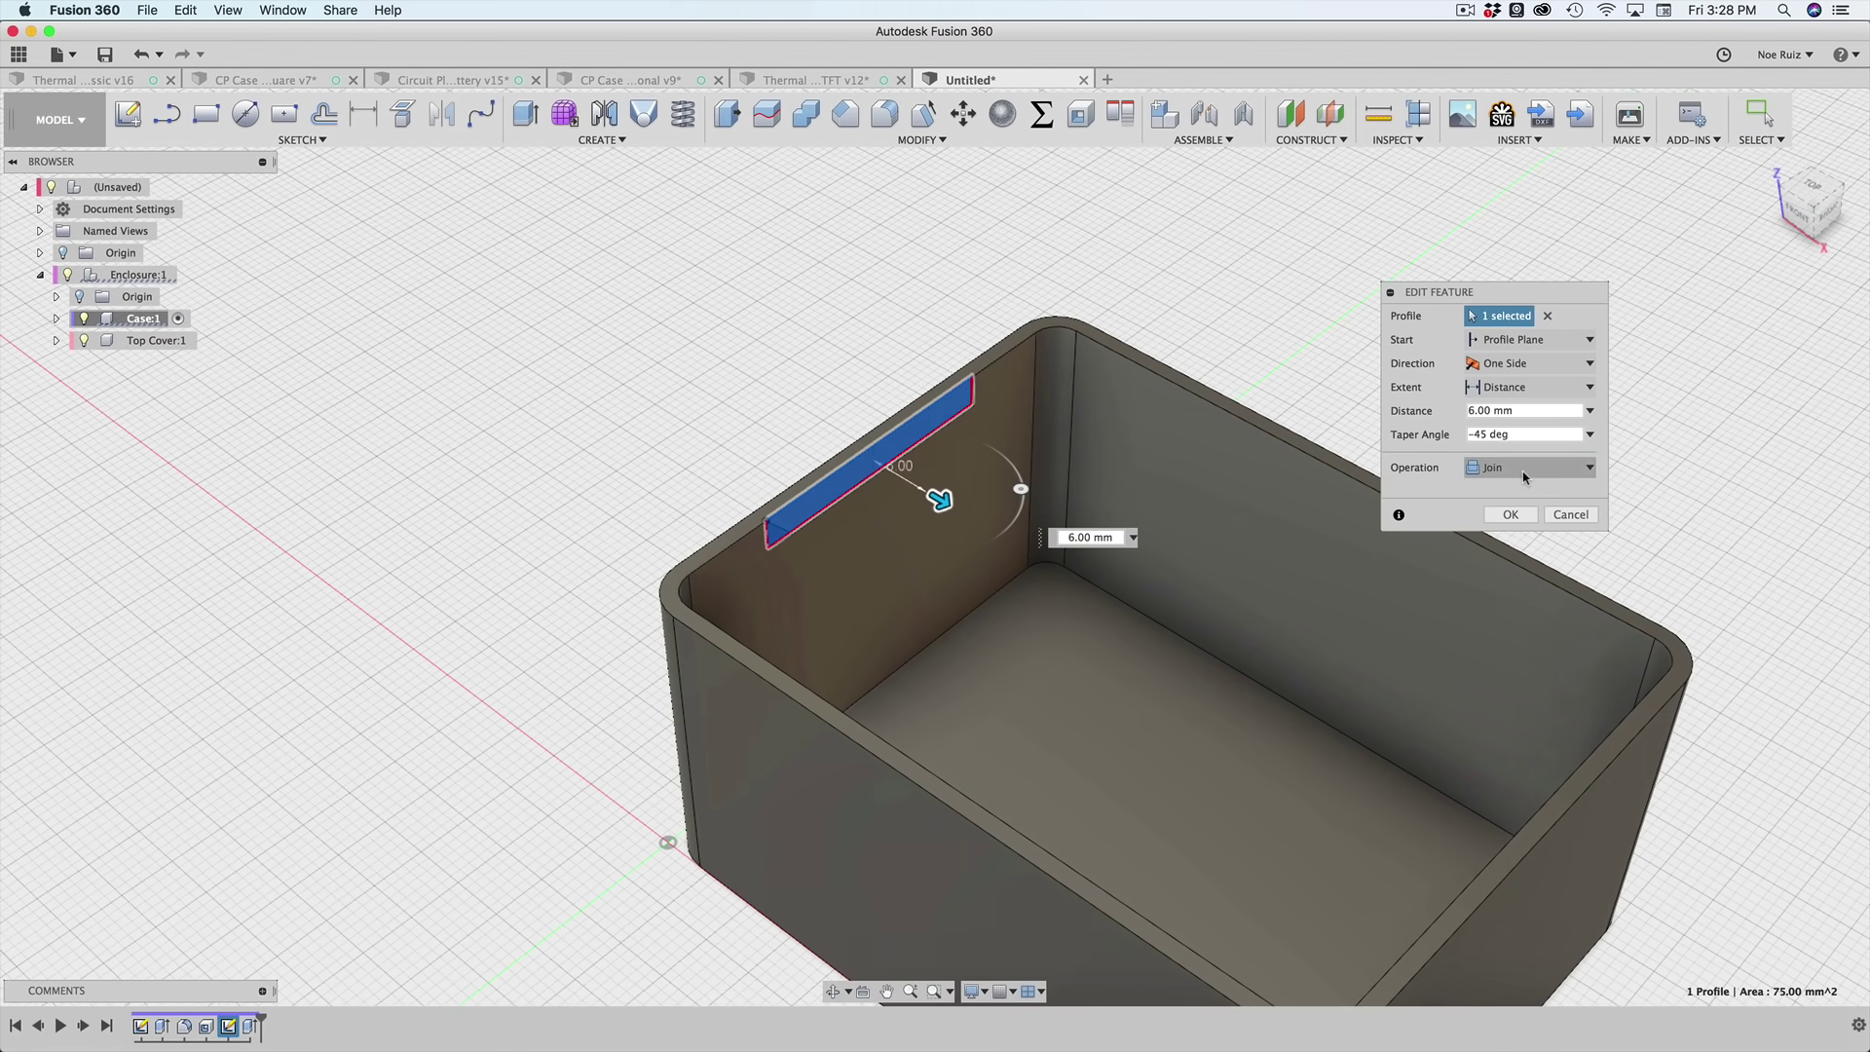
pyautogui.click(1470, 471)
pyautogui.click(1504, 508)
pyautogui.press('Return')
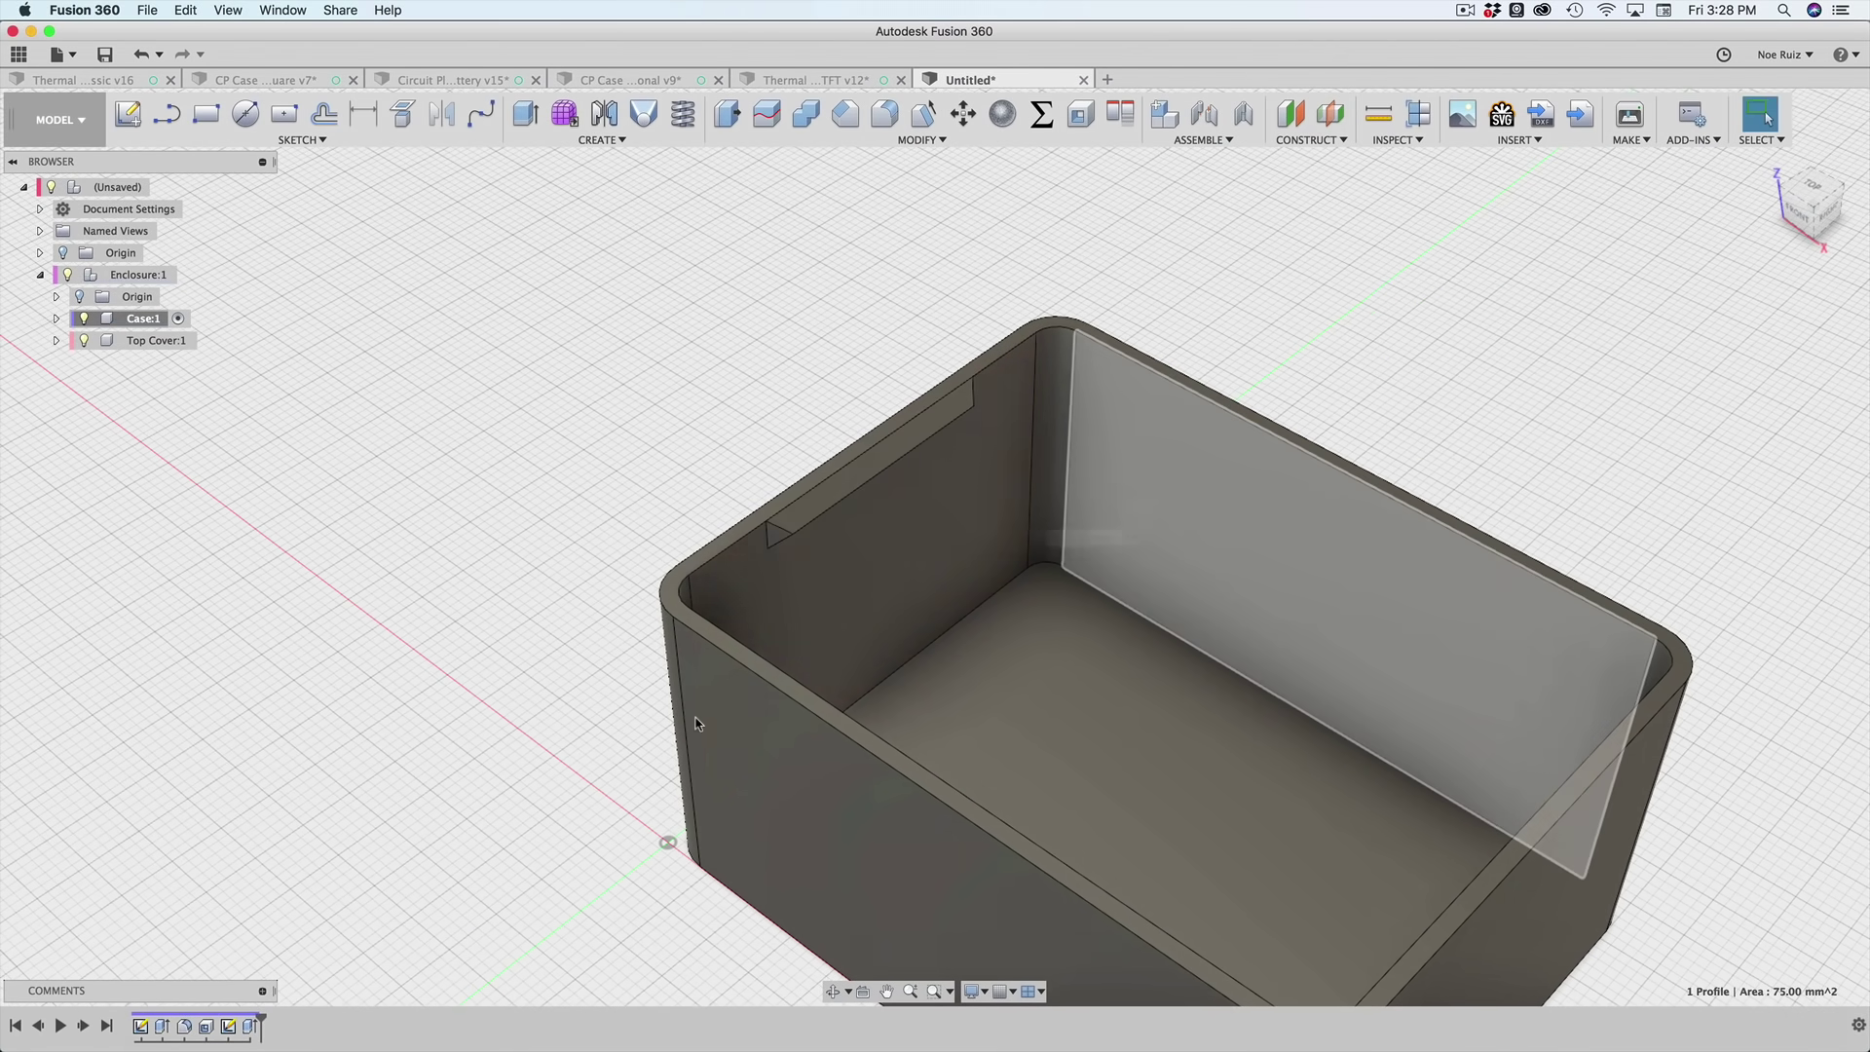
# - Set the width user parameter to 64 mm to test that the wedge stays centred on the wall
pyautogui.scroll(-3, 740, 591)
pyautogui.keyDown('shift'); pyautogui.moveTo(614, 446); pyautogui.dragTo(681, 428, button='middle'); pyautogui.keyUp('shift')
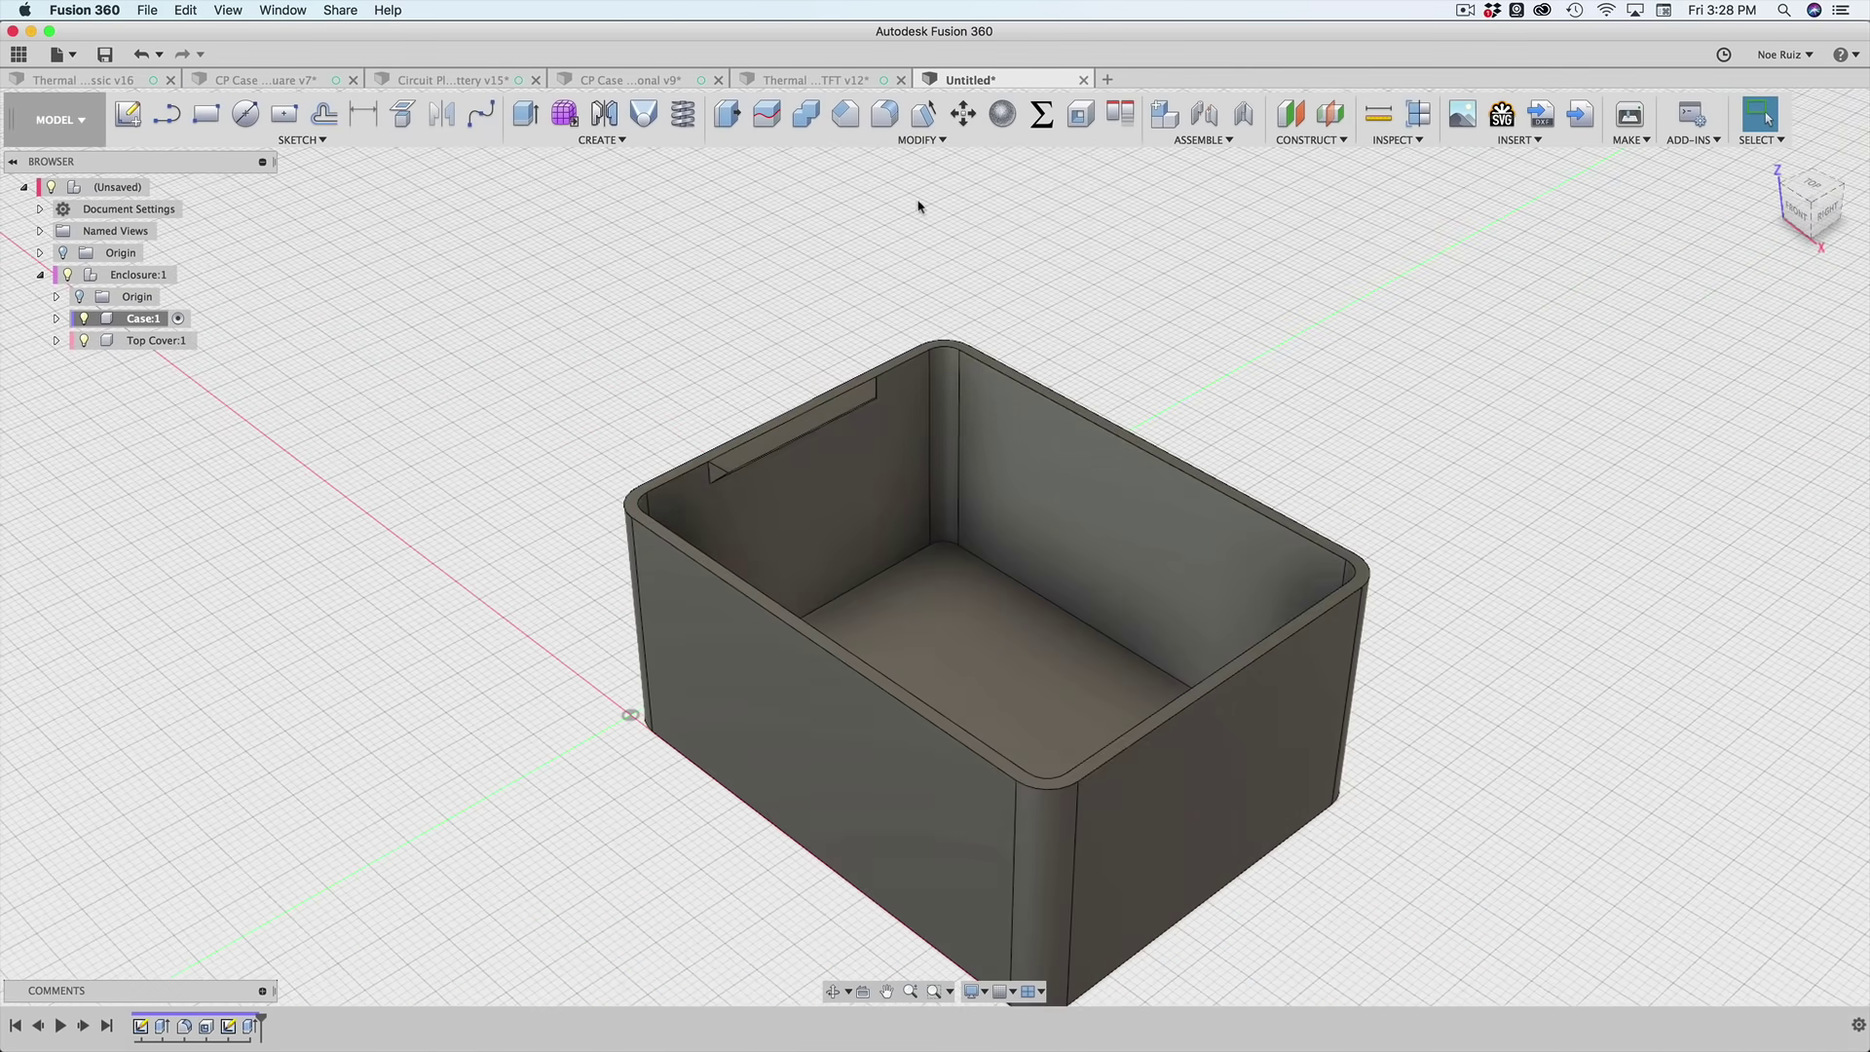
pyautogui.click(1042, 114)
pyautogui.doubleClick(1519, 489)
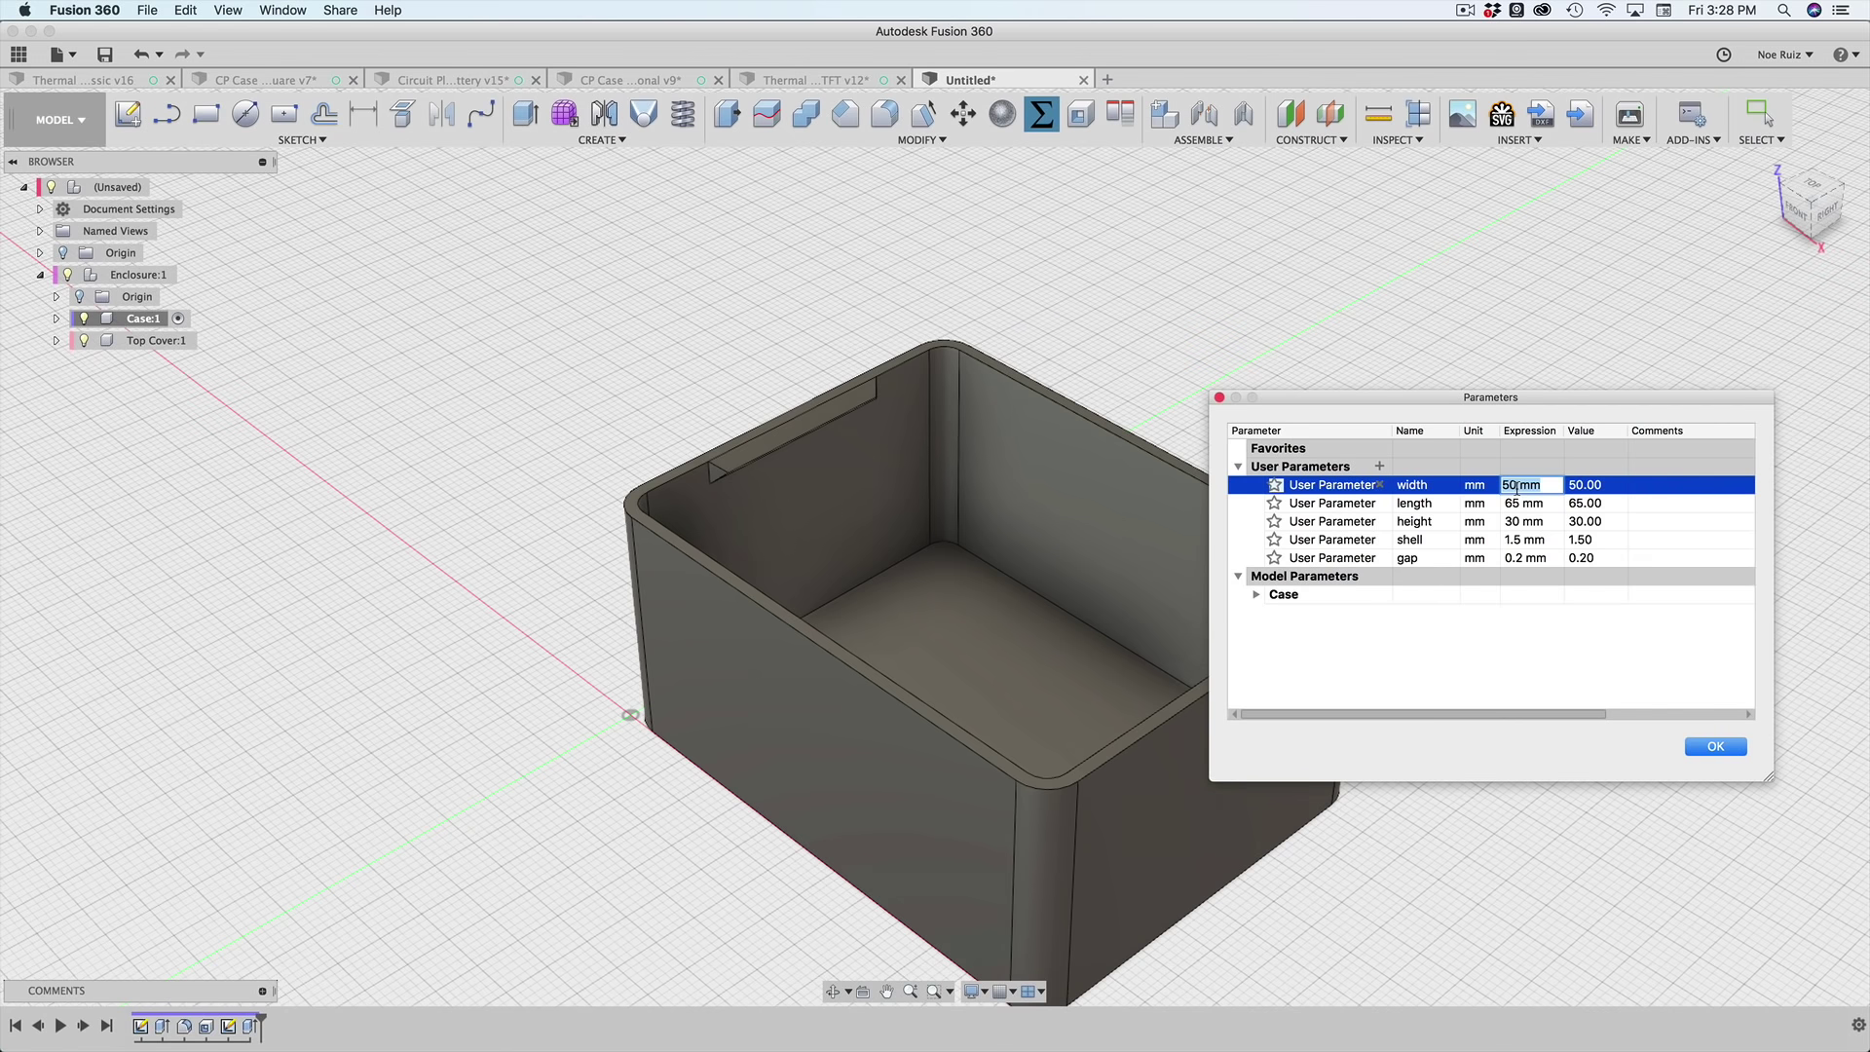
pyautogui.press('Return')
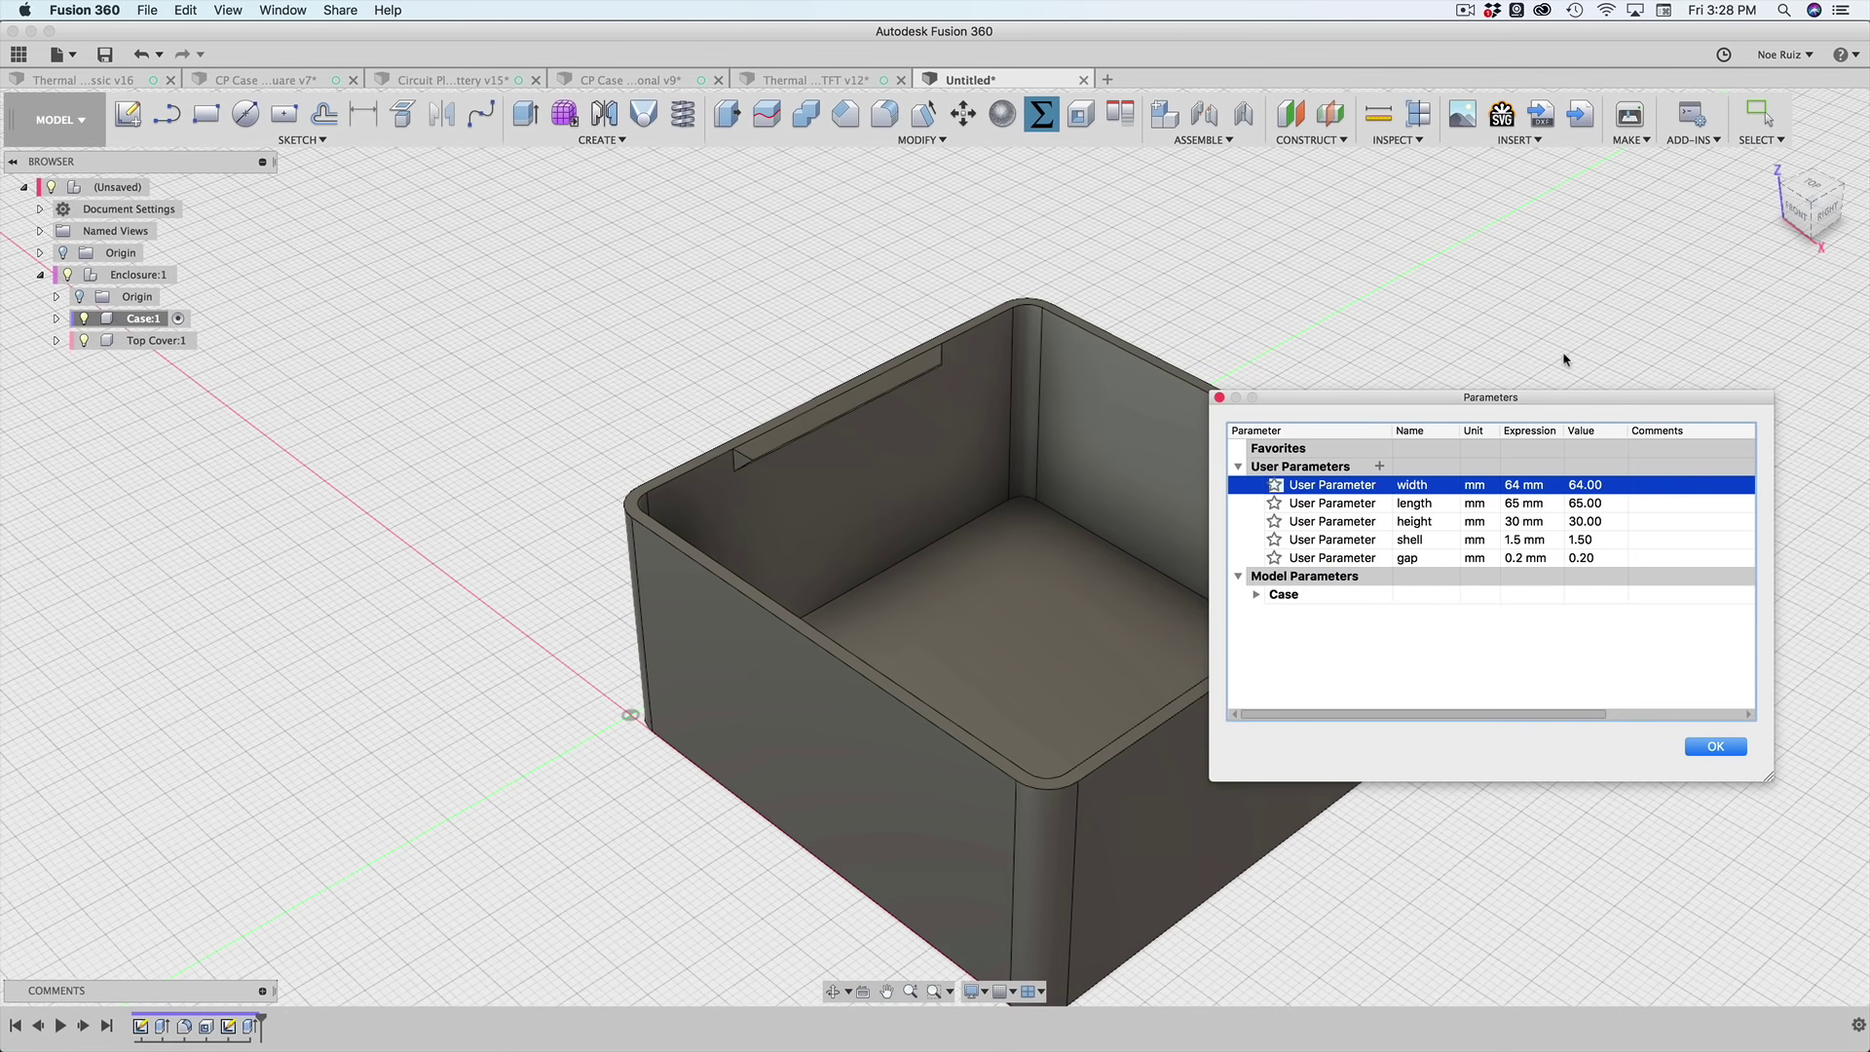
# - Set the width user parameter to 55 mm and accept the parameter changes
pyautogui.scroll(5, 962, 365)
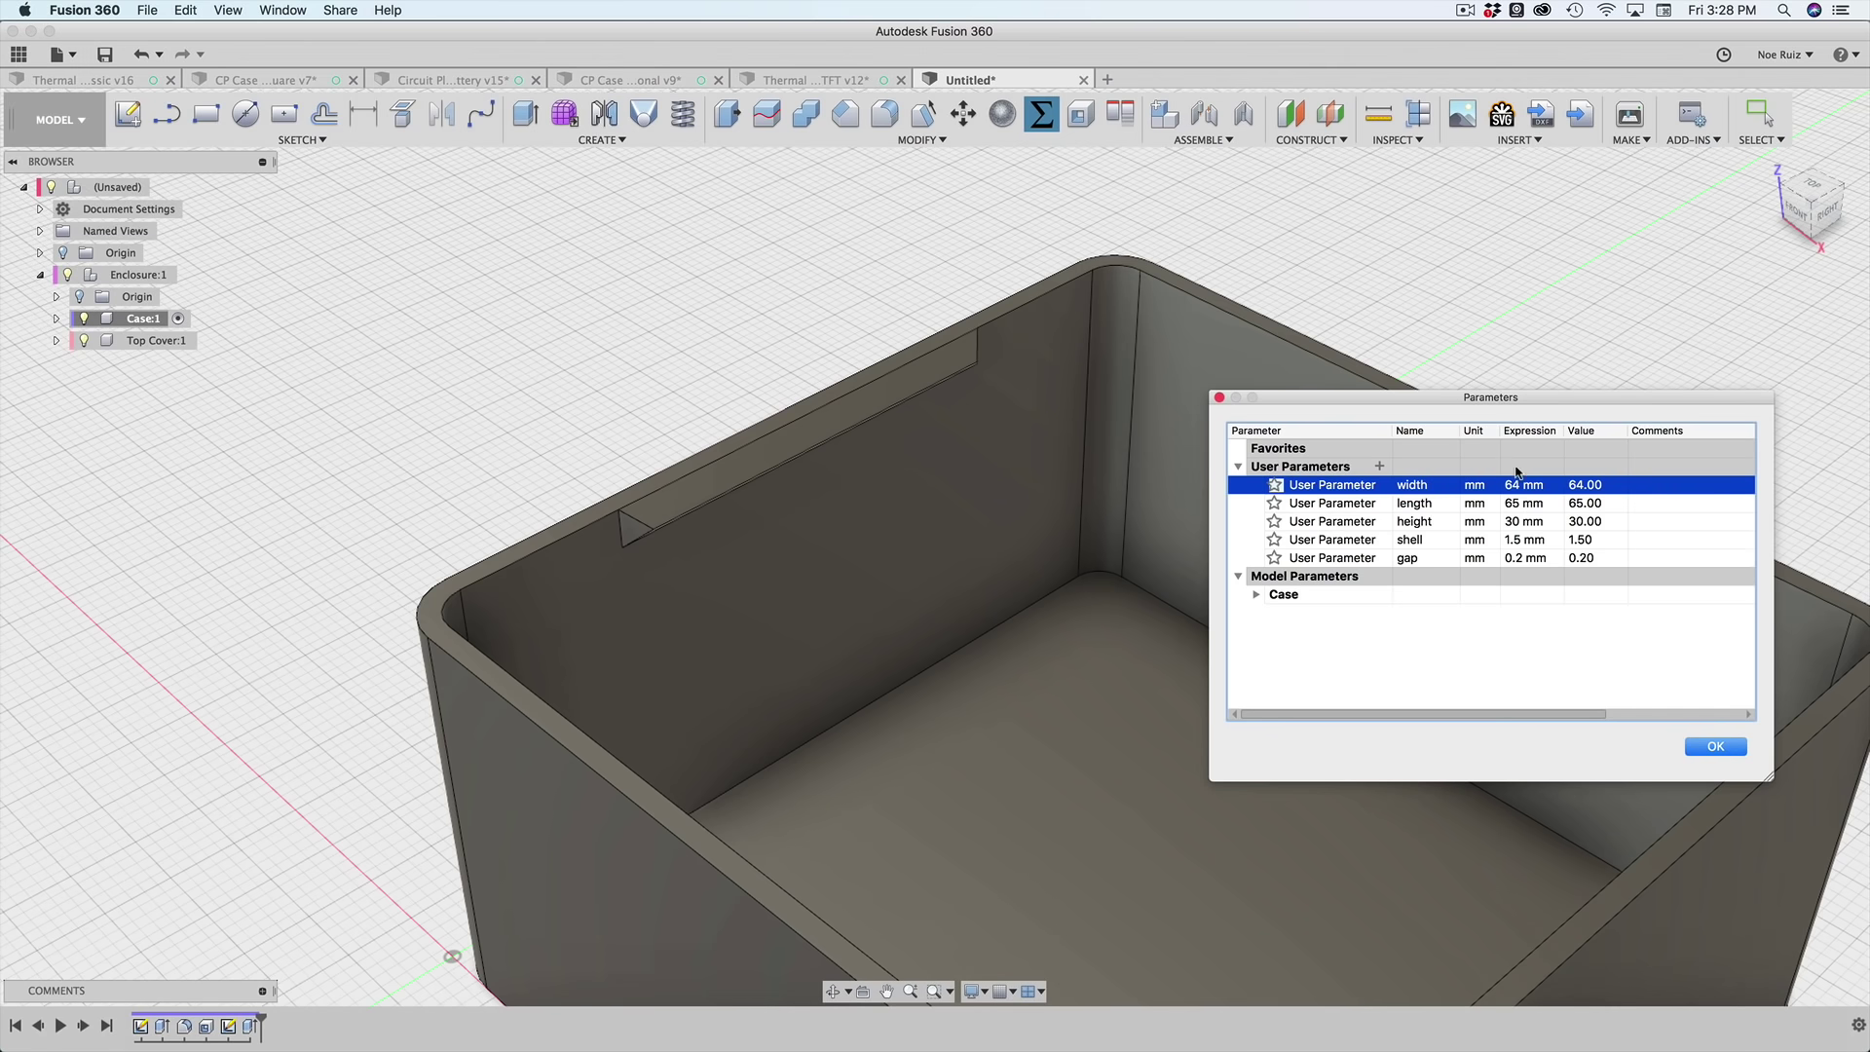
pyautogui.doubleClick(1515, 484)
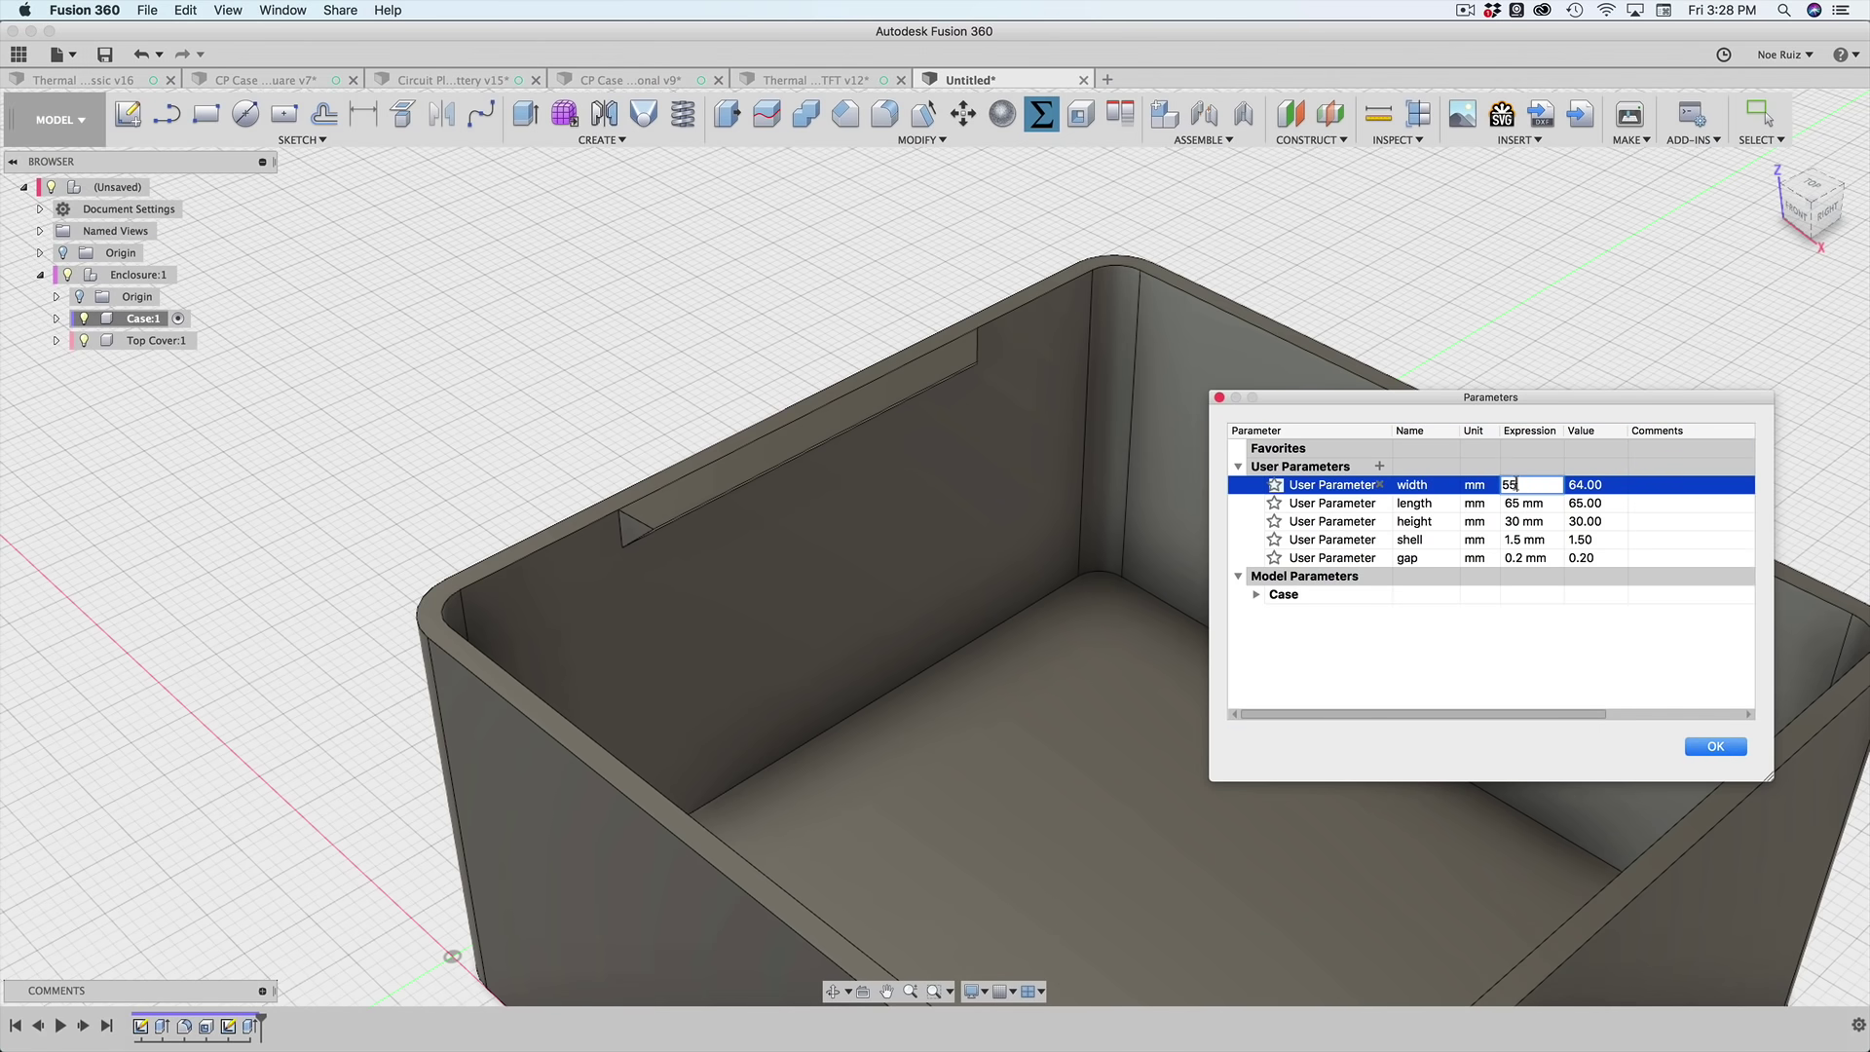
pyautogui.press('Return')
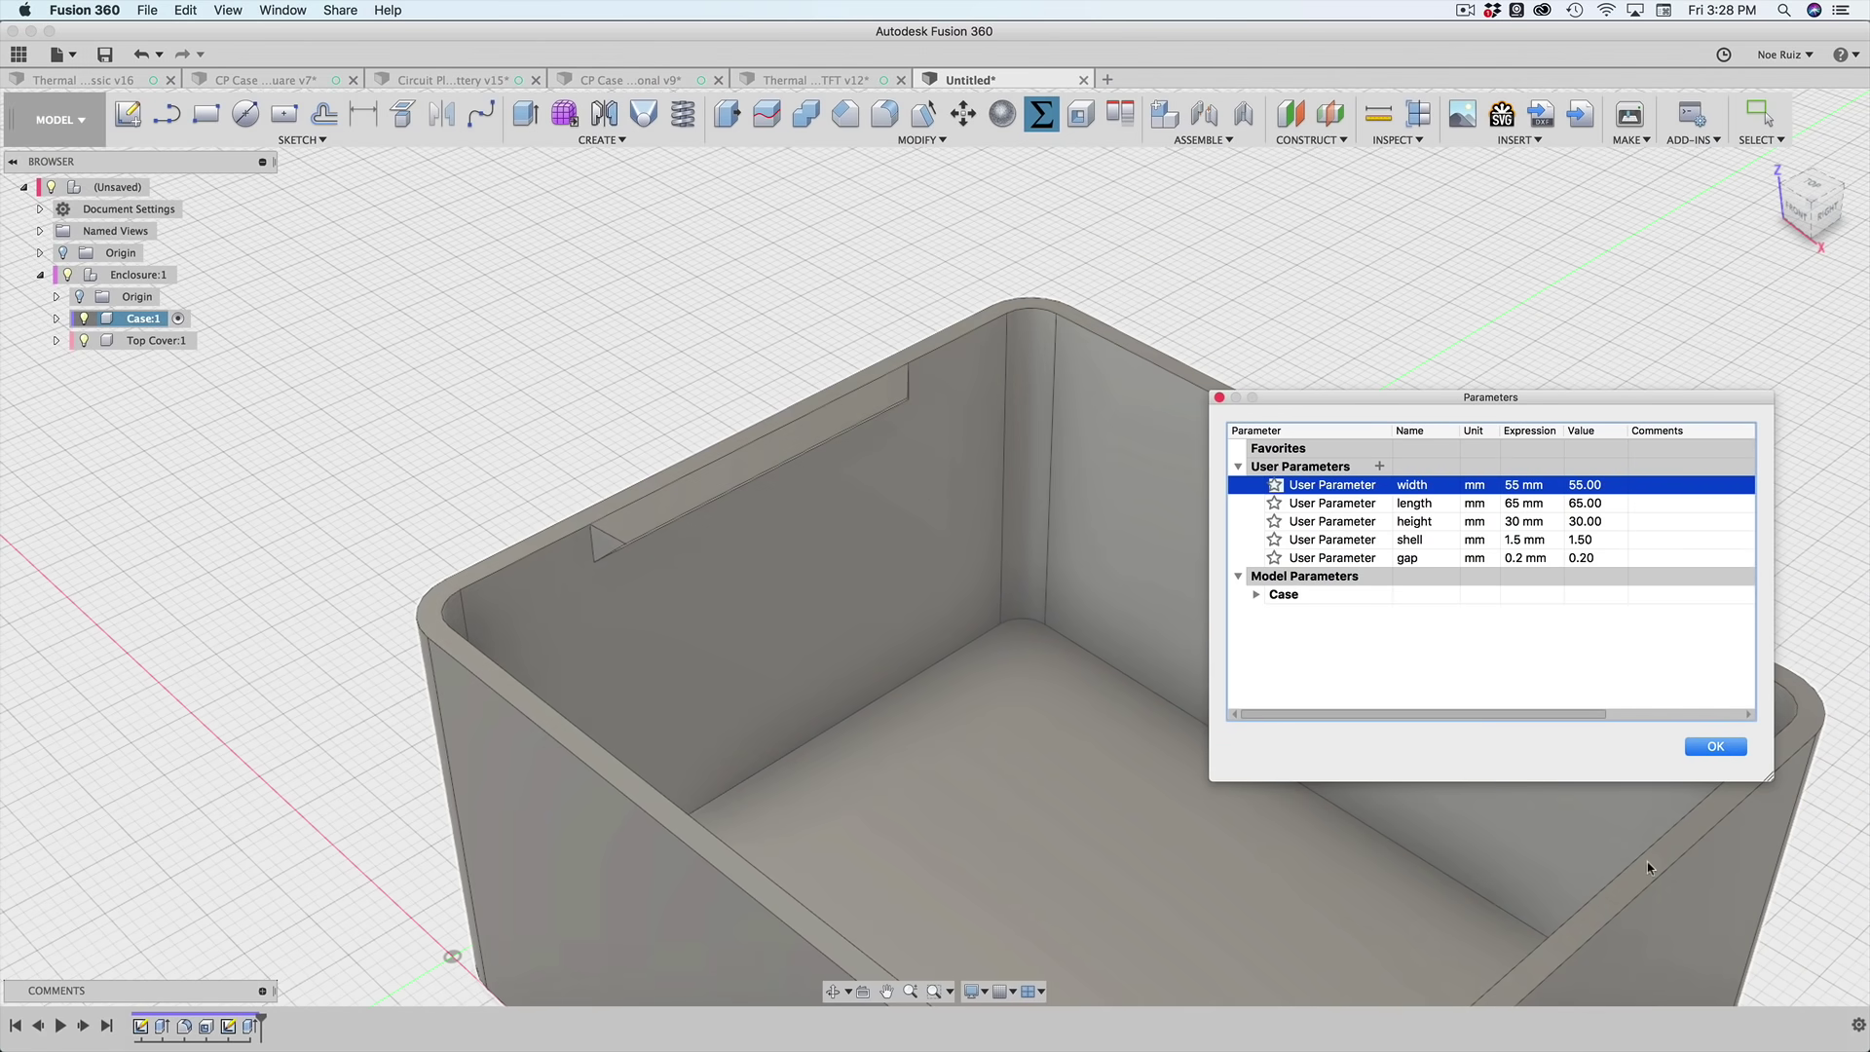
pyautogui.click(1711, 746)
# - Test the case with the height user parameter at 65 mm, and undo the height change
pyautogui.scroll(-2, 1325, 433)
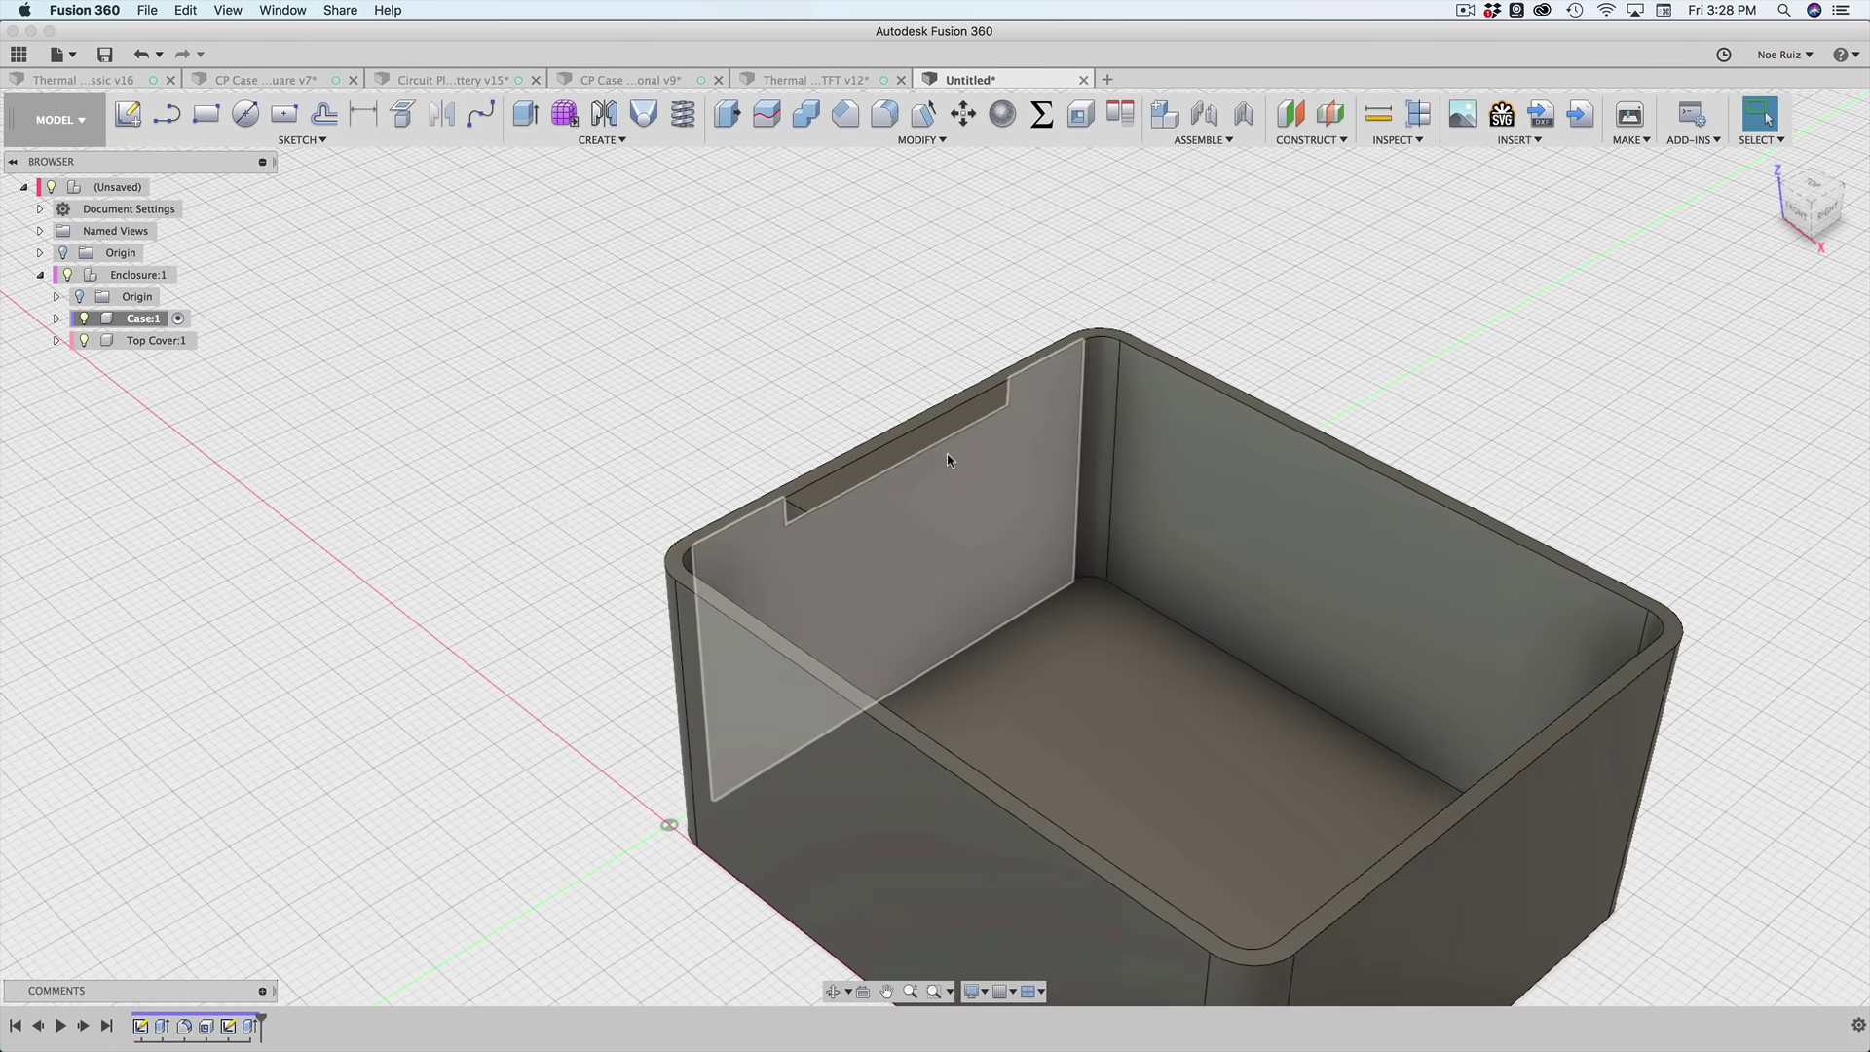
pyautogui.scroll(1, 894, 445)
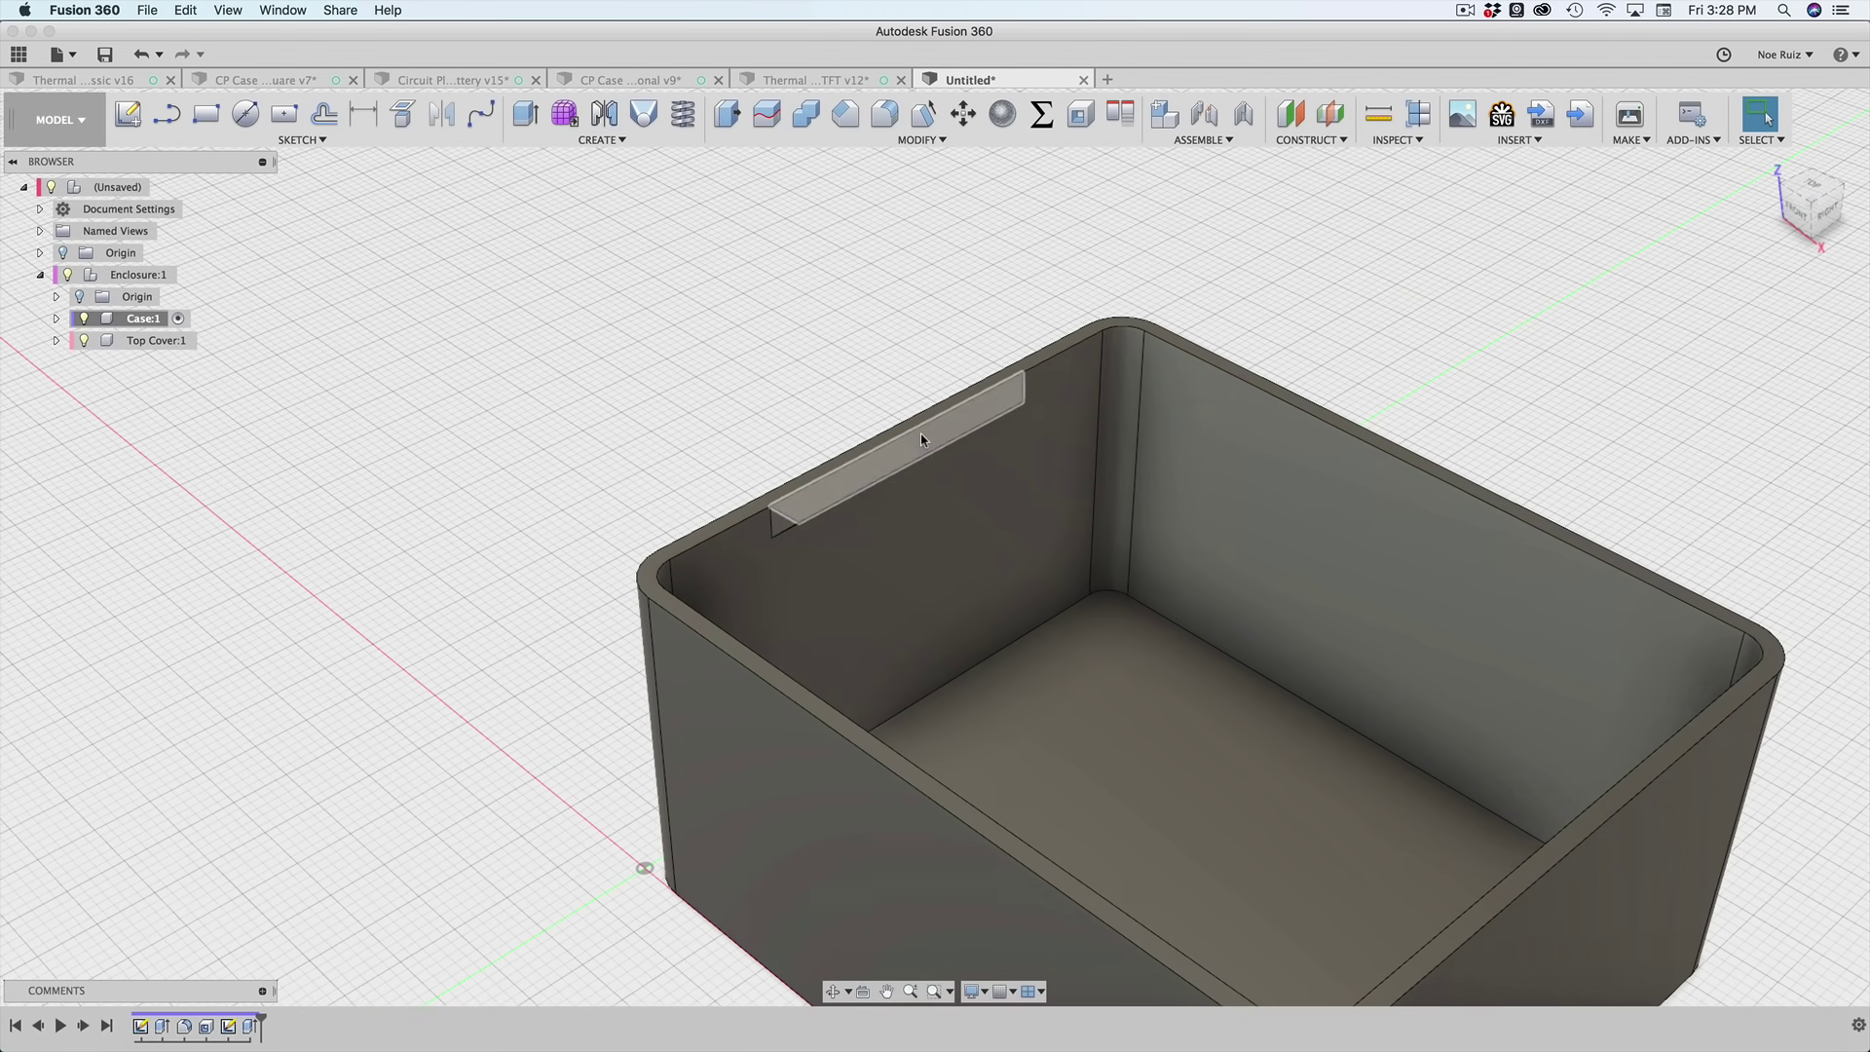
pyautogui.keyDown('shift'); pyautogui.moveTo(835, 379); pyautogui.dragTo(956, 337, button='middle'); pyautogui.keyUp('shift')
pyautogui.click(1041, 114)
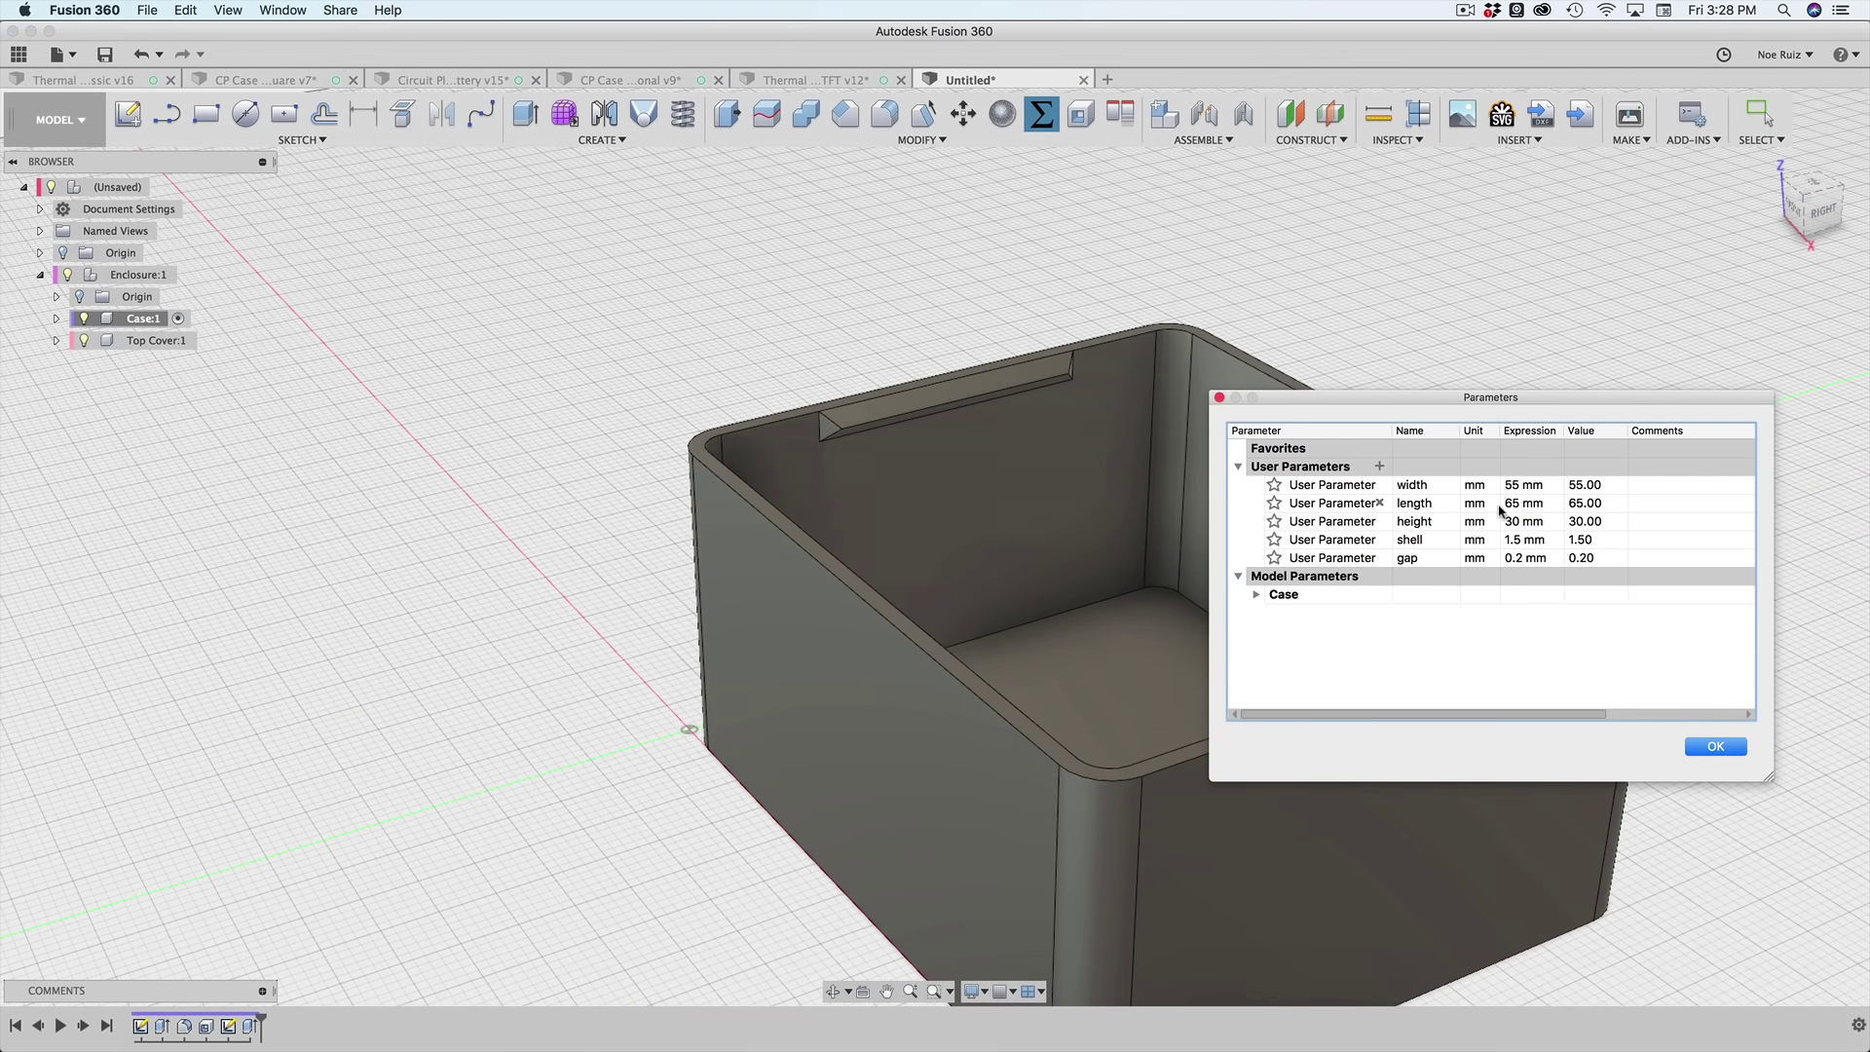
pyautogui.doubleClick(1517, 523)
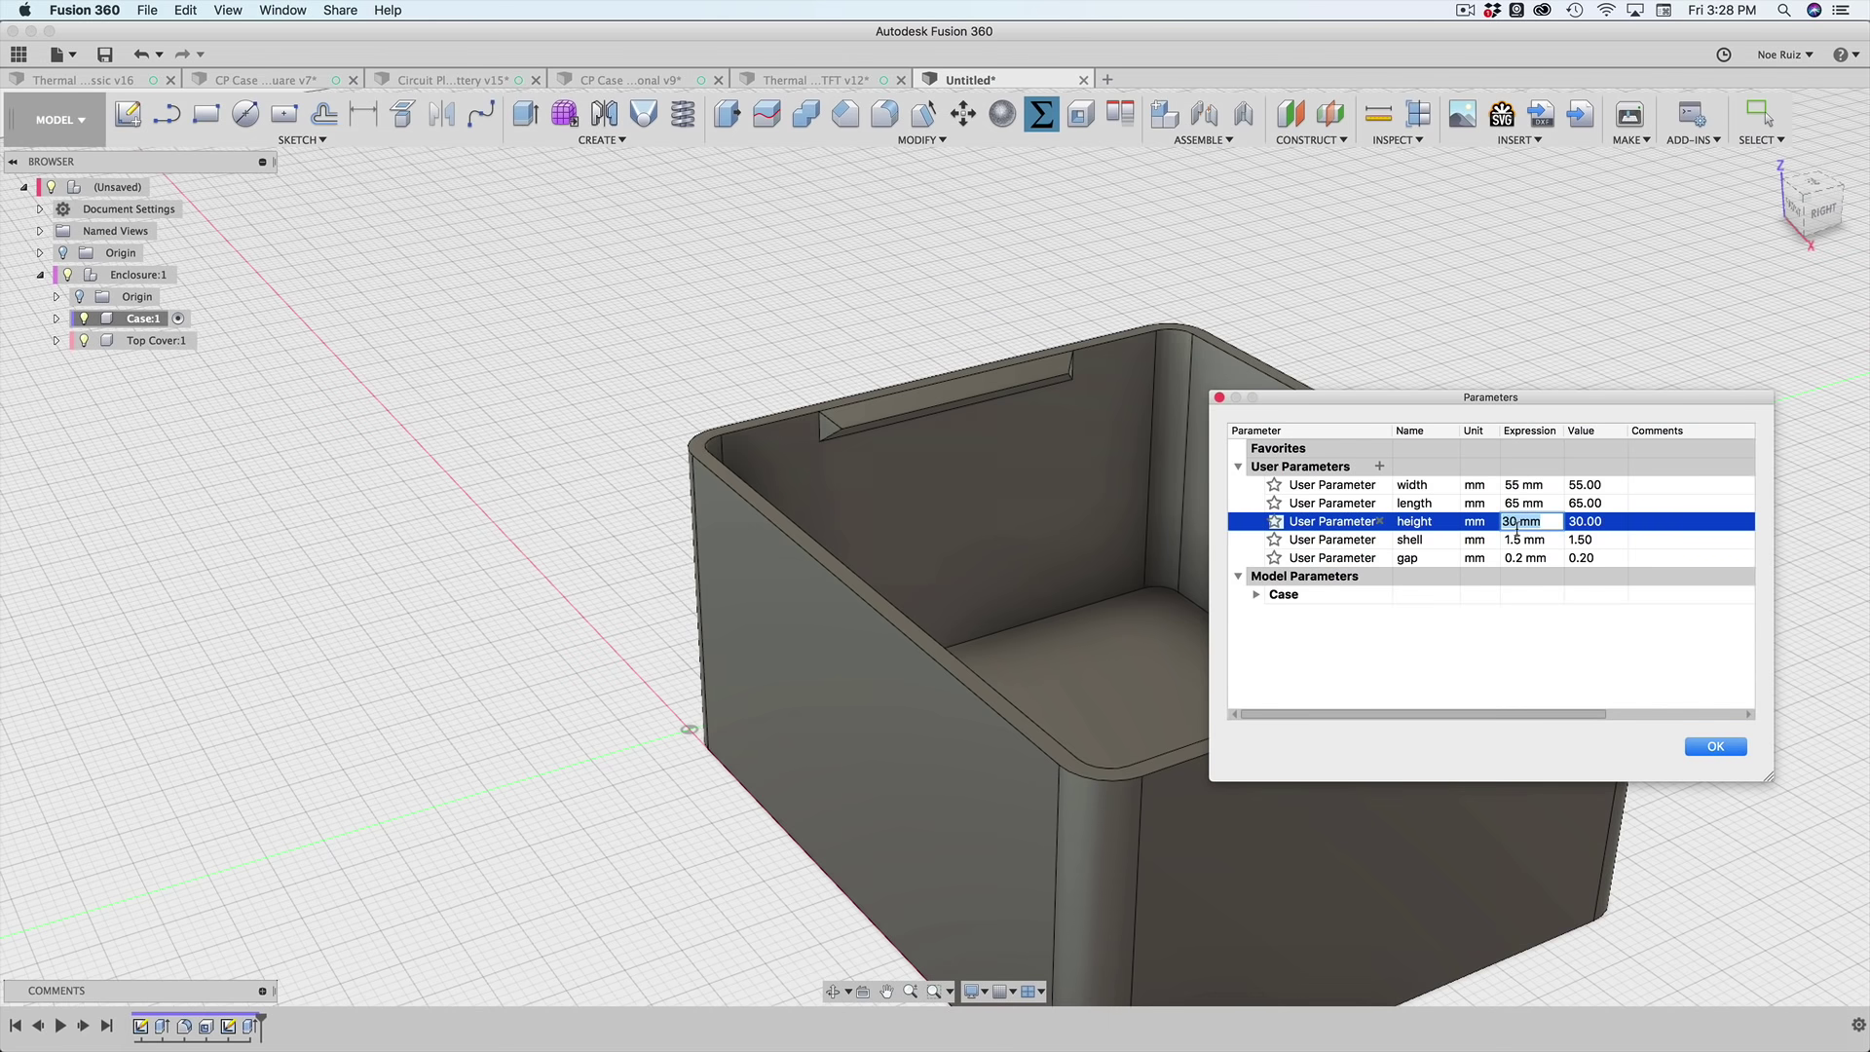
pyautogui.write('25')
pyautogui.press('Return')
pyautogui.doubleClick(1518, 523)
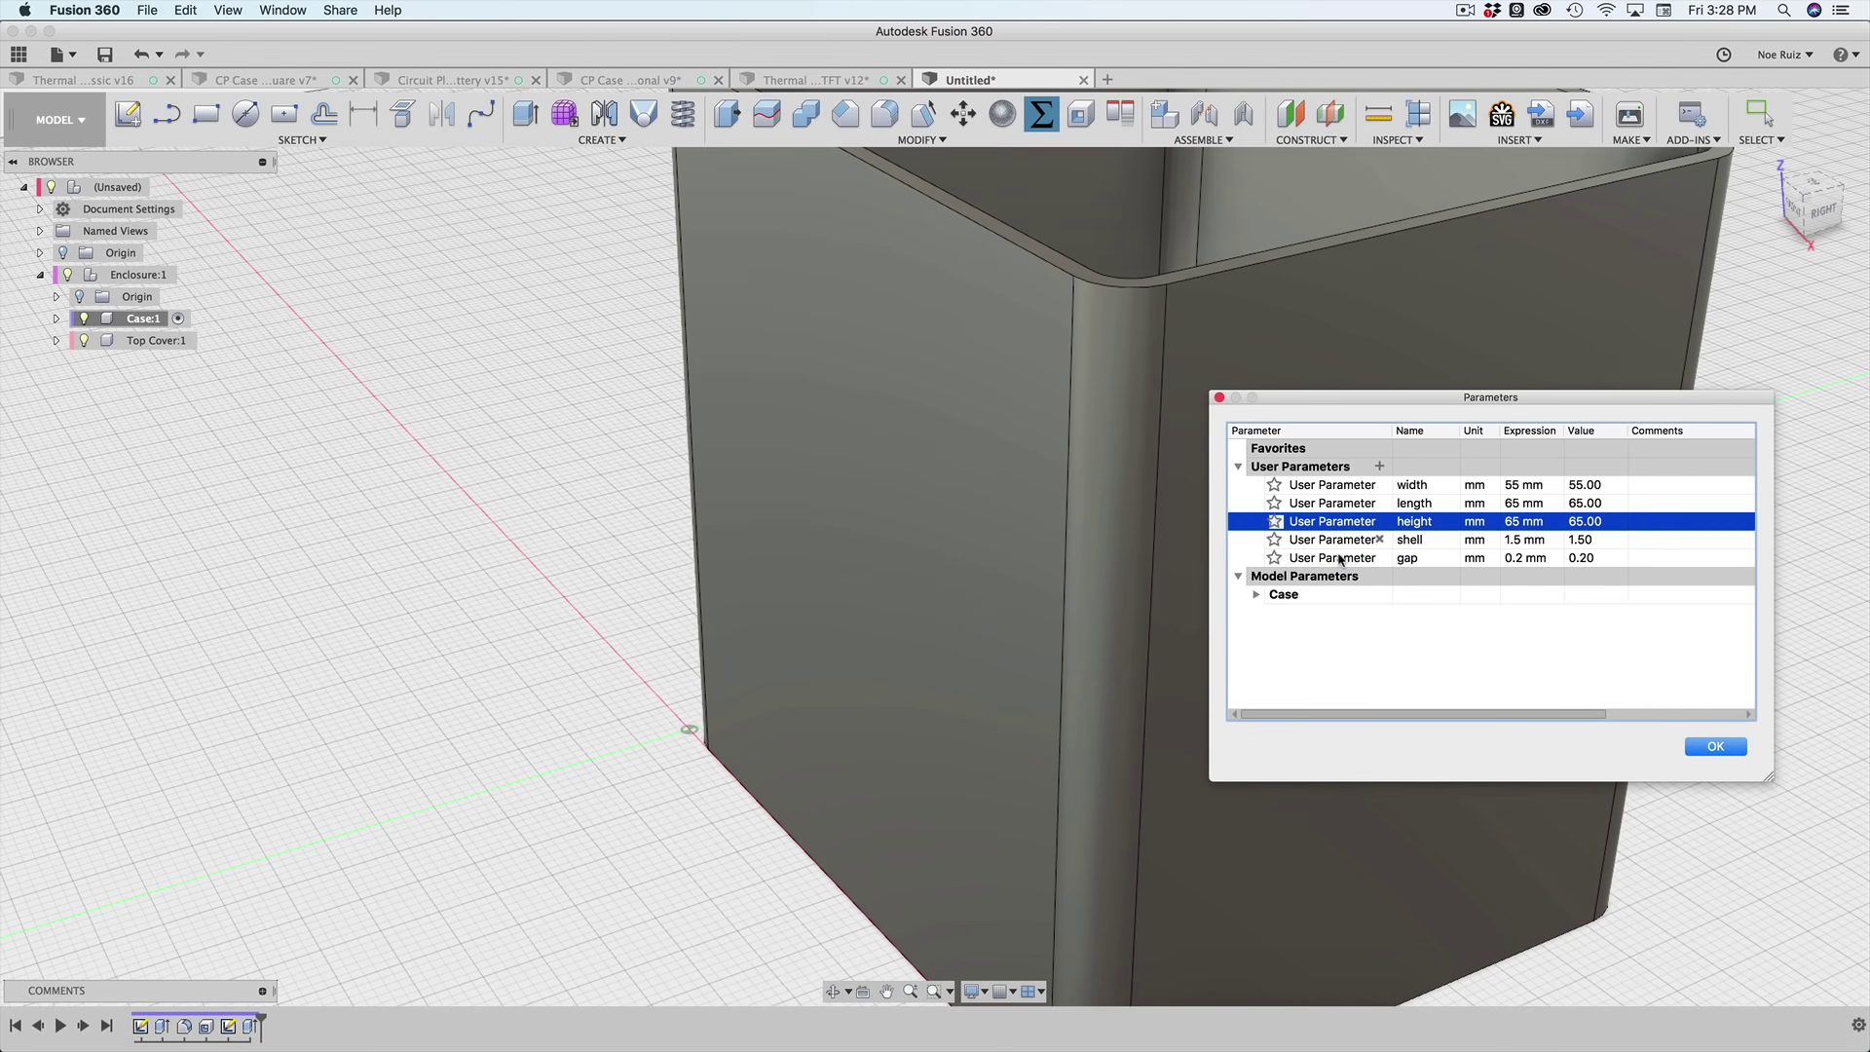
pyautogui.scroll(-3, 1116, 554)
pyautogui.press('Return')
pyautogui.press('super+z')
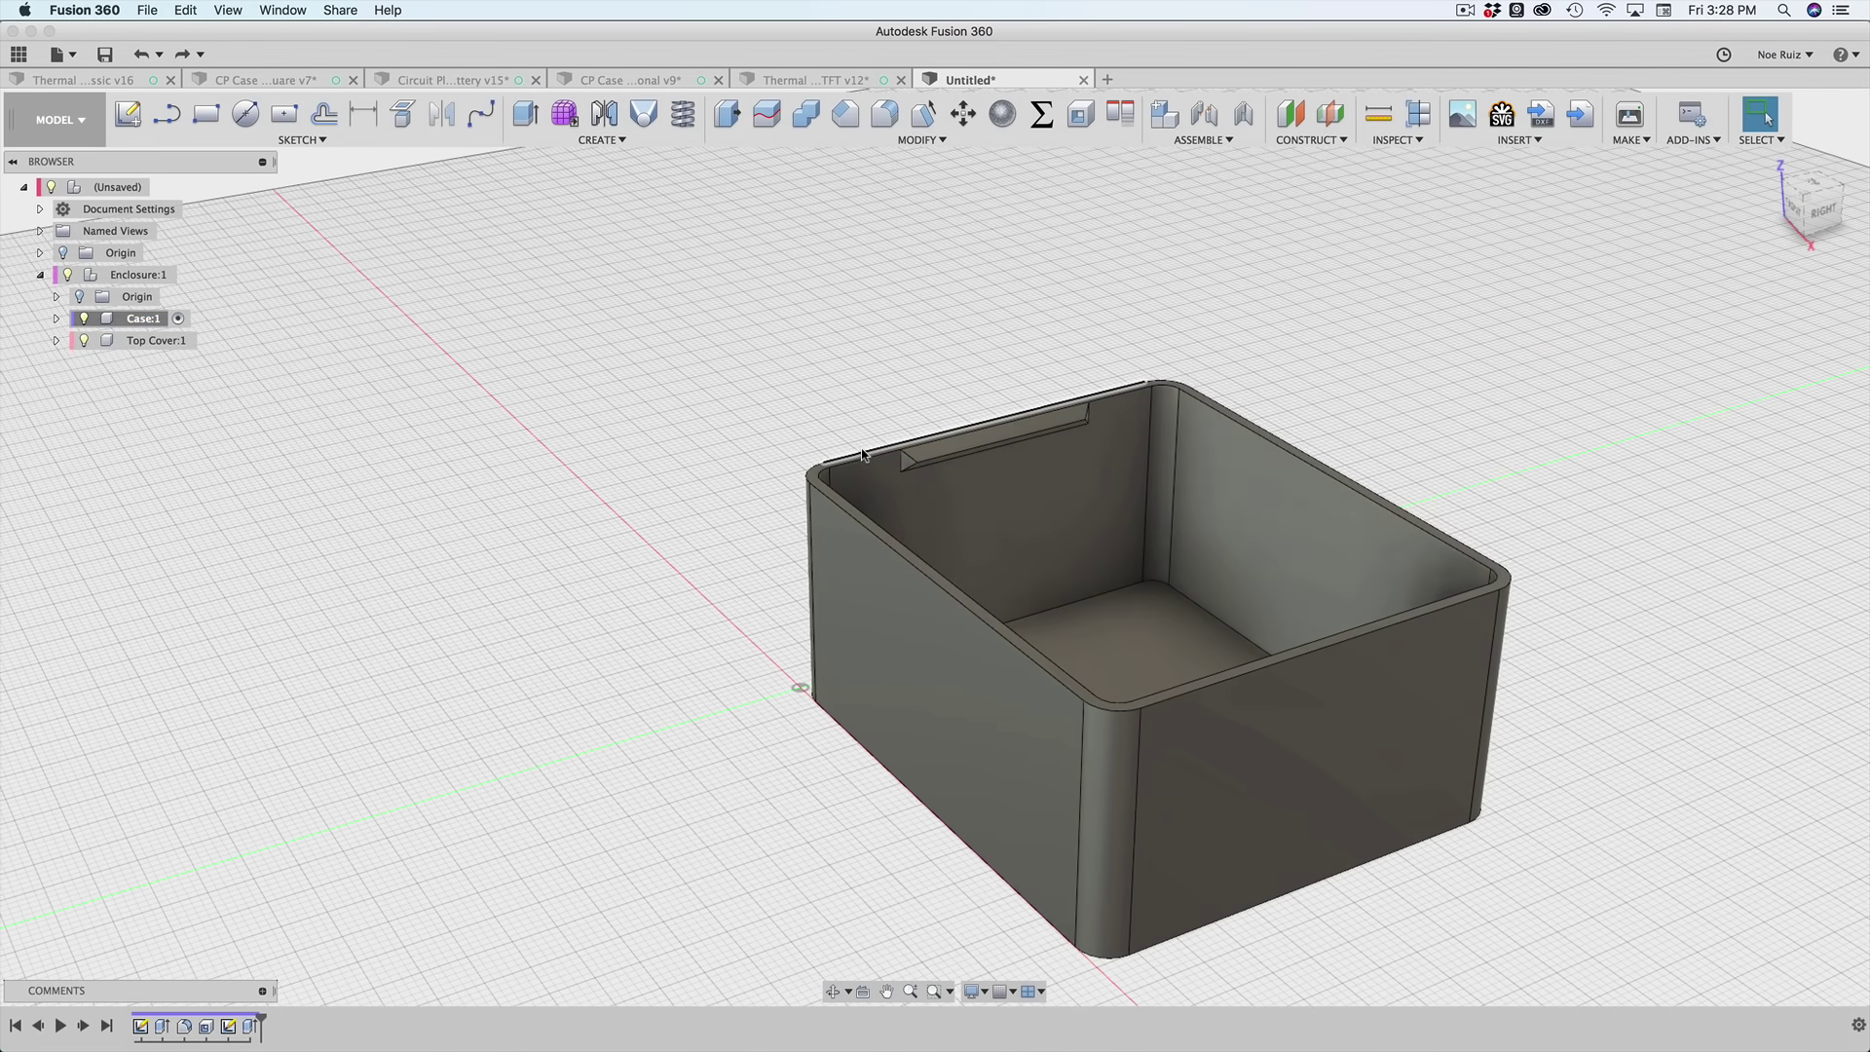
# - Inspect the wedge and the bare inner wall on the opposite side of the case
pyautogui.keyDown('shift'); pyautogui.moveTo(941, 368); pyautogui.dragTo(876, 380, button='middle'); pyautogui.keyUp('shift')
pyautogui.keyDown('shift'); pyautogui.moveTo(874, 487); pyautogui.dragTo(816, 415, button='middle'); pyautogui.keyUp('shift')
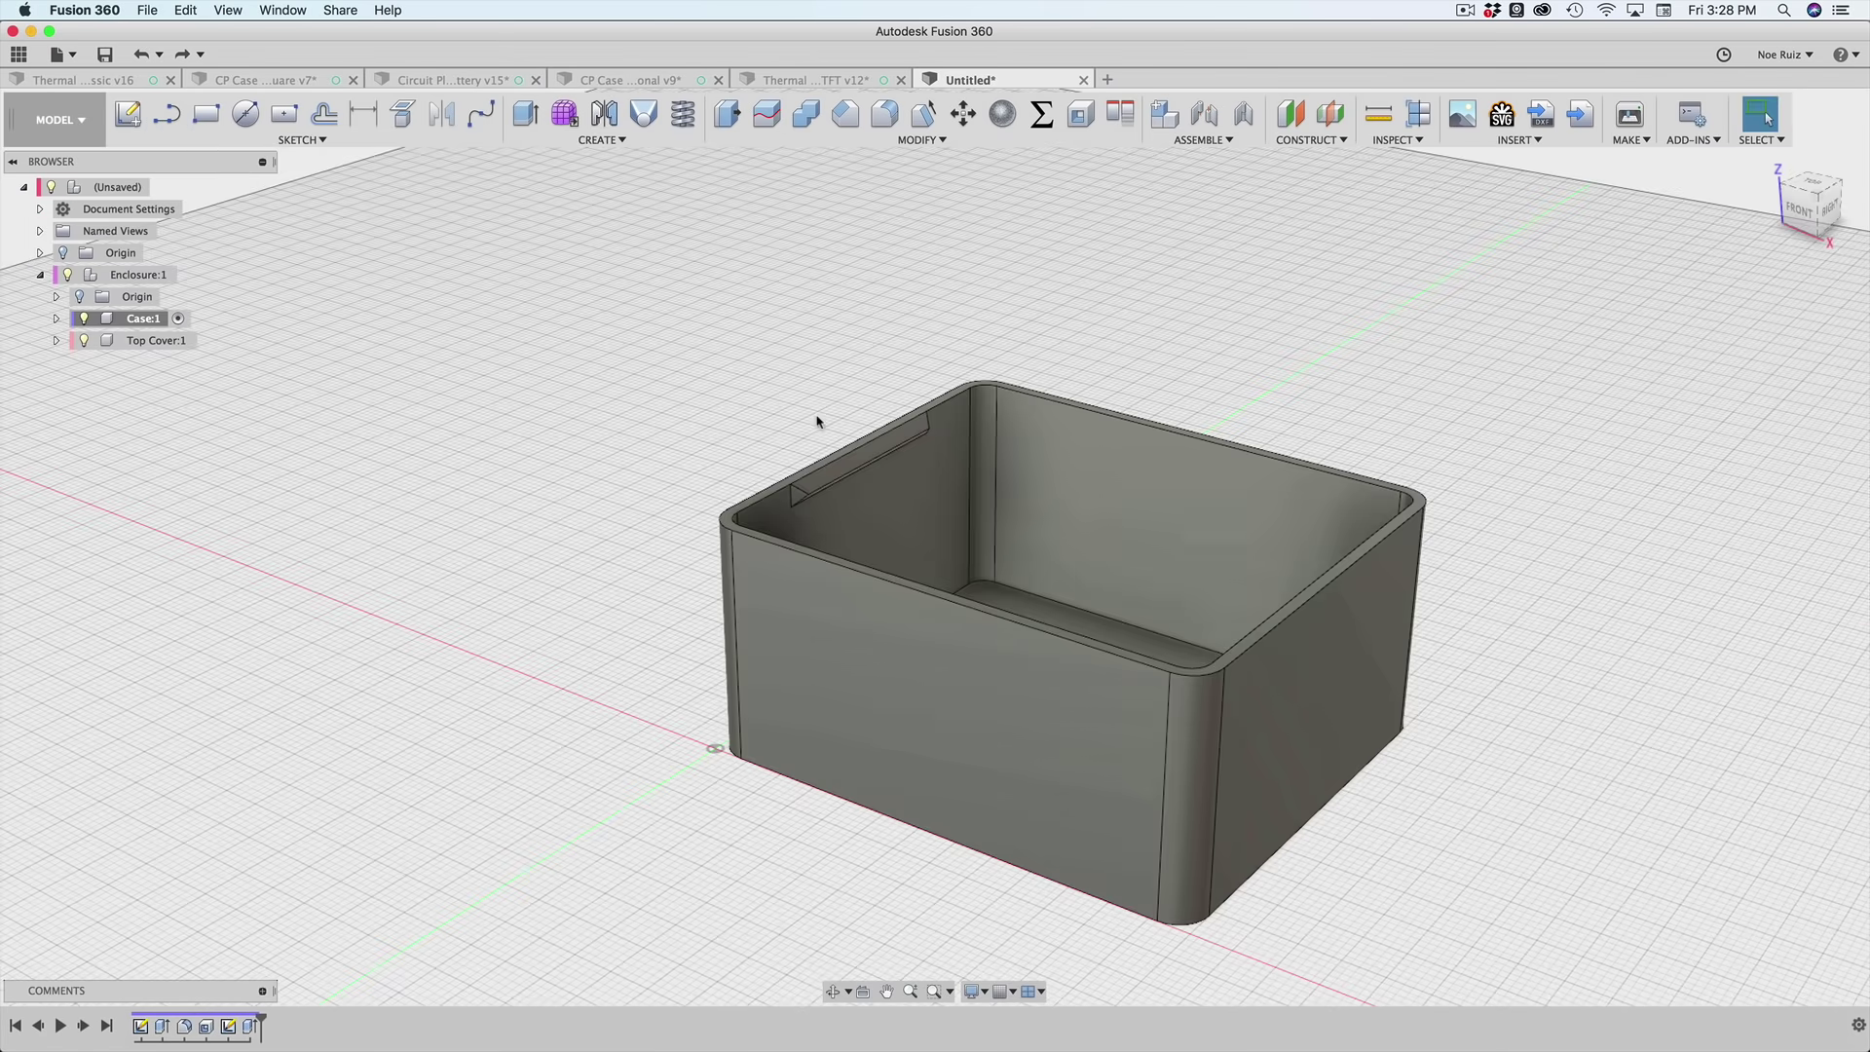
pyautogui.scroll(5, 828, 438)
pyautogui.scroll(-3, 860, 514)
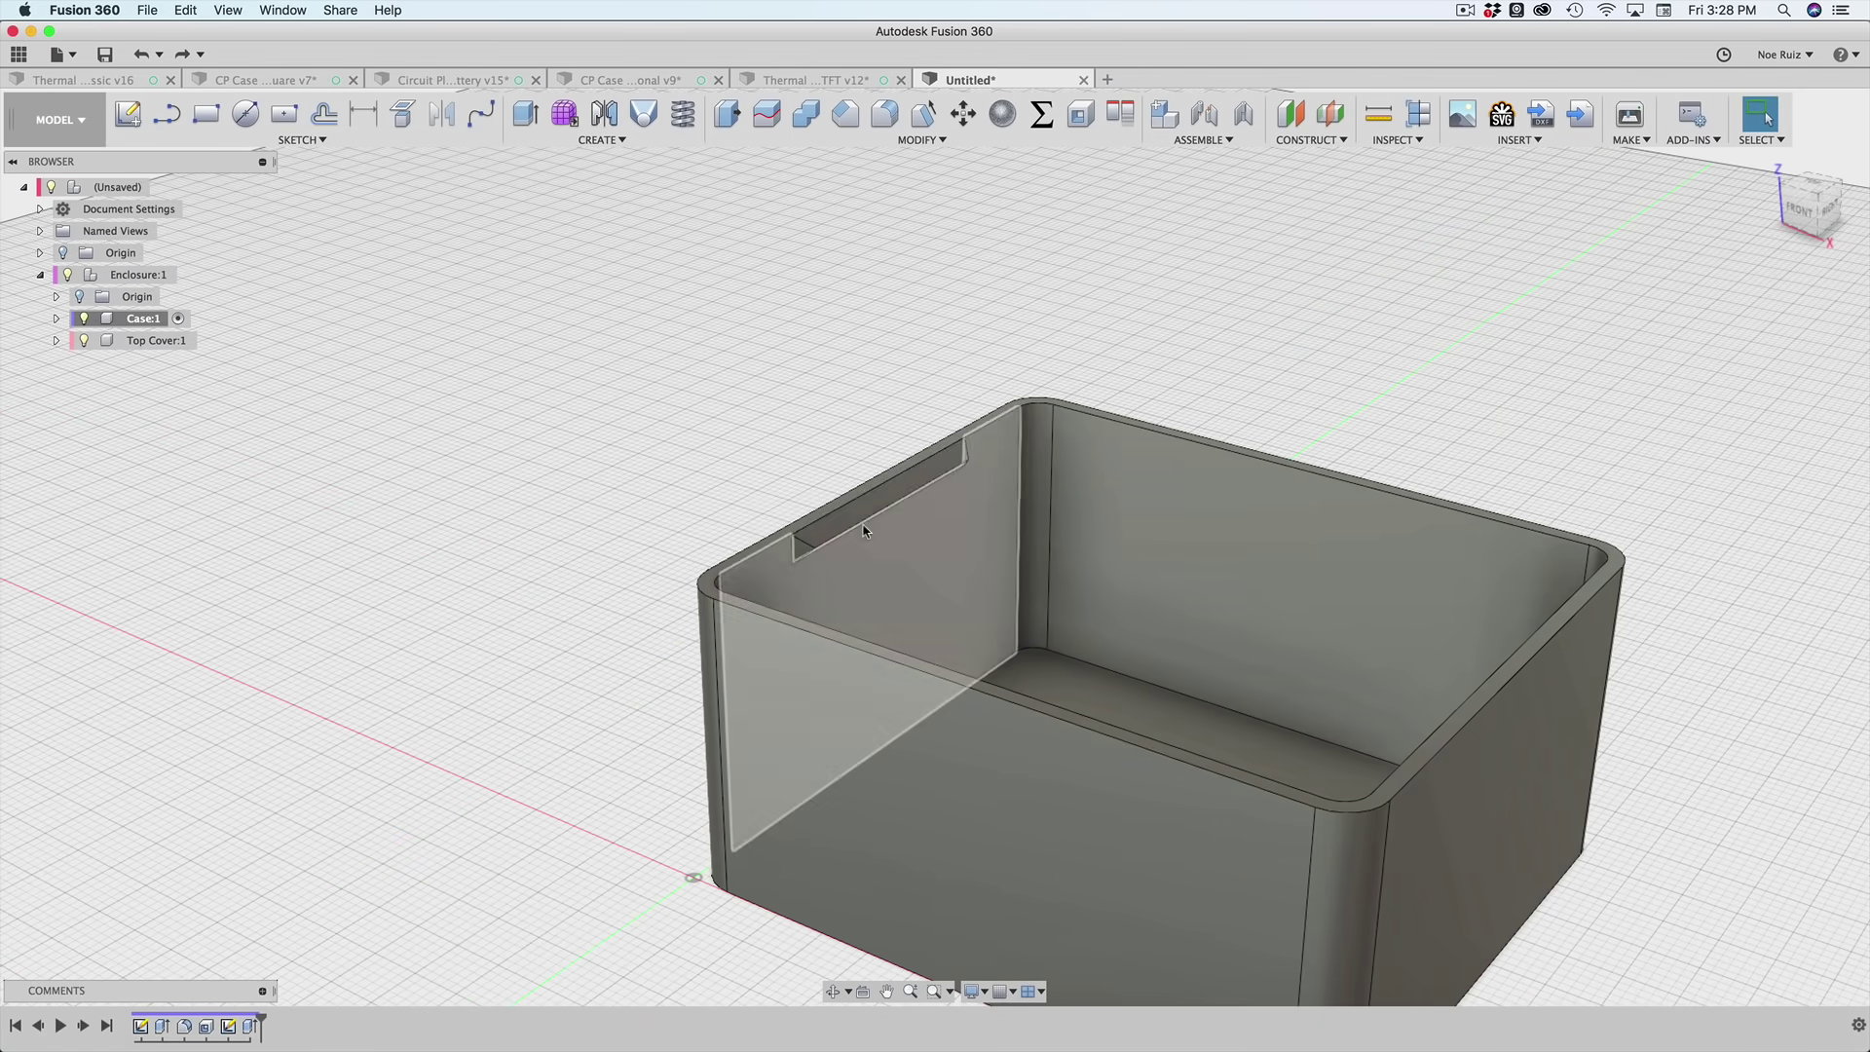
pyautogui.keyDown('shift'); pyautogui.moveTo(833, 507); pyautogui.dragTo(1246, 404, button='middle'); pyautogui.keyUp('shift')
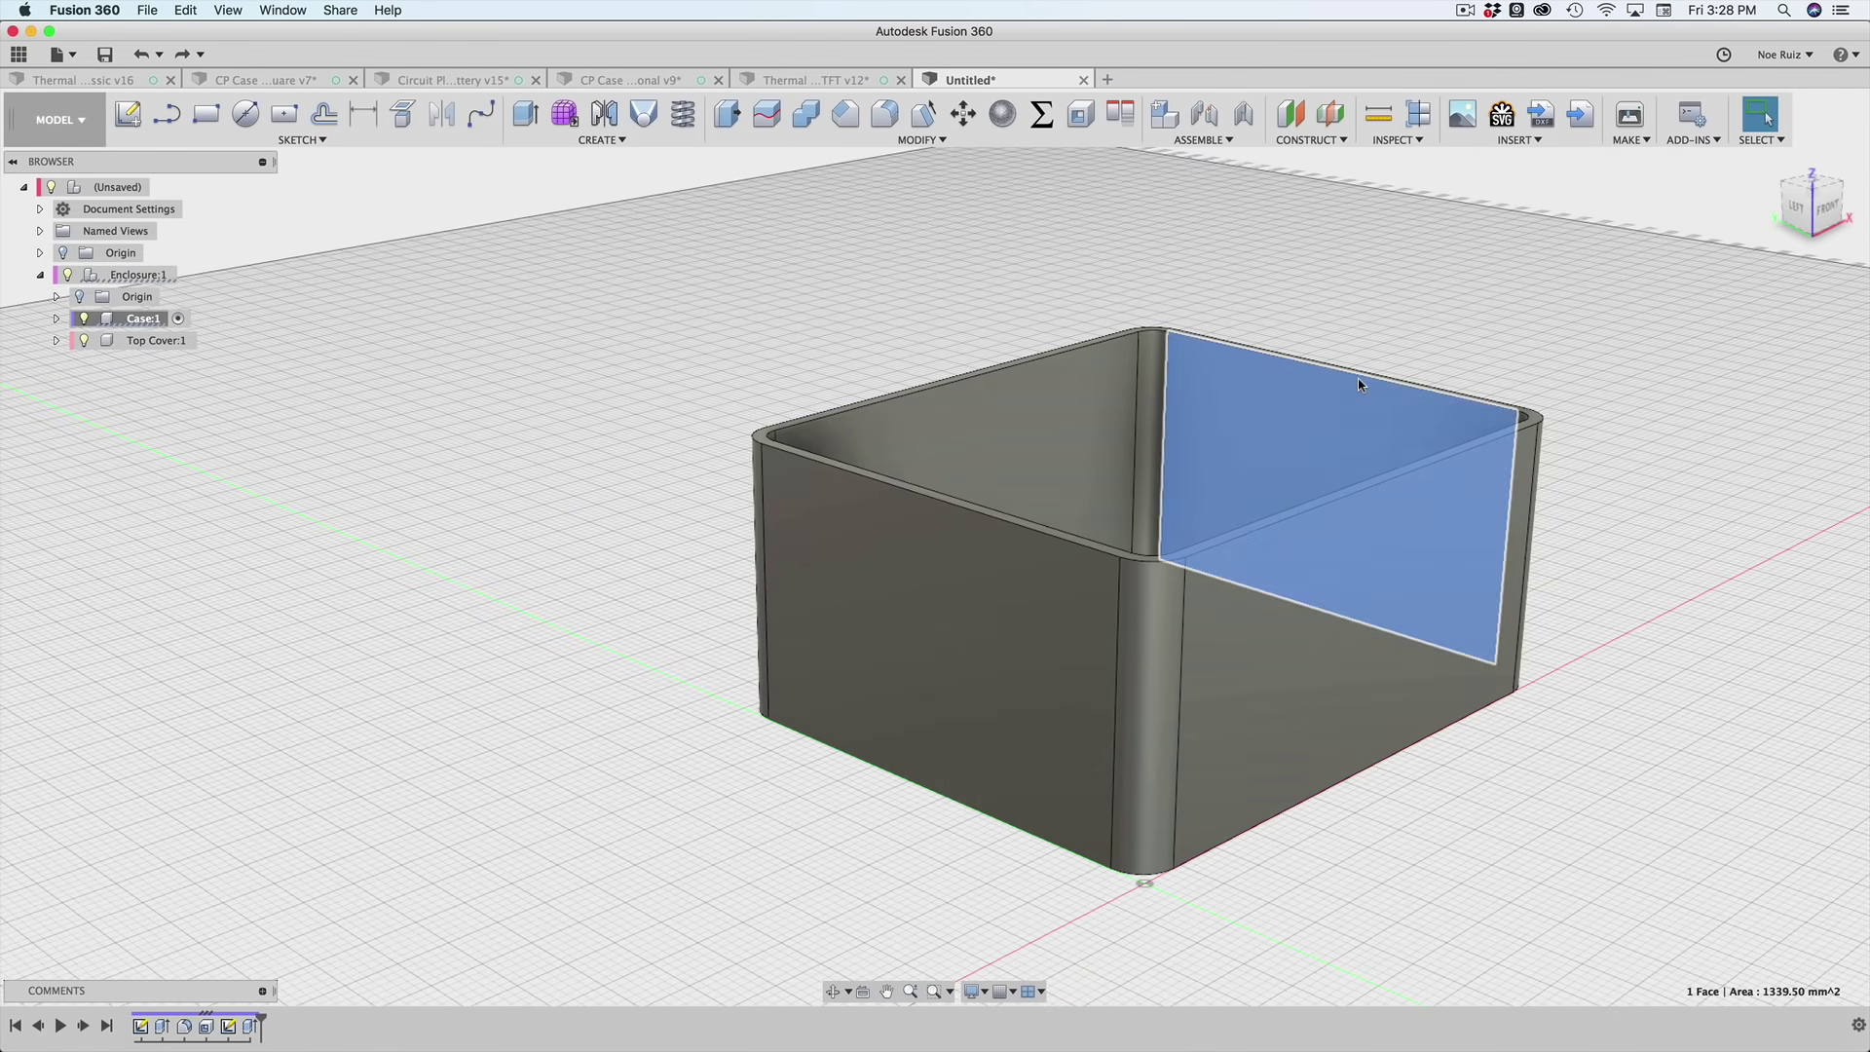
pyautogui.keyDown('shift'); pyautogui.moveTo(1436, 321); pyautogui.dragTo(1153, 230, button='middle'); pyautogui.keyUp('shift')
pyautogui.moveTo(1172, 303)
pyautogui.keyDown('shift'); pyautogui.mouseDown(button='middle')
pyautogui.moveTo(1164, 331)
pyautogui.moveTo(1235, 351)
pyautogui.moveTo(809, 373)
pyautogui.moveTo(1160, 447)
pyautogui.moveTo(1077, 318)
pyautogui.moveTo(1178, 301)
pyautogui.mouseUp(button='middle'); pyautogui.keyUp('shift')
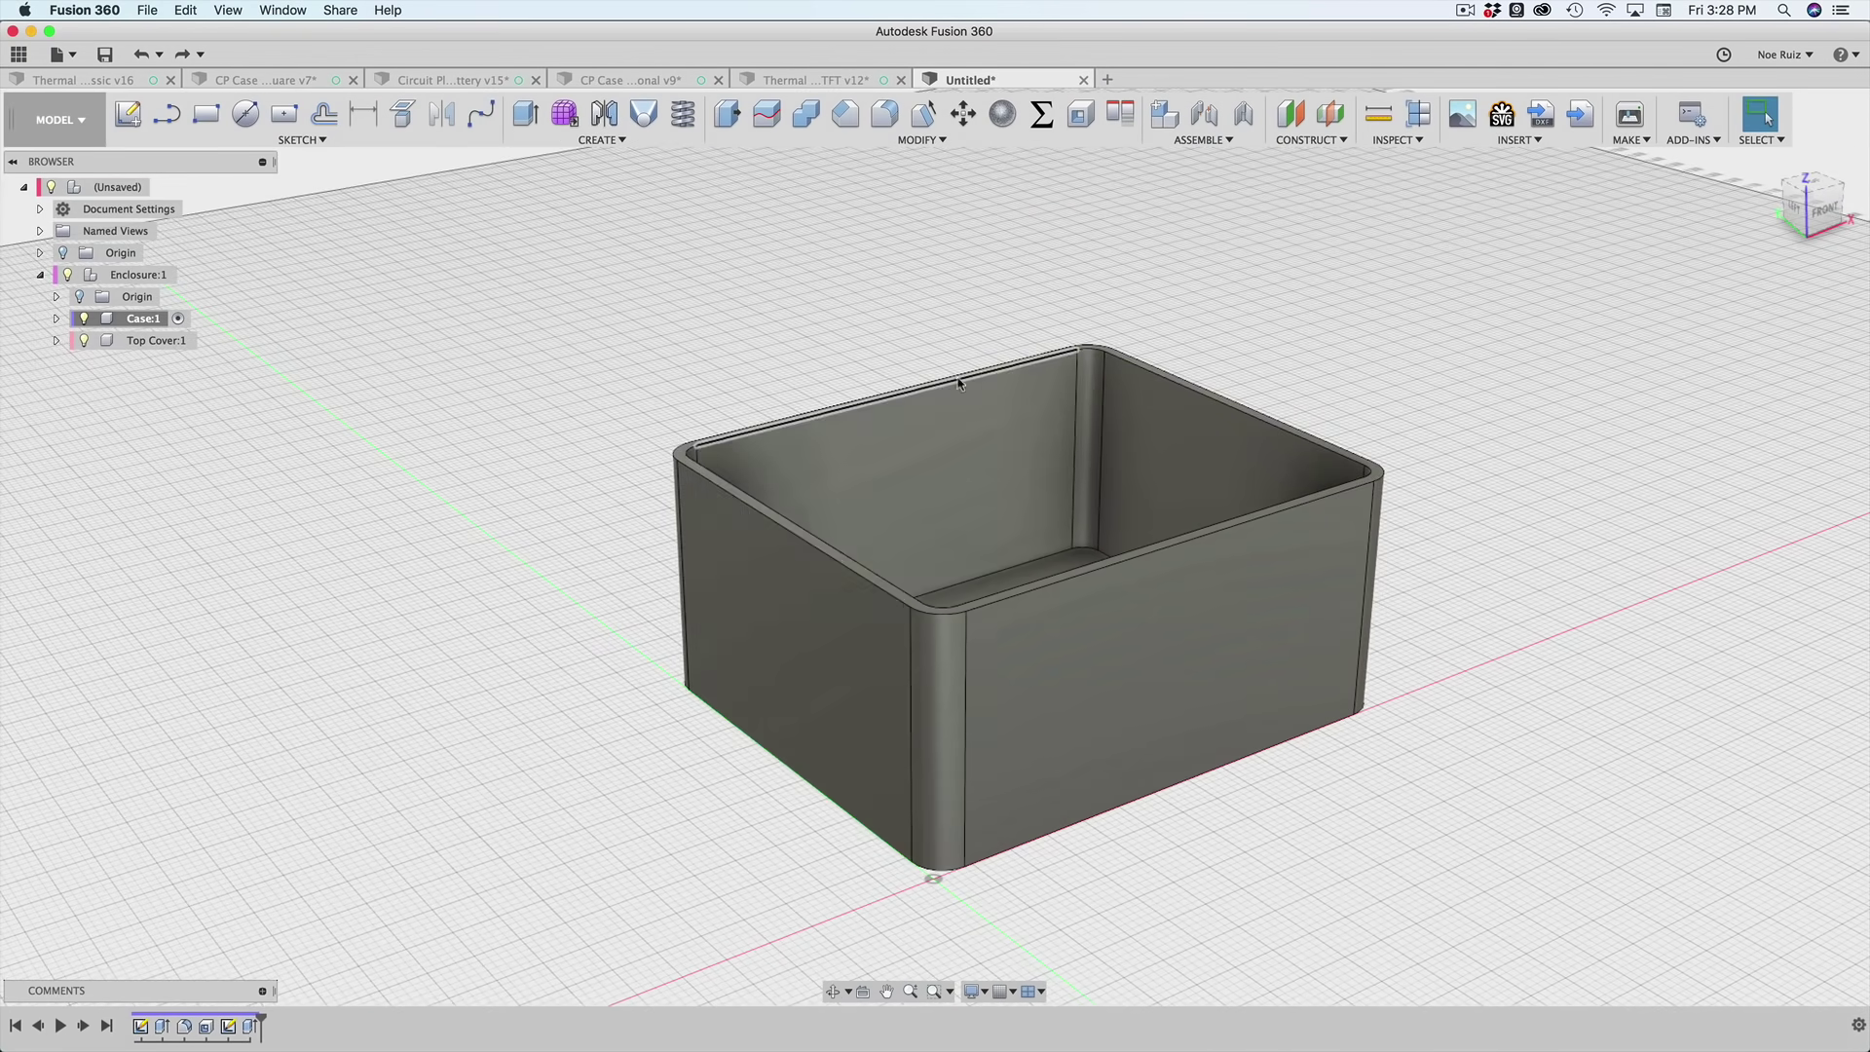
# - Construct a midplane between the outer faces of the two opposite side walls of the case
pyautogui.click(717, 621)
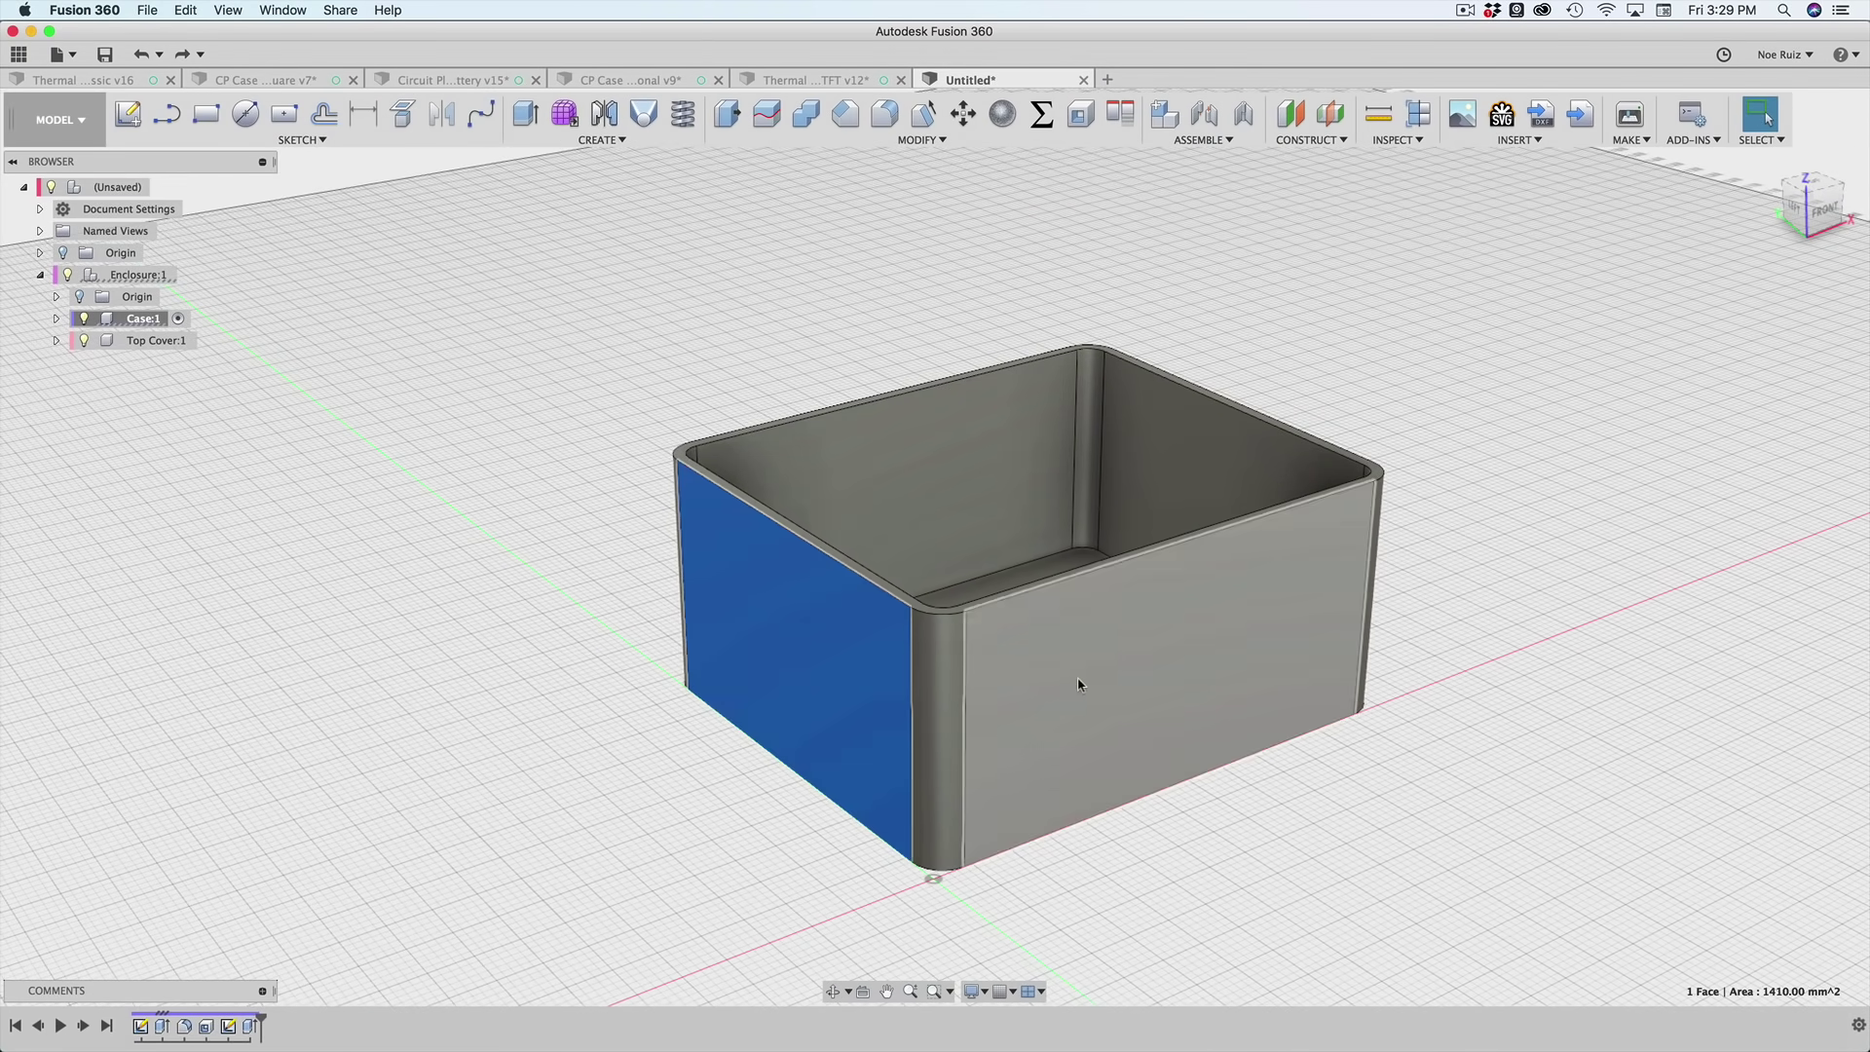
pyautogui.keyDown('shift'); pyautogui.moveTo(1078, 680); pyautogui.dragTo(990, 668, button='middle'); pyautogui.keyUp('shift')
pyautogui.keyDown('shift'); pyautogui.click(1130, 525); pyautogui.keyUp('shift')
pyautogui.keyDown('shift'); pyautogui.moveTo(1027, 317); pyautogui.dragTo(1279, 162, button='middle'); pyautogui.keyUp('shift')
pyautogui.click(1299, 140)
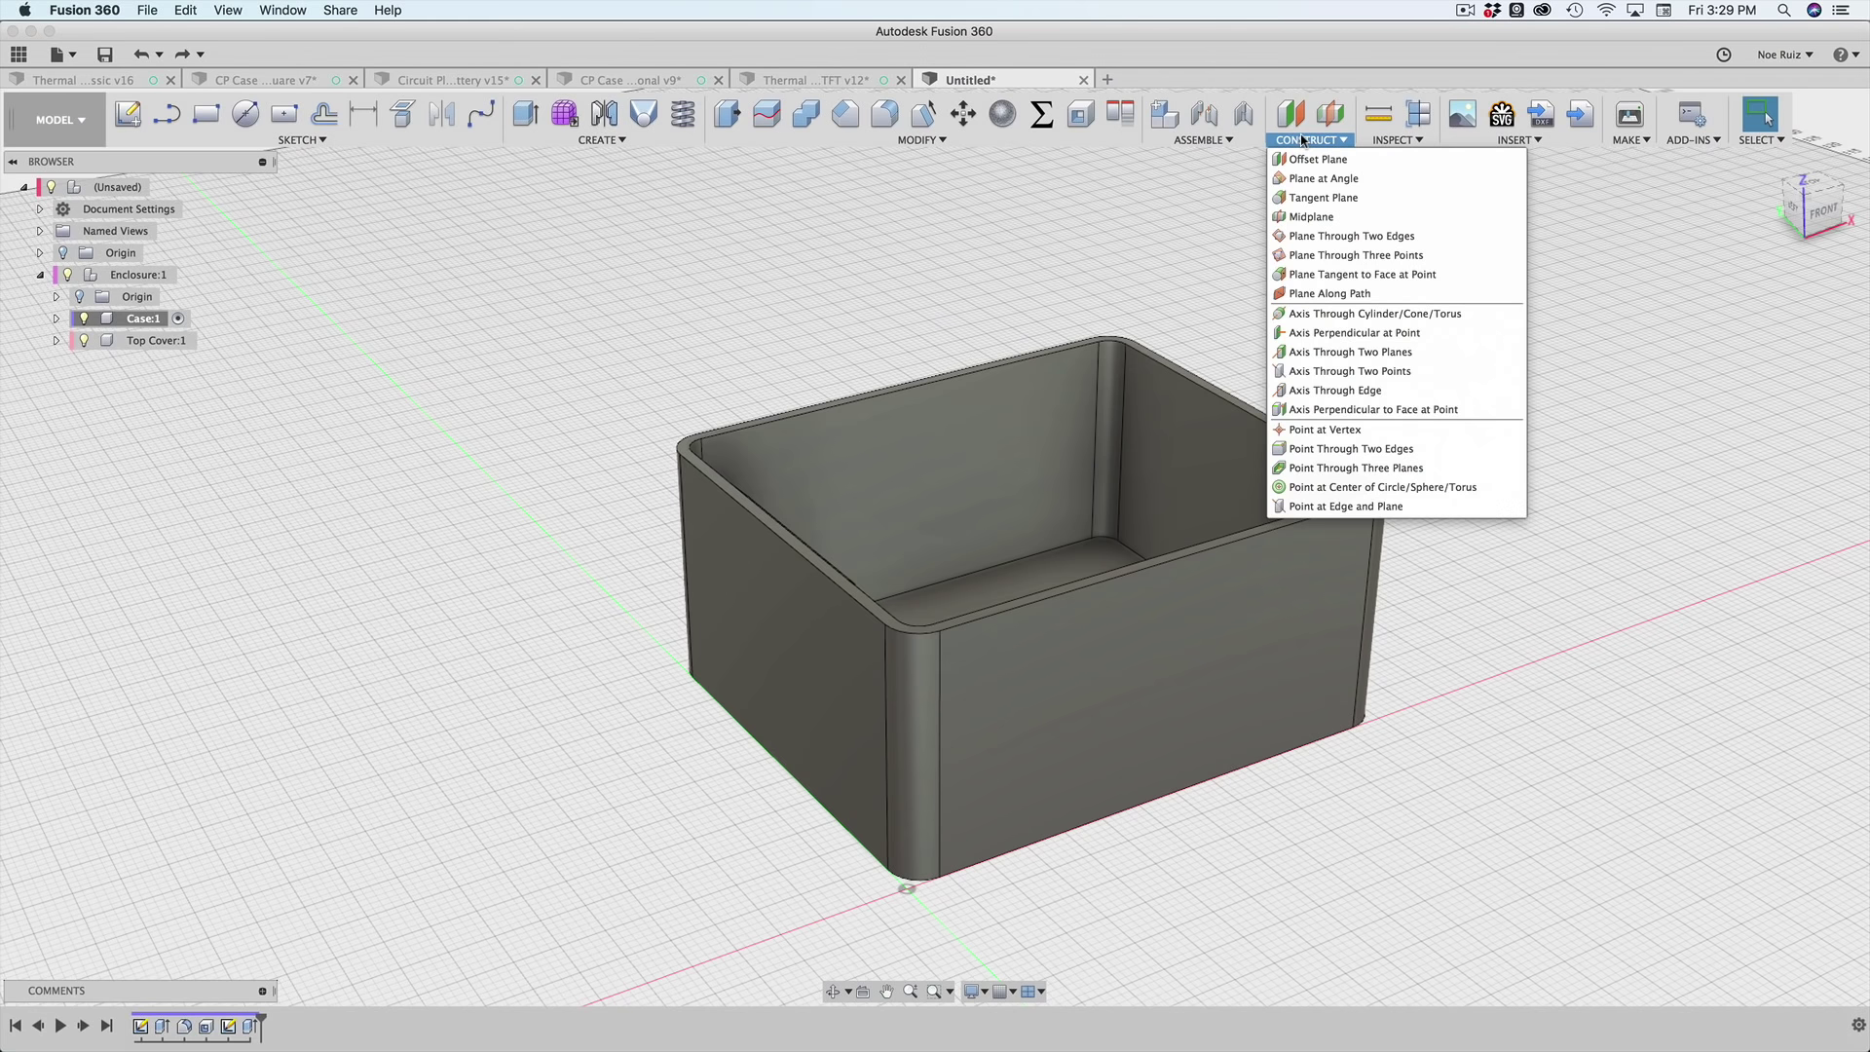
pyautogui.click(1312, 217)
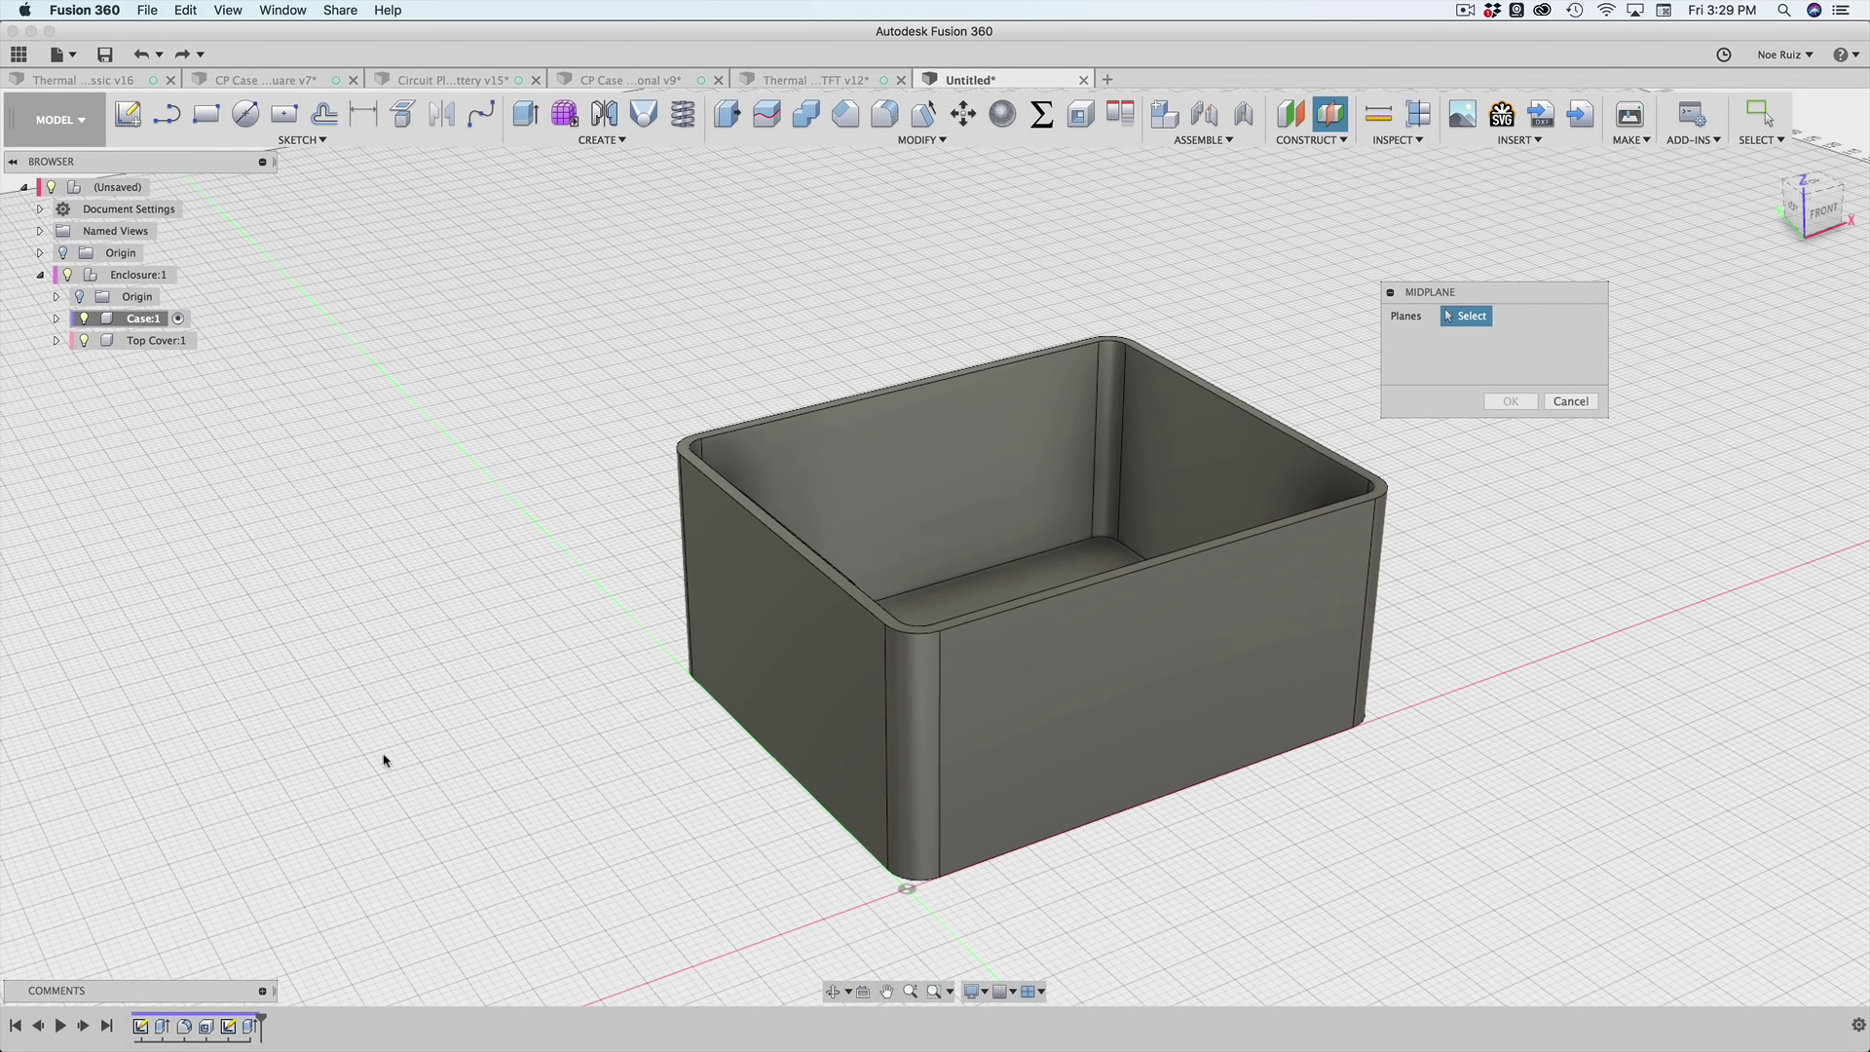
pyautogui.click(787, 584)
pyautogui.keyDown('shift'); pyautogui.moveTo(743, 819); pyautogui.dragTo(579, 829, button='middle'); pyautogui.keyUp('shift')
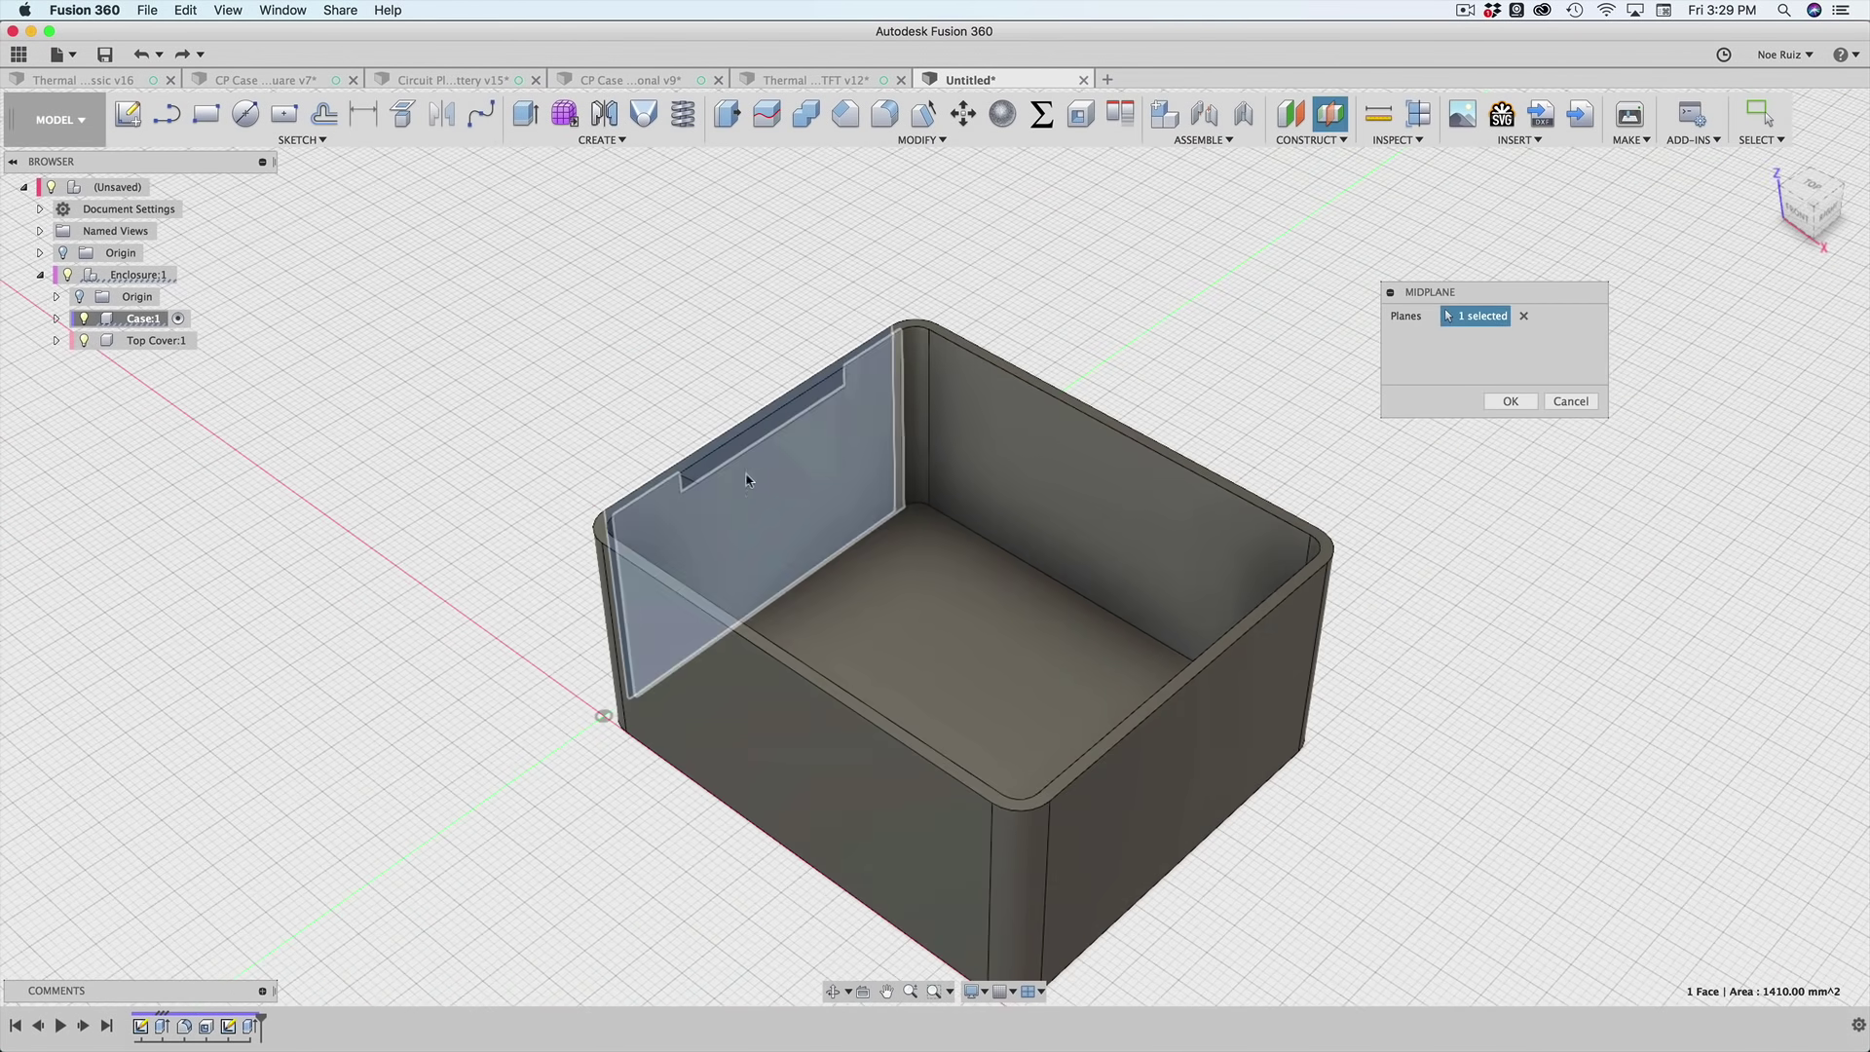
pyautogui.click(1192, 737)
pyautogui.keyDown('shift'); pyautogui.moveTo(1156, 316); pyautogui.dragTo(950, 434, button='middle'); pyautogui.keyUp('shift')
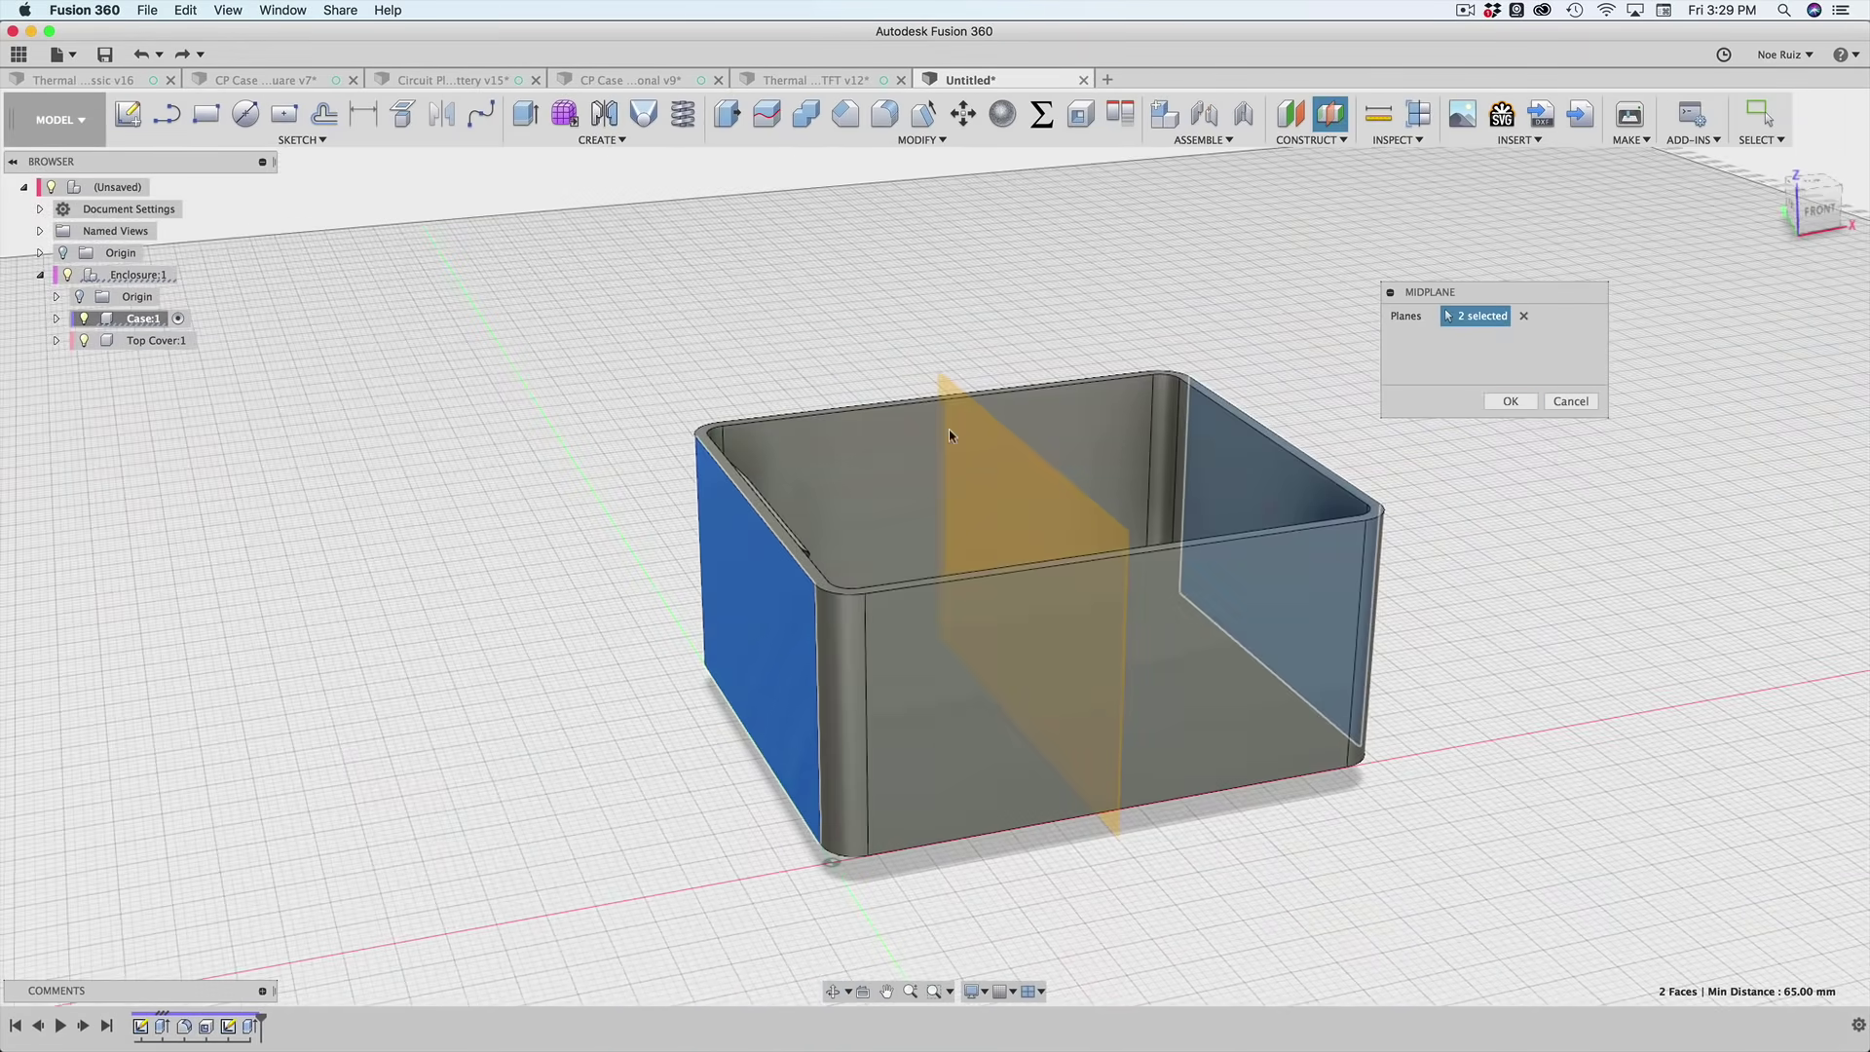
pyautogui.click(1510, 401)
# - Start a Mirror operation for the snap wedge in the case component
pyautogui.keyDown('shift'); pyautogui.moveTo(1494, 367); pyautogui.dragTo(612, 446, button='middle'); pyautogui.keyUp('shift')
pyautogui.click(1029, 501)
pyautogui.click(613, 445)
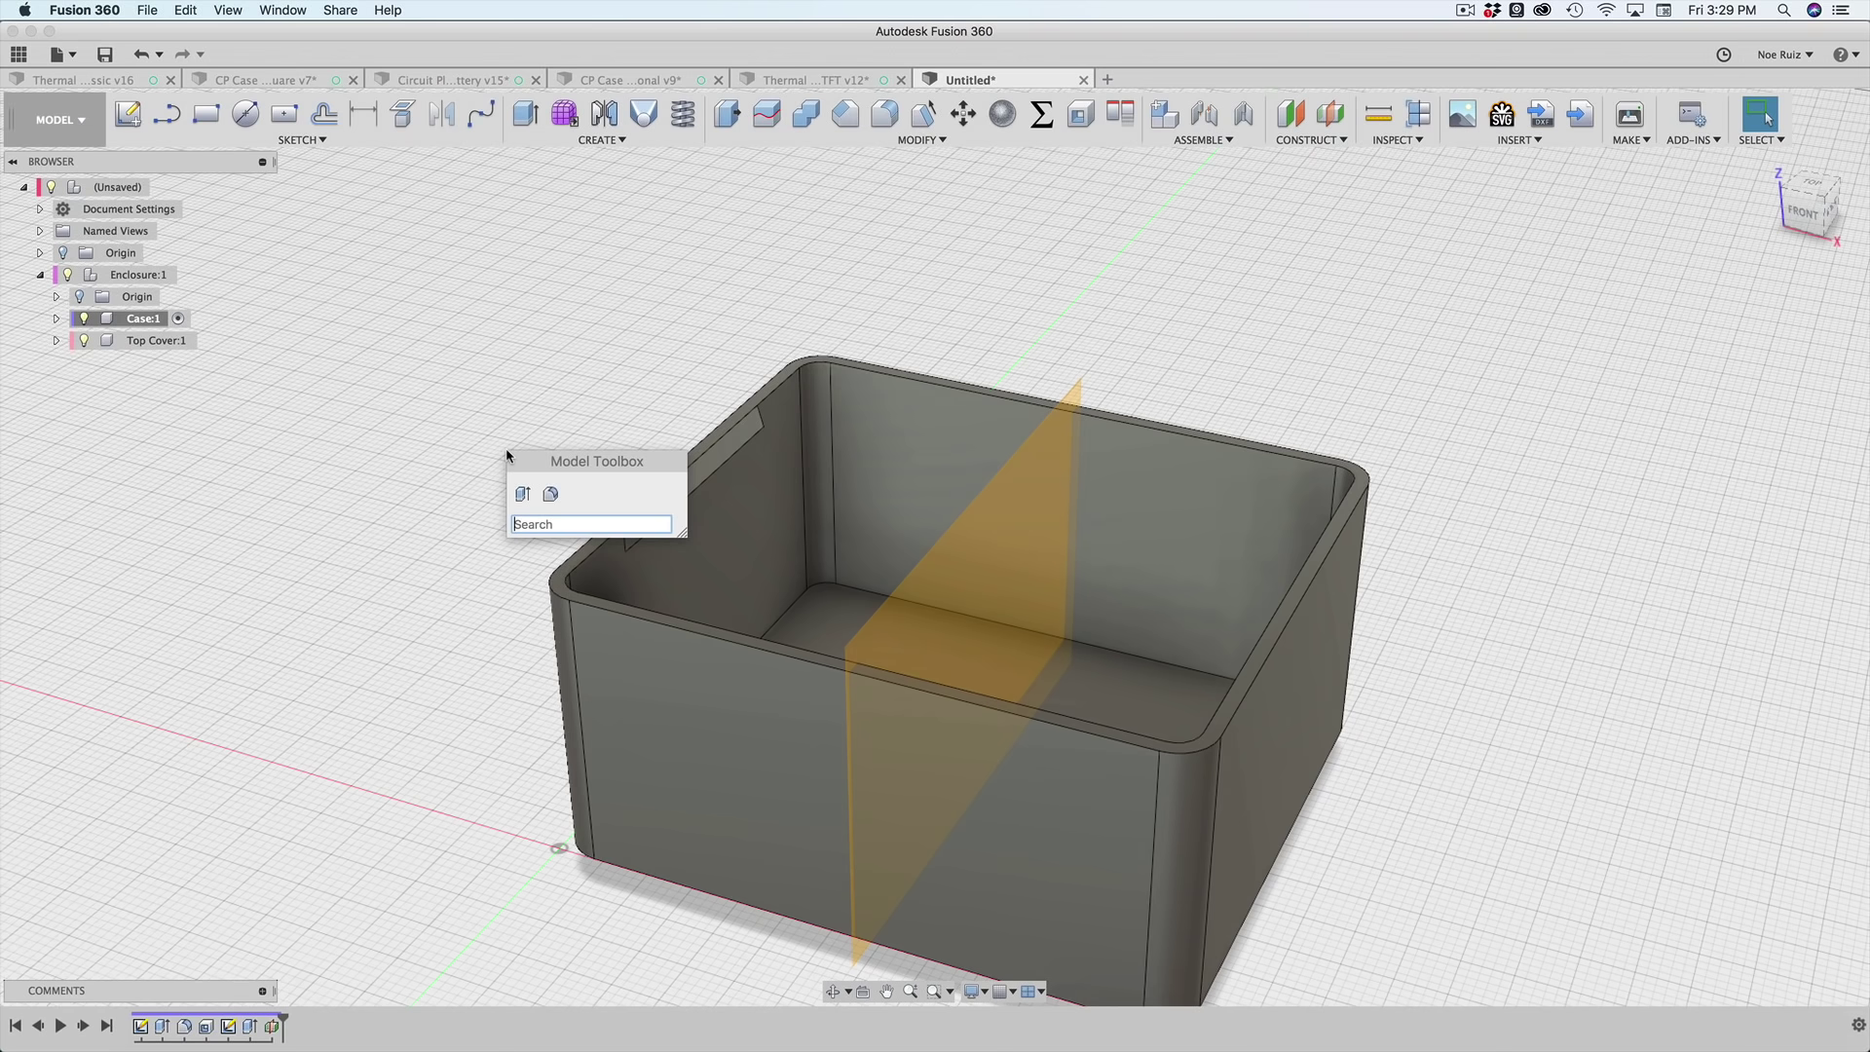
pyautogui.moveTo(596, 457); pyautogui.dragTo(591, 423)
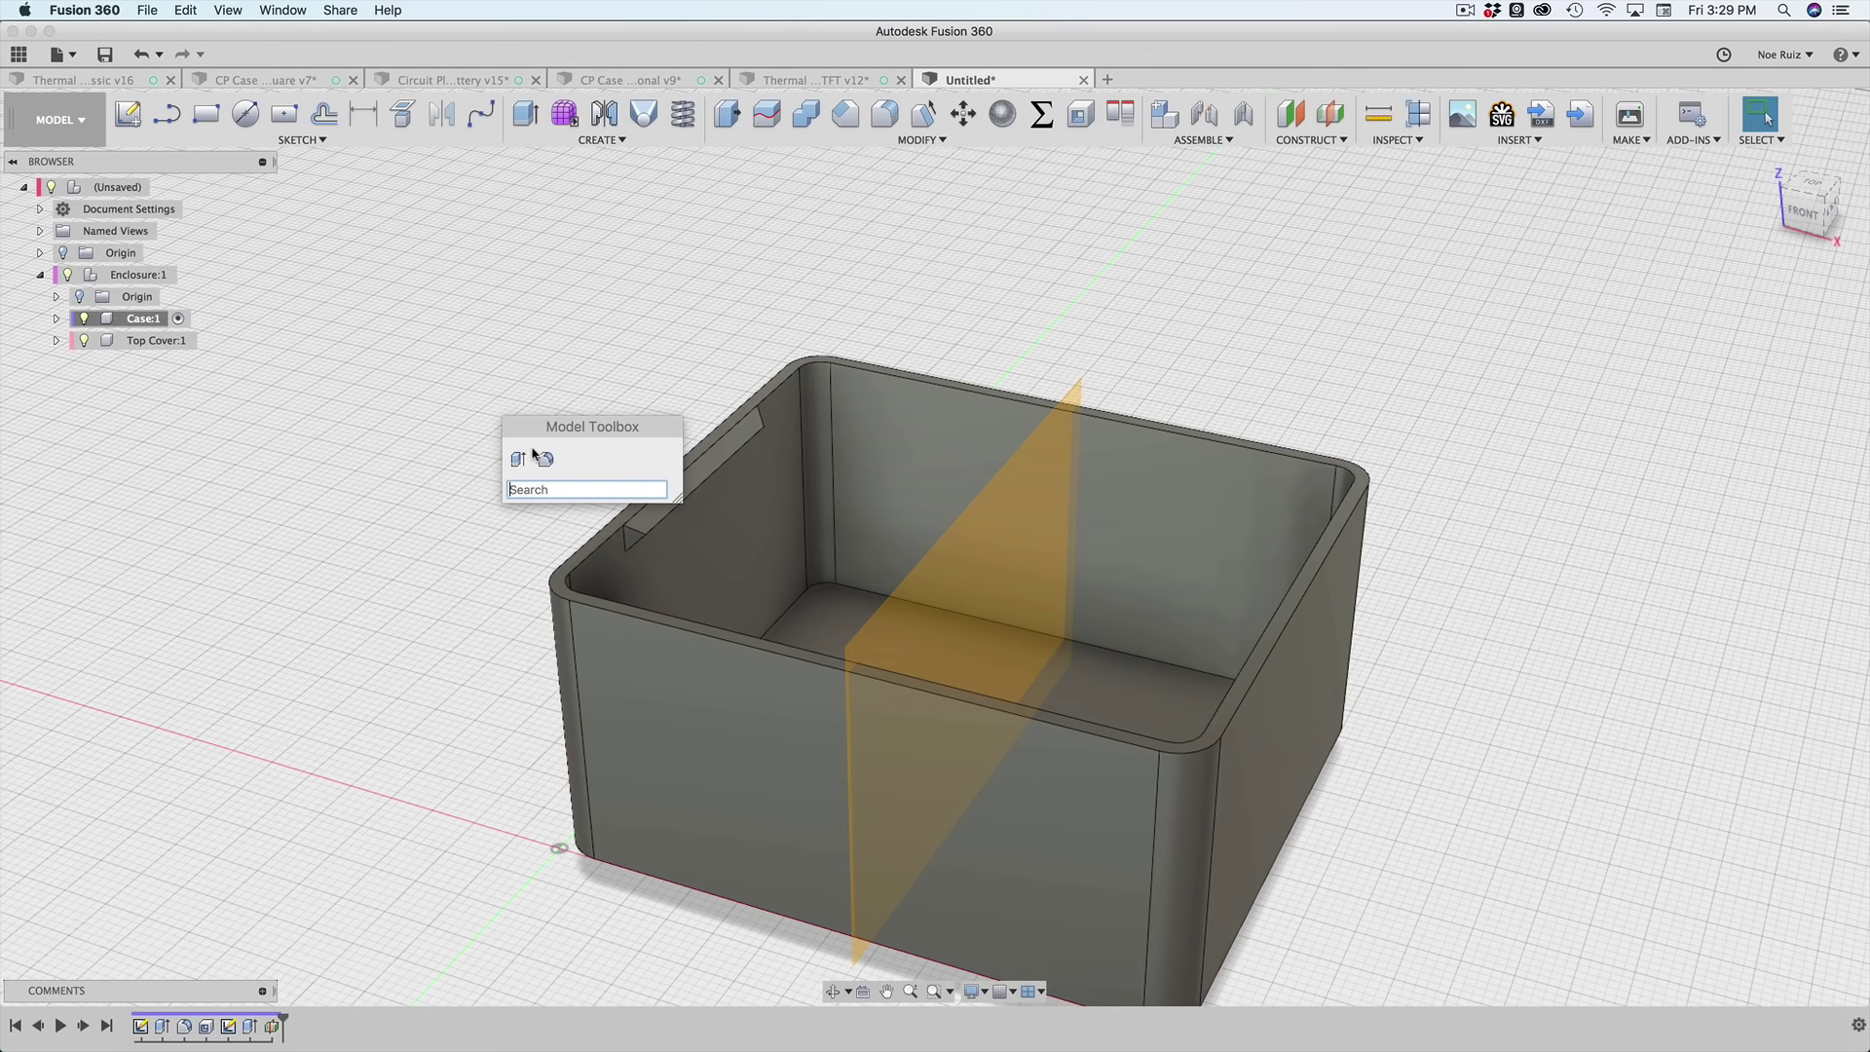
pyautogui.write('mir')
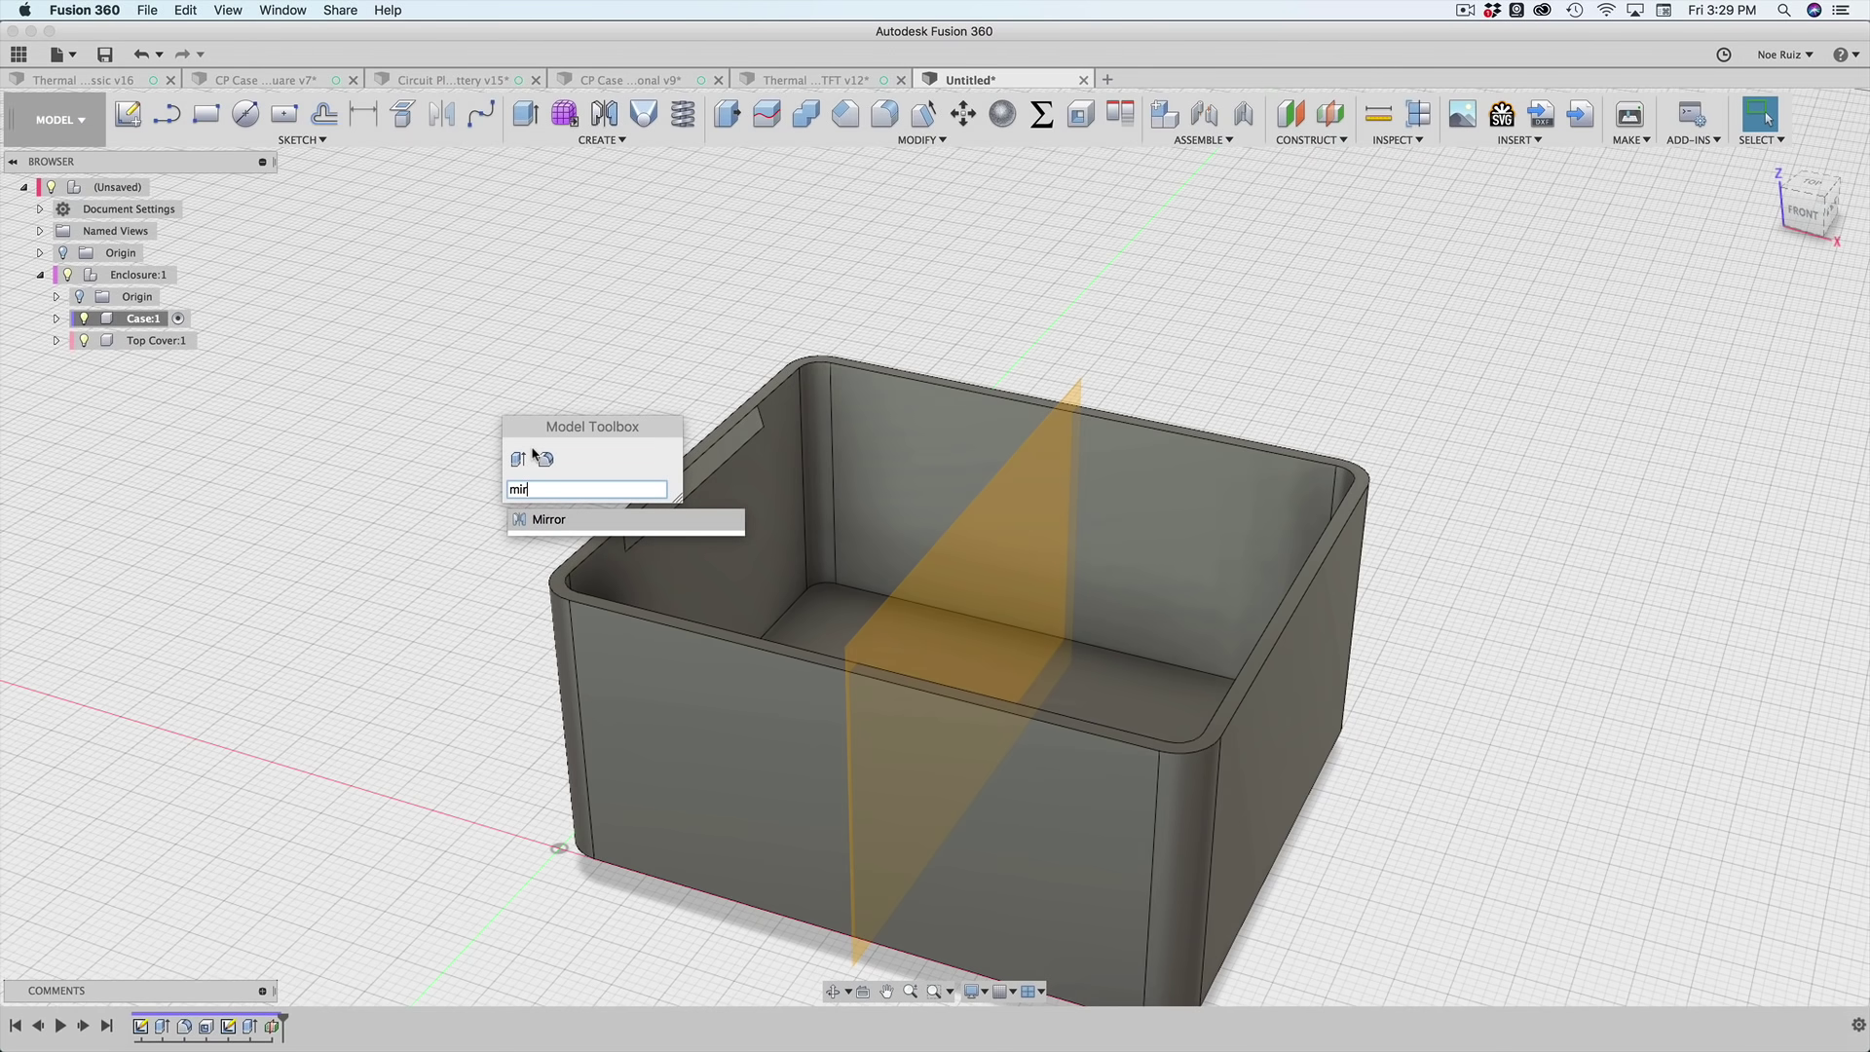
pyautogui.click(545, 519)
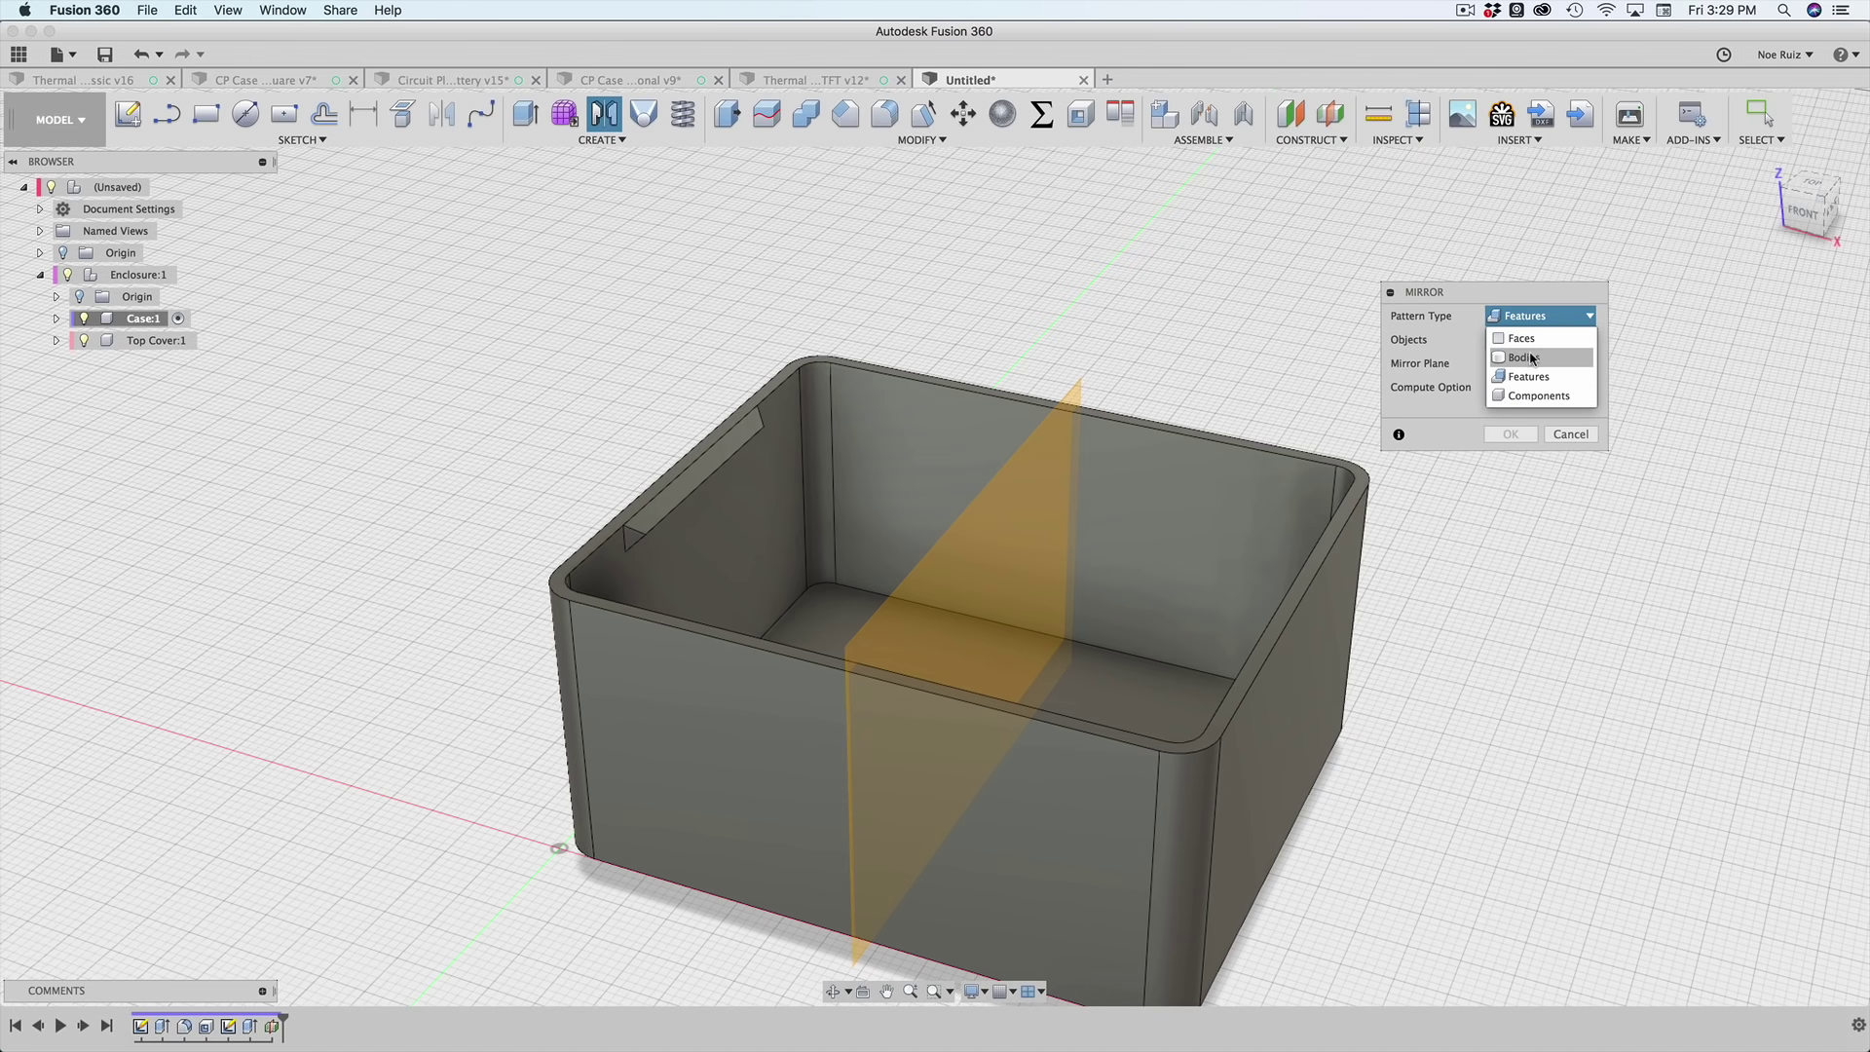
# - Try to use the snap wedge's individual faces as the objects to mirror, with the pattern type Faces
pyautogui.scroll(8, 548, 451)
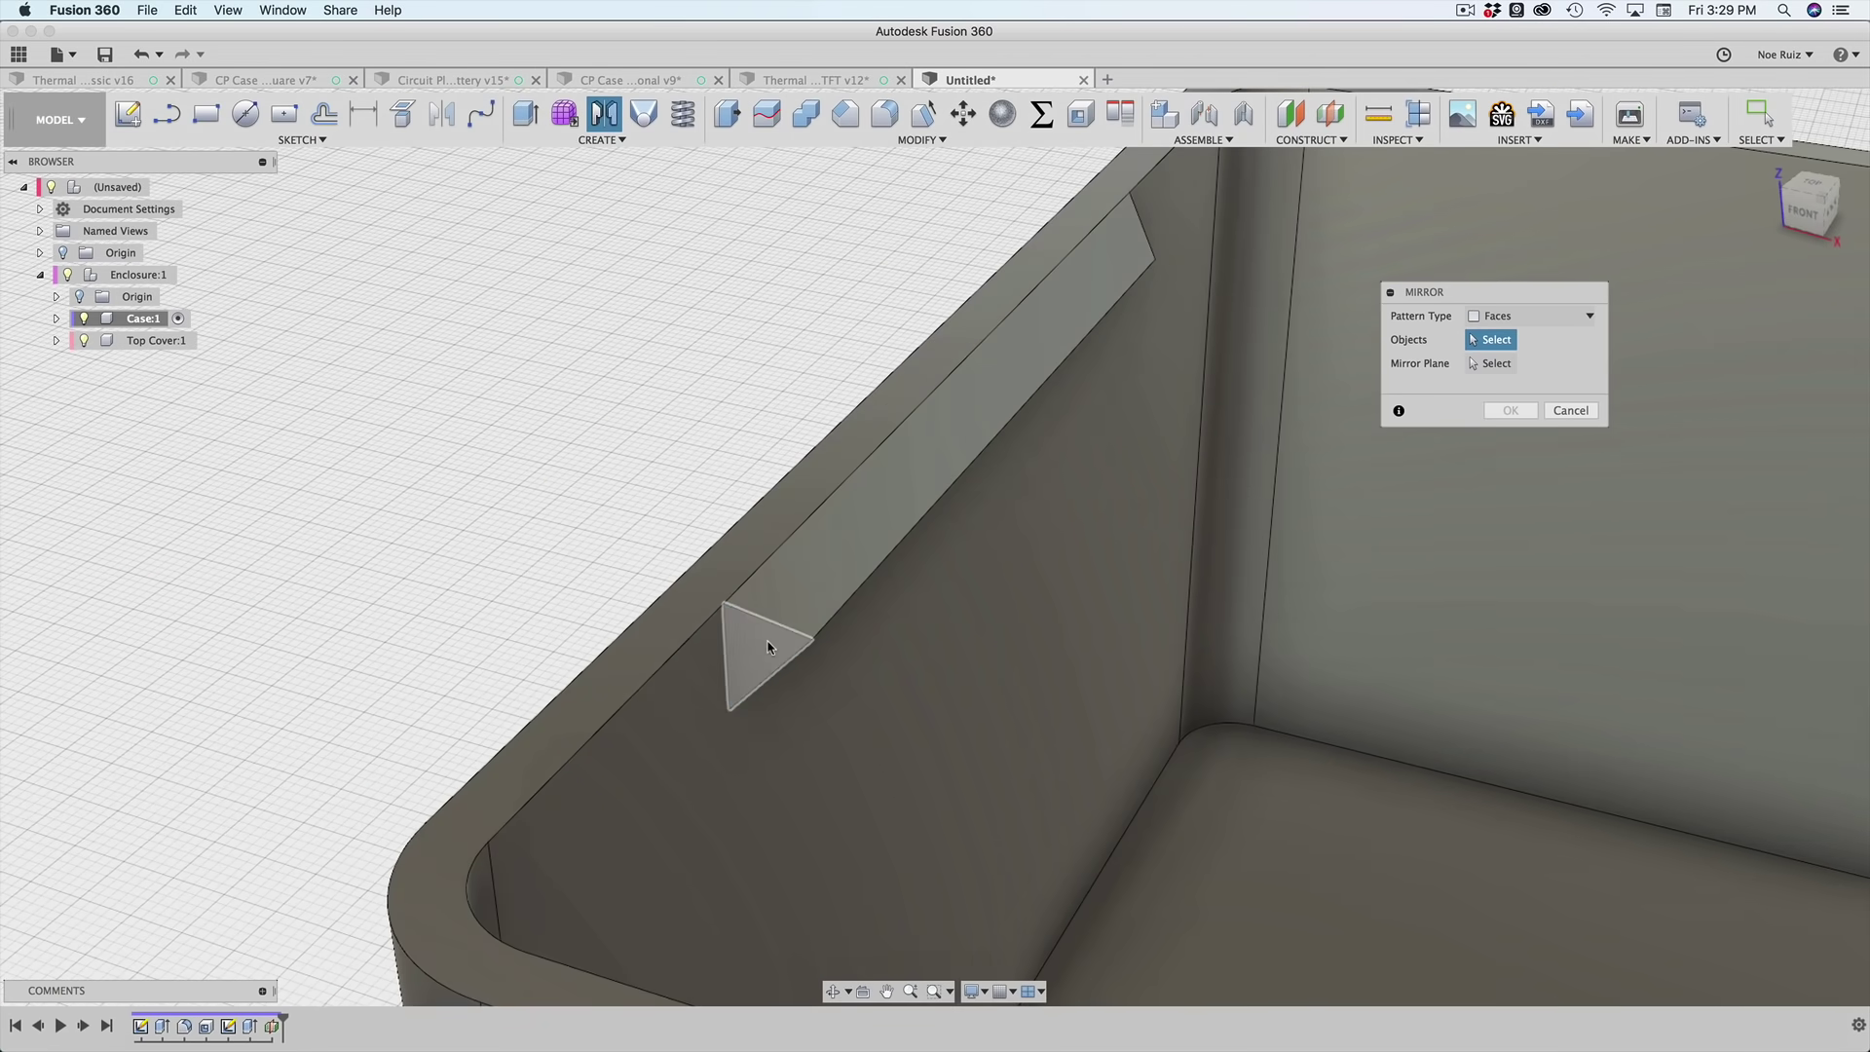
pyautogui.click(765, 644)
pyautogui.click(806, 599)
pyautogui.keyDown('shift'); pyautogui.moveTo(806, 599); pyautogui.dragTo(785, 480, button='middle'); pyautogui.keyUp('shift')
pyautogui.click(785, 480)
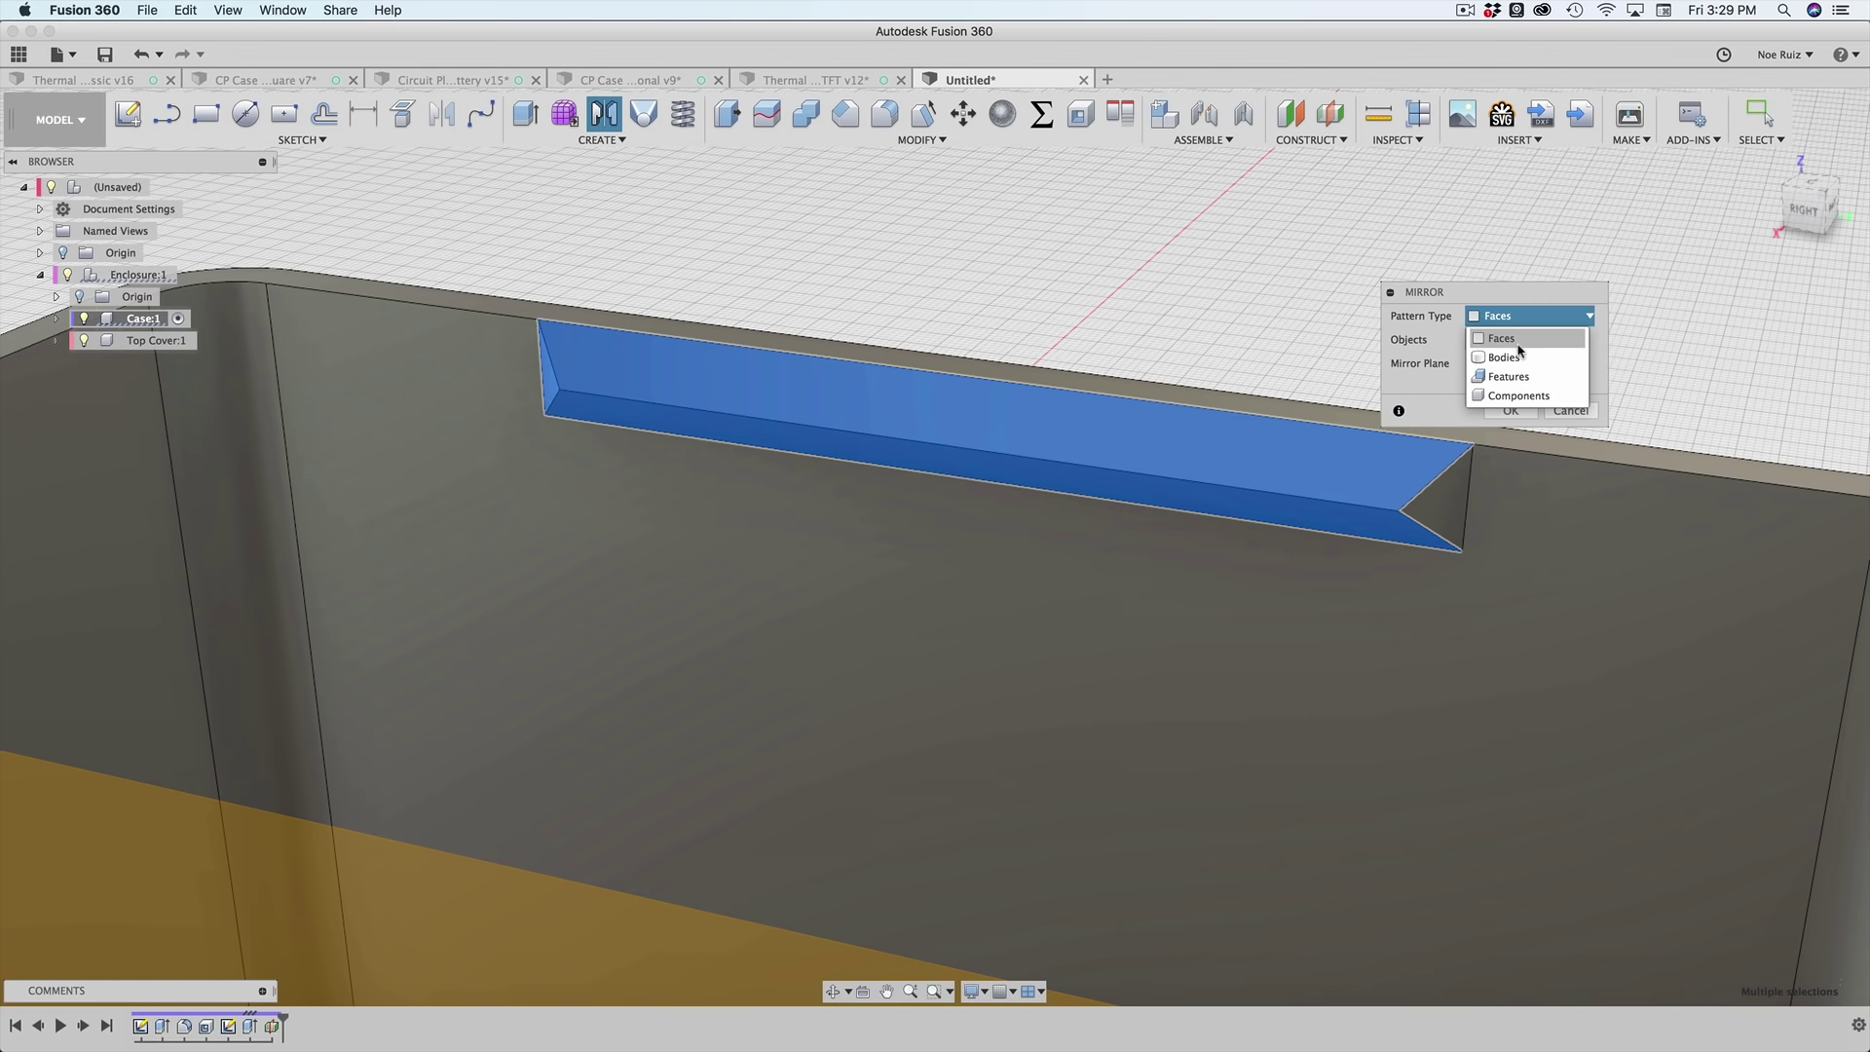
# - Set the mirror's pattern type to Features and choose the wedge's extrusion as the object
pyautogui.click(1524, 379)
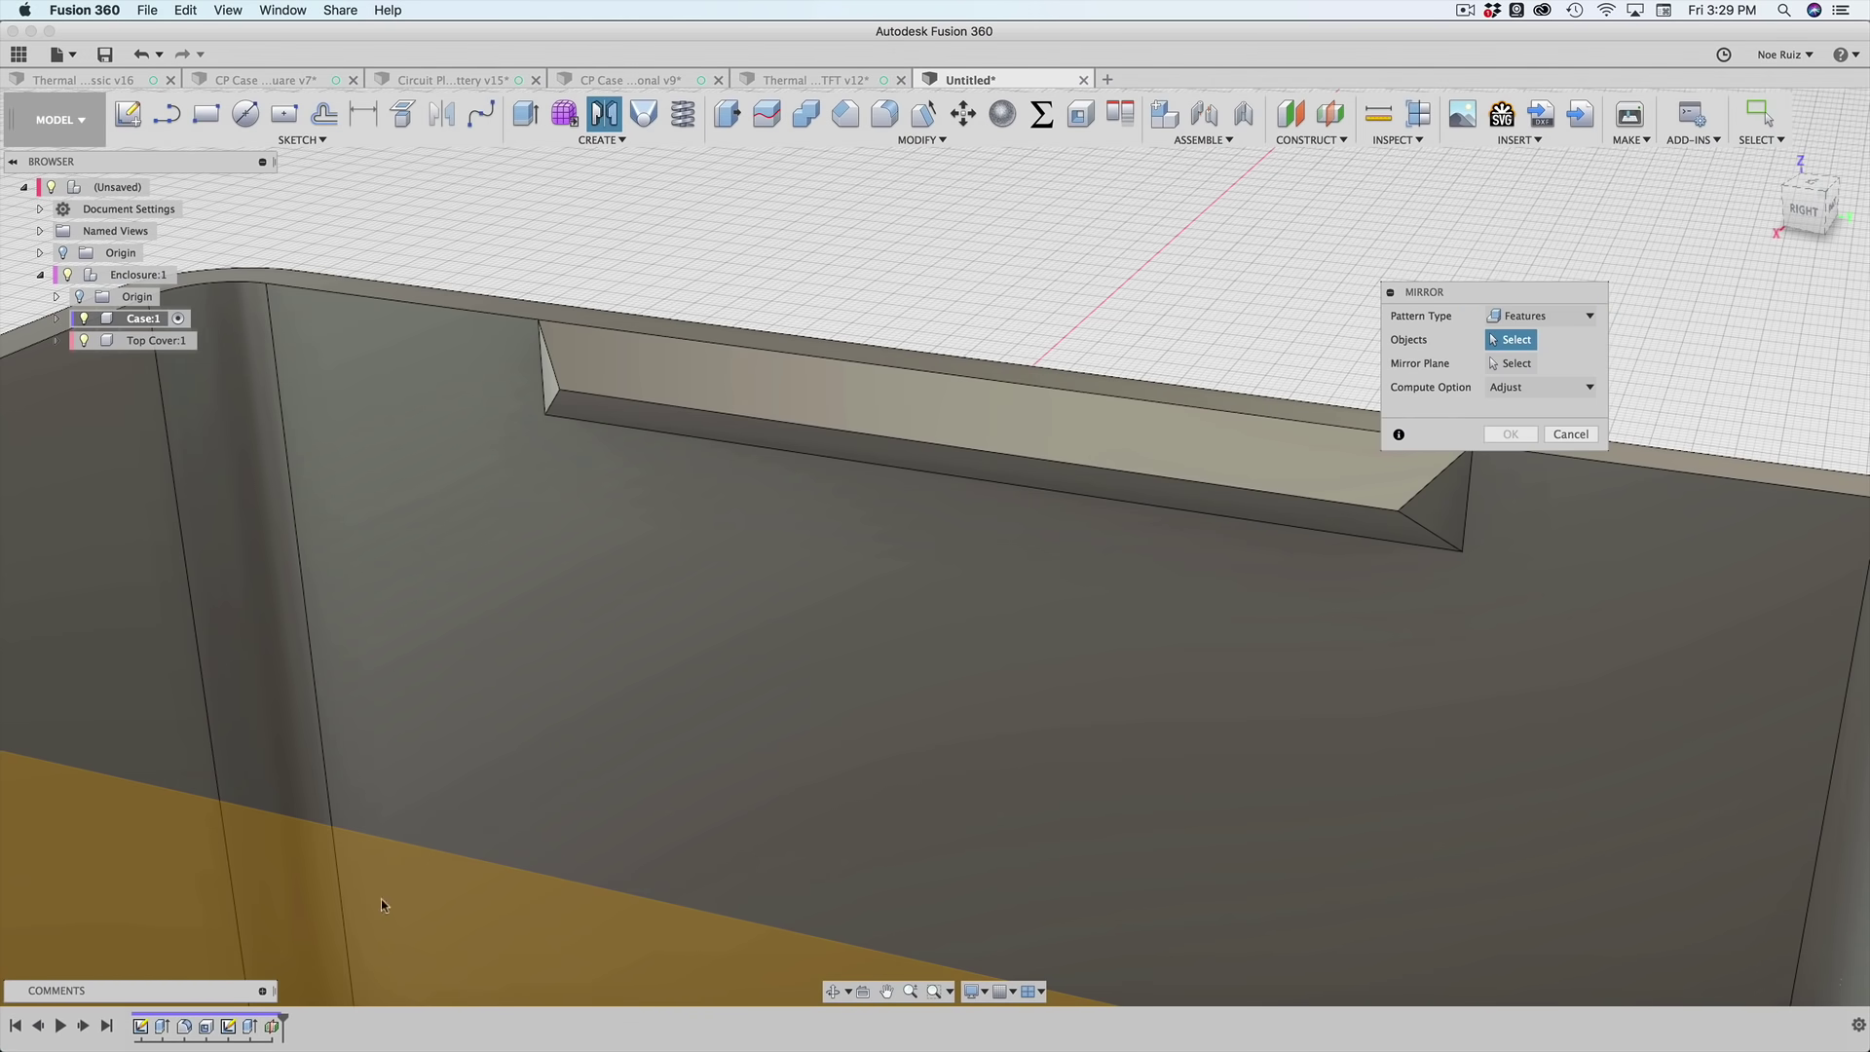
pyautogui.click(255, 1030)
pyautogui.scroll(-6, 549, 472)
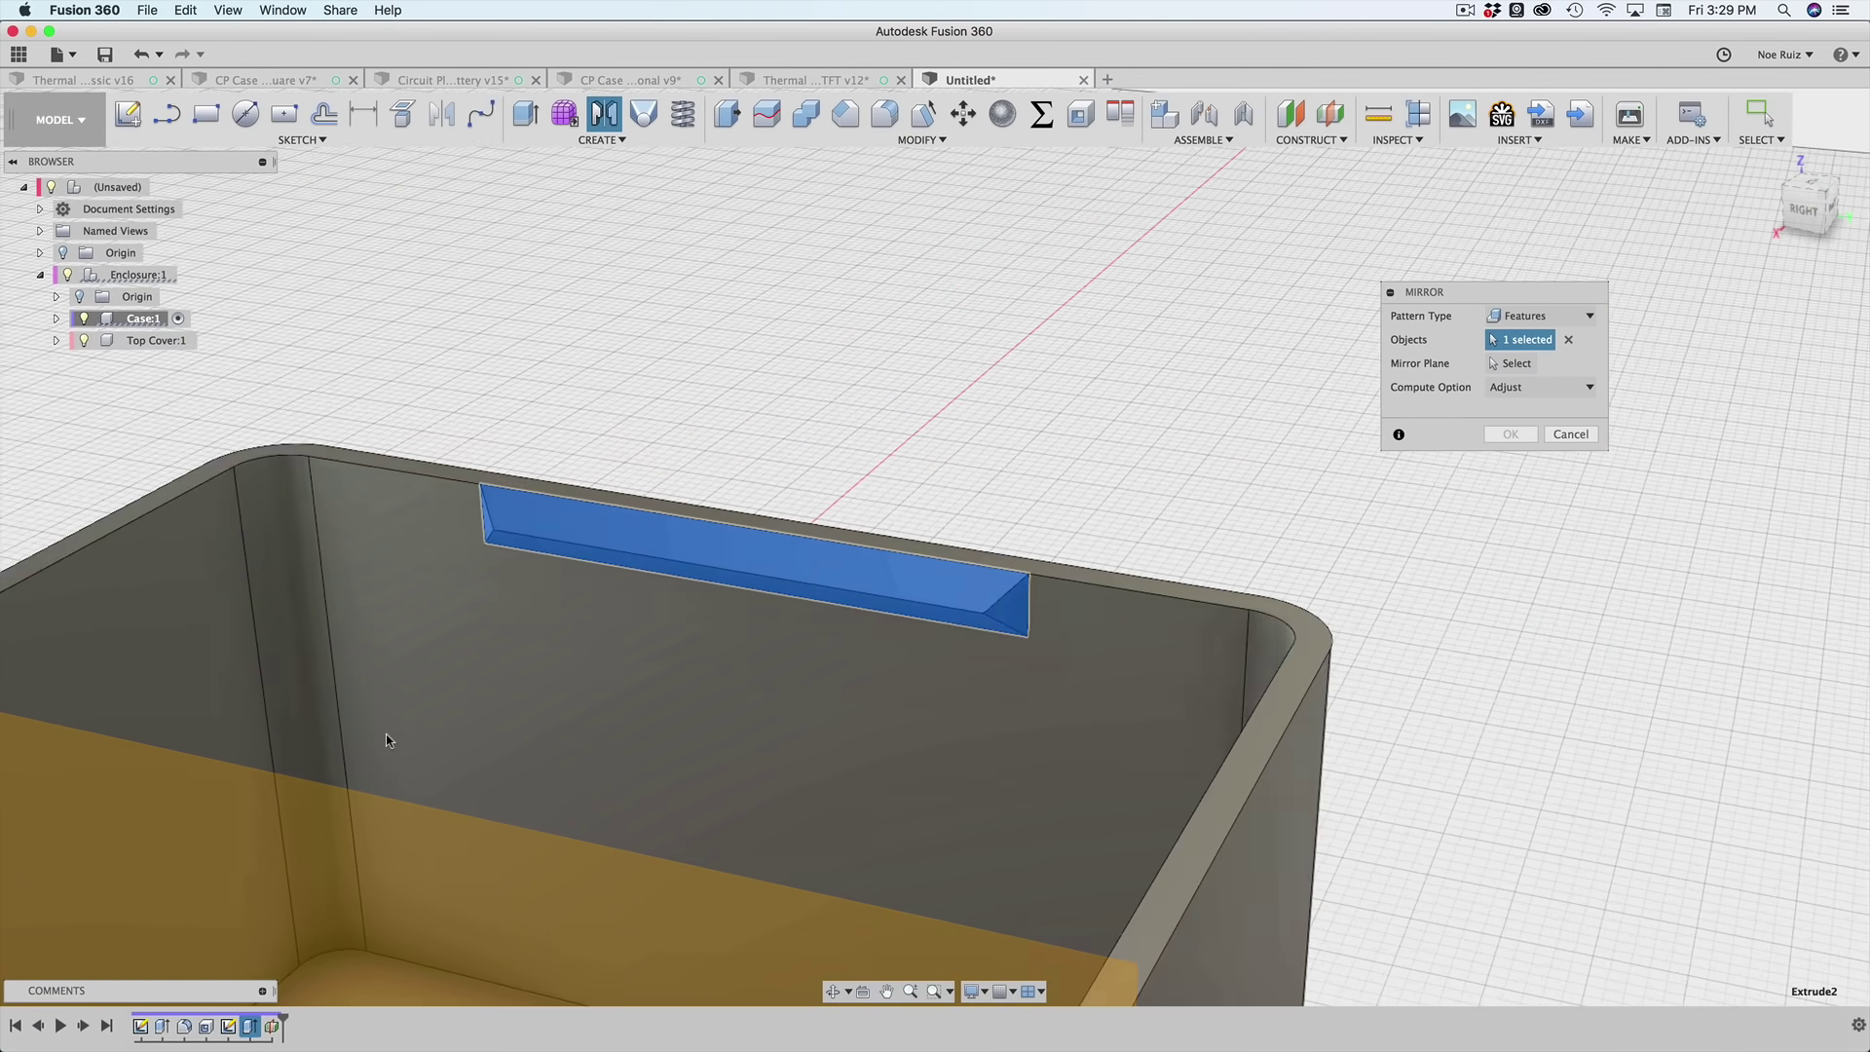
pyautogui.moveTo(548, 472); pyautogui.dragTo(705, 377, button='middle')
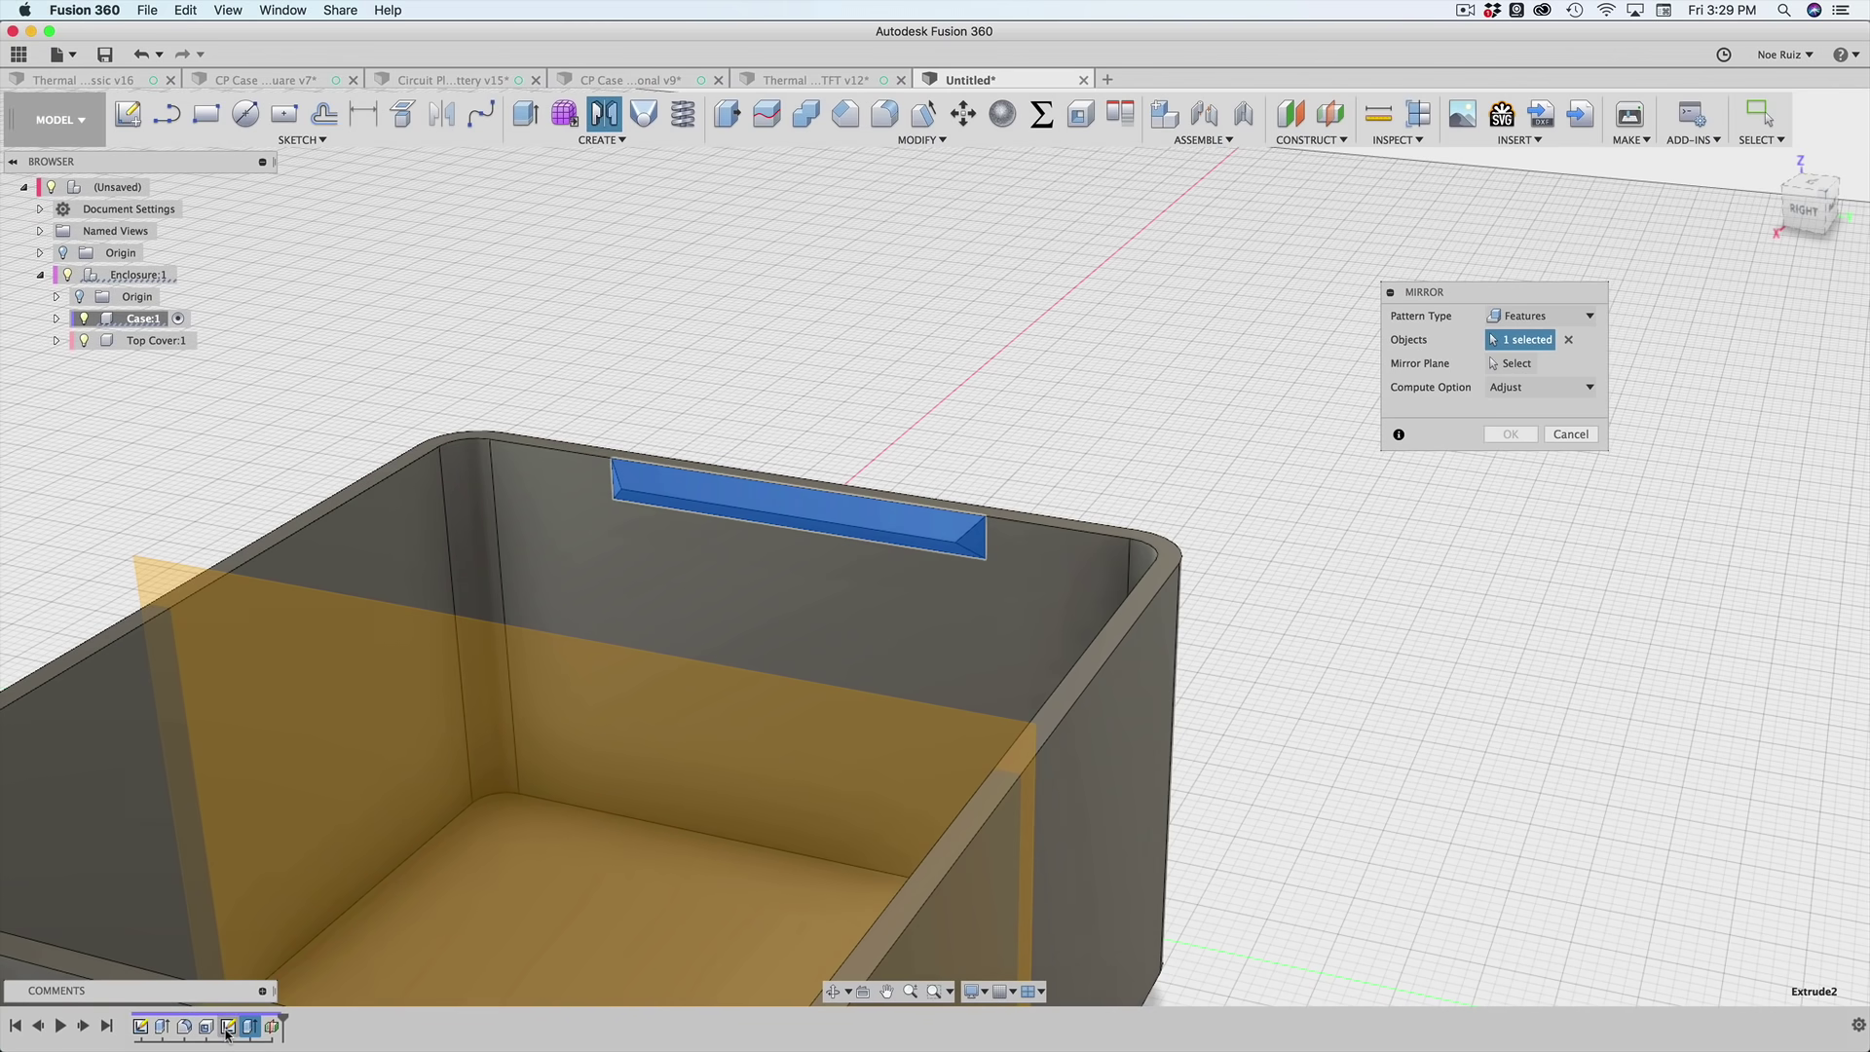
pyautogui.keyDown('shift'); pyautogui.moveTo(234, 317); pyautogui.dragTo(513, 234, button='middle'); pyautogui.keyUp('shift')
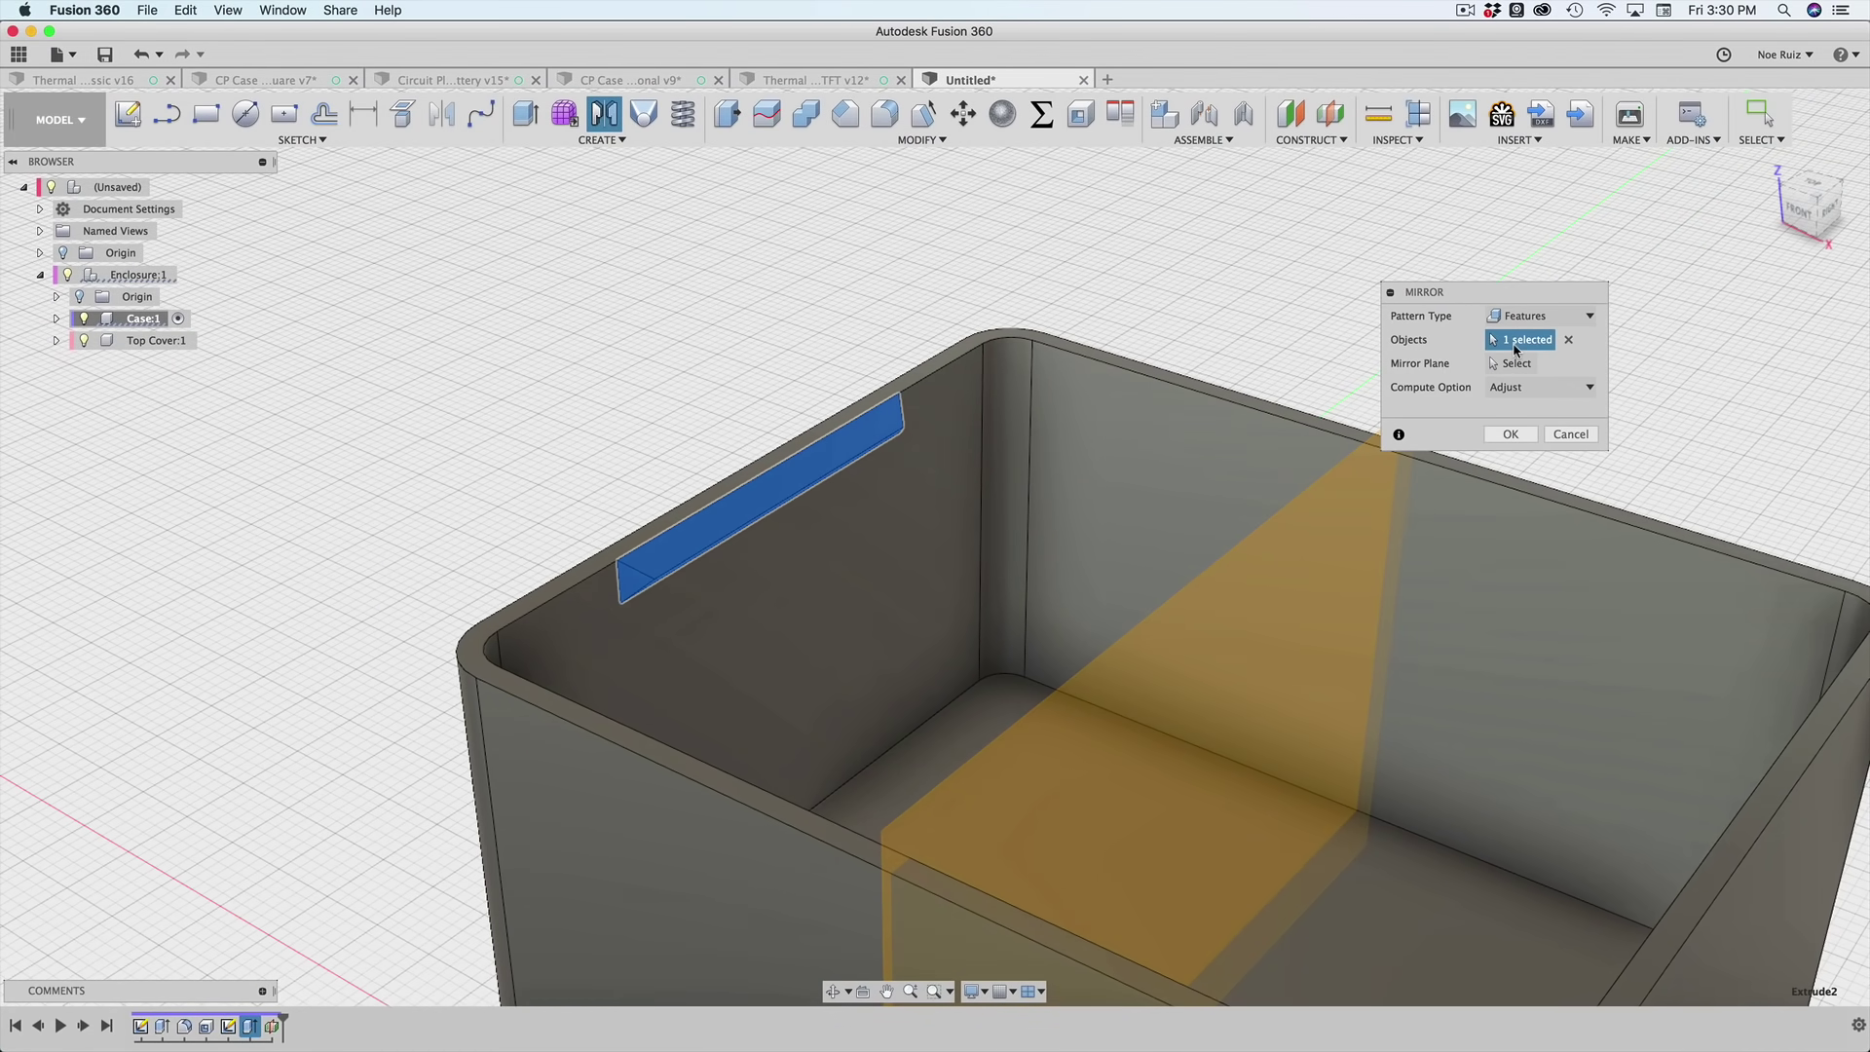
# - Use the constructed midplane as the mirror plane and complete the mirror of the wedge onto the opposite wall
pyautogui.click(1260, 672)
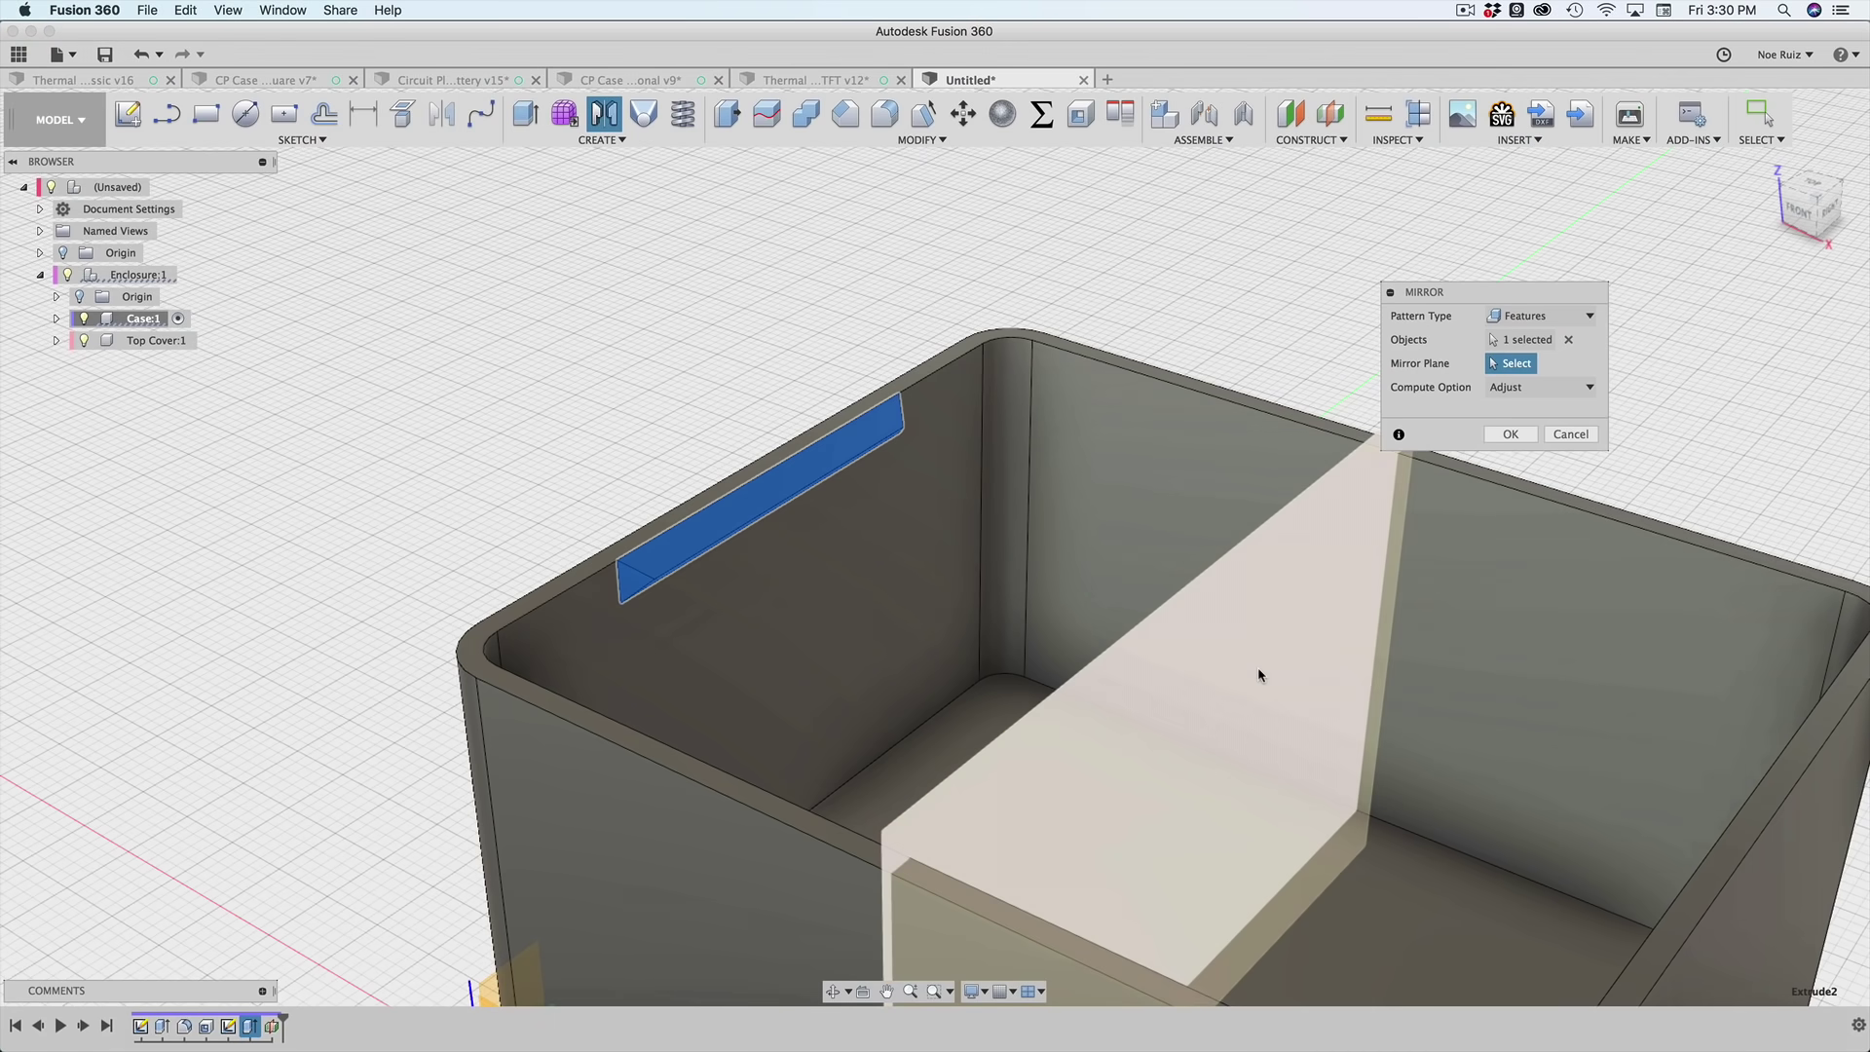
pyautogui.scroll(-3, 1268, 658)
pyautogui.scroll(-3, 1108, 536)
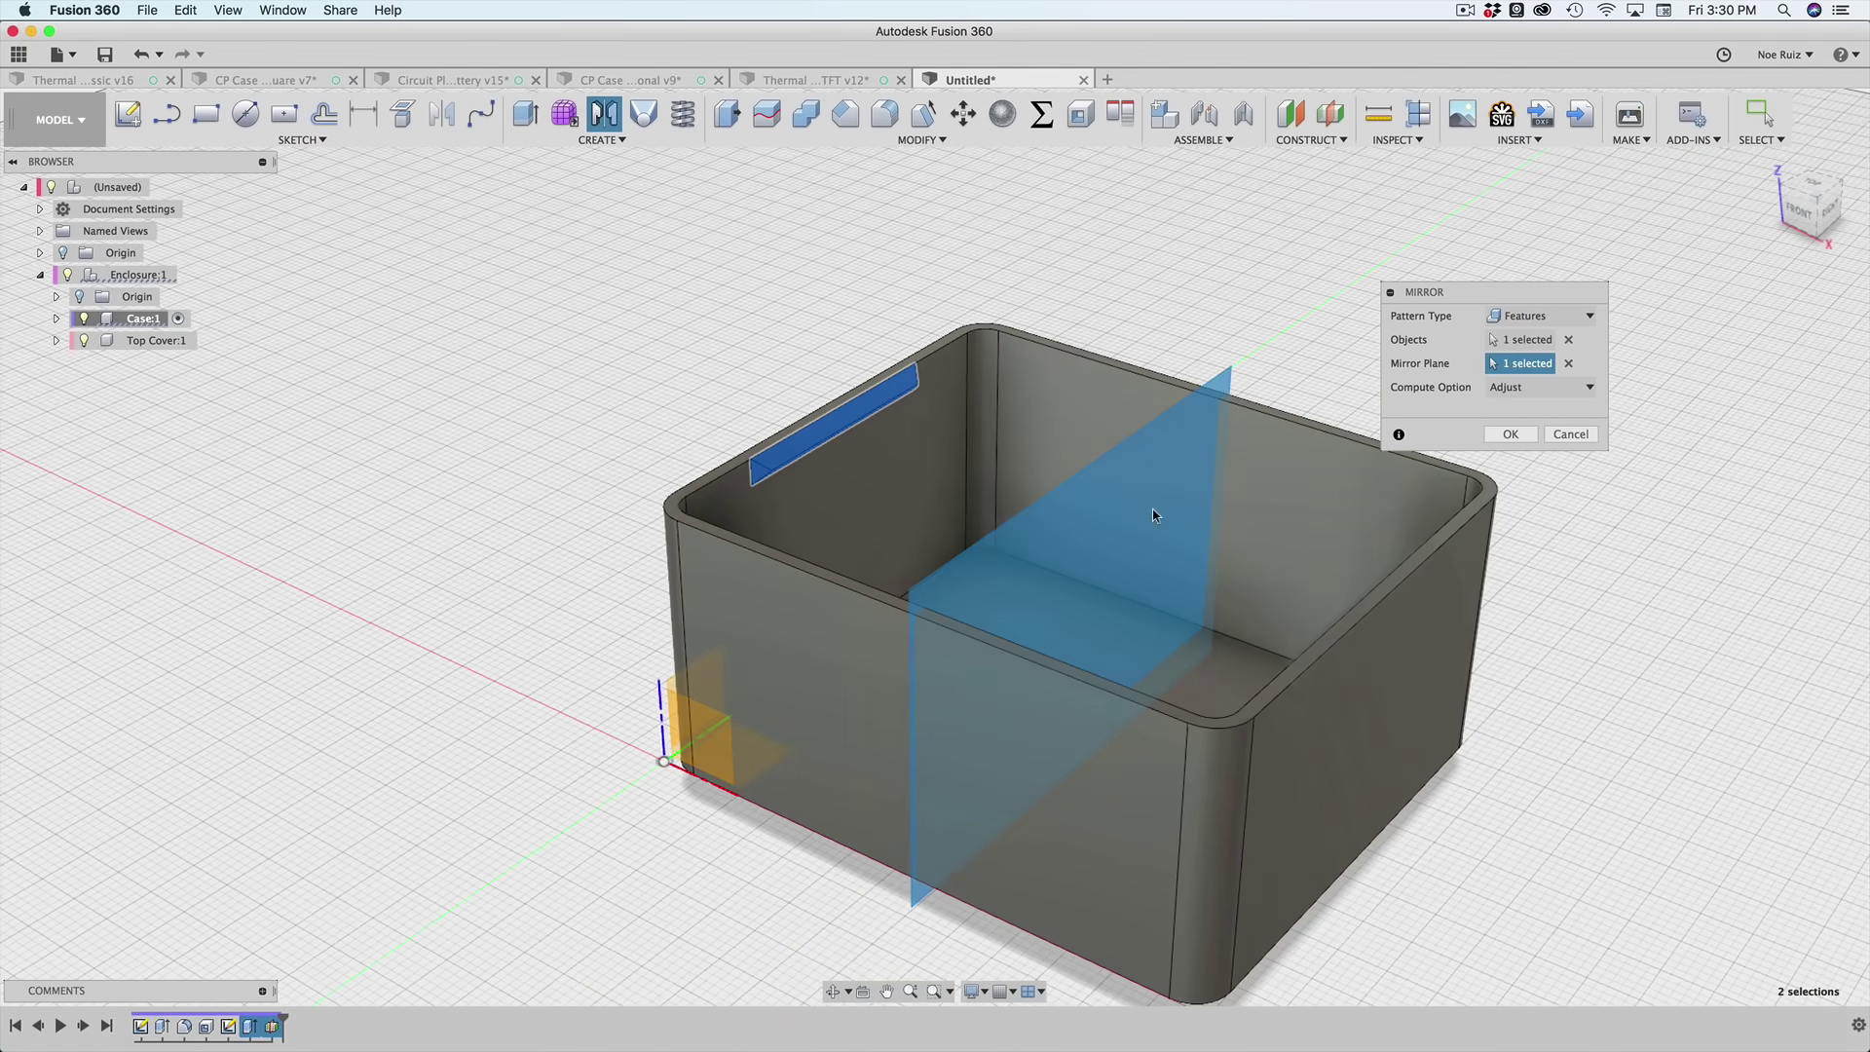
pyautogui.moveTo(1149, 509); pyautogui.dragTo(1256, 414, button='middle')
pyautogui.moveTo(1256, 414); pyautogui.dragTo(1263, 400, button='middle')
pyautogui.scroll(8, 1263, 399)
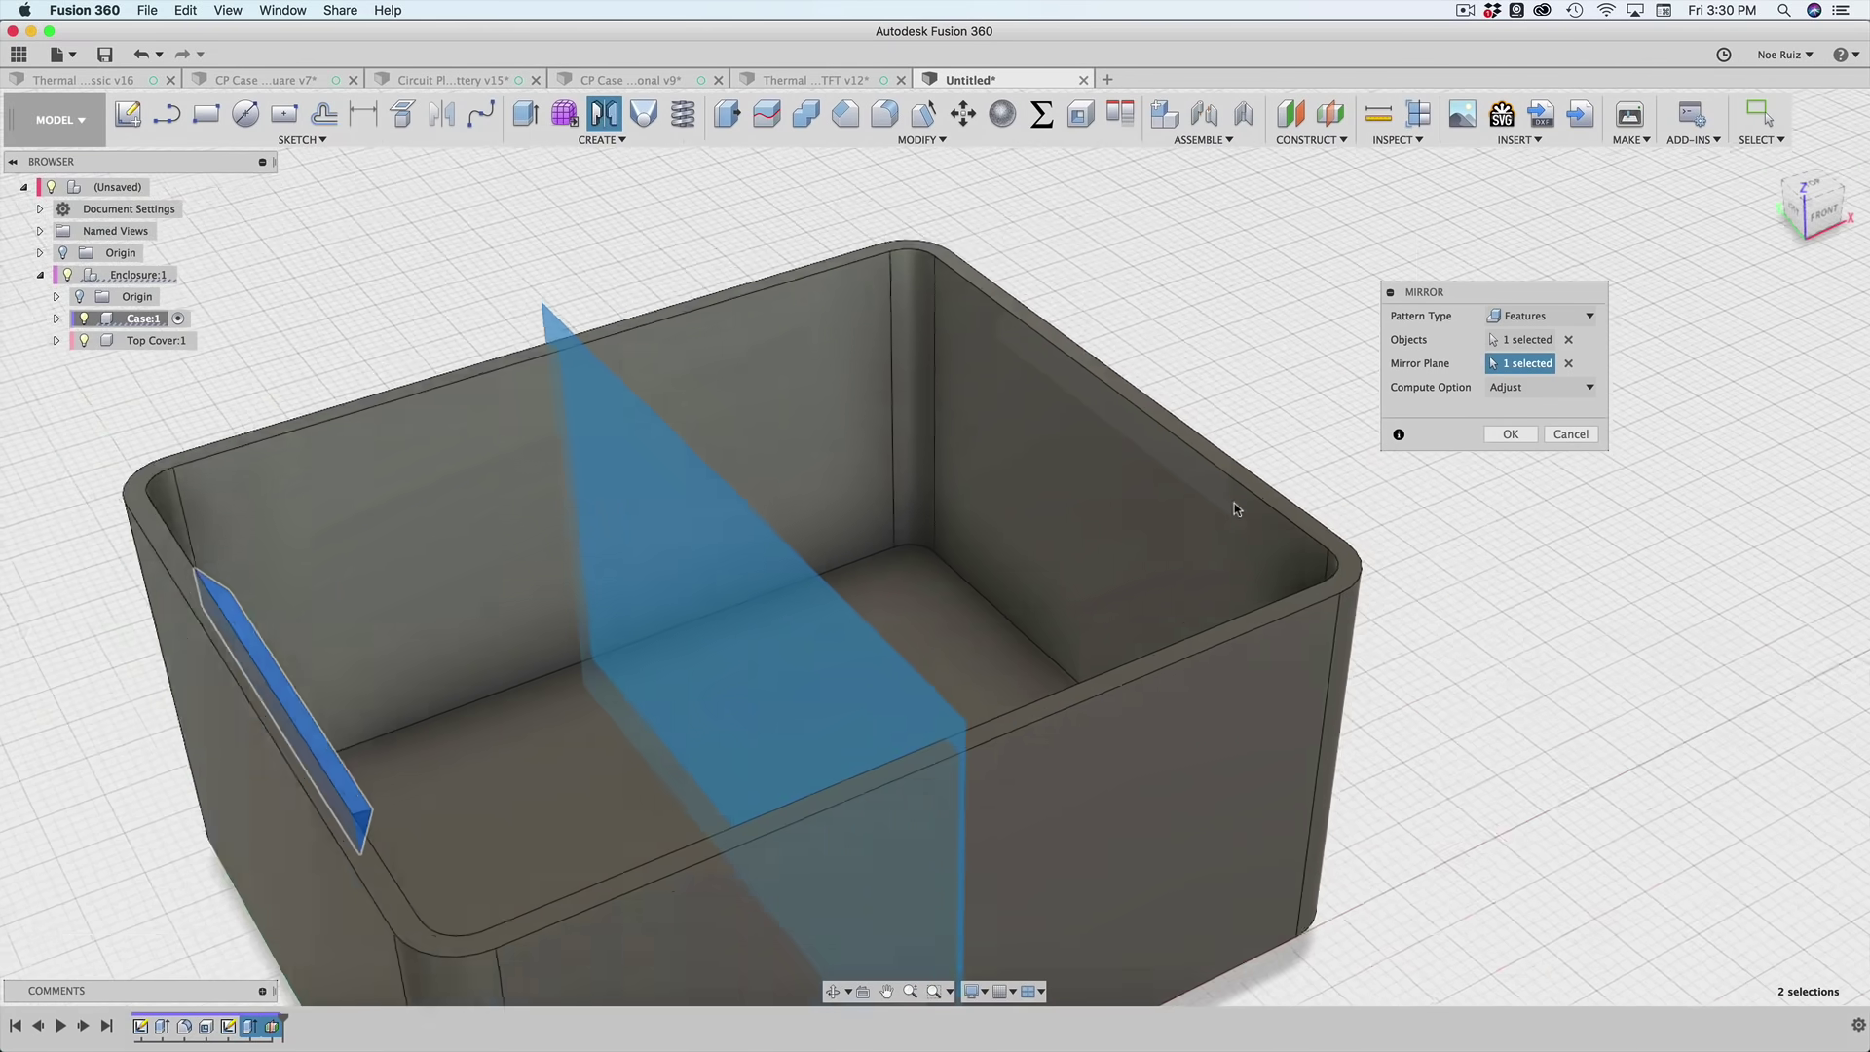
pyautogui.scroll(-2, 1194, 488)
pyautogui.click(1492, 436)
pyautogui.scroll(-5, 1135, 447)
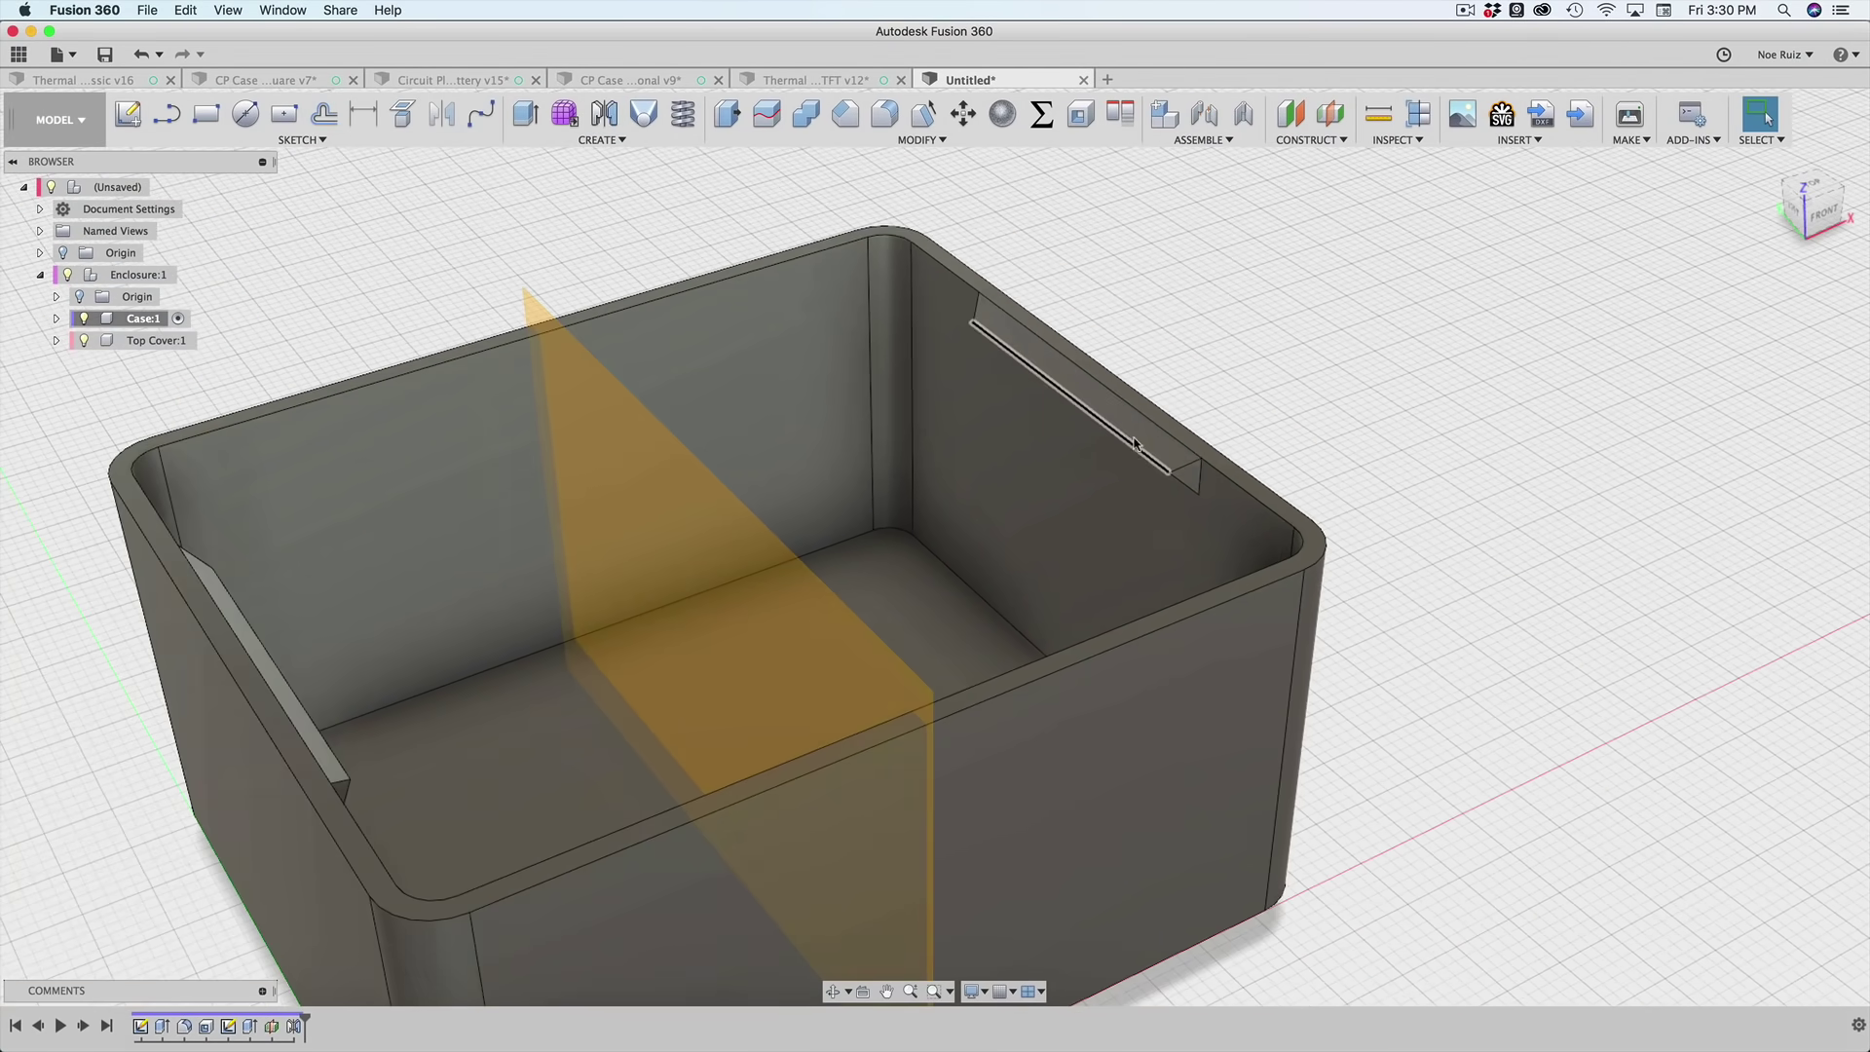
pyautogui.keyDown('shift'); pyautogui.moveTo(1256, 375); pyautogui.dragTo(1169, 368, button='middle'); pyautogui.keyUp('shift')
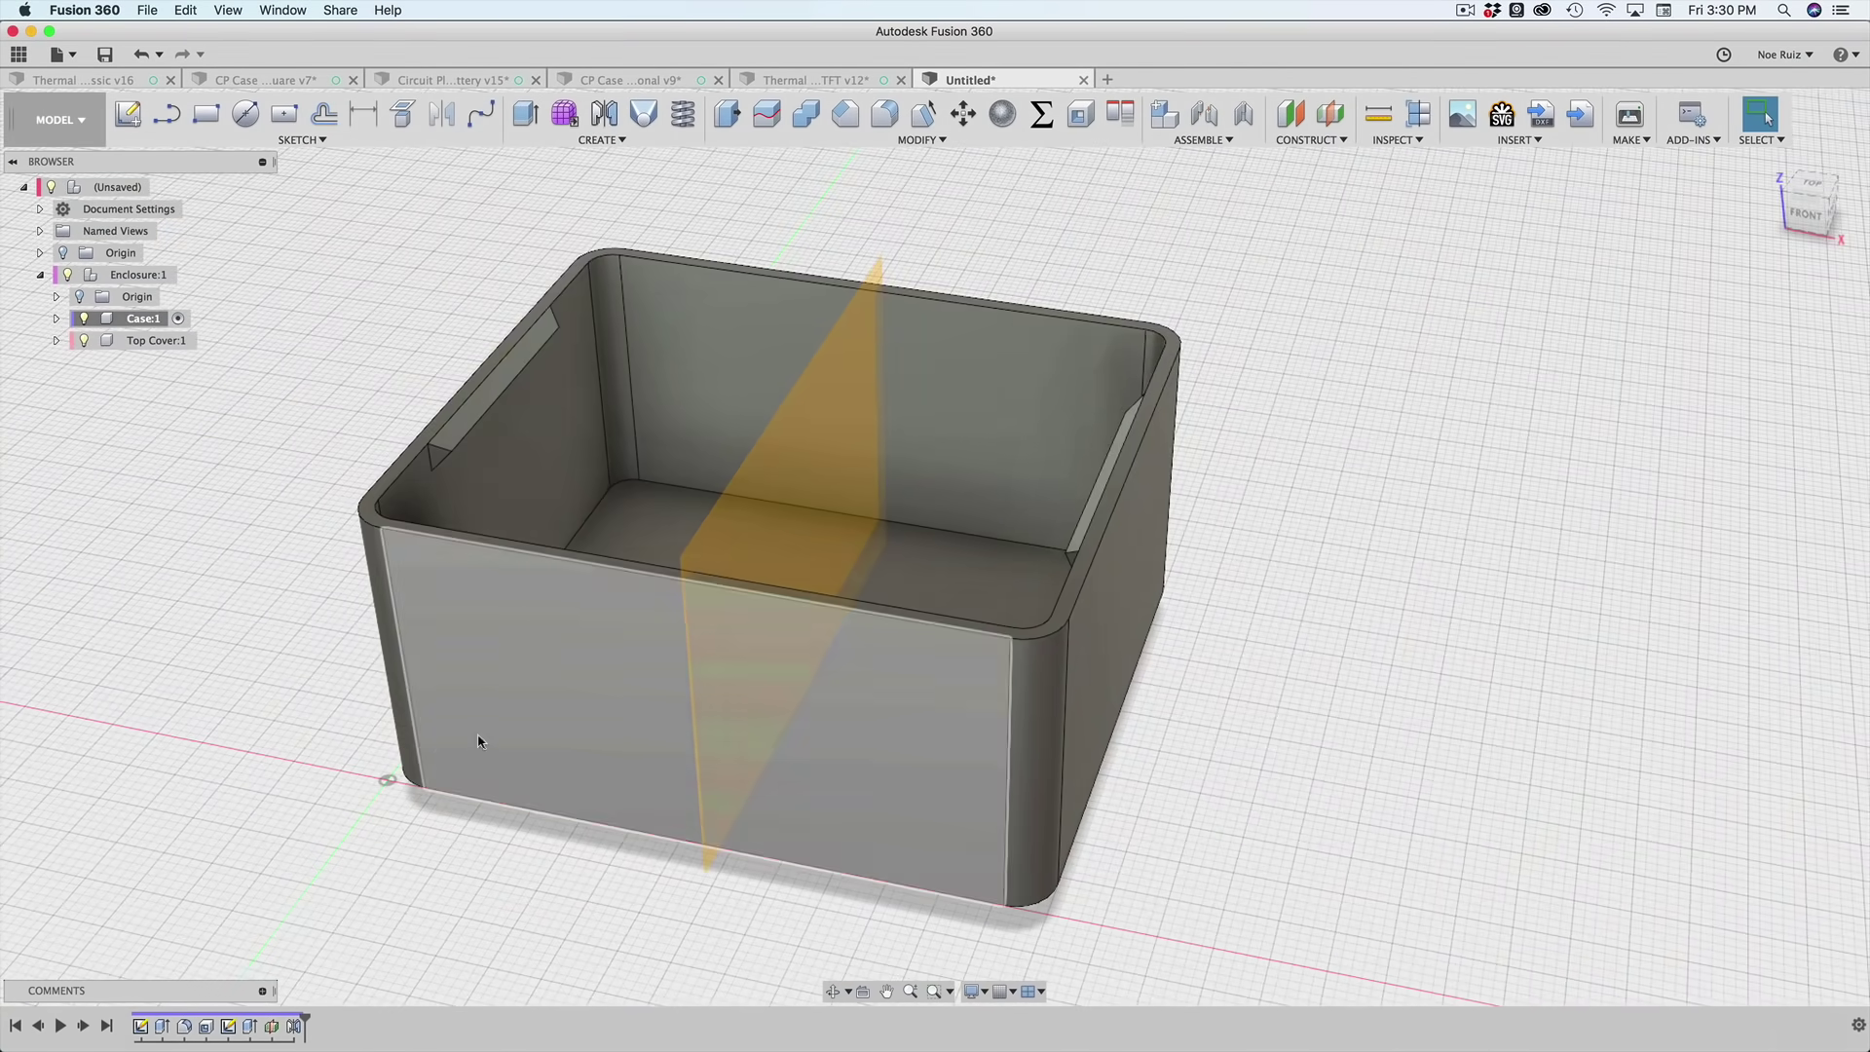
# - Set the width user parameter to 65 mm, accept it, and check both wedges on the resized case
pyautogui.scroll(-2, 772, 501)
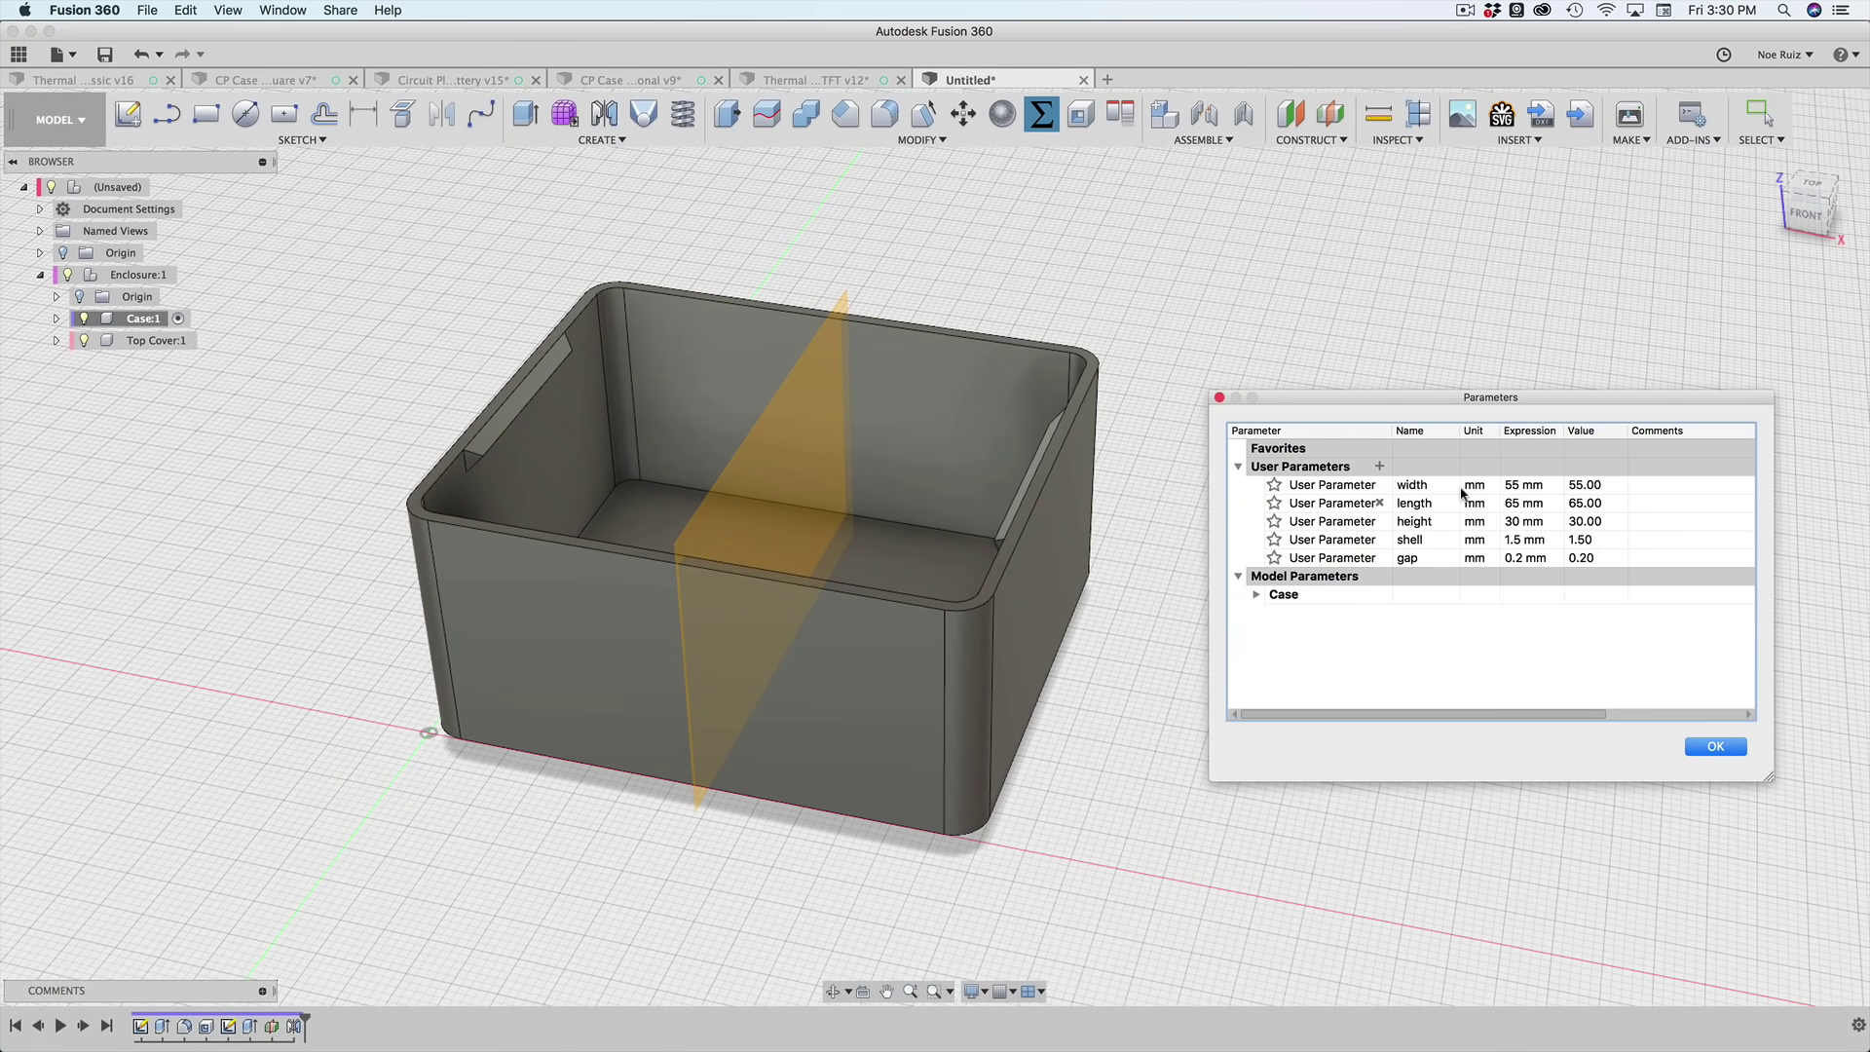
pyautogui.write('6')
pyautogui.press('Return')
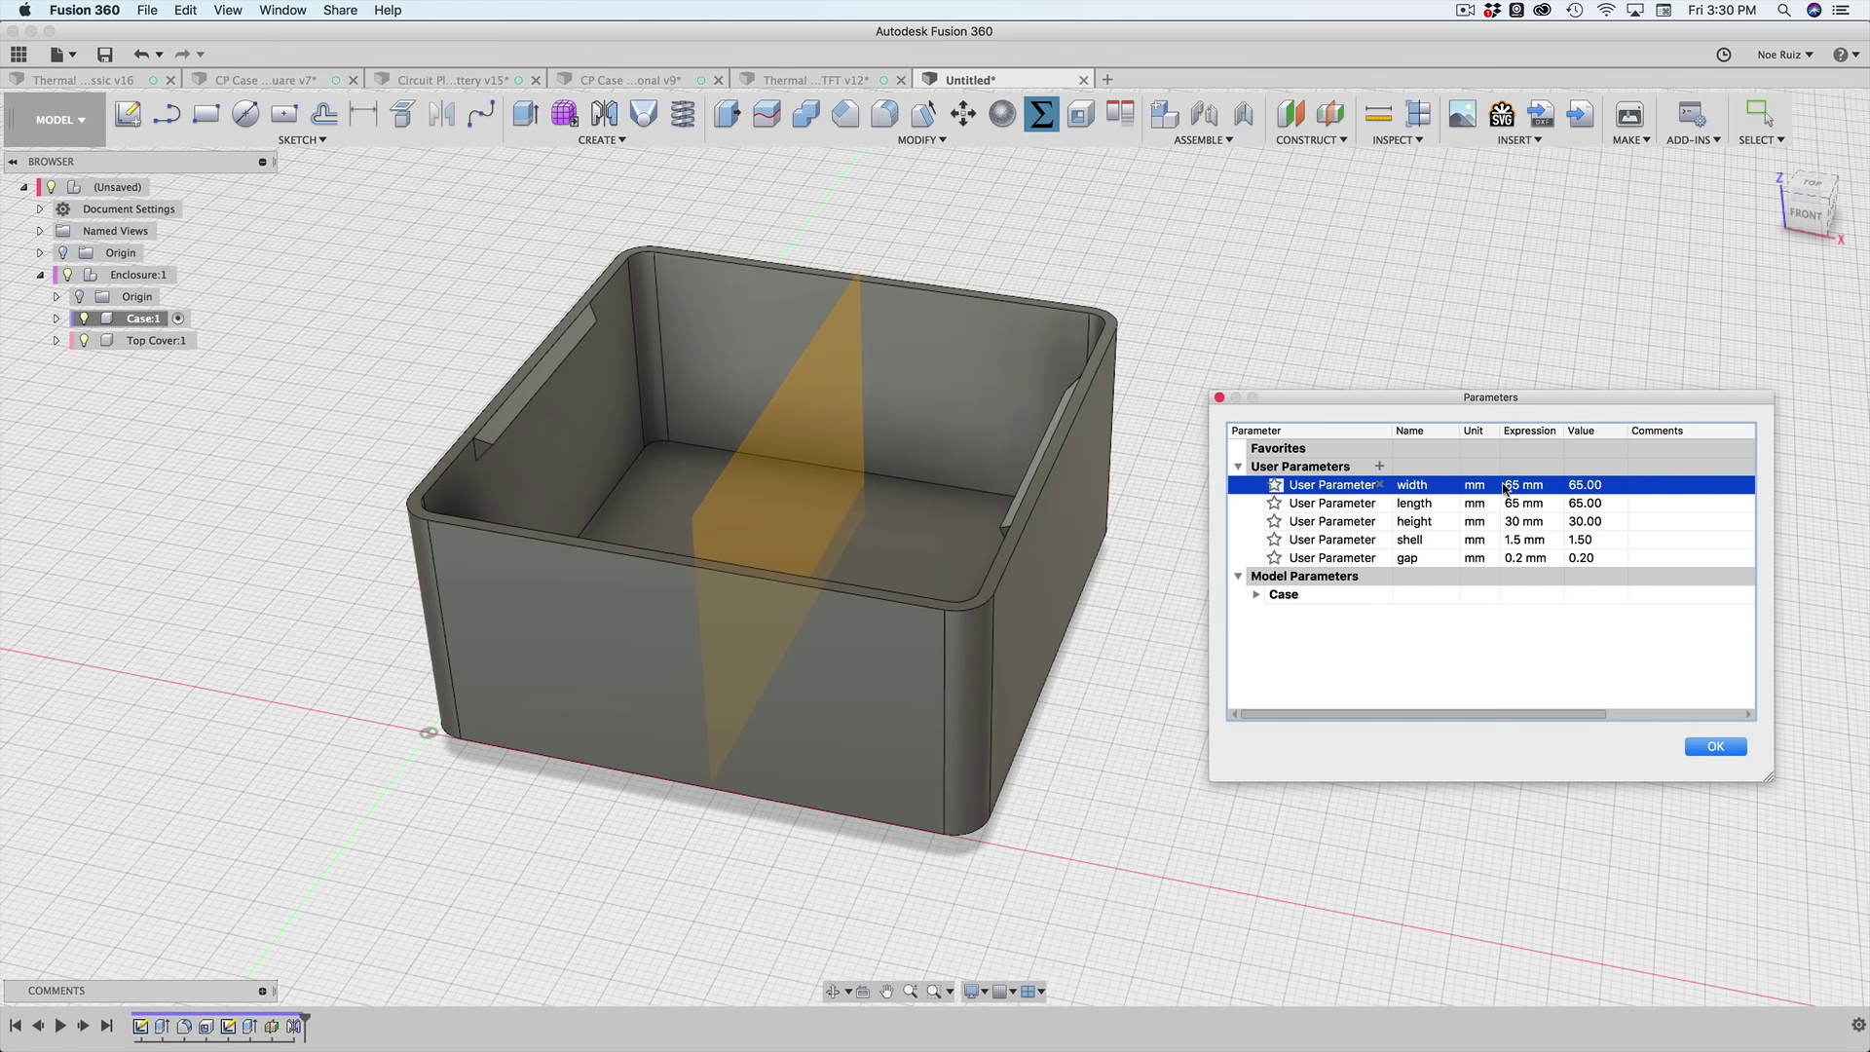
pyautogui.keyDown('shift'); pyautogui.moveTo(542, 892); pyautogui.dragTo(1634, 787, button='middle'); pyautogui.keyUp('shift')
pyautogui.click(1711, 746)
pyautogui.keyDown('shift'); pyautogui.moveTo(1444, 555); pyautogui.dragTo(1318, 672, button='middle'); pyautogui.keyUp('shift')
pyautogui.scroll(-3, 517, 554)
pyautogui.scroll(5, 516, 553)
pyautogui.scroll(-3, 517, 554)
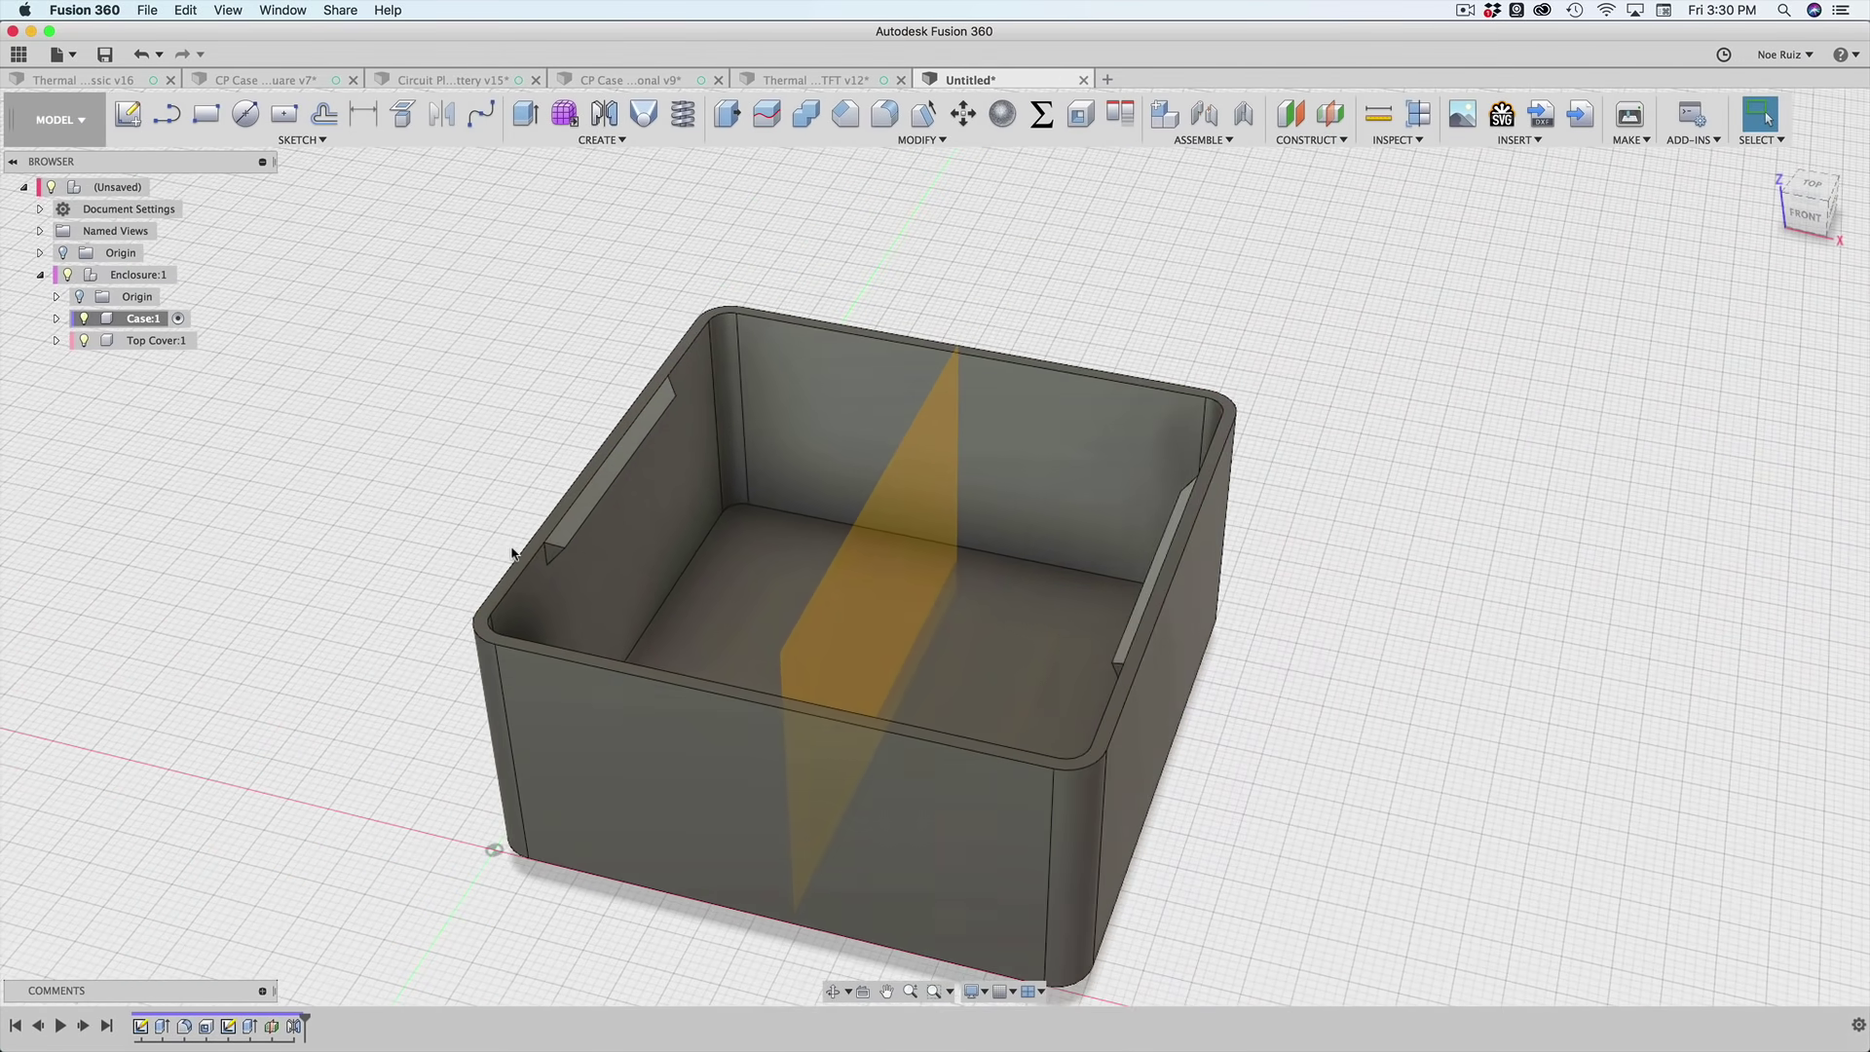
# - Activate the Top Cover component for modelling
pyautogui.moveTo(403, 520); pyautogui.dragTo(447, 492, button='middle')
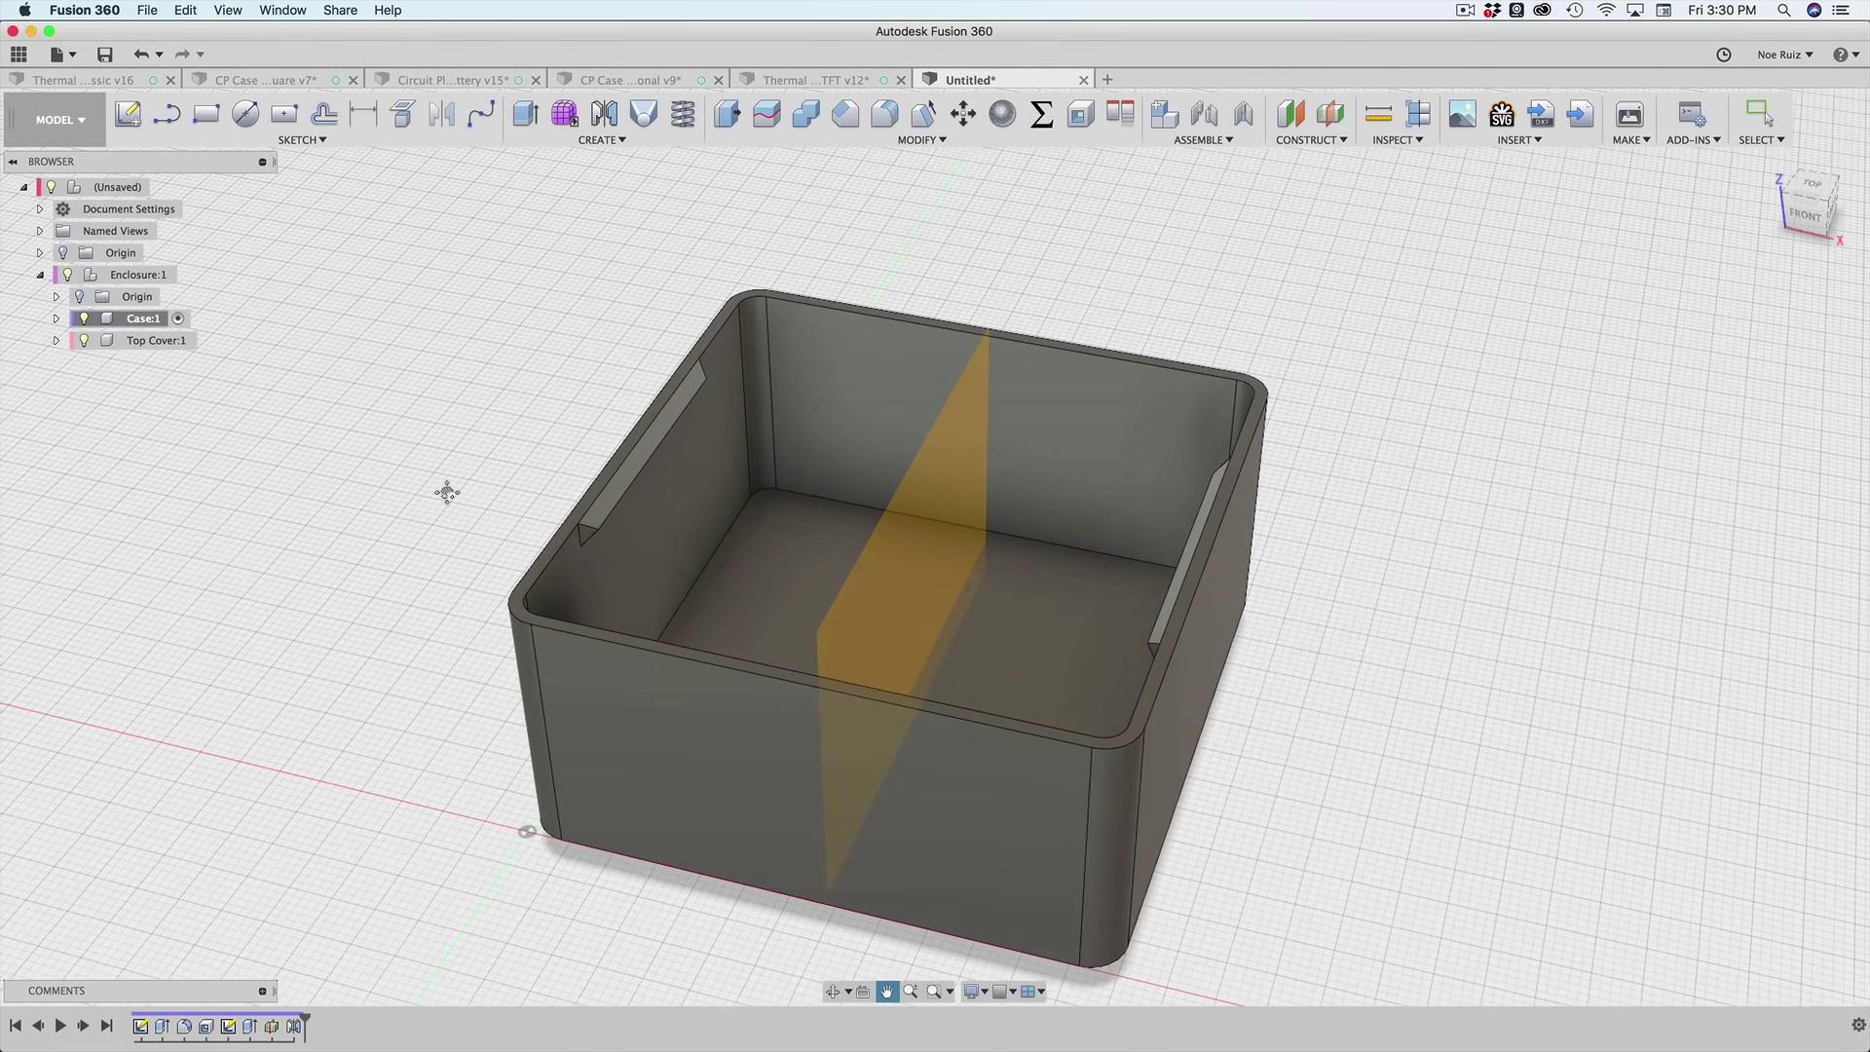
pyautogui.click(207, 341)
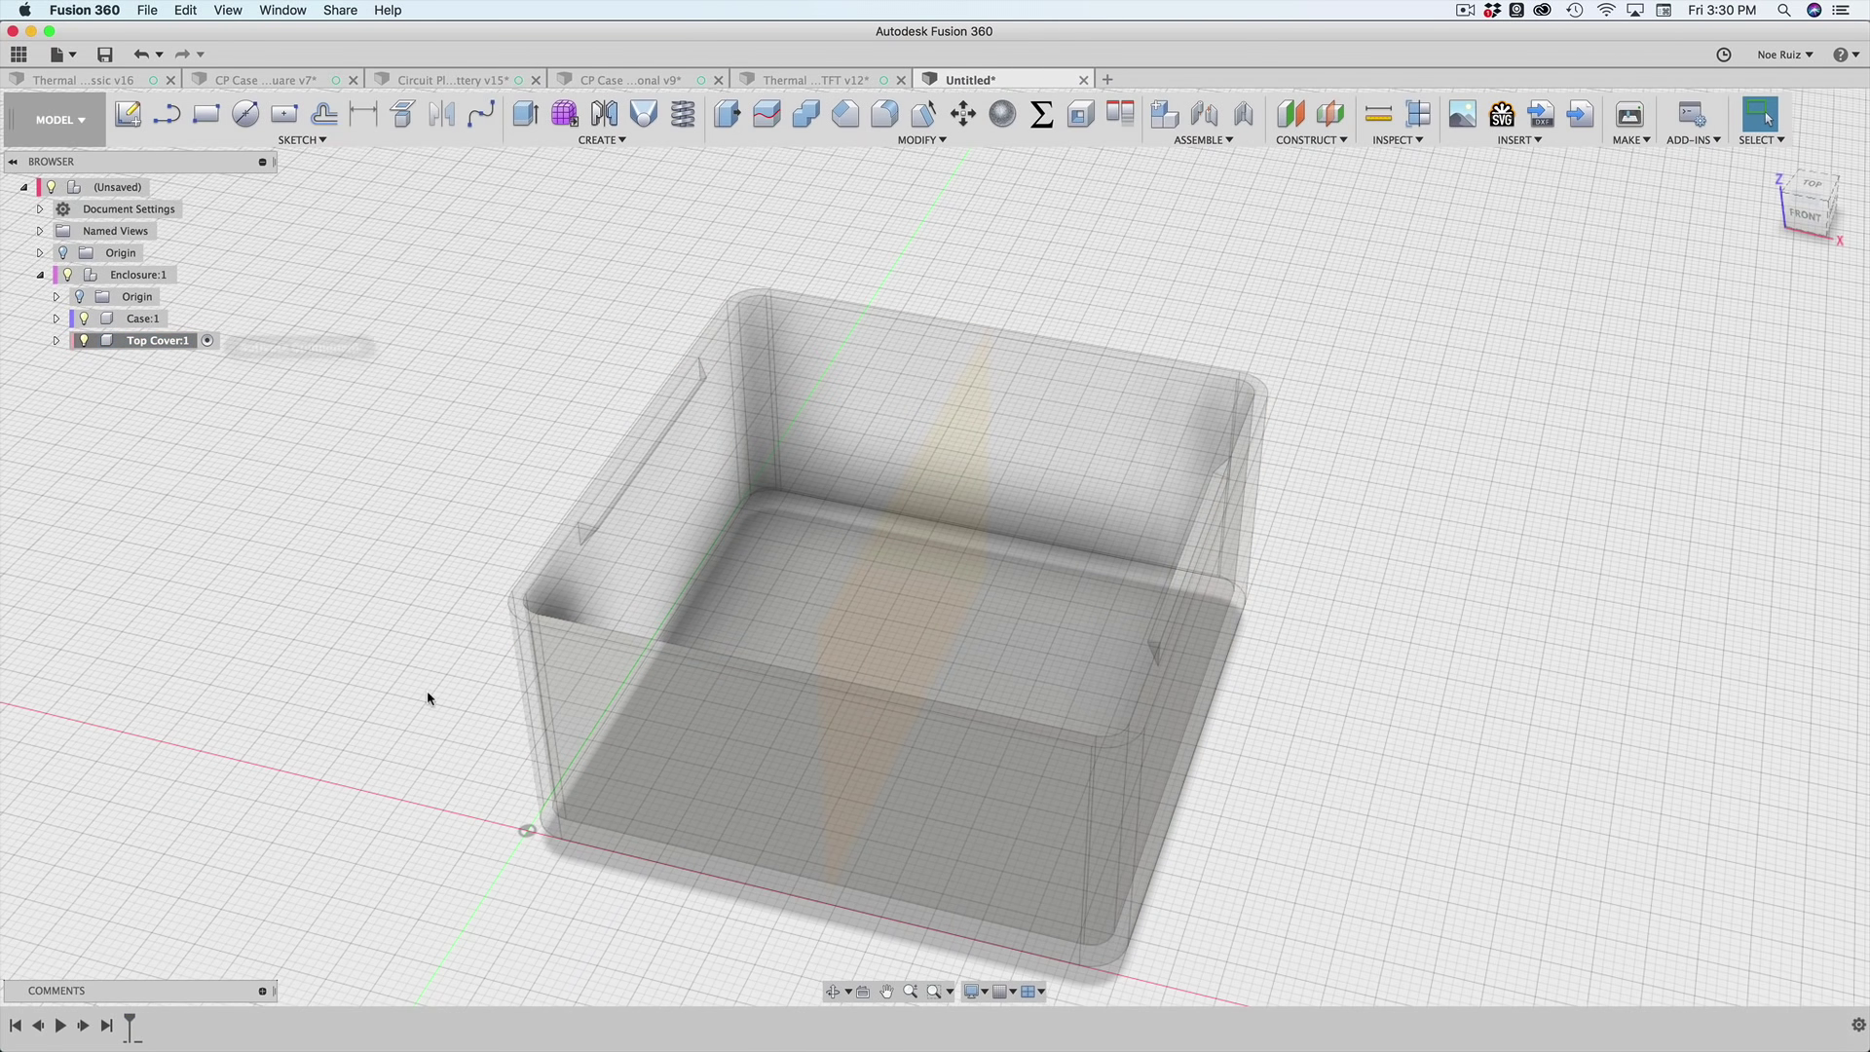
pyautogui.keyDown('shift'); pyautogui.moveTo(426, 698); pyautogui.dragTo(465, 502, button='middle'); pyautogui.keyUp('shift')
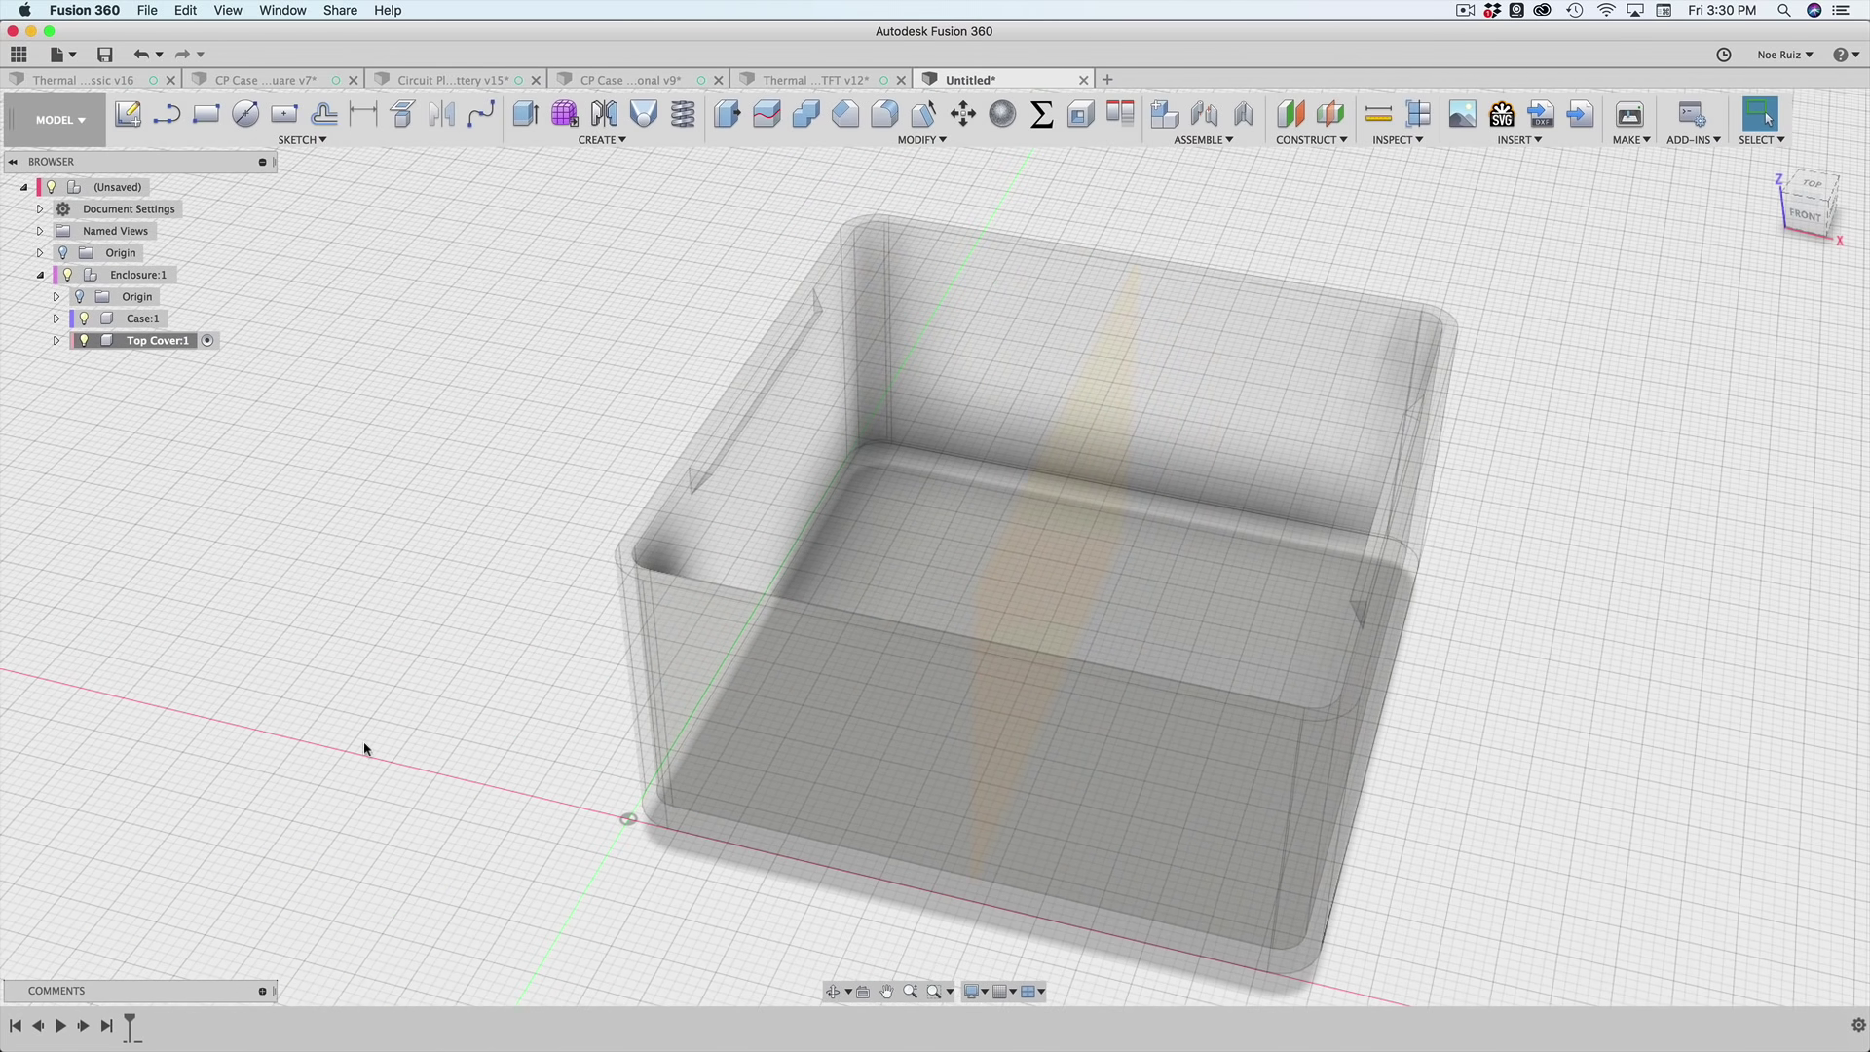
pyautogui.keyDown('shift'); pyautogui.moveTo(364, 747); pyautogui.dragTo(380, 676, button='middle'); pyautogui.keyUp('shift')
pyautogui.keyDown('shift'); pyautogui.moveTo(319, 530); pyautogui.dragTo(405, 730, button='middle'); pyautogui.keyUp('shift')
pyautogui.scroll(6, 546, 655)
# - Create a sketch on the top rim face of the case and finish it without drawing additional geometry
pyautogui.click(620, 563)
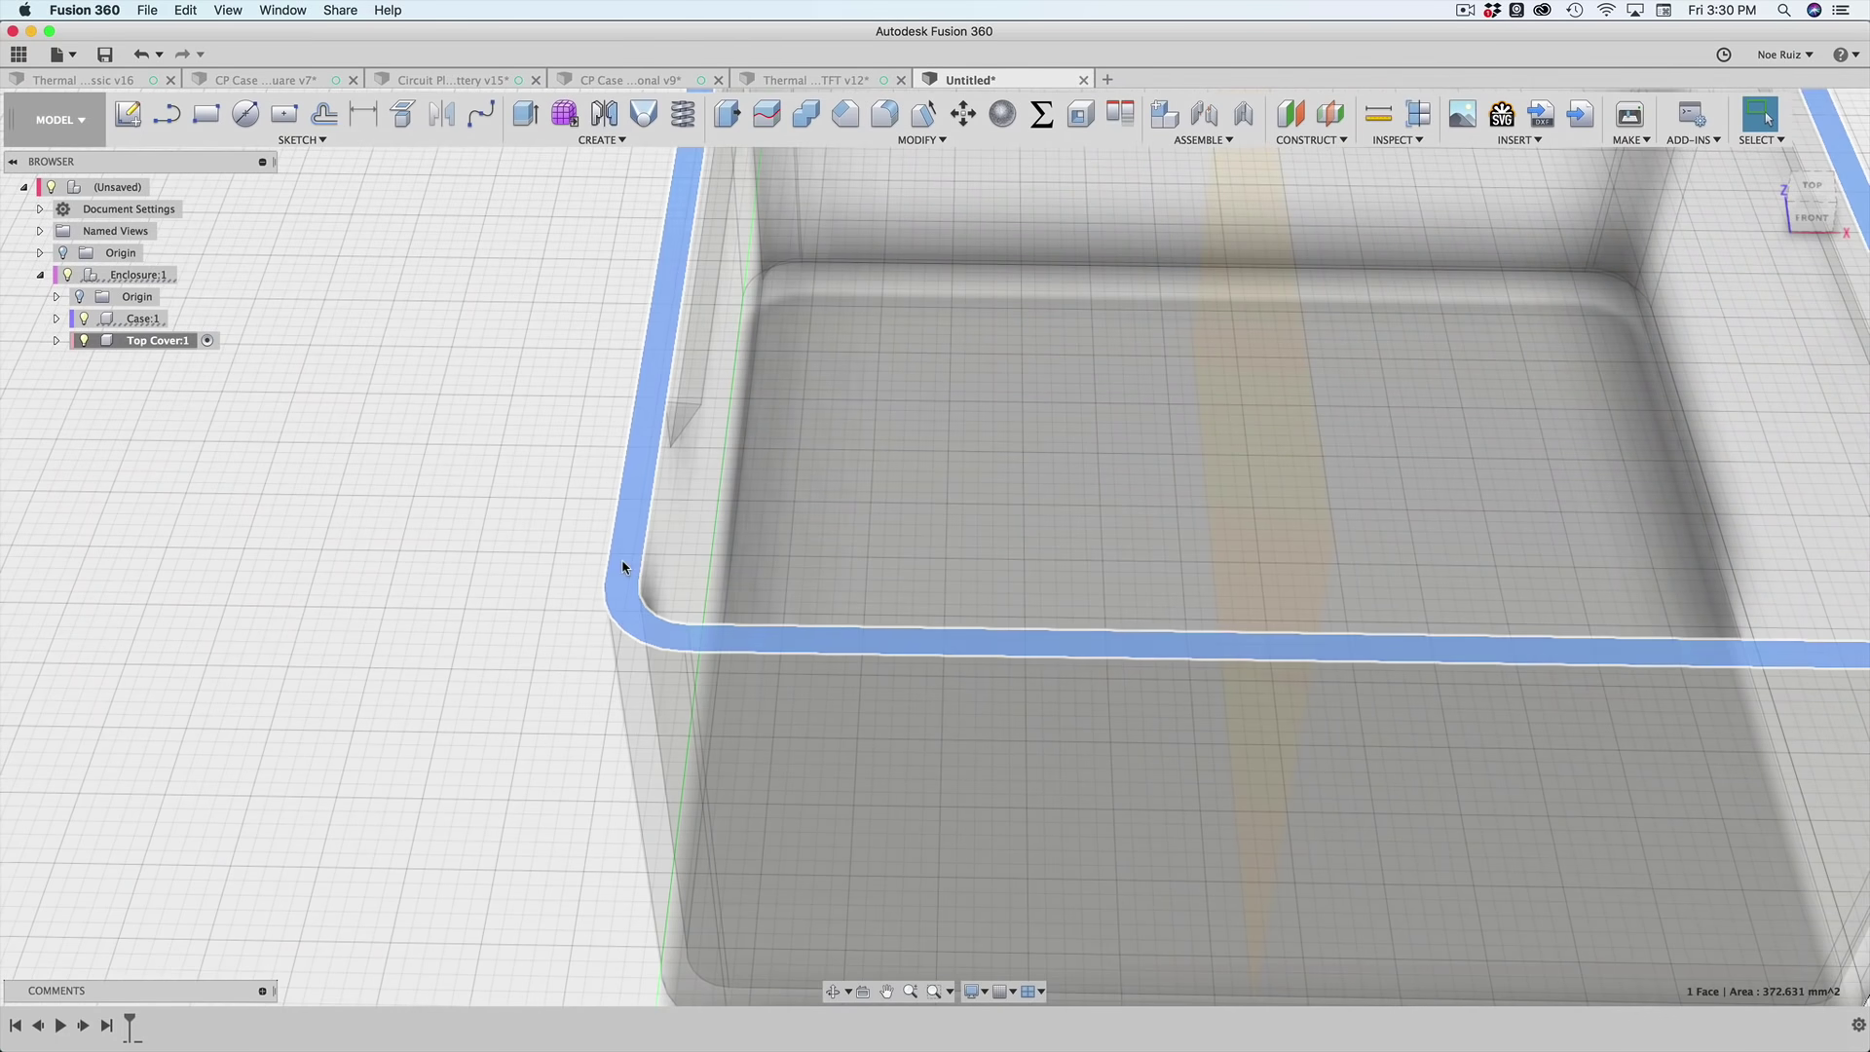
pyautogui.scroll(-8, 613, 559)
pyautogui.keyDown('shift'); pyautogui.moveTo(505, 668); pyautogui.dragTo(458, 693, button='middle'); pyautogui.keyUp('shift')
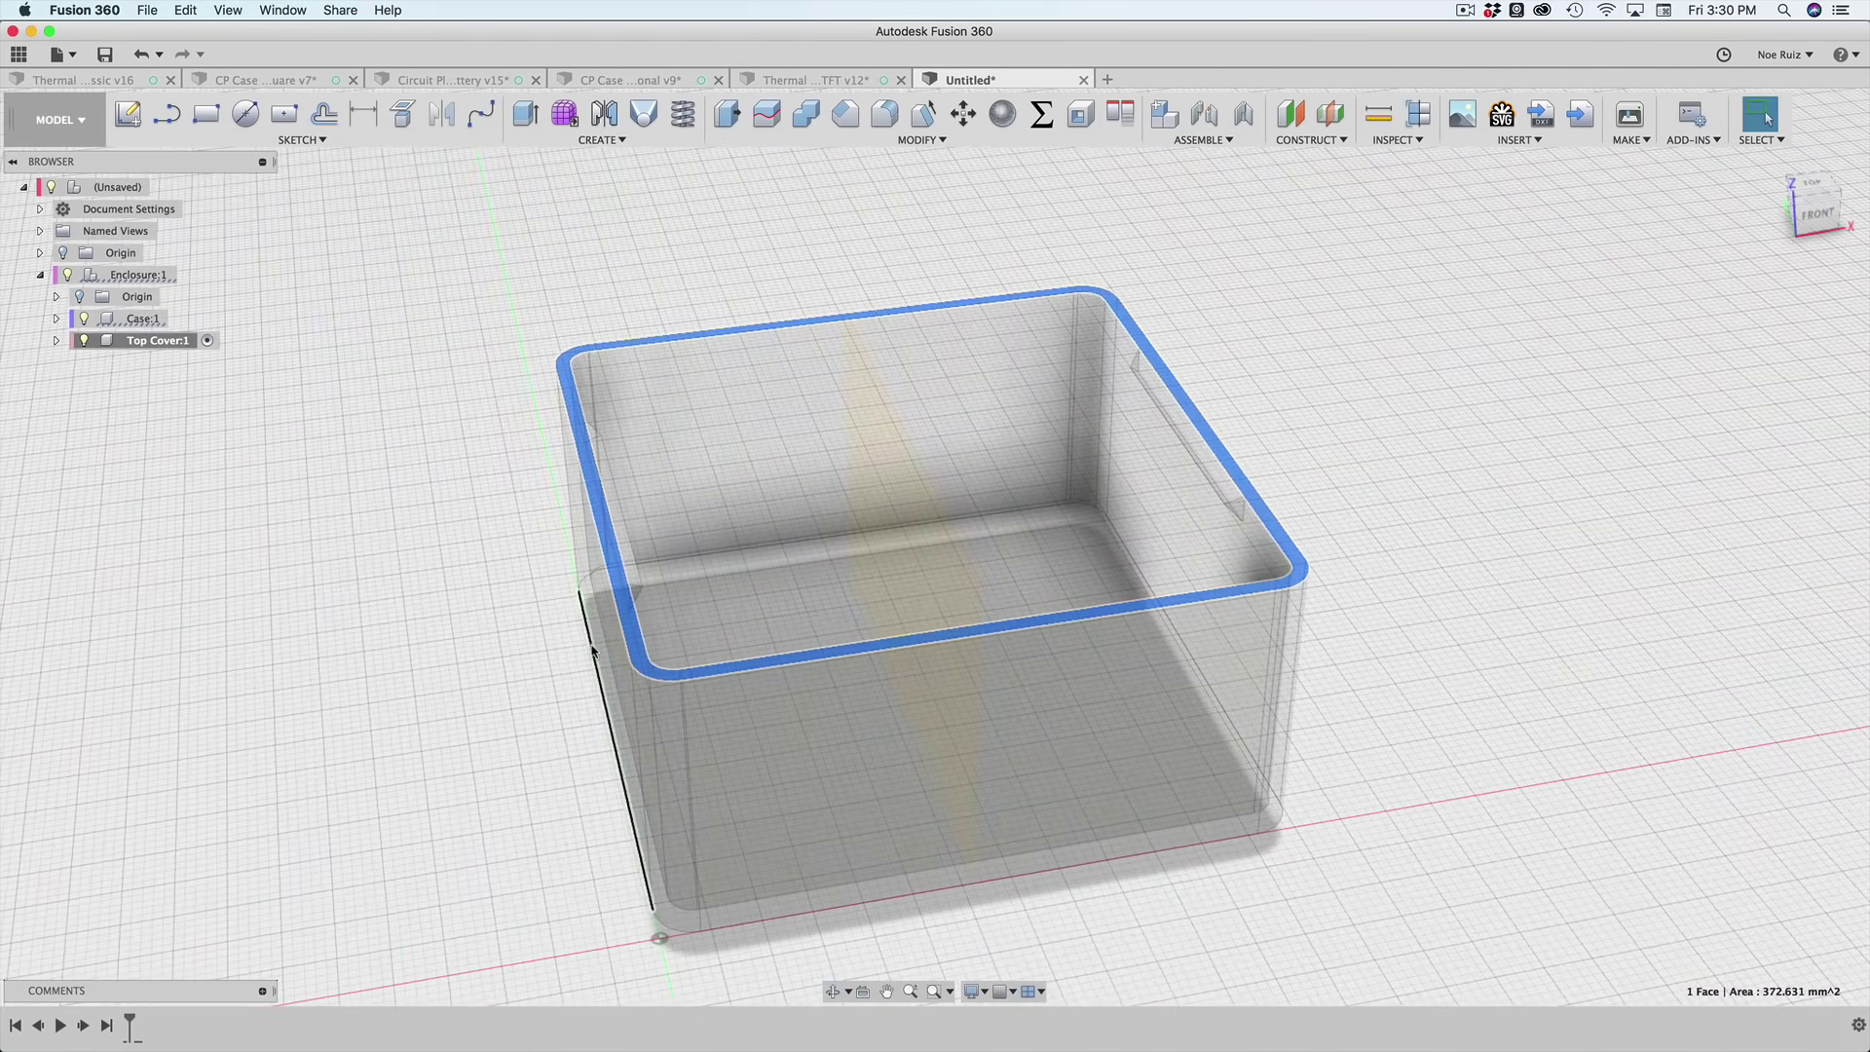
pyautogui.click(125, 113)
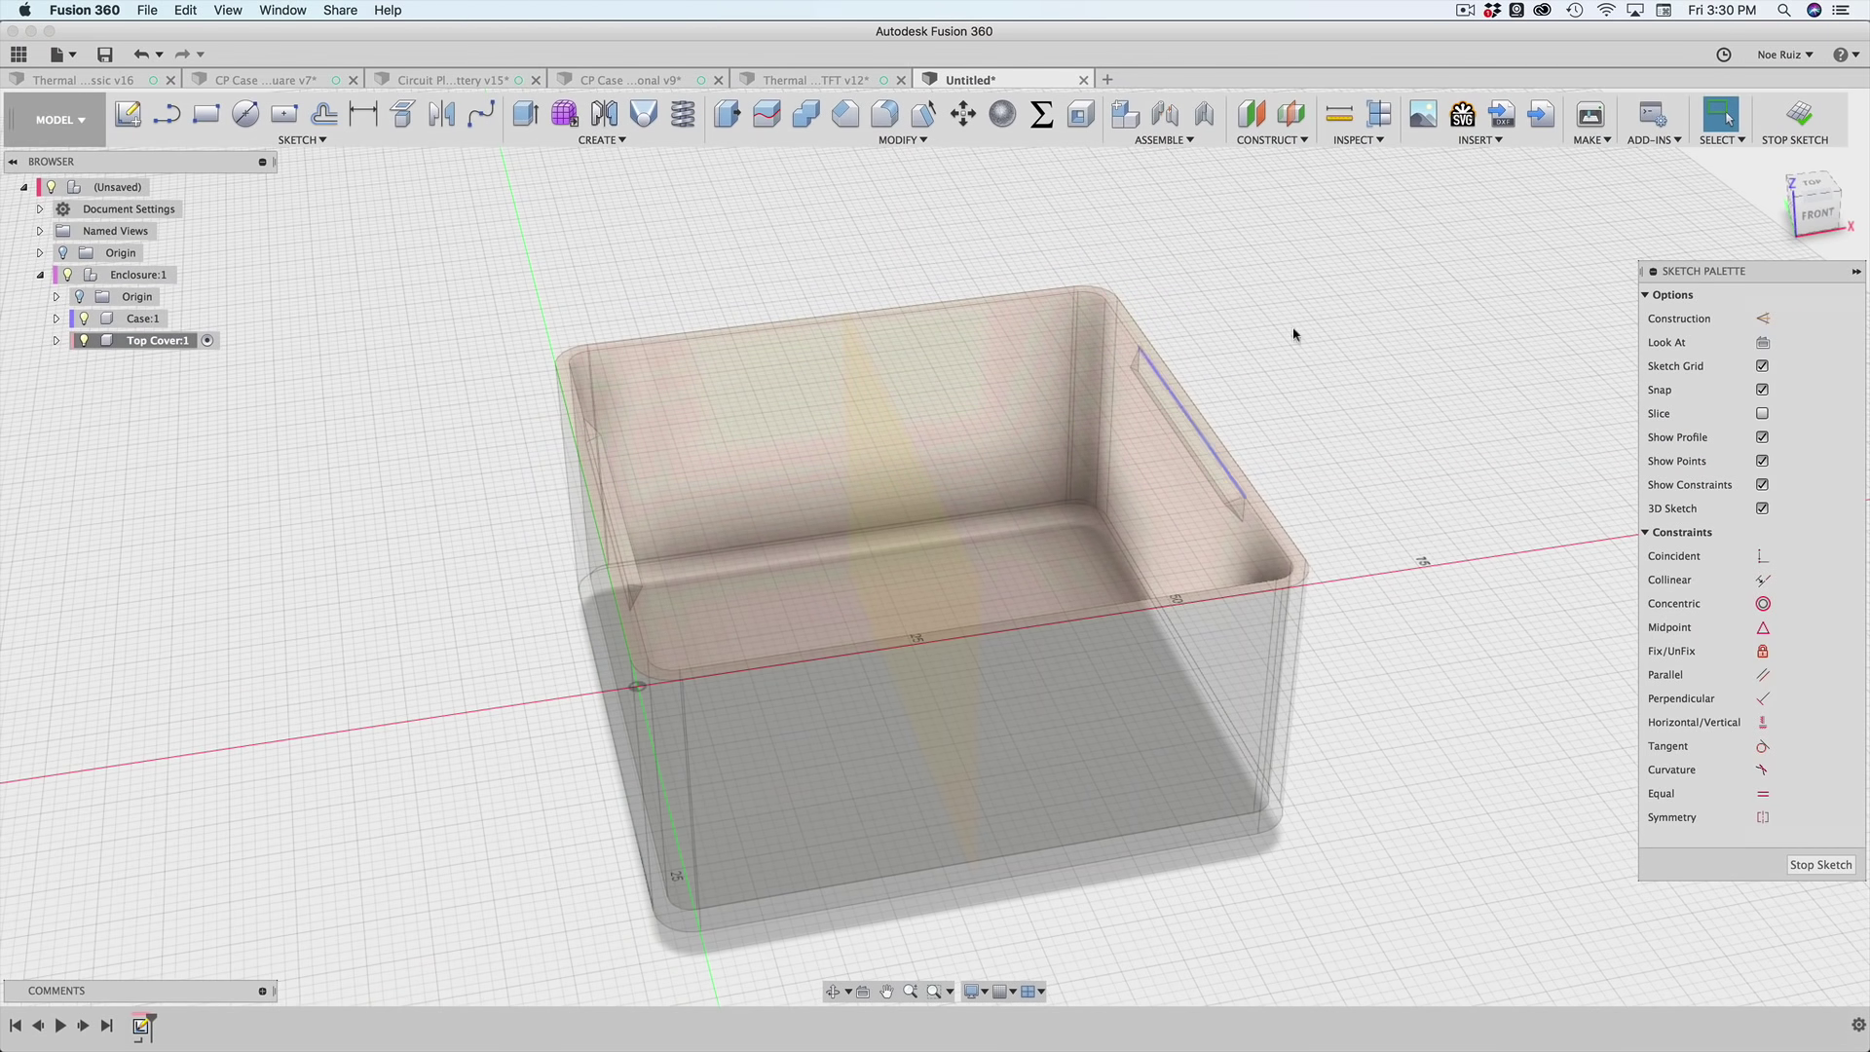
pyautogui.click(1800, 134)
# - Extrude the rim profile and the inner opening profile together 2 mm upward as a new body for the cover
pyautogui.scroll(10, 1319, 718)
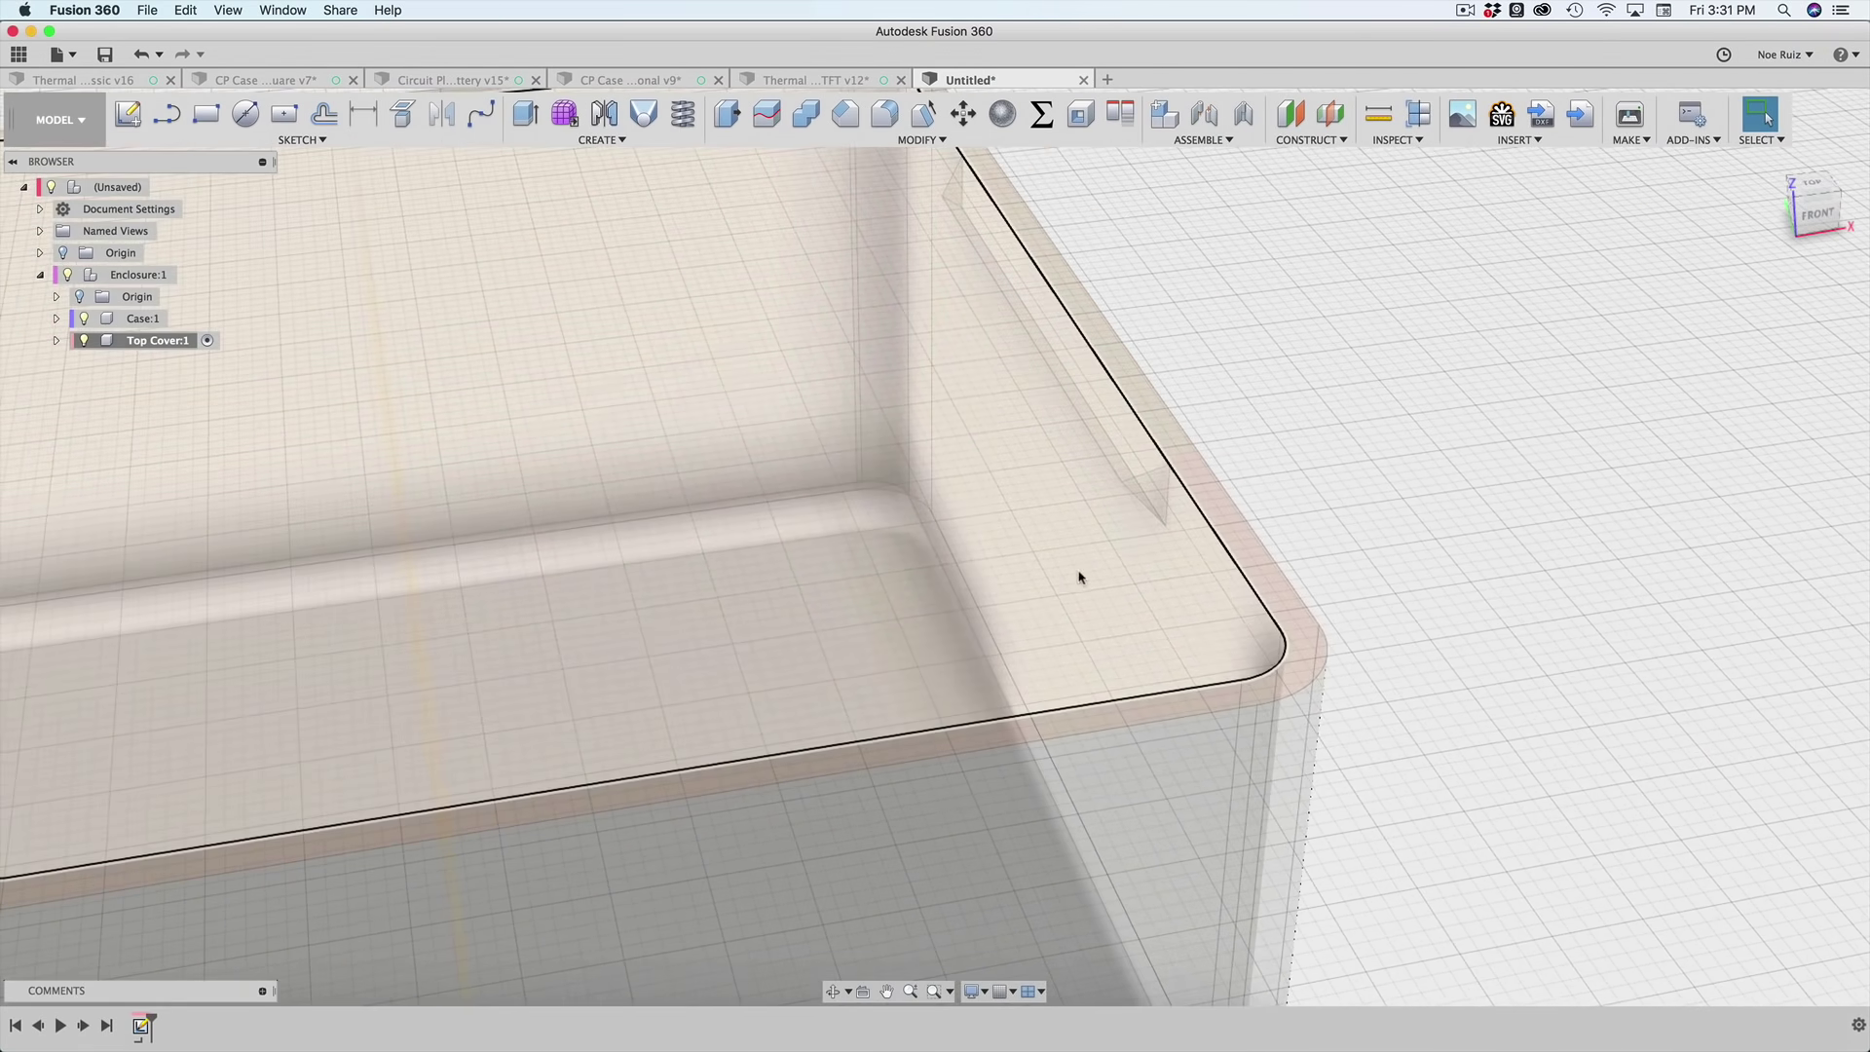
pyautogui.click(1068, 575)
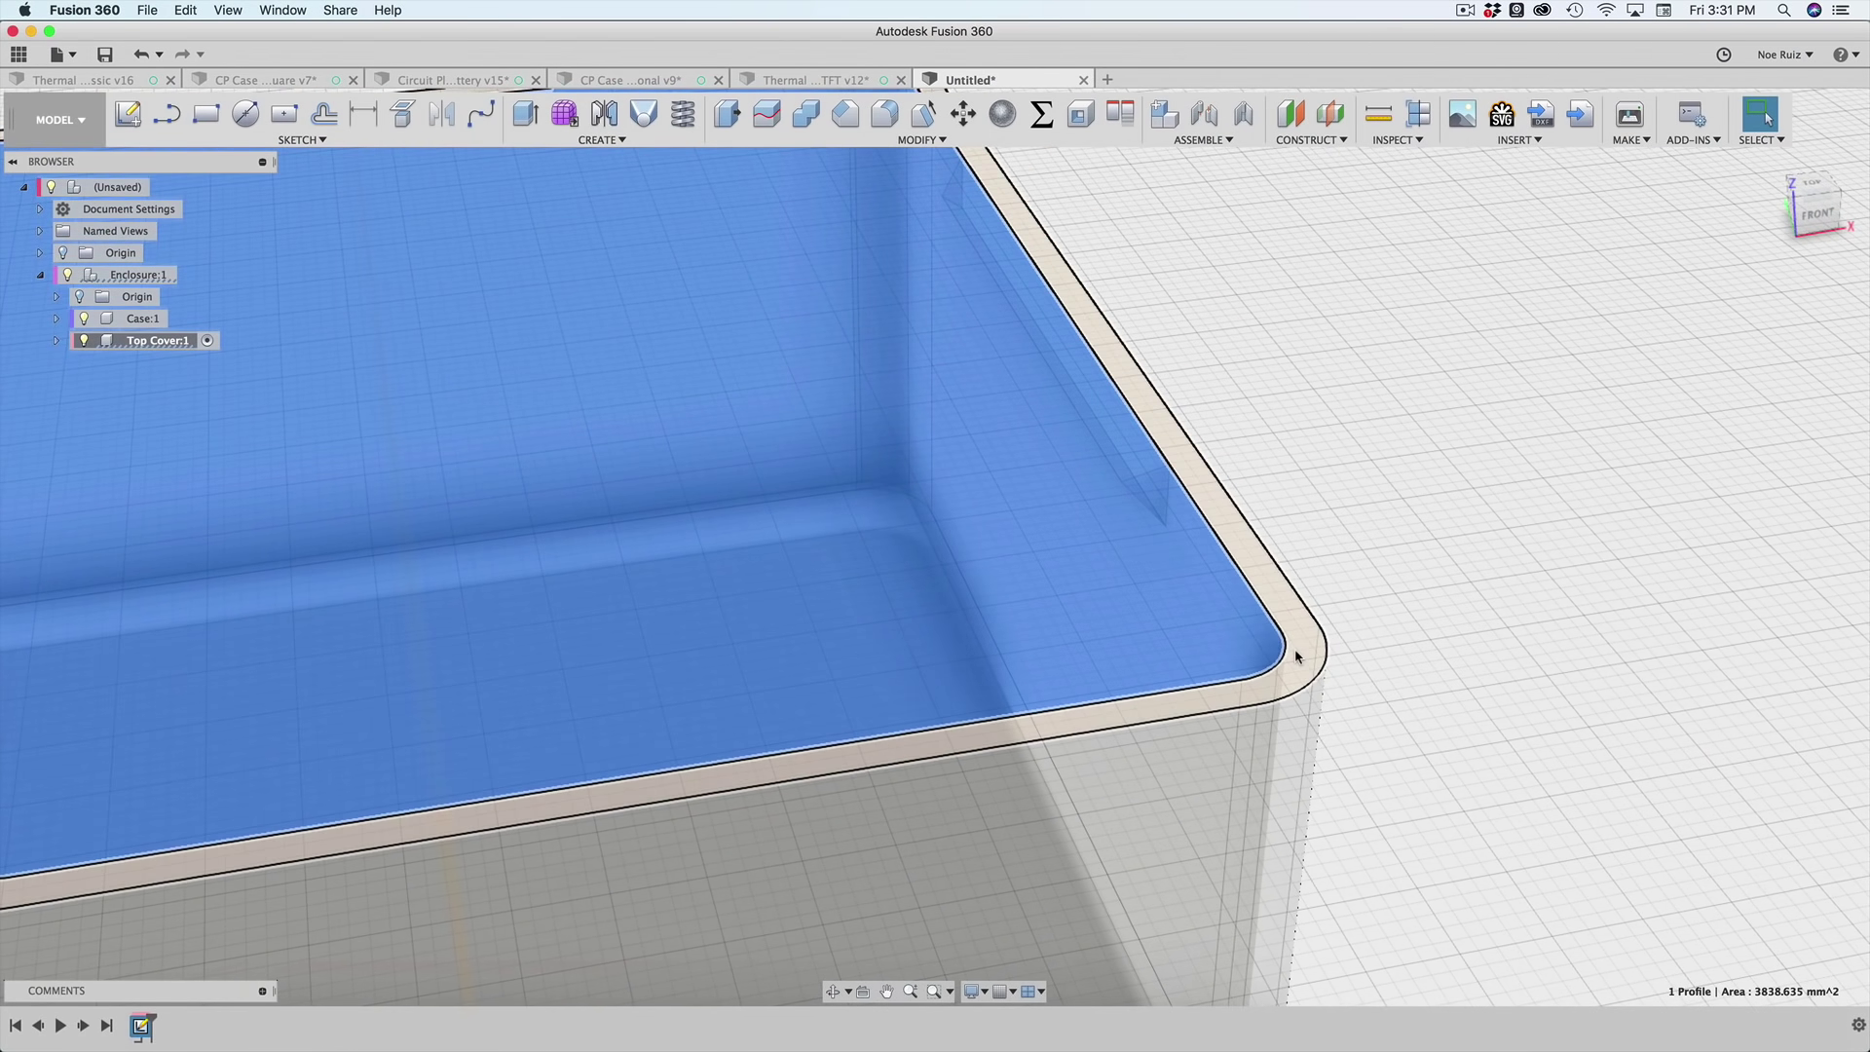
pyautogui.click(1306, 655)
pyautogui.scroll(-5, 1328, 605)
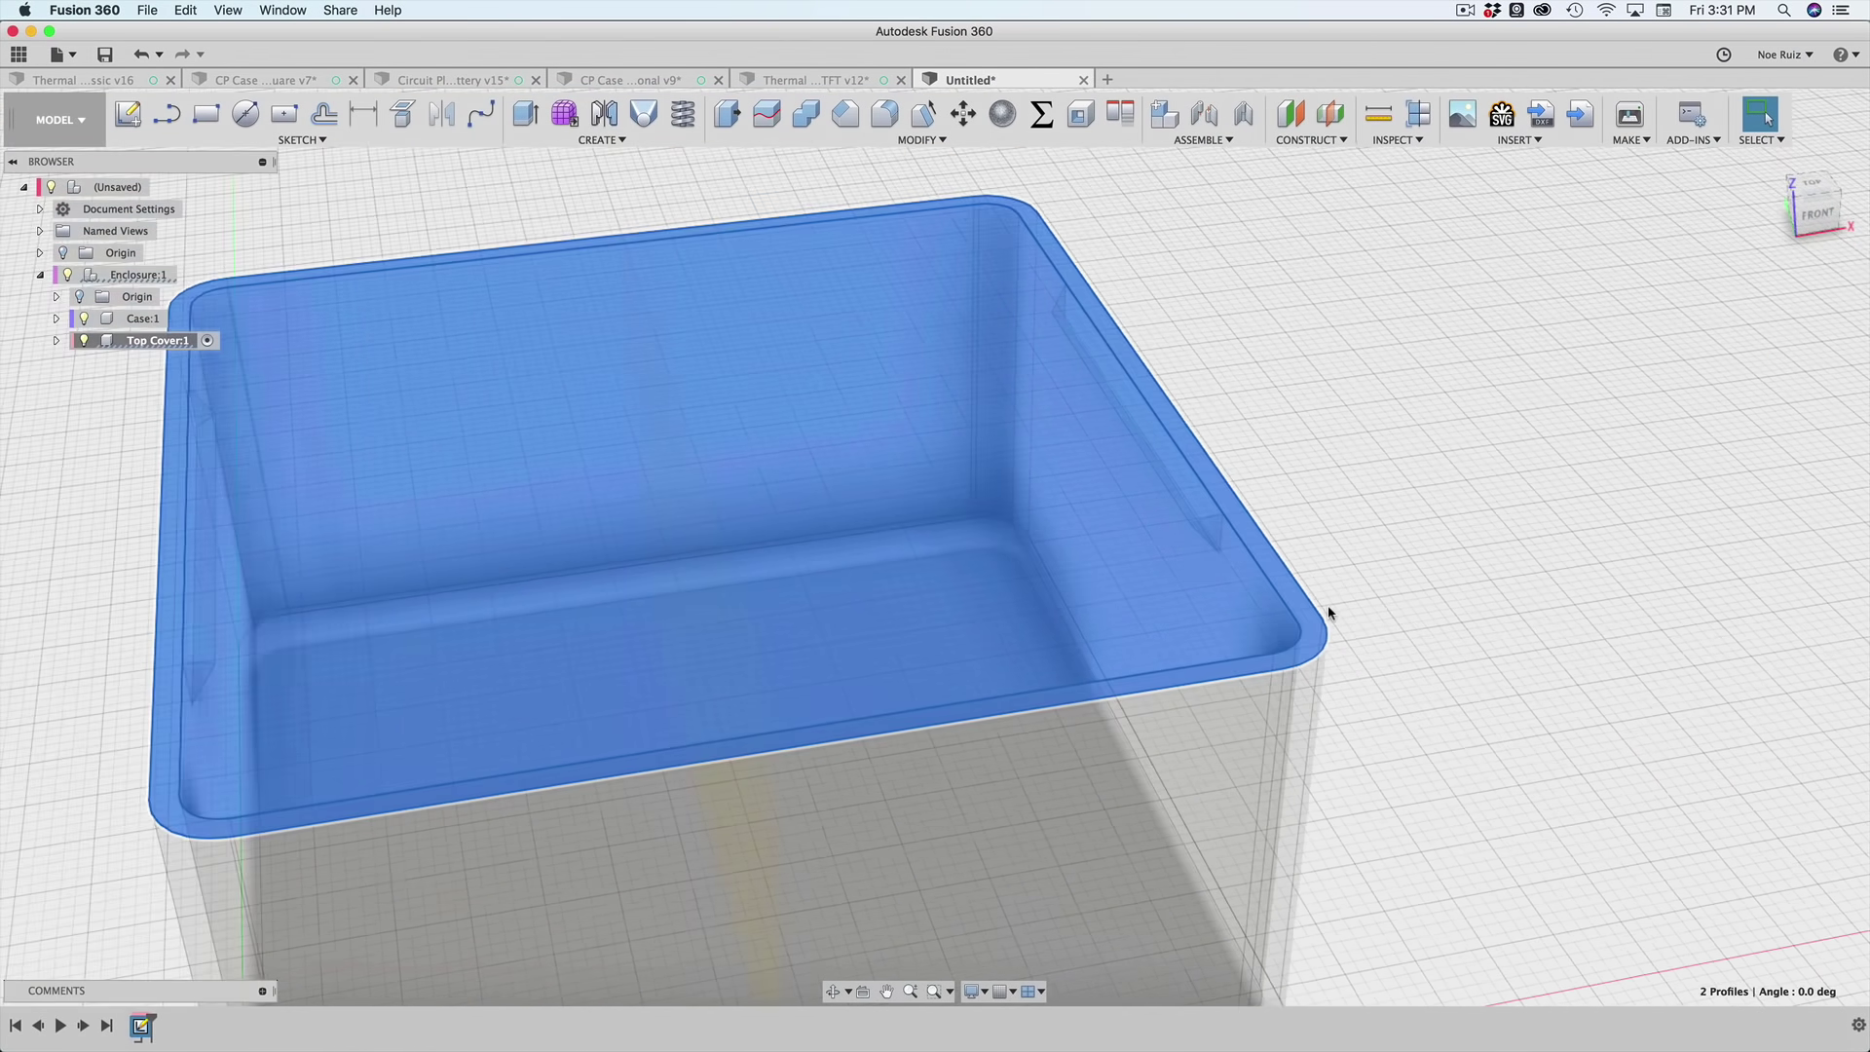
pyautogui.press('e')
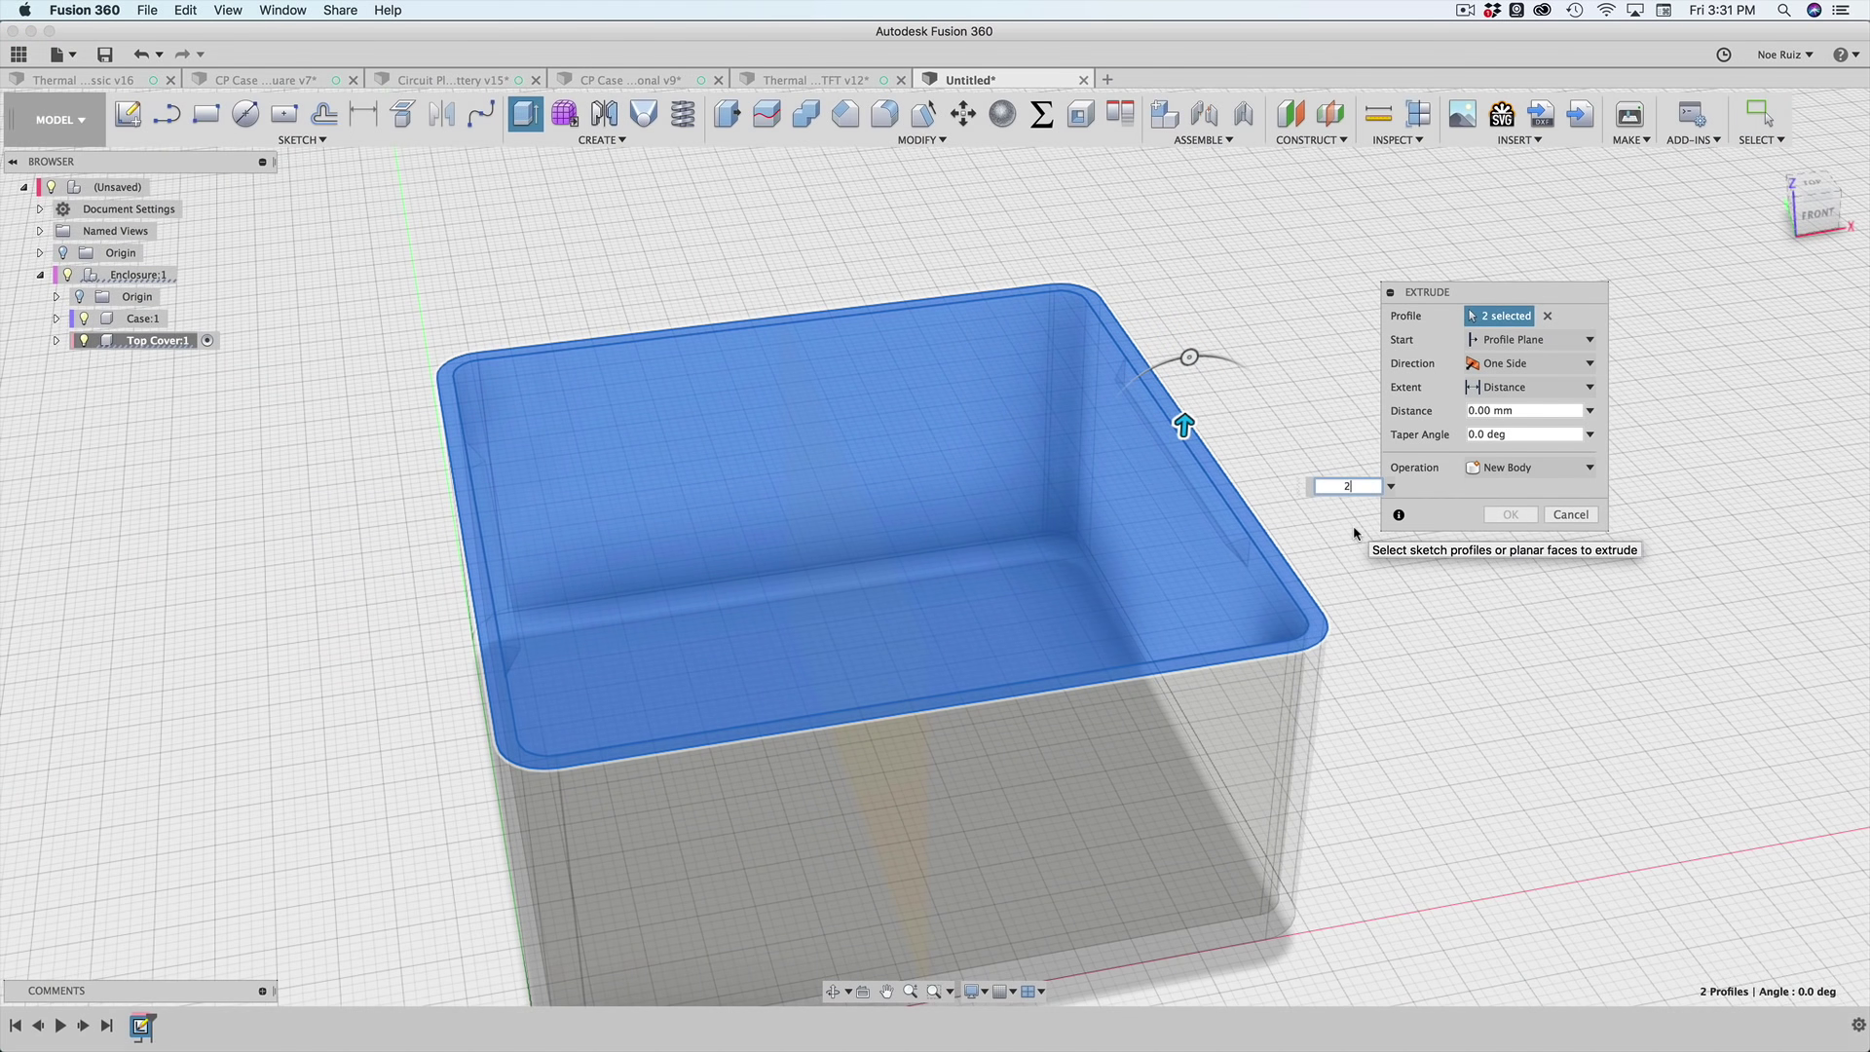
pyautogui.press('Return')
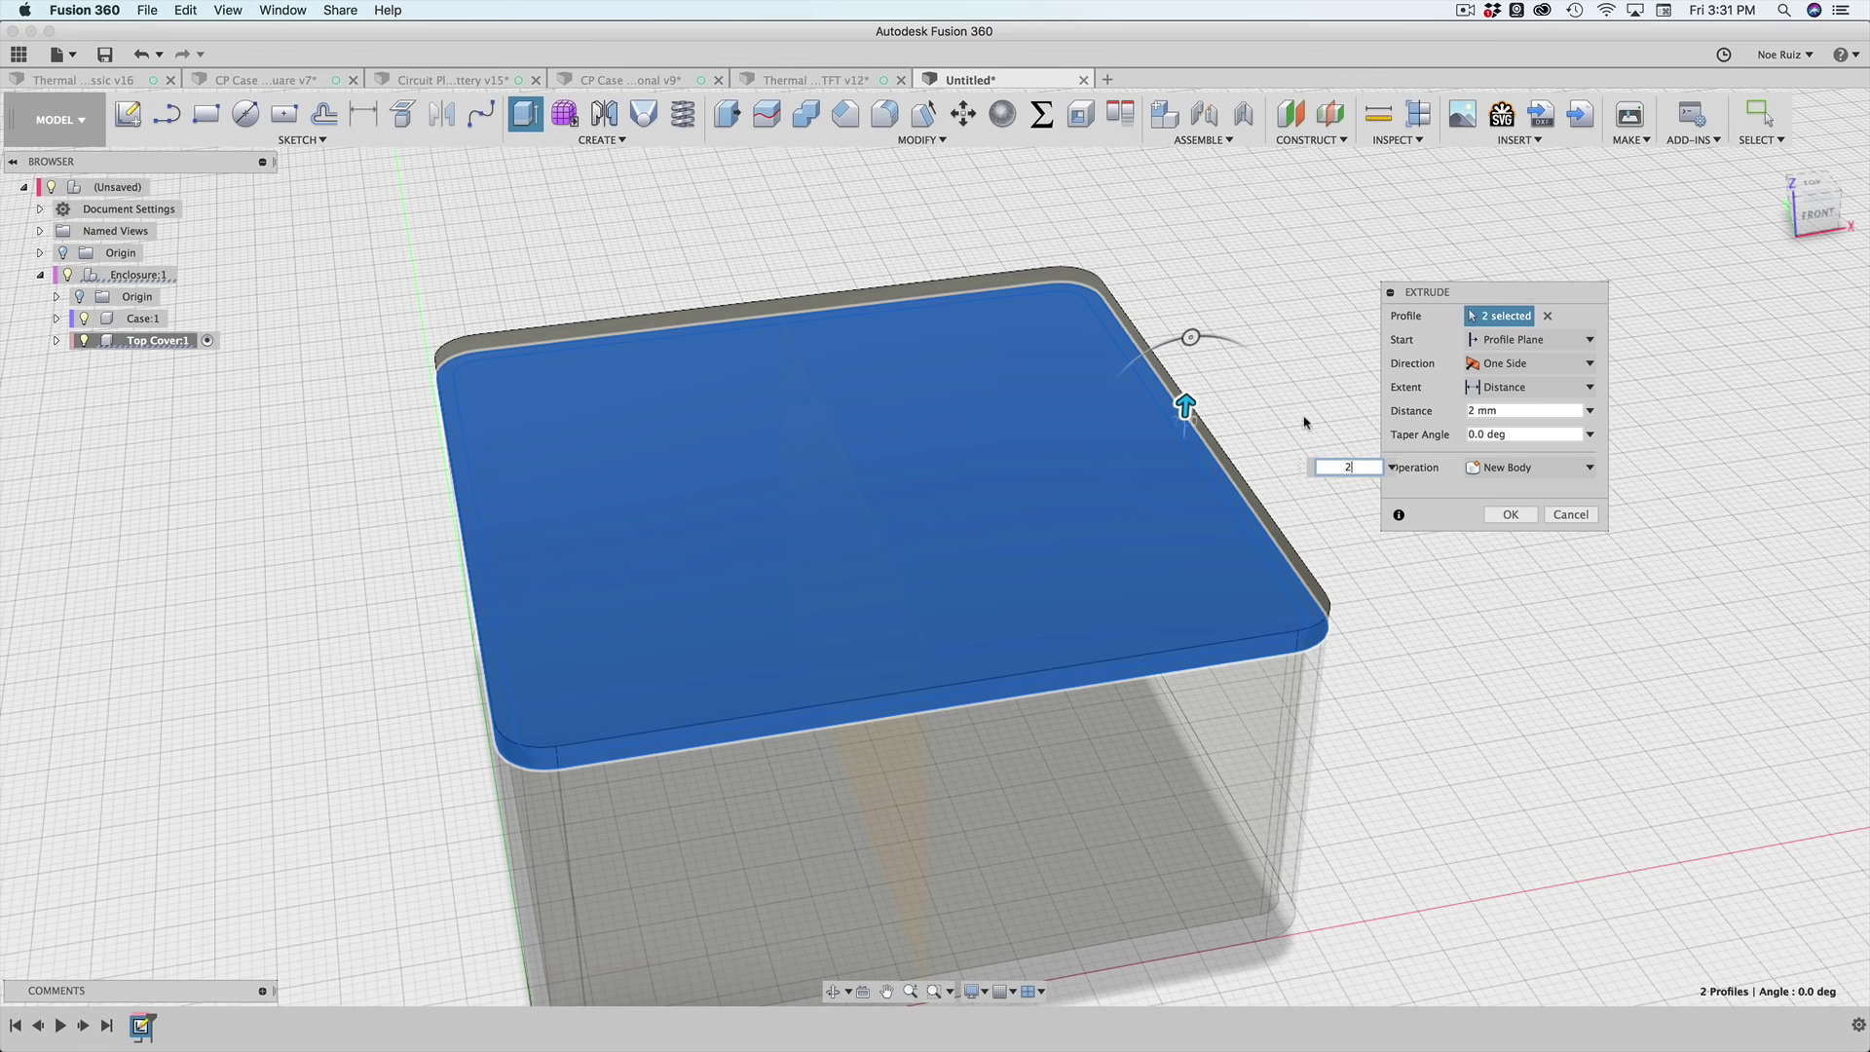
pyautogui.keyDown('shift'); pyautogui.moveTo(1305, 422); pyautogui.dragTo(1299, 260, button='middle'); pyautogui.keyUp('shift')
pyautogui.moveTo(1193, 436)
pyautogui.mouseDown()
pyautogui.moveTo(1198, 509)
pyautogui.moveTo(1194, 413)
pyautogui.moveTo(1194, 435)
pyautogui.mouseUp()
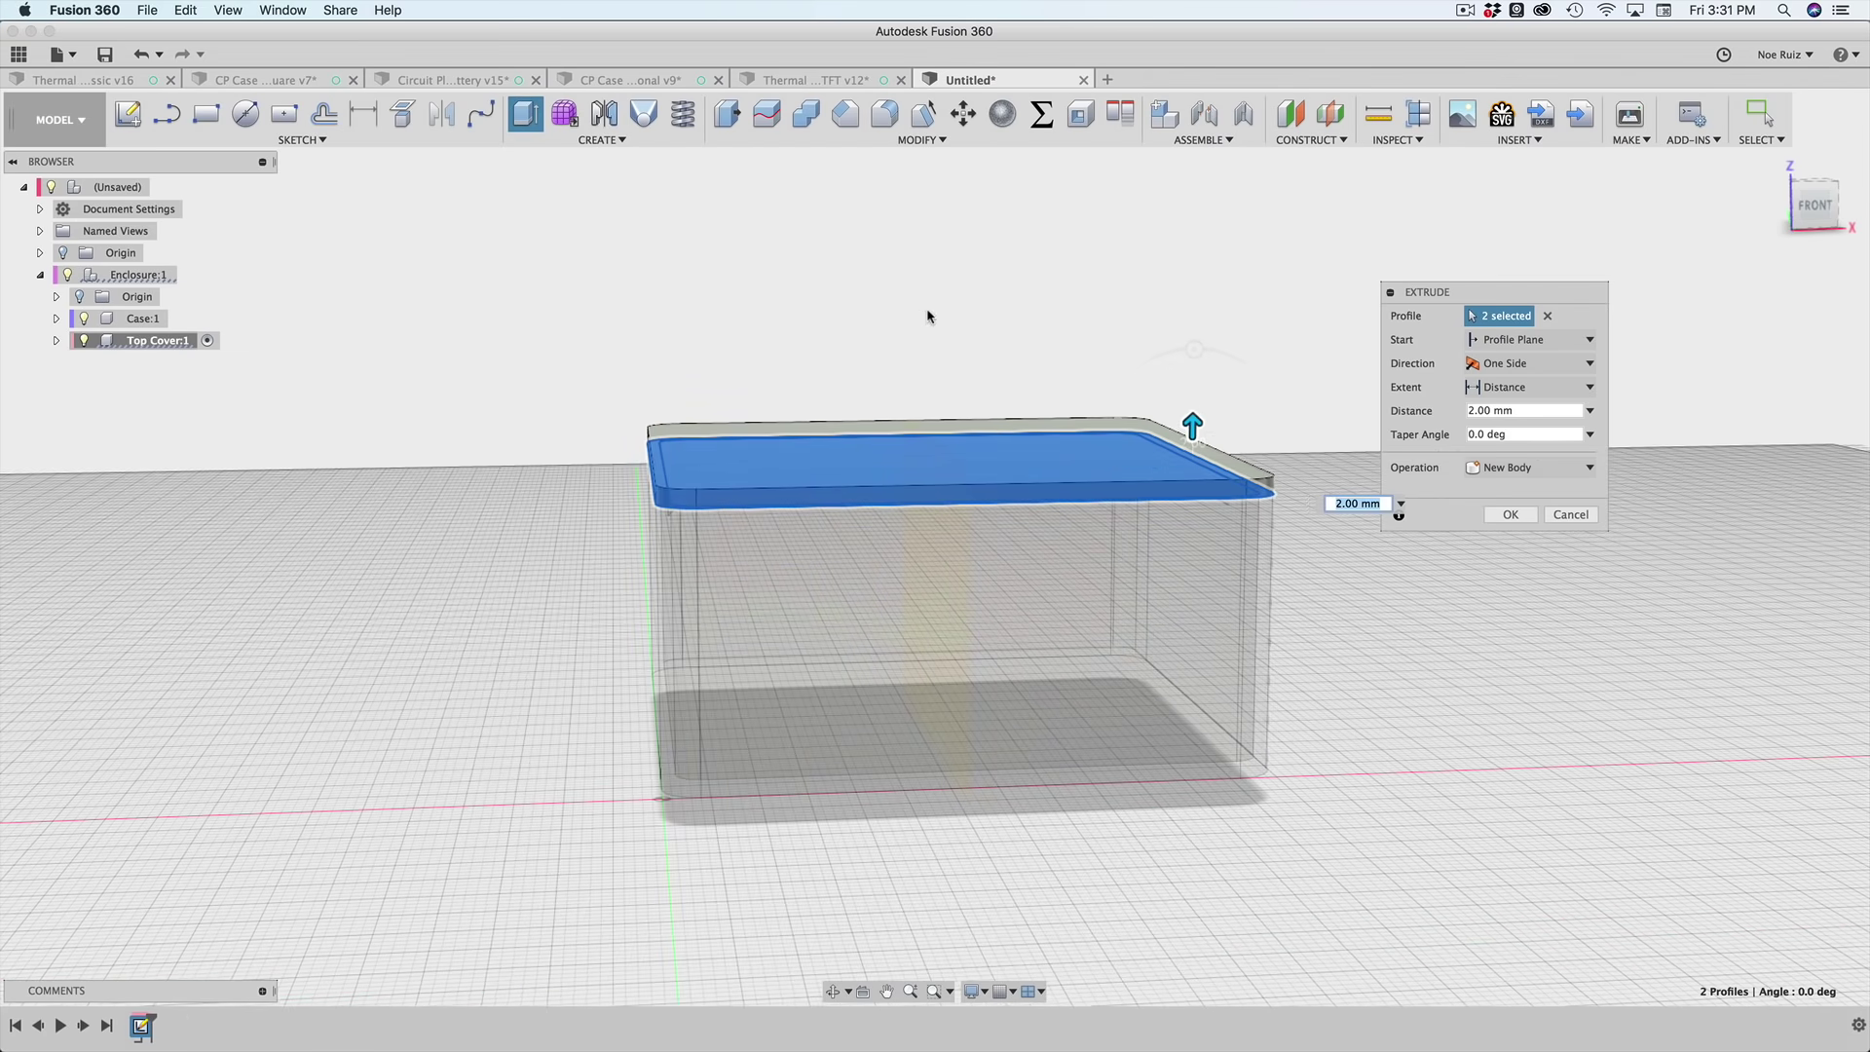
pyautogui.keyDown('shift'); pyautogui.moveTo(926, 313); pyautogui.dragTo(1159, 406, button='middle'); pyautogui.keyUp('shift')
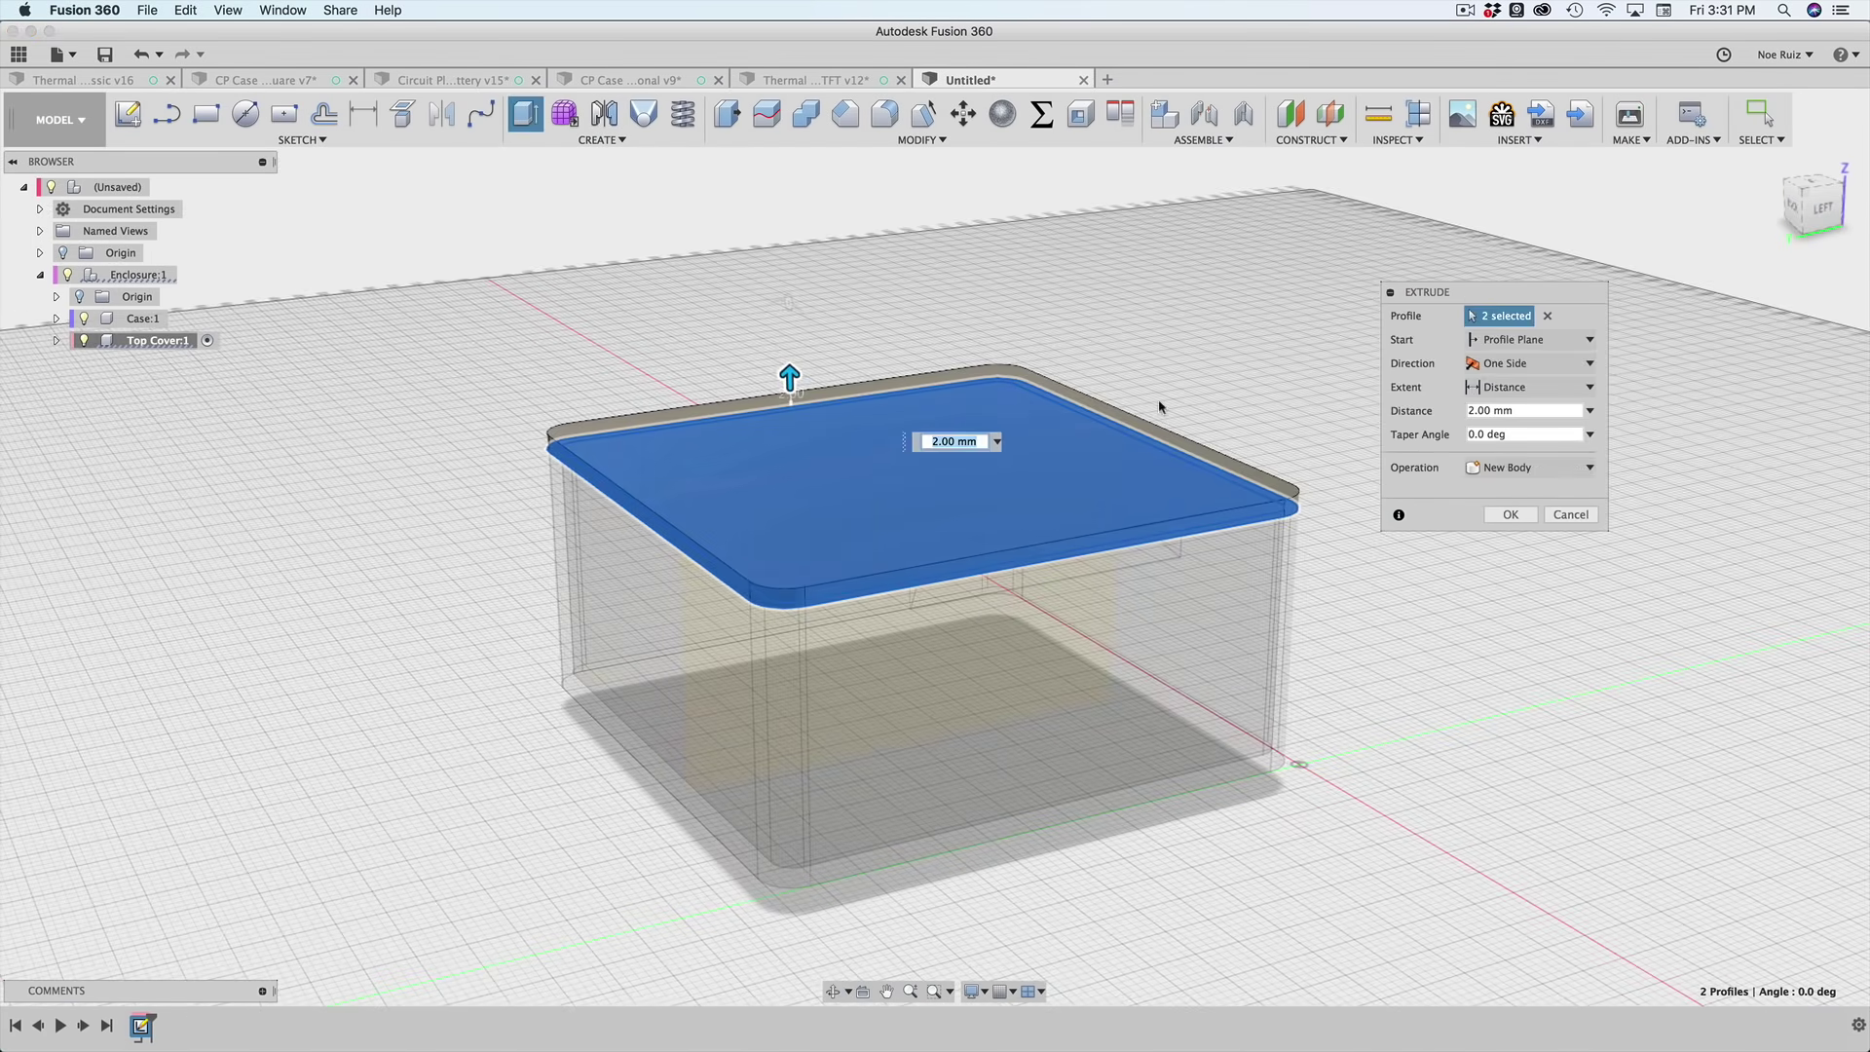
pyautogui.click(1510, 513)
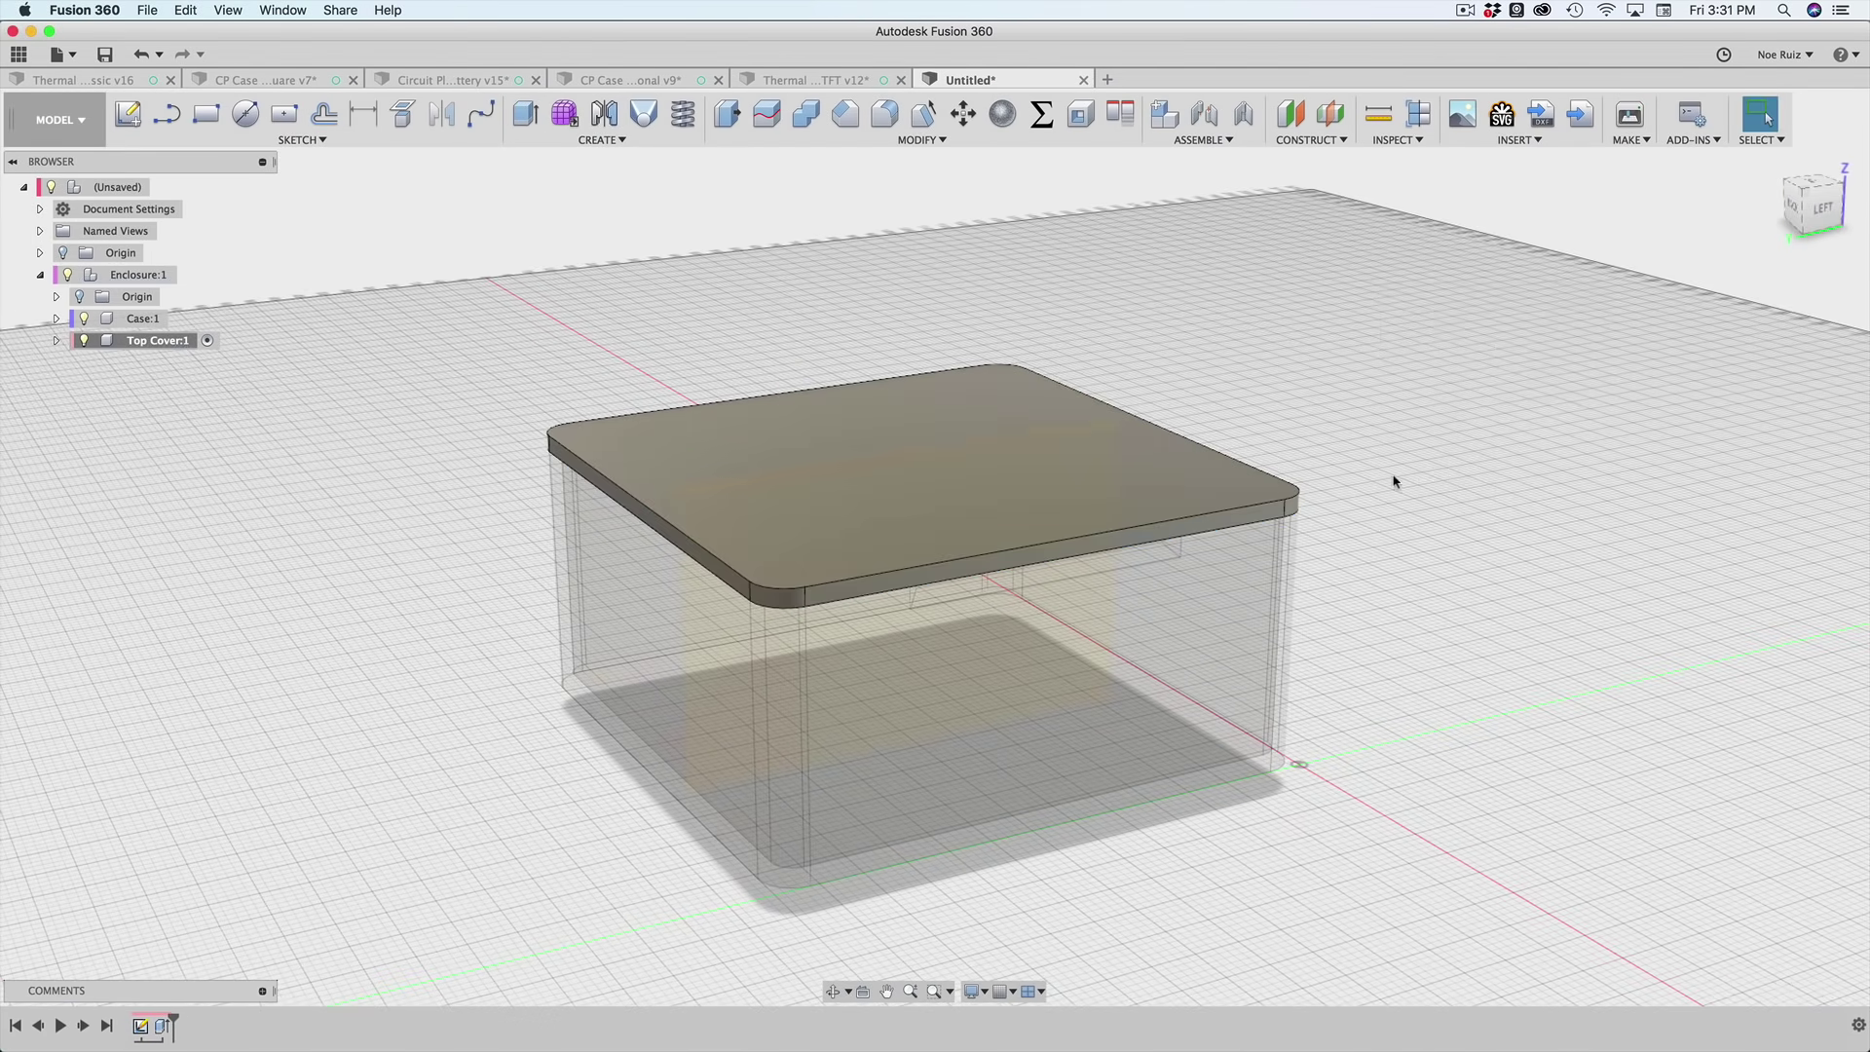
# - Set the width user parameter to 45 mm and accept the parameter change
pyautogui.keyDown('shift'); pyautogui.moveTo(1394, 477); pyautogui.dragTo(1331, 488, button='middle'); pyautogui.keyUp('shift')
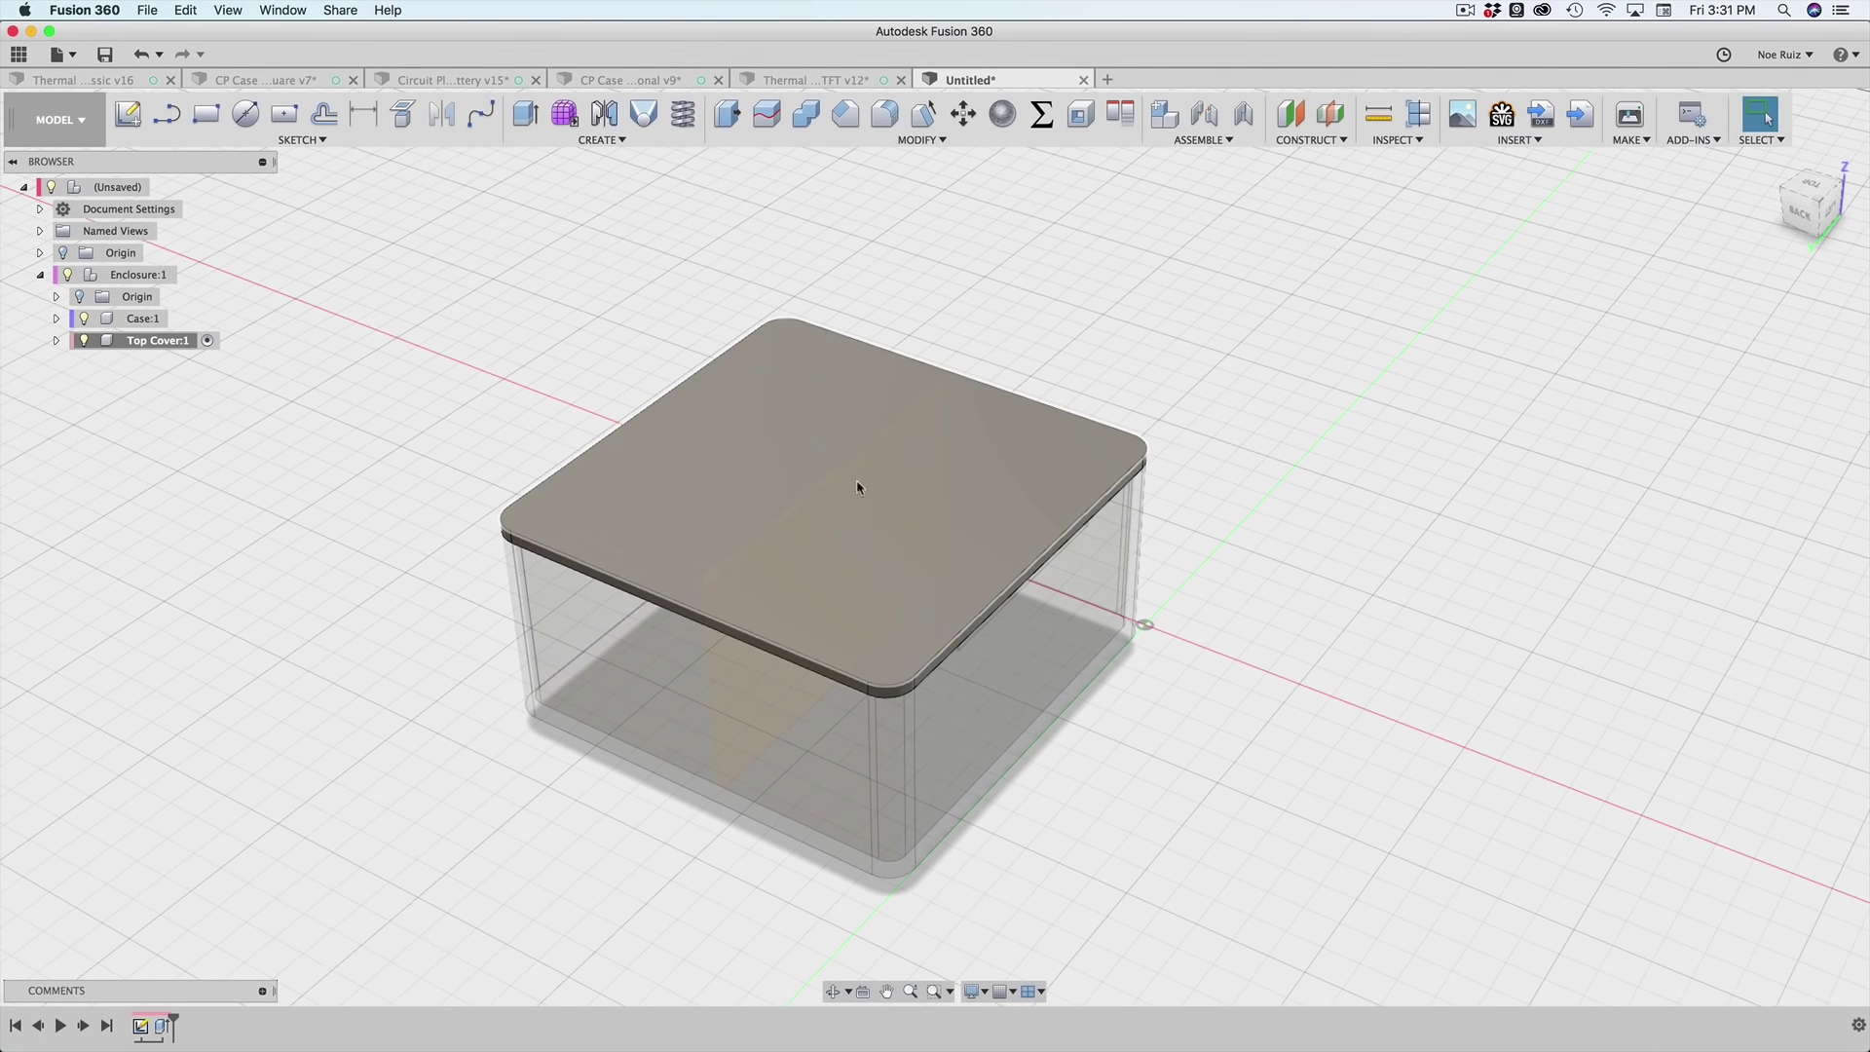
pyautogui.click(1040, 115)
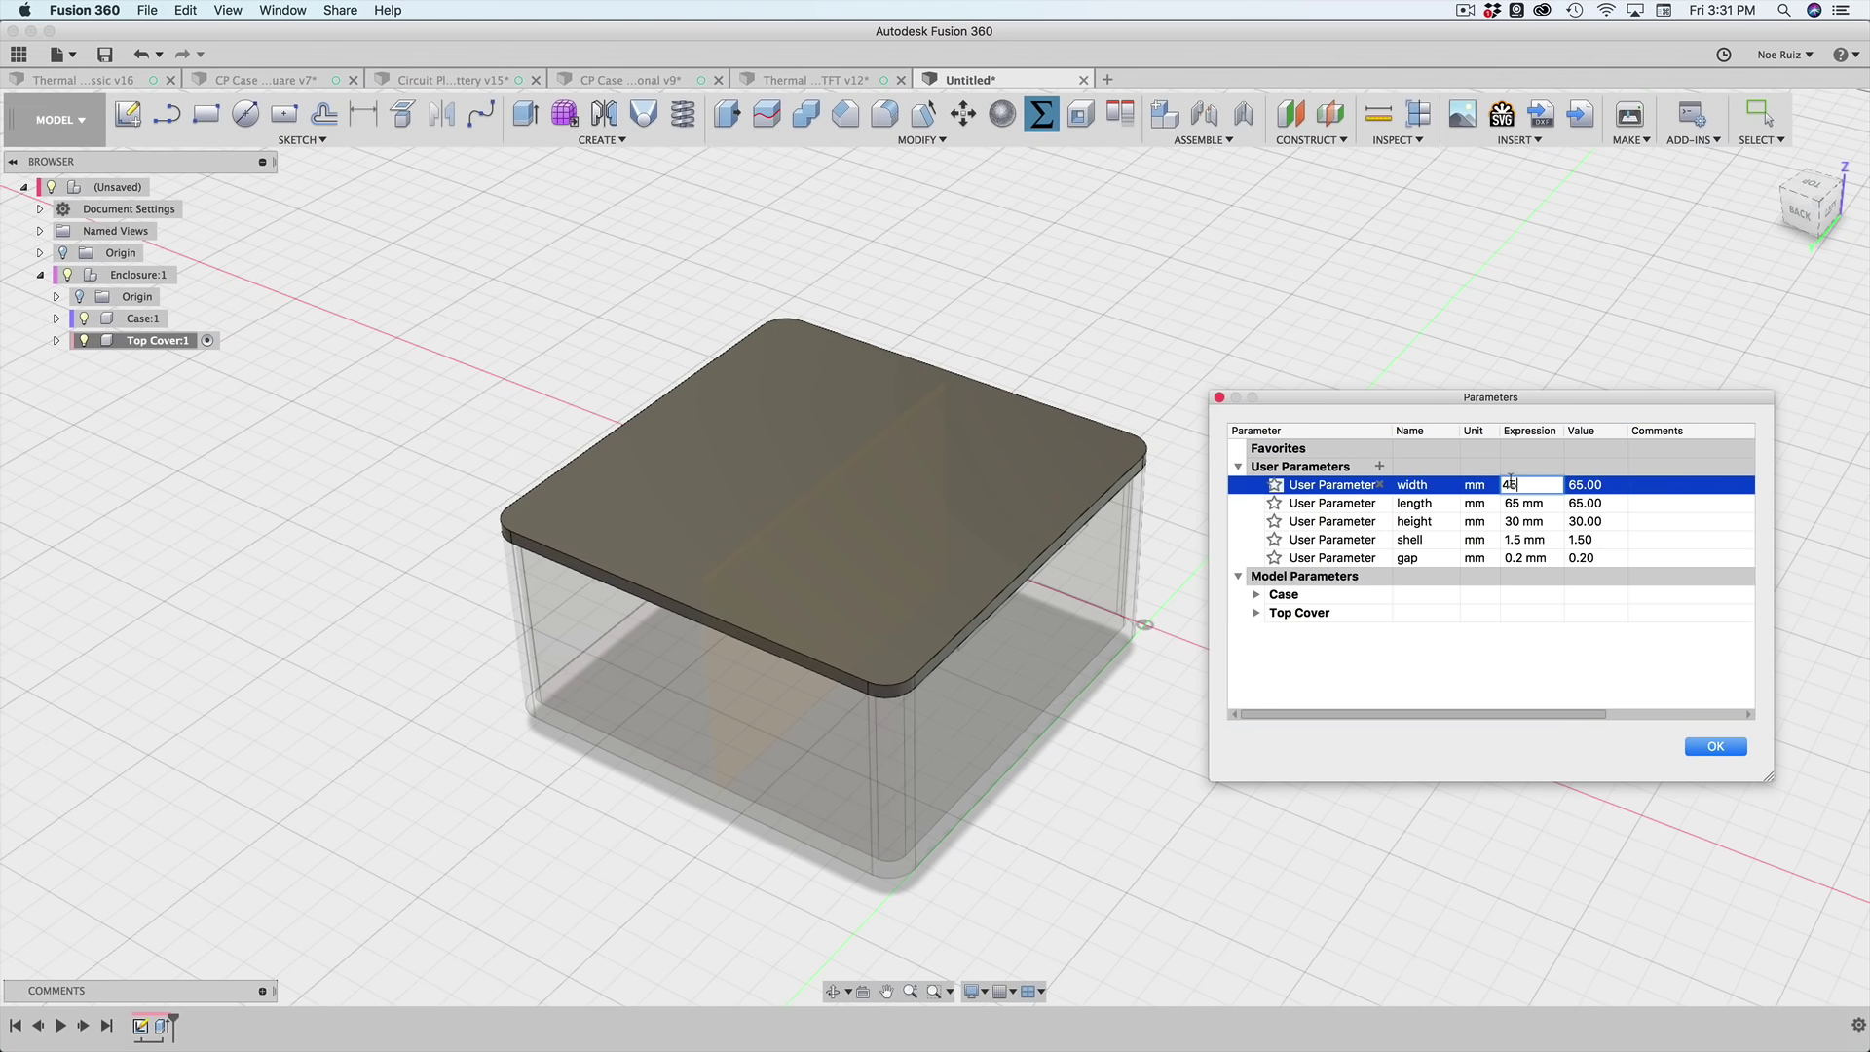
pyautogui.click(1509, 481)
pyautogui.write('45')
pyautogui.press('Return')
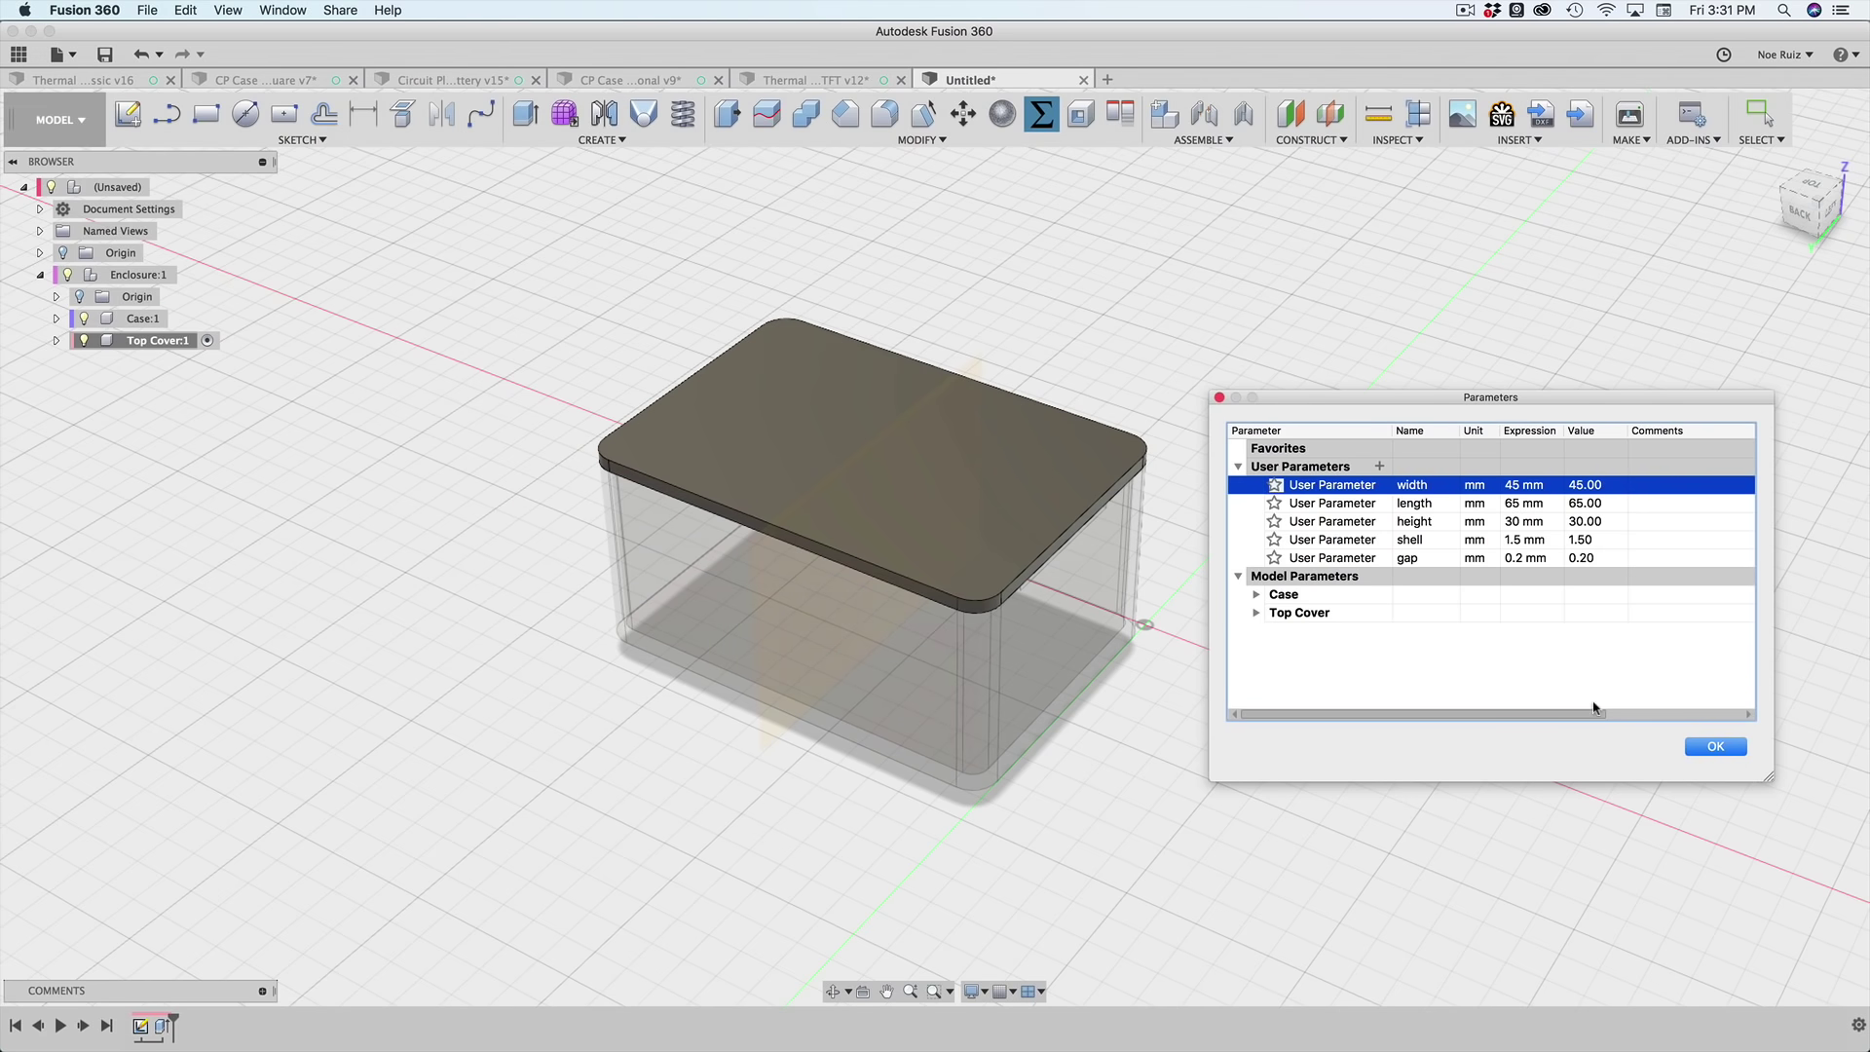
pyautogui.click(1715, 746)
# - Examine the fit of the cover on the resized case from above and from underneath
pyautogui.keyDown('shift'); pyautogui.moveTo(1265, 772); pyautogui.dragTo(641, 556, button='middle'); pyautogui.keyUp('shift')
pyautogui.keyDown('shift'); pyautogui.moveTo(1077, 647); pyautogui.dragTo(1360, 556, button='middle'); pyautogui.keyUp('shift')
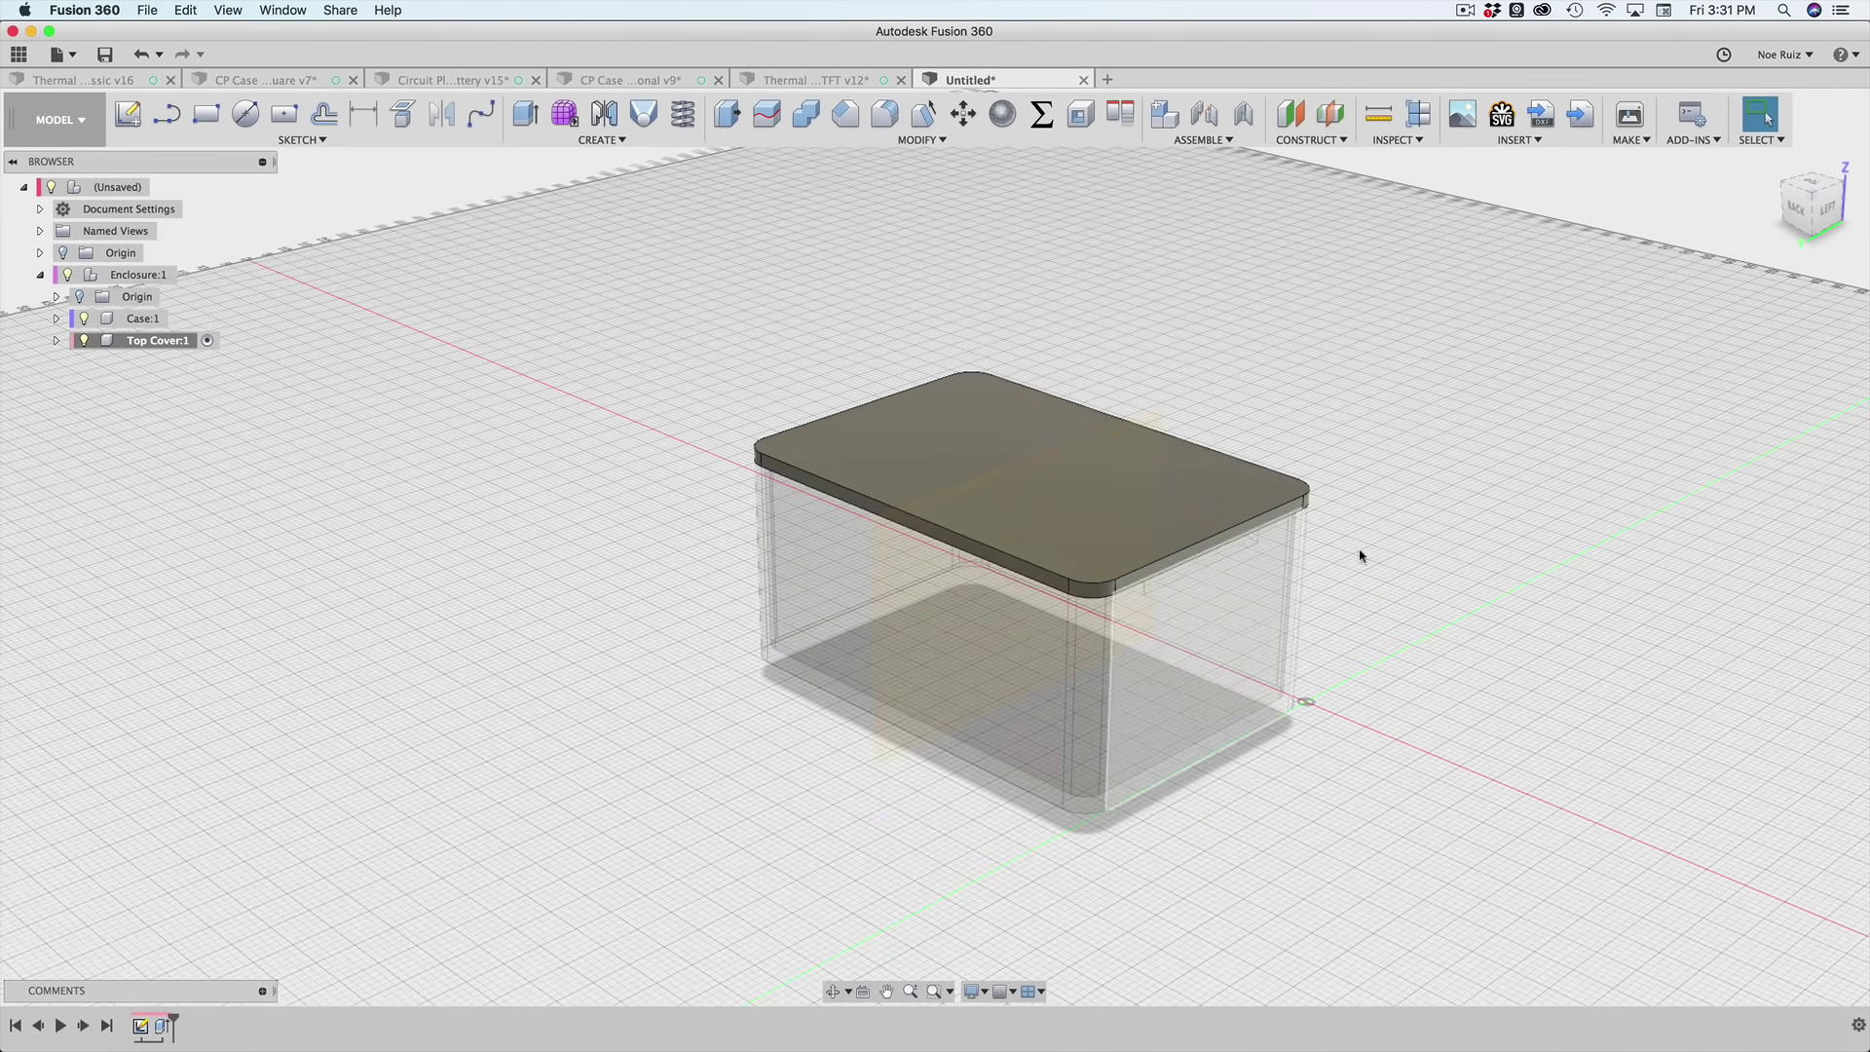
pyautogui.keyDown('shift'); pyautogui.moveTo(1262, 310); pyautogui.dragTo(1119, 418, button='middle'); pyautogui.keyUp('shift')
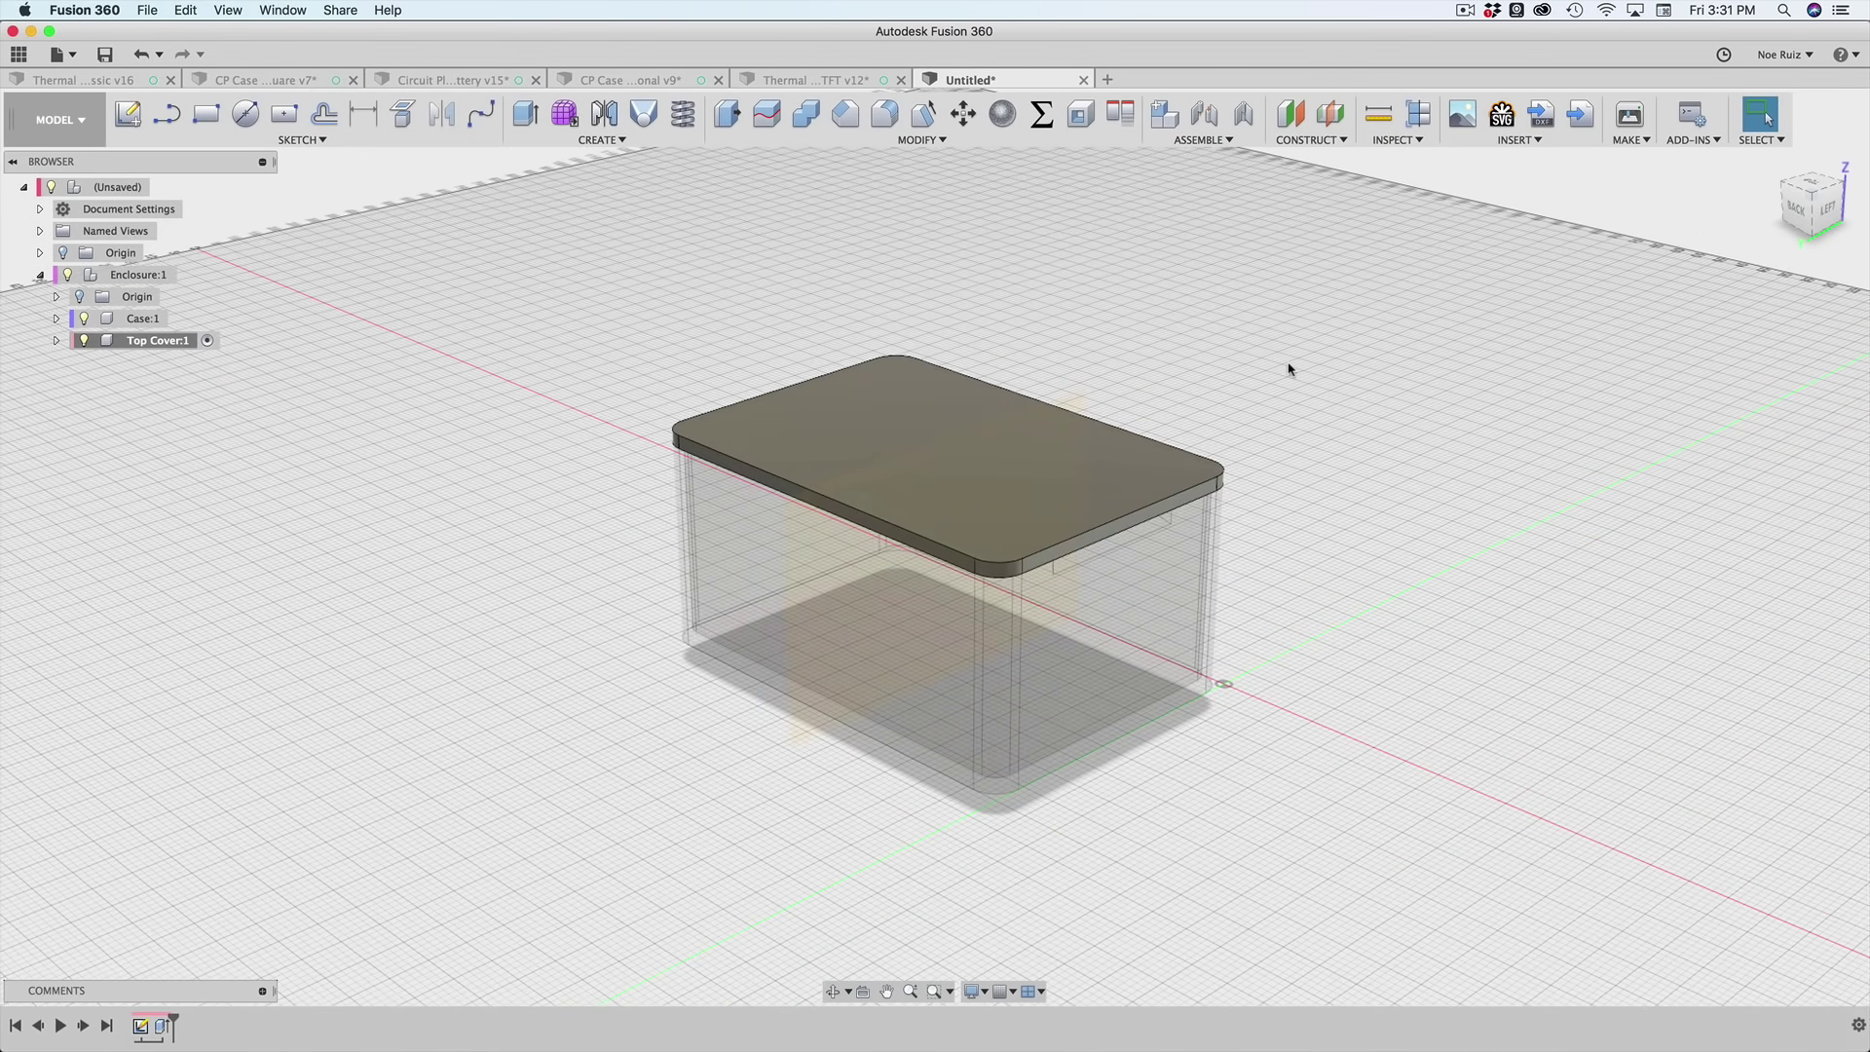
pyautogui.moveTo(1285, 367)
pyautogui.keyDown('shift'); pyautogui.mouseDown(button='middle')
pyautogui.moveTo(1244, 305)
pyautogui.moveTo(1307, 373)
pyautogui.moveTo(1240, 313)
pyautogui.moveTo(1236, 341)
pyautogui.moveTo(1277, 334)
pyautogui.moveTo(1262, 356)
pyautogui.mouseUp(button='middle'); pyautogui.keyUp('shift')
pyautogui.keyDown('shift'); pyautogui.moveTo(910, 615); pyautogui.dragTo(1300, 414, button='middle'); pyautogui.keyUp('shift')
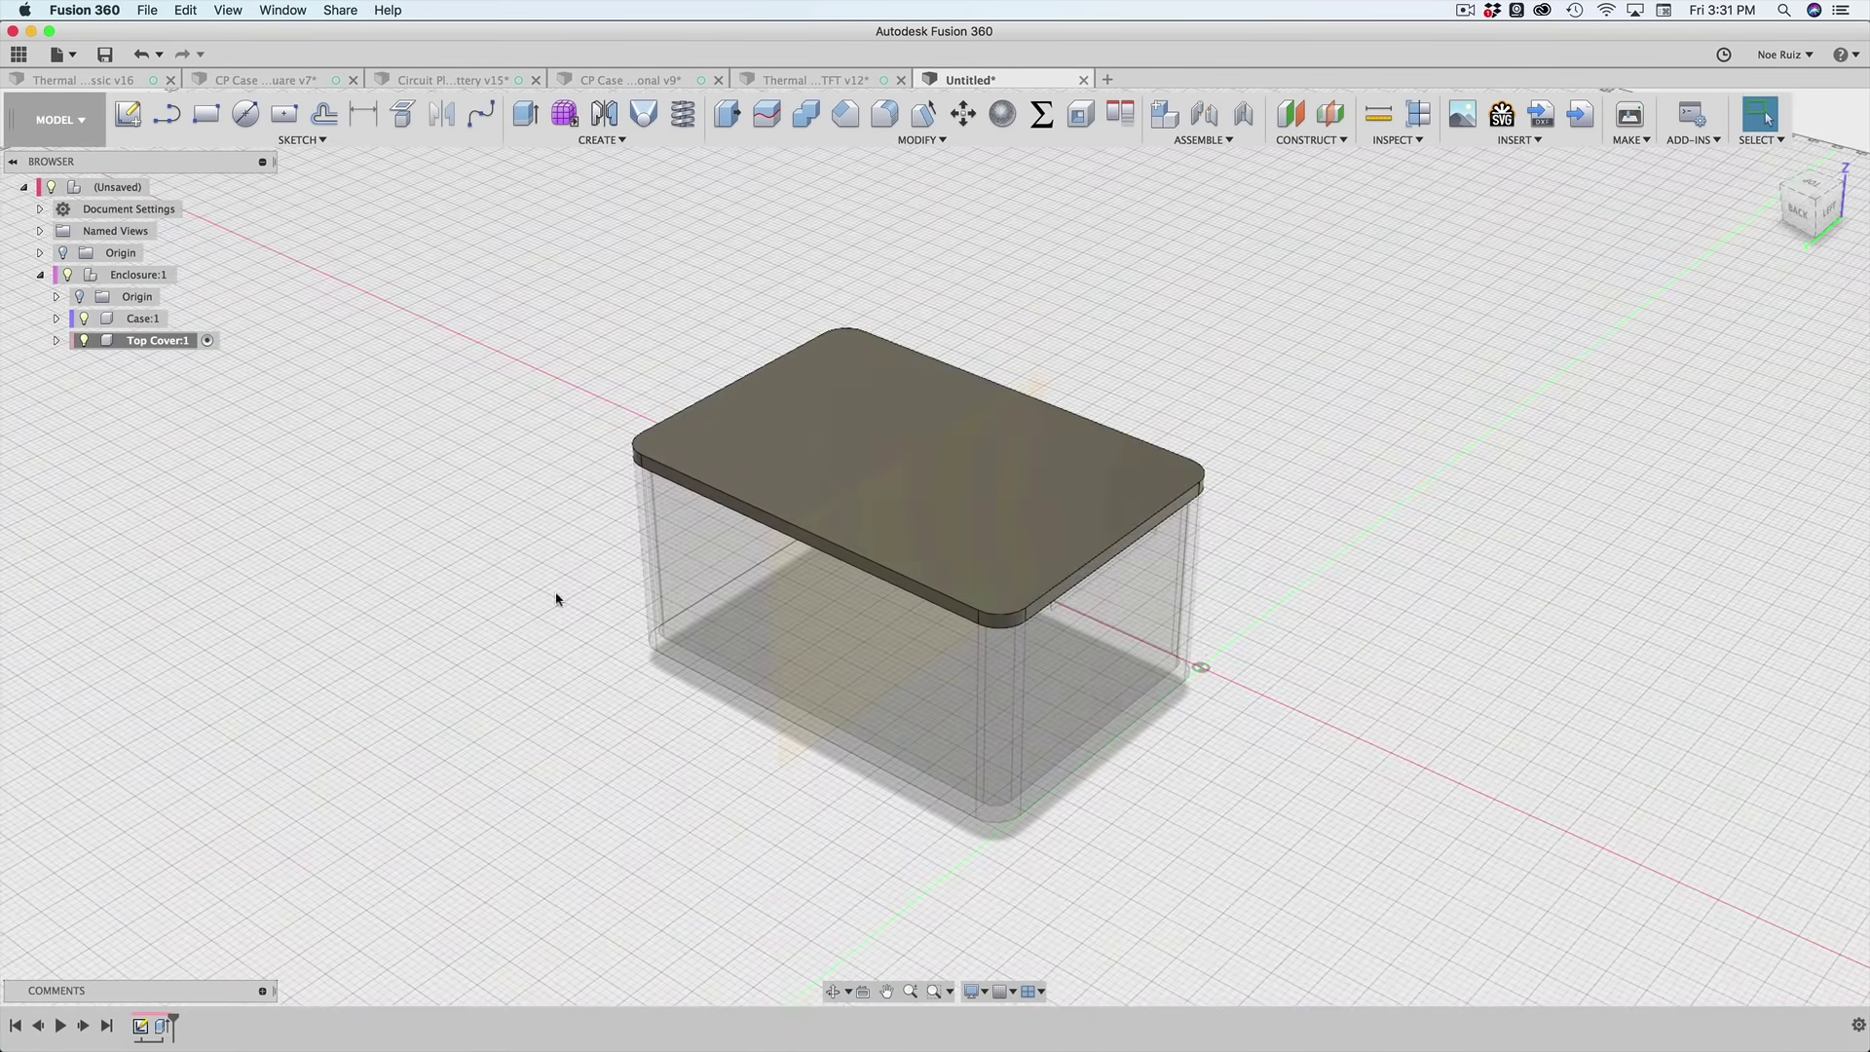
pyautogui.moveTo(556, 598)
pyautogui.keyDown('shift'); pyautogui.mouseDown(button='middle')
pyautogui.moveTo(538, 284)
pyautogui.moveTo(480, 267)
pyautogui.moveTo(588, 612)
pyautogui.mouseUp(button='middle'); pyautogui.keyUp('shift')
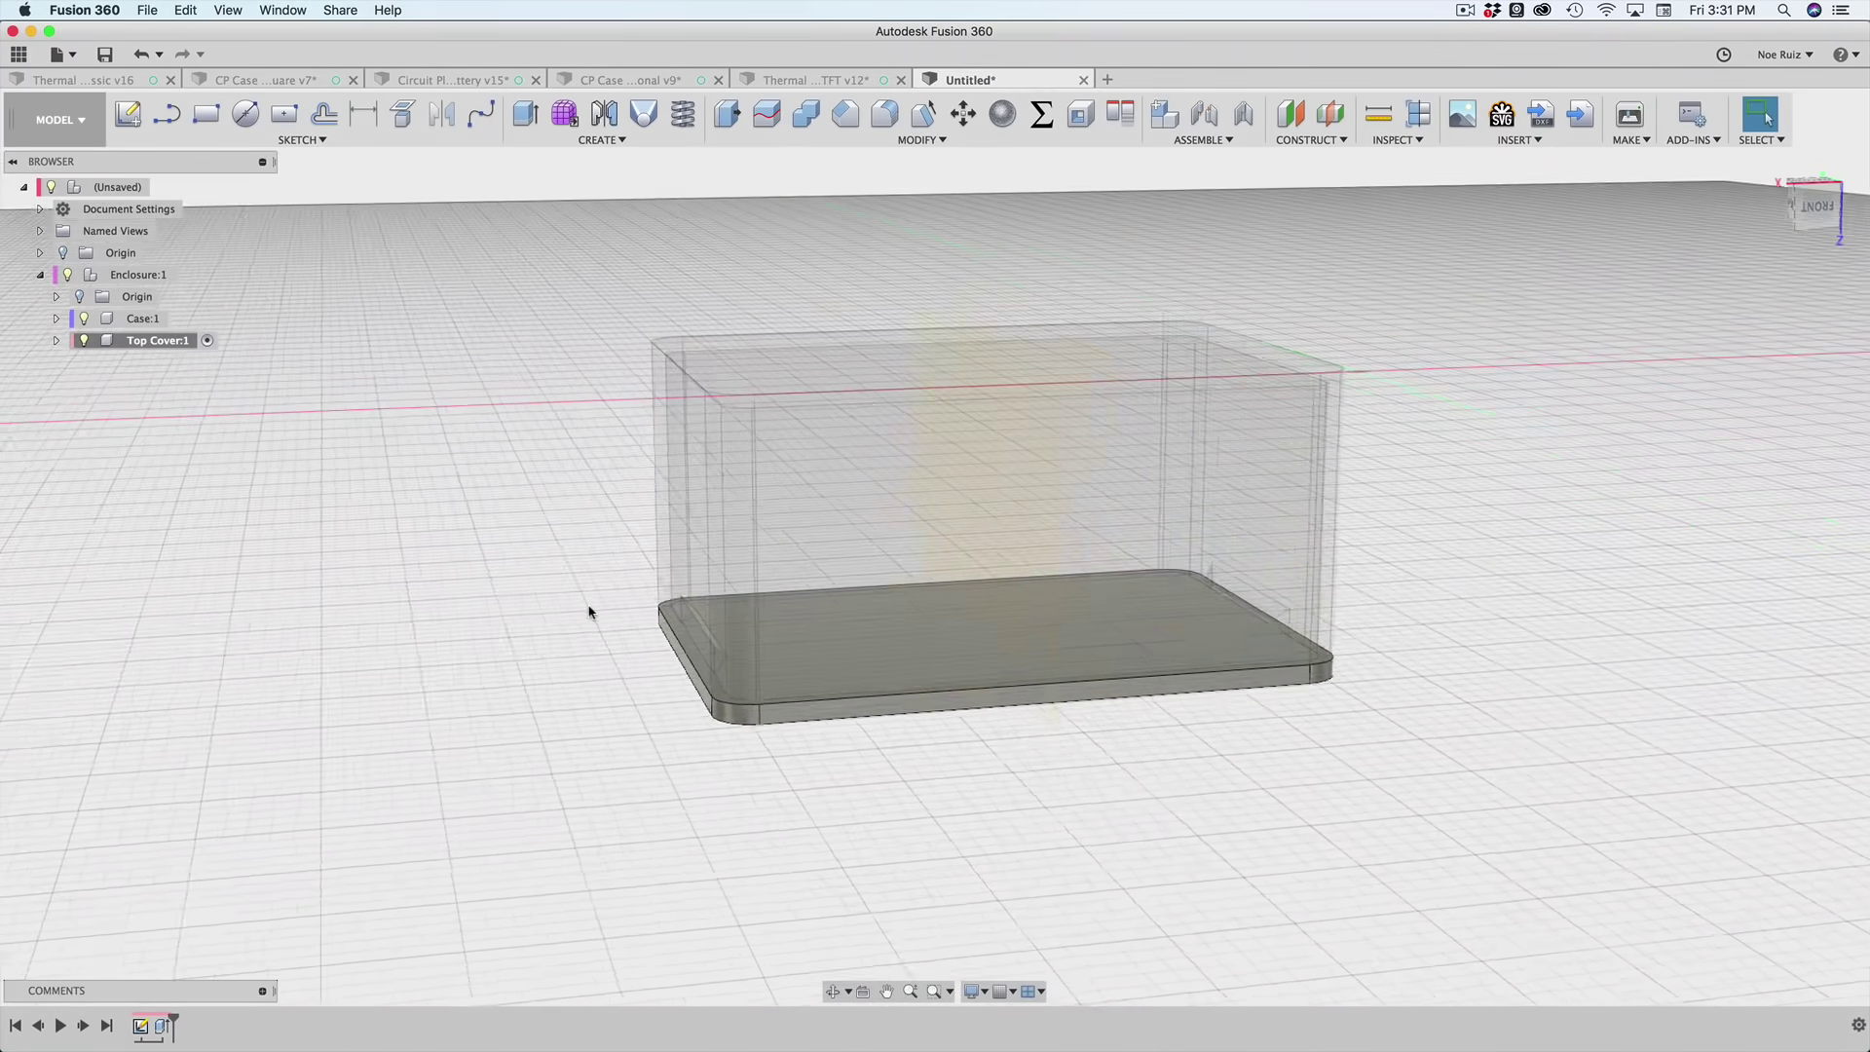
pyautogui.scroll(6, 589, 611)
pyautogui.scroll(-5, 754, 647)
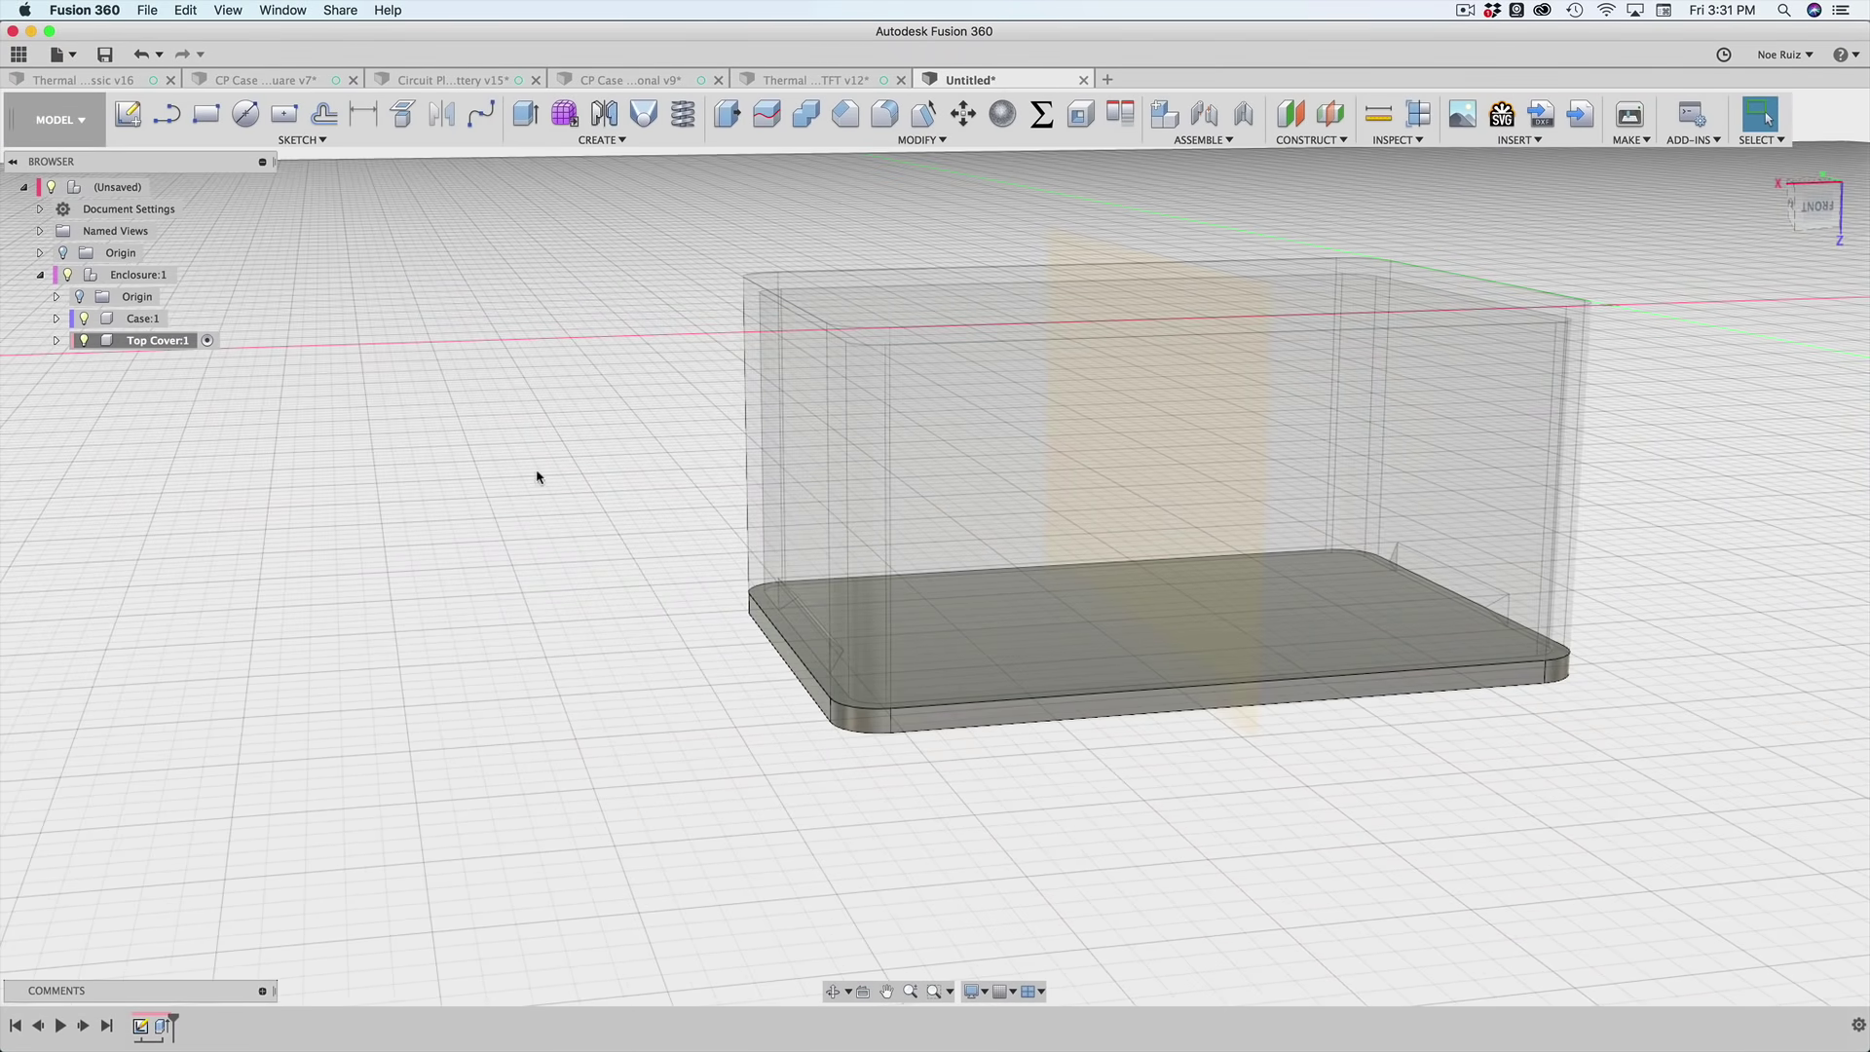
# - Hide the Case component and start a new sketch on the underside face of the top cover
pyautogui.click(84, 318)
pyautogui.keyDown('shift'); pyautogui.moveTo(438, 547); pyautogui.dragTo(560, 612, button='middle'); pyautogui.keyUp('shift')
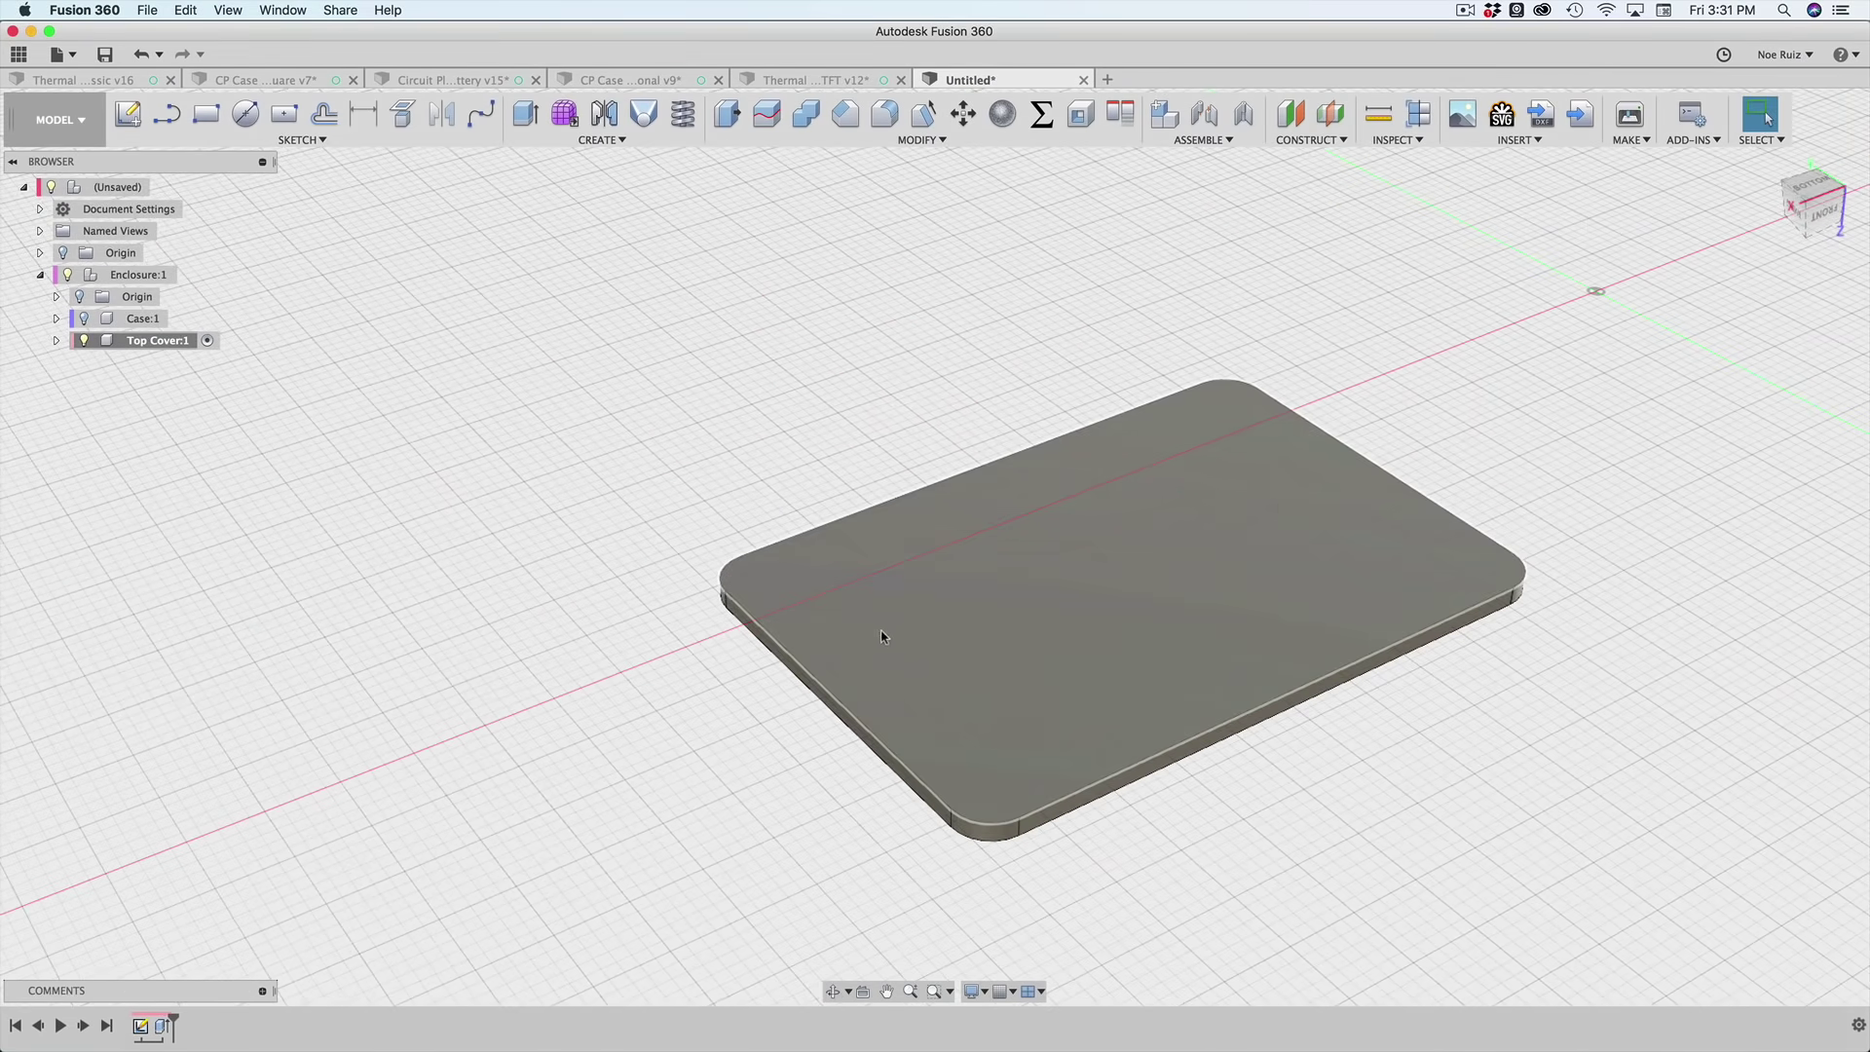
pyautogui.click(997, 663)
pyautogui.keyDown('shift'); pyautogui.moveTo(827, 814); pyautogui.dragTo(857, 730, button='middle'); pyautogui.keyUp('shift')
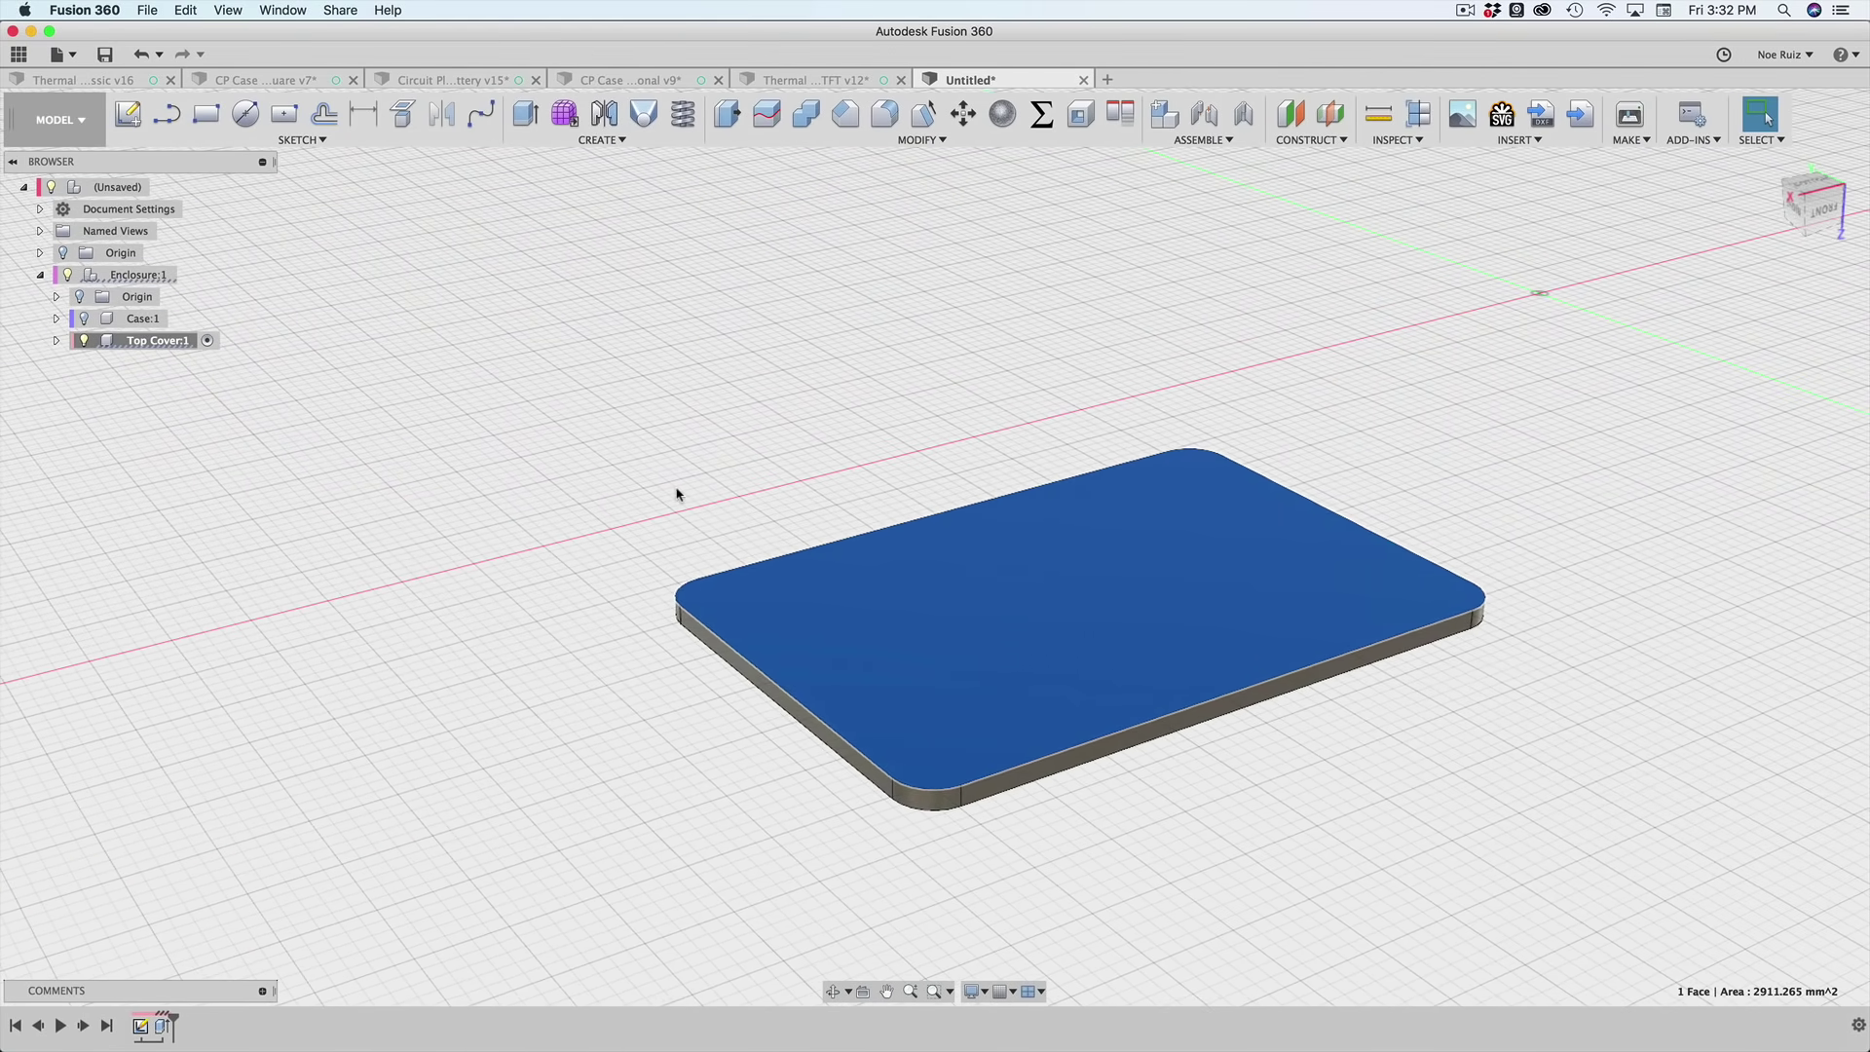
pyautogui.scroll(-2, 682, 499)
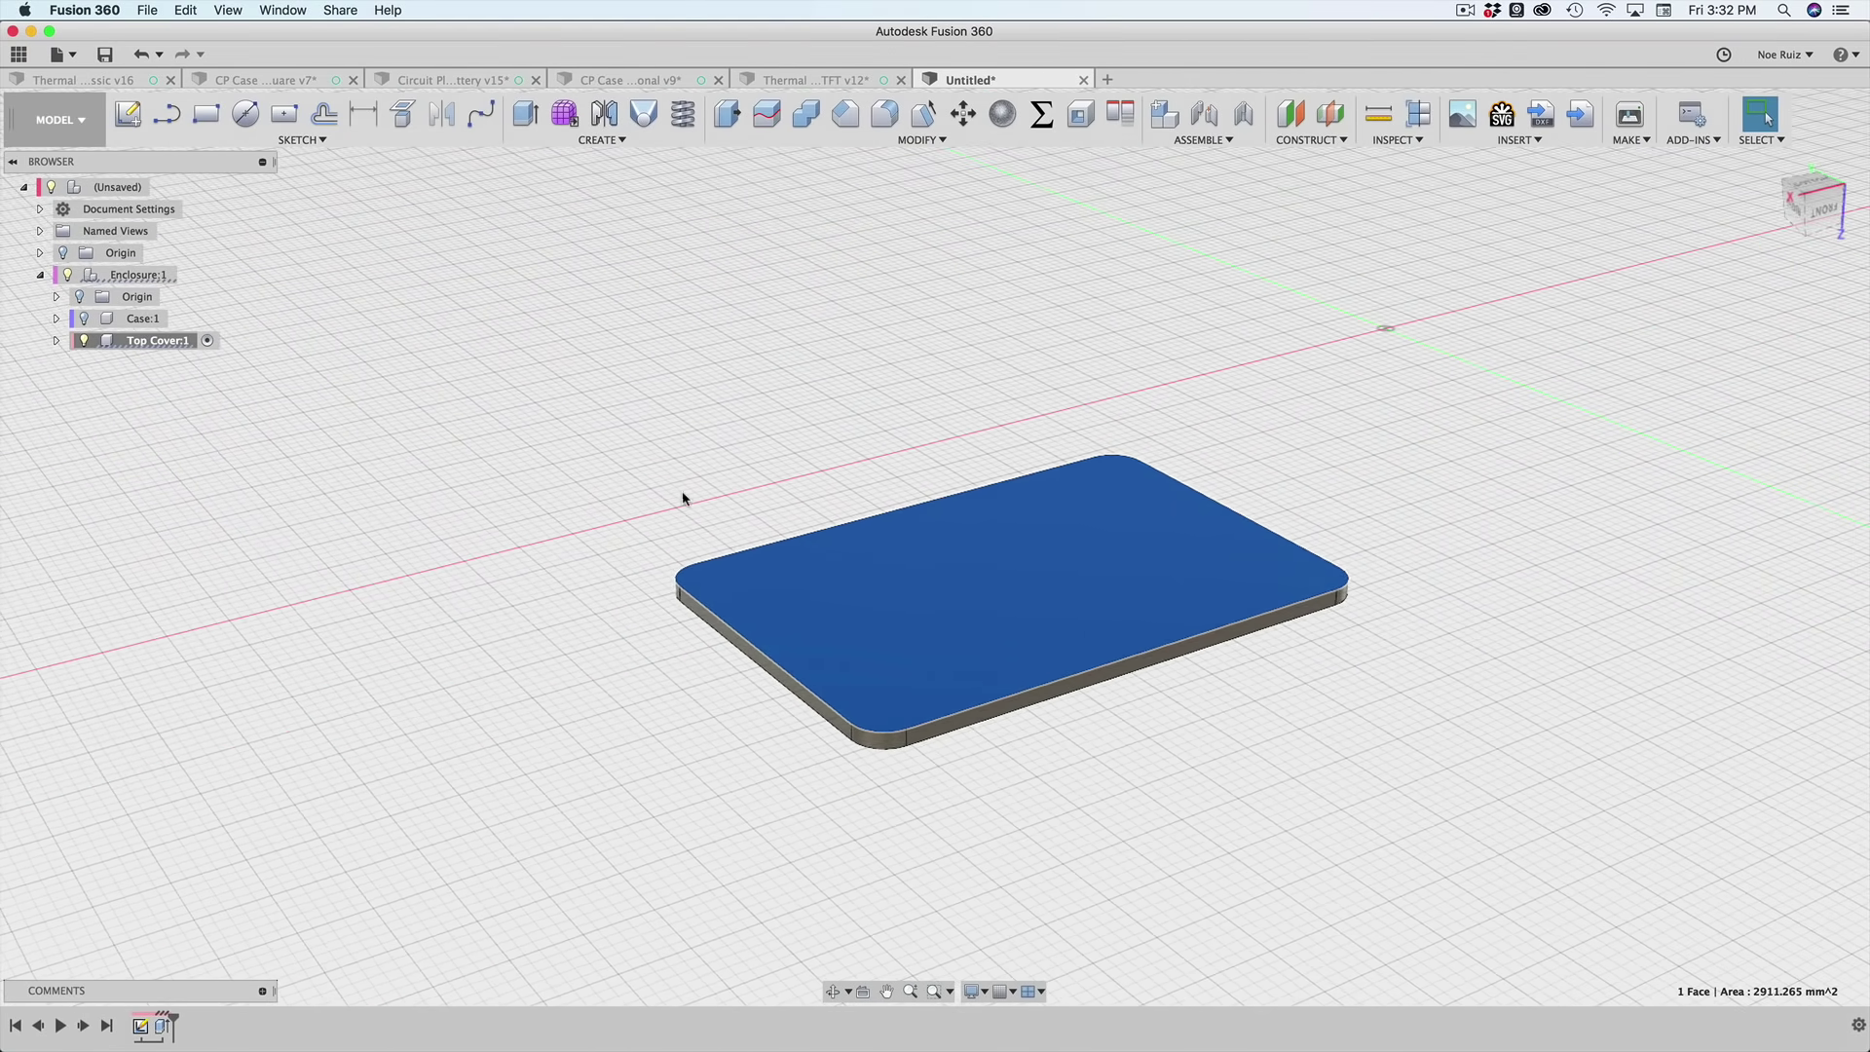
pyautogui.click(128, 115)
pyautogui.moveTo(1365, 813)
pyautogui.keyDown('shift'); pyautogui.mouseDown(button='middle')
pyautogui.moveTo(1365, 769)
pyautogui.moveTo(1361, 789)
pyautogui.mouseUp(button='middle'); pyautogui.keyUp('shift')
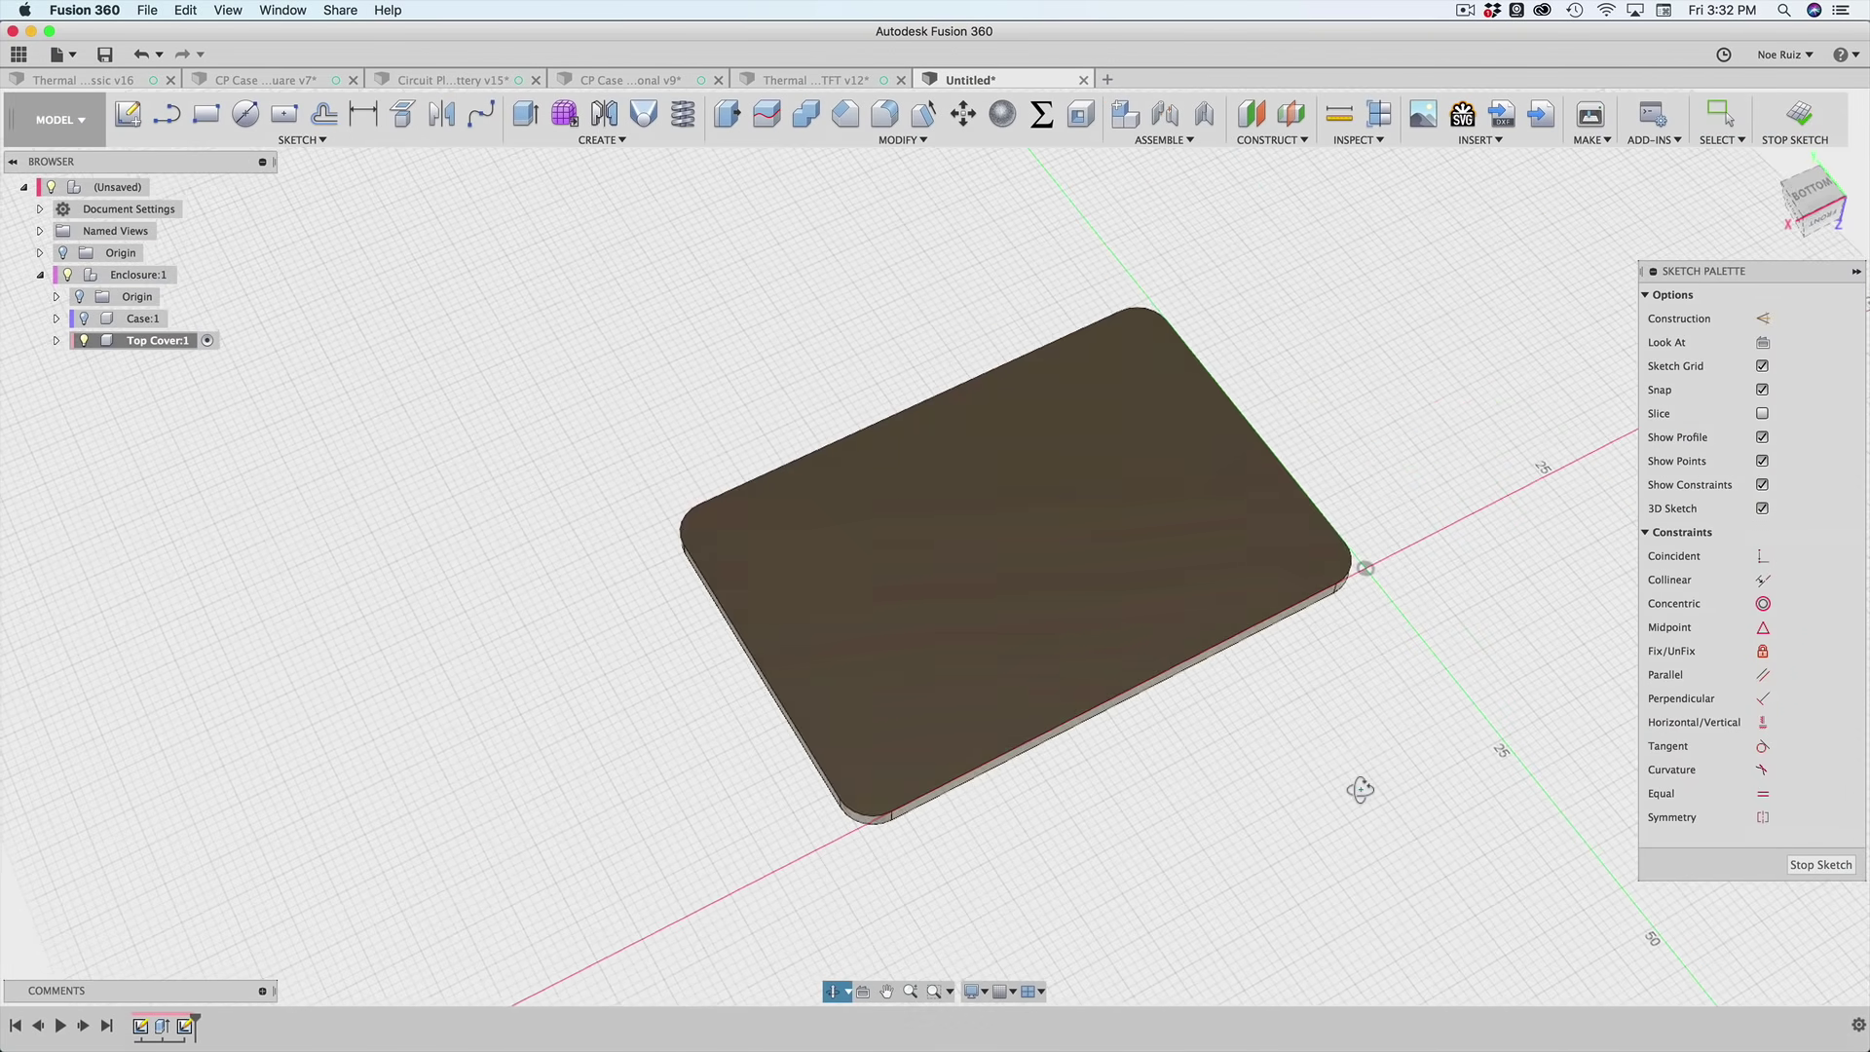
pyautogui.scroll(5, 1415, 531)
pyautogui.scroll(1, 1415, 557)
pyautogui.scroll(-5, 1060, 567)
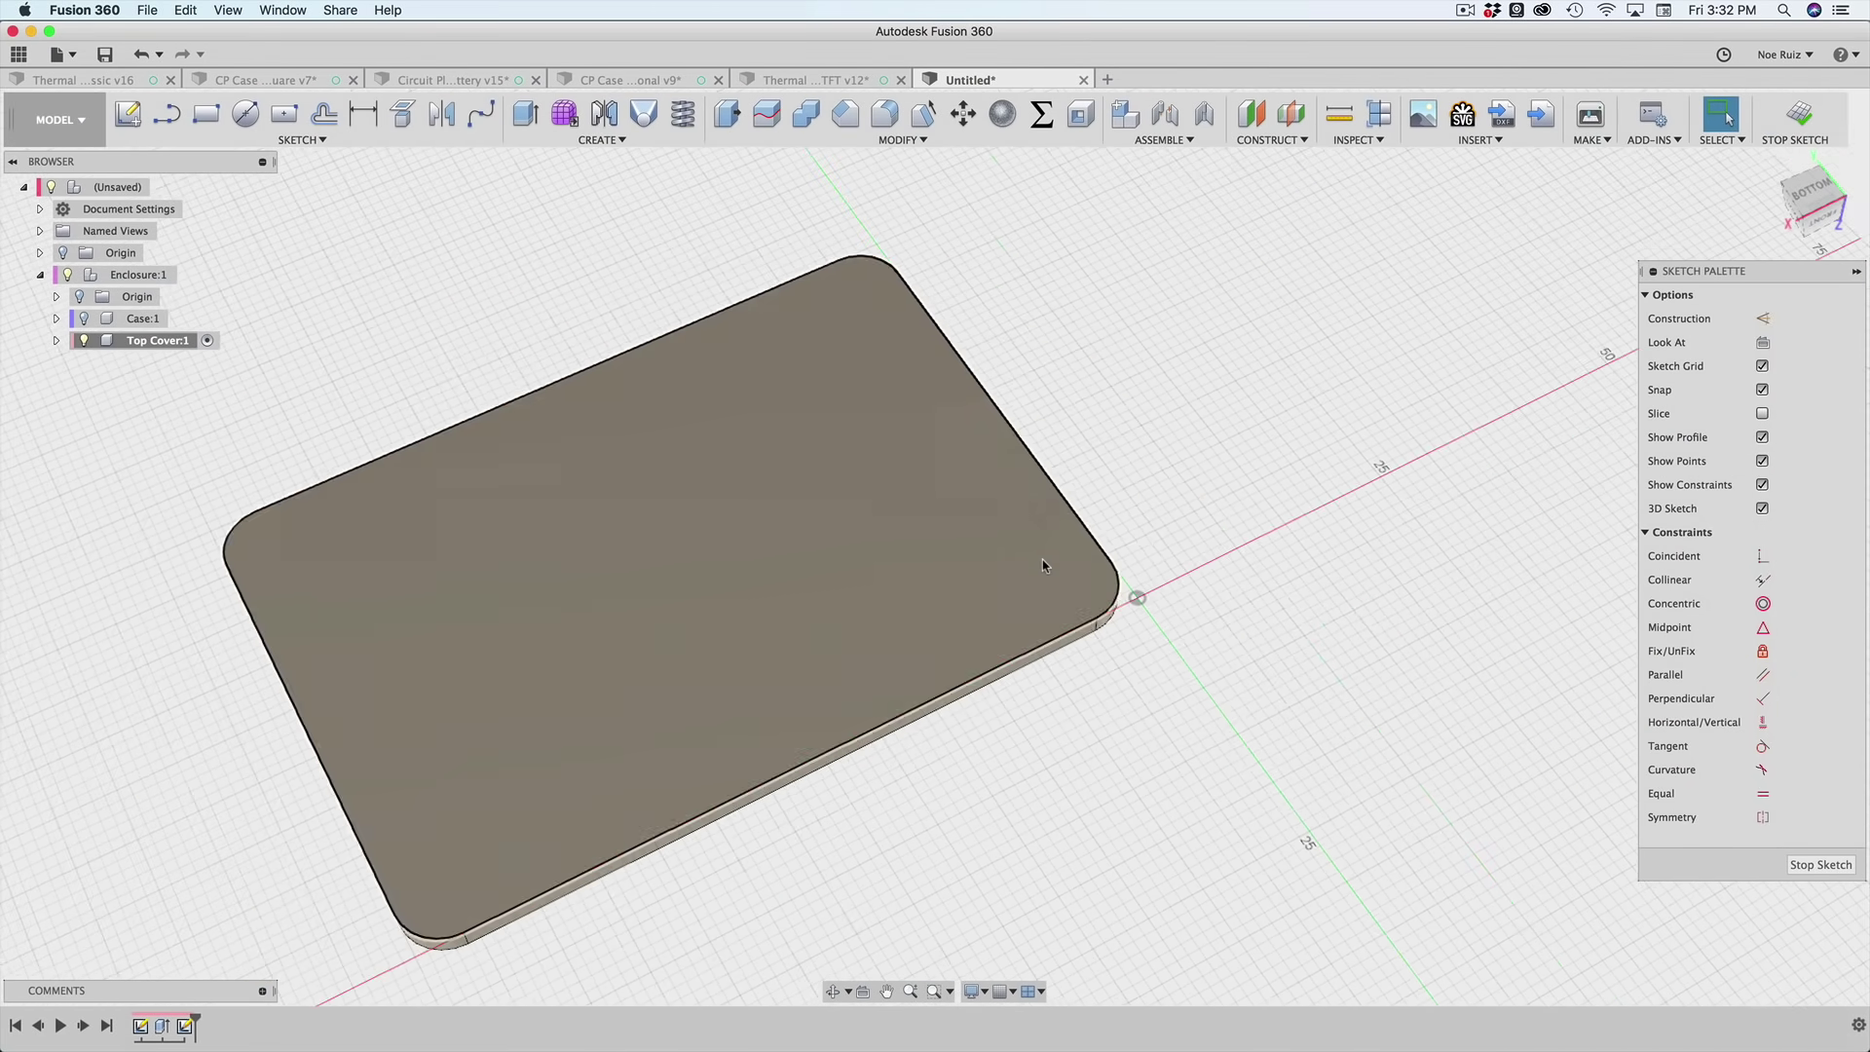
pyautogui.moveTo(1167, 385); pyautogui.dragTo(1340, 376, button='middle')
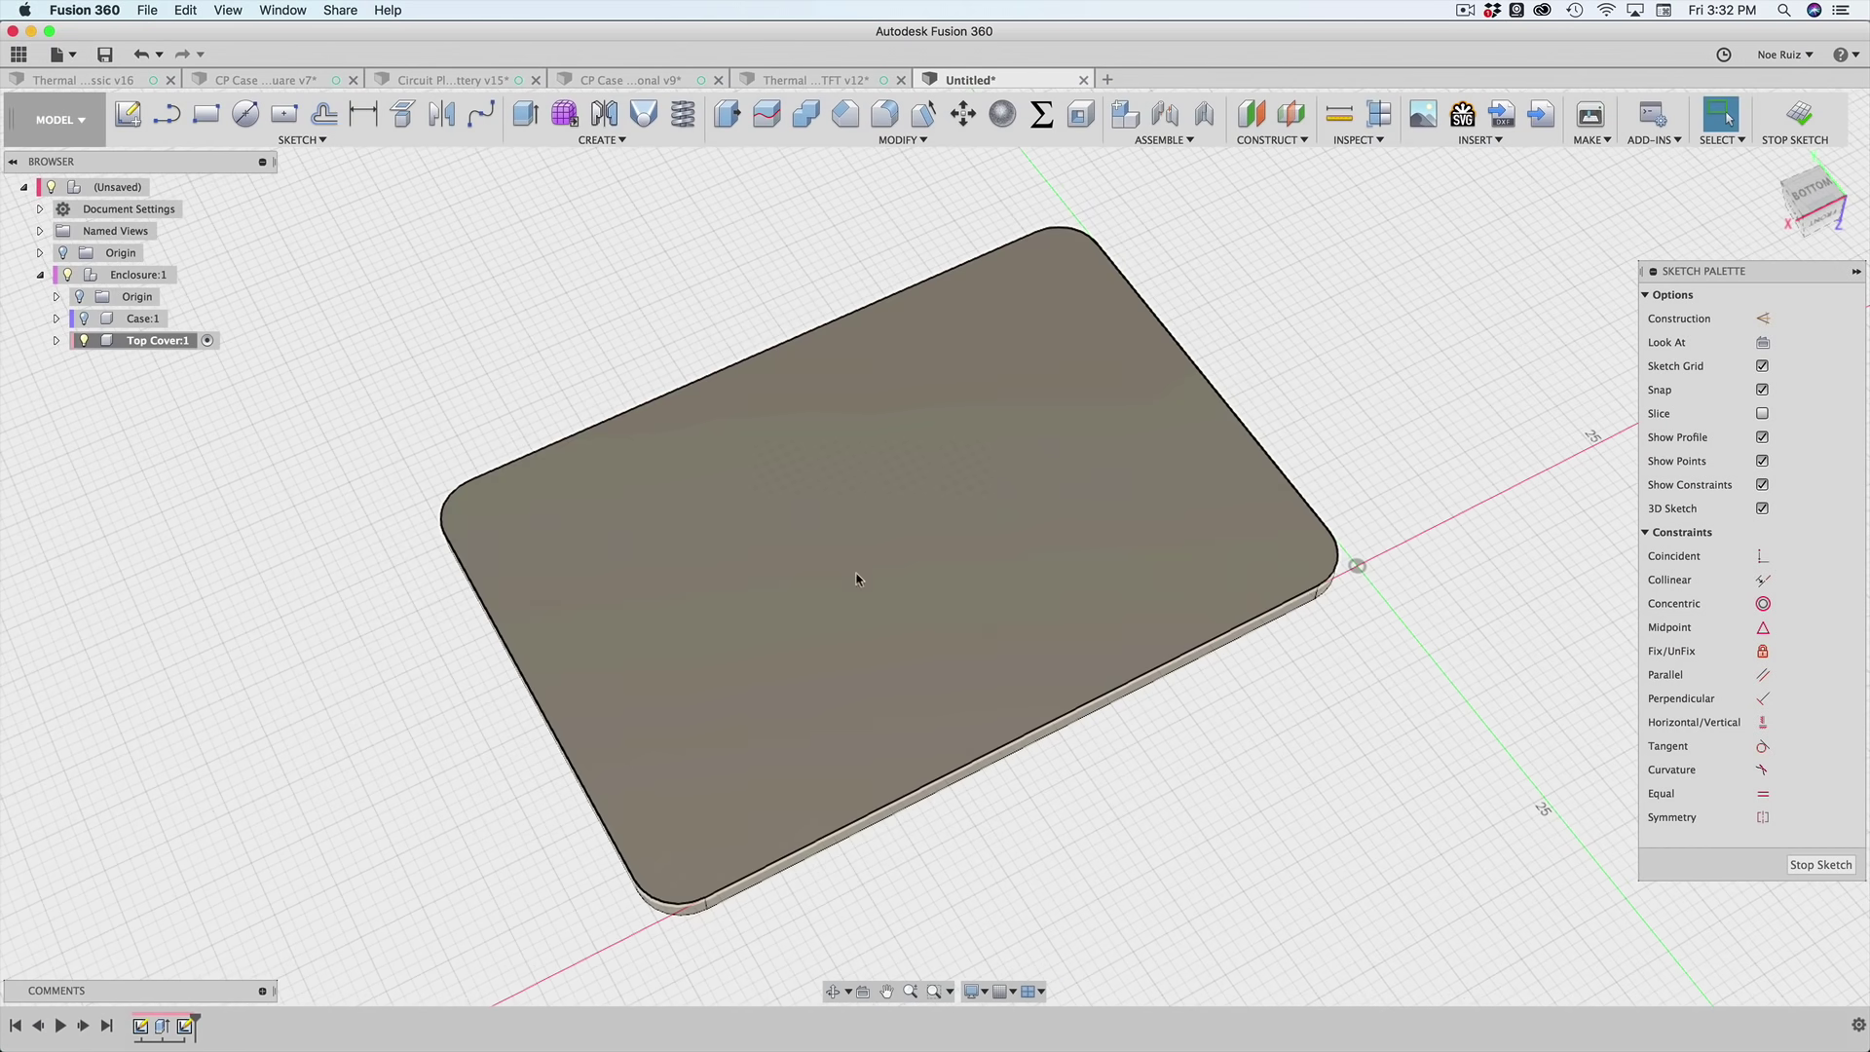
pyautogui.scroll(4, 1317, 538)
pyautogui.scroll(-4, 1337, 517)
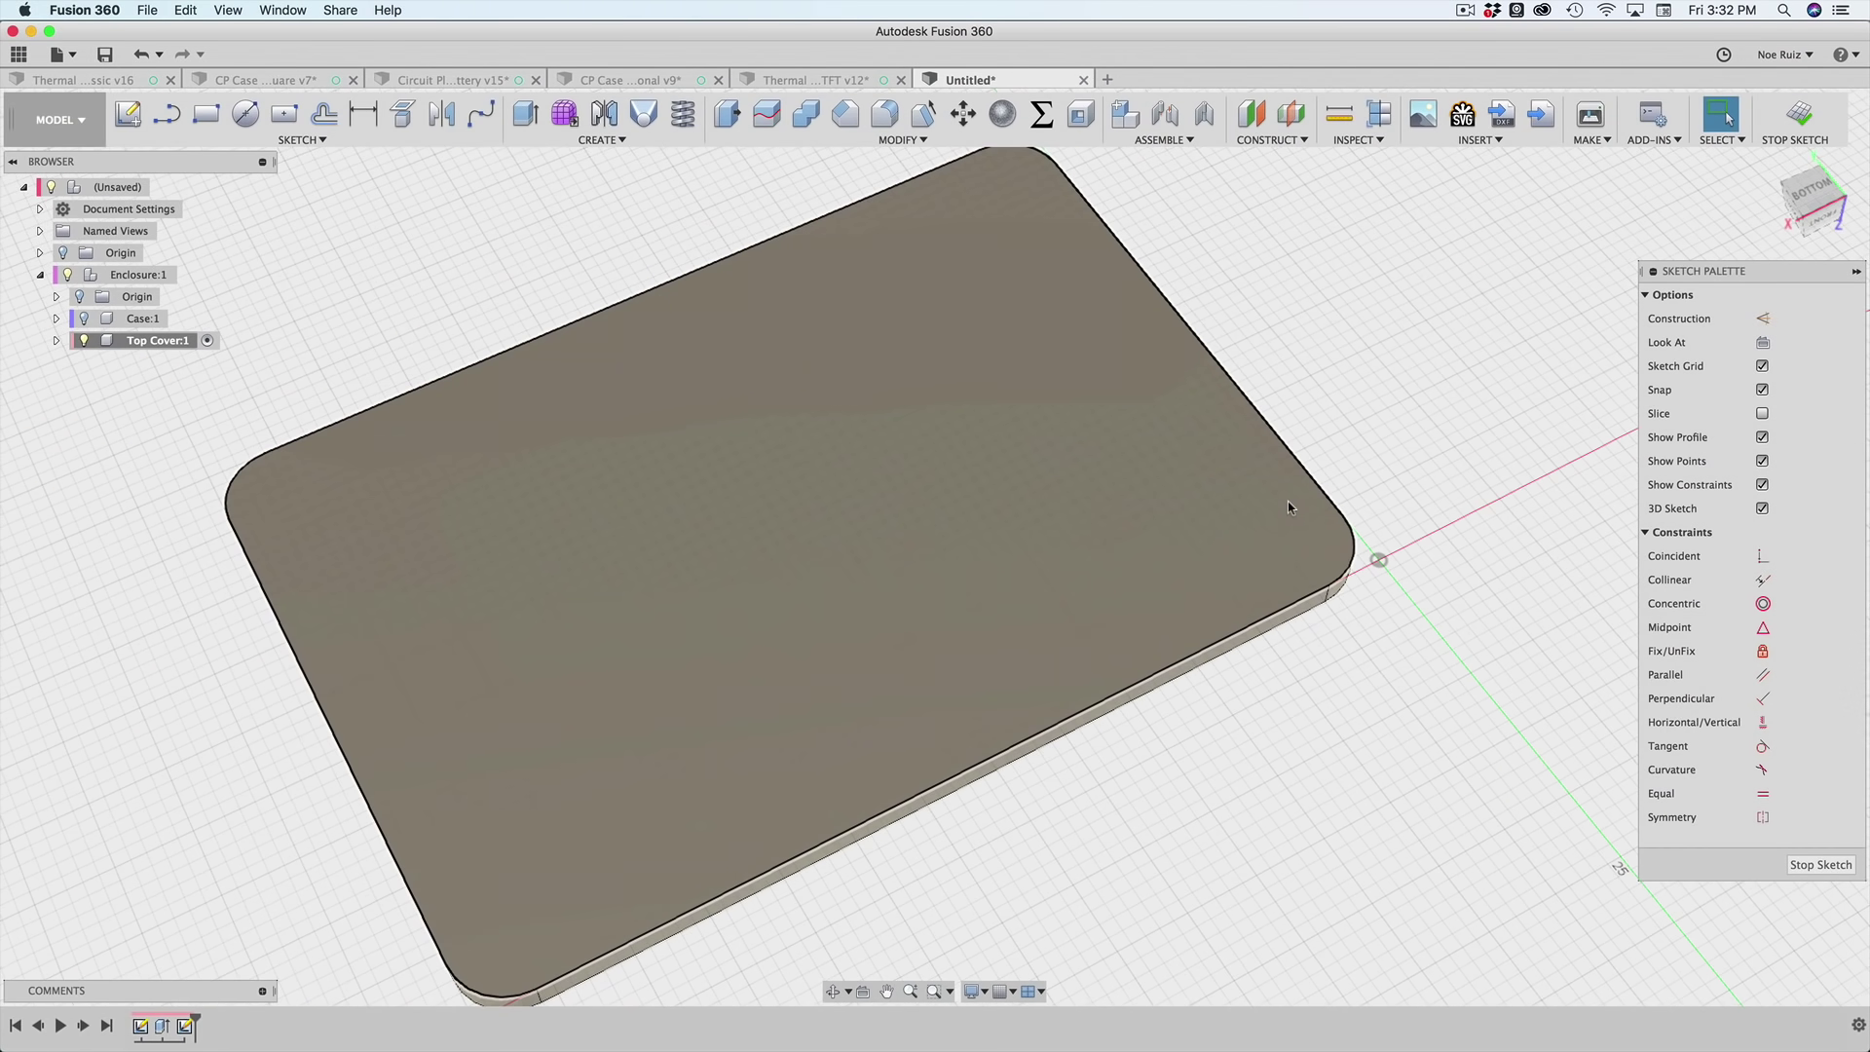
# - Offset the chained outline of the cover's underside inward by about 1.92 mm
pyautogui.scroll(4, 1326, 487)
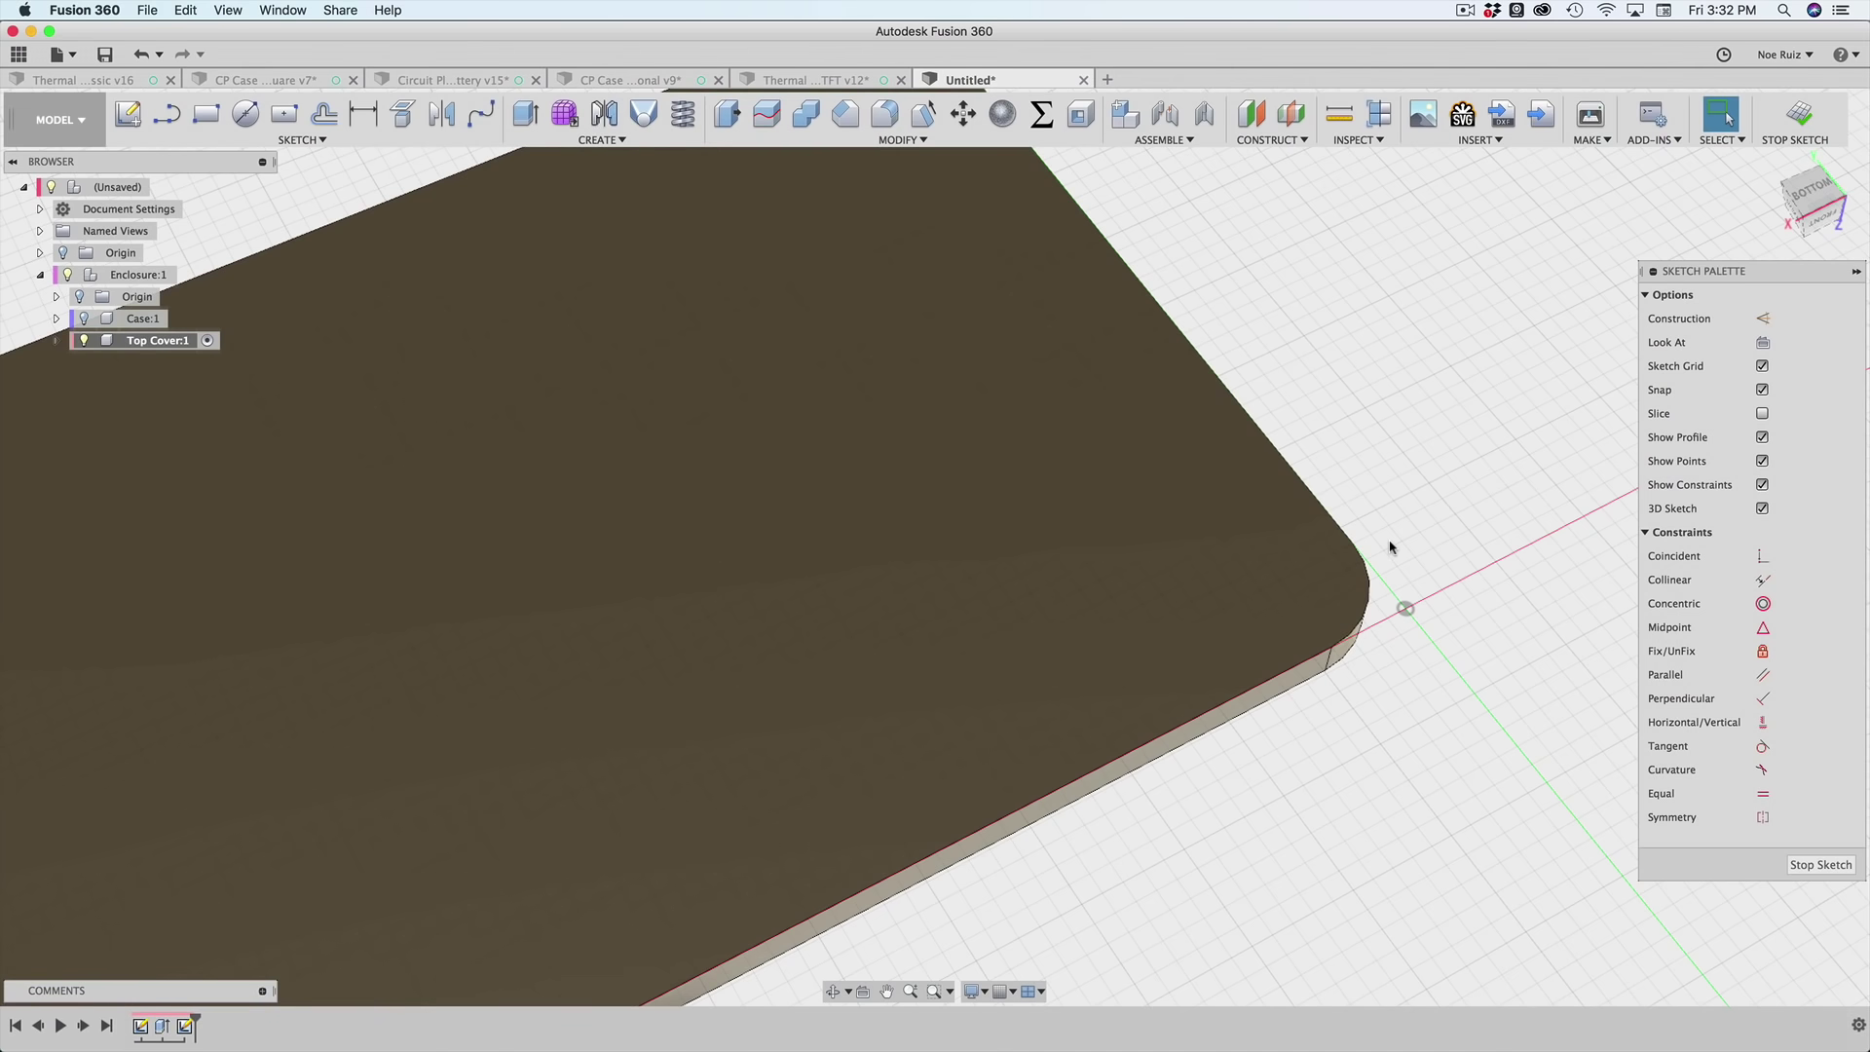
pyautogui.scroll(2, 1365, 511)
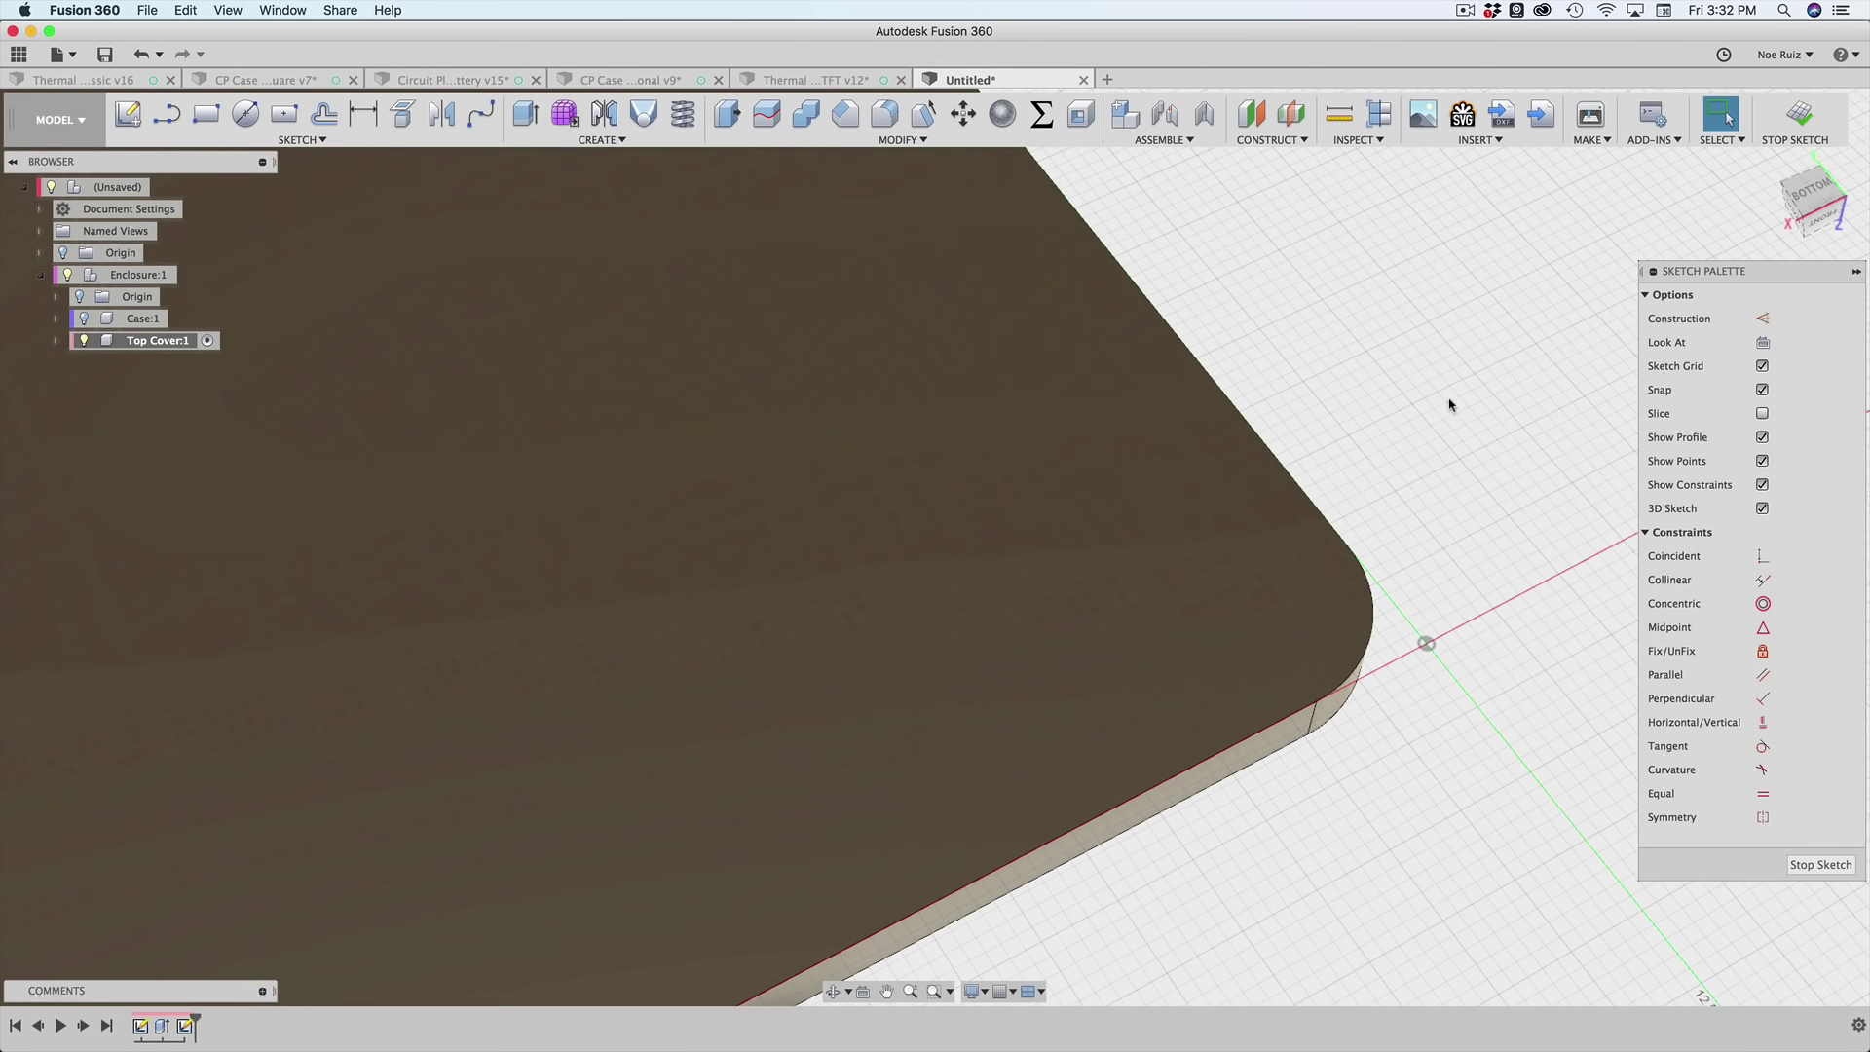
pyautogui.moveTo(1449, 405); pyautogui.dragTo(1306, 425, button='middle')
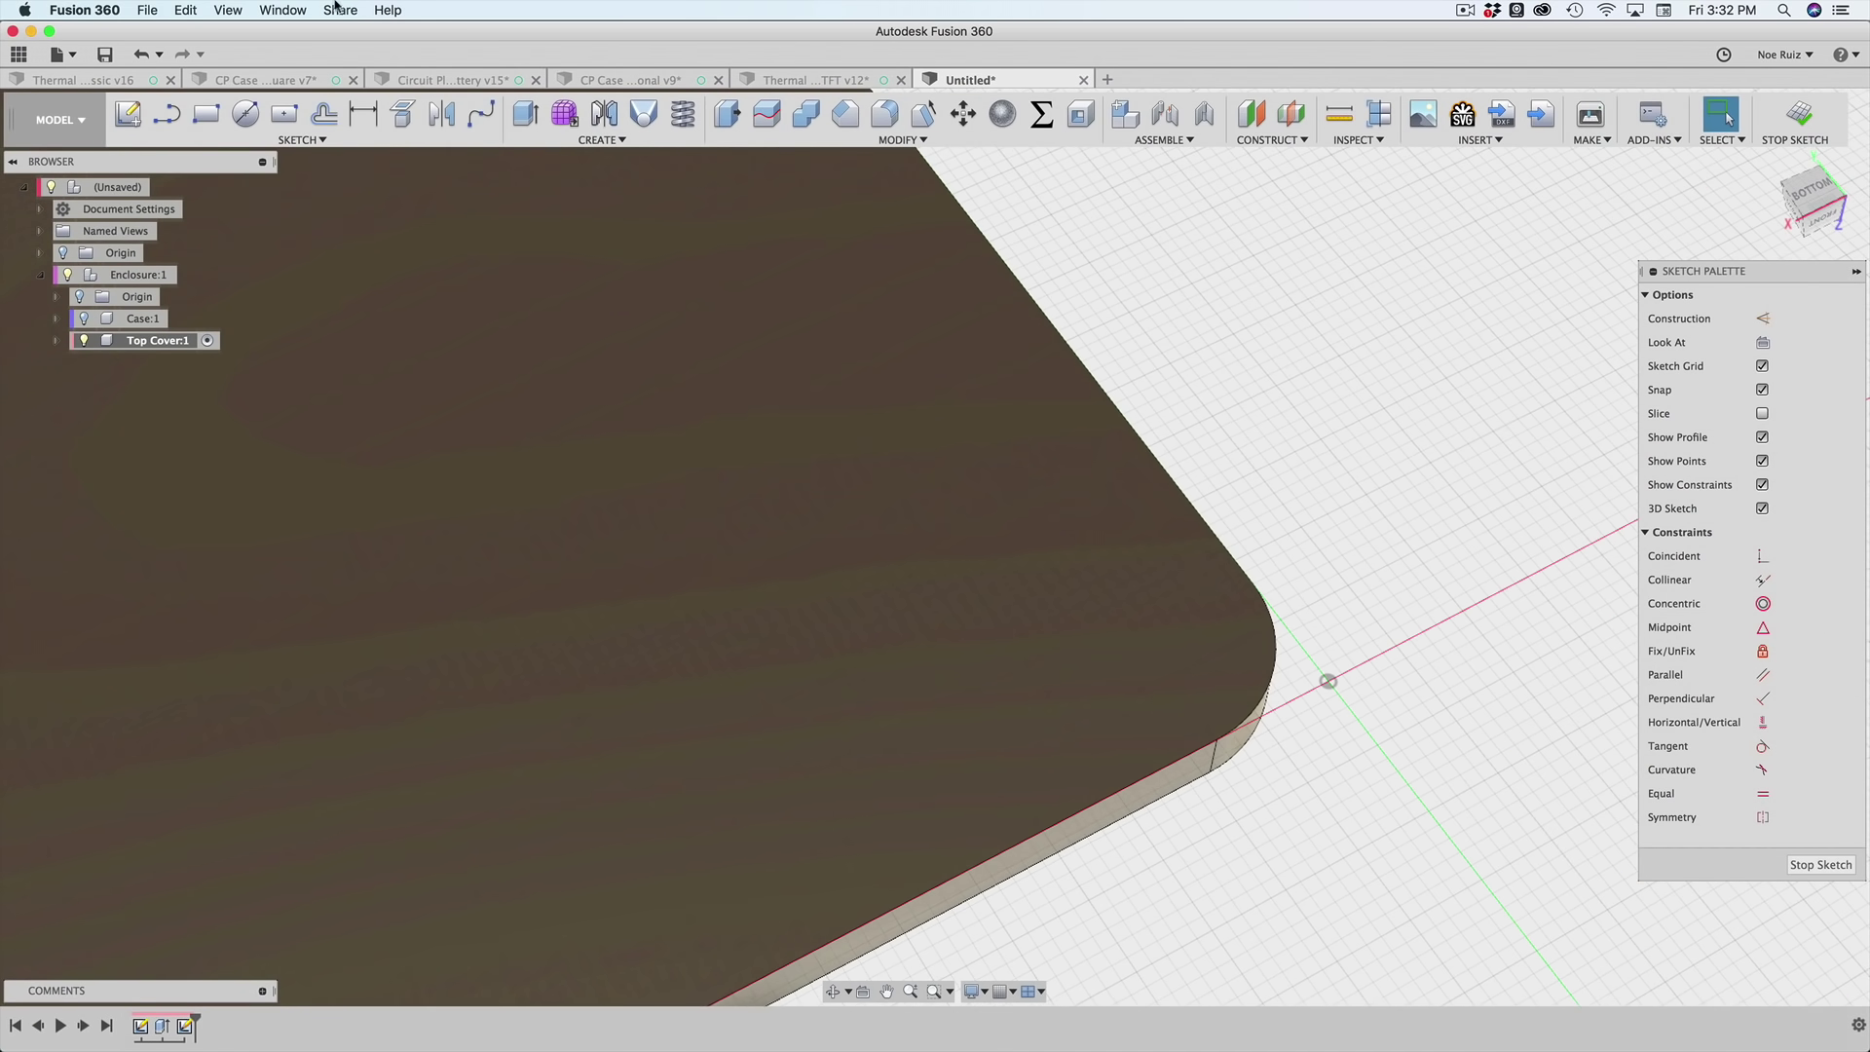
pyautogui.click(310, 140)
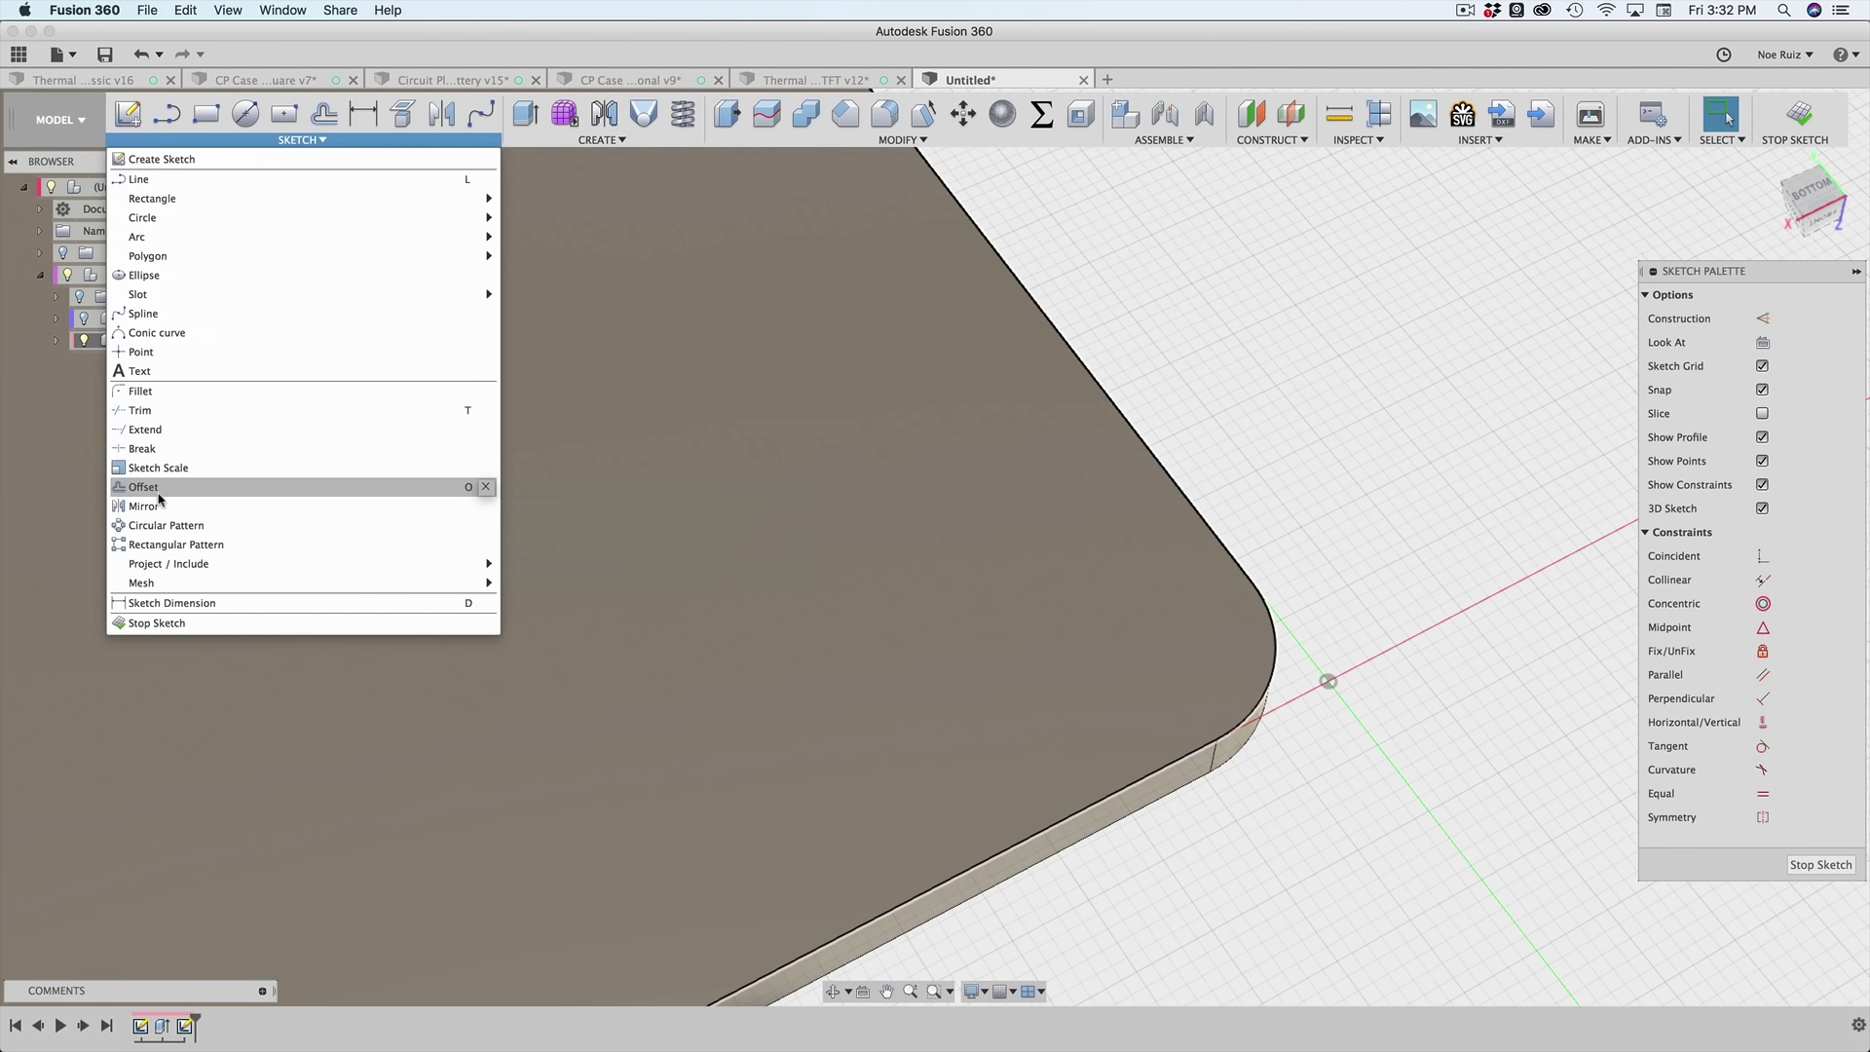
pyautogui.click(386, 487)
pyautogui.scroll(-2, 1290, 516)
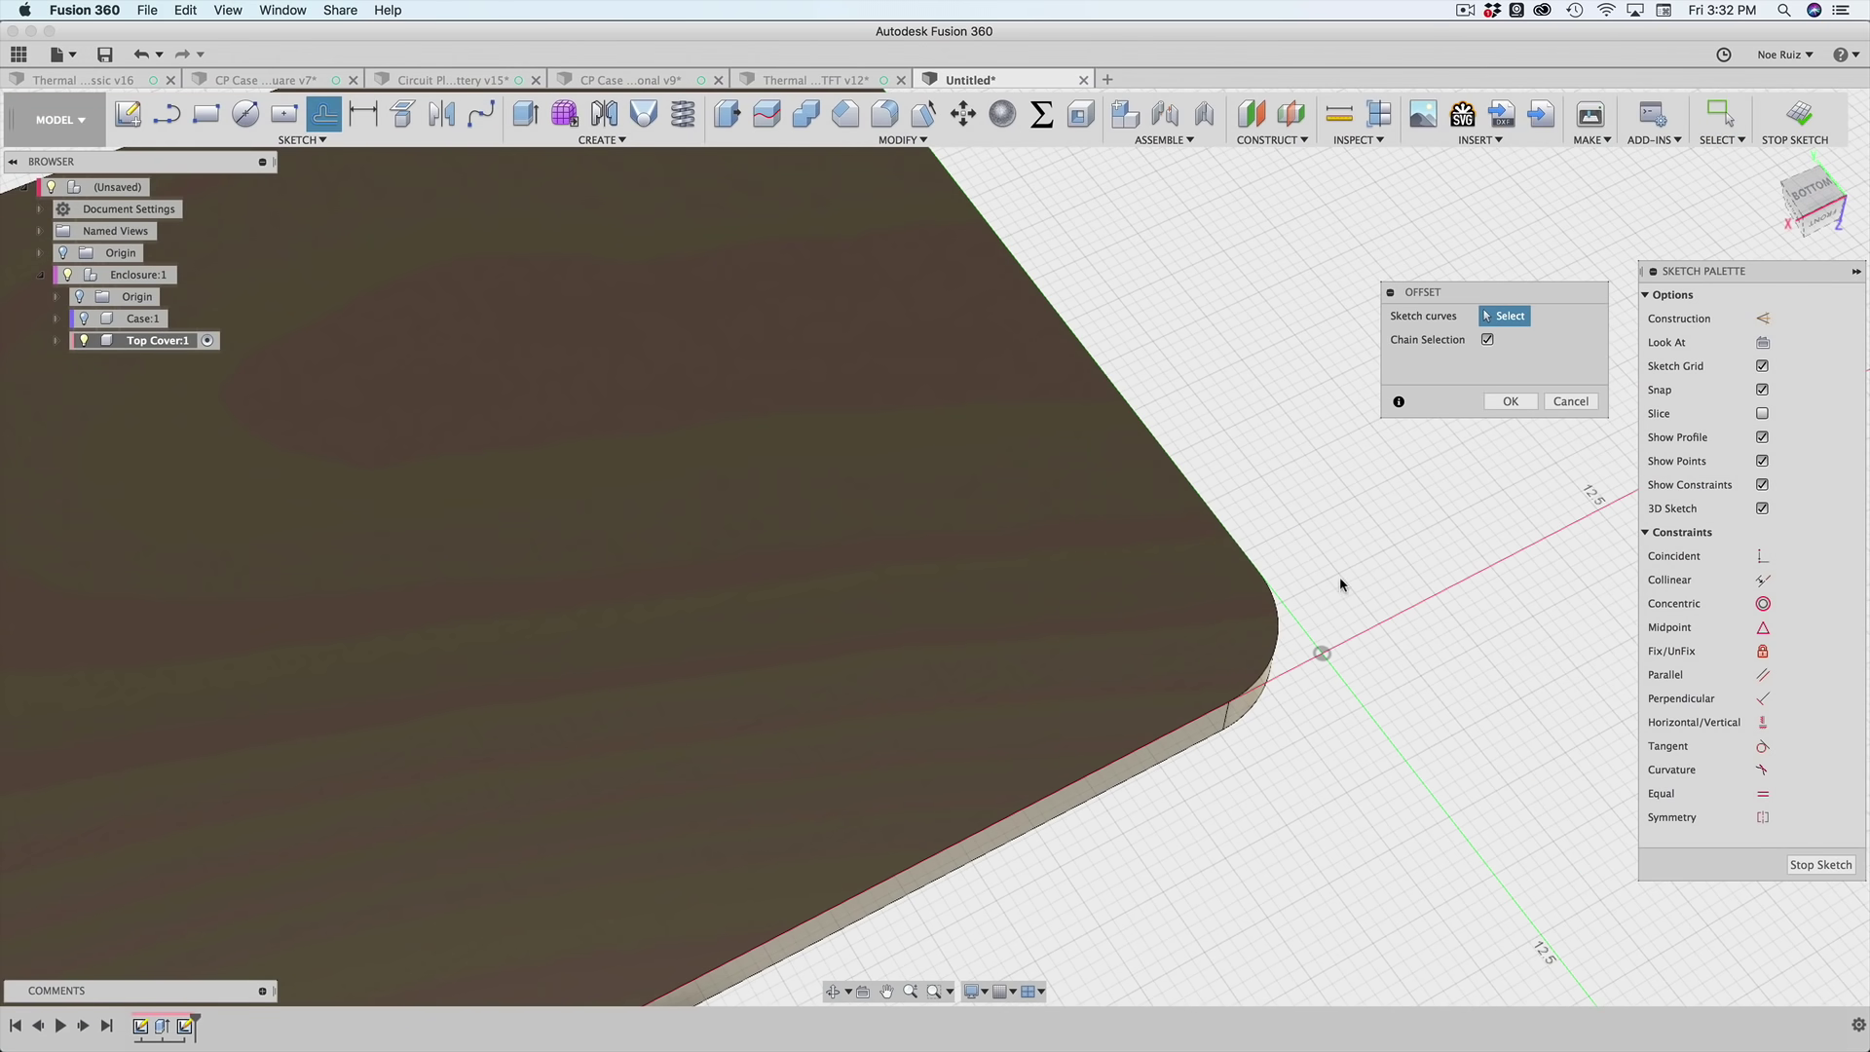
pyautogui.keyDown('shift'); pyautogui.moveTo(1341, 578); pyautogui.dragTo(1335, 514, button='middle'); pyautogui.keyUp('shift')
pyautogui.scroll(5, 1319, 752)
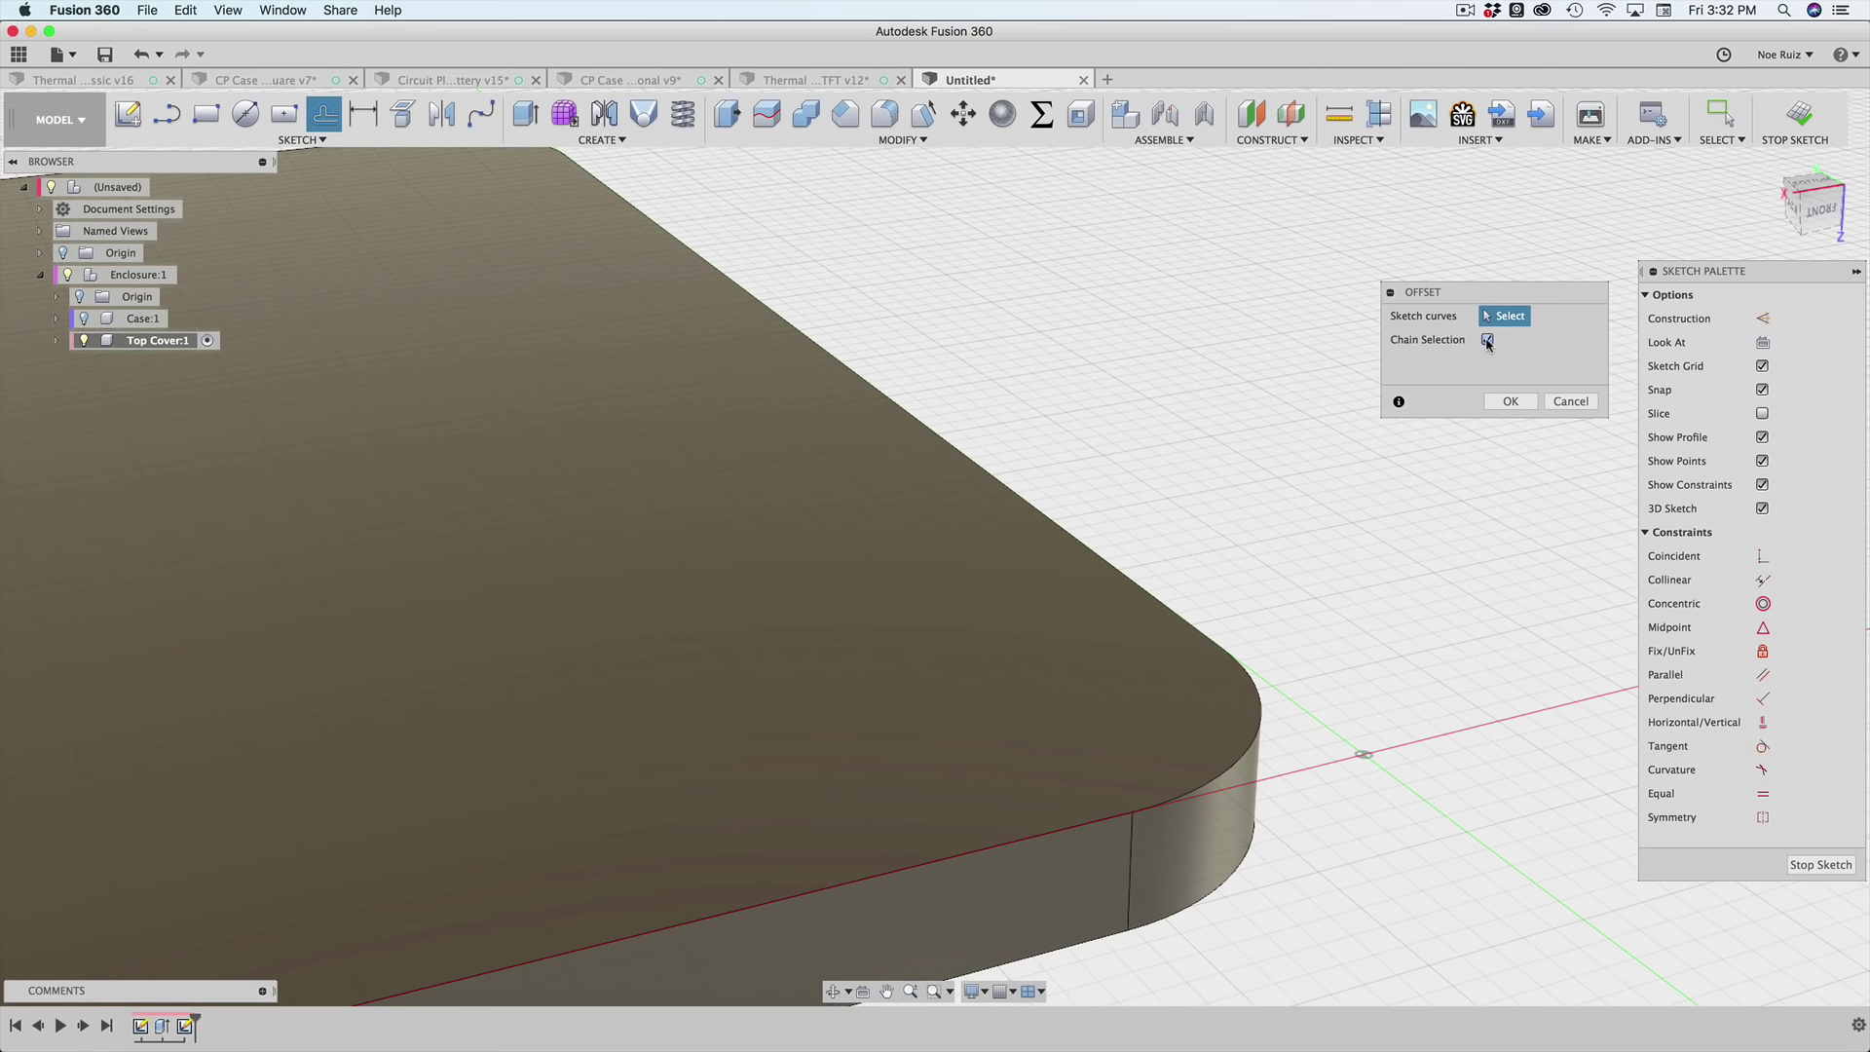
pyautogui.click(1213, 789)
pyautogui.scroll(-3, 1240, 755)
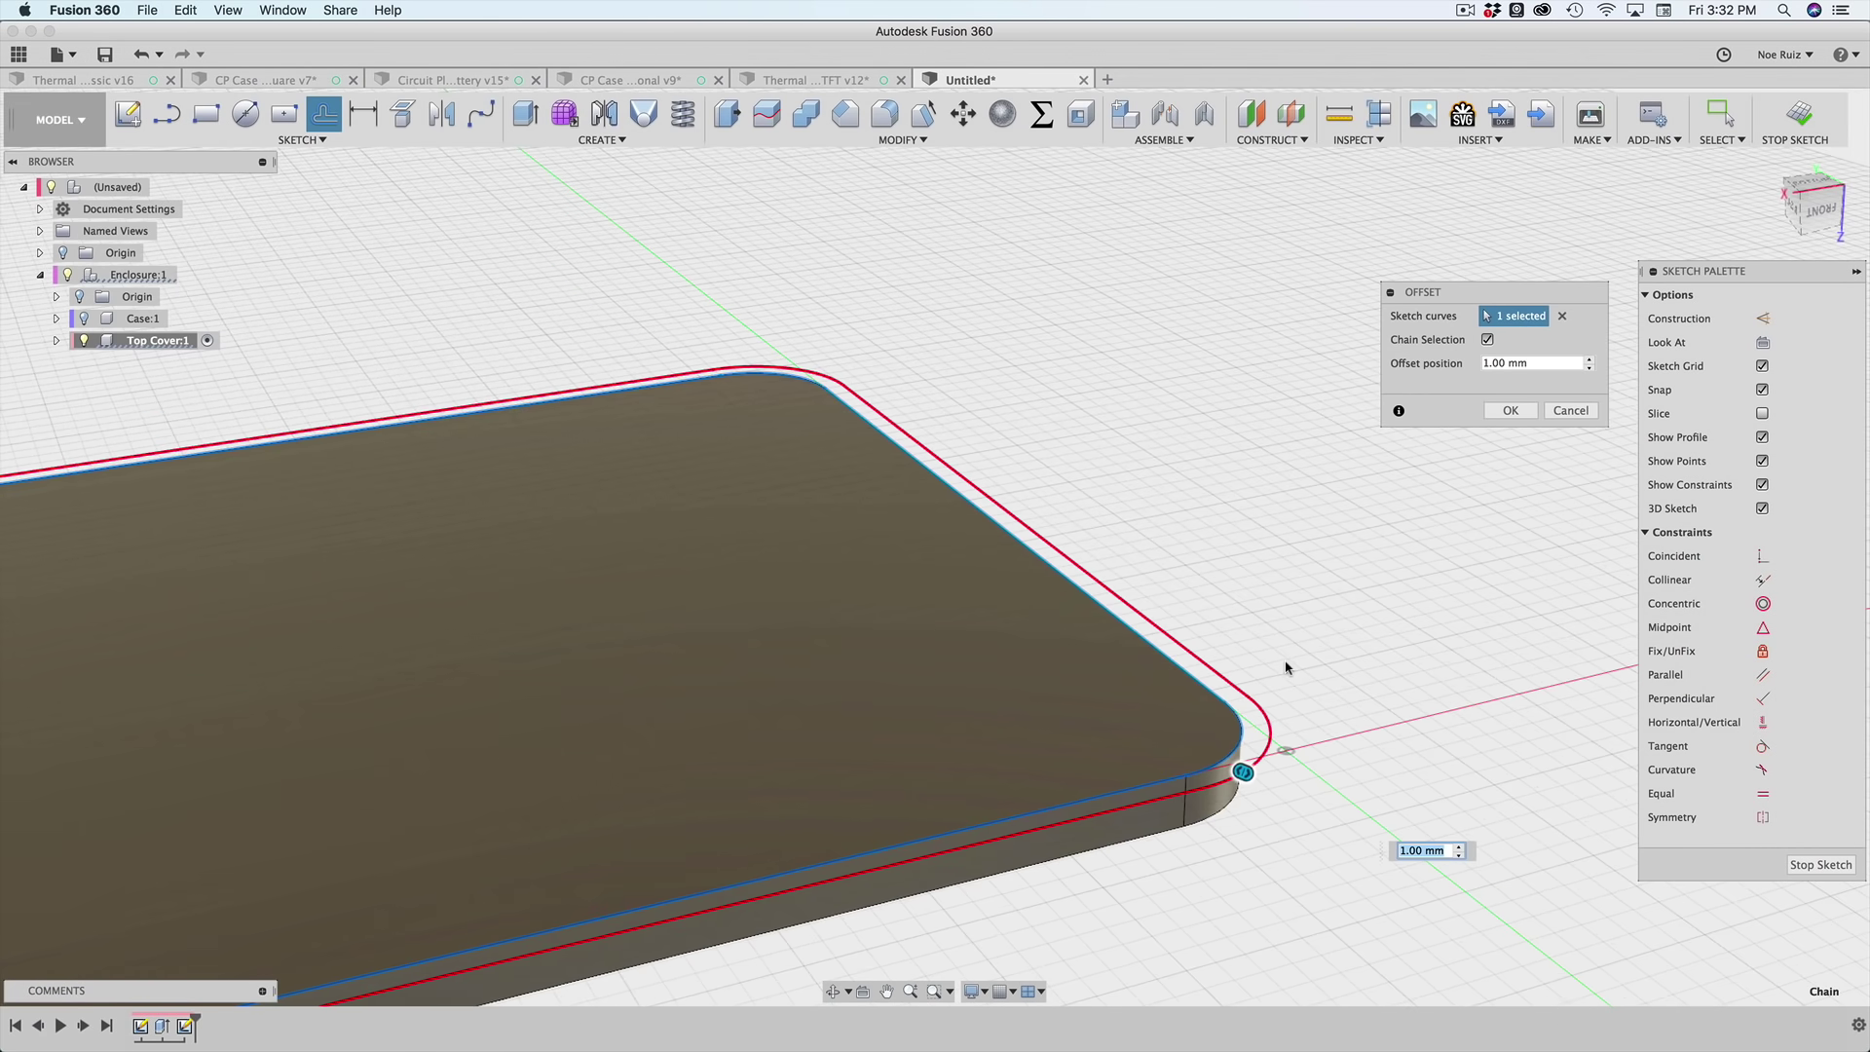
pyautogui.keyDown('shift'); pyautogui.moveTo(1327, 730); pyautogui.dragTo(1337, 764, button='middle'); pyautogui.keyUp('shift')
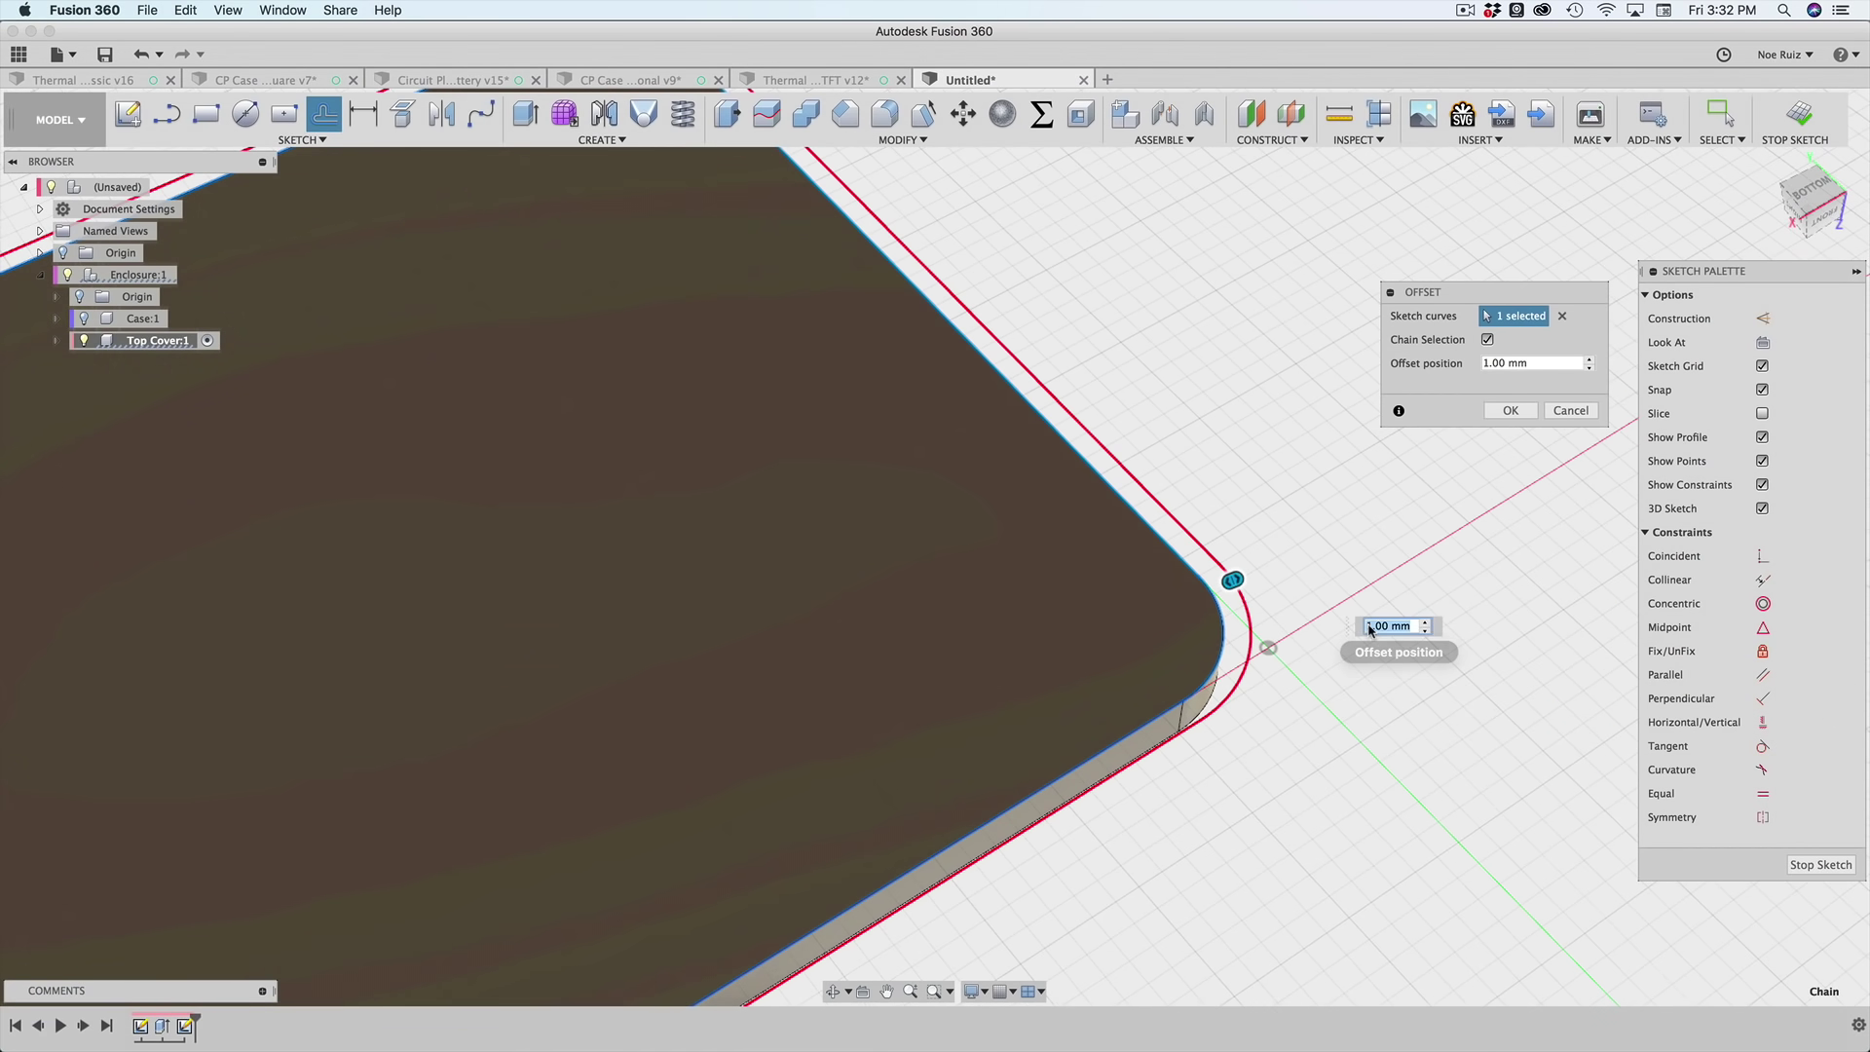
pyautogui.moveTo(1233, 580); pyautogui.dragTo(1163, 605)
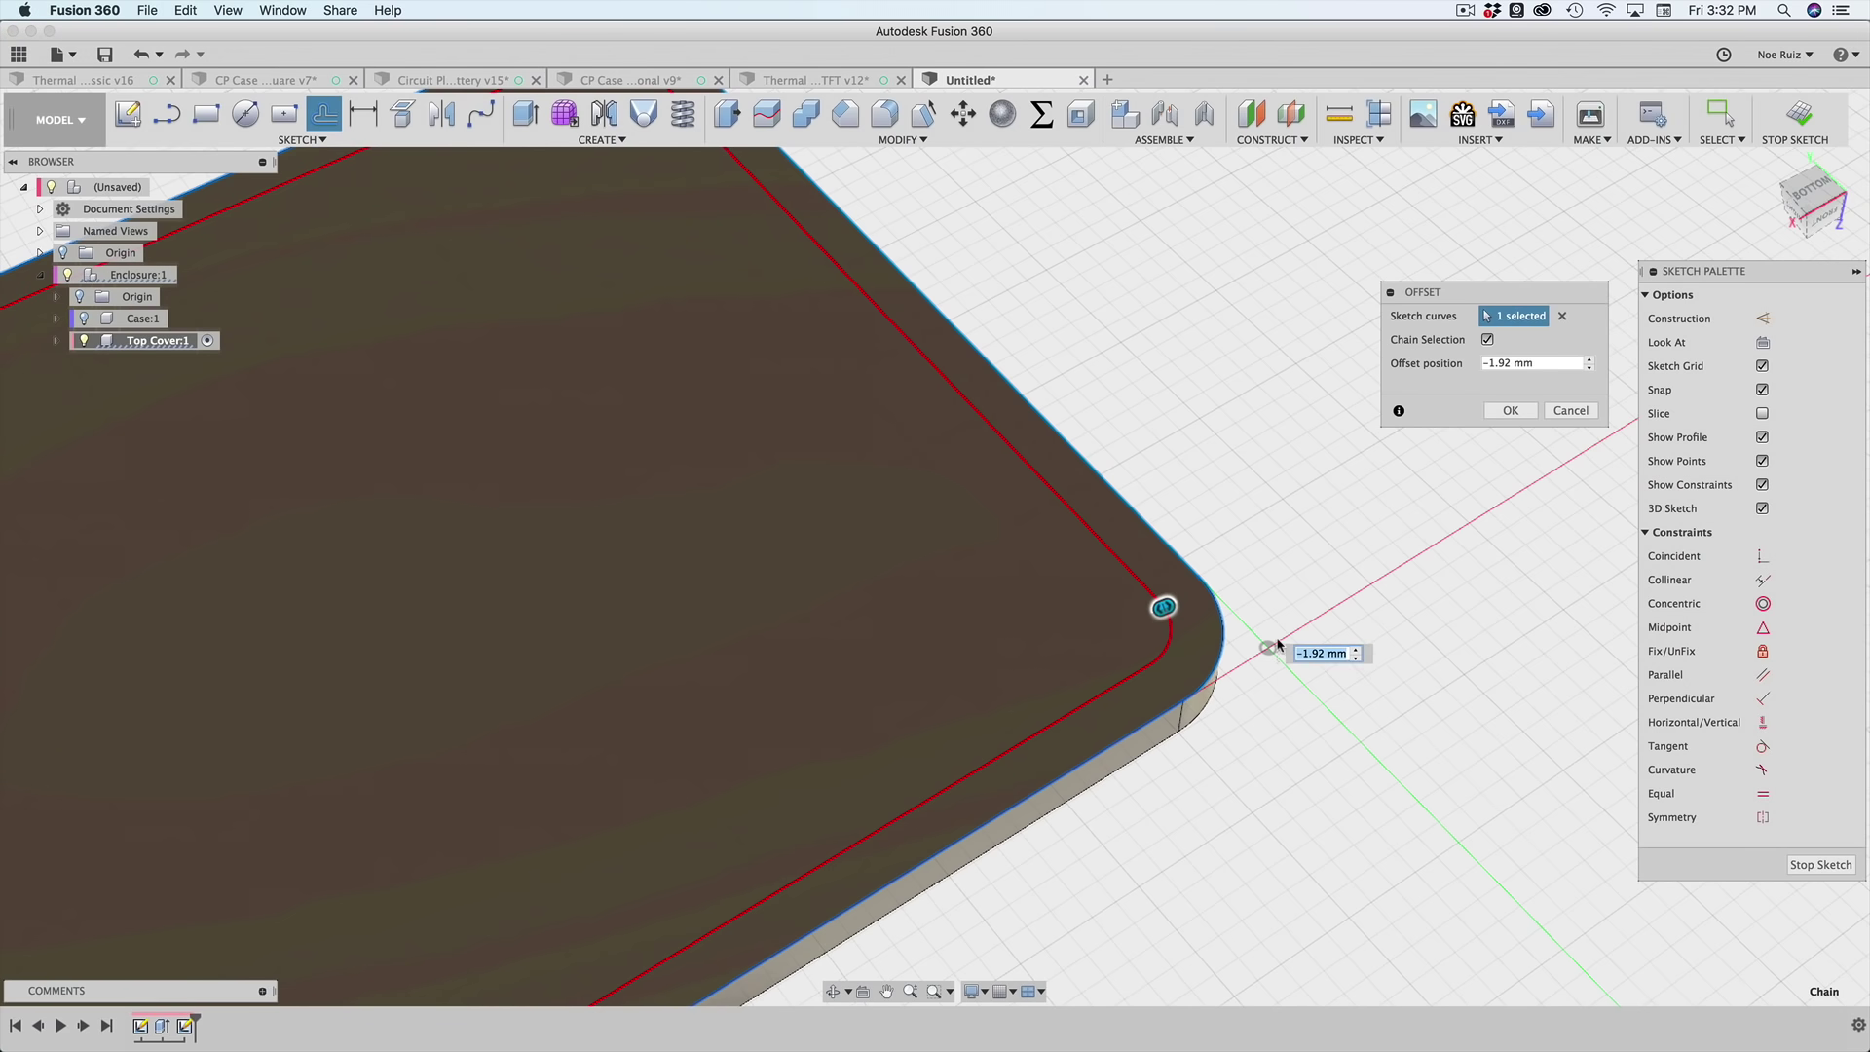
pyautogui.press('Return')
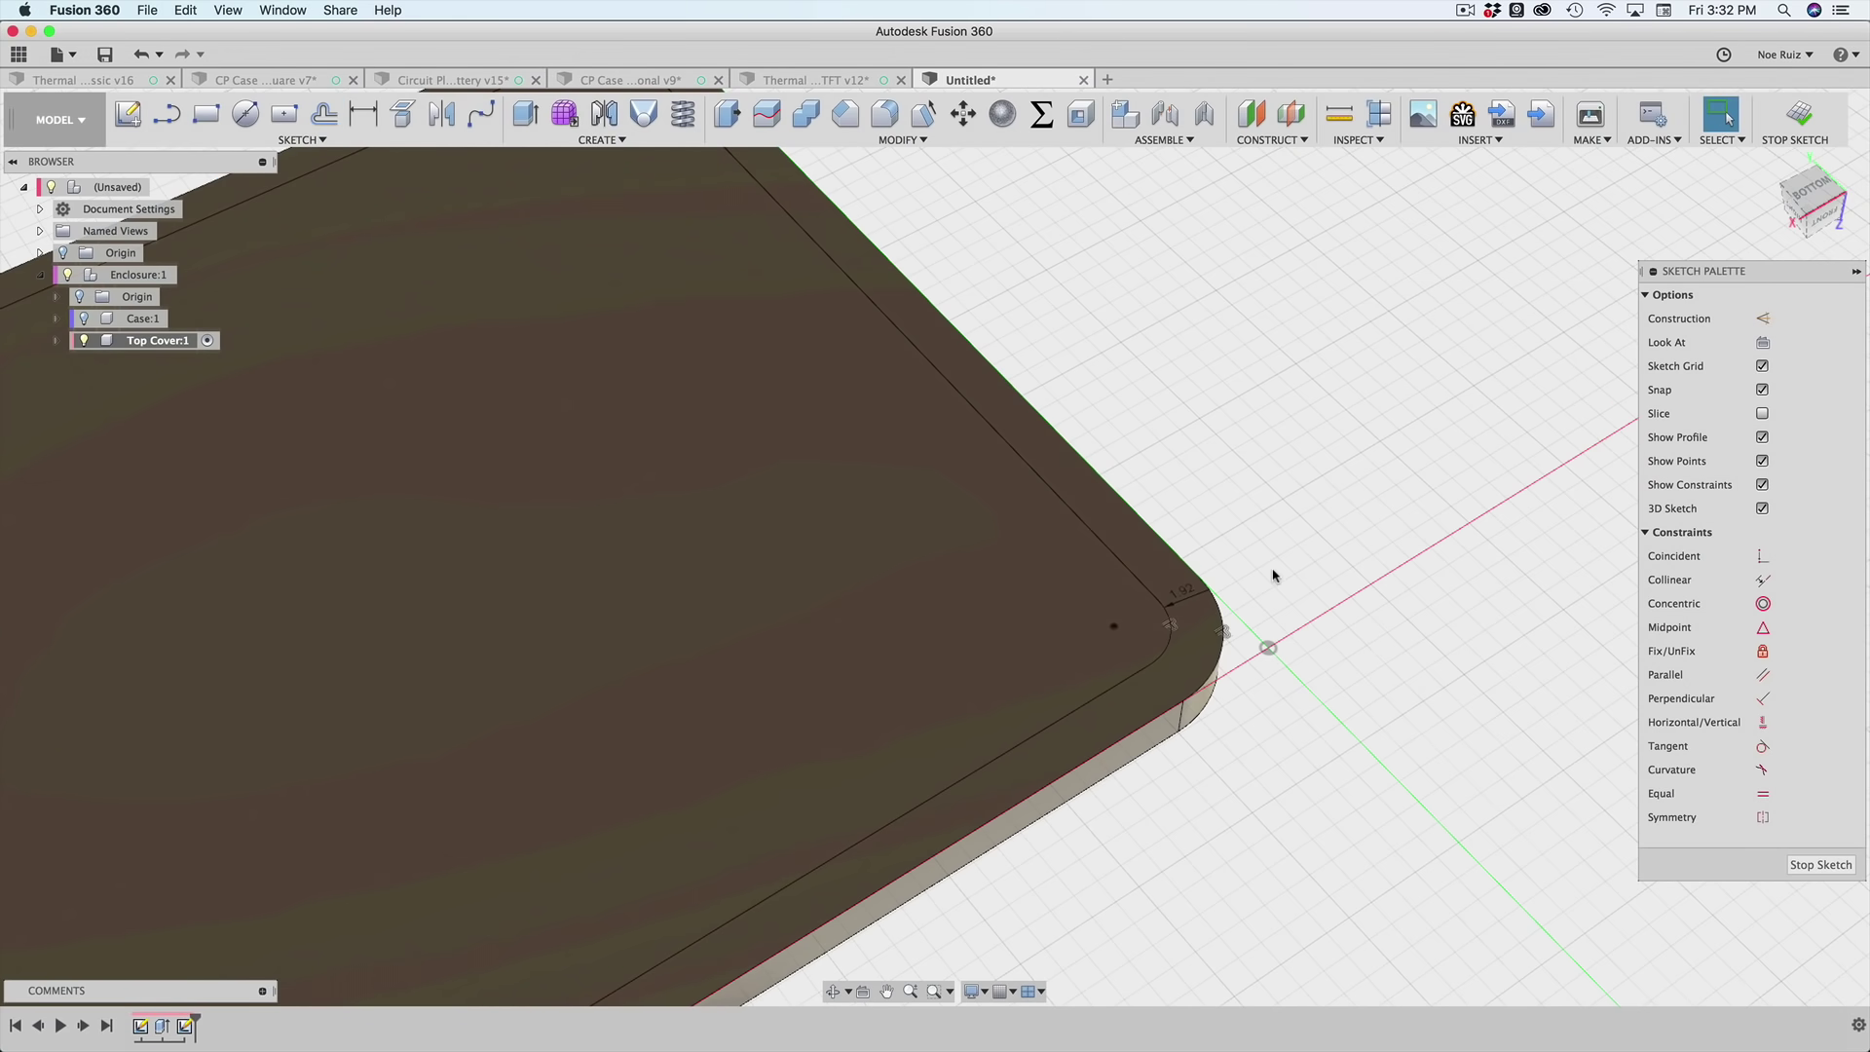
pyautogui.scroll(4, 1273, 576)
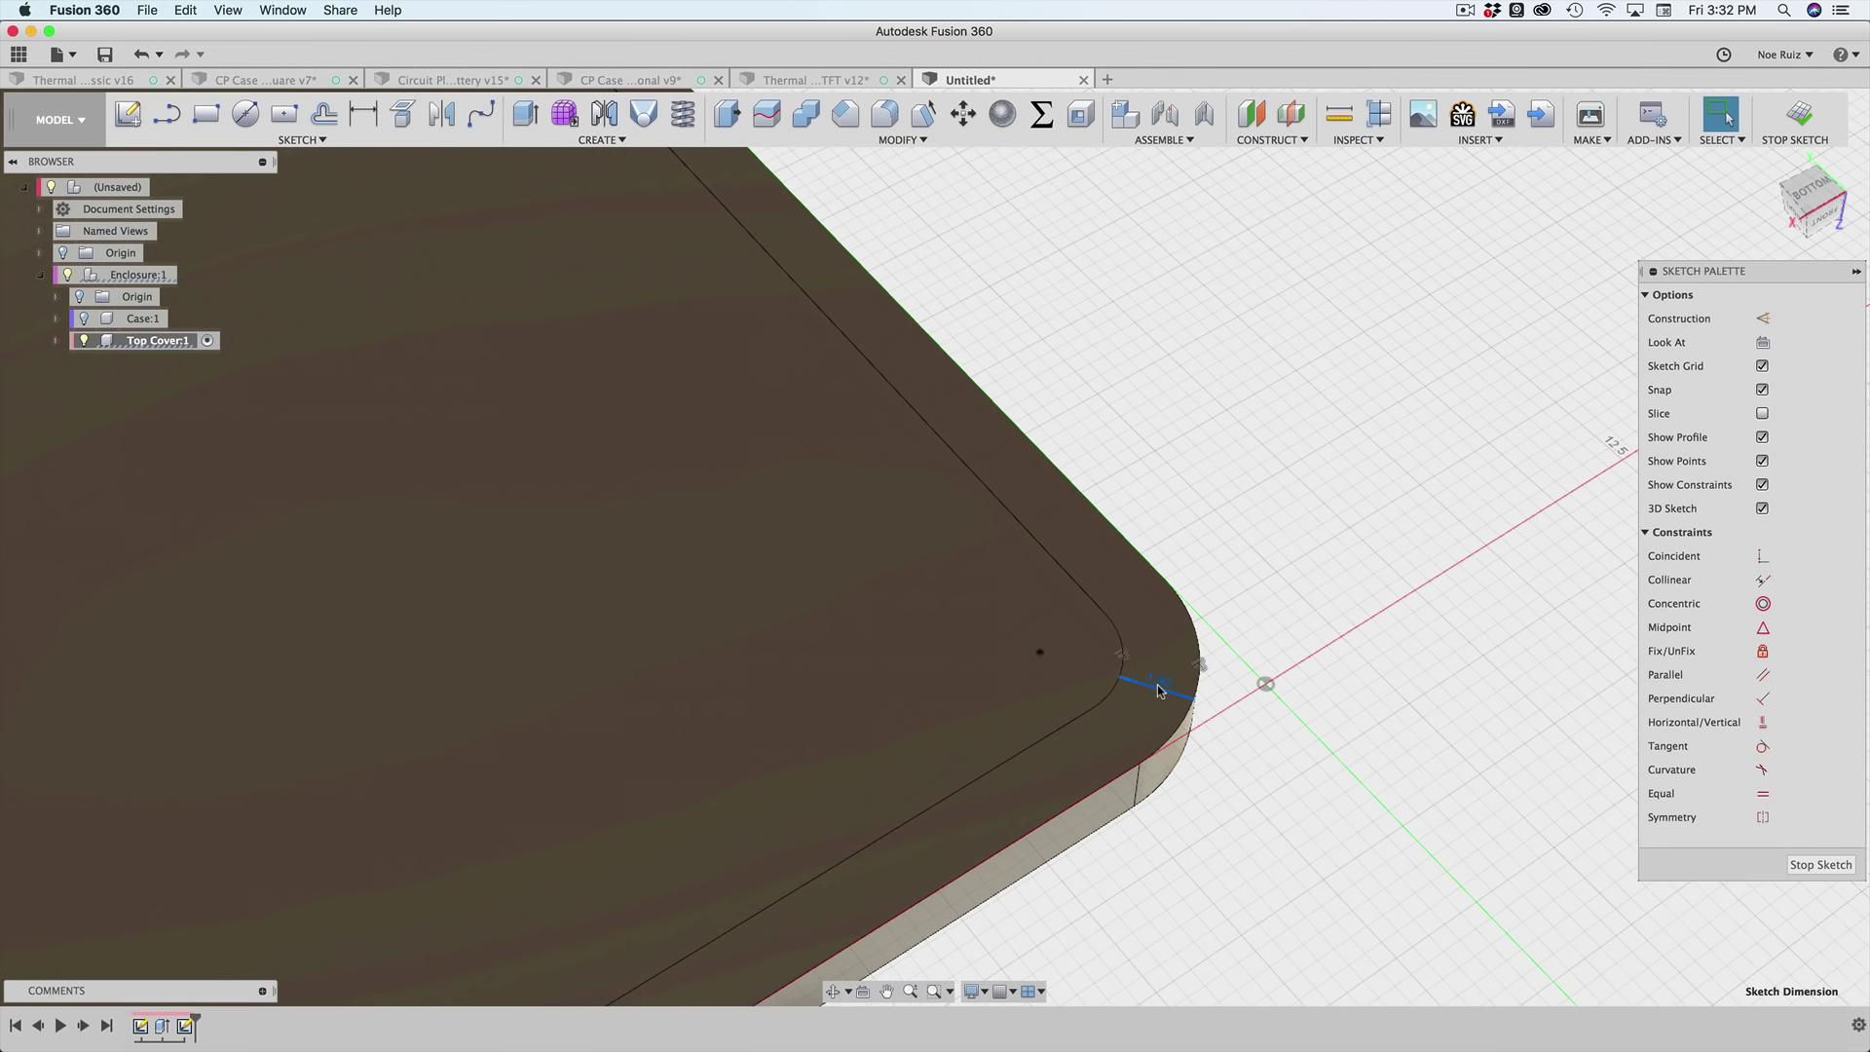
pyautogui.scroll(2, 1159, 690)
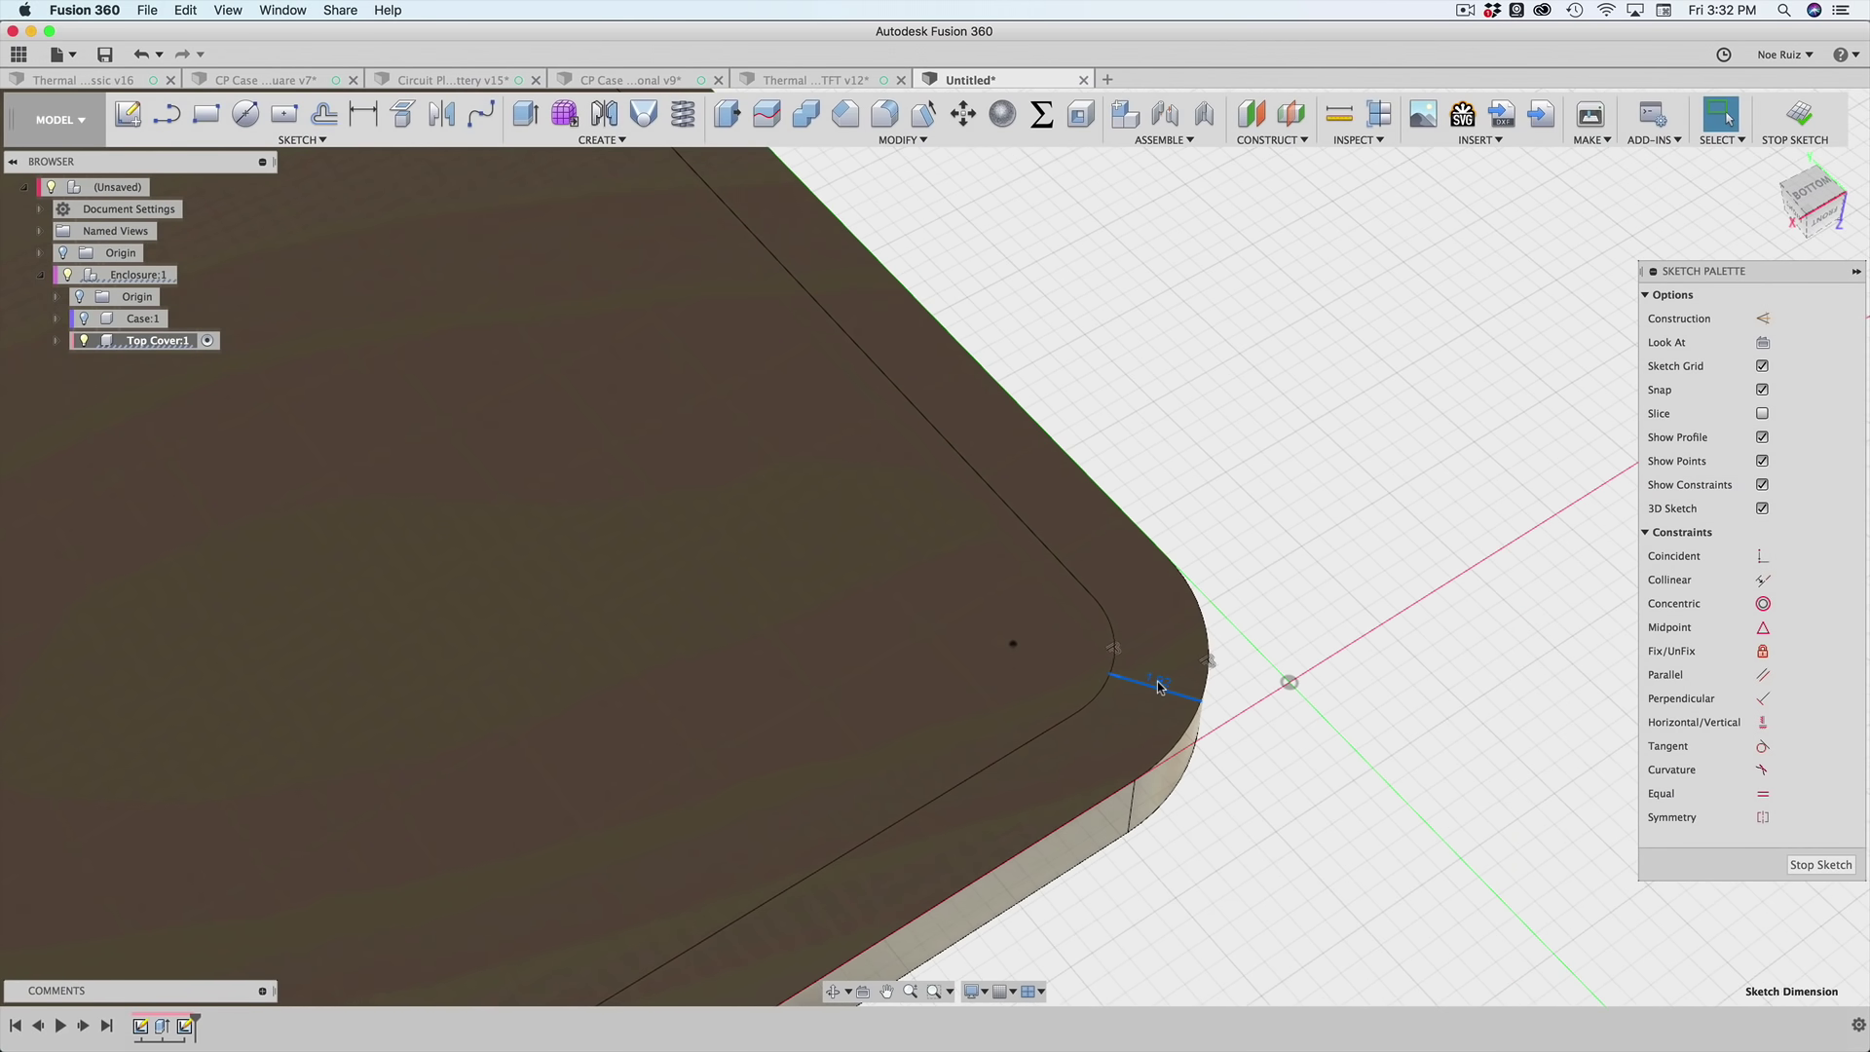
# - Set the lip outline's offset dimension on the cover's underside to the expression shell+gap
pyautogui.doubleClick(1159, 688)
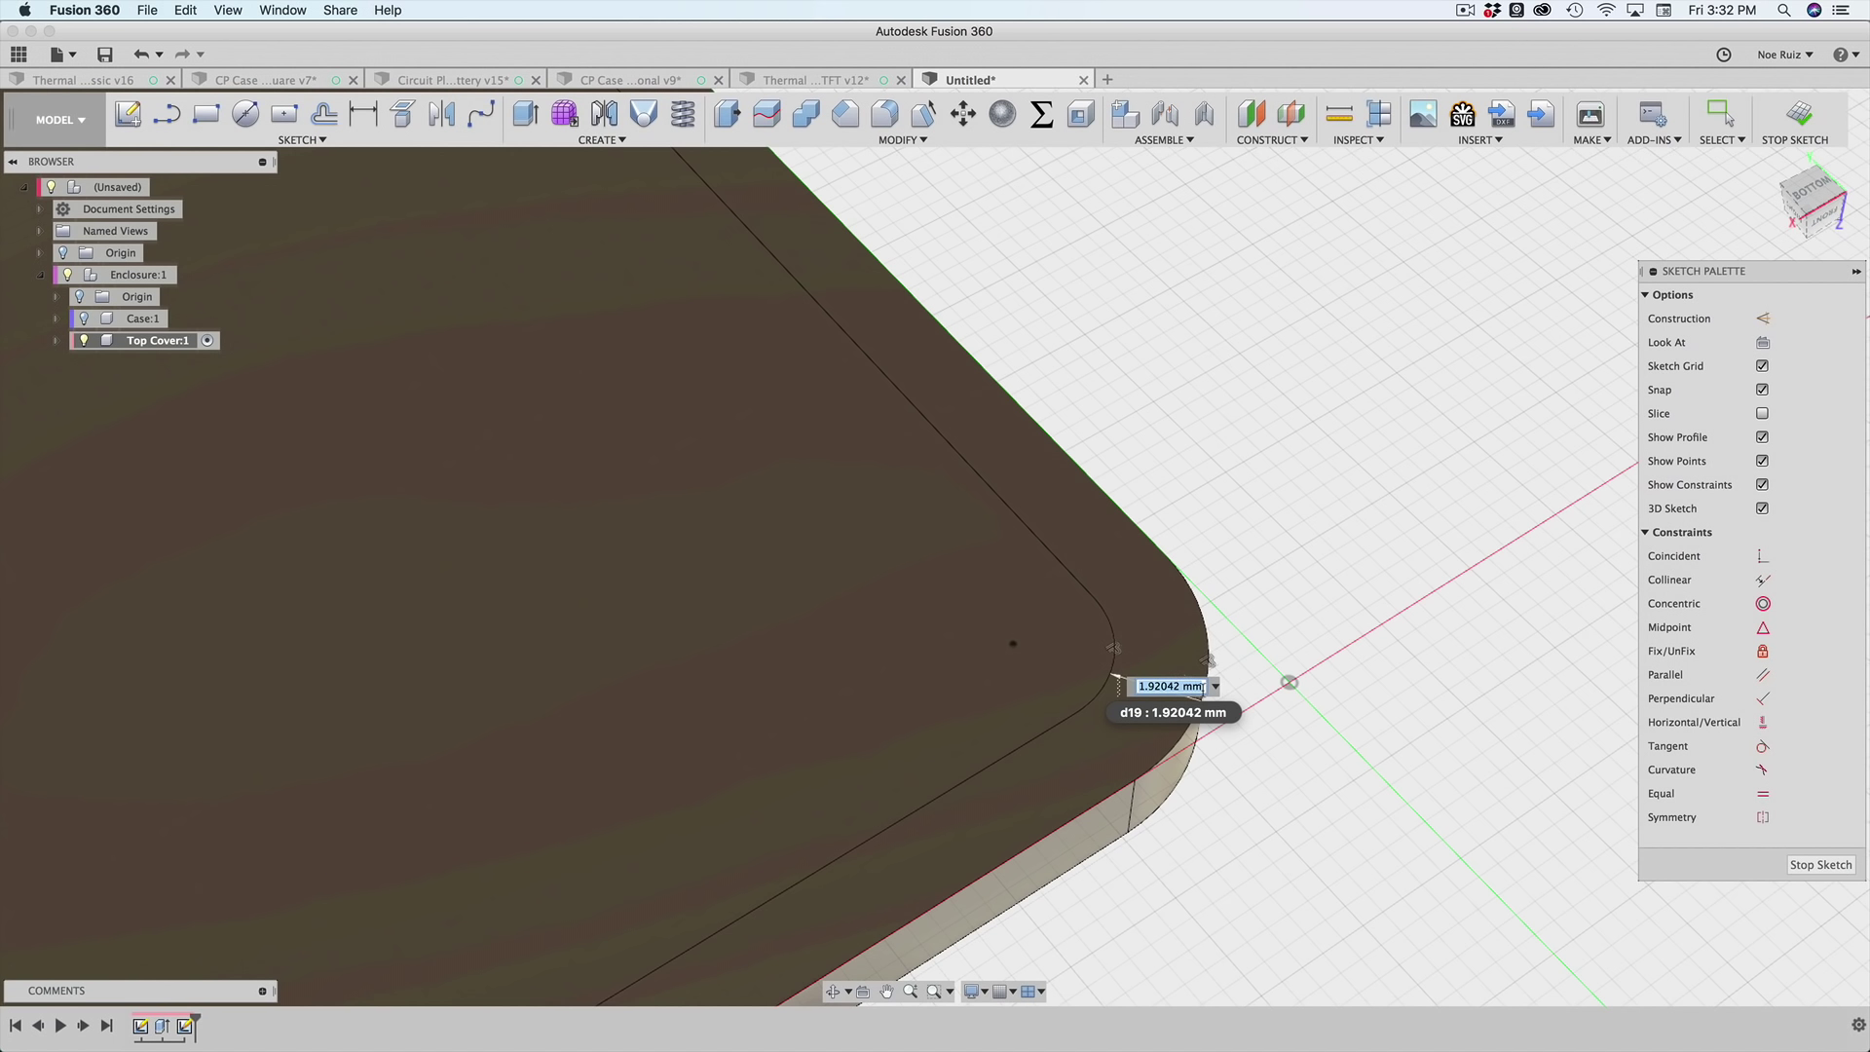
pyautogui.write('SHE')
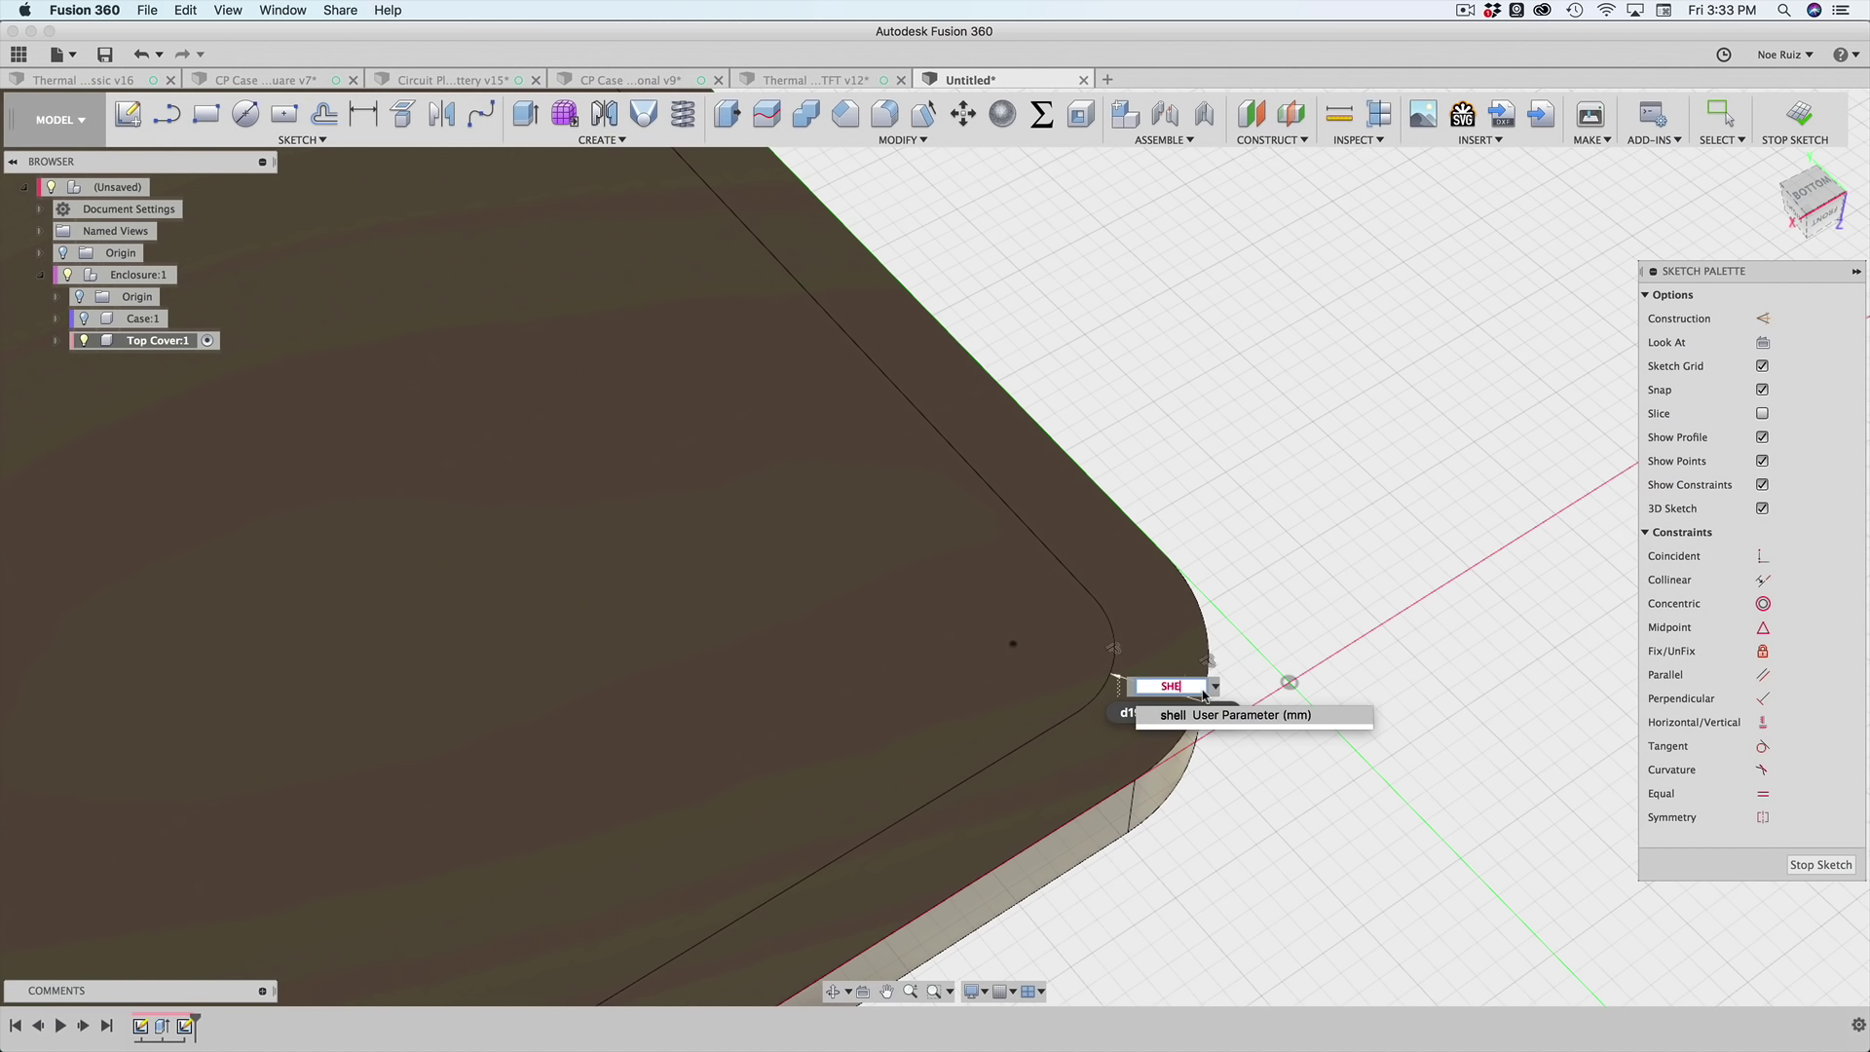
pyautogui.press('Return')
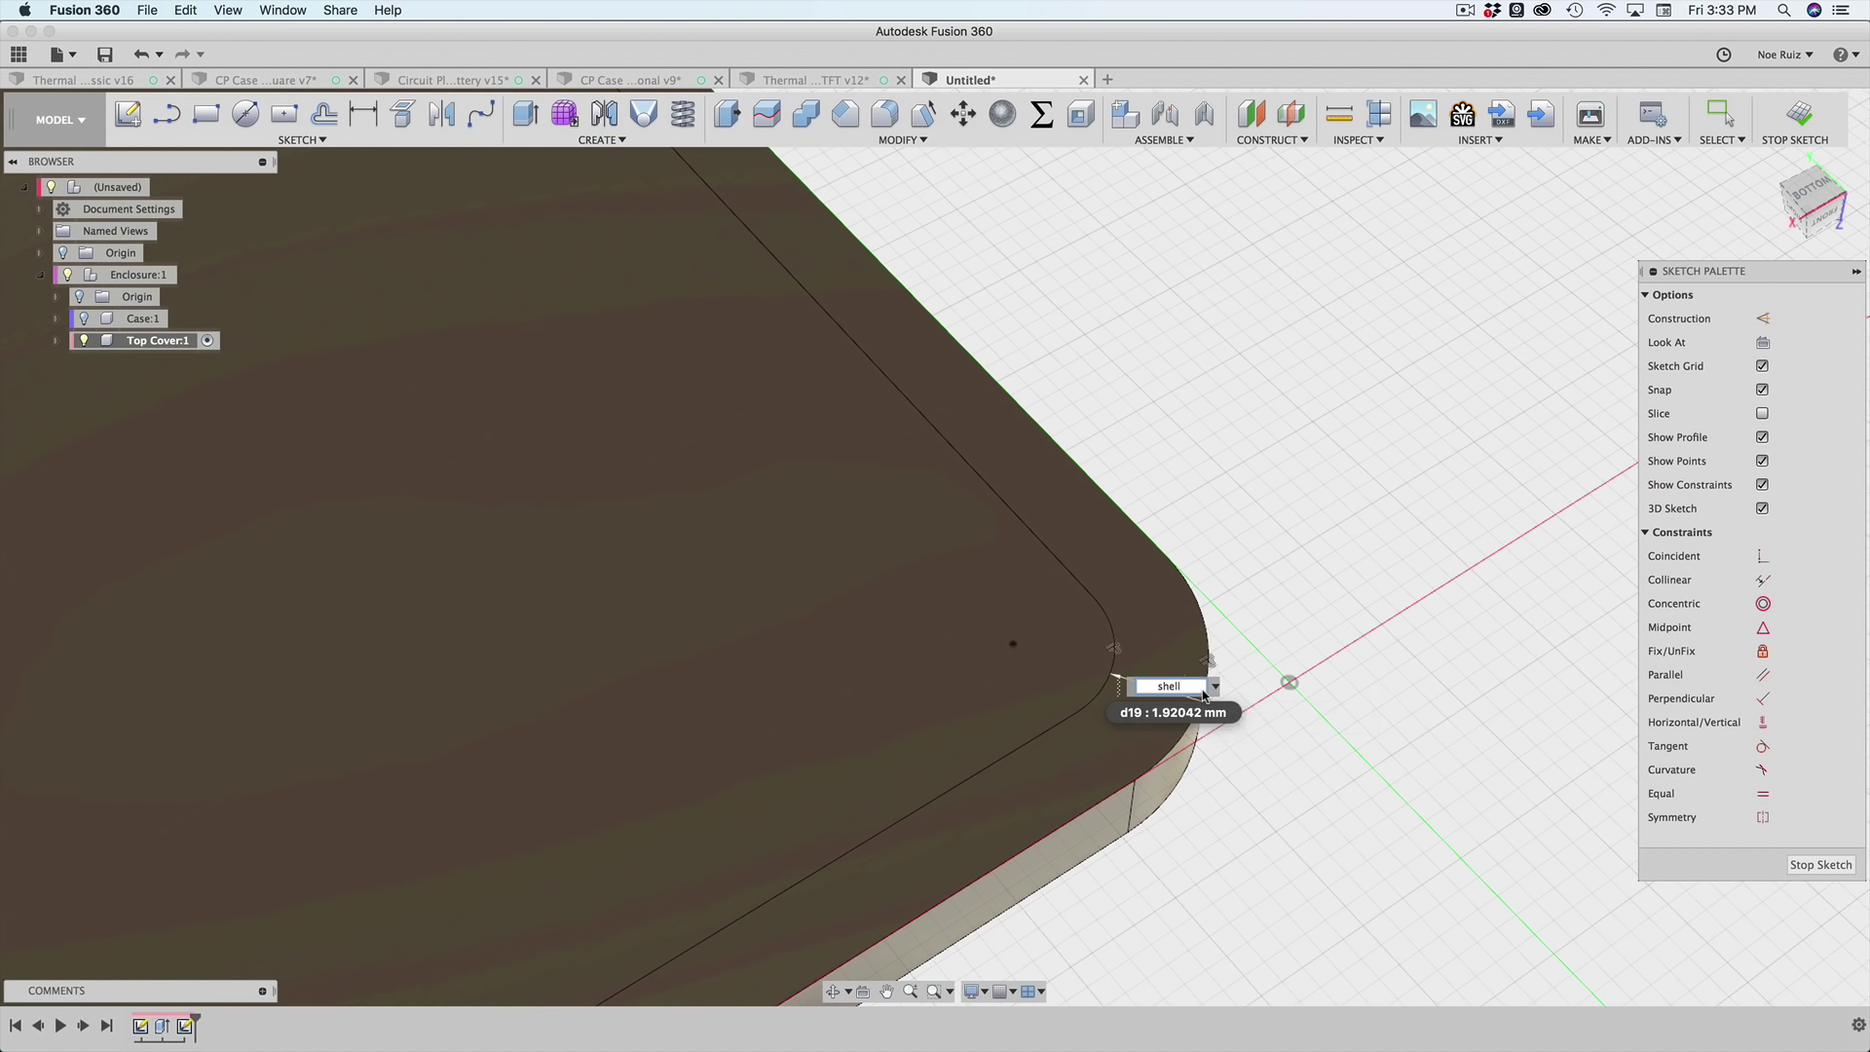
pyautogui.write('+gap')
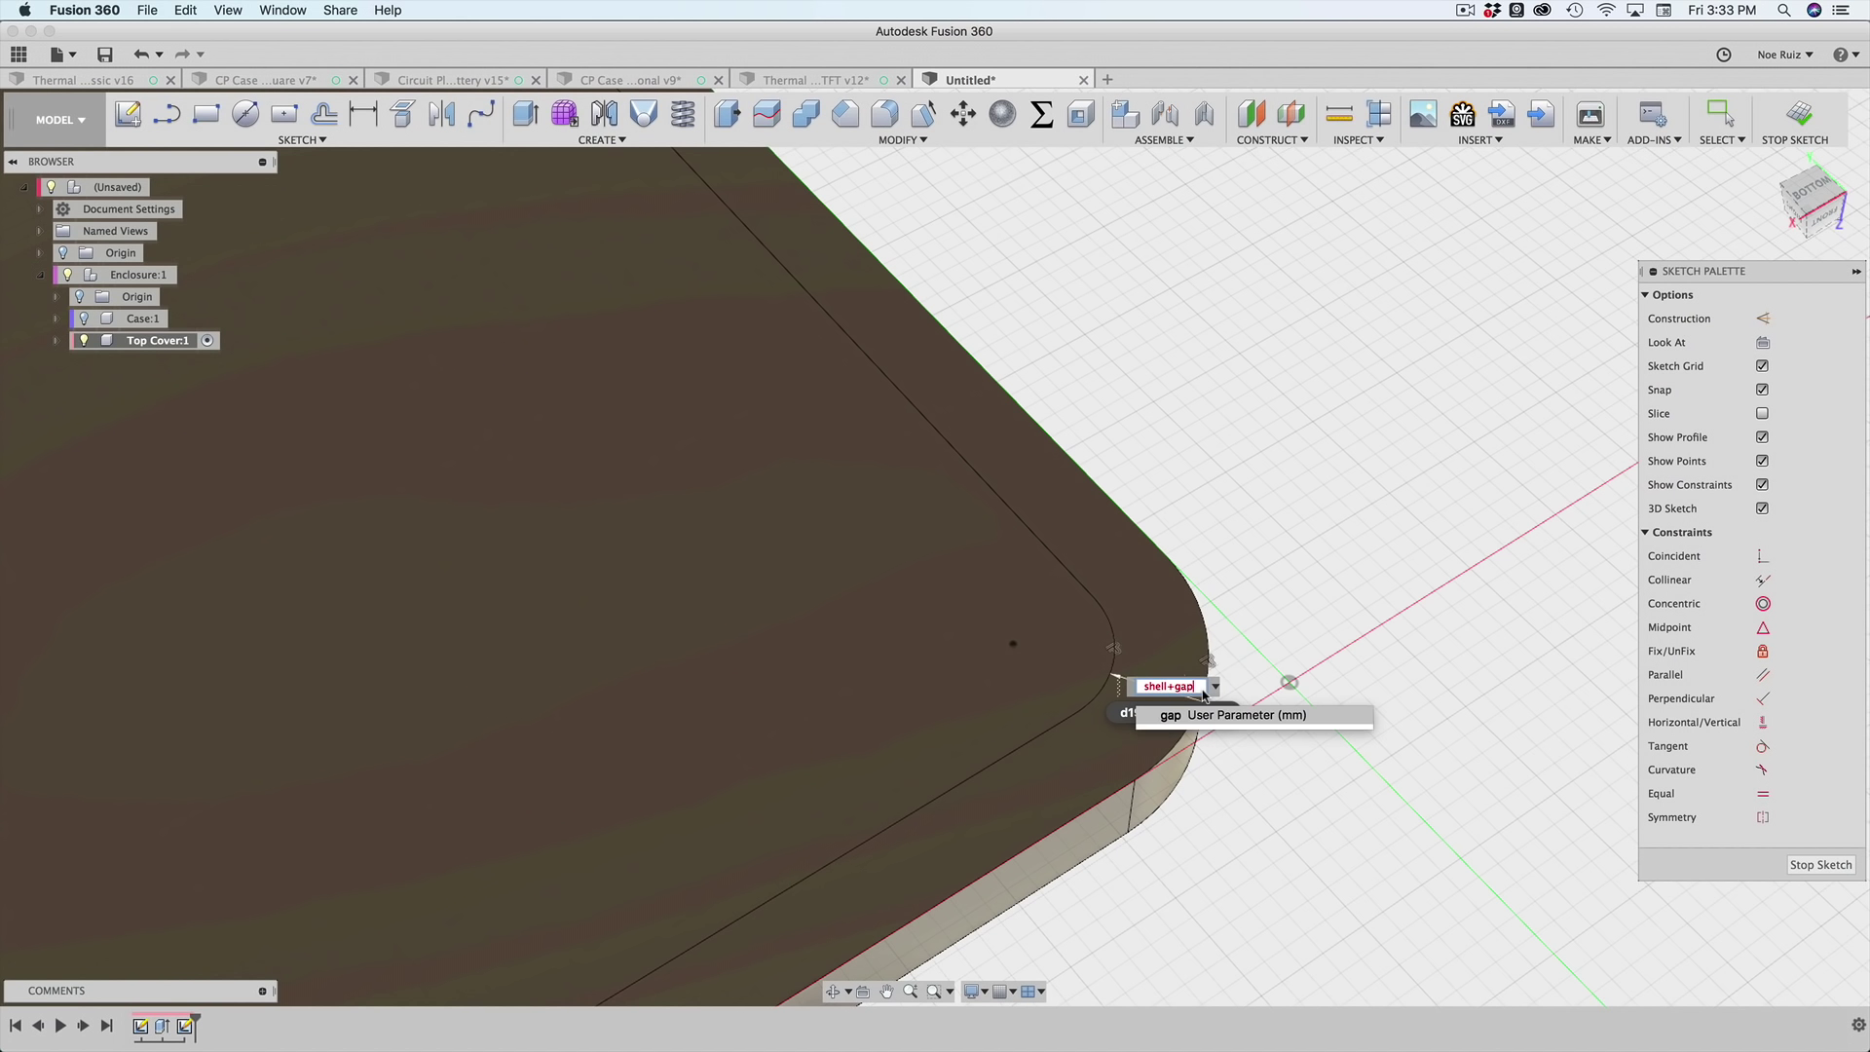
pyautogui.press('Return')
pyautogui.press('Return')
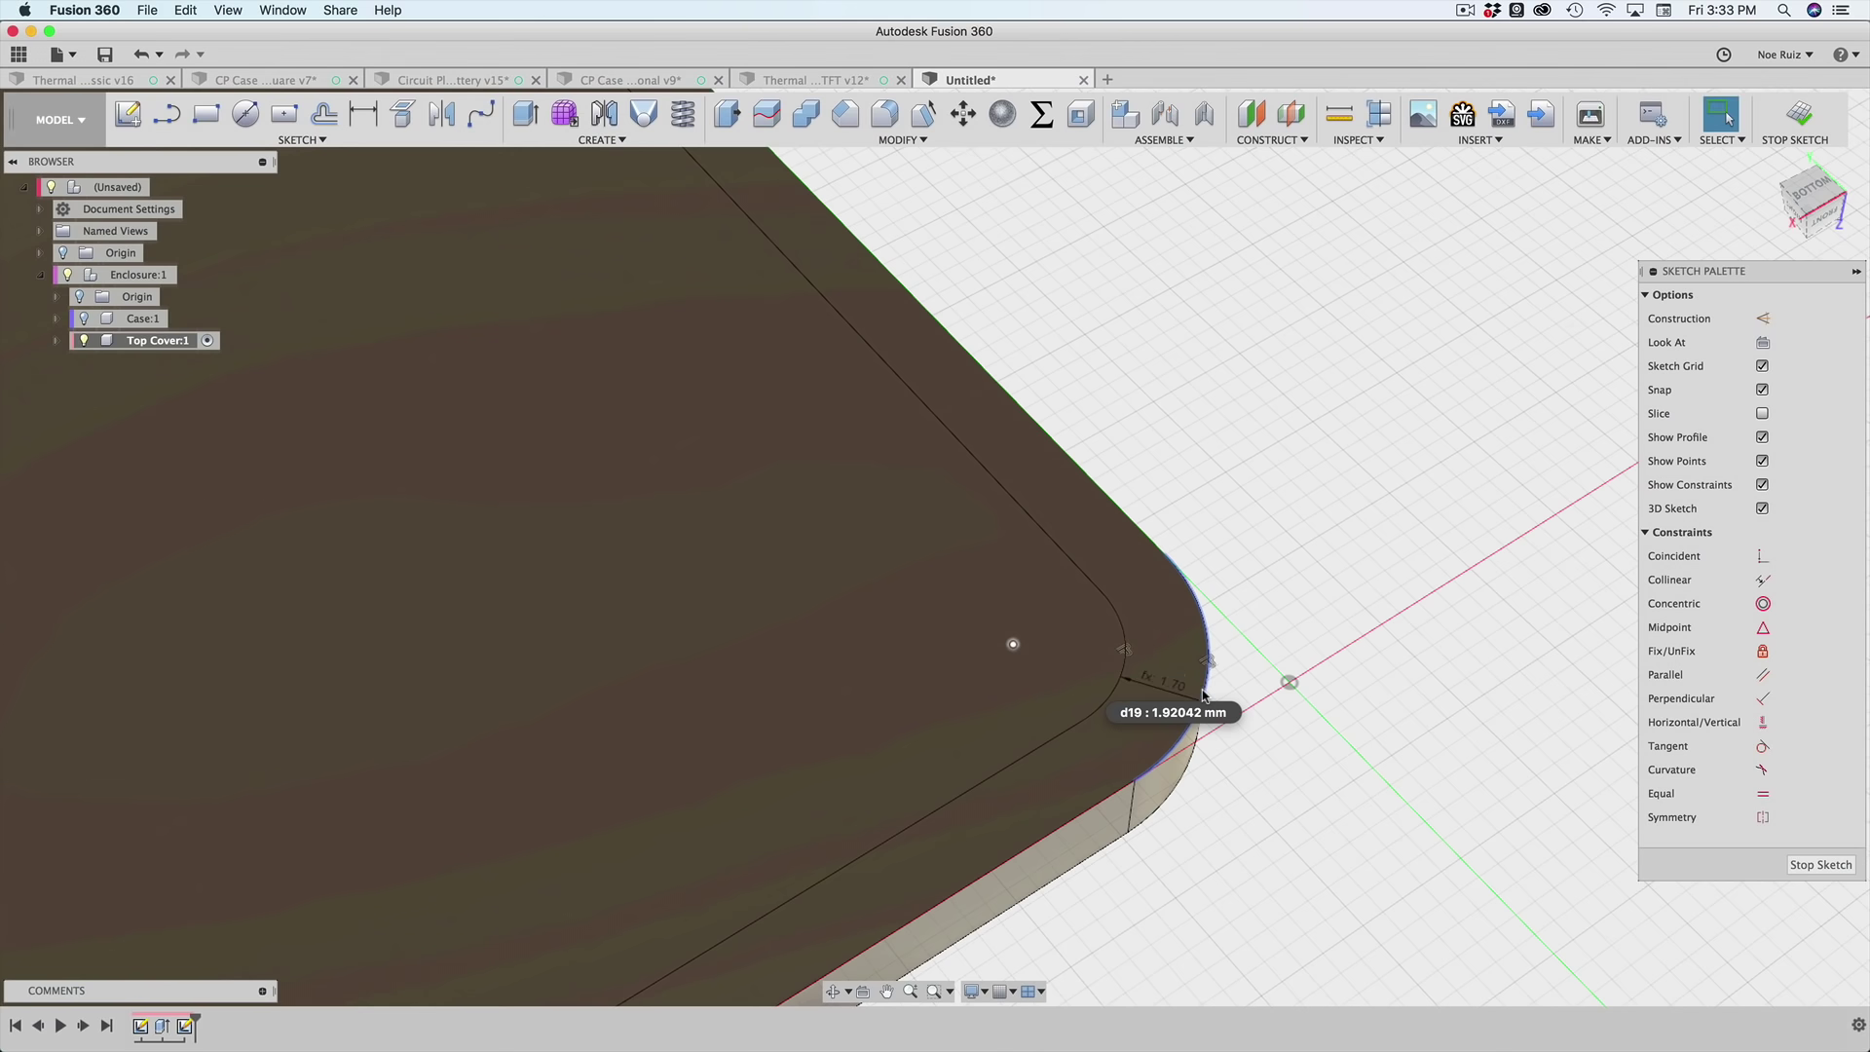
# - Test the offset outline by setting the shell user parameter to 2 mm and the gap parameter to 0.4 mm
pyautogui.click(1041, 114)
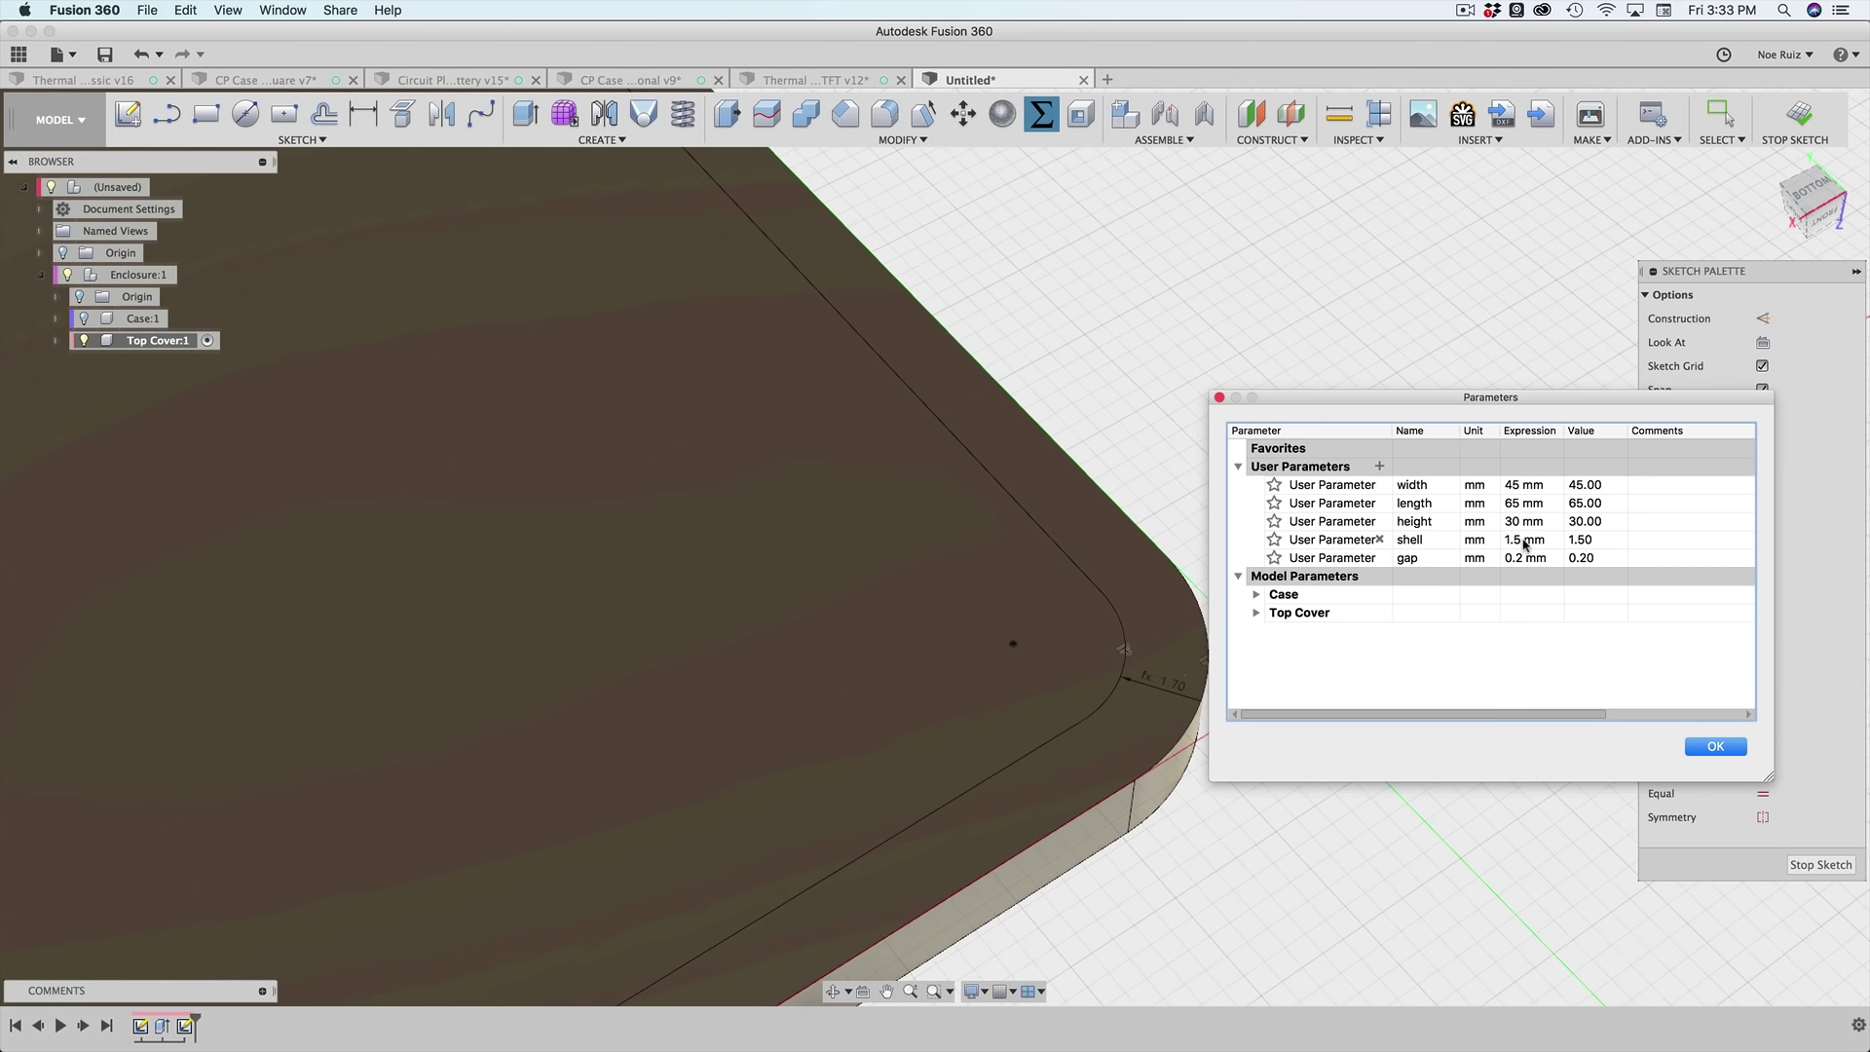
pyautogui.doubleClick(1521, 541)
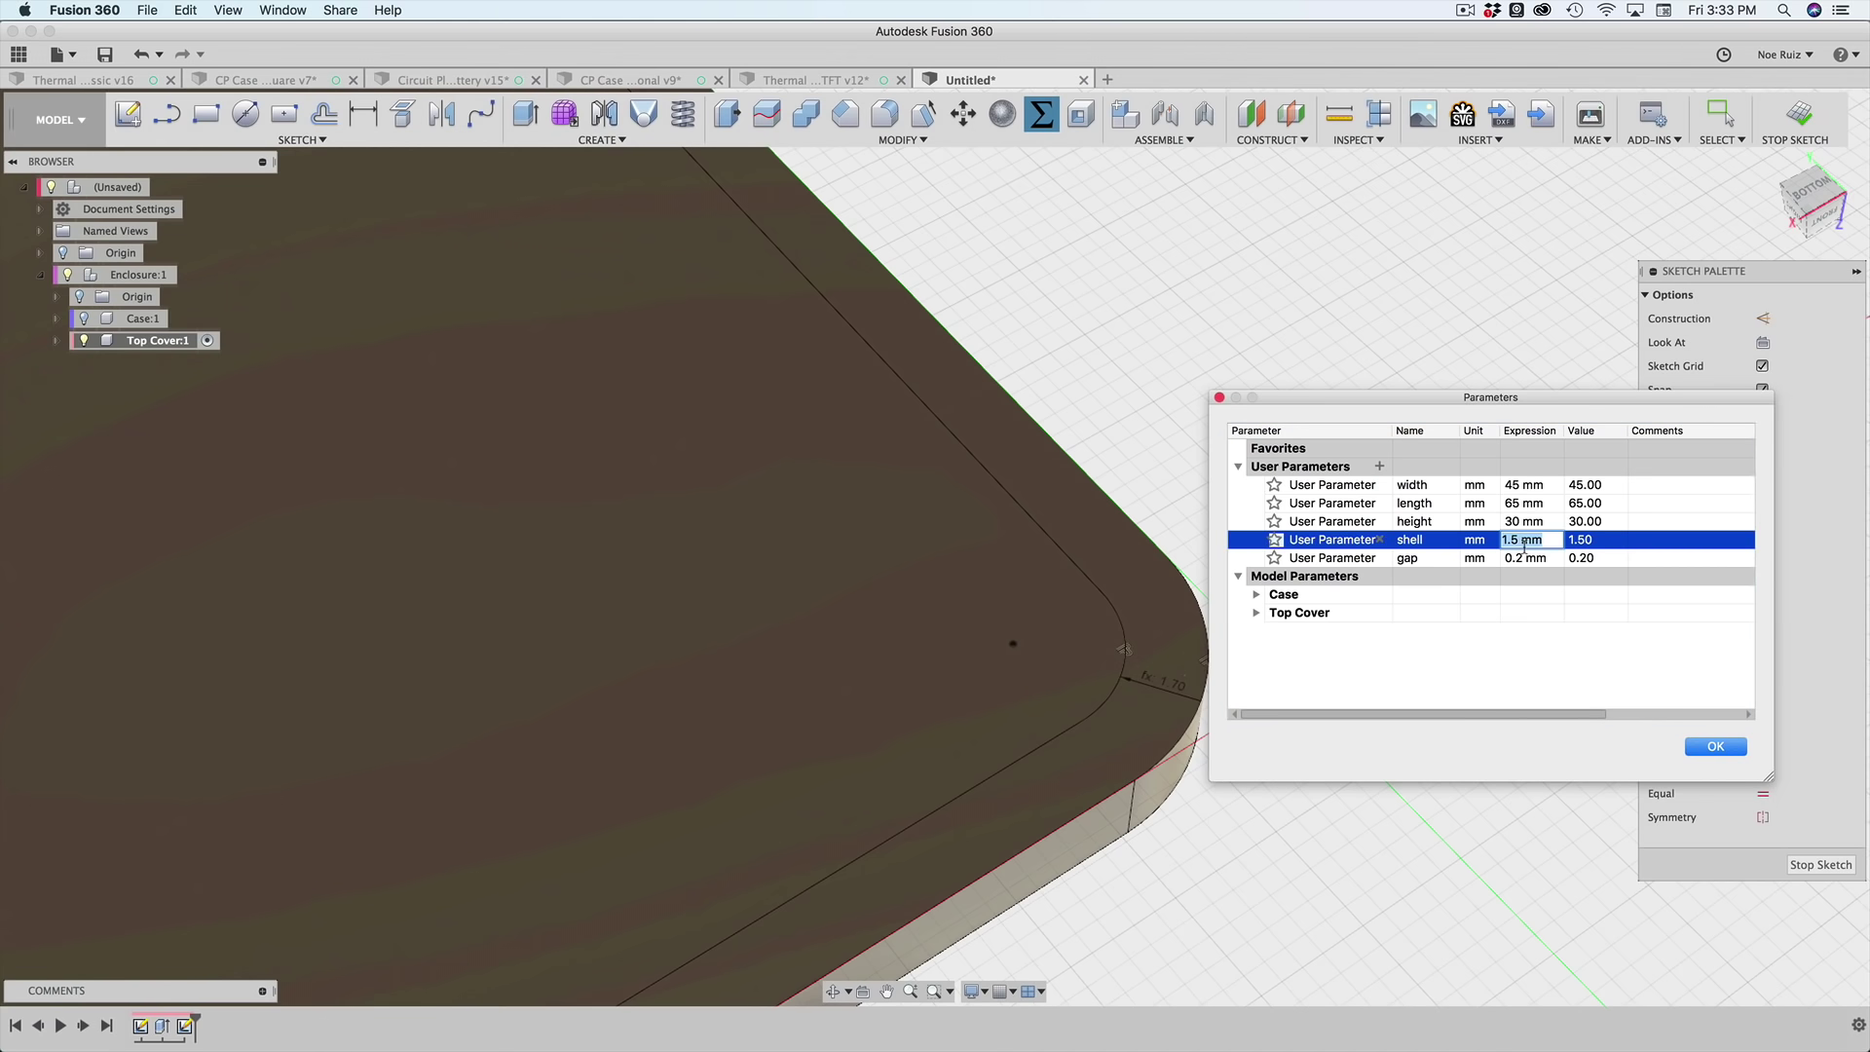
pyautogui.press('Return')
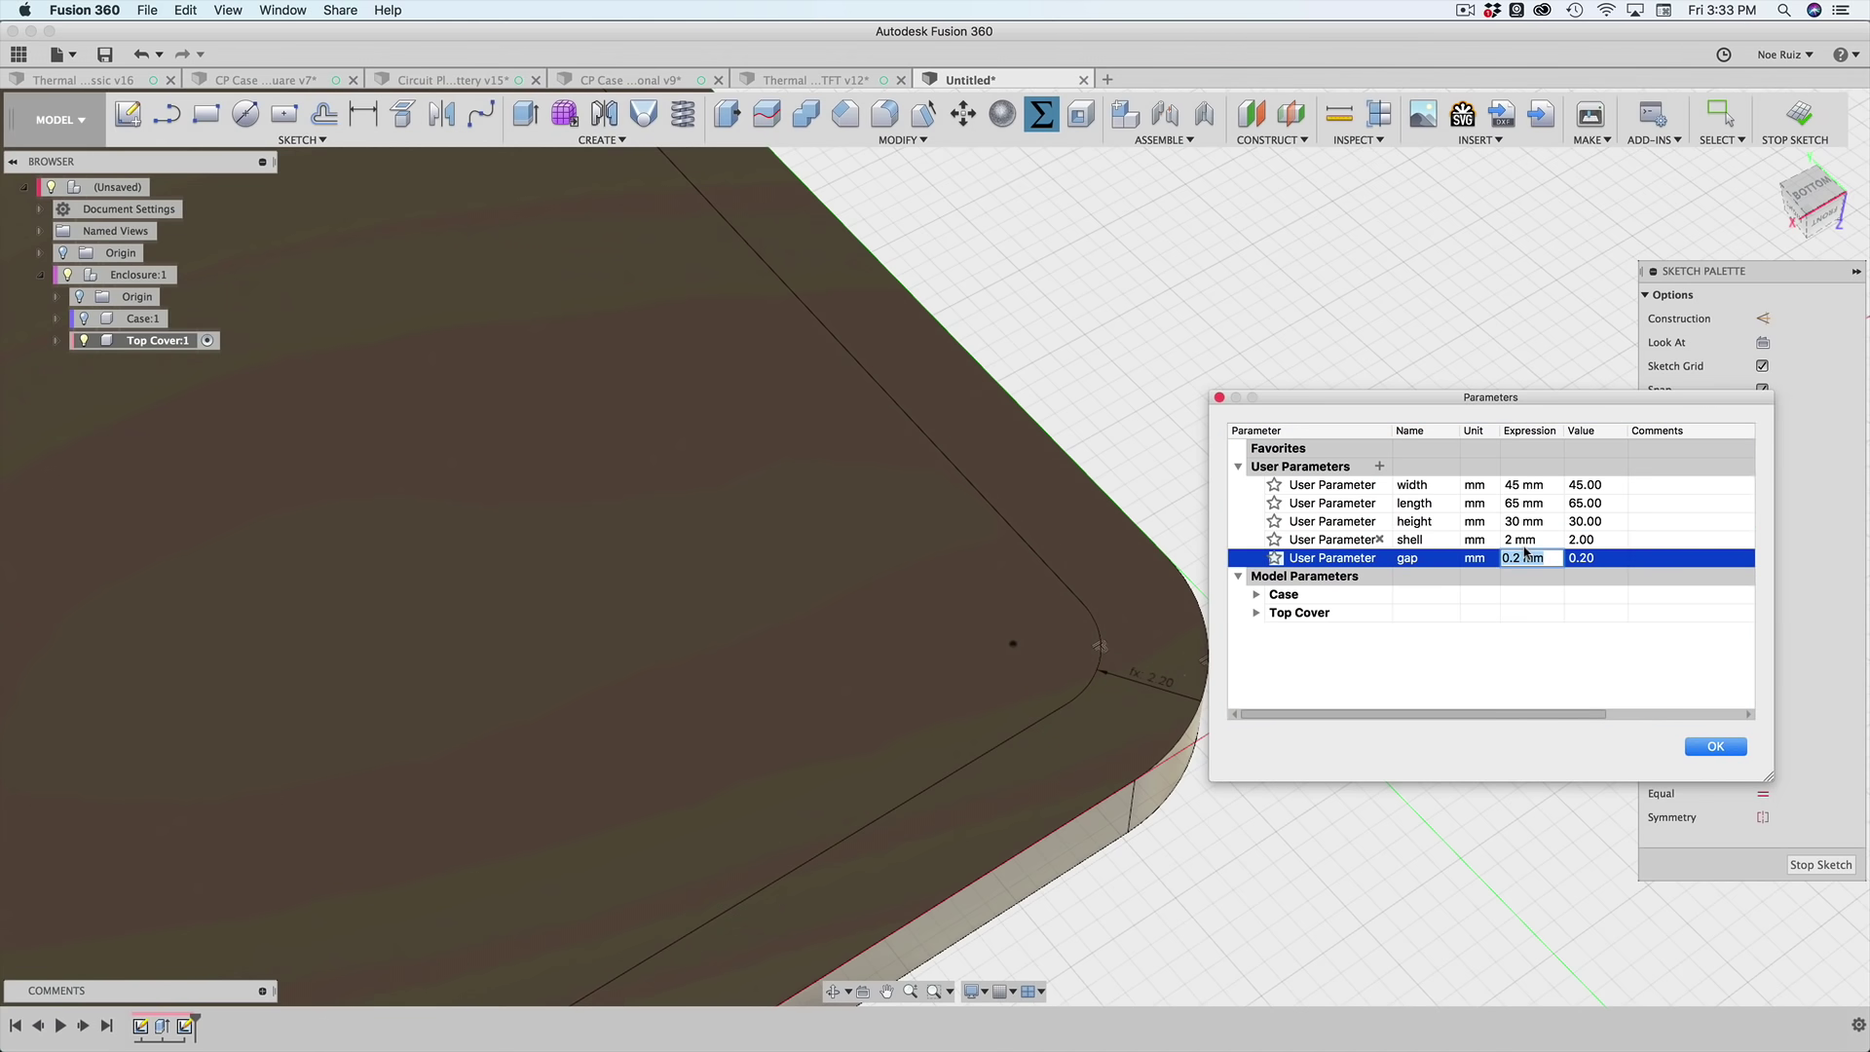
pyautogui.press('Return')
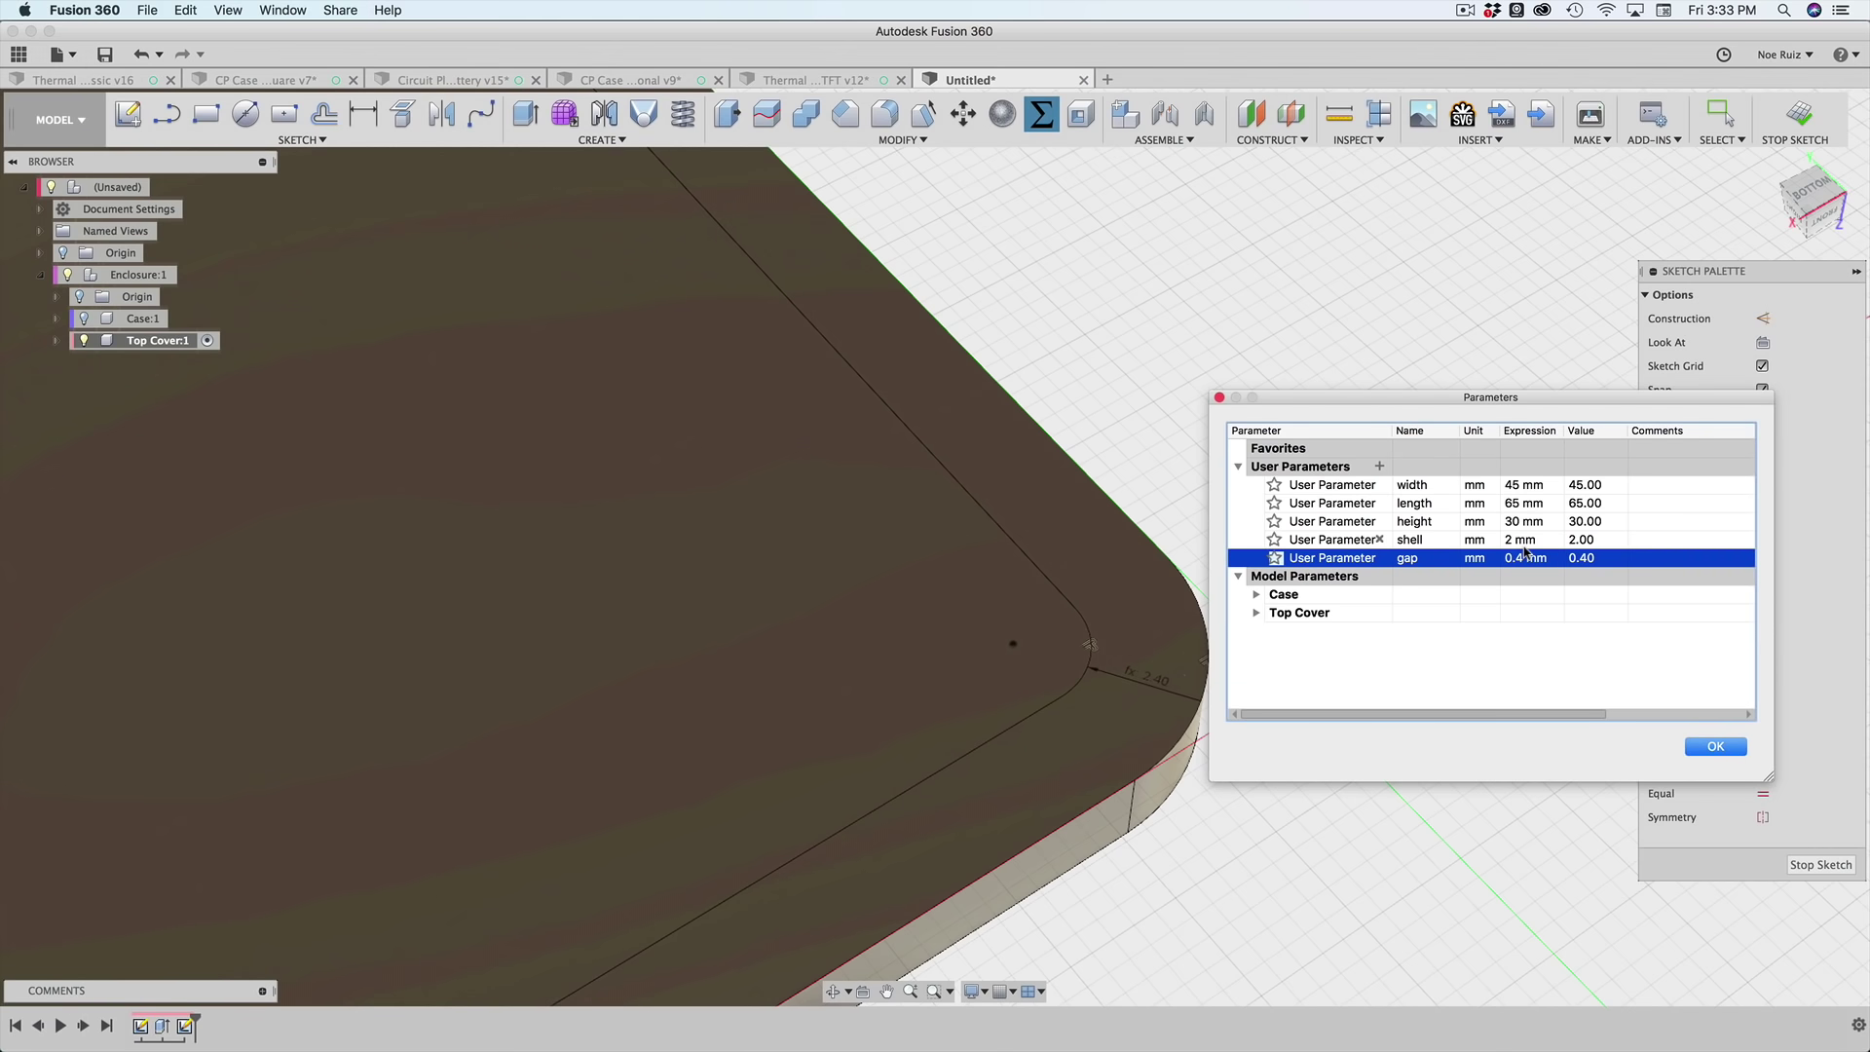
# - Restore the shell user parameter to 1.5 mm and gap to 0.2 mm, and accept the parameters
pyautogui.doubleClick(1524, 542)
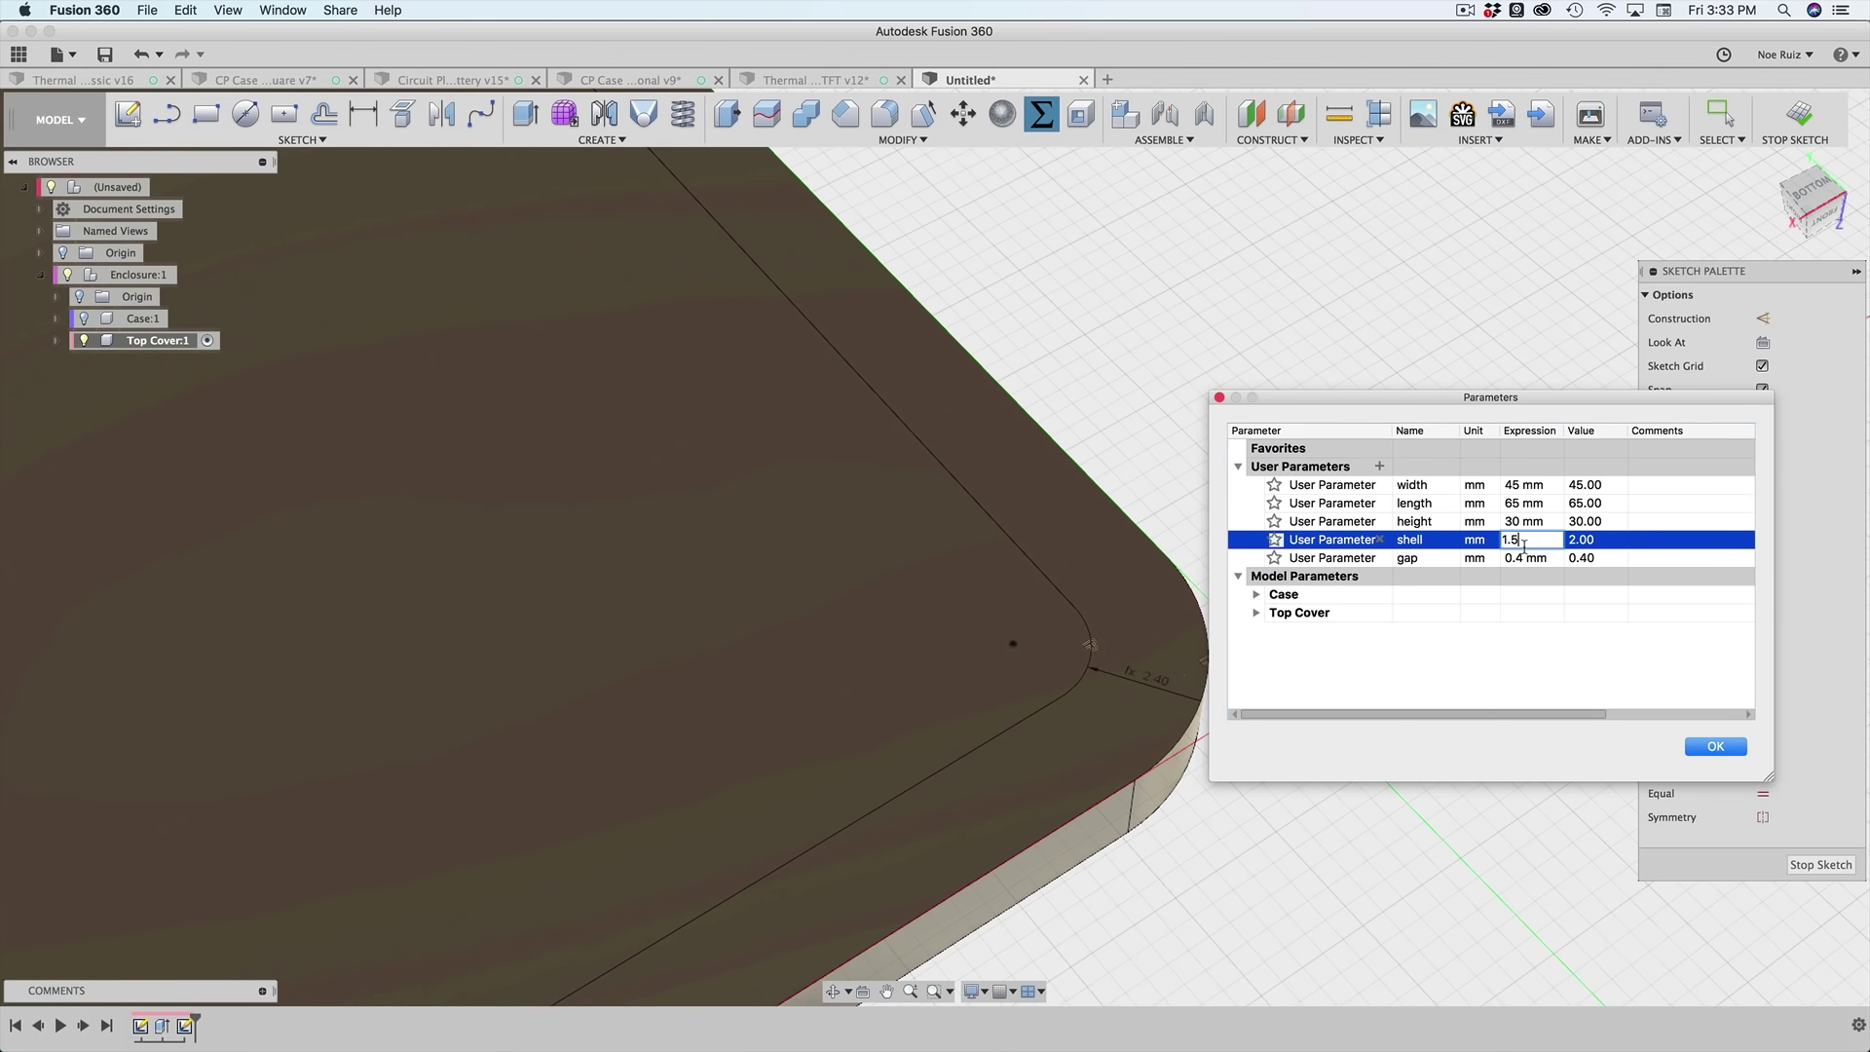
pyautogui.press('Return')
pyautogui.doubleClick(1523, 559)
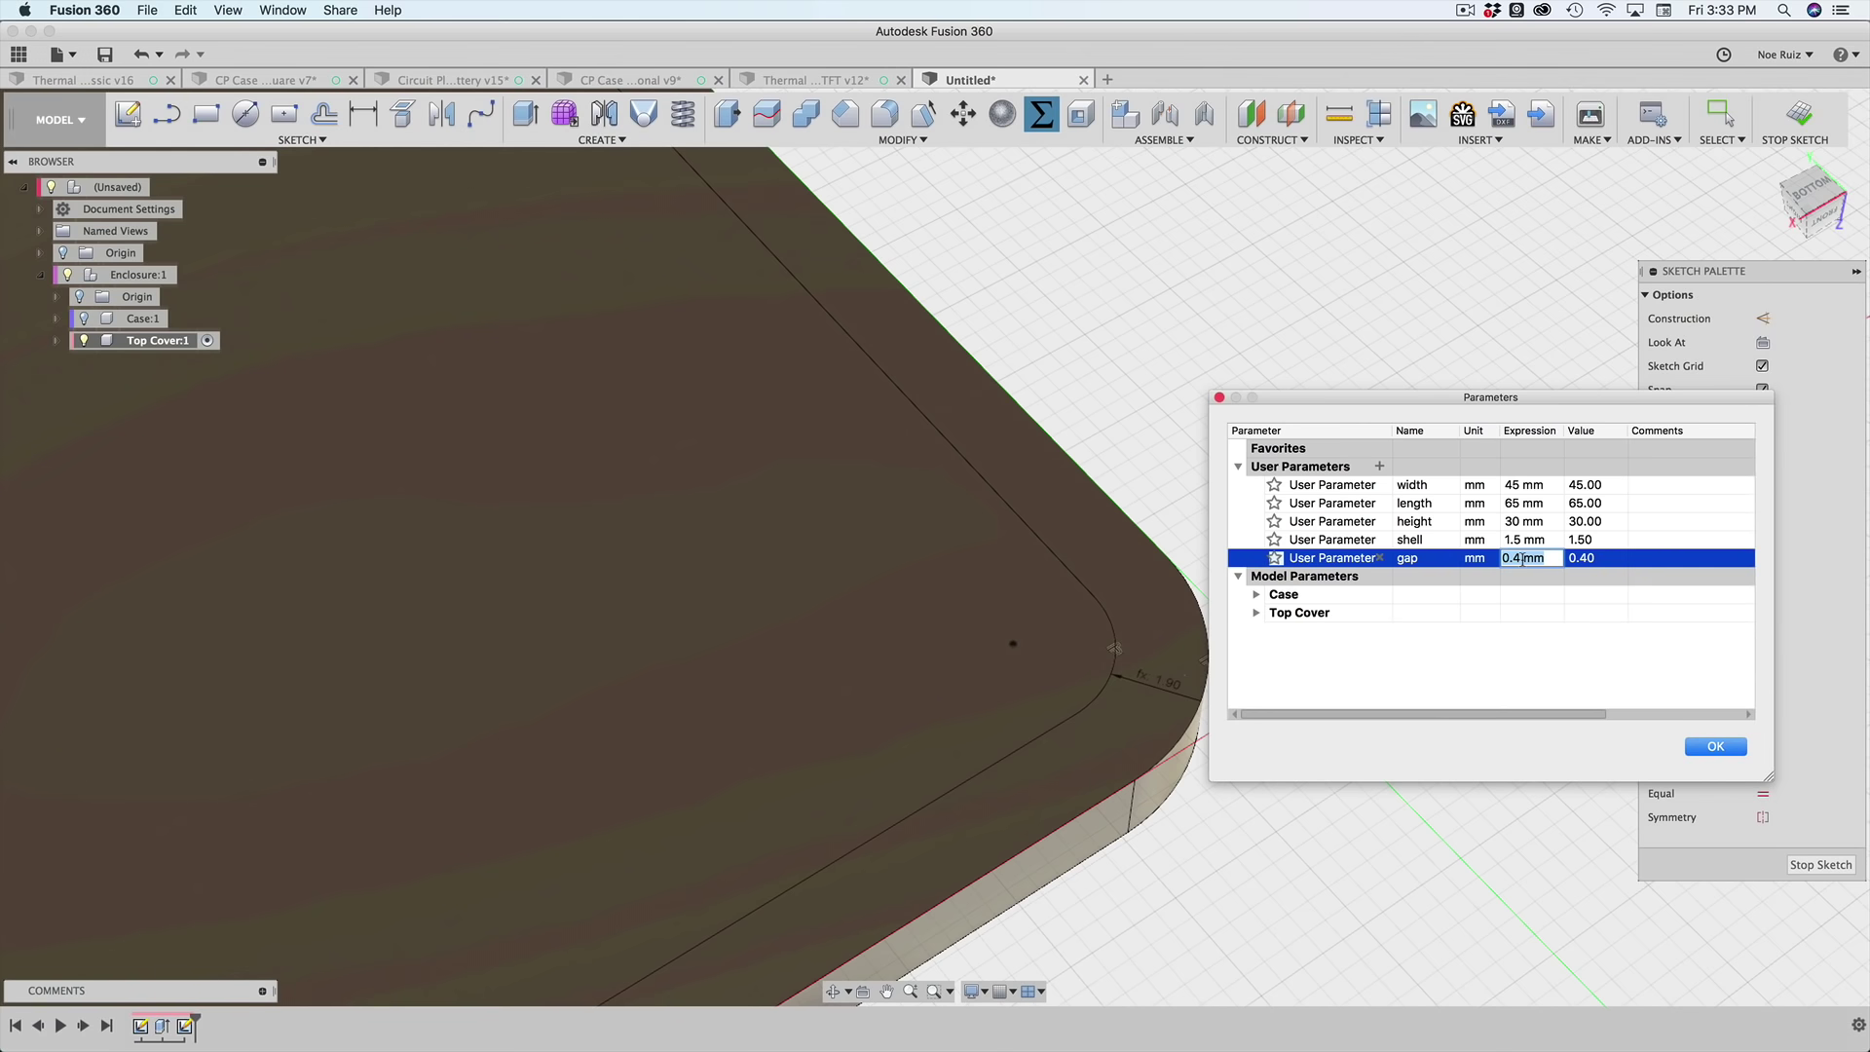
pyautogui.press('Return')
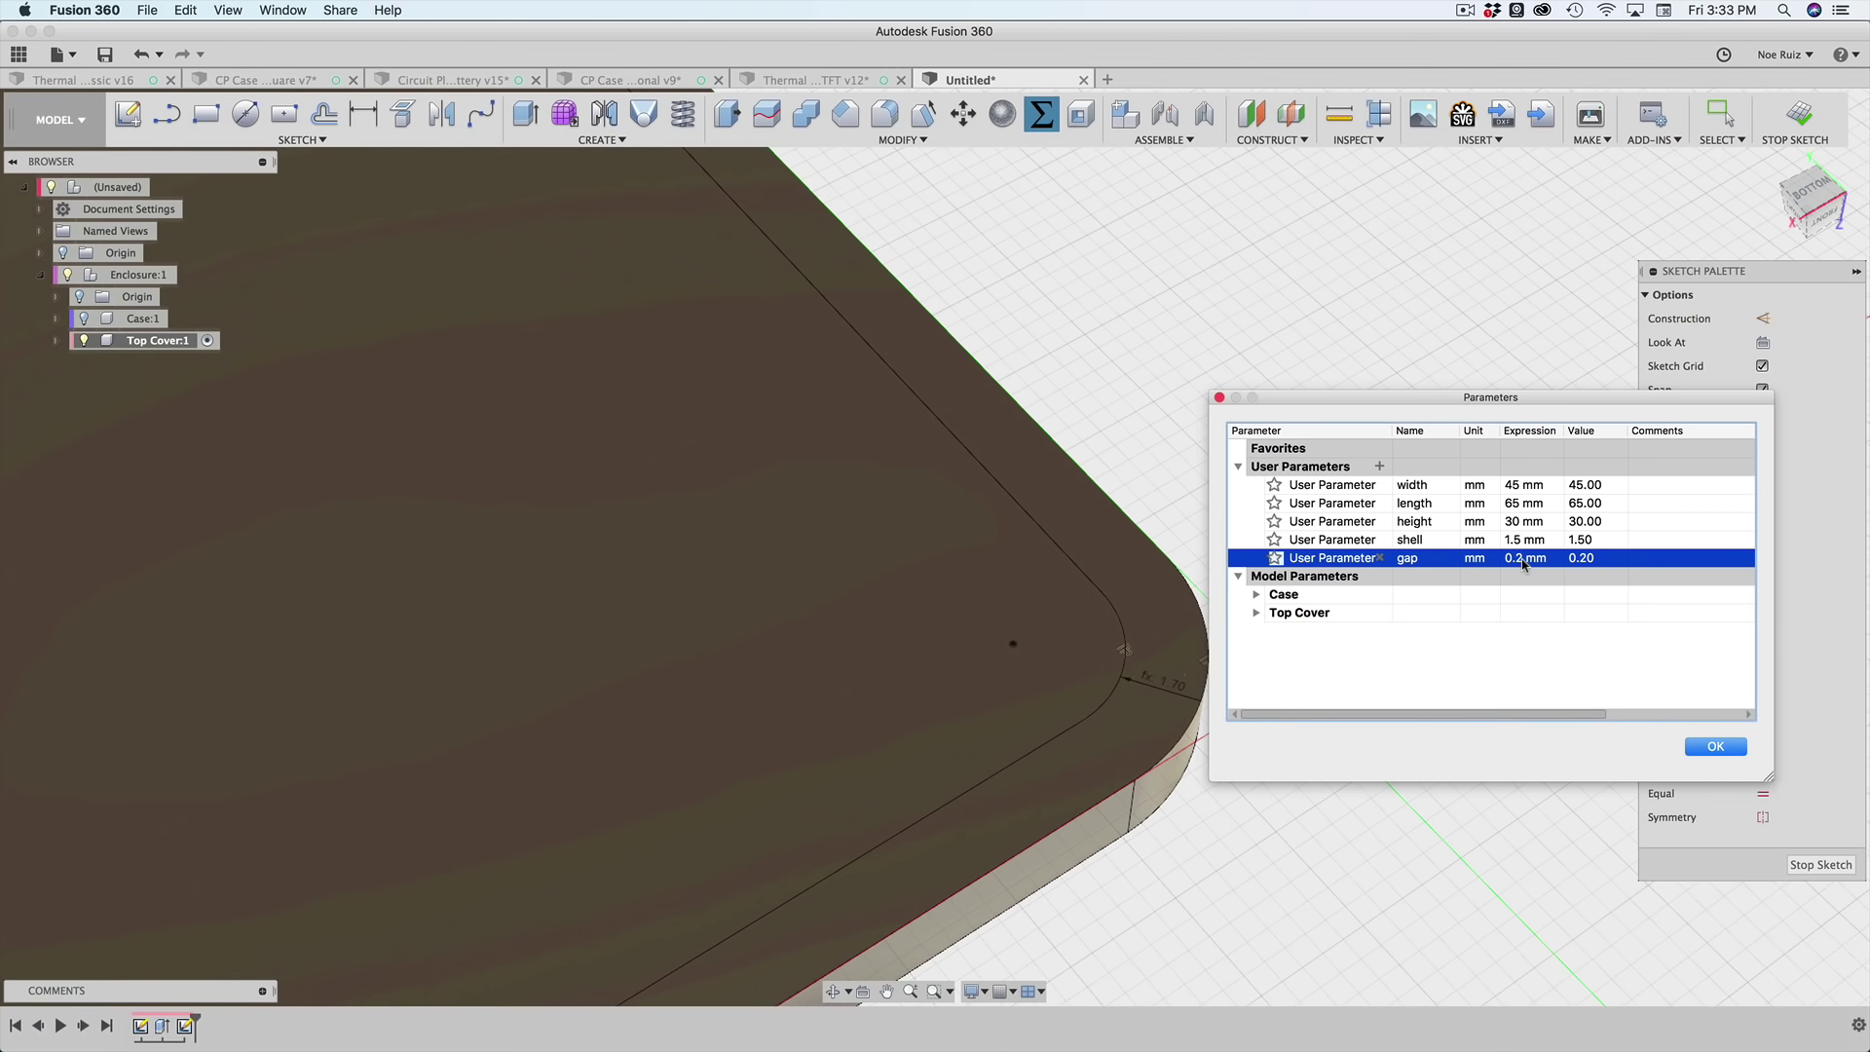
pyautogui.click(1714, 746)
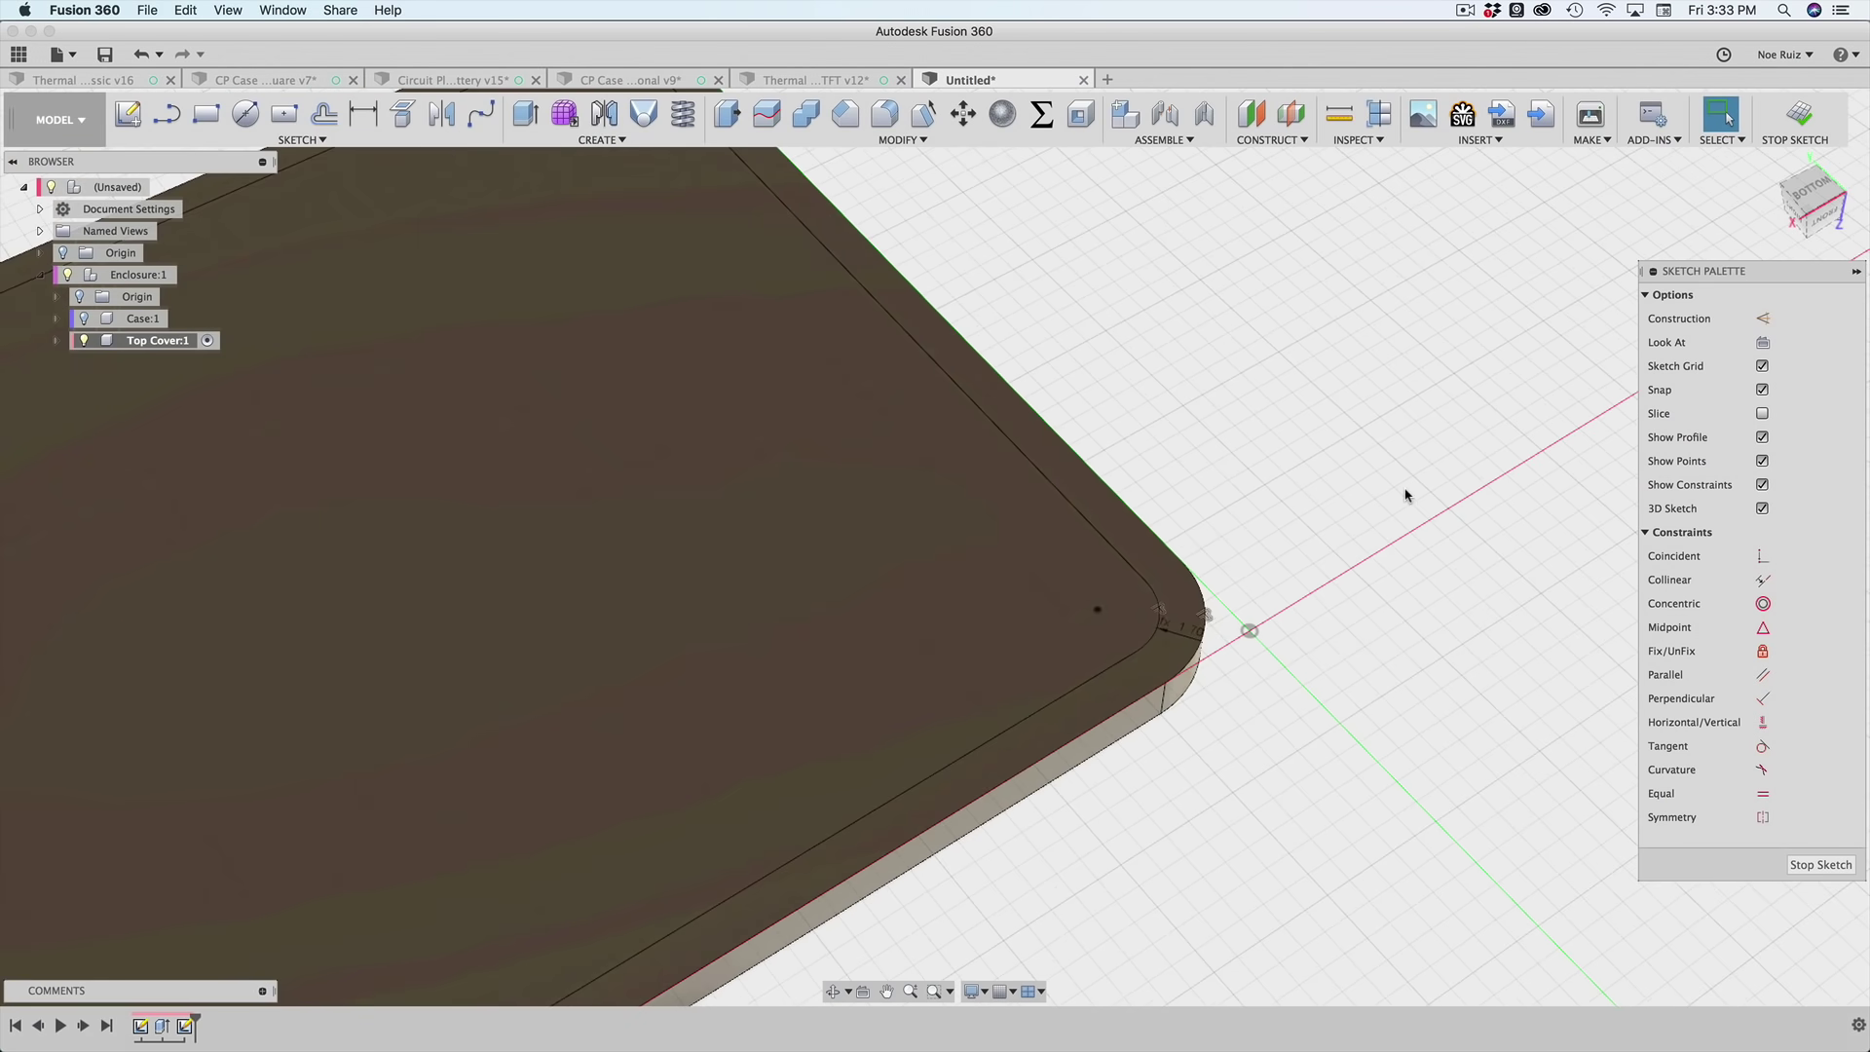
# - Extrude the inner offset profile on the cover's underside by shell*2, joined to the cover, to form the lip
pyautogui.keyDown('shift'); pyautogui.moveTo(1405, 495); pyautogui.dragTo(1315, 465, button='middle'); pyautogui.keyUp('shift')
pyautogui.click(1065, 542)
pyautogui.scroll(-2, 1065, 542)
pyautogui.press('e')
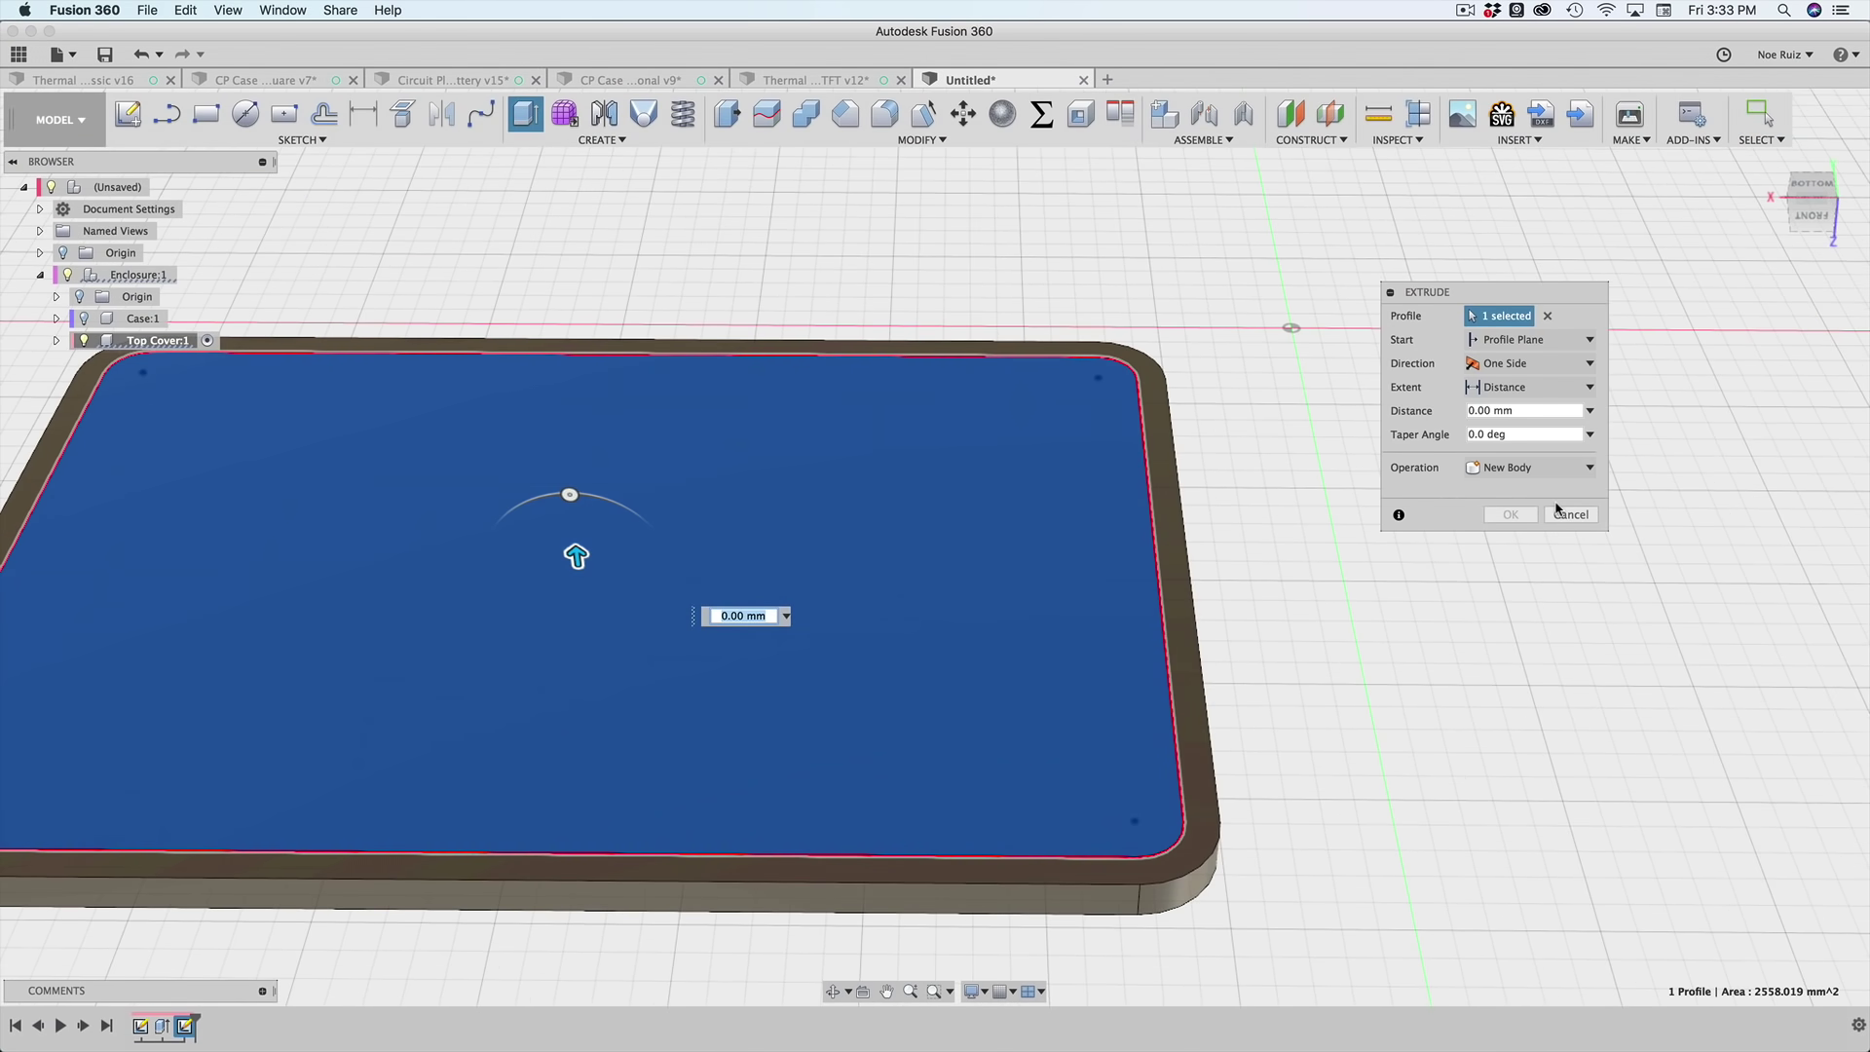
pyautogui.write('shell*2')
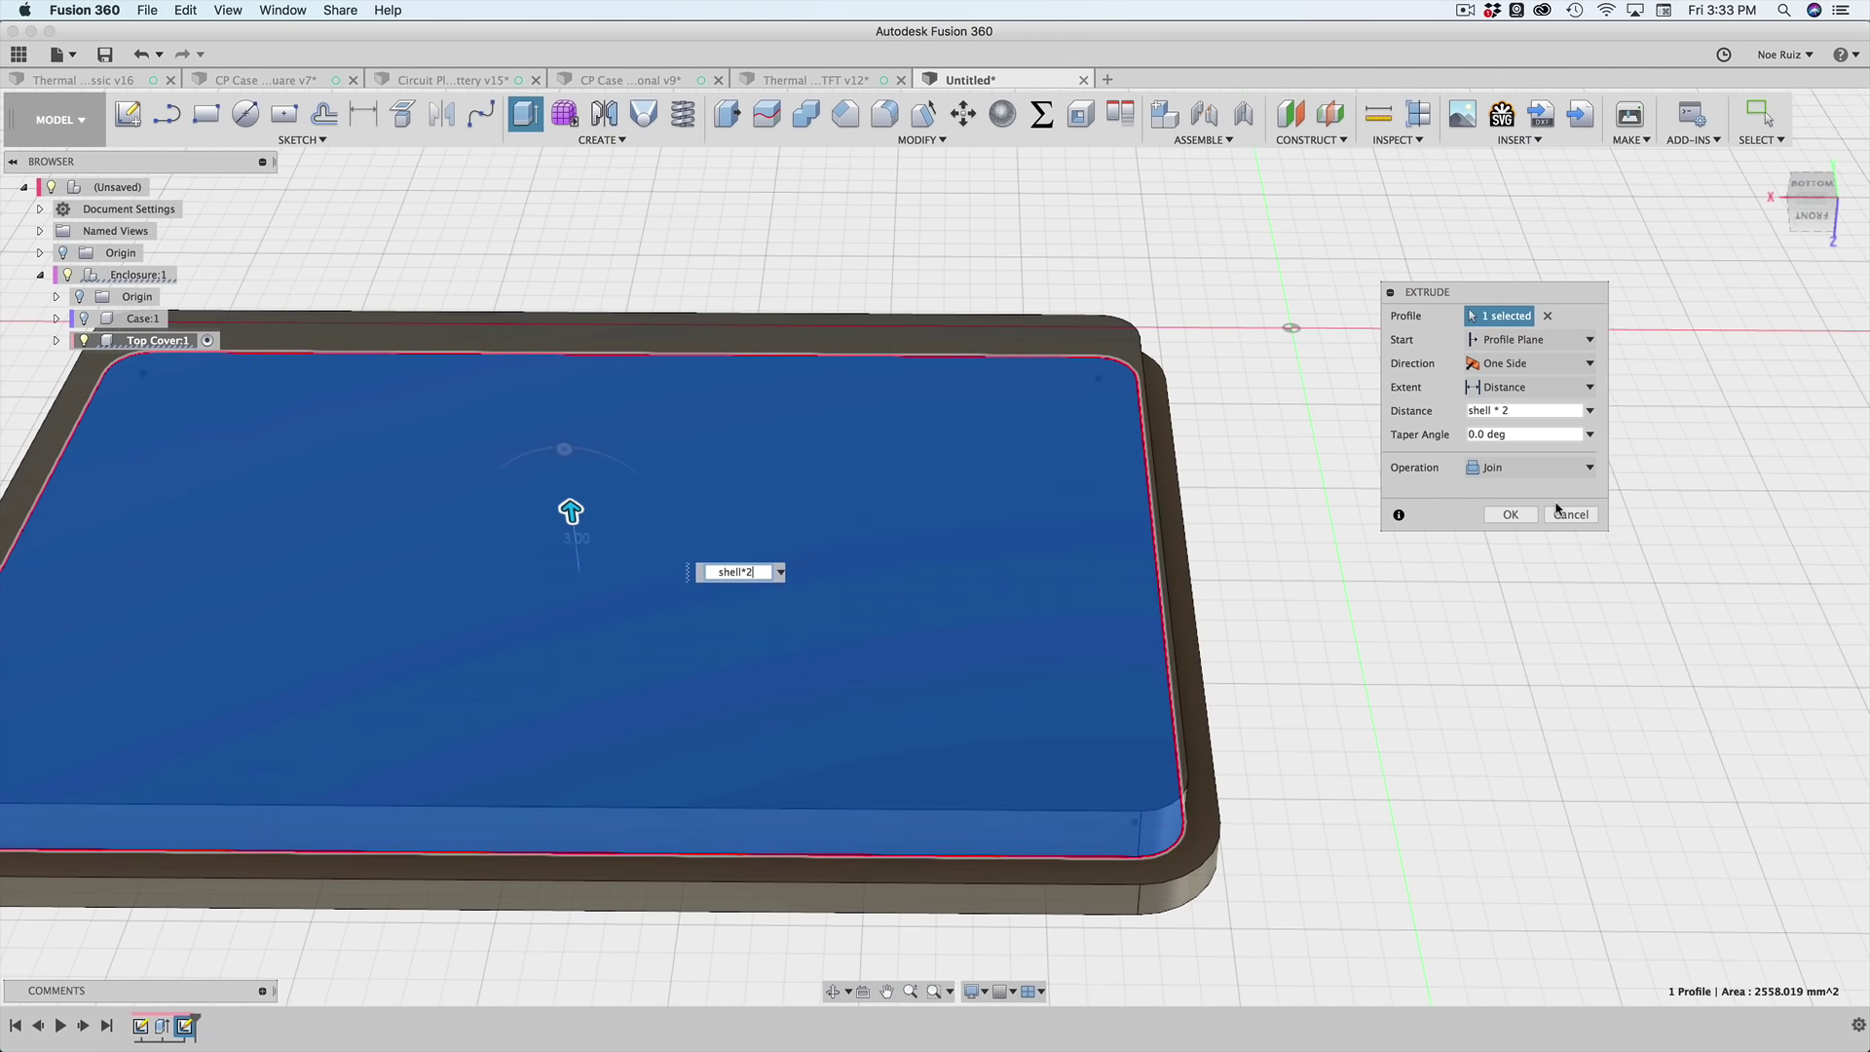
pyautogui.press('Return')
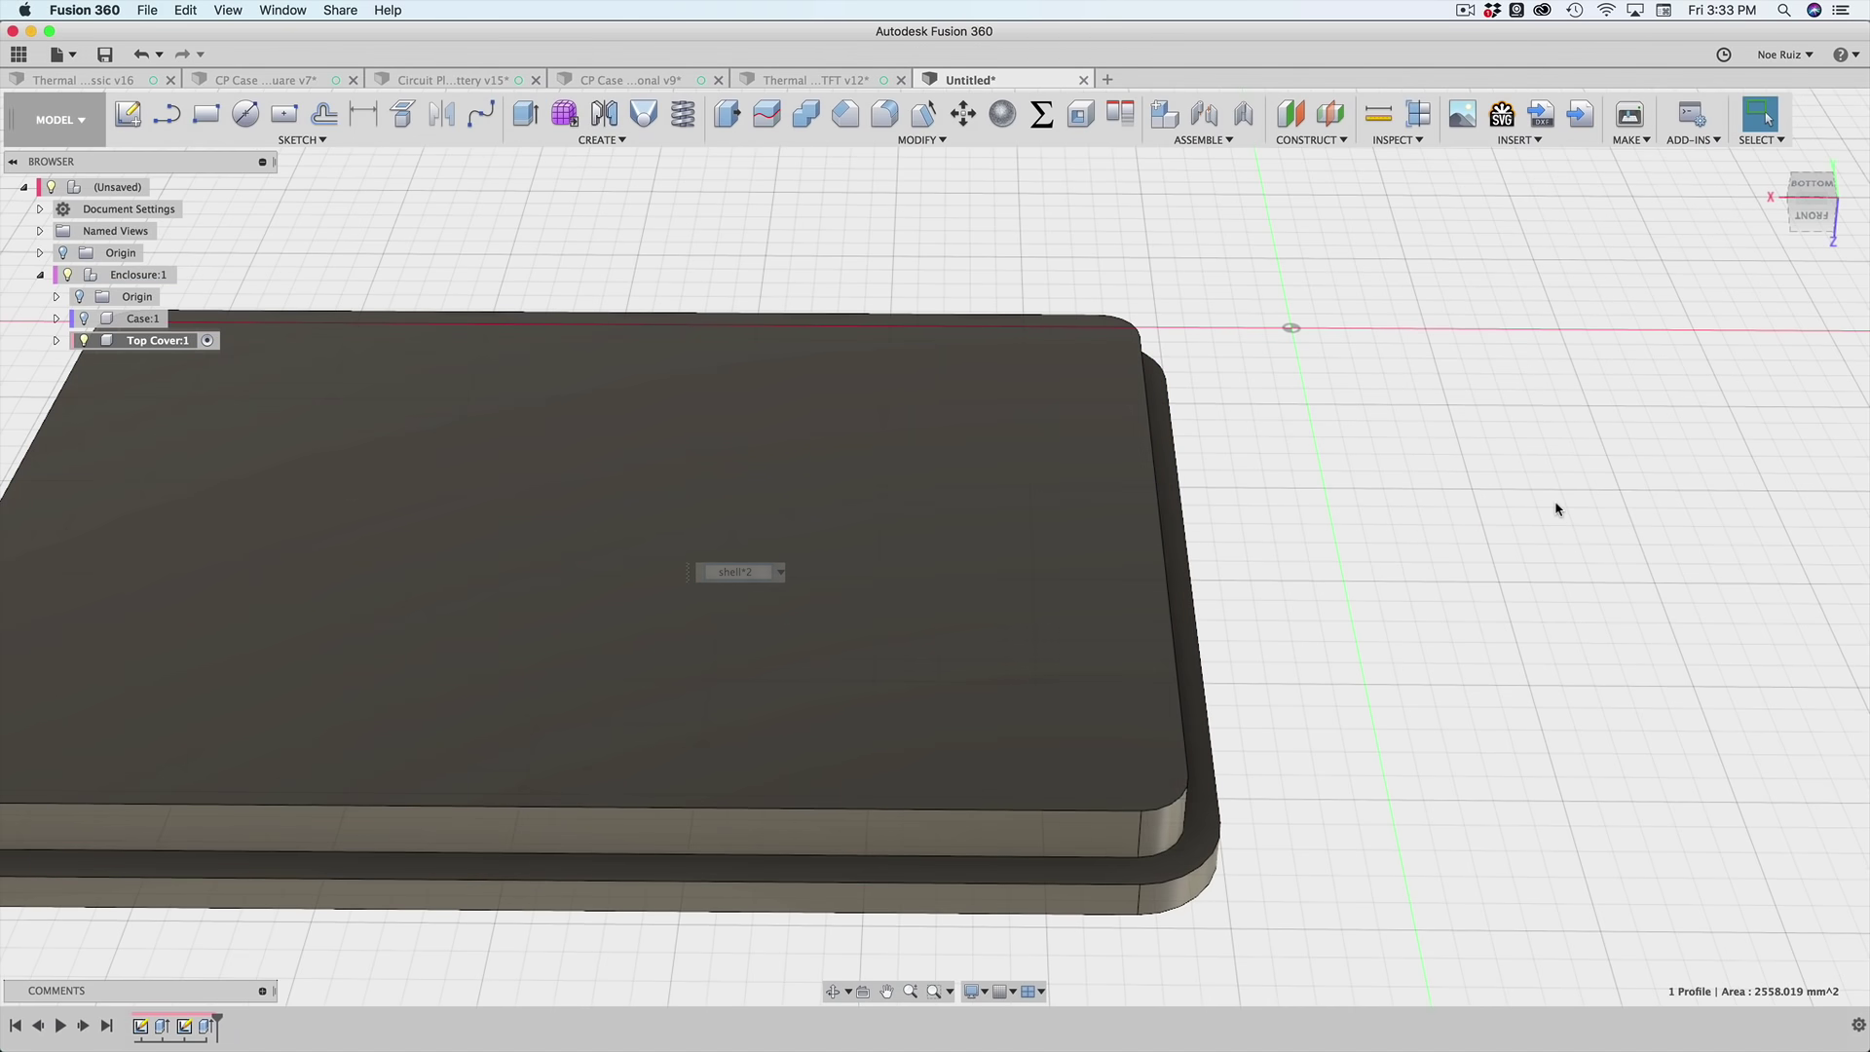
# - Show the Case component and examine how the cover's extruded lip fits inside its walls
pyautogui.scroll(-4, 1558, 509)
pyautogui.keyDown('shift'); pyautogui.moveTo(1461, 637); pyautogui.dragTo(1297, 471, button='middle'); pyautogui.keyUp('shift')
pyautogui.scroll(2, 929, 835)
pyautogui.scroll(-3, 929, 828)
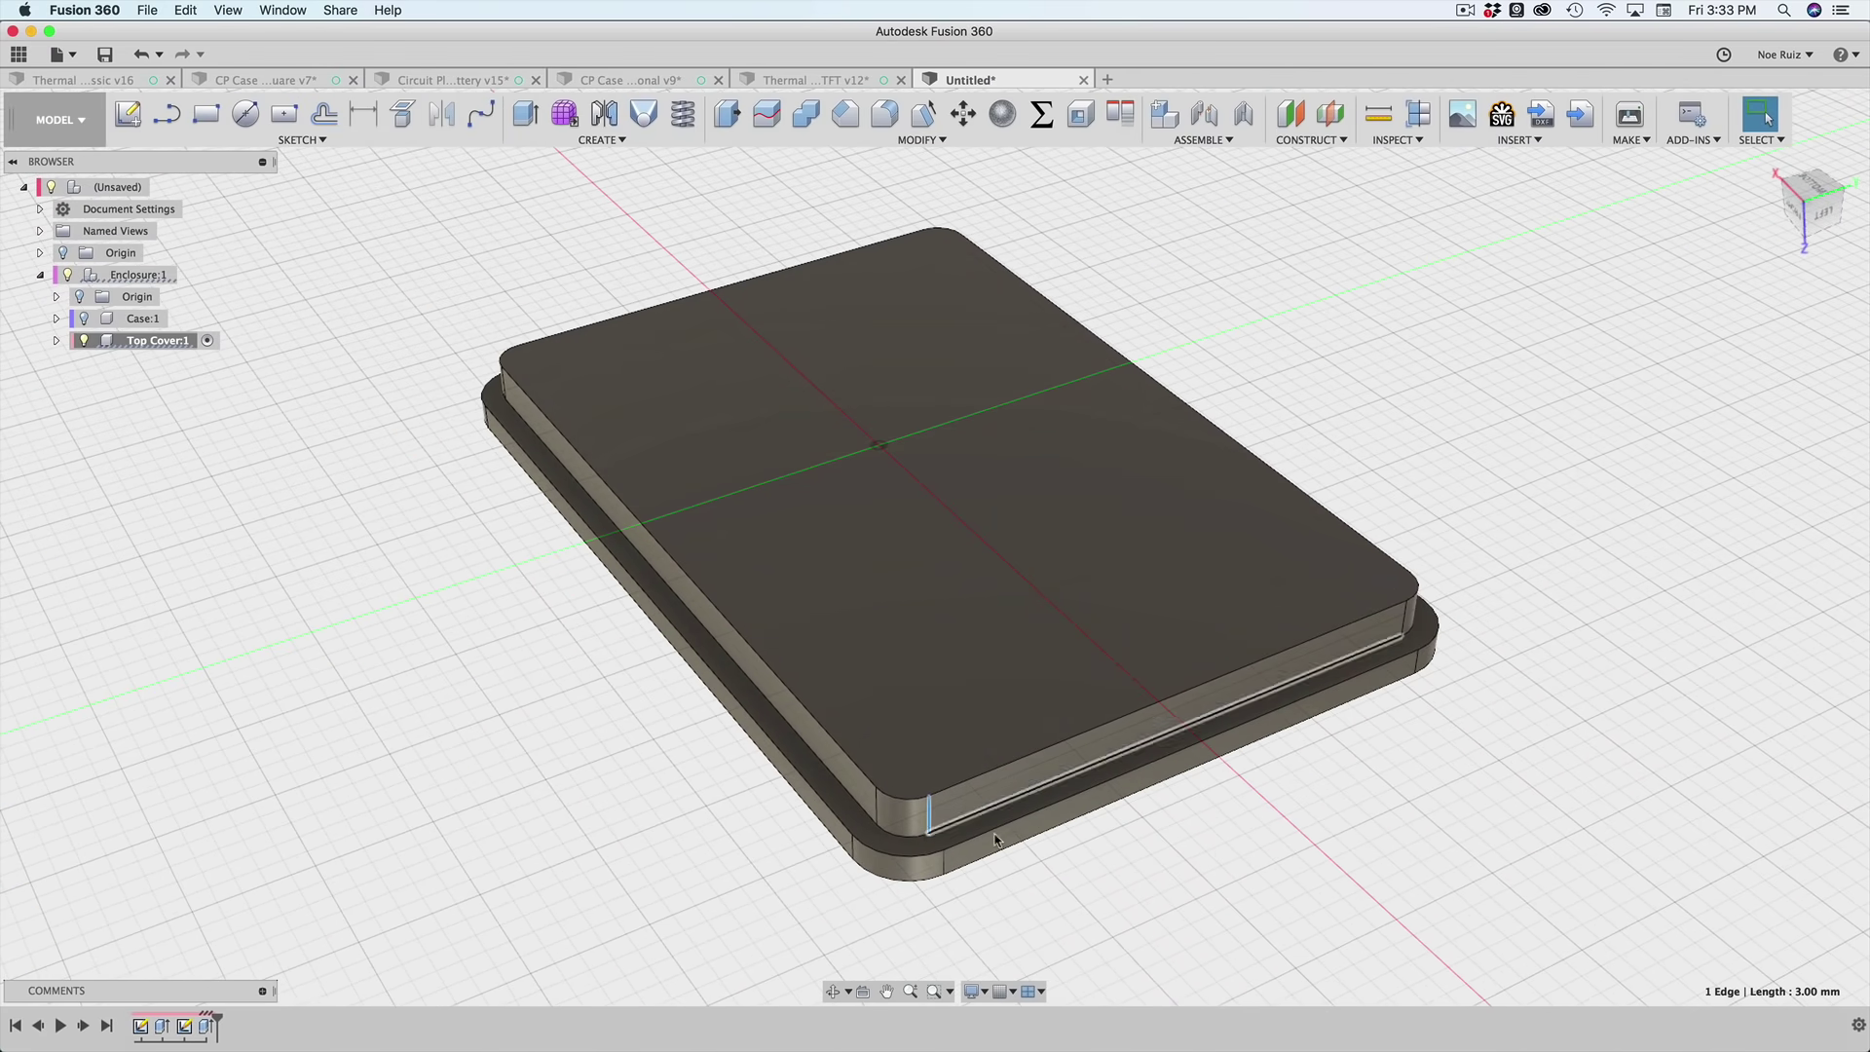
pyautogui.keyDown('shift'); pyautogui.moveTo(1299, 850); pyautogui.dragTo(1079, 859, button='middle'); pyautogui.keyUp('shift')
pyautogui.click(83, 318)
pyautogui.scroll(-1, 216, 458)
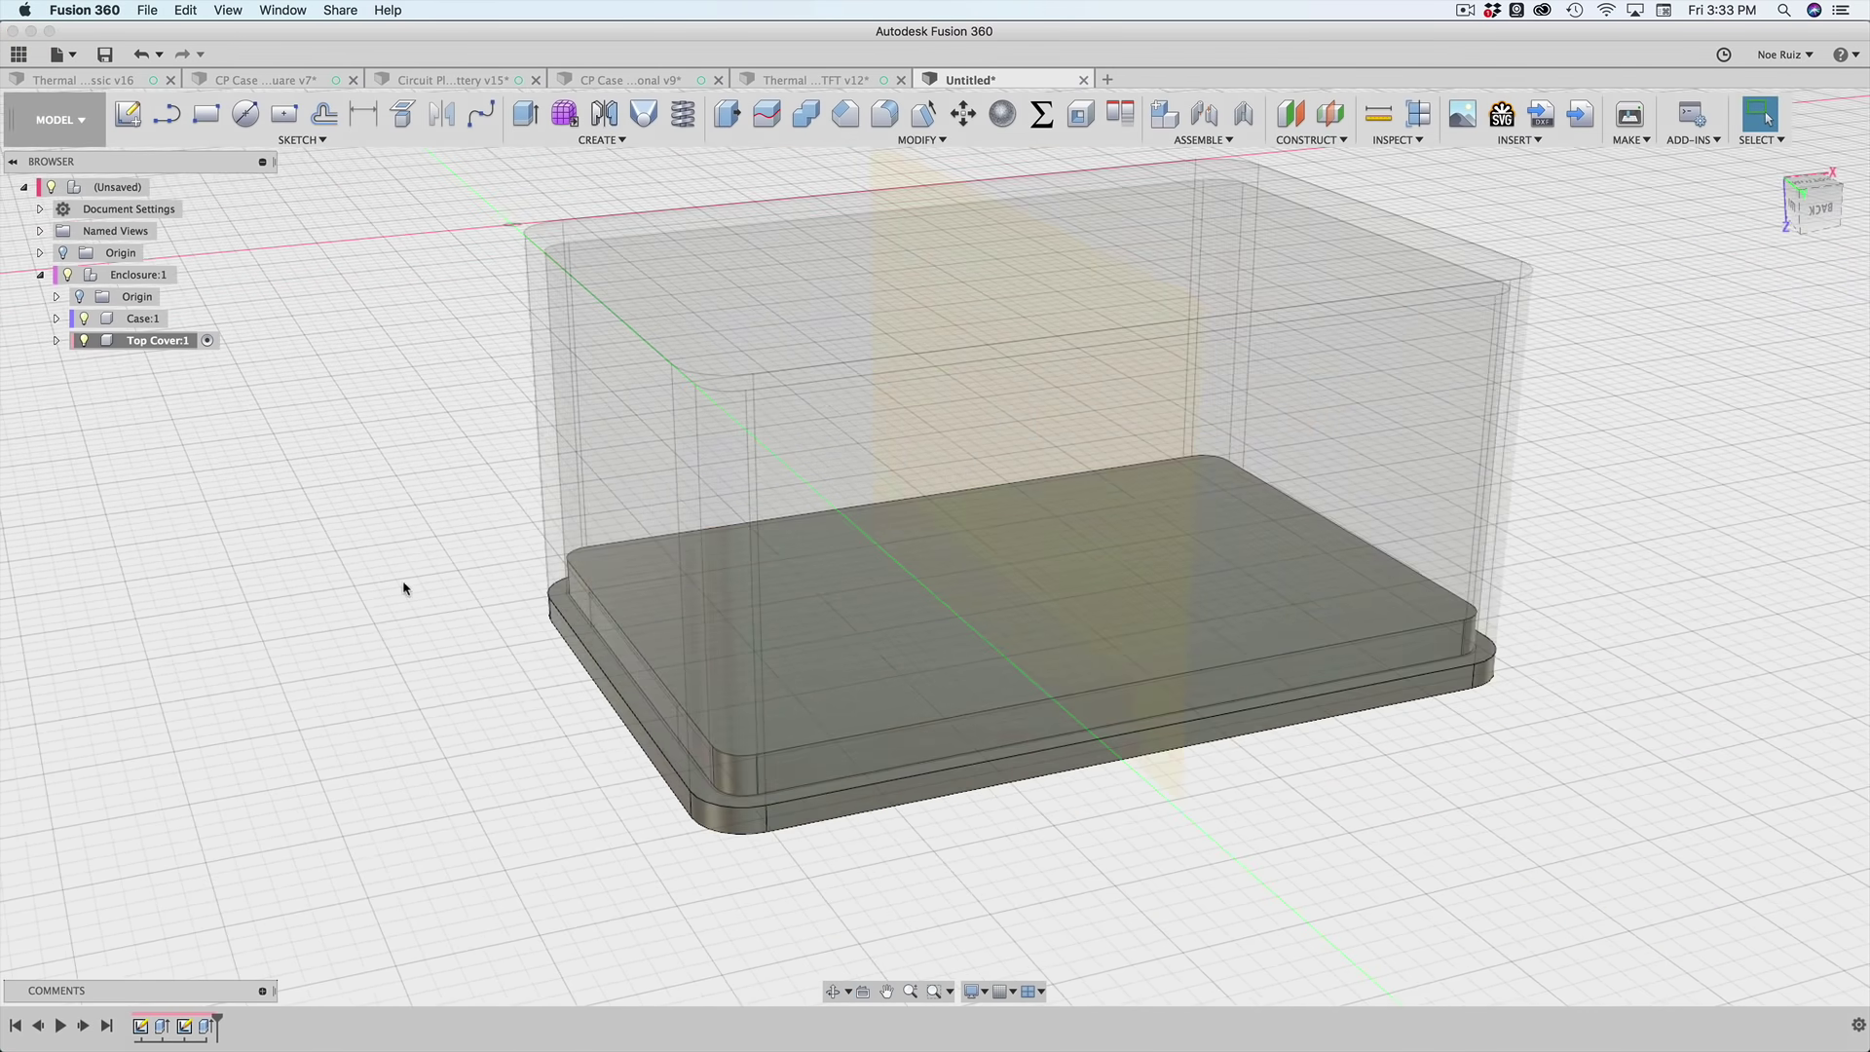
pyautogui.keyDown('shift'); pyautogui.moveTo(405, 584); pyautogui.dragTo(10, 570, button='middle'); pyautogui.keyUp('shift')
pyautogui.keyDown('shift'); pyautogui.moveTo(1396, 780); pyautogui.dragTo(1173, 751, button='middle'); pyautogui.keyUp('shift')
pyautogui.scroll(-1, 874, 620)
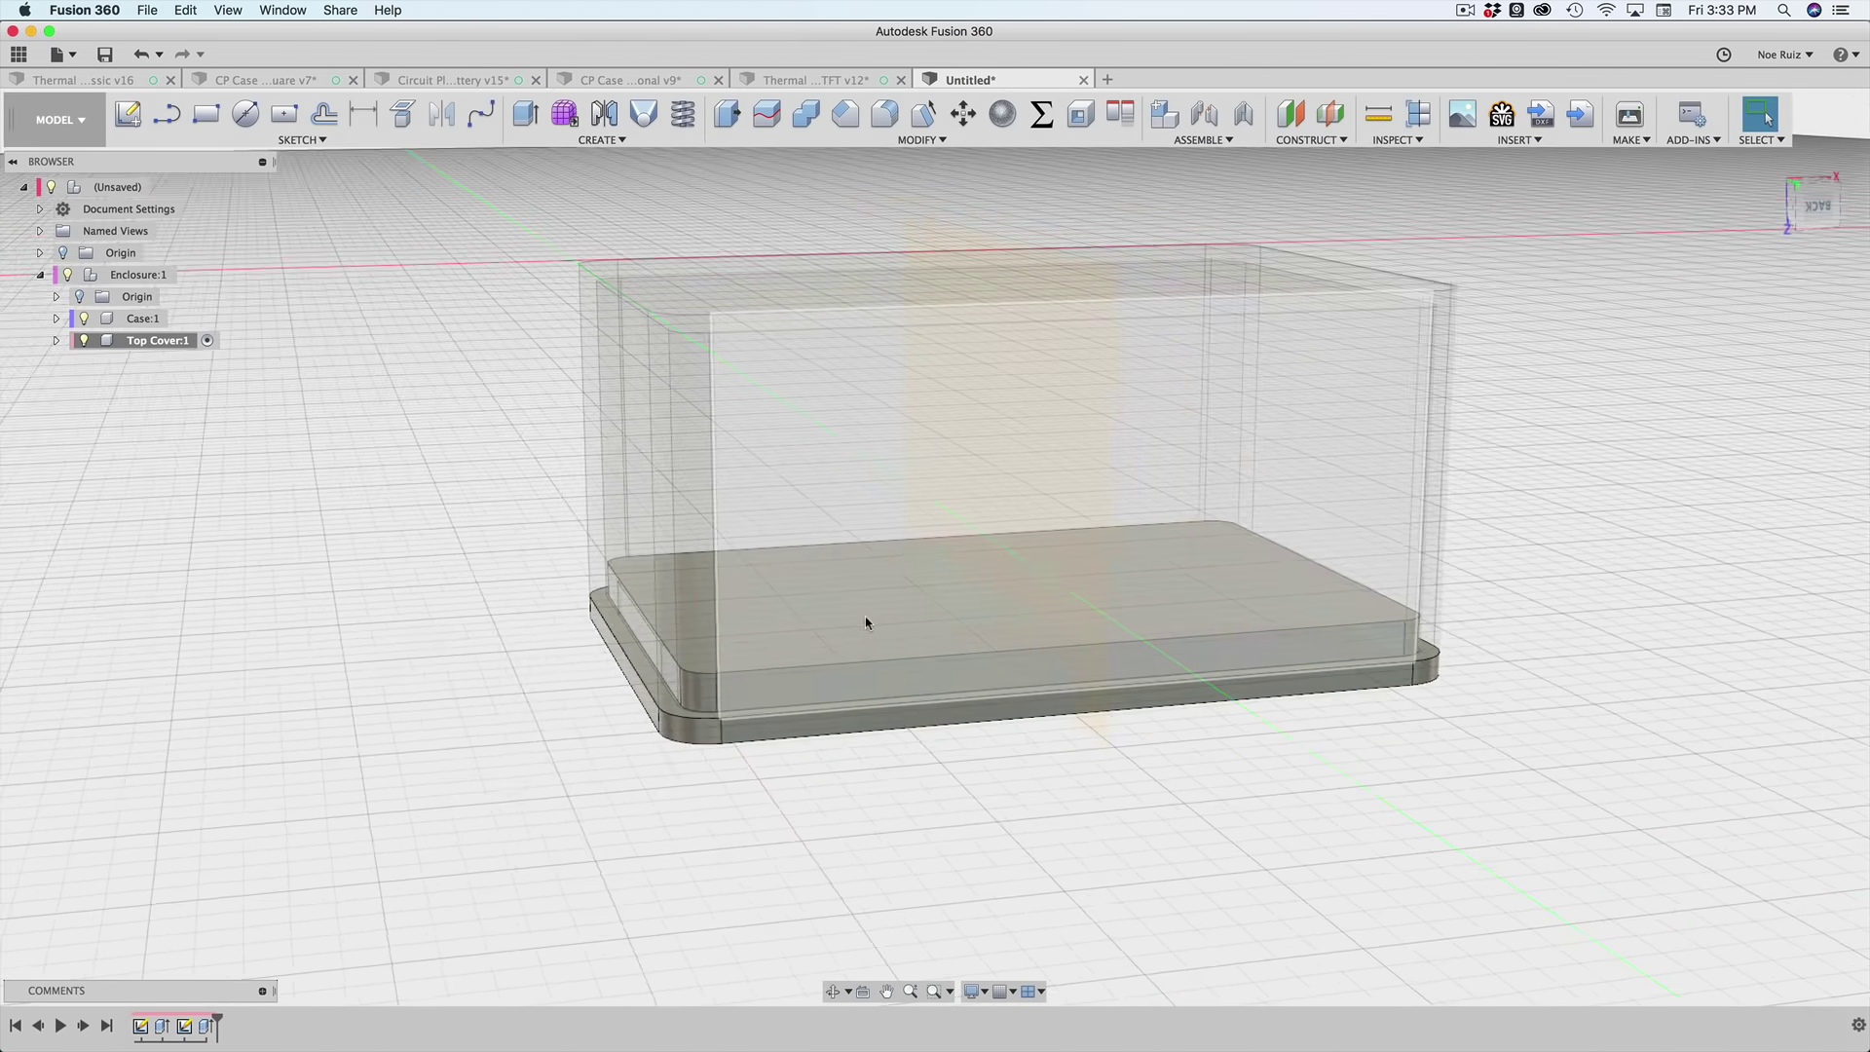
pyautogui.scroll(4, 871, 624)
pyautogui.moveTo(356, 670); pyautogui.dragTo(361, 668, button='middle')
pyautogui.scroll(10, 376, 655)
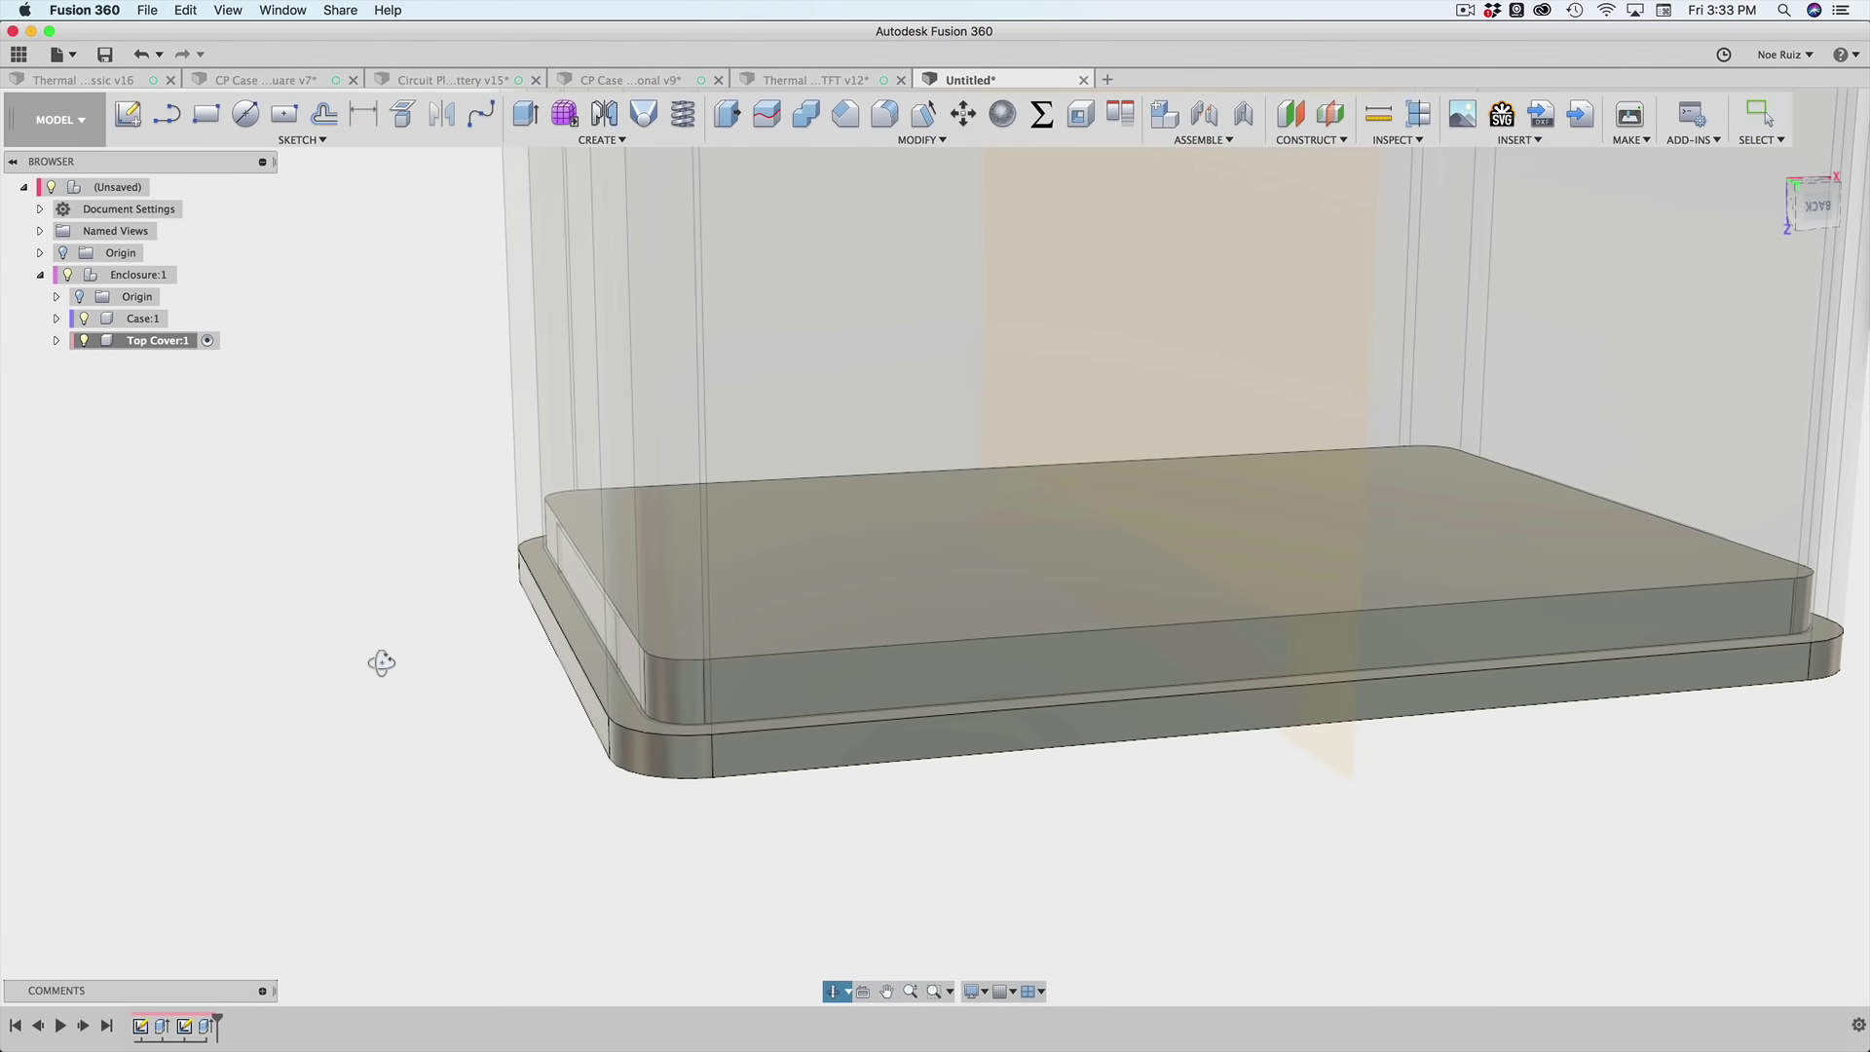
pyautogui.scroll(-3, 952, 780)
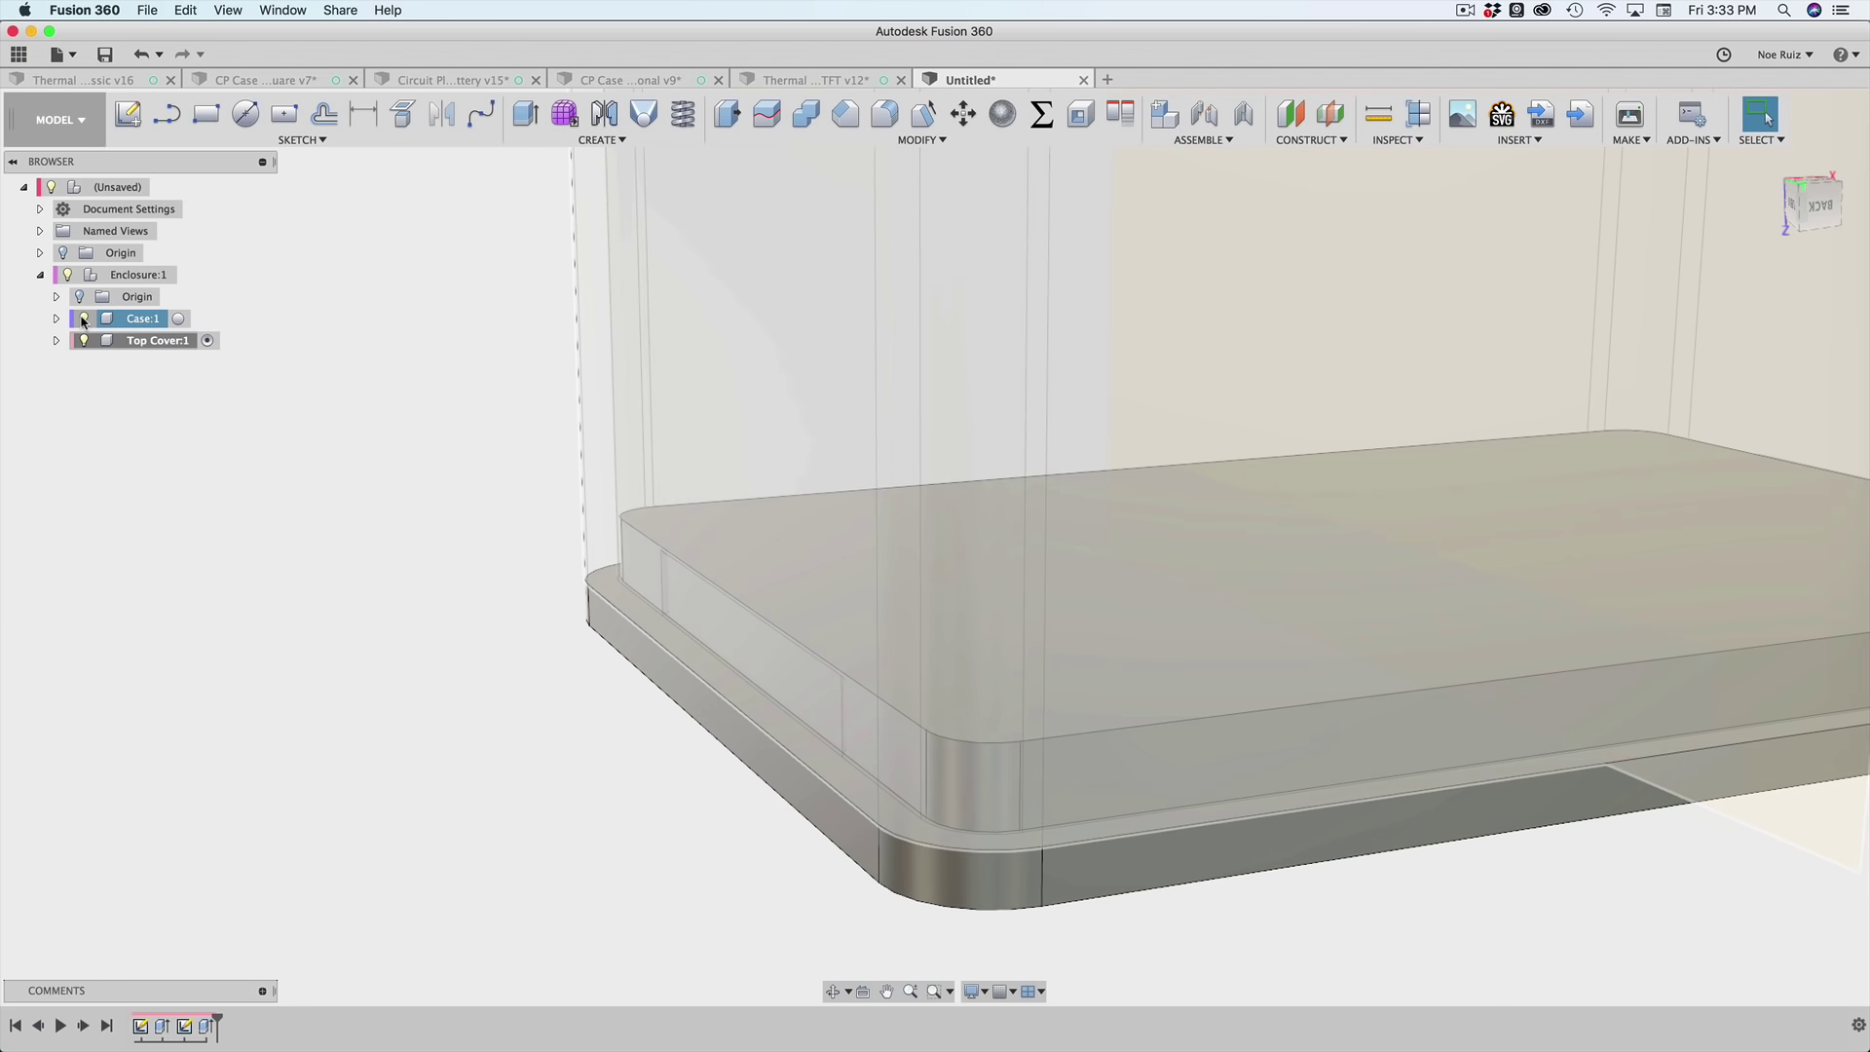
# - Within the Case component, hide Body1 and make Sketch2 visible
pyautogui.click(84, 319)
pyautogui.click(84, 319)
pyautogui.click(57, 319)
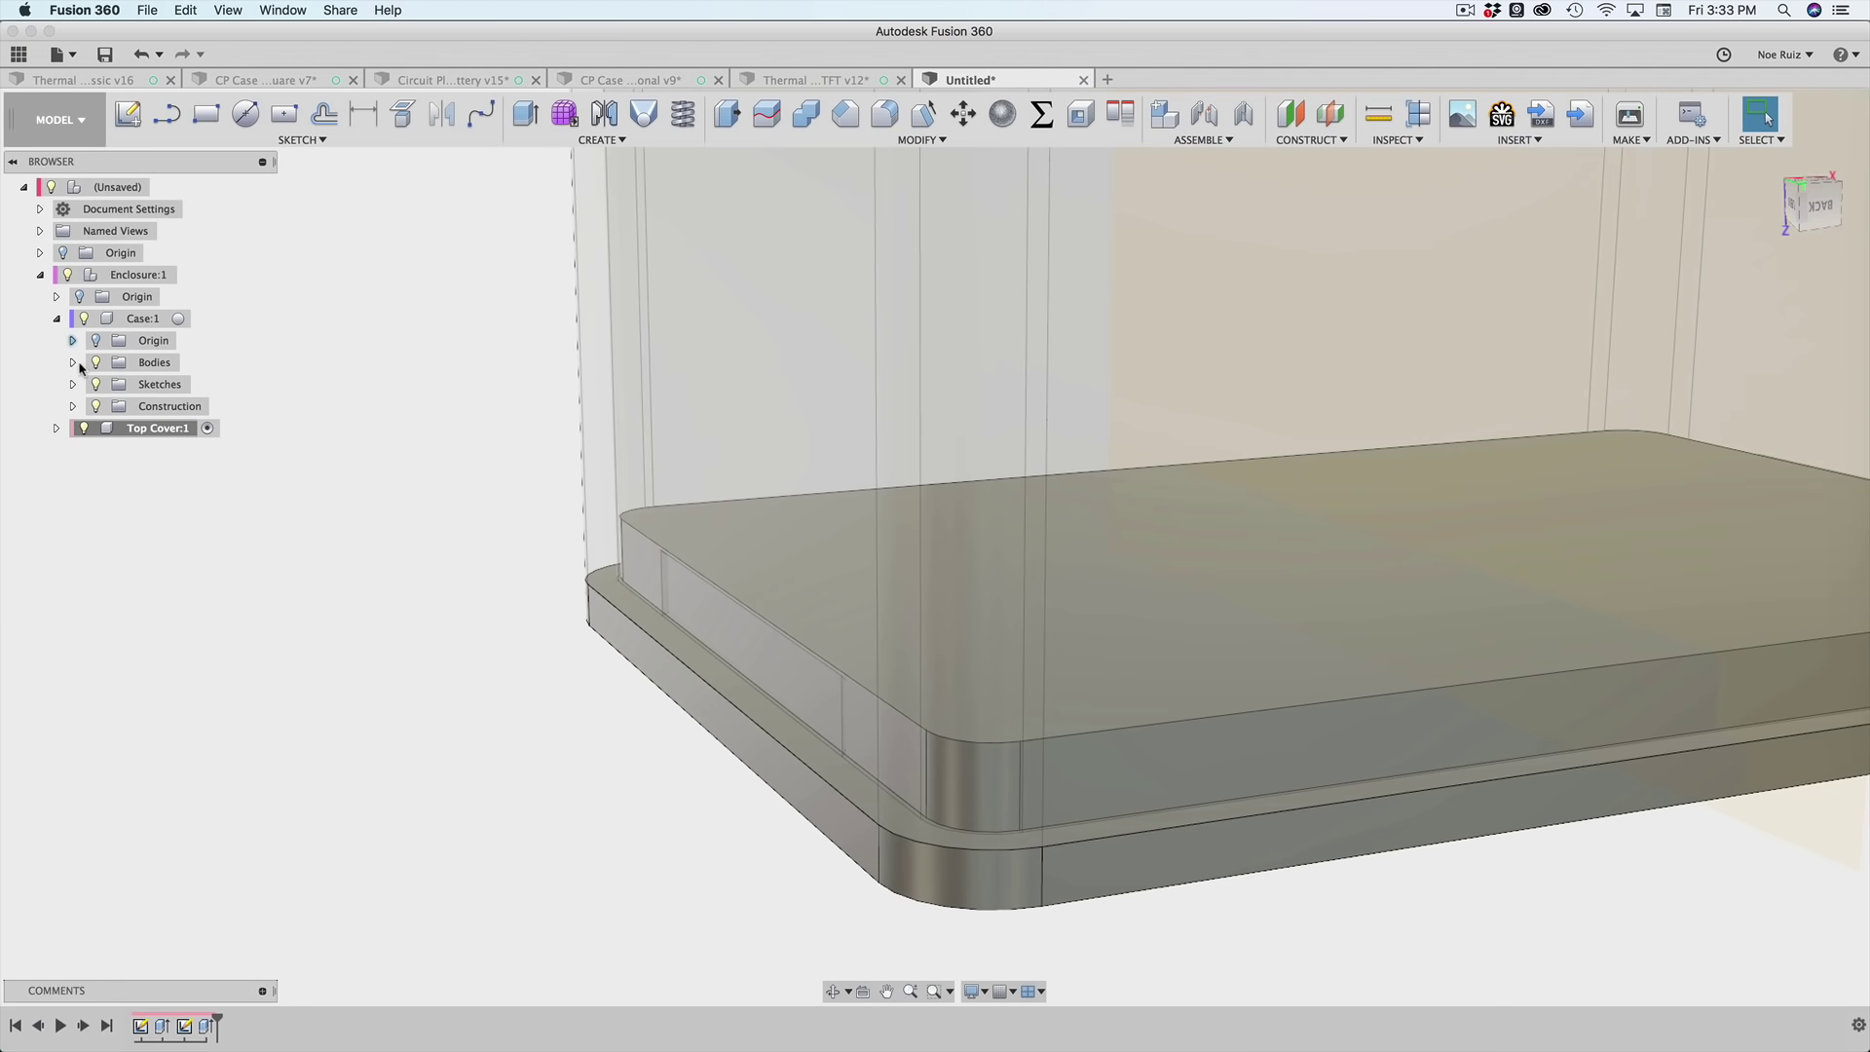
pyautogui.click(72, 385)
pyautogui.click(73, 363)
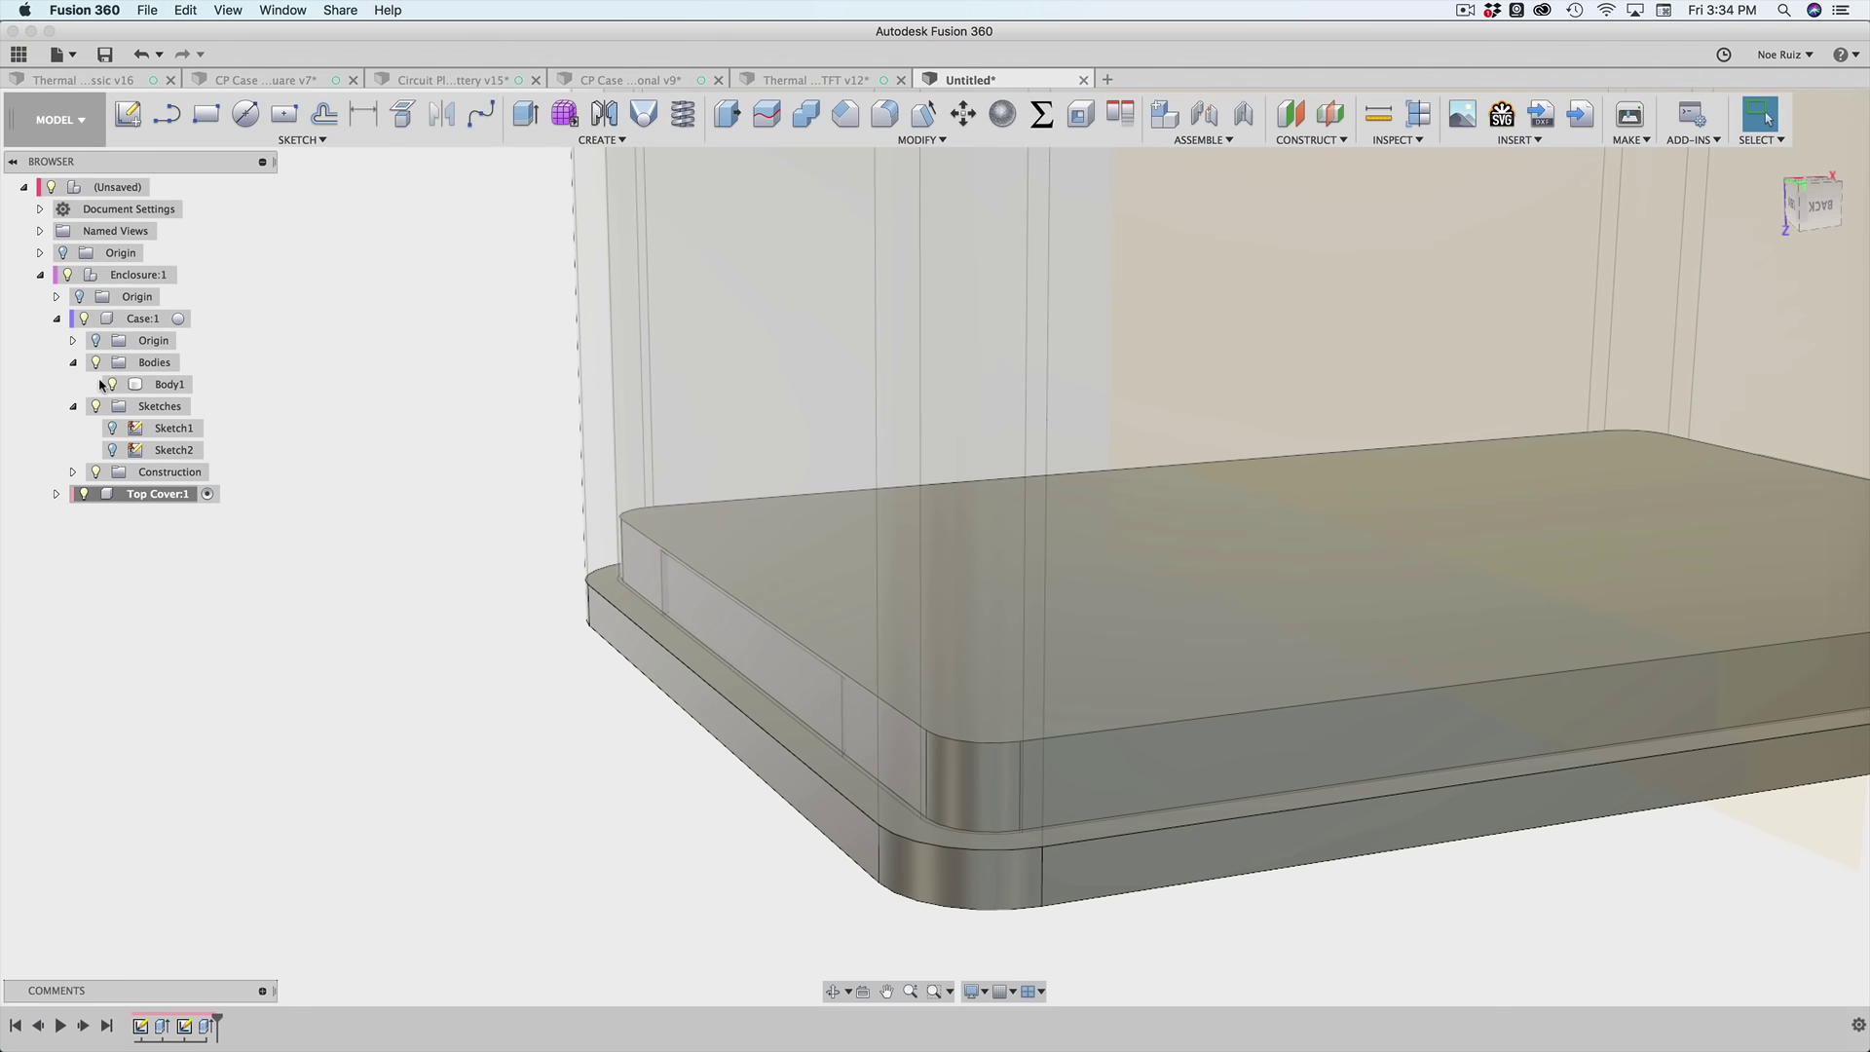
pyautogui.click(110, 385)
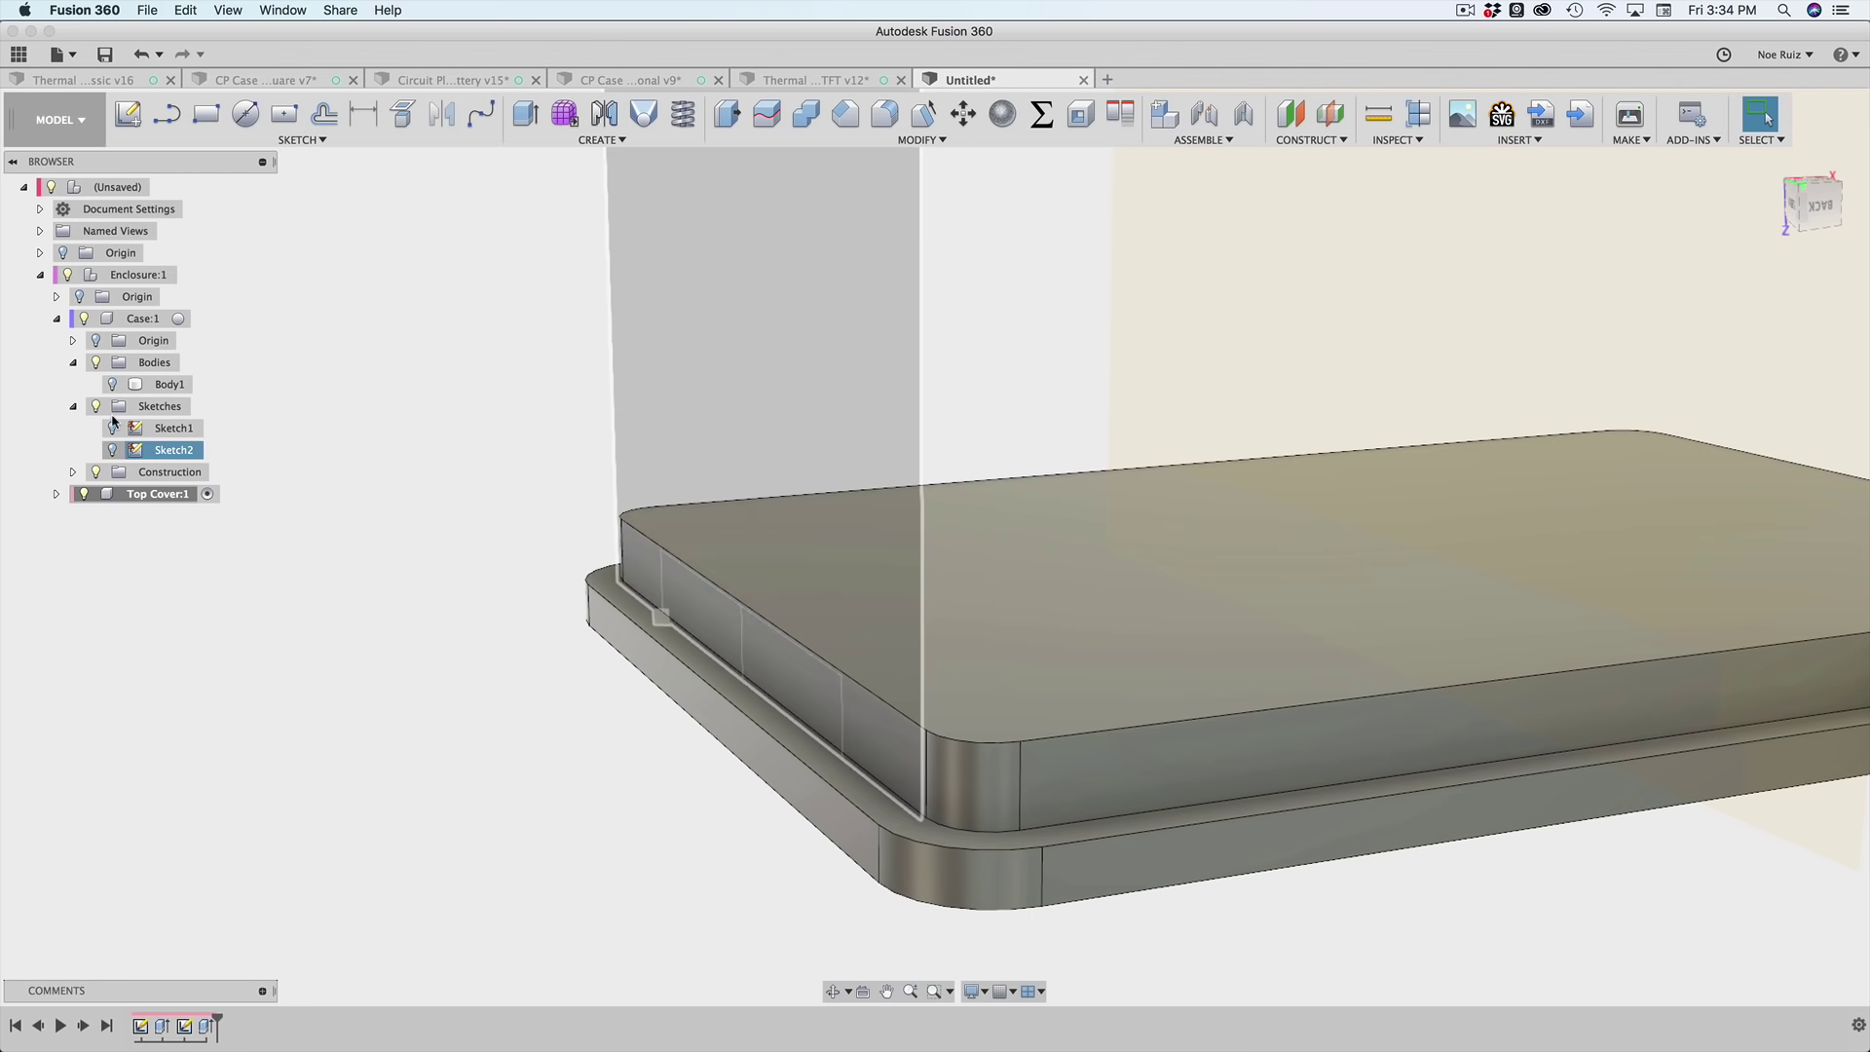
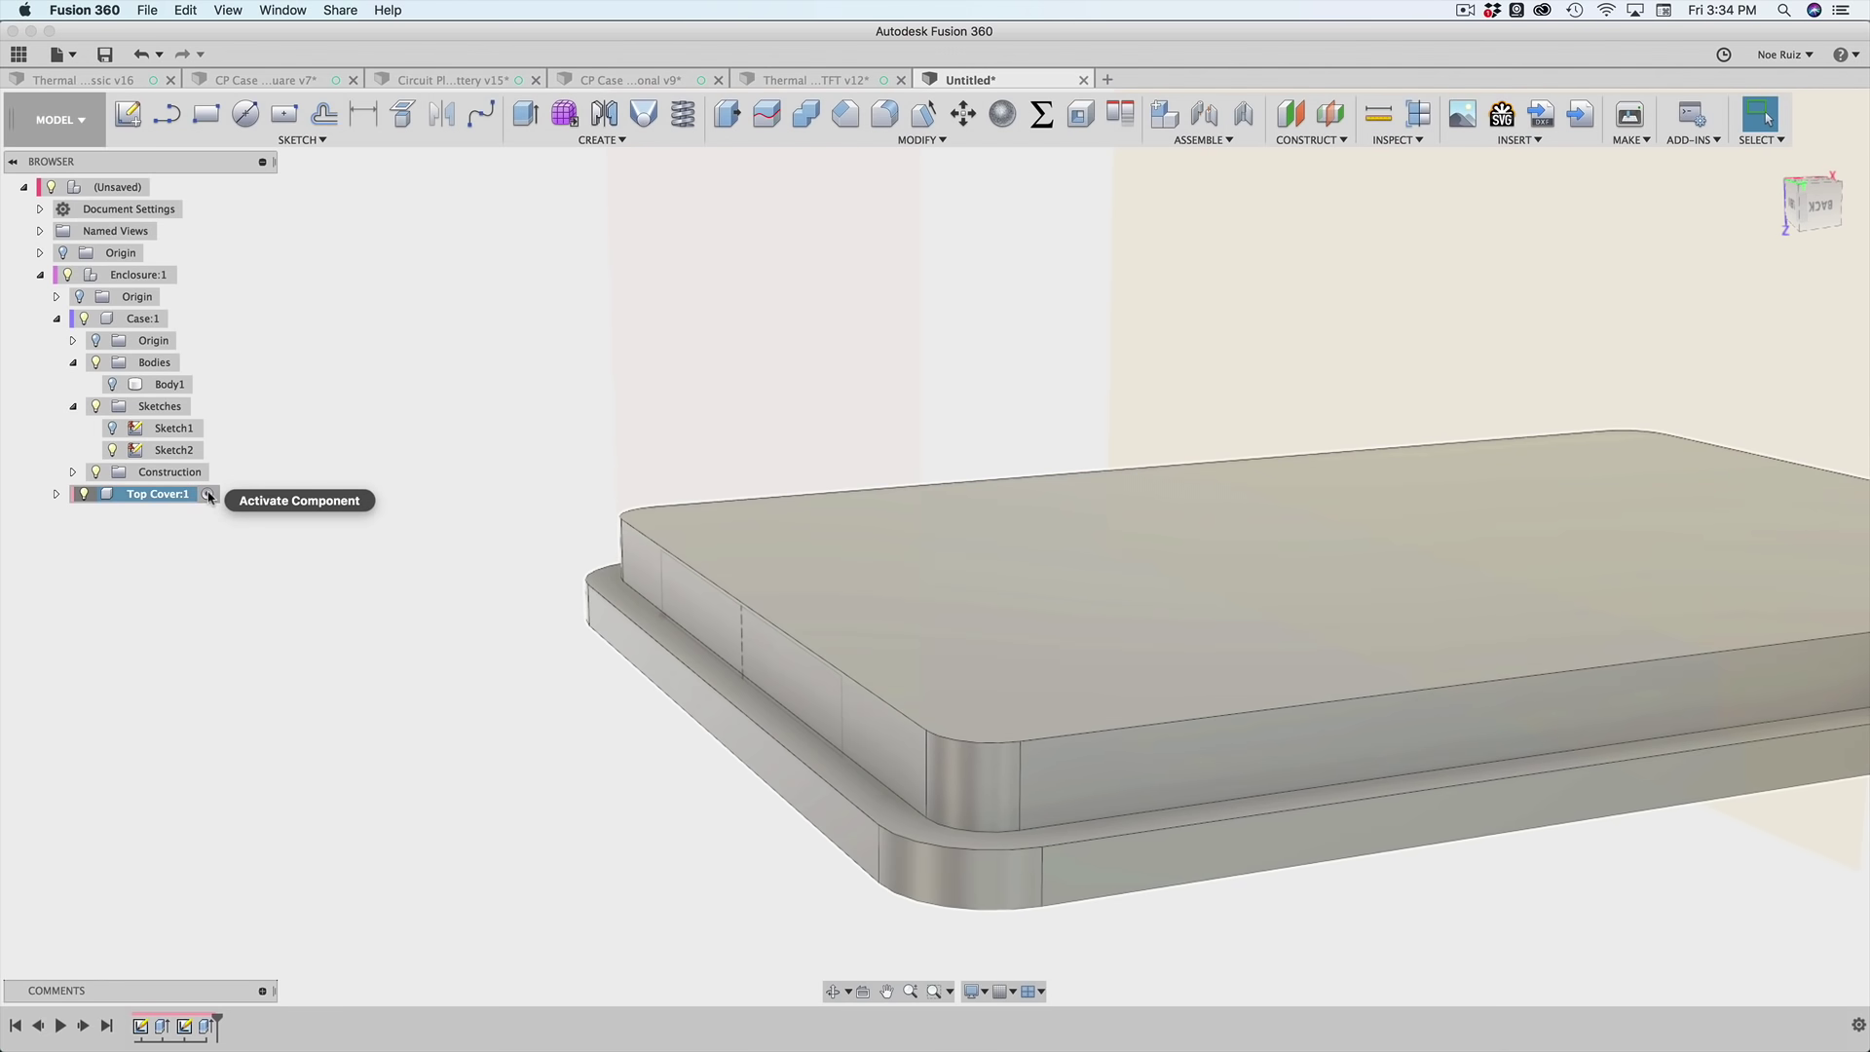
# - With Top Cover active, start extruding the rectangular Sketch2 profile about 0.10 mm toward the lip's side face
pyautogui.click(208, 494)
pyautogui.keyDown('shift'); pyautogui.moveTo(467, 659); pyautogui.dragTo(468, 596, button='middle'); pyautogui.keyUp('shift')
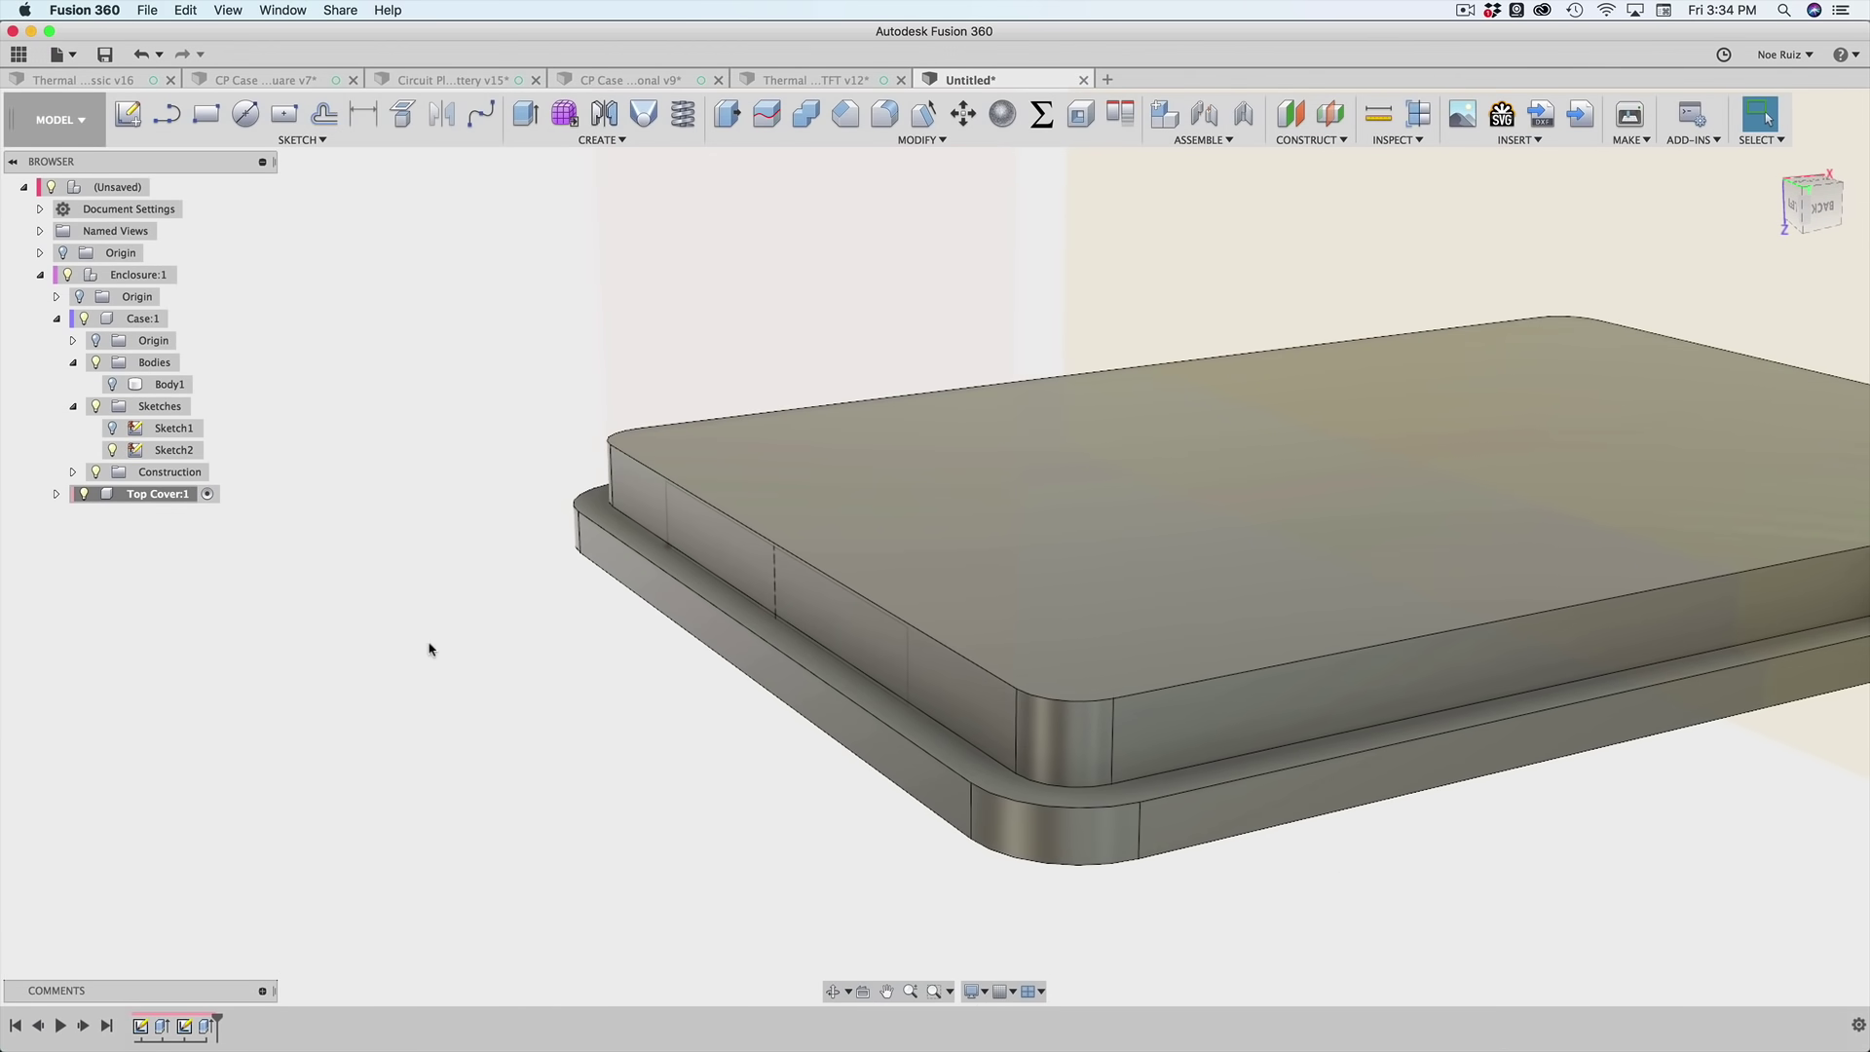
pyautogui.click(694, 539)
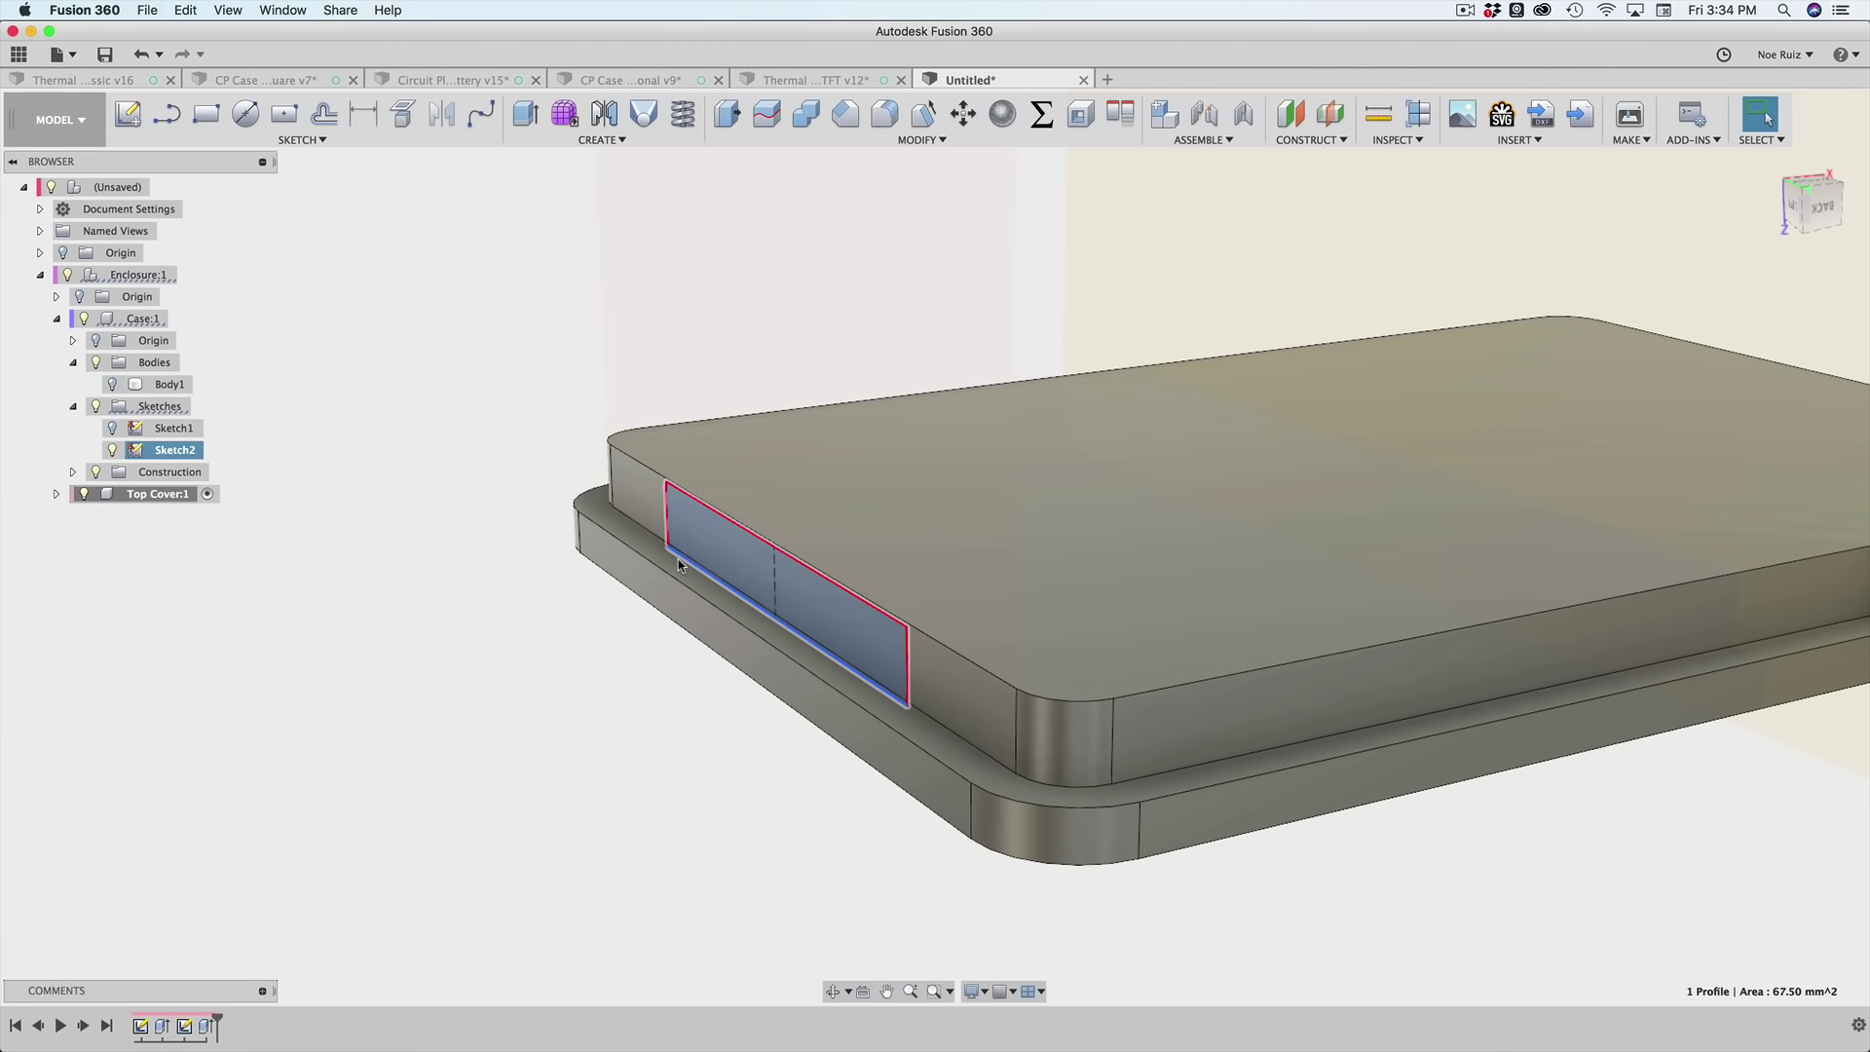
pyautogui.press('e')
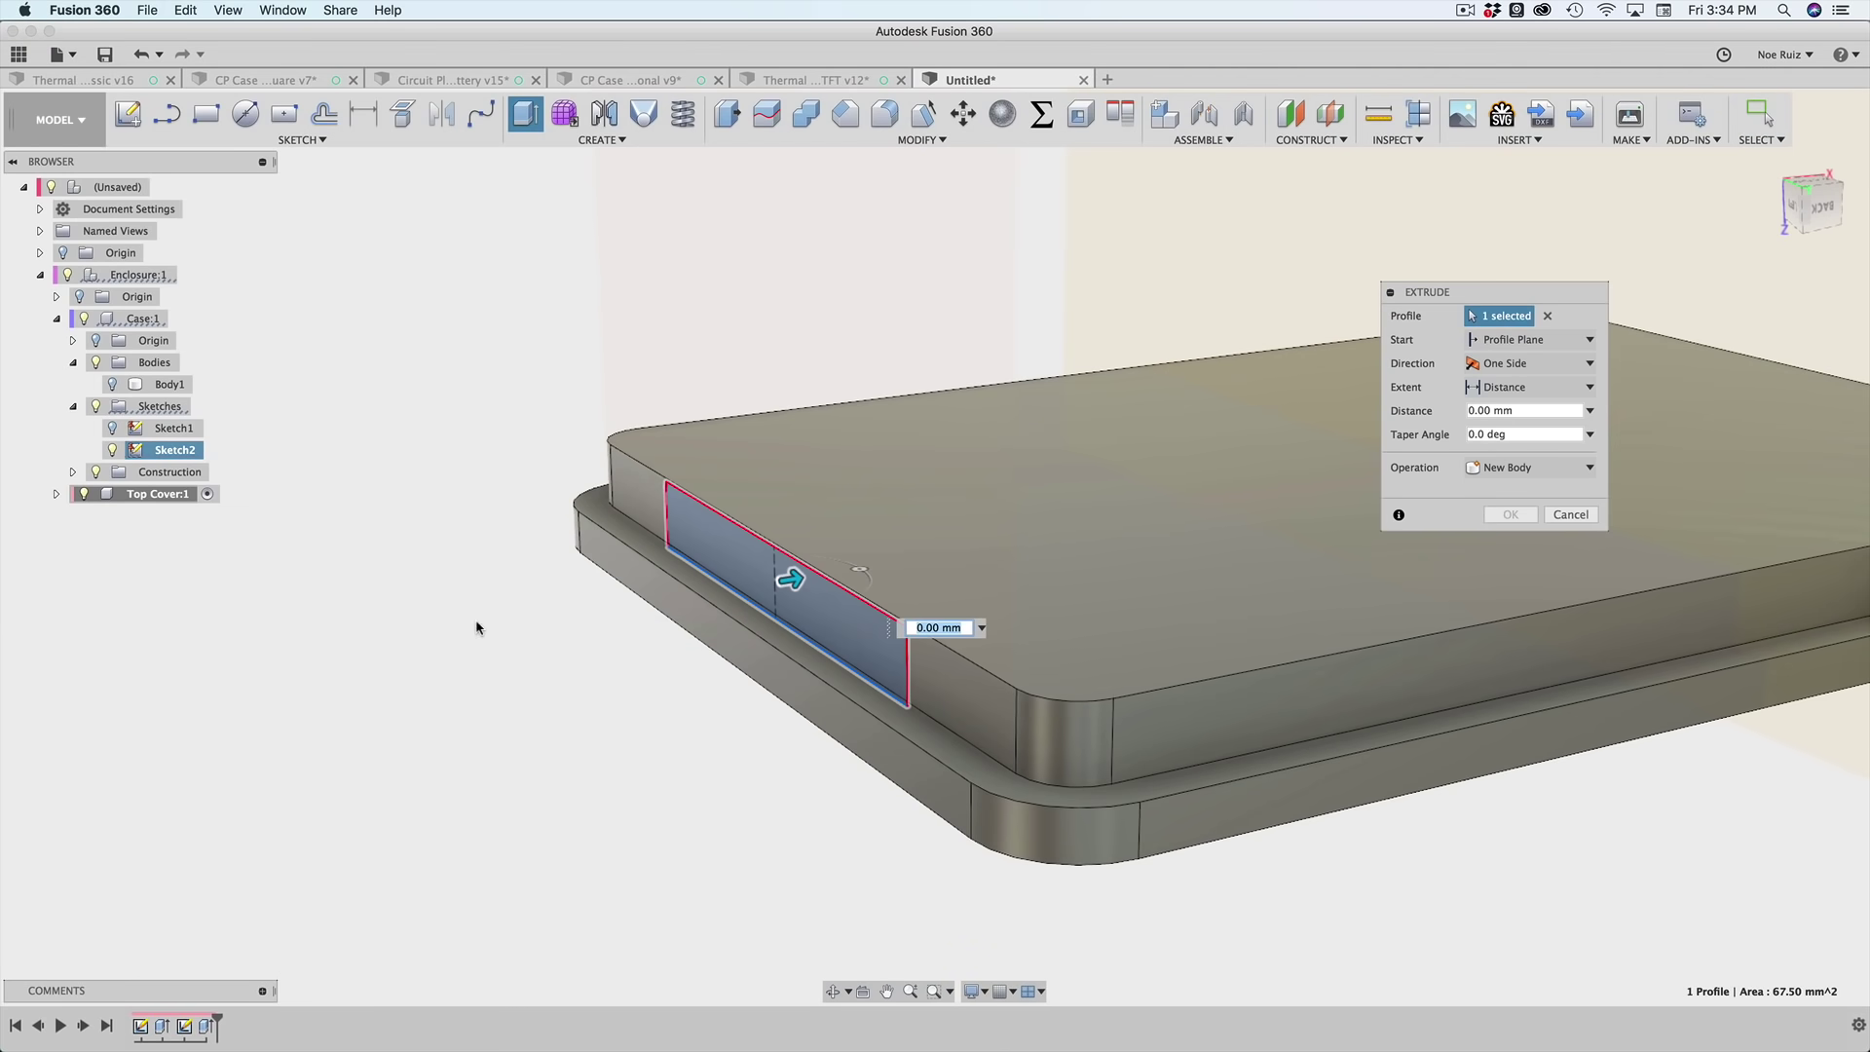
pyautogui.click(1824, 209)
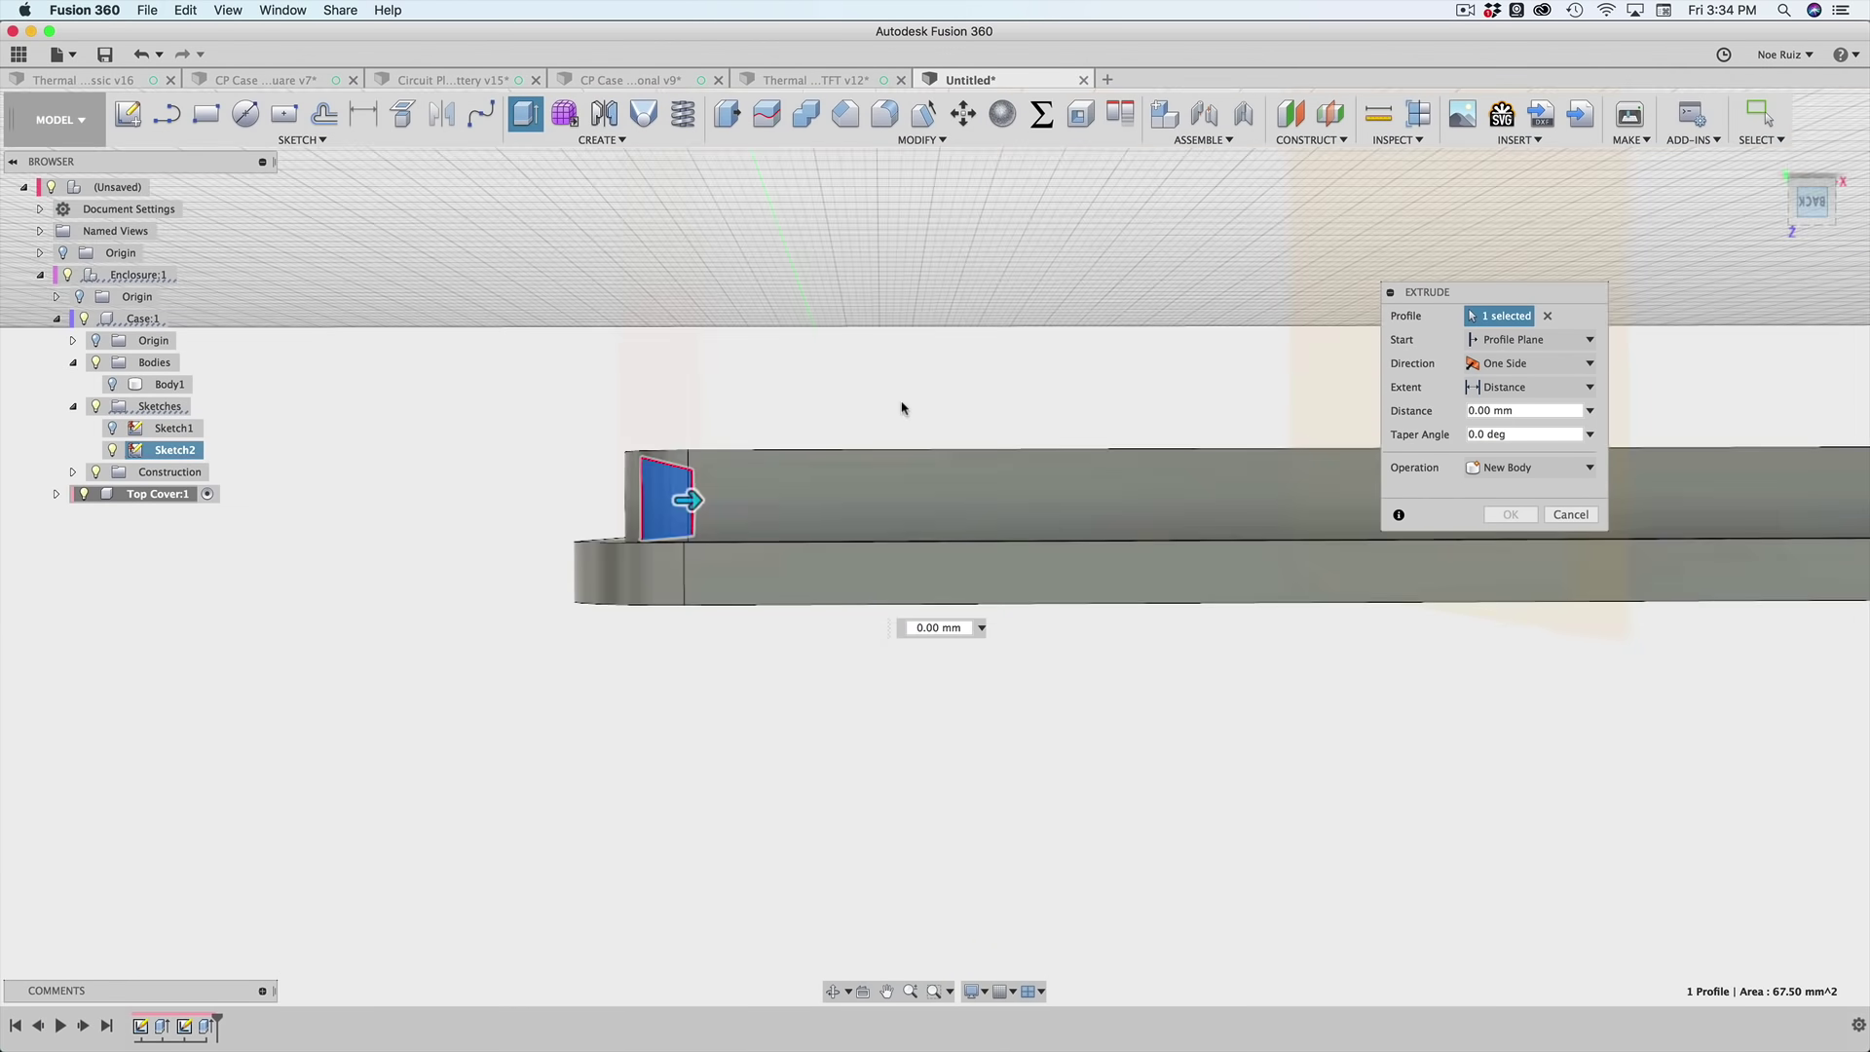
pyautogui.scroll(5, 607, 506)
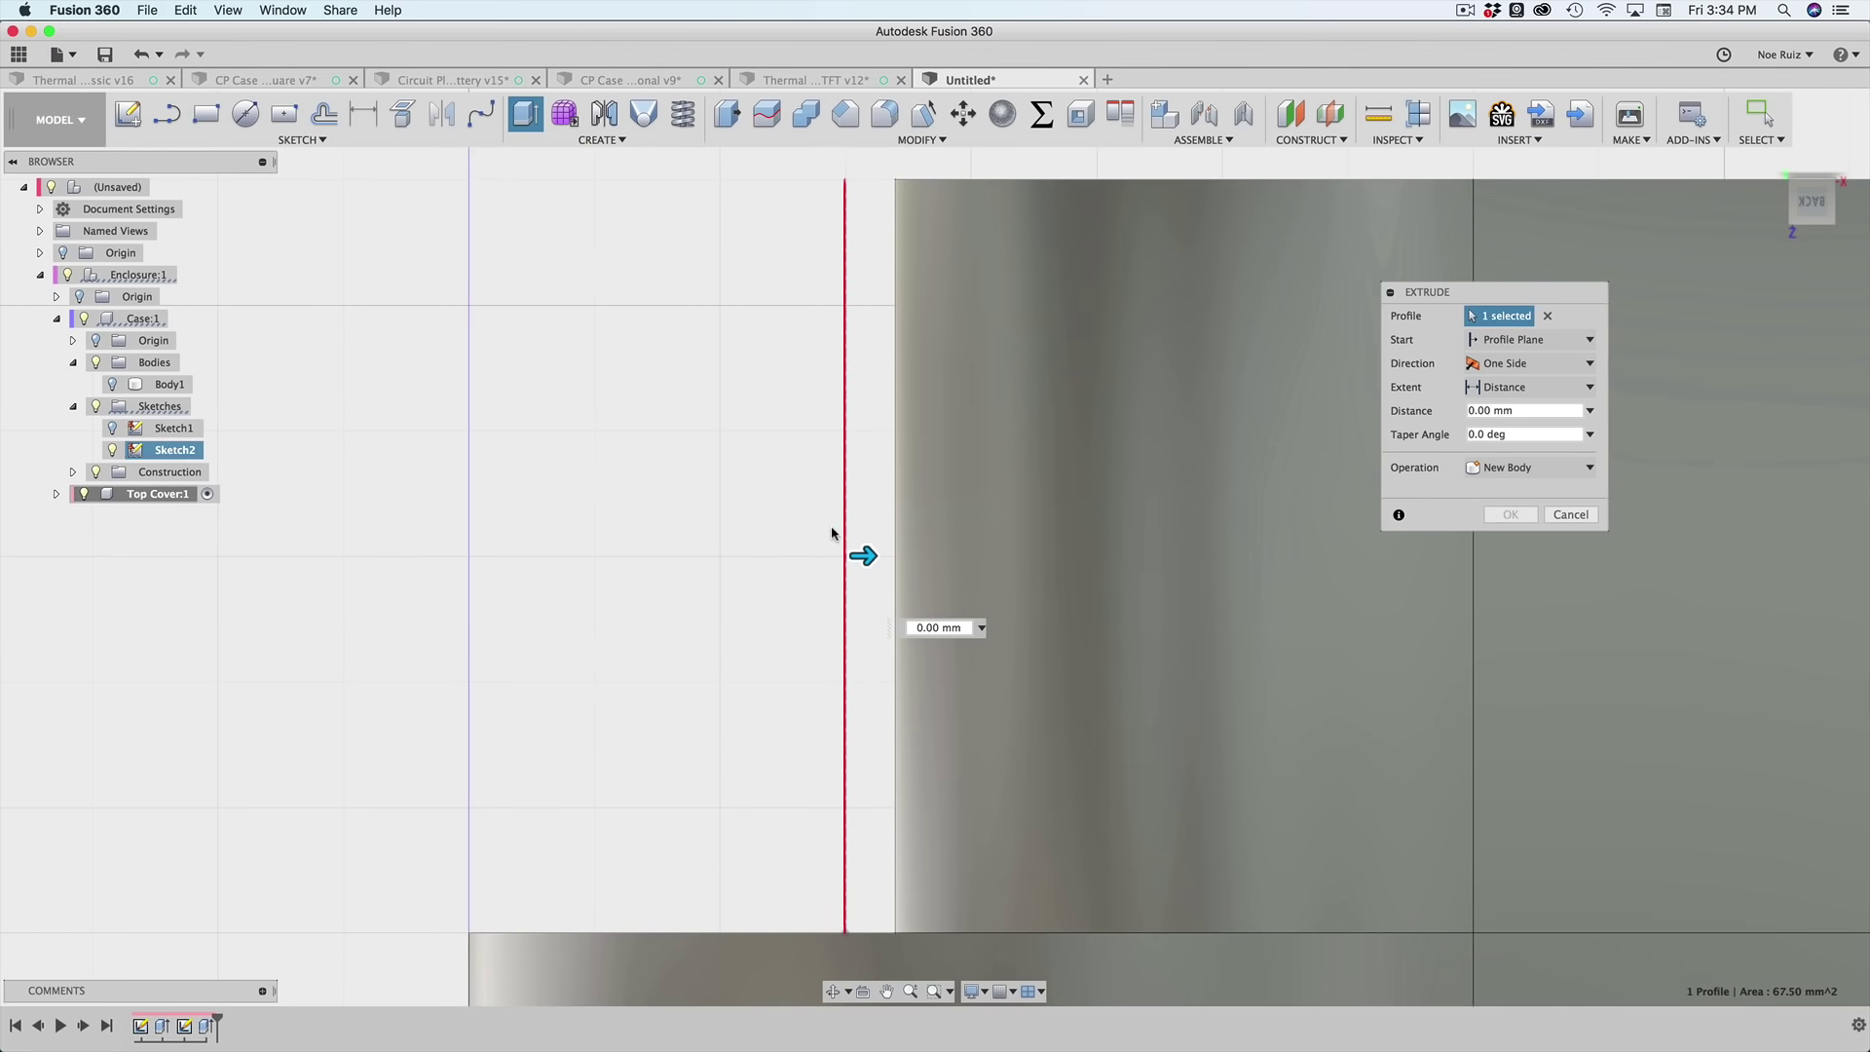
pyautogui.moveTo(865, 551)
pyautogui.mouseDown()
pyautogui.moveTo(1089, 555)
pyautogui.moveTo(880, 557)
pyautogui.mouseUp()
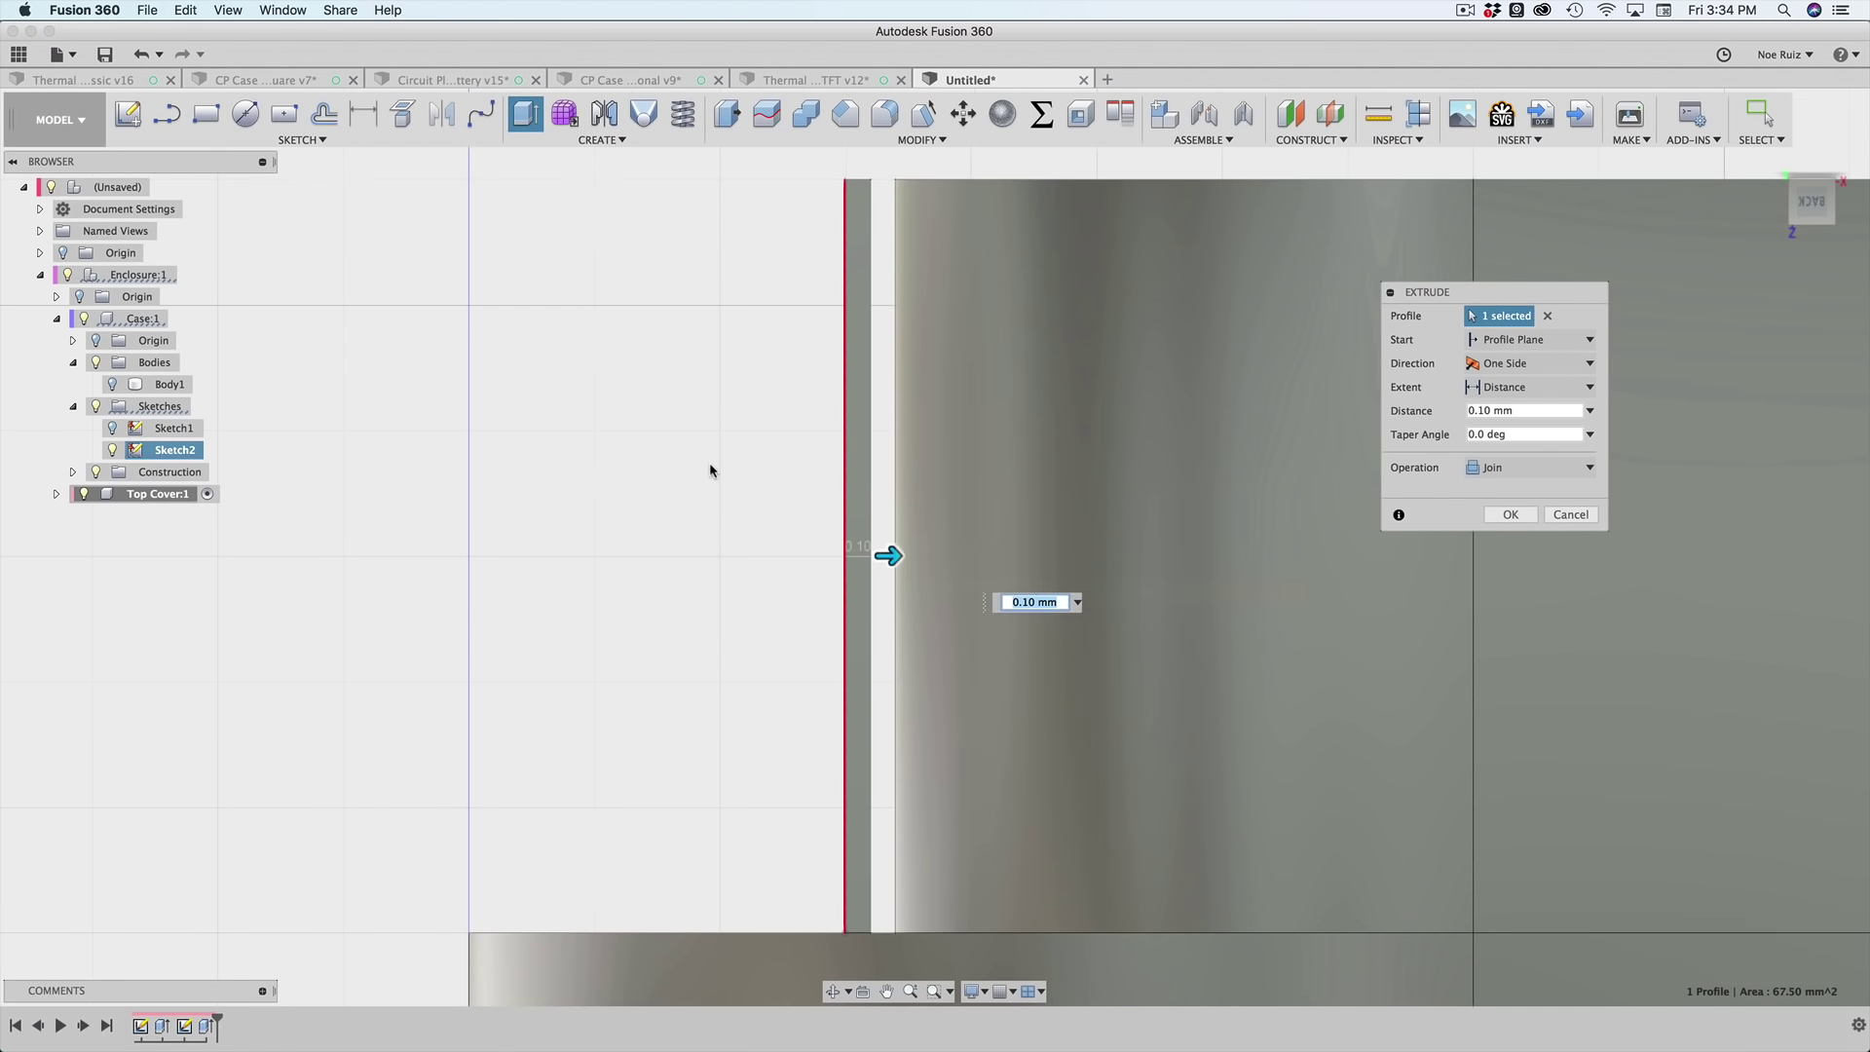
# - Set the extrusion to start from an object, using the lip's side face behind the rectangular profile
pyautogui.scroll(-2, 629, 432)
pyautogui.keyDown('shift'); pyautogui.moveTo(629, 427); pyautogui.dragTo(635, 423, button='middle'); pyautogui.keyUp('shift')
pyautogui.scroll(-5, 634, 423)
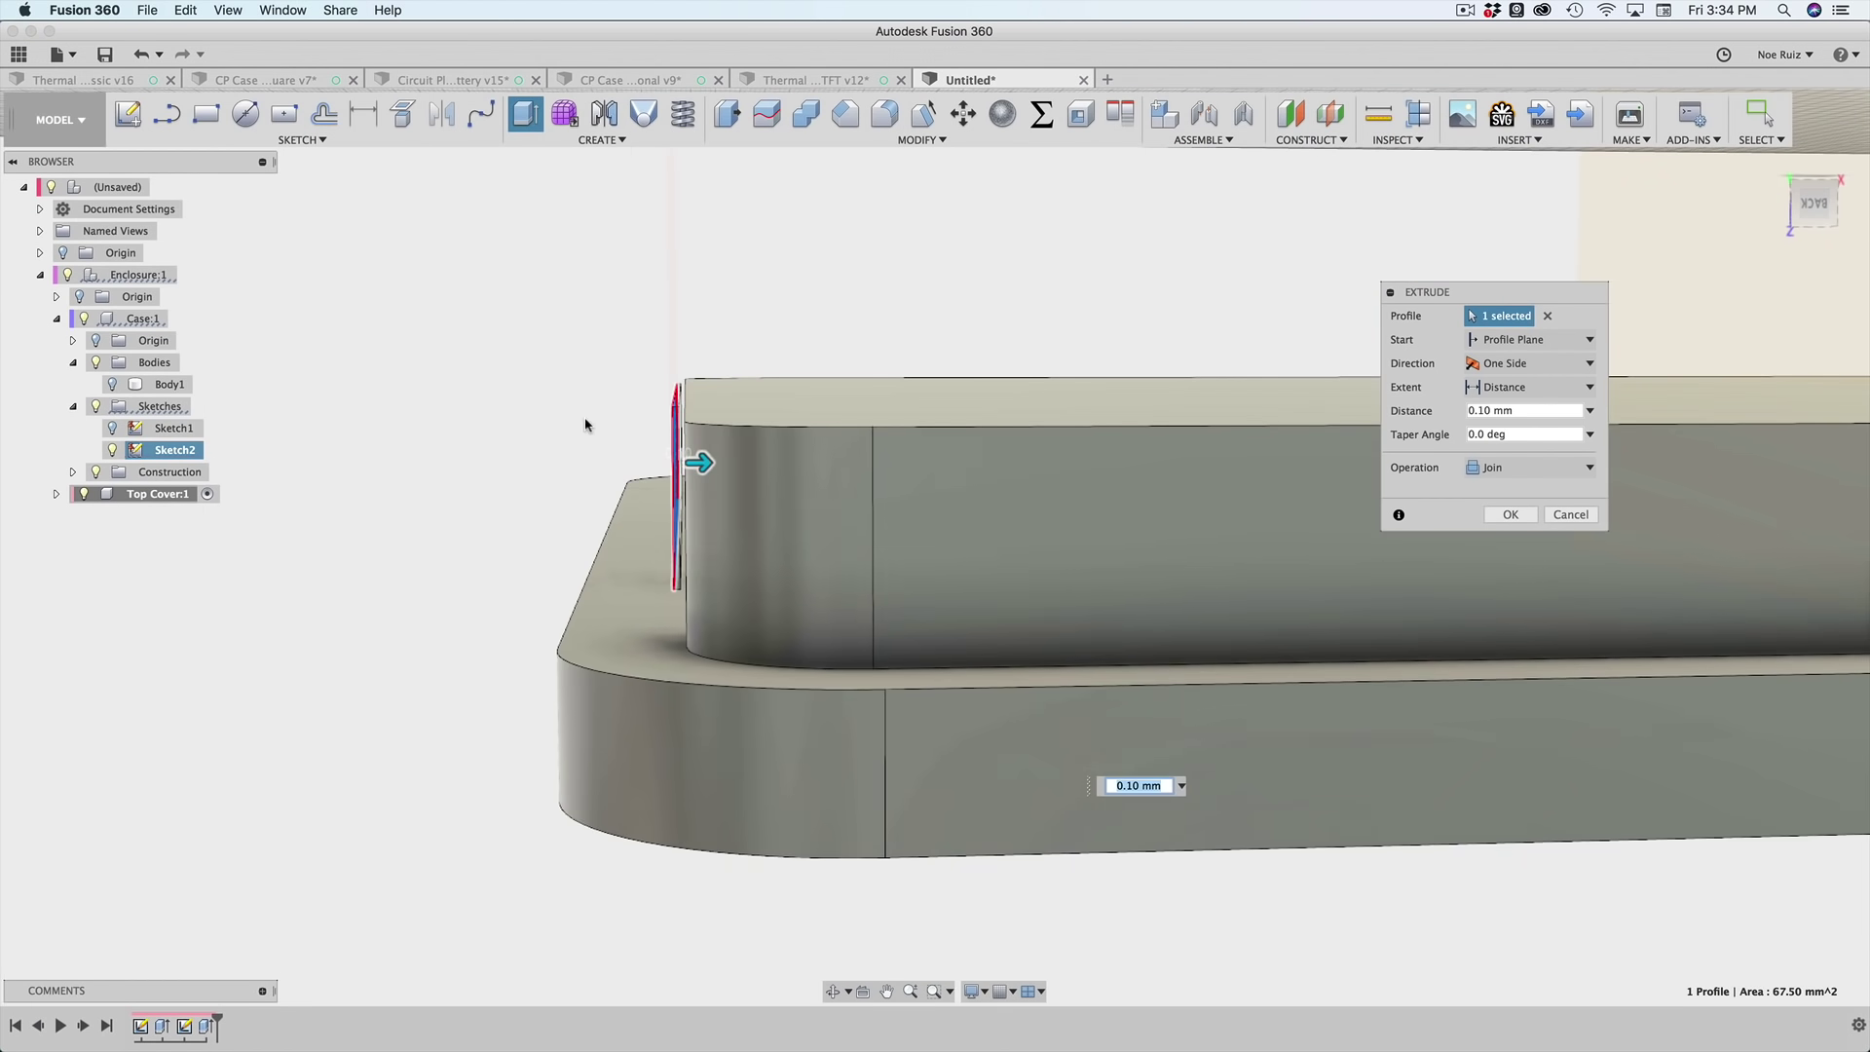
pyautogui.keyDown('shift'); pyautogui.moveTo(465, 420); pyautogui.dragTo(507, 424, button='middle'); pyautogui.keyUp('shift')
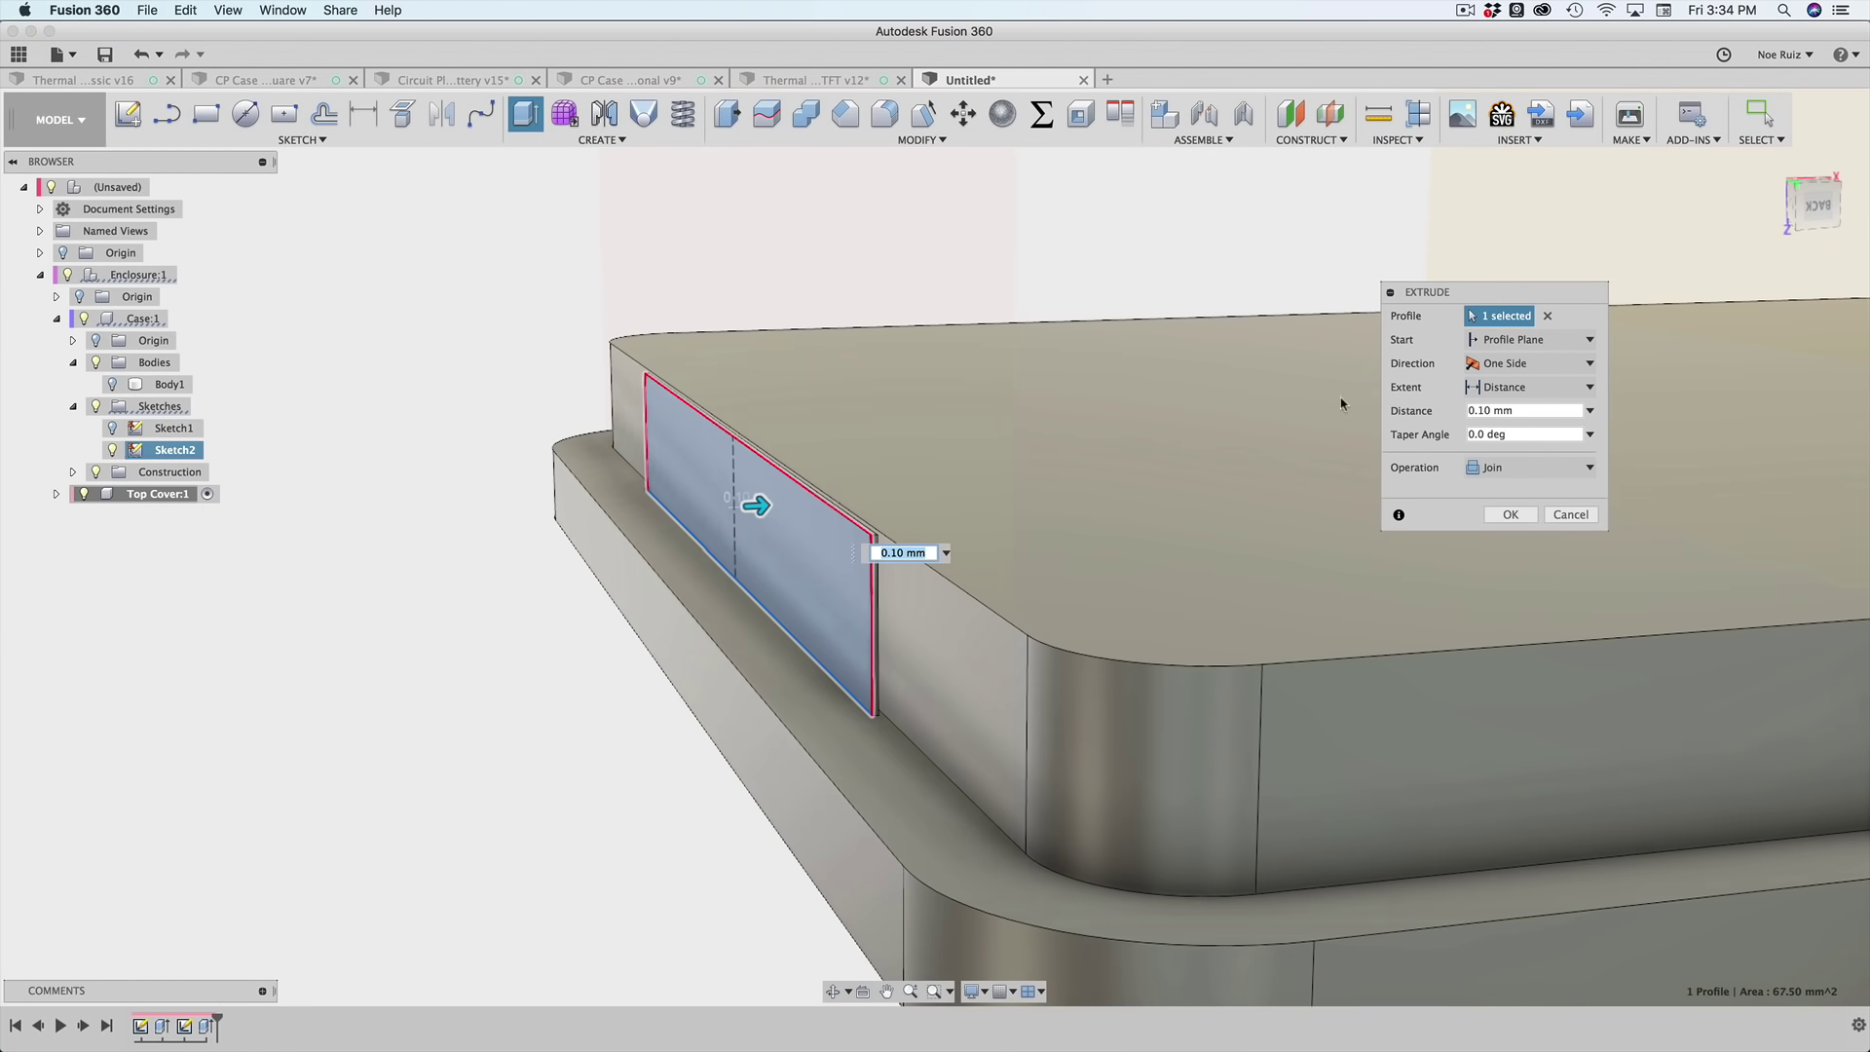
pyautogui.click(1529, 341)
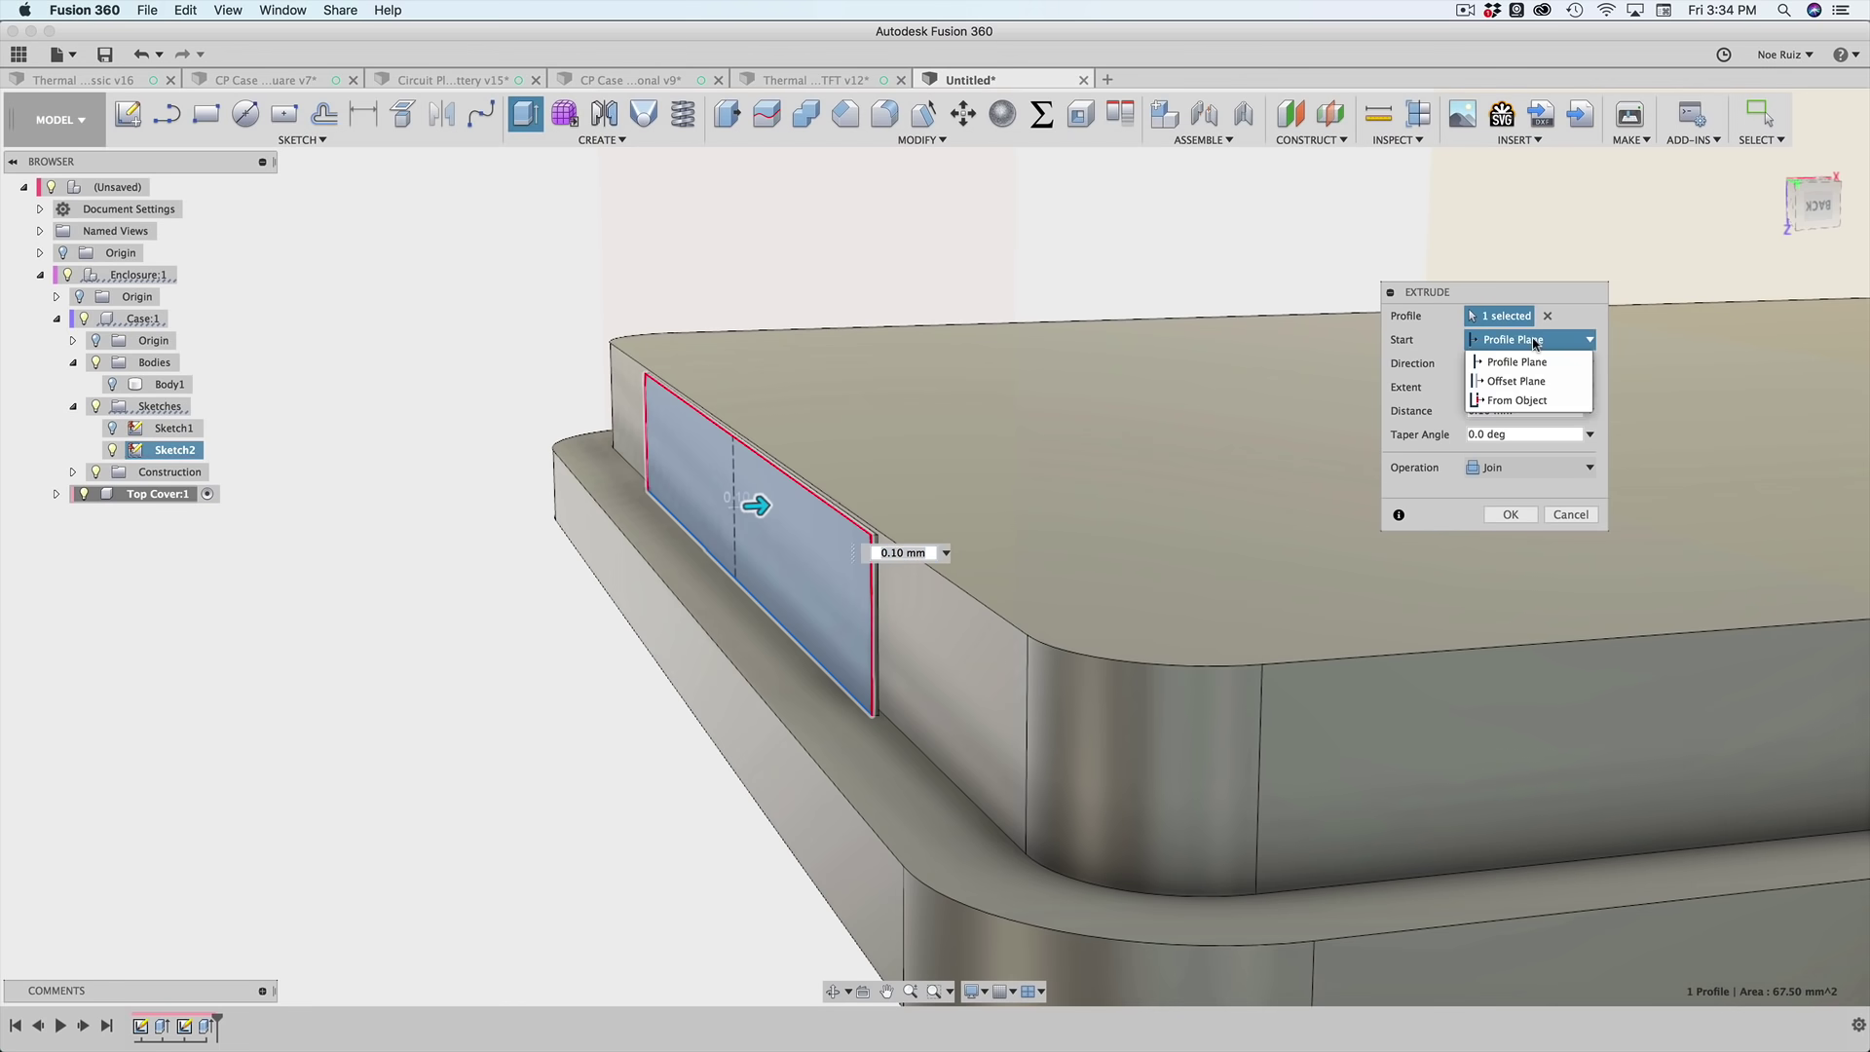
pyautogui.click(1512, 403)
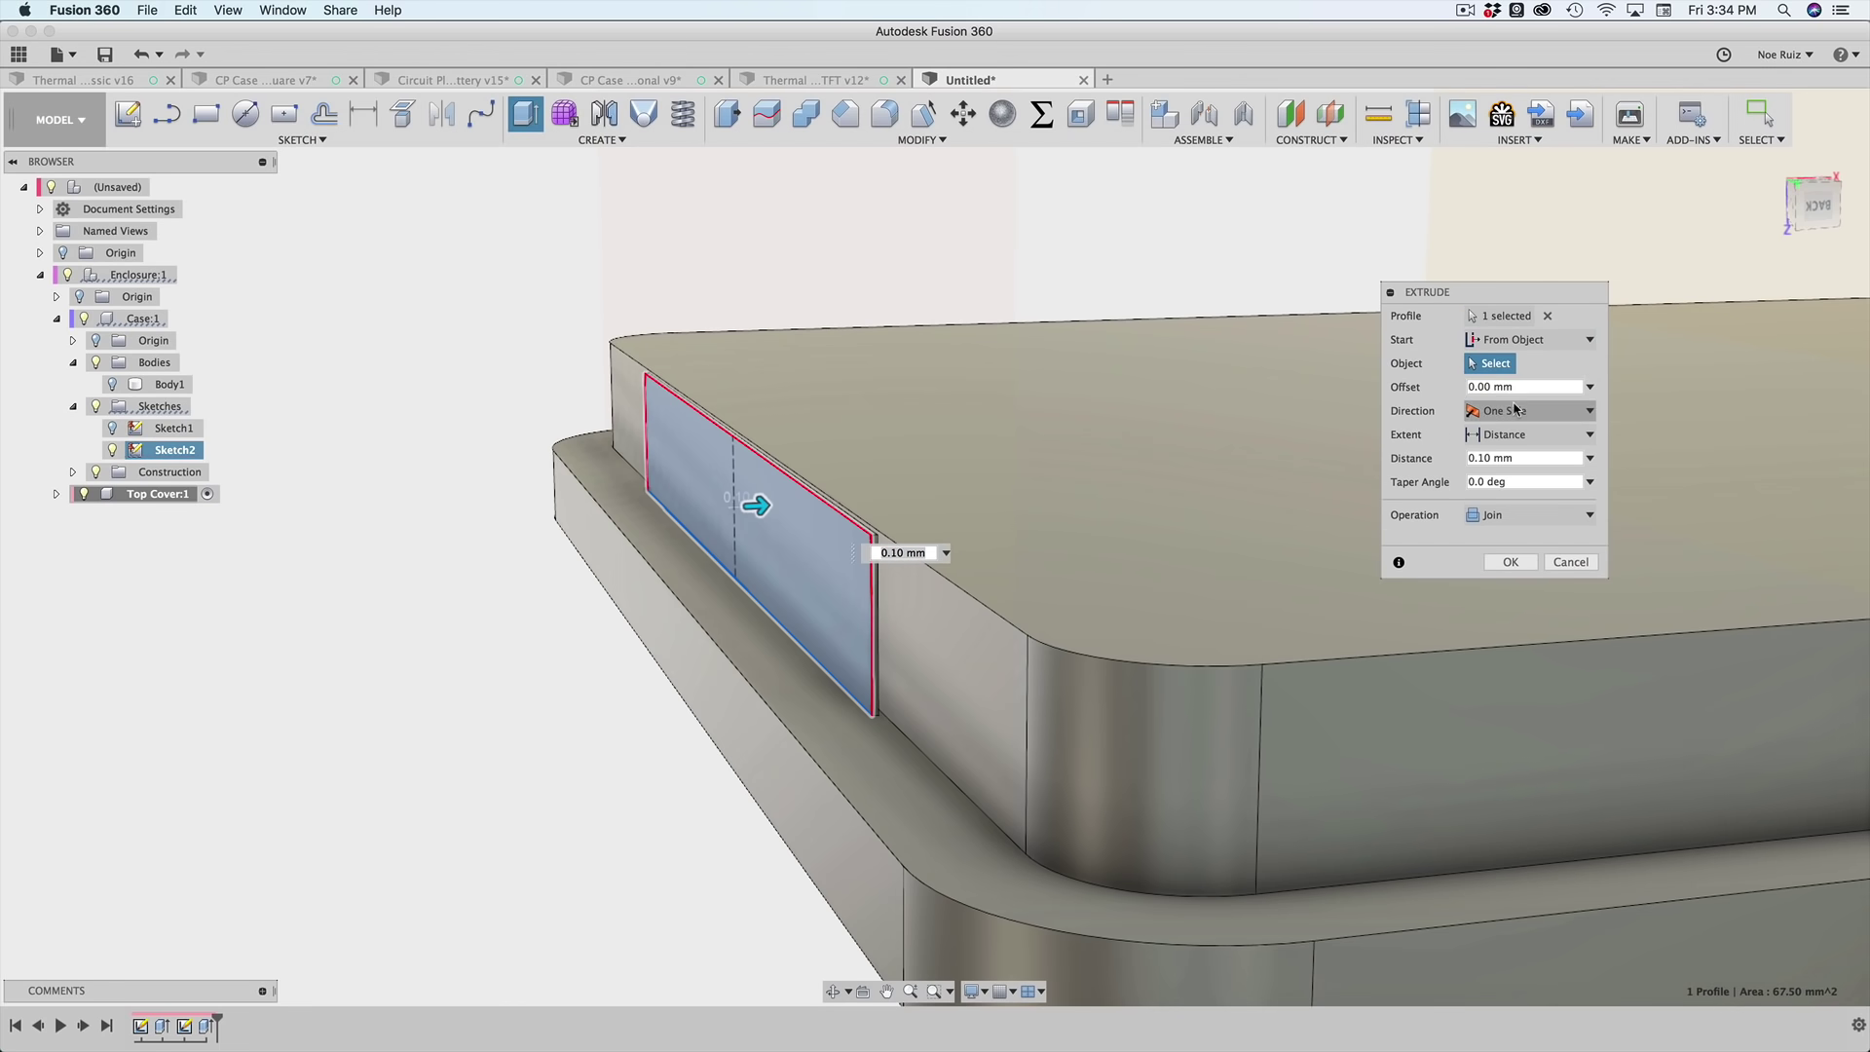
pyautogui.scroll(-3, 1010, 673)
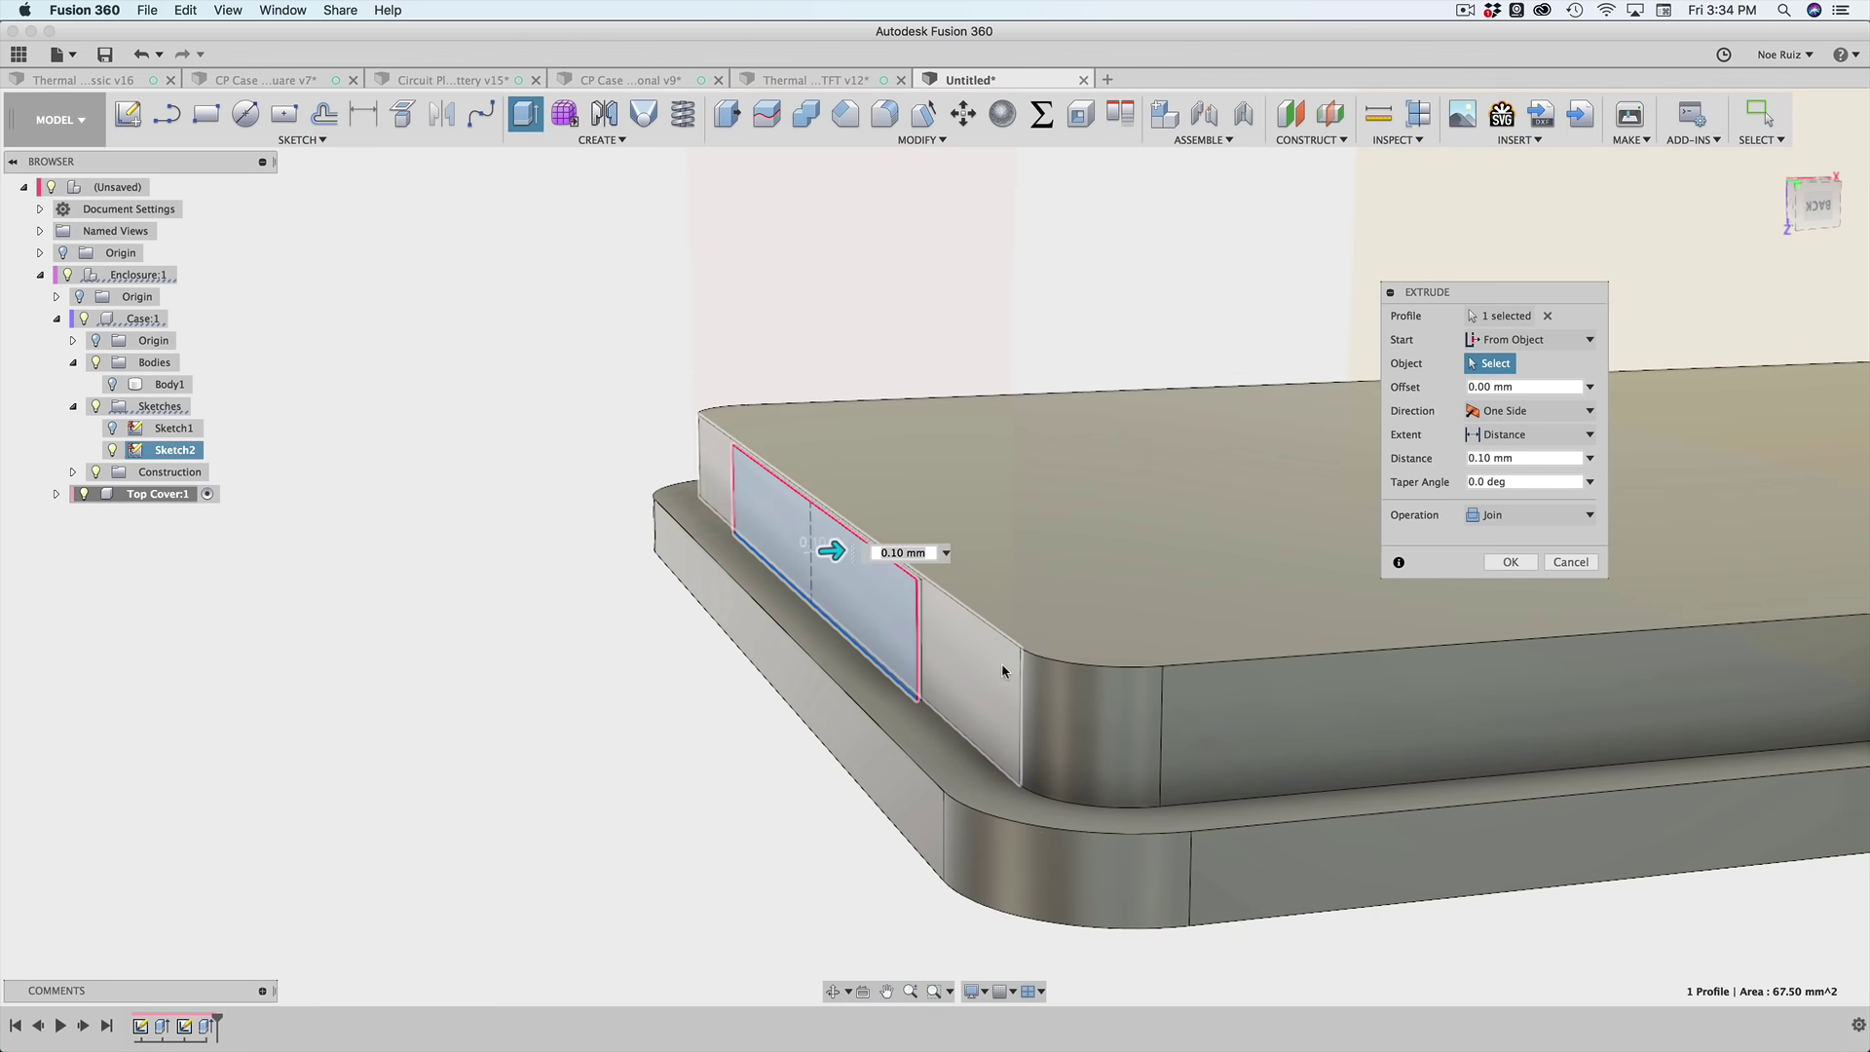
pyautogui.scroll(5, 994, 665)
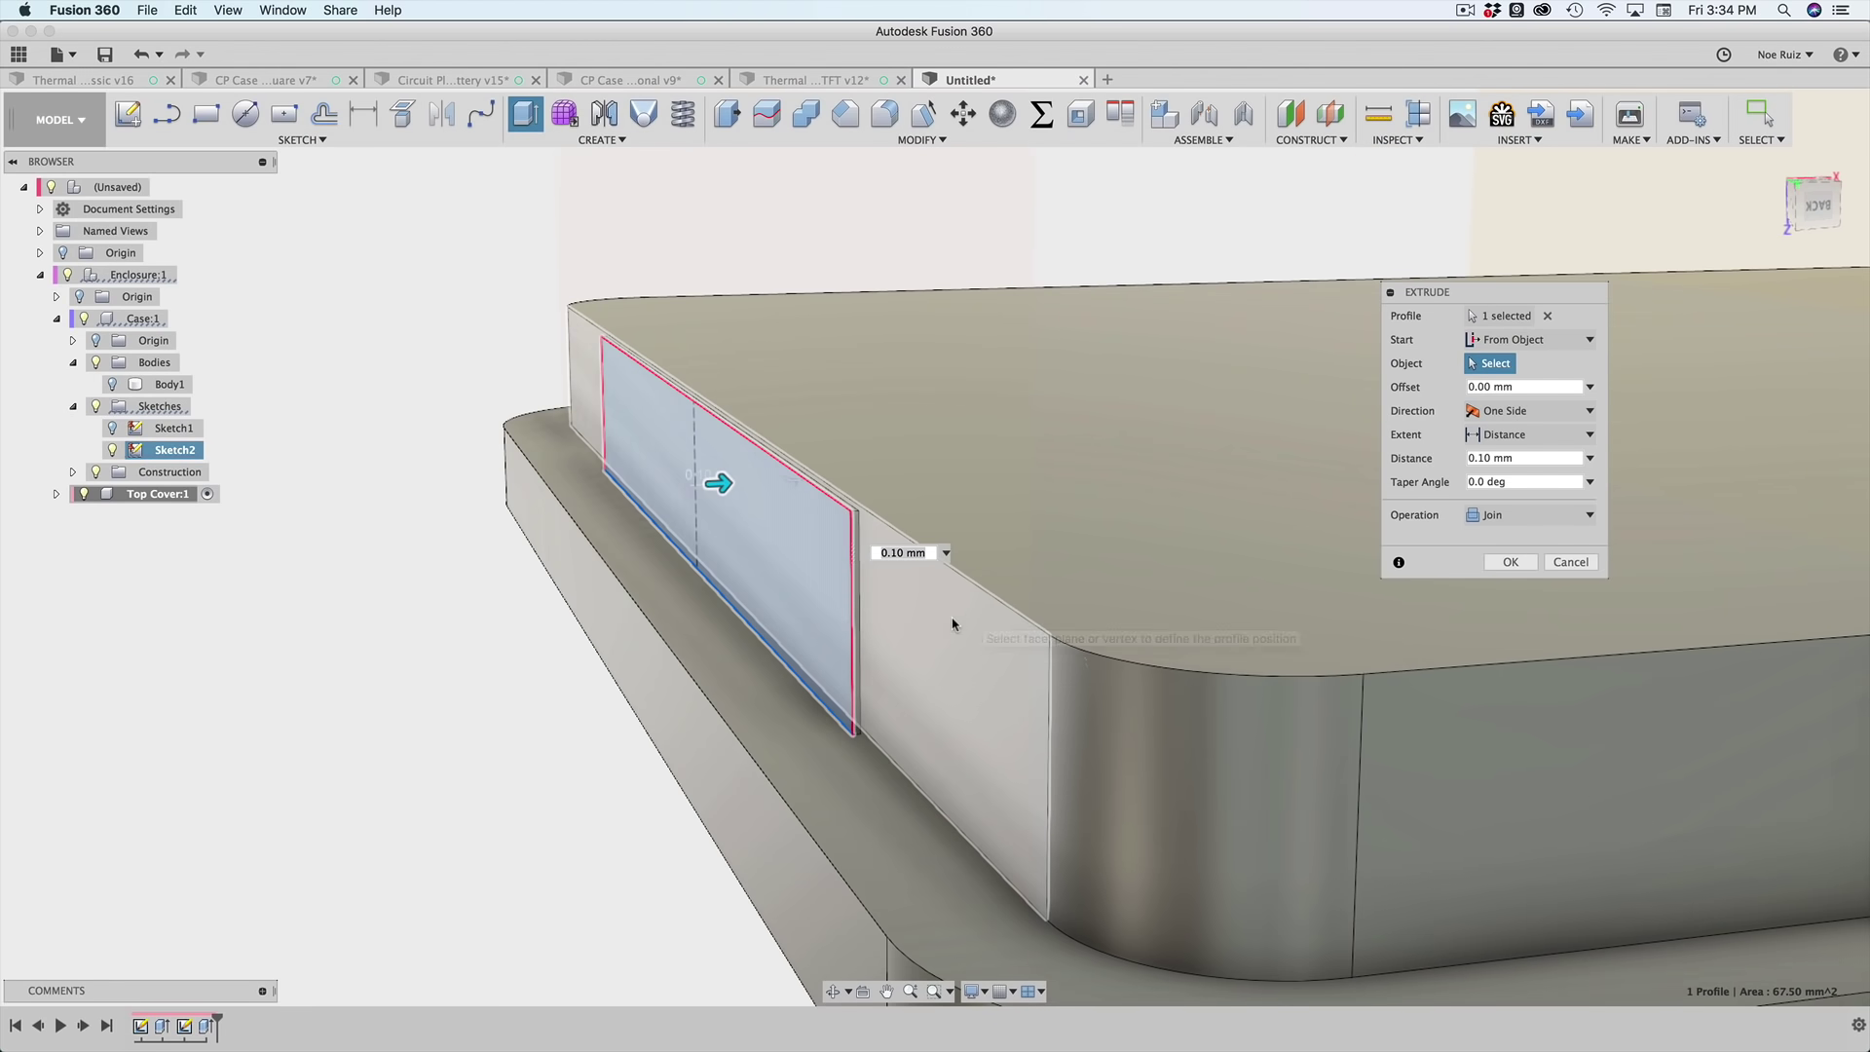
pyautogui.click(952, 624)
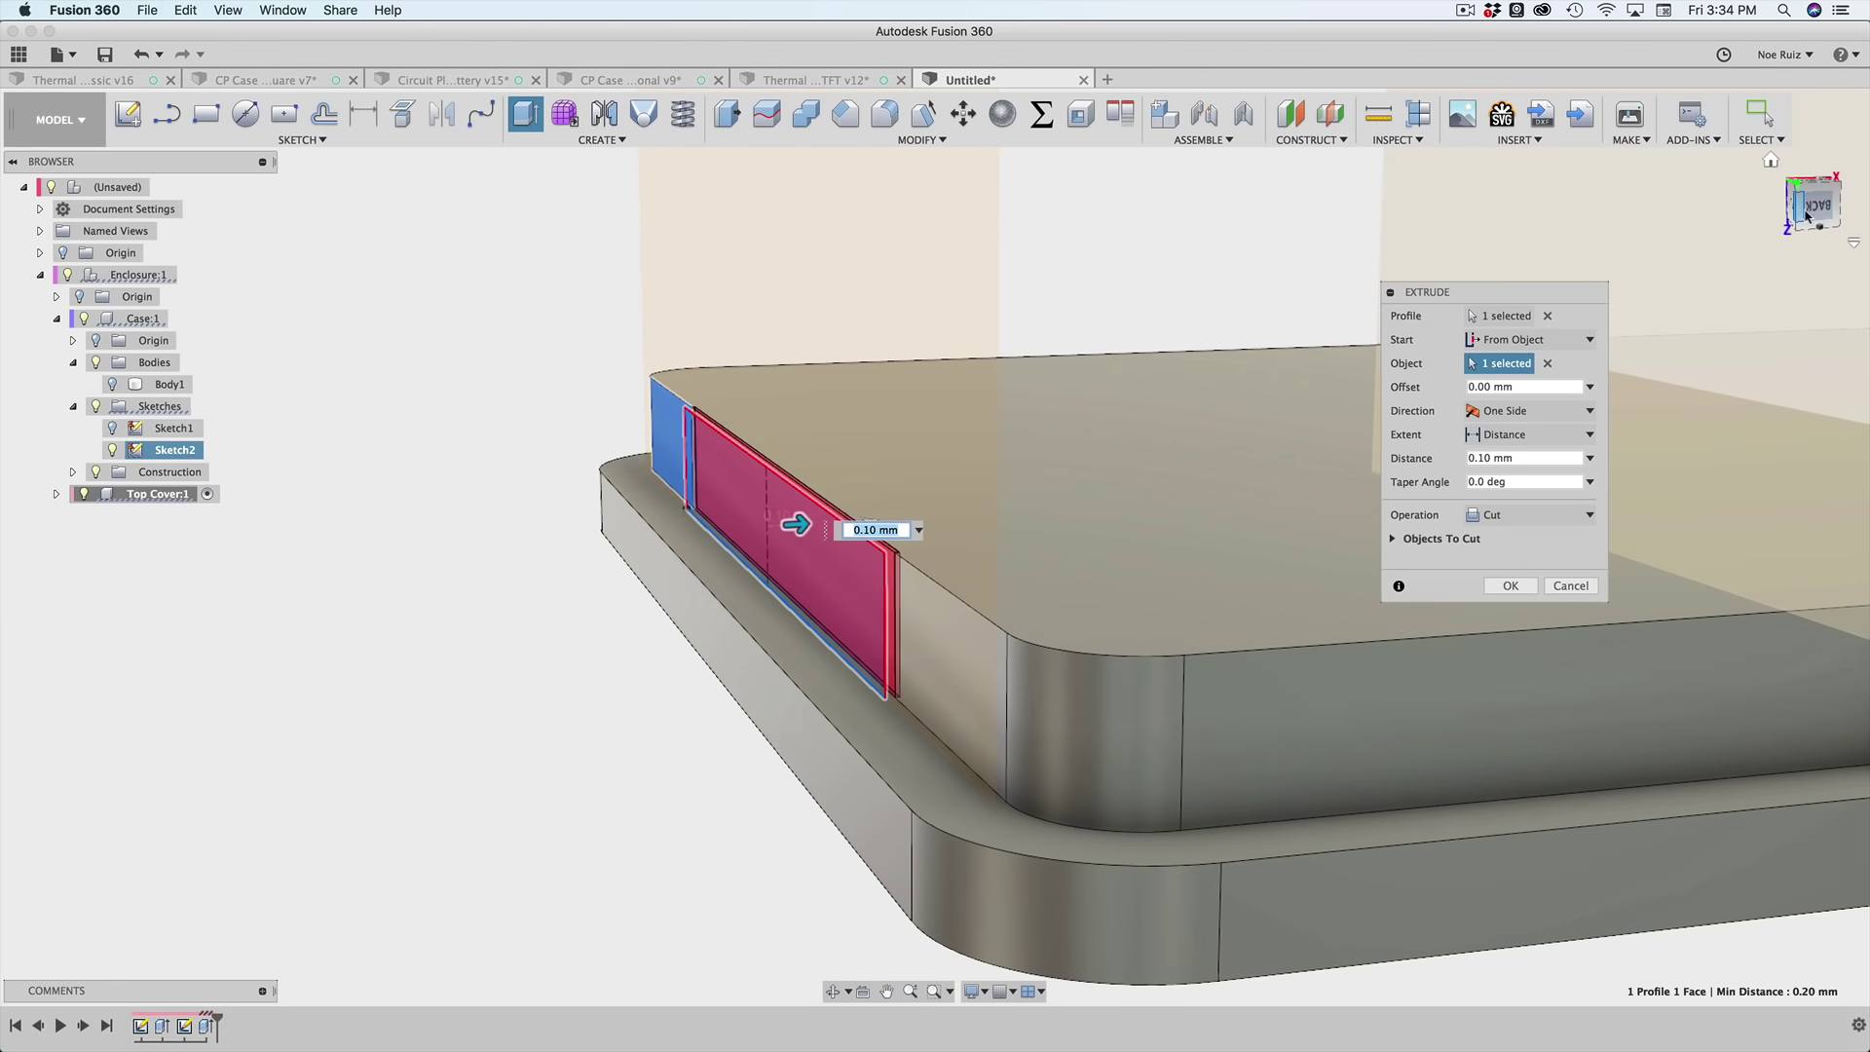
# - Cut the snap notch into the lip with a distance of shell * 2 and a taper angle of -45 degrees
pyautogui.click(1806, 212)
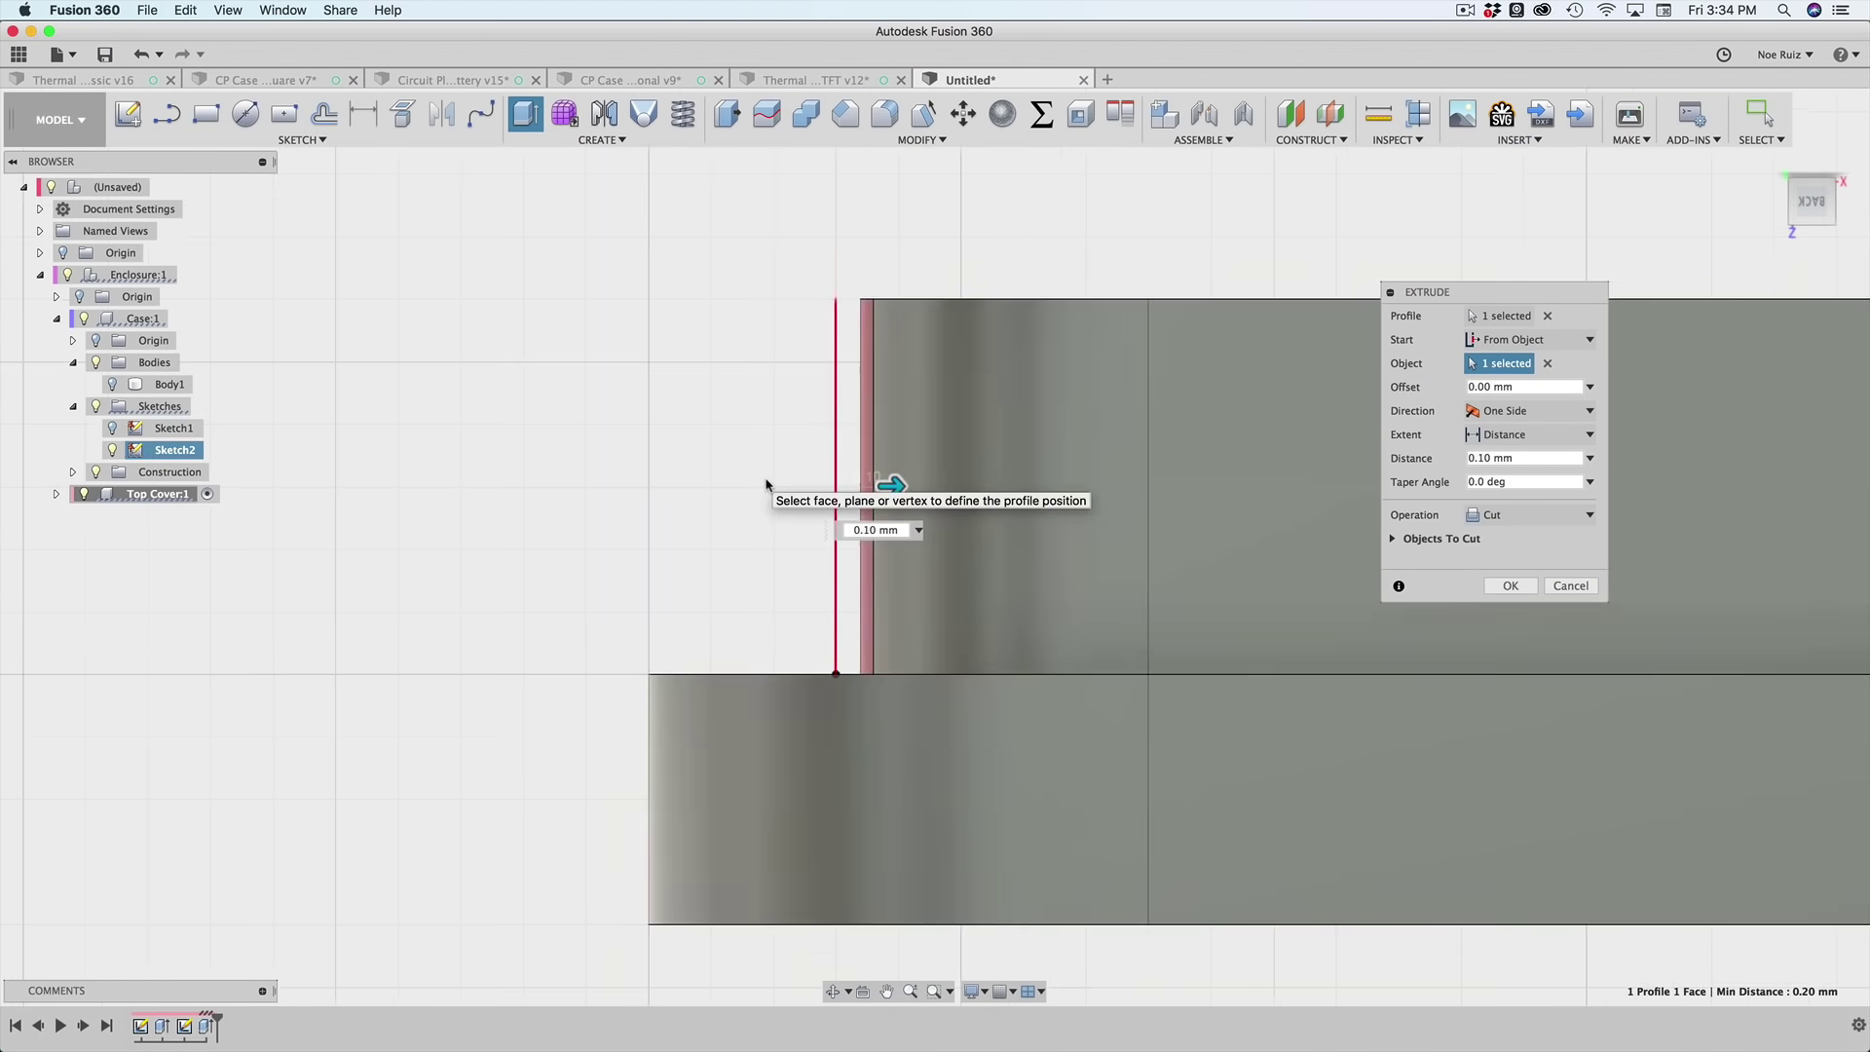
pyautogui.moveTo(923, 510); pyautogui.dragTo(1052, 510)
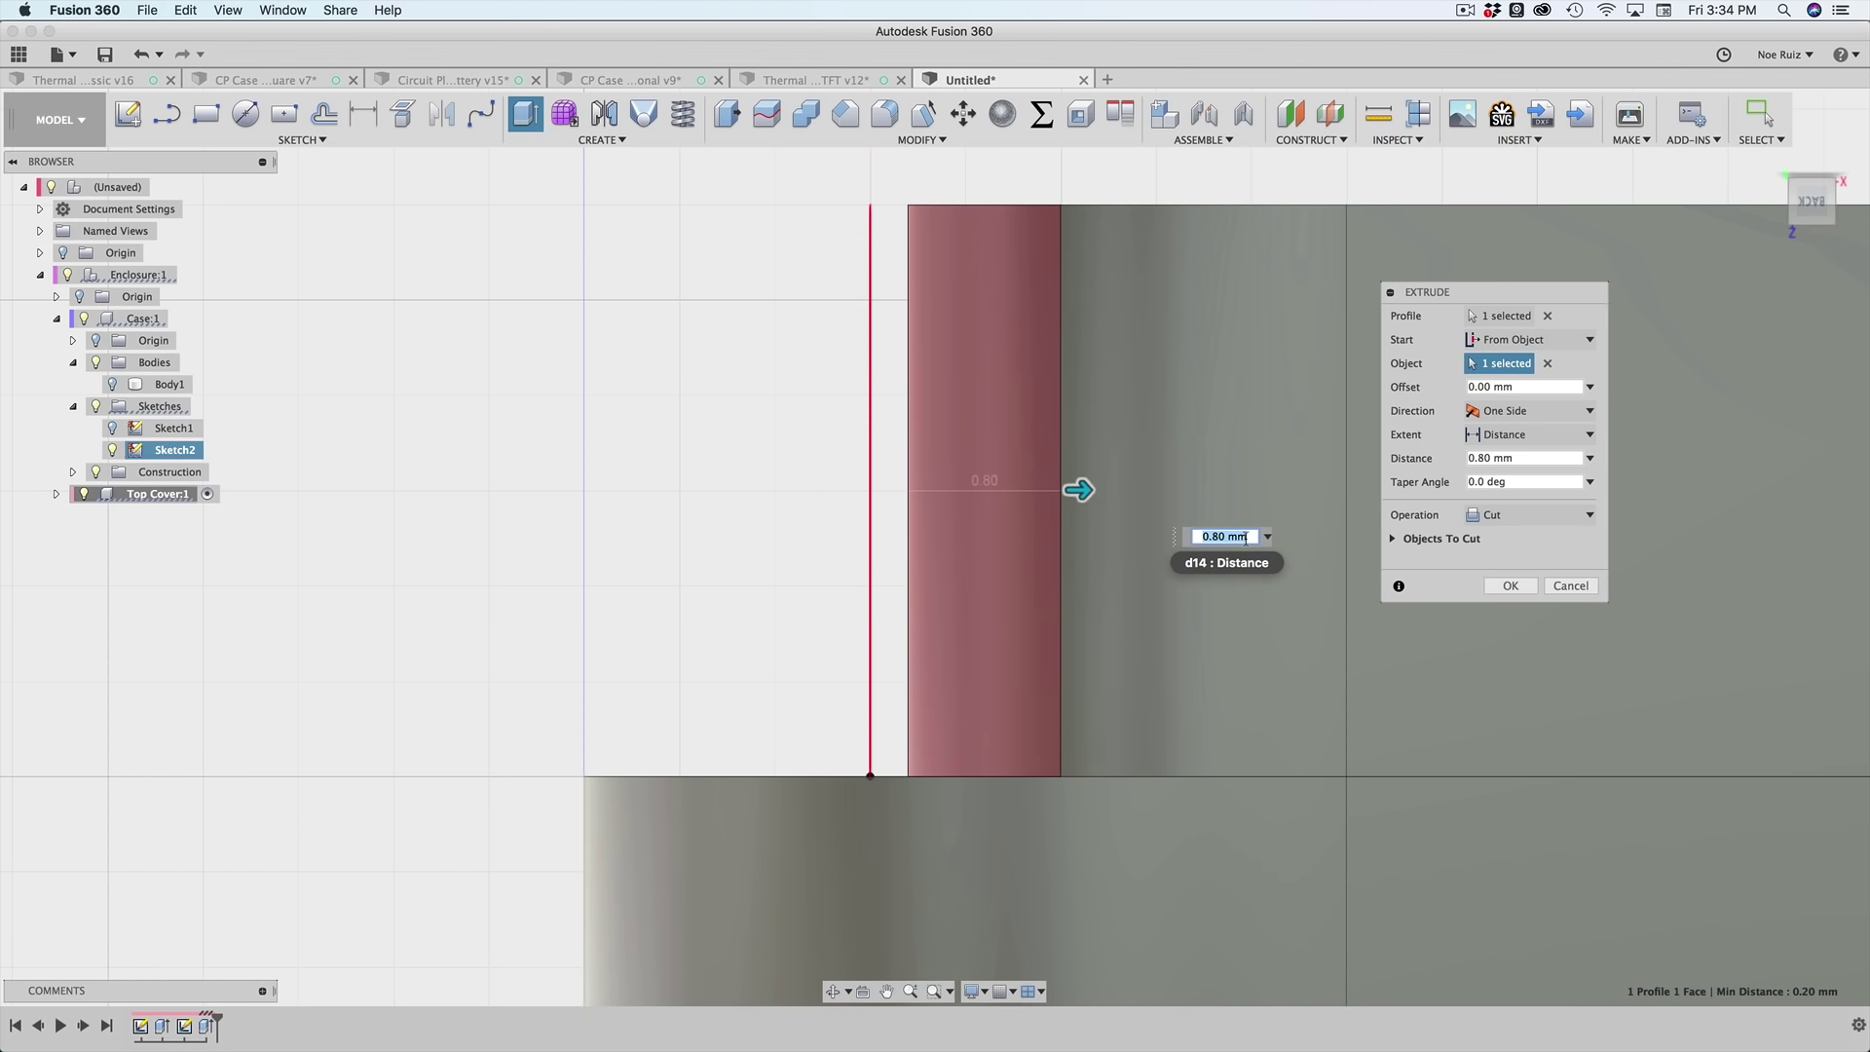
pyautogui.write('she')
pyautogui.press('Return')
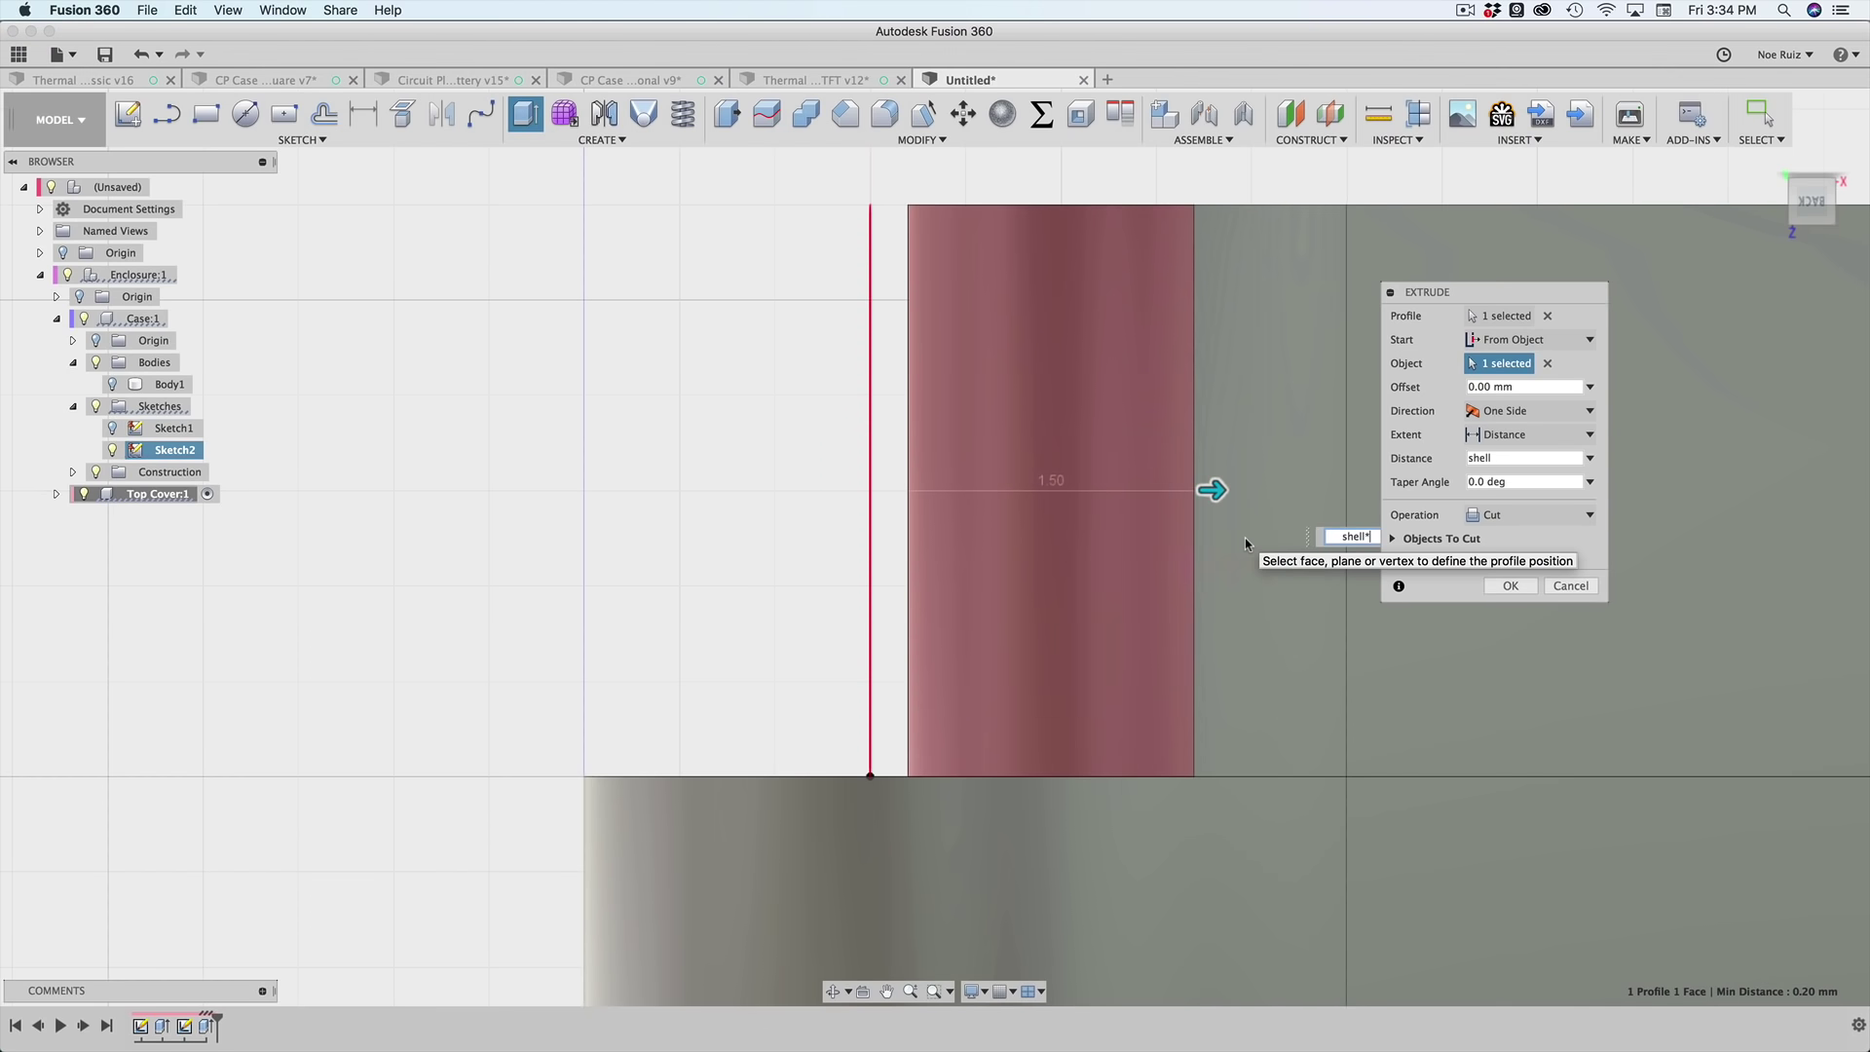
pyautogui.write('*2')
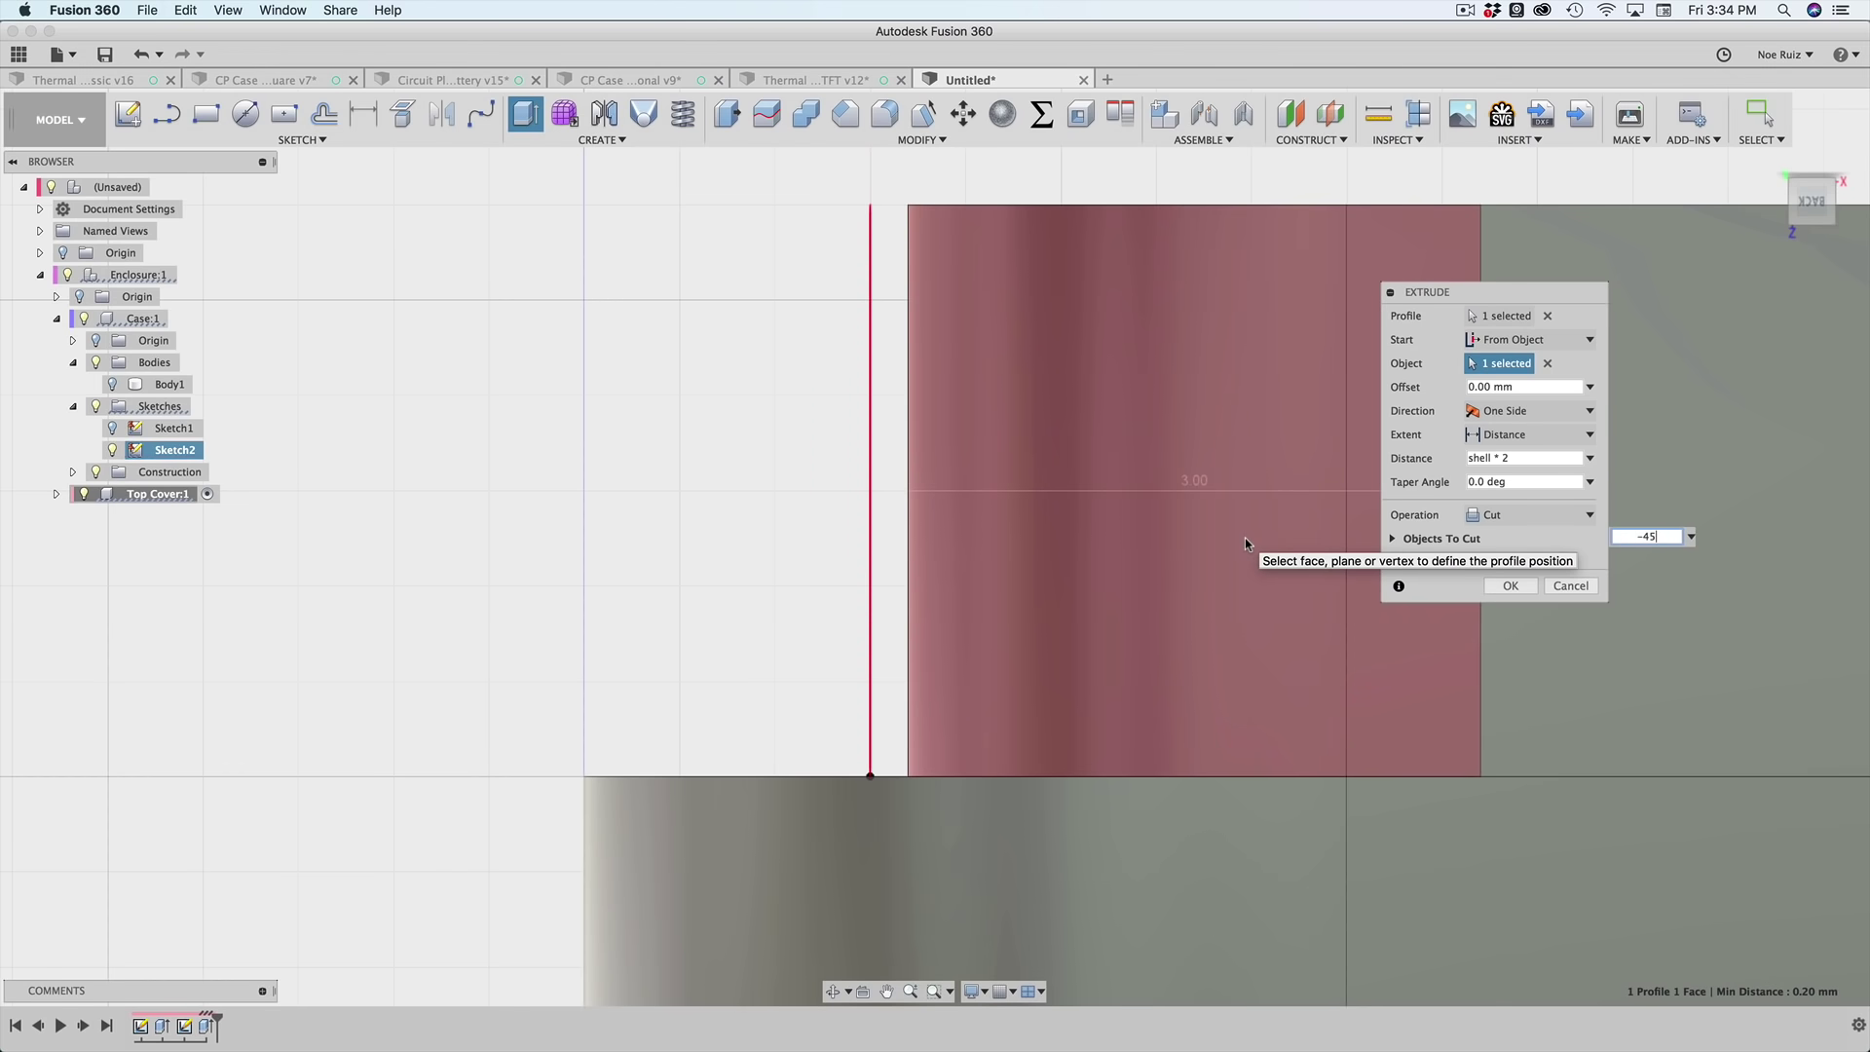
pyautogui.press('Return')
pyautogui.press('Return')
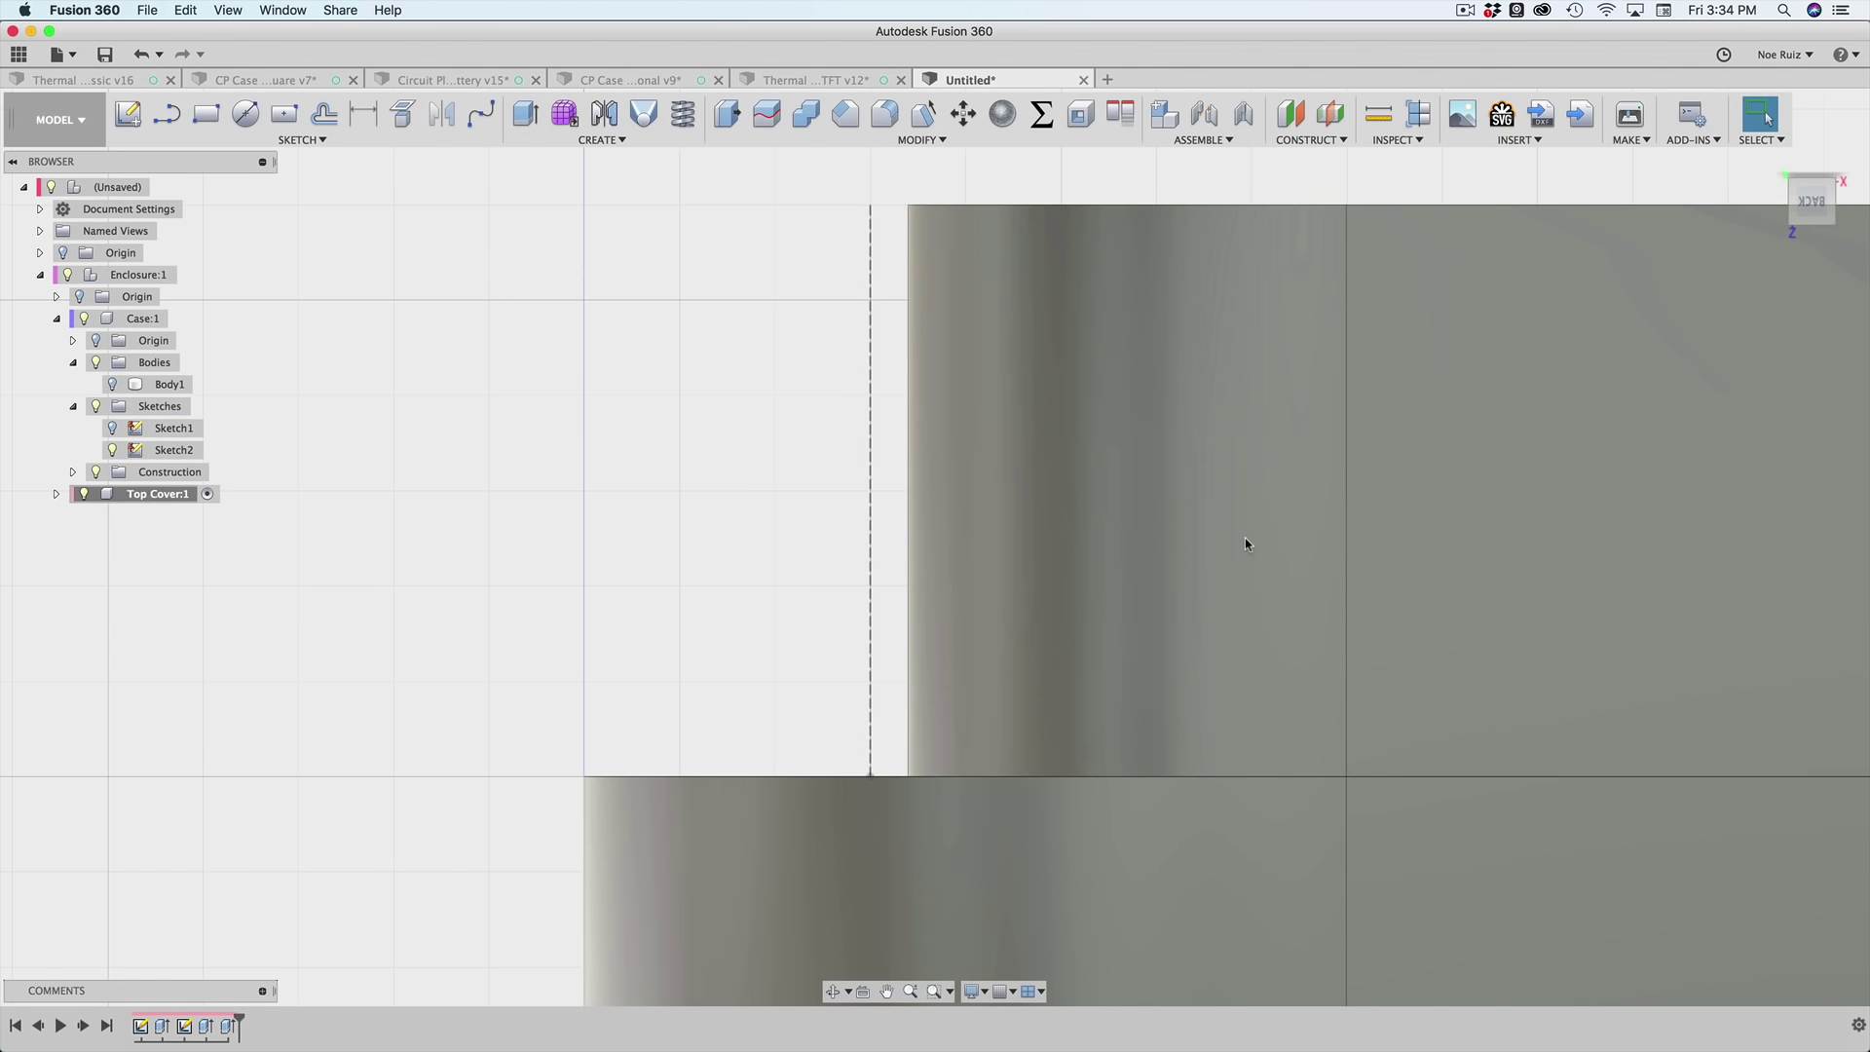
# - Hide Sketch2 and inspect the tapered notch in the cover's lip
pyautogui.scroll(-6, 1169, 477)
pyautogui.moveTo(710, 478)
pyautogui.mouseDown()
pyautogui.moveTo(751, 472)
pyautogui.moveTo(530, 454)
pyautogui.mouseUp()
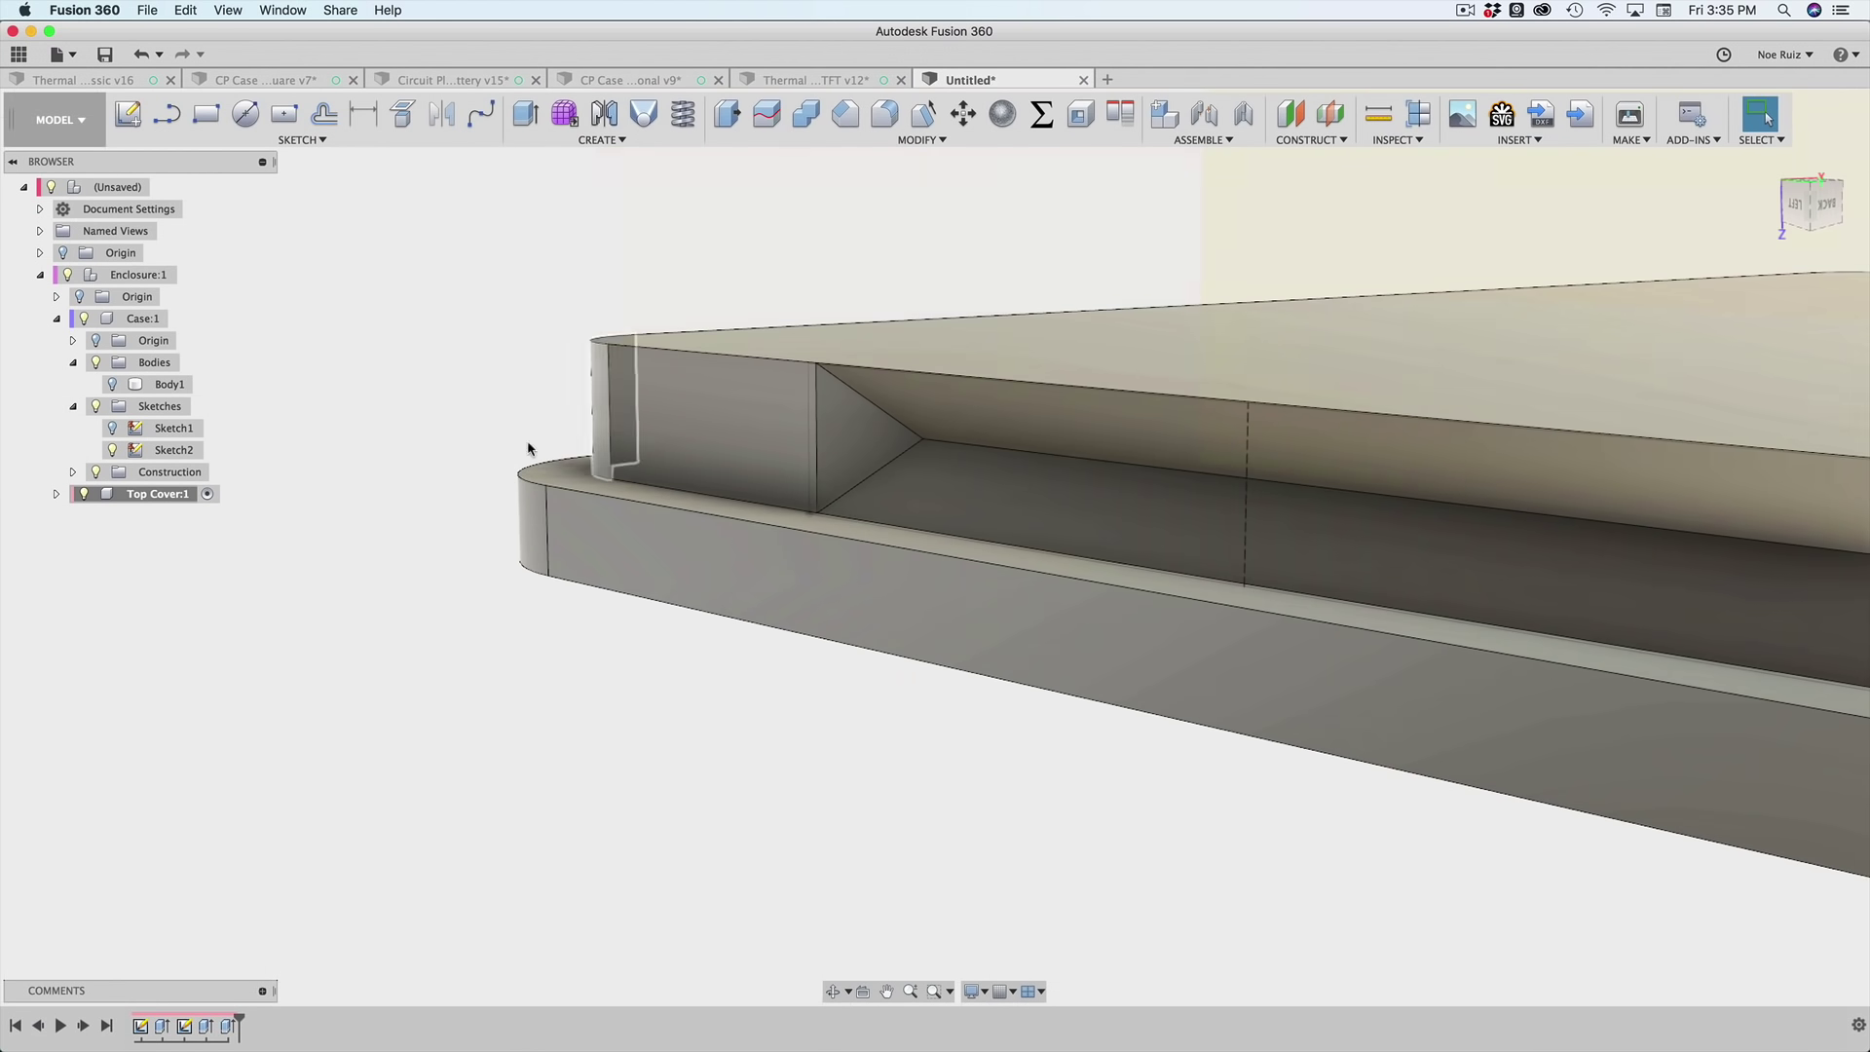
pyautogui.click(123, 452)
pyautogui.click(115, 451)
pyautogui.scroll(-3, 714, 535)
pyautogui.moveTo(651, 532); pyautogui.dragTo(551, 526, button='middle')
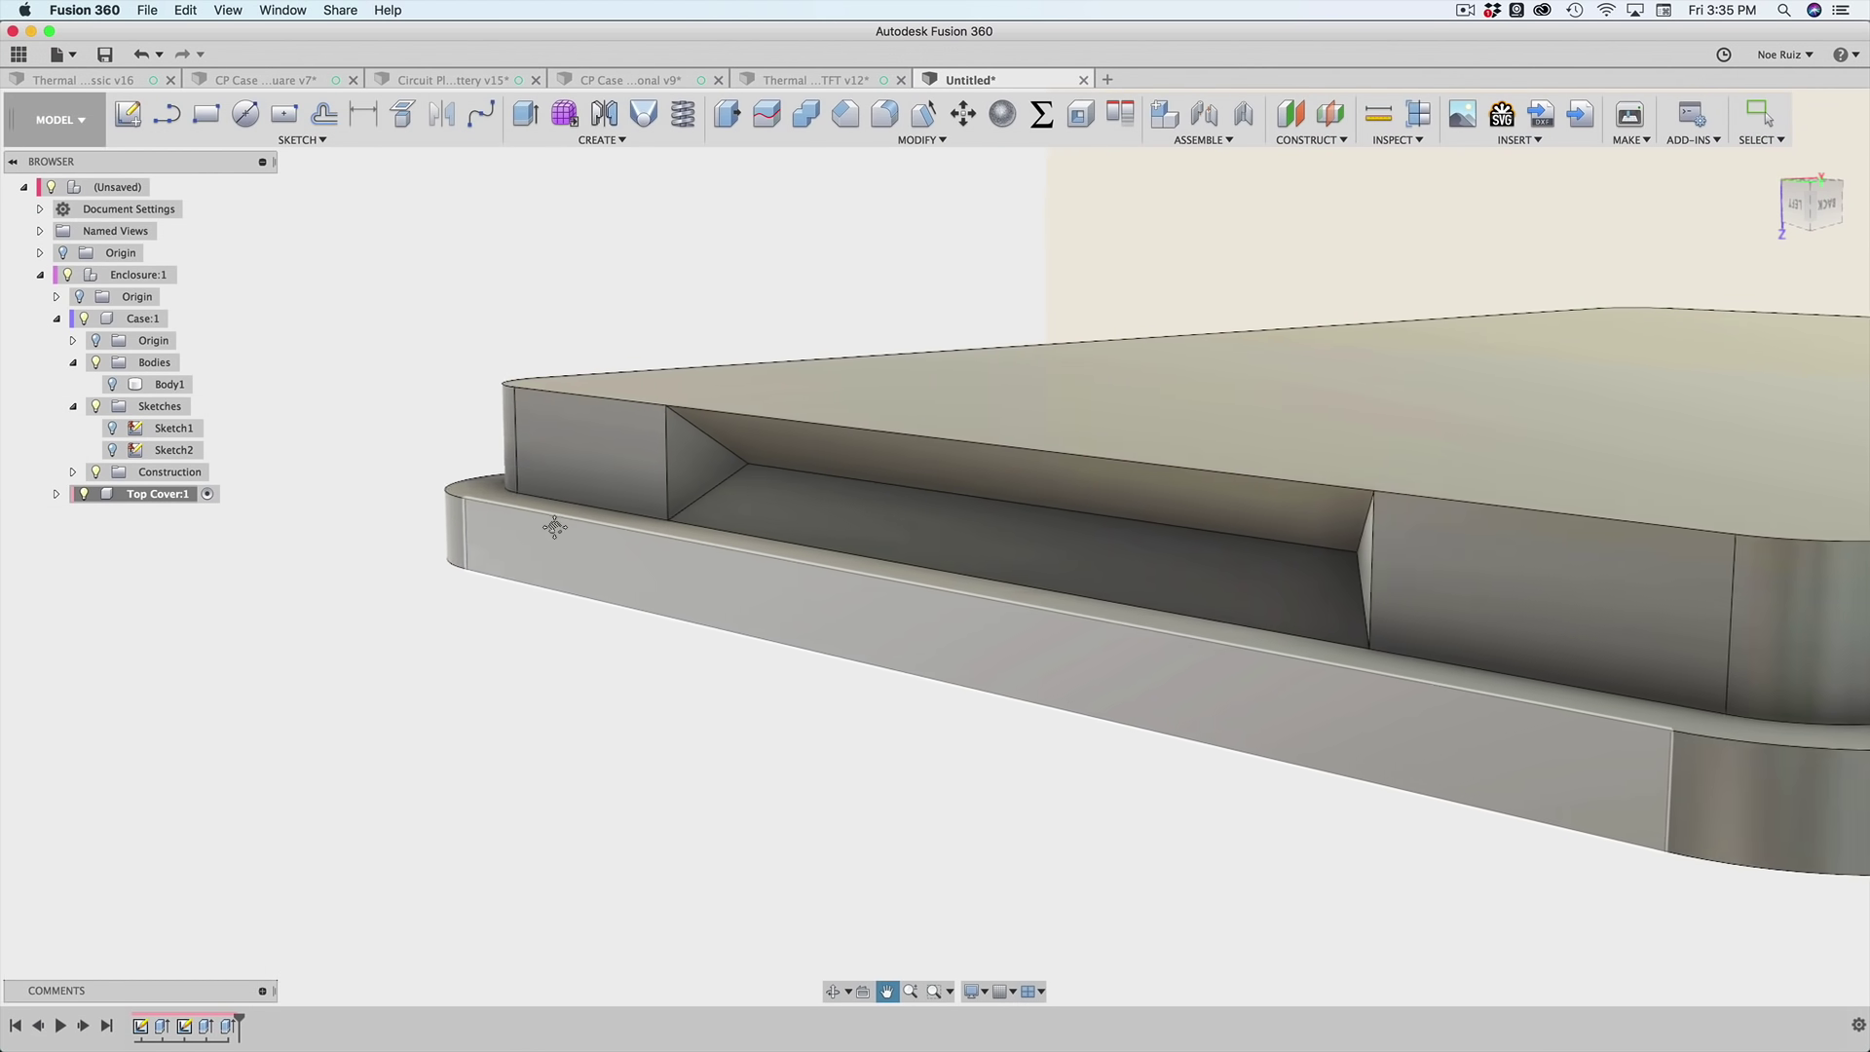
pyautogui.scroll(5, 809, 448)
pyautogui.scroll(-2, 672, 458)
pyautogui.scroll(-5, 669, 461)
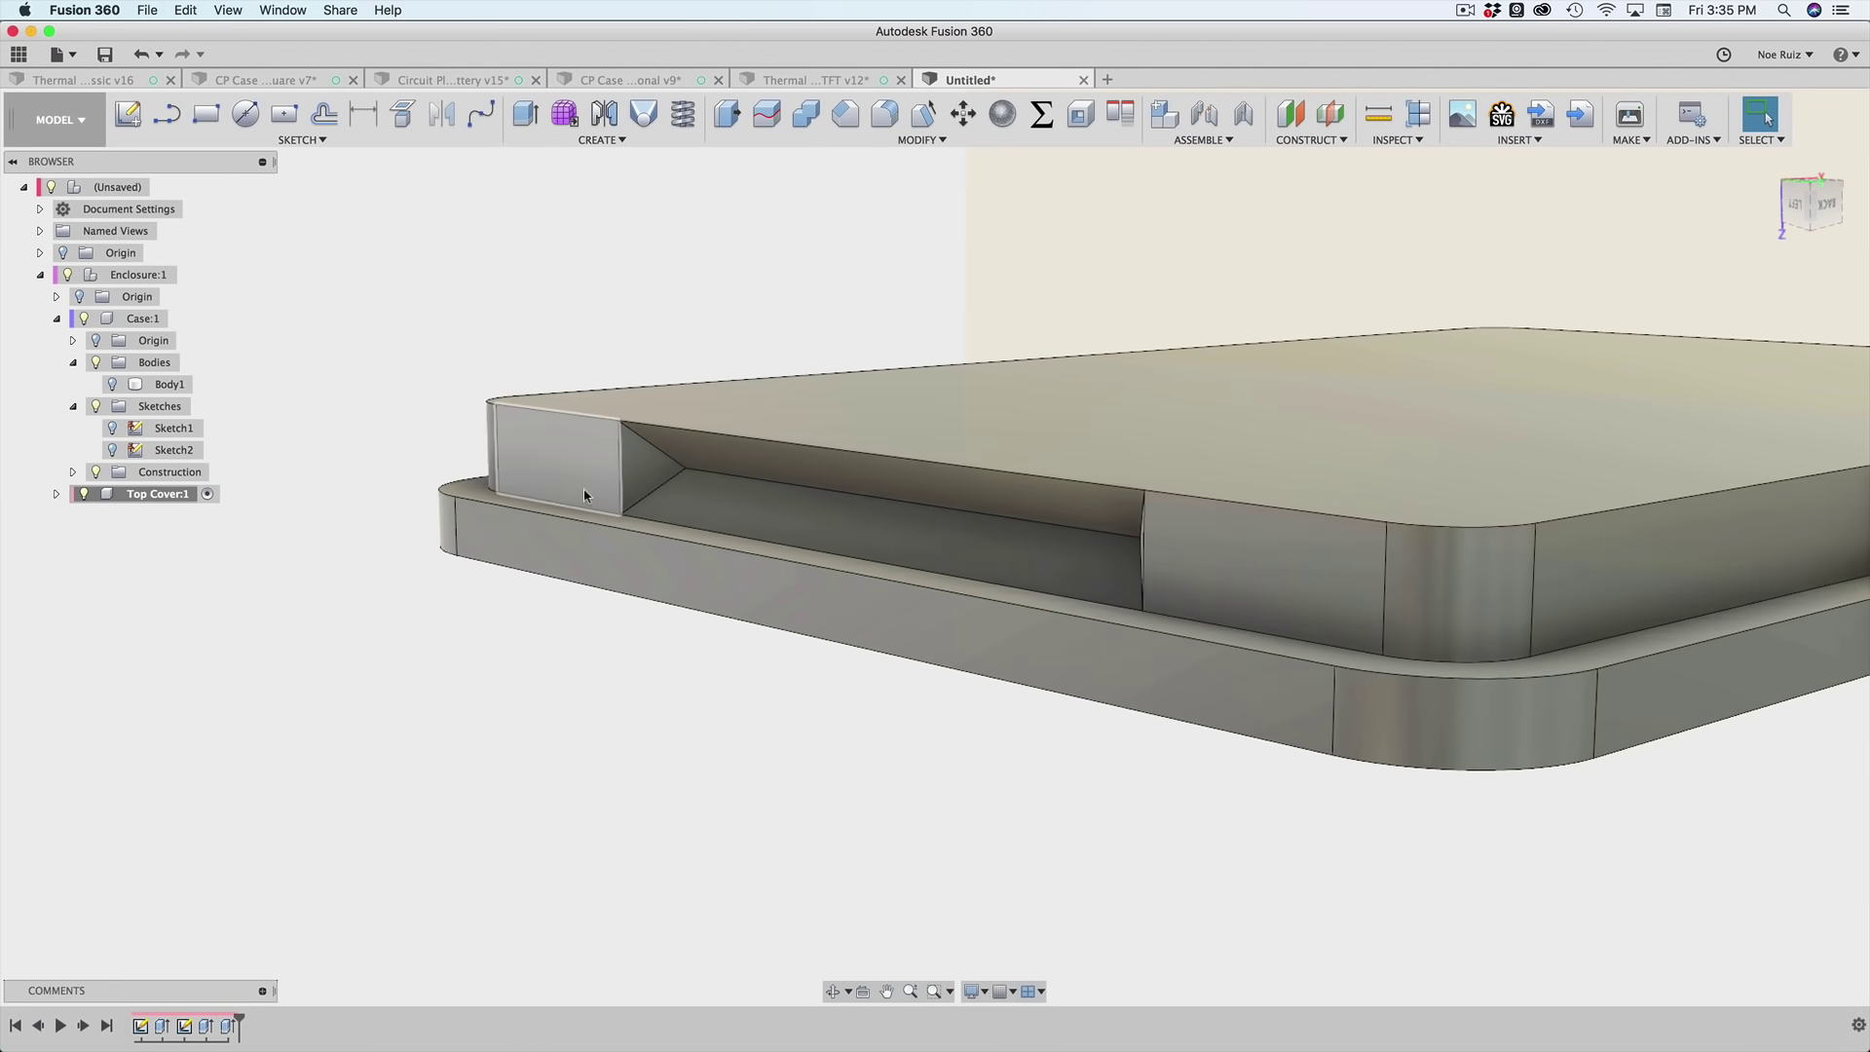
# - Show the Case's Body1 again and examine how its wall sits around the cover's notched lip
pyautogui.click(113, 386)
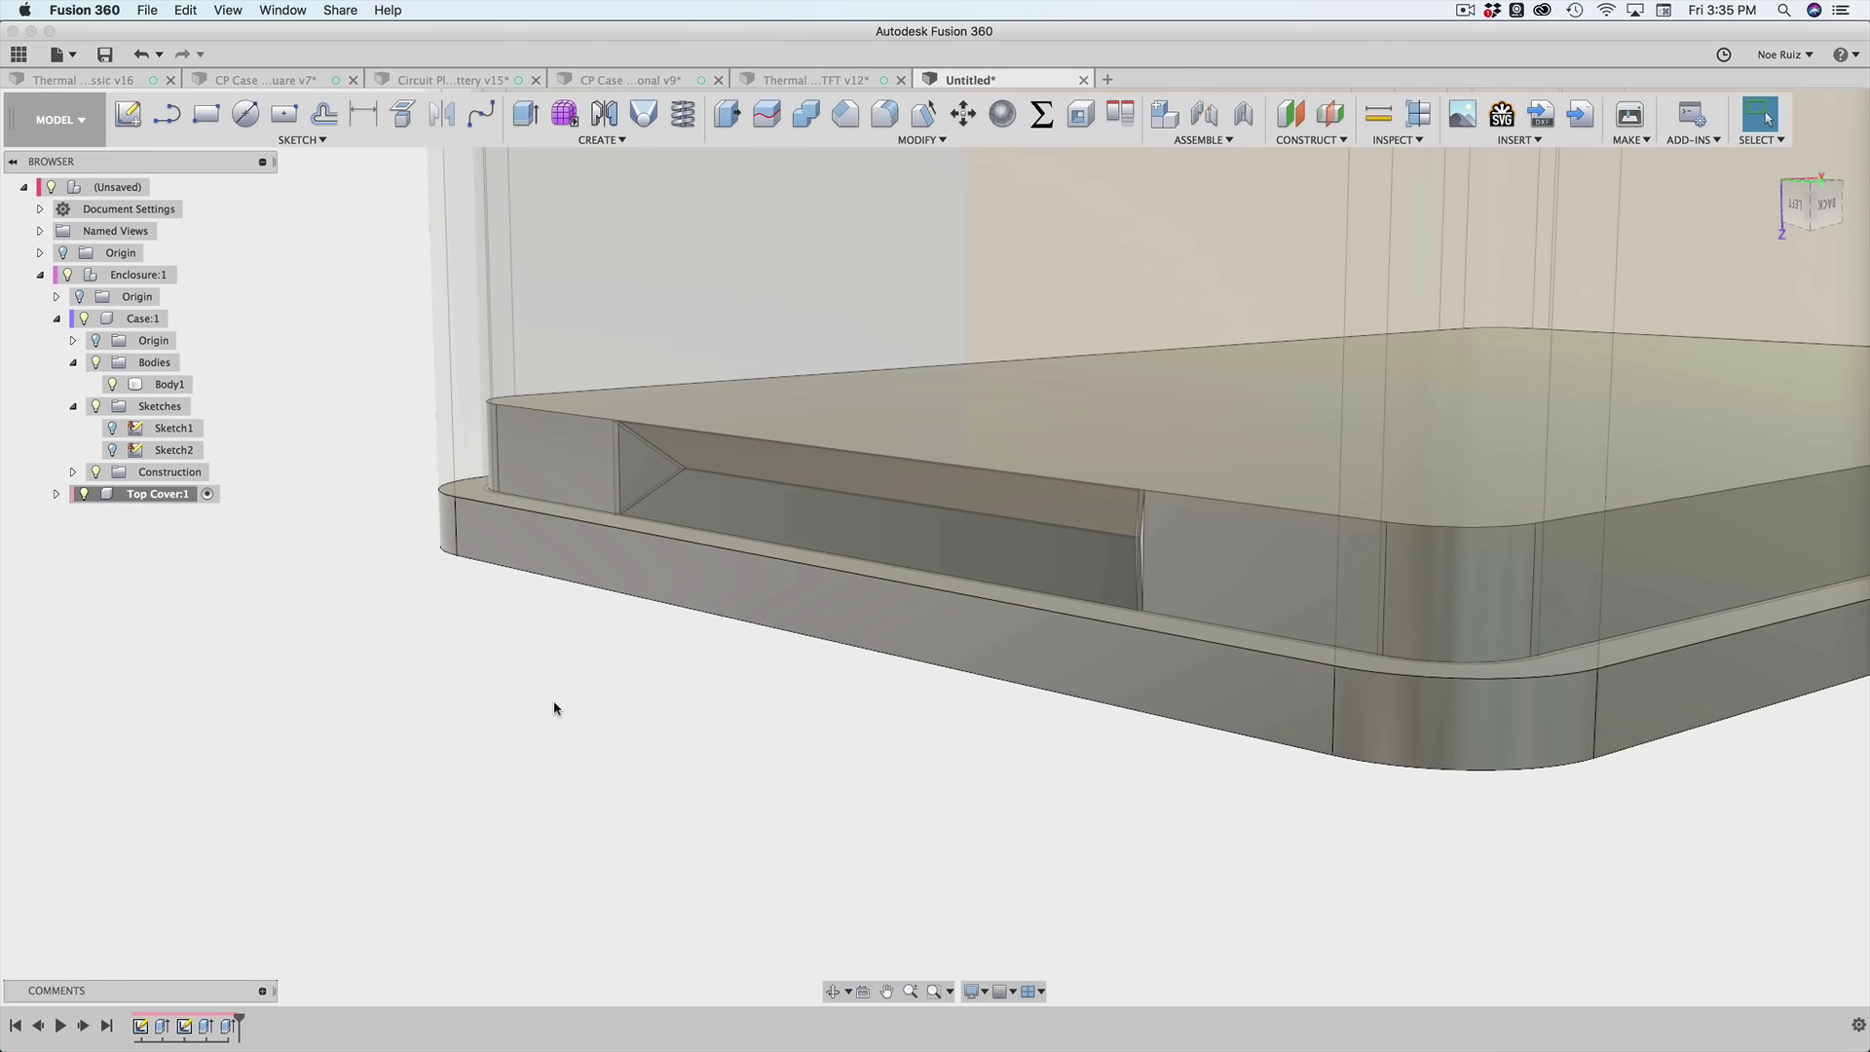
pyautogui.keyDown('shift'); pyautogui.moveTo(761, 777); pyautogui.dragTo(707, 758, button='middle'); pyautogui.keyUp('shift')
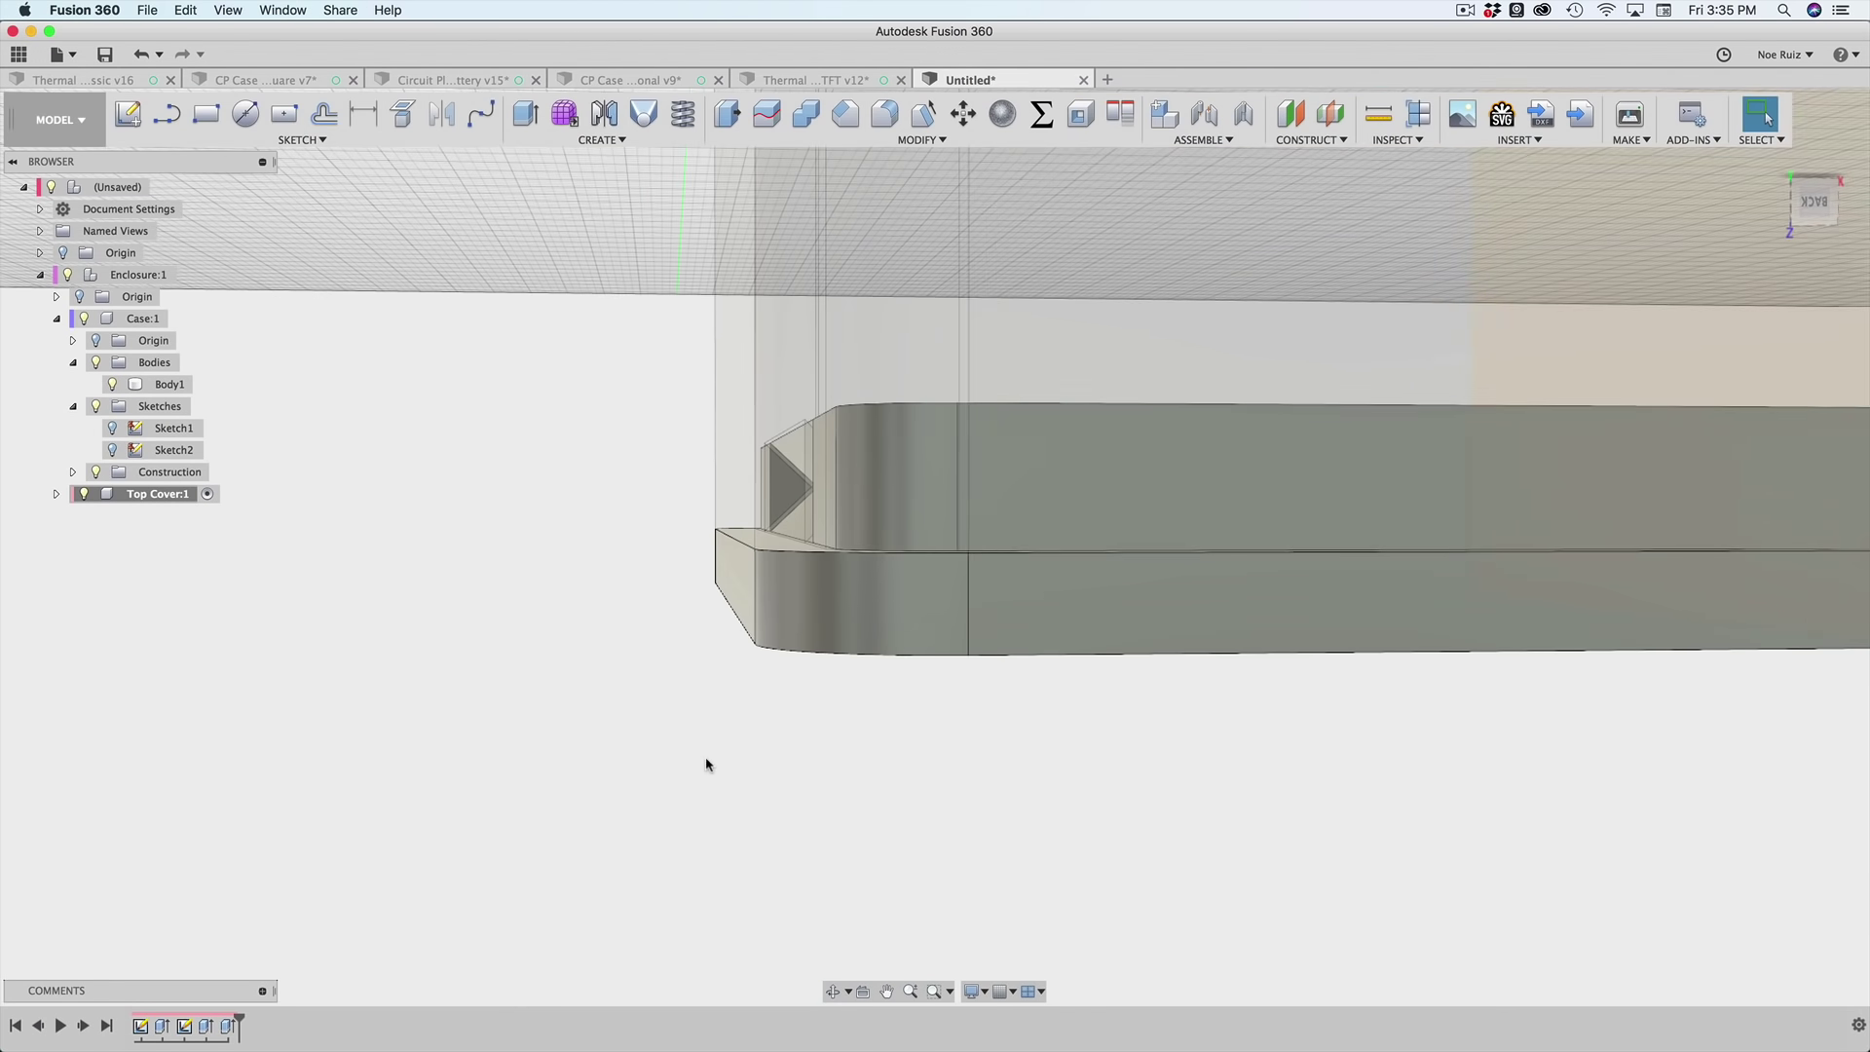
pyautogui.click(1829, 220)
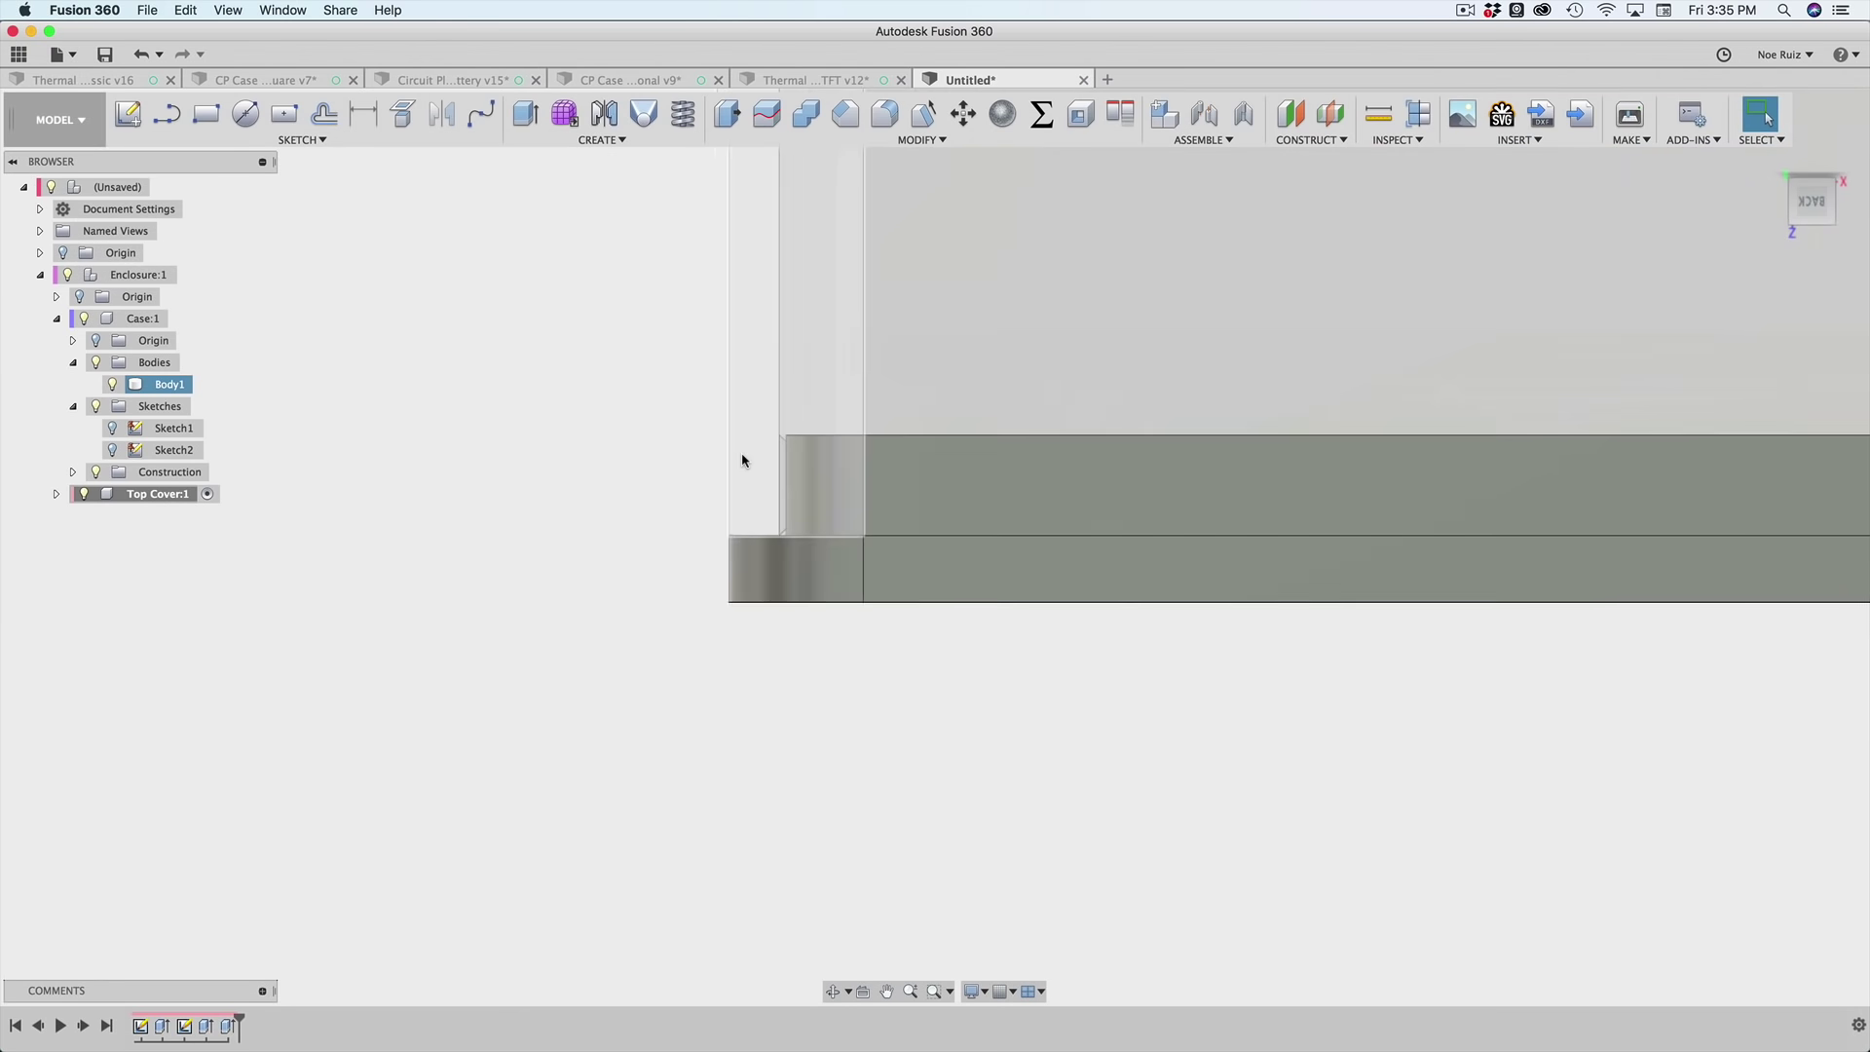
pyautogui.keyDown('shift'); pyautogui.moveTo(868, 401); pyautogui.dragTo(1198, 179, button='middle'); pyautogui.keyUp('shift')
pyautogui.scroll(-2, 1287, 480)
pyautogui.moveTo(1552, 672); pyautogui.dragTo(1459, 767, button='middle')
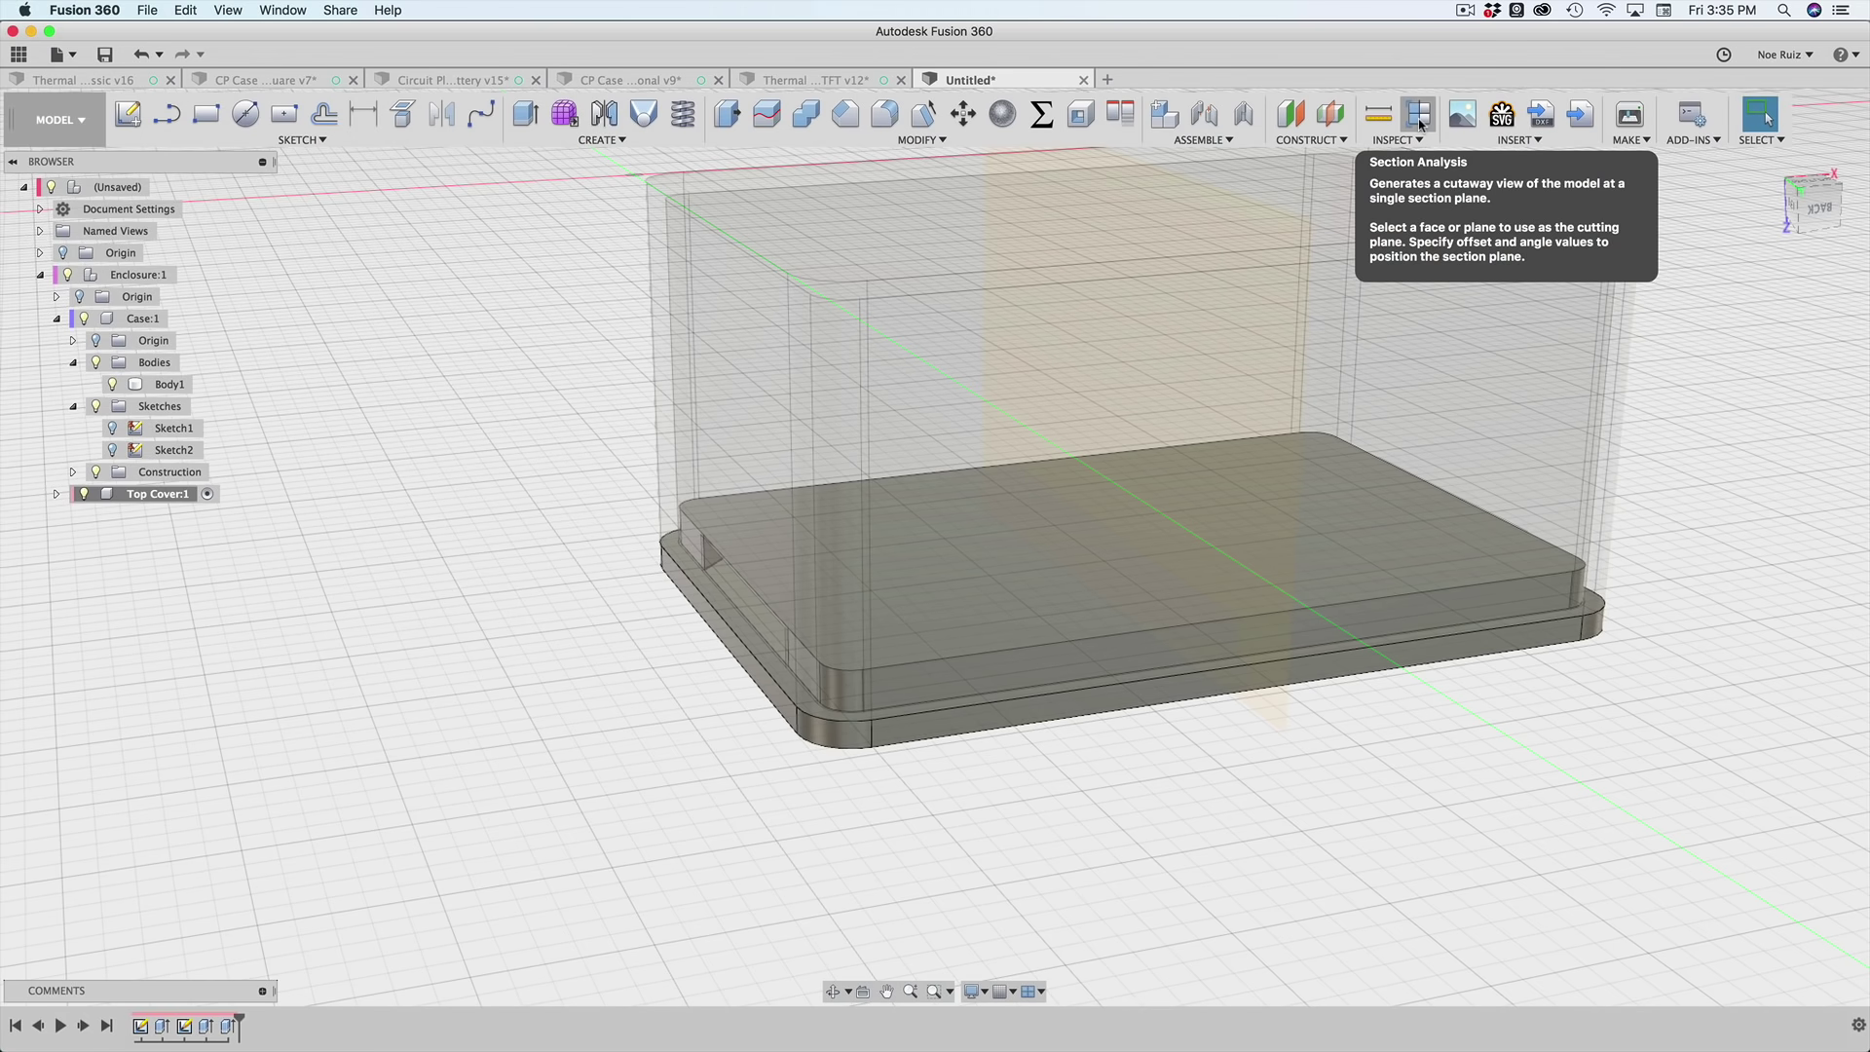
# - Create a section analysis from the case's long outer side face with a Y distance of -23 mm
pyautogui.click(1418, 124)
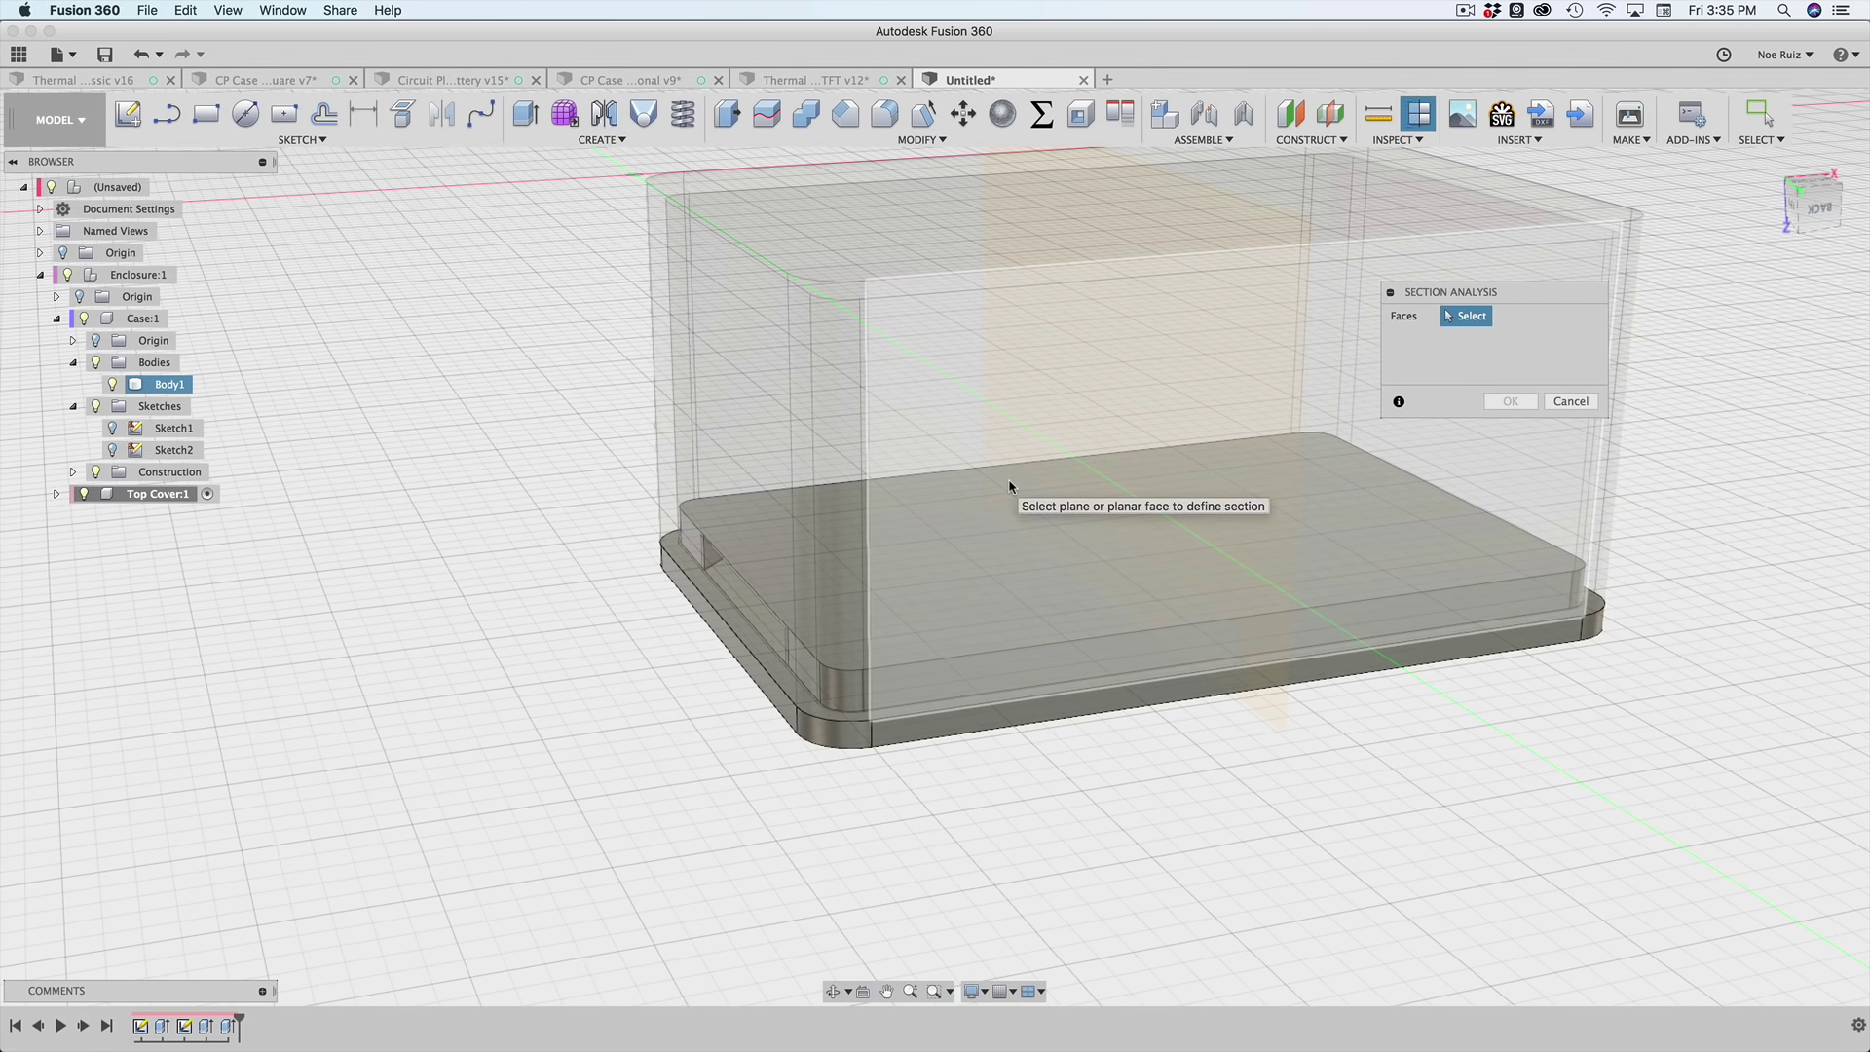
pyautogui.click(1011, 486)
pyautogui.keyDown('shift'); pyautogui.moveTo(1079, 669); pyautogui.dragTo(1207, 633, button='middle'); pyautogui.keyUp('shift')
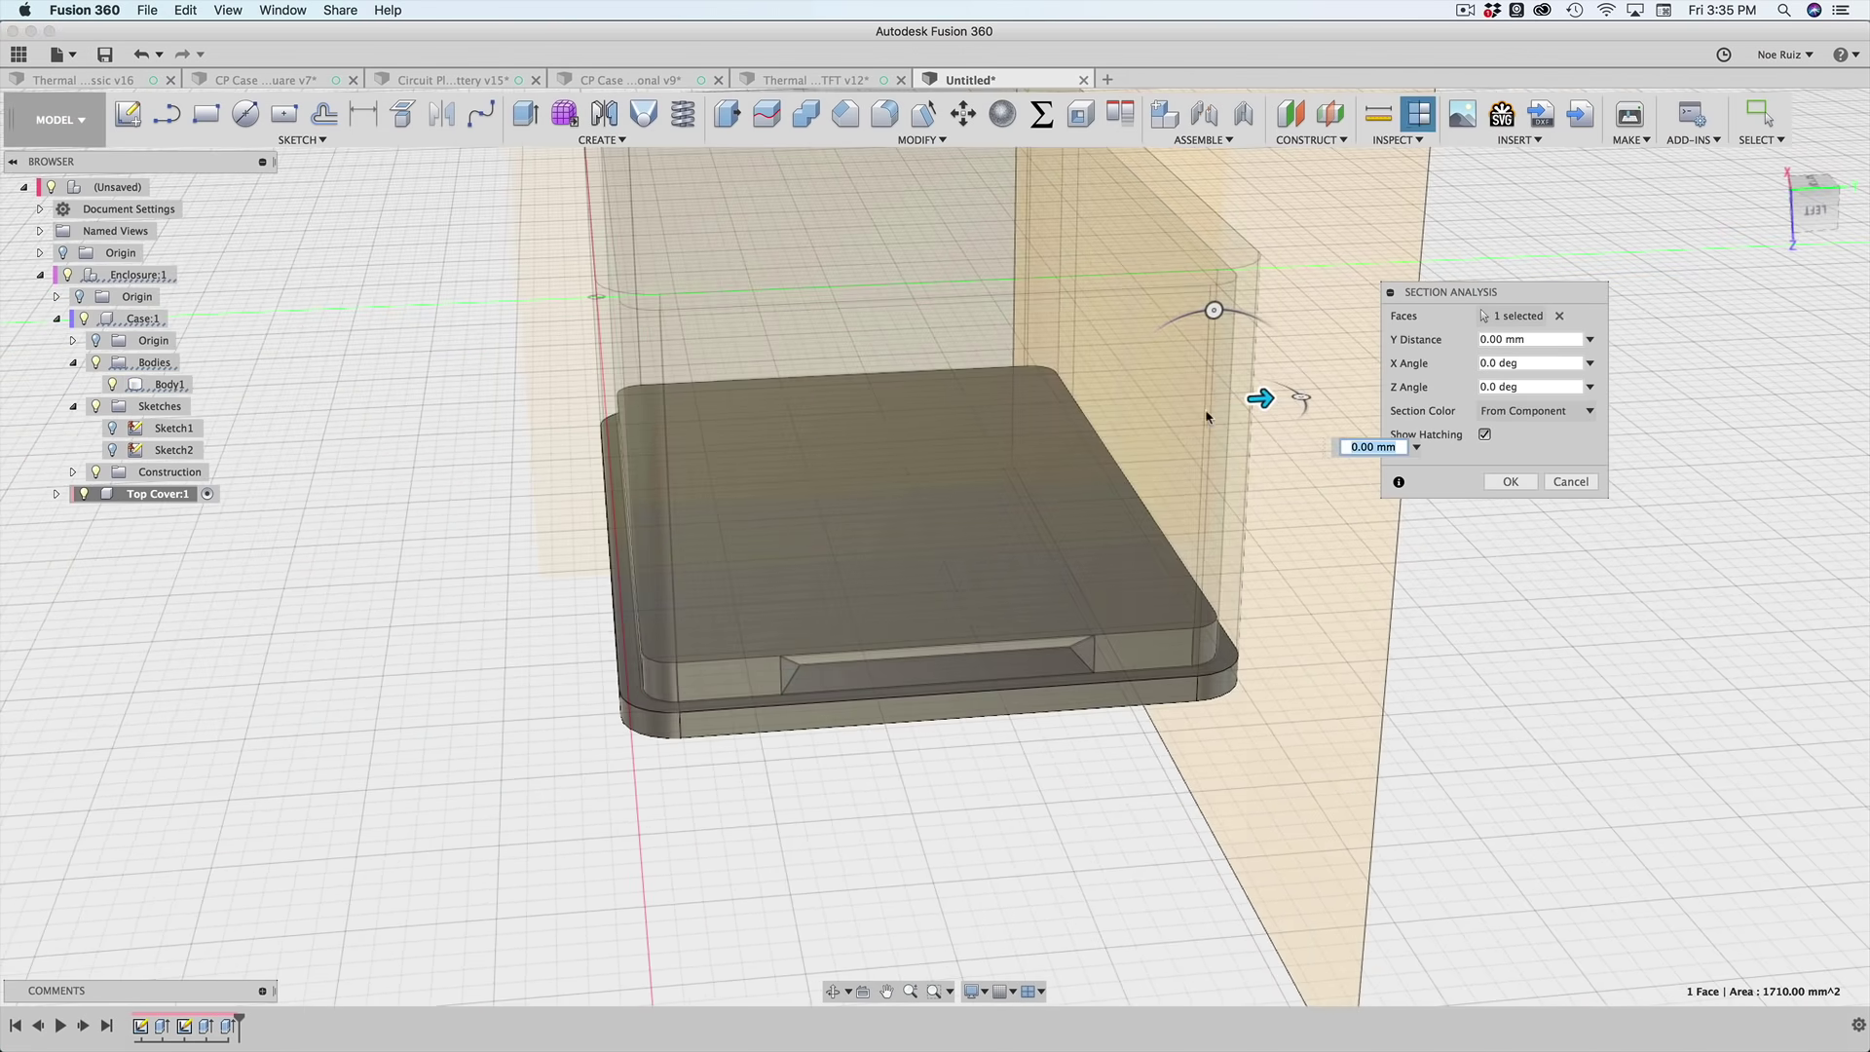
pyautogui.moveTo(1262, 398); pyautogui.dragTo(962, 414)
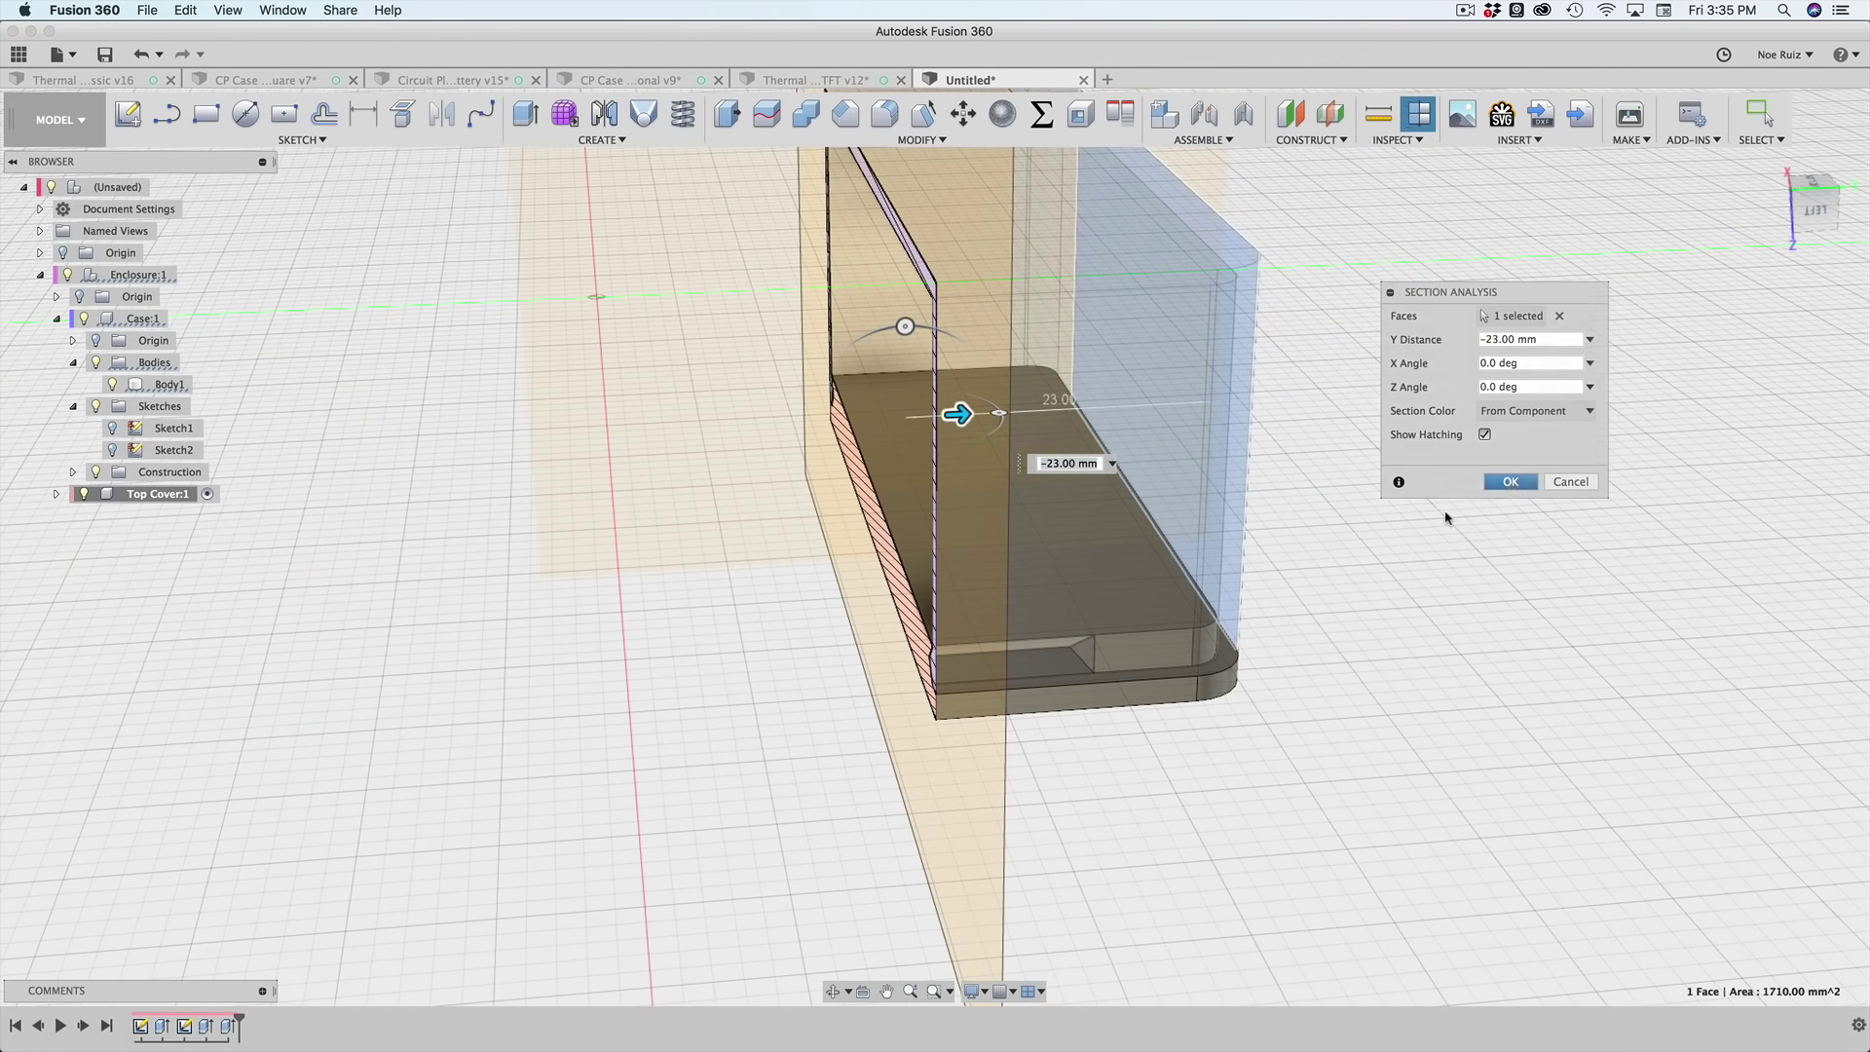
pyautogui.click(1511, 482)
# - Examine the sectioned enclosure at both side walls, comparing the case's snap wedges with the cover's lip
pyautogui.keyDown('shift'); pyautogui.moveTo(874, 737); pyautogui.dragTo(1019, 721, button='middle'); pyautogui.keyUp('shift')
pyautogui.scroll(5, 1116, 642)
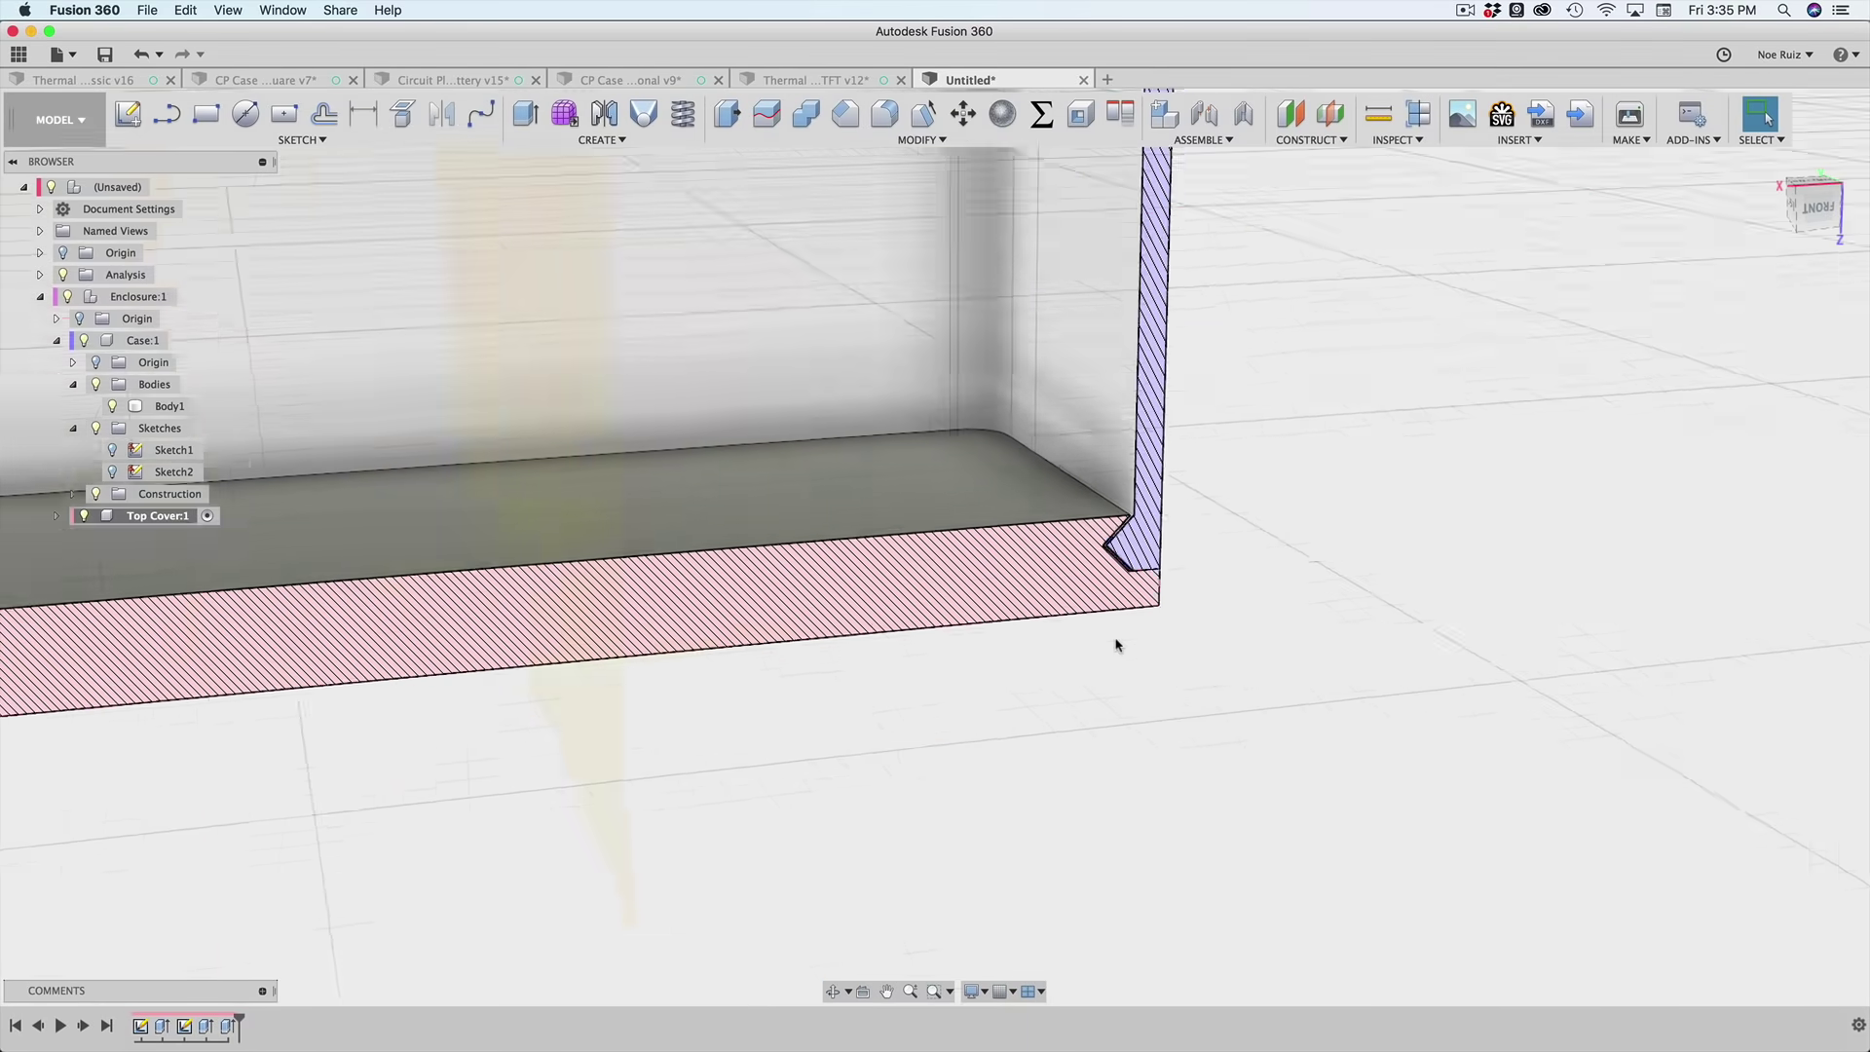
pyautogui.scroll(5, 1116, 643)
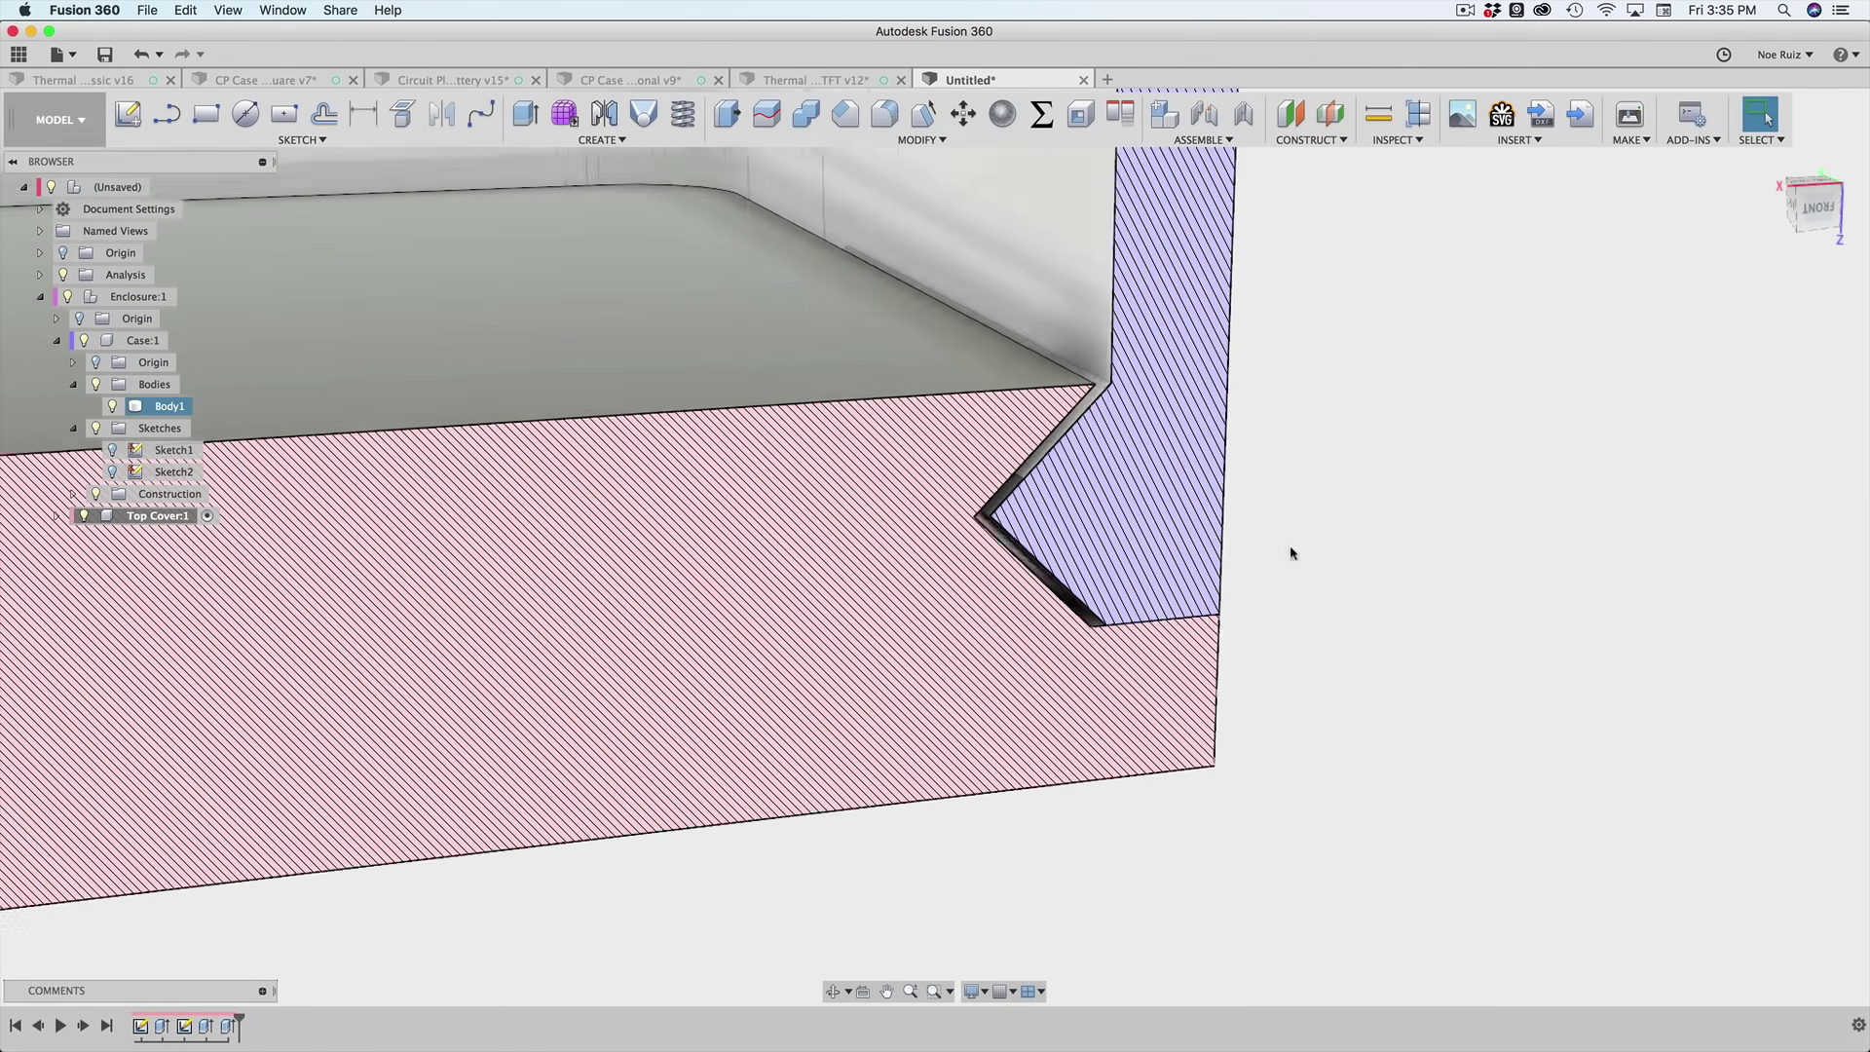
pyautogui.keyDown('shift'); pyautogui.moveTo(1334, 534); pyautogui.dragTo(961, 148, button='middle'); pyautogui.keyUp('shift')
pyautogui.scroll(-10, 1170, 452)
pyautogui.scroll(-4, 1378, 552)
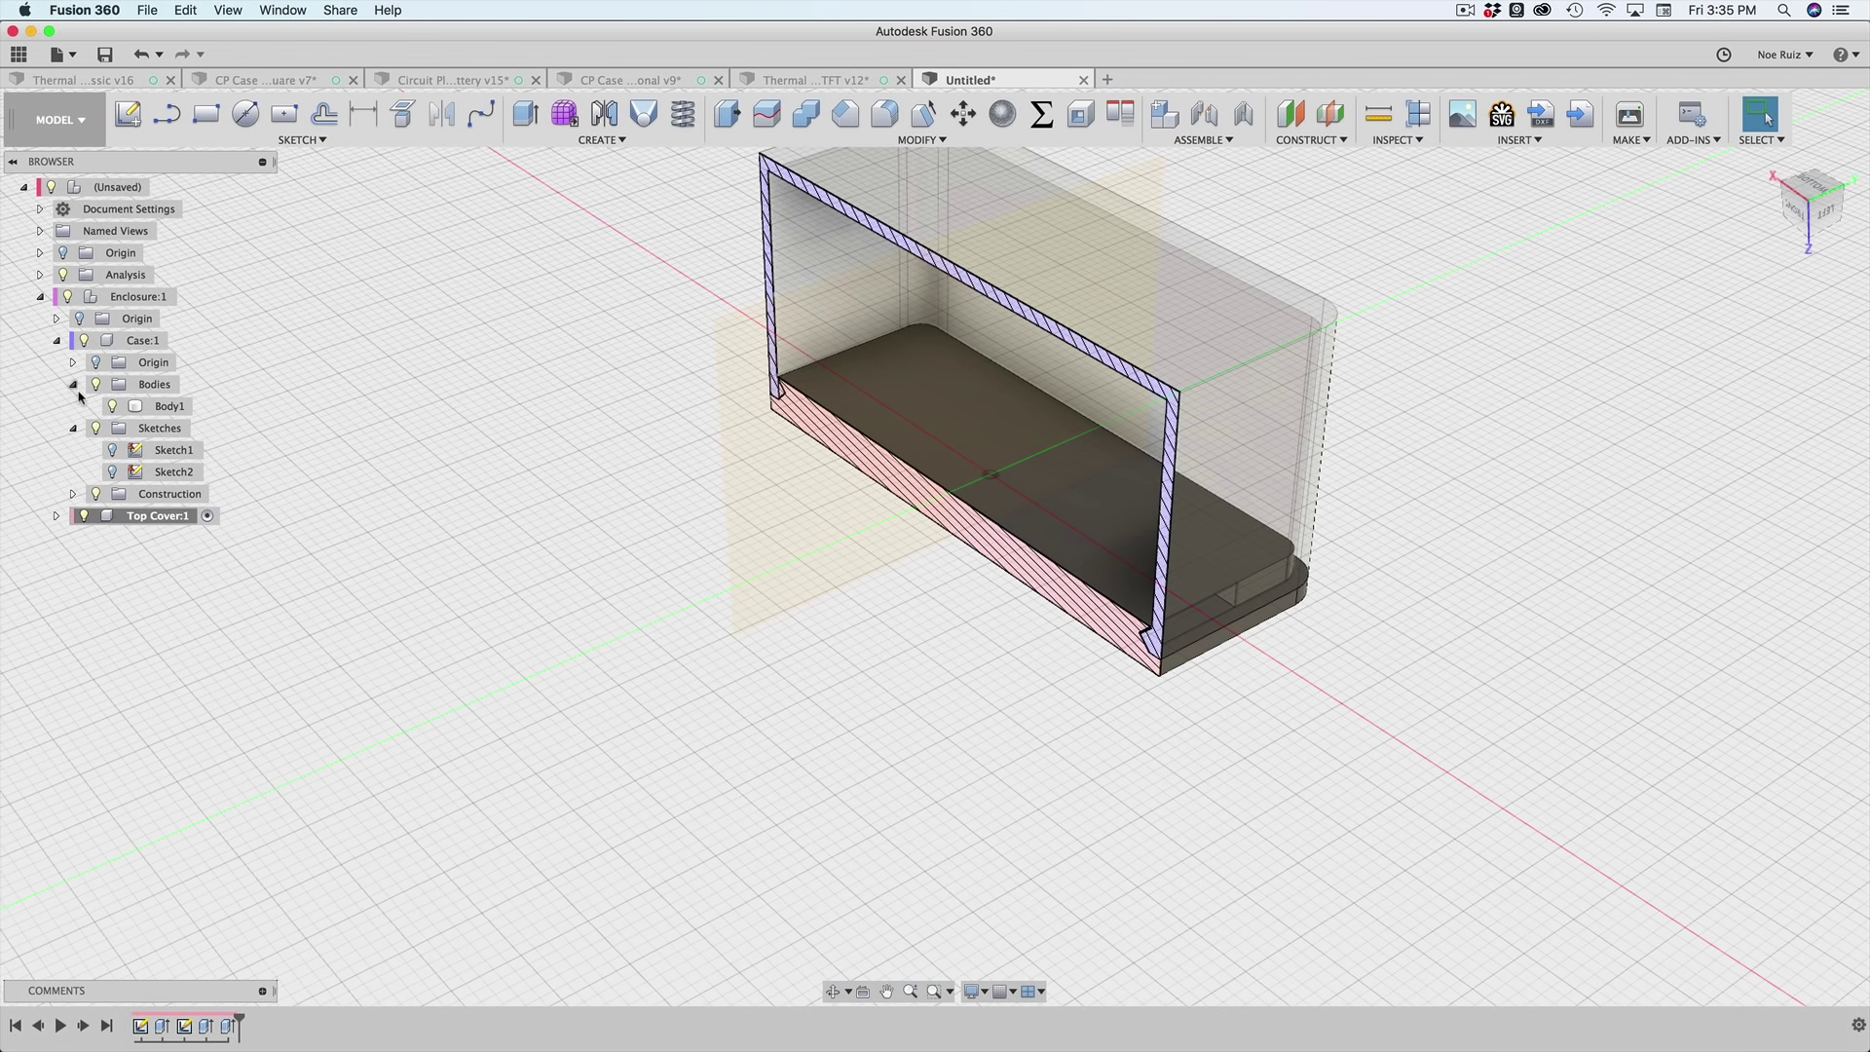
pyautogui.keyDown('shift'); pyautogui.moveTo(433, 429); pyautogui.dragTo(584, 410, button='middle'); pyautogui.keyUp('shift')
pyautogui.scroll(8, 749, 583)
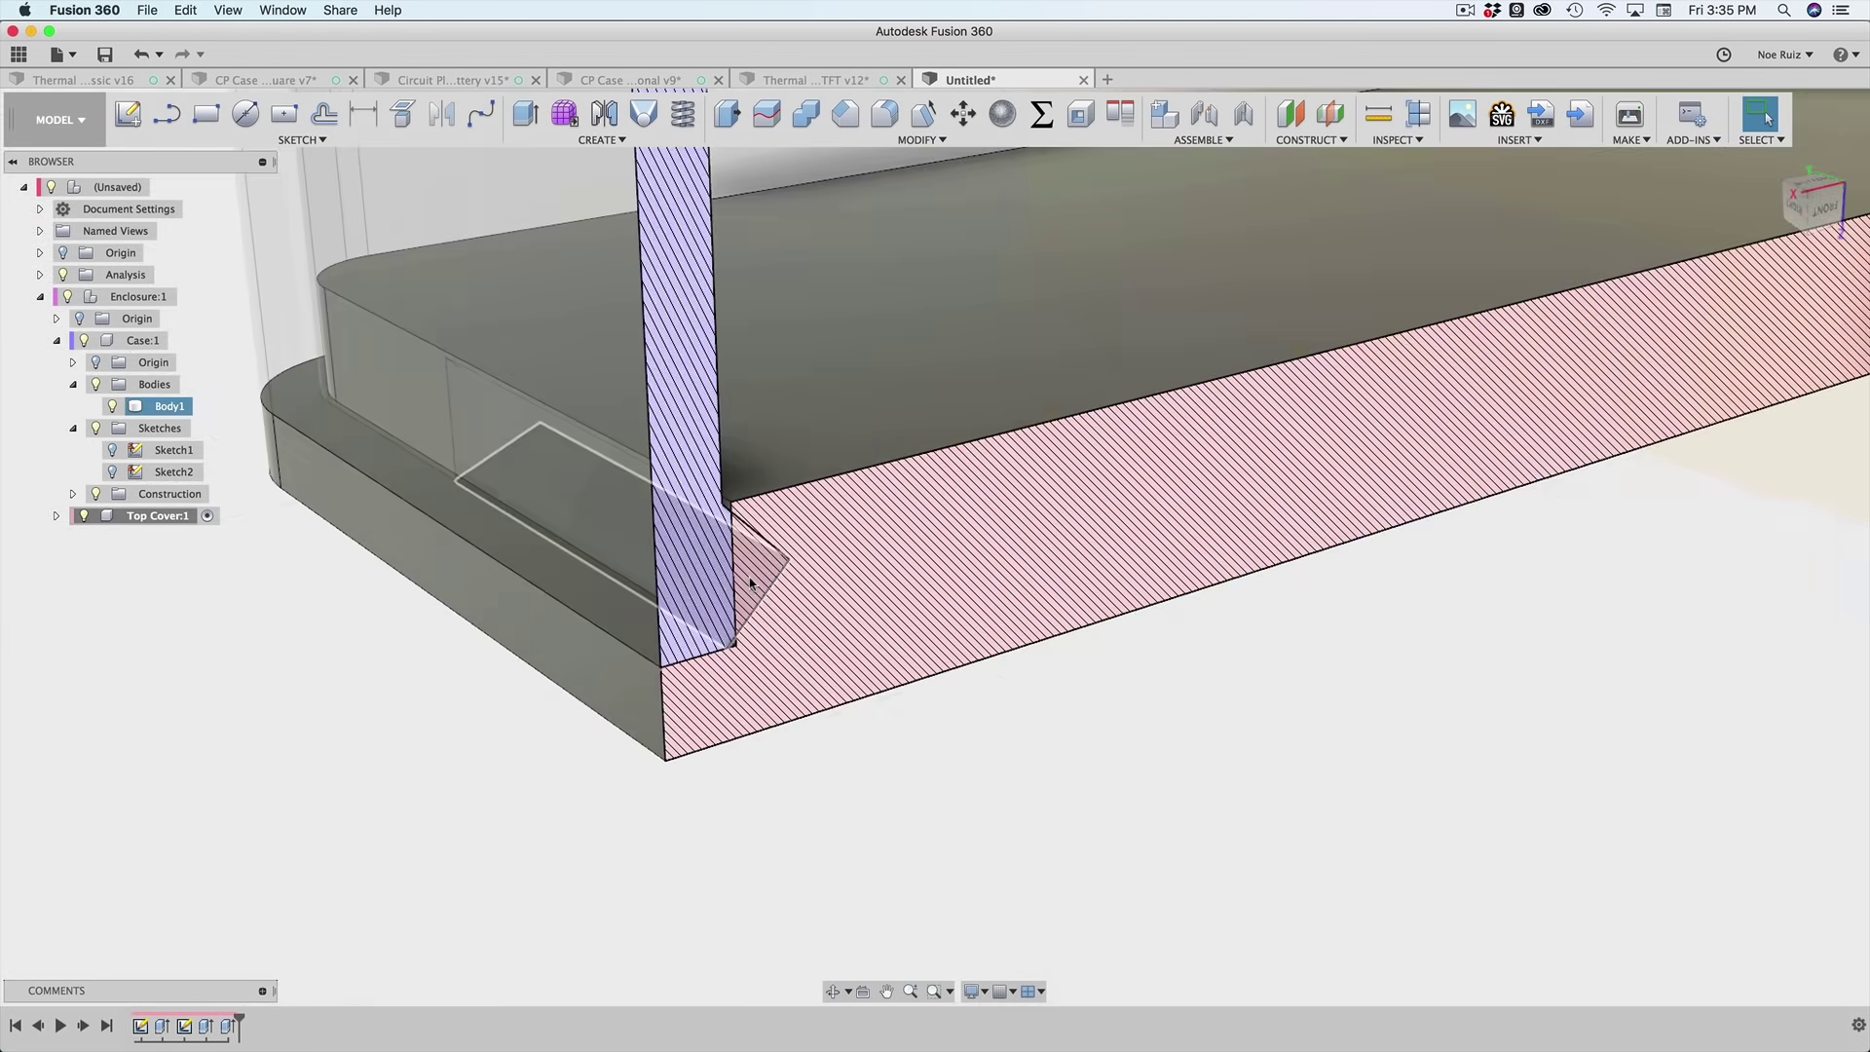
pyautogui.scroll(-8, 750, 583)
pyautogui.keyDown('shift'); pyautogui.moveTo(750, 583); pyautogui.dragTo(584, 621, button='middle'); pyautogui.keyUp('shift')
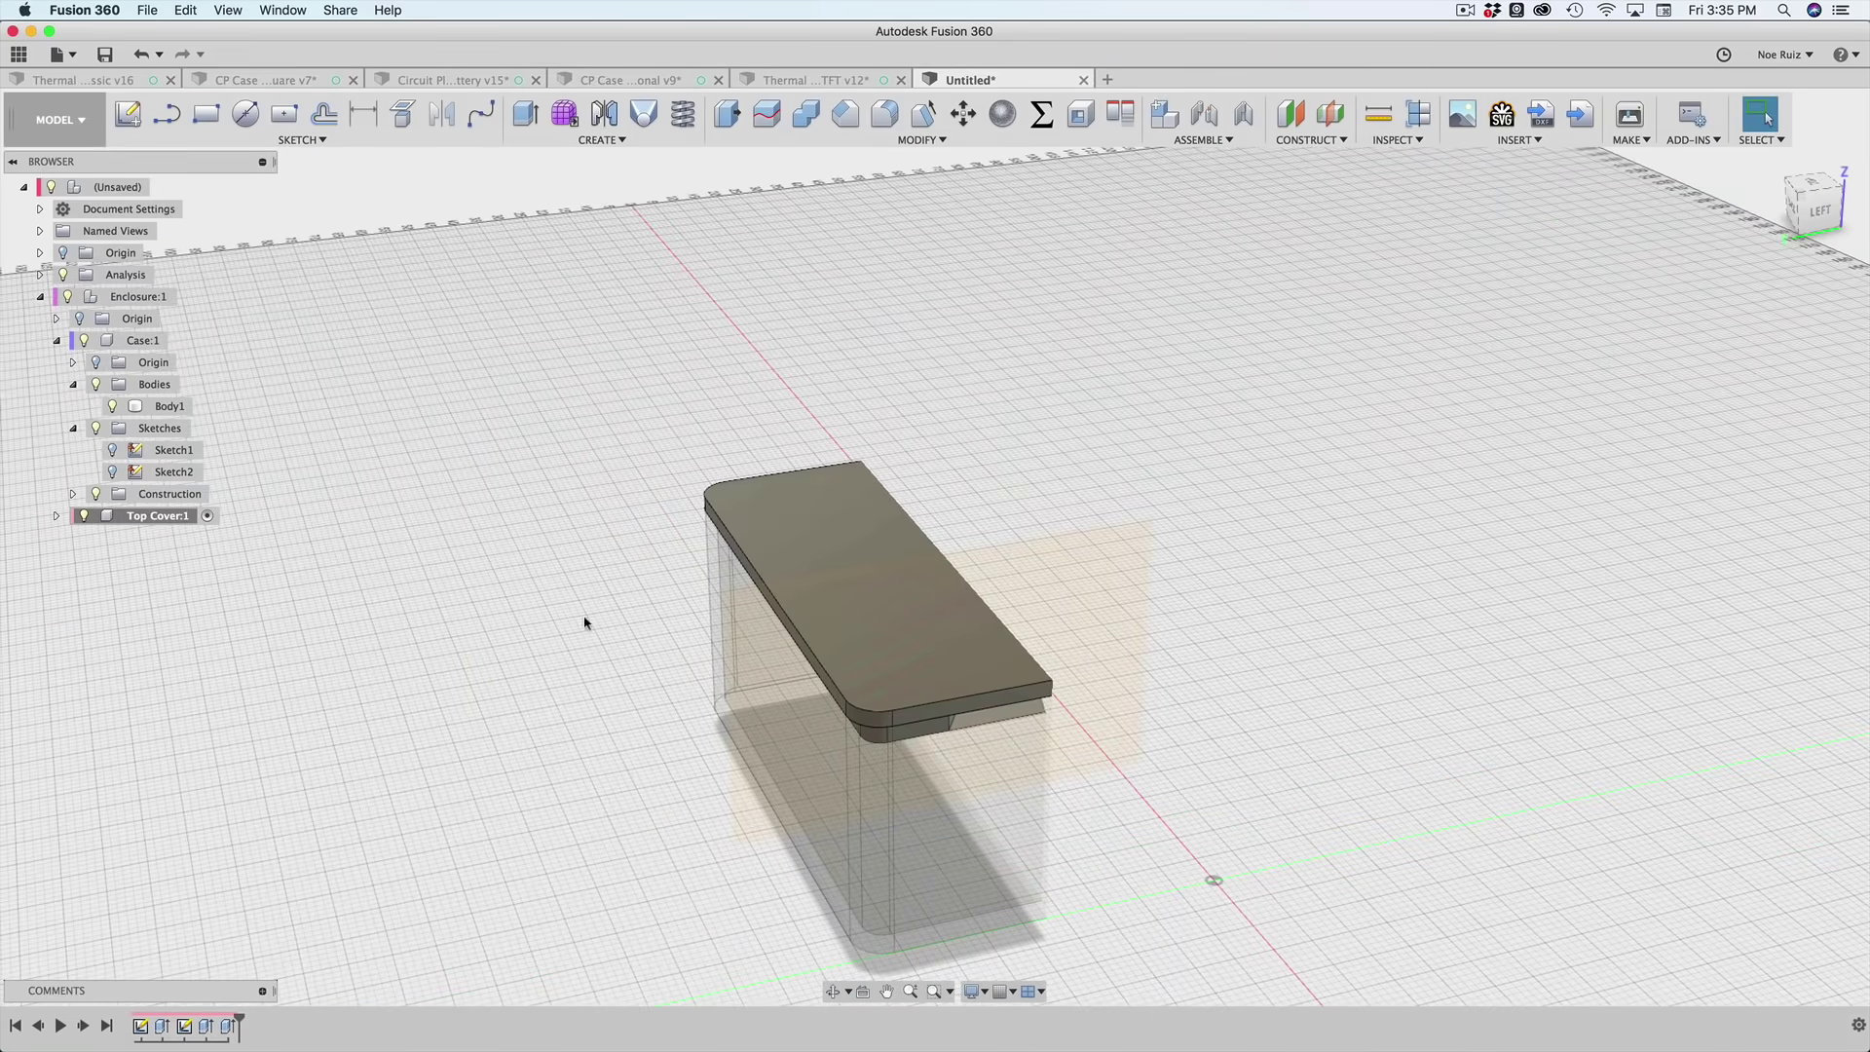
# - Hide the section analysis and the Case's Body1, leaving the Top Cover's notched side in view
pyautogui.click(64, 275)
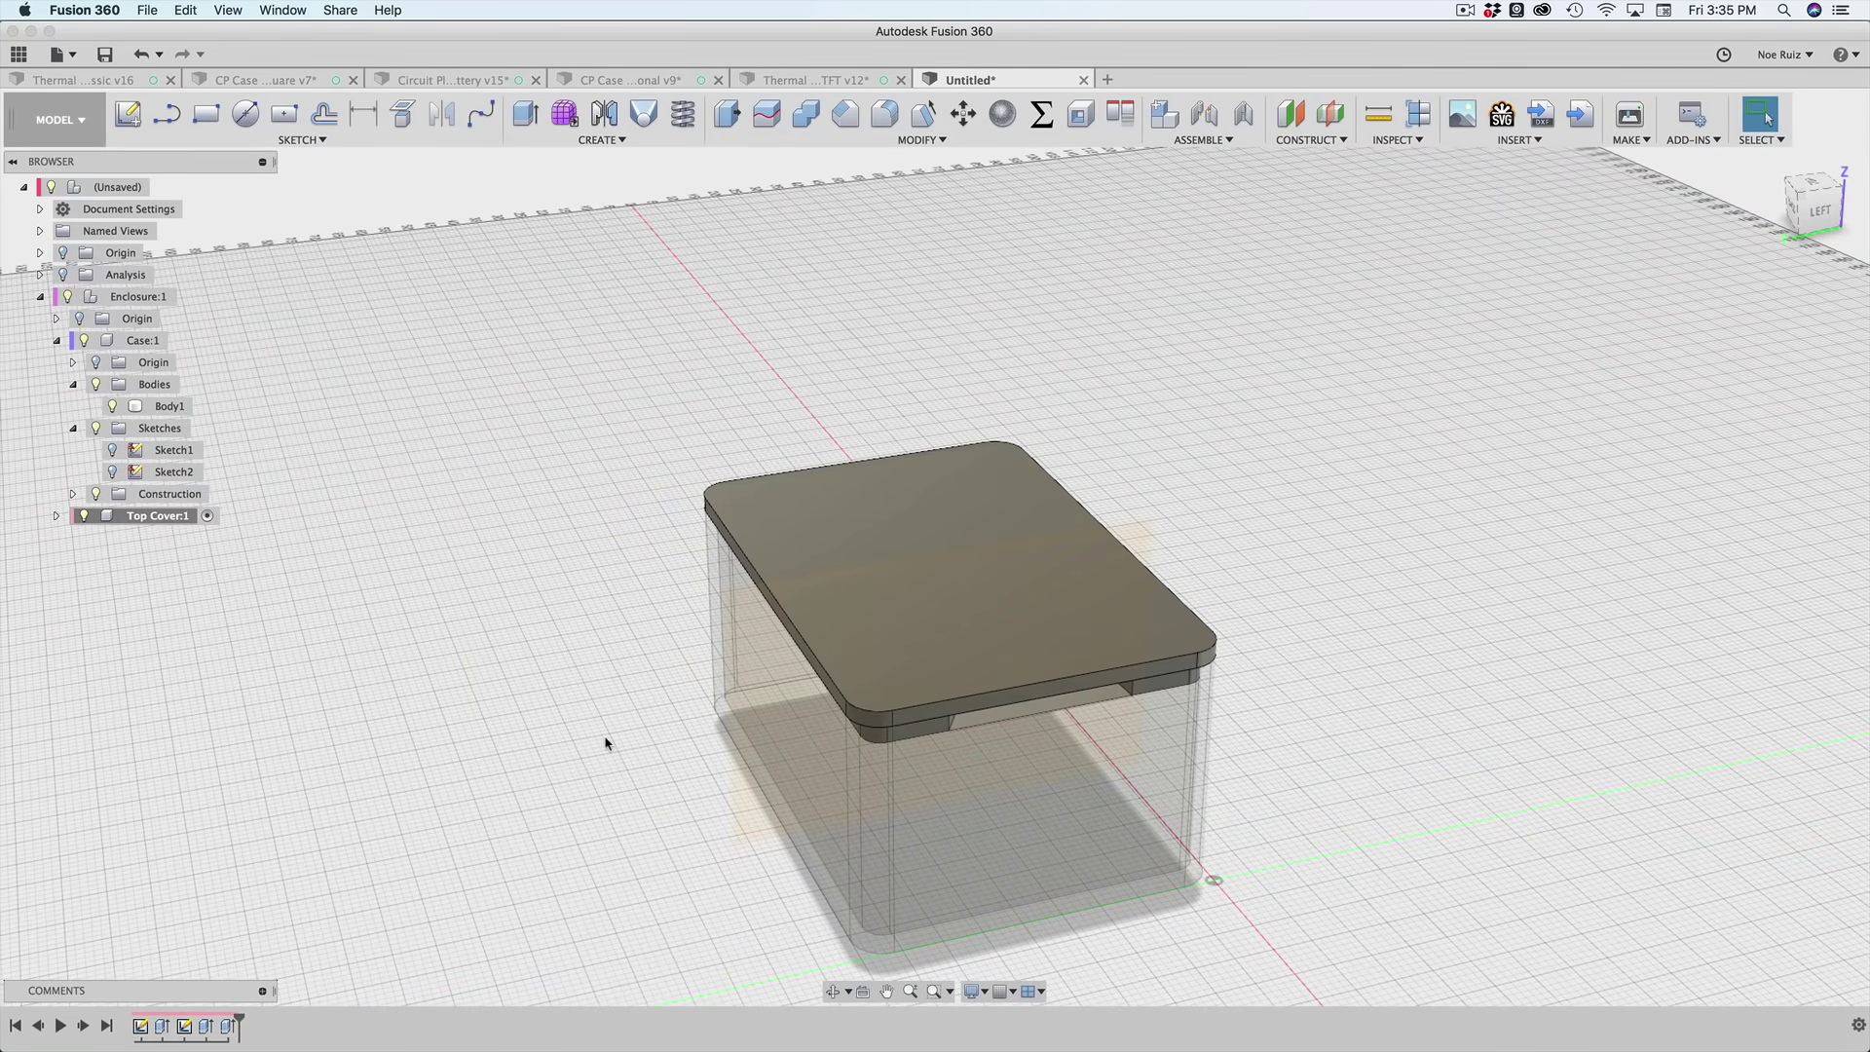
pyautogui.keyDown('shift'); pyautogui.moveTo(649, 740); pyautogui.dragTo(555, 719, button='middle'); pyautogui.keyUp('shift')
pyautogui.click(114, 409)
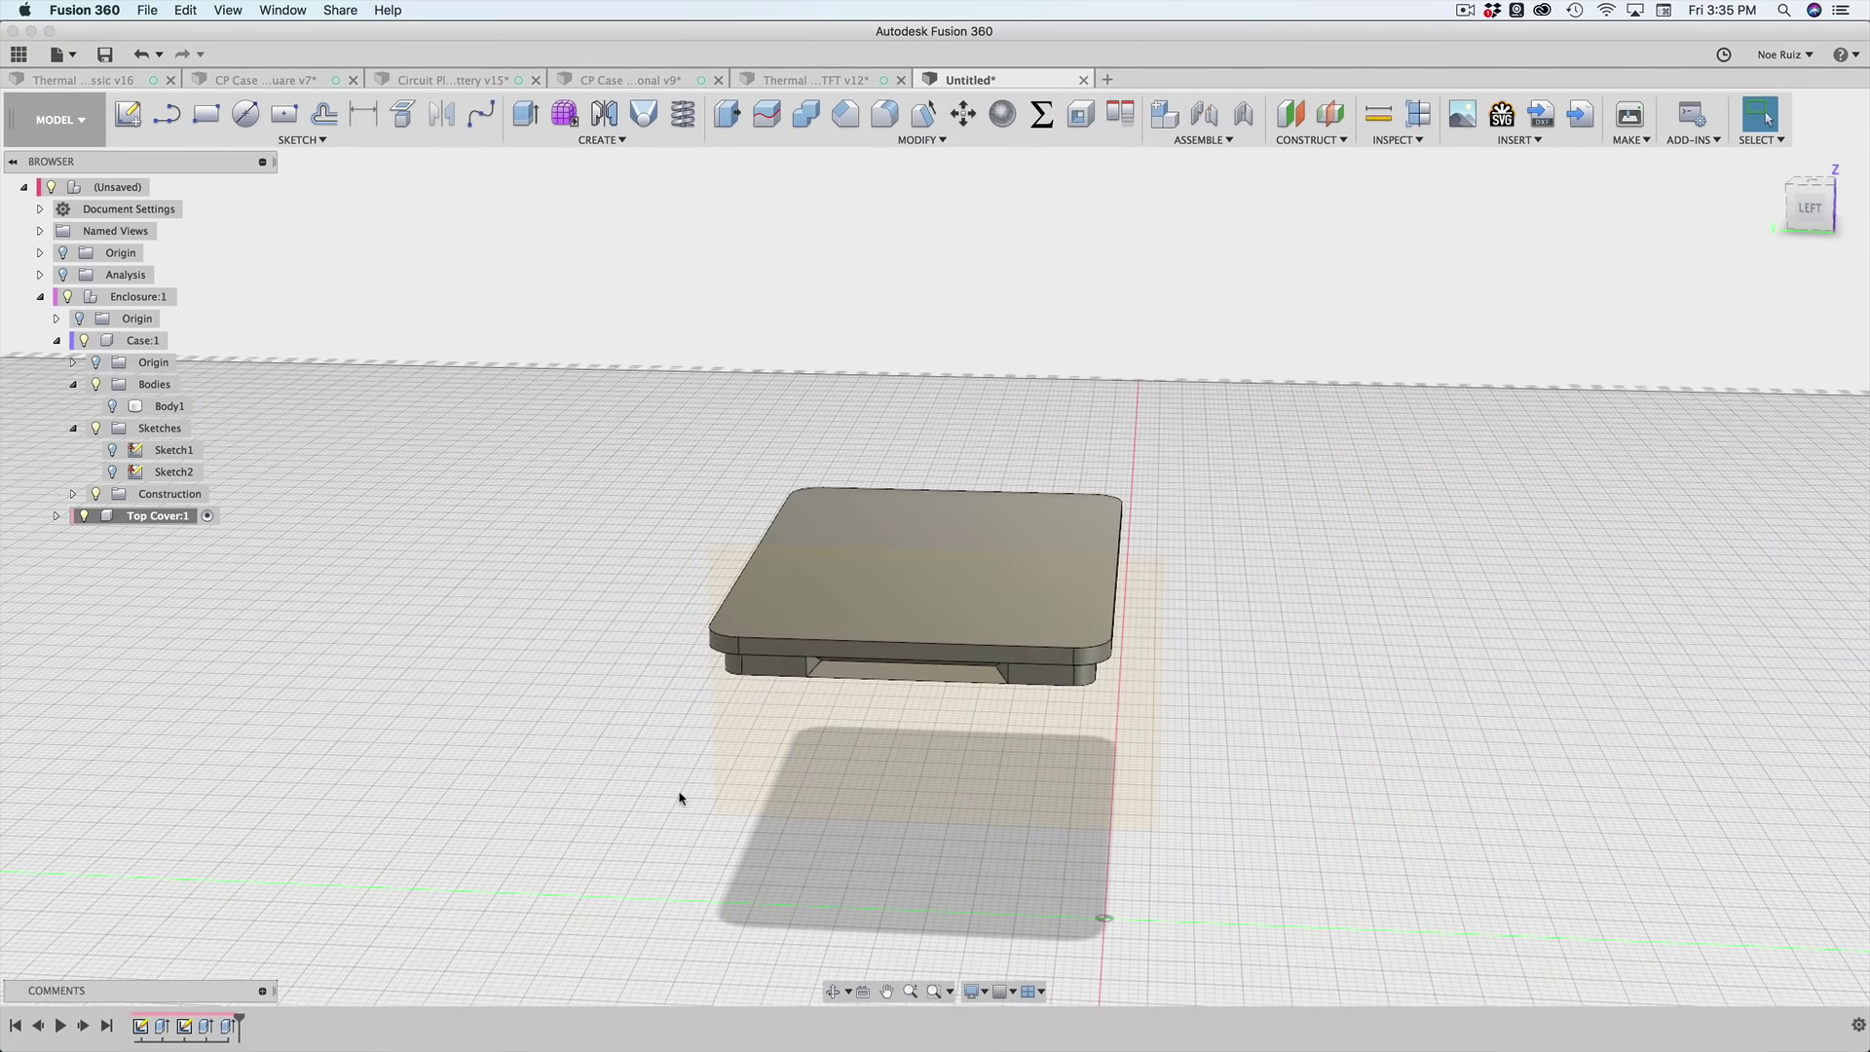
pyautogui.keyDown('shift'); pyautogui.moveTo(680, 793); pyautogui.dragTo(655, 639, button='middle'); pyautogui.keyUp('shift')
pyautogui.scroll(5, 682, 604)
pyautogui.scroll(-2, 686, 555)
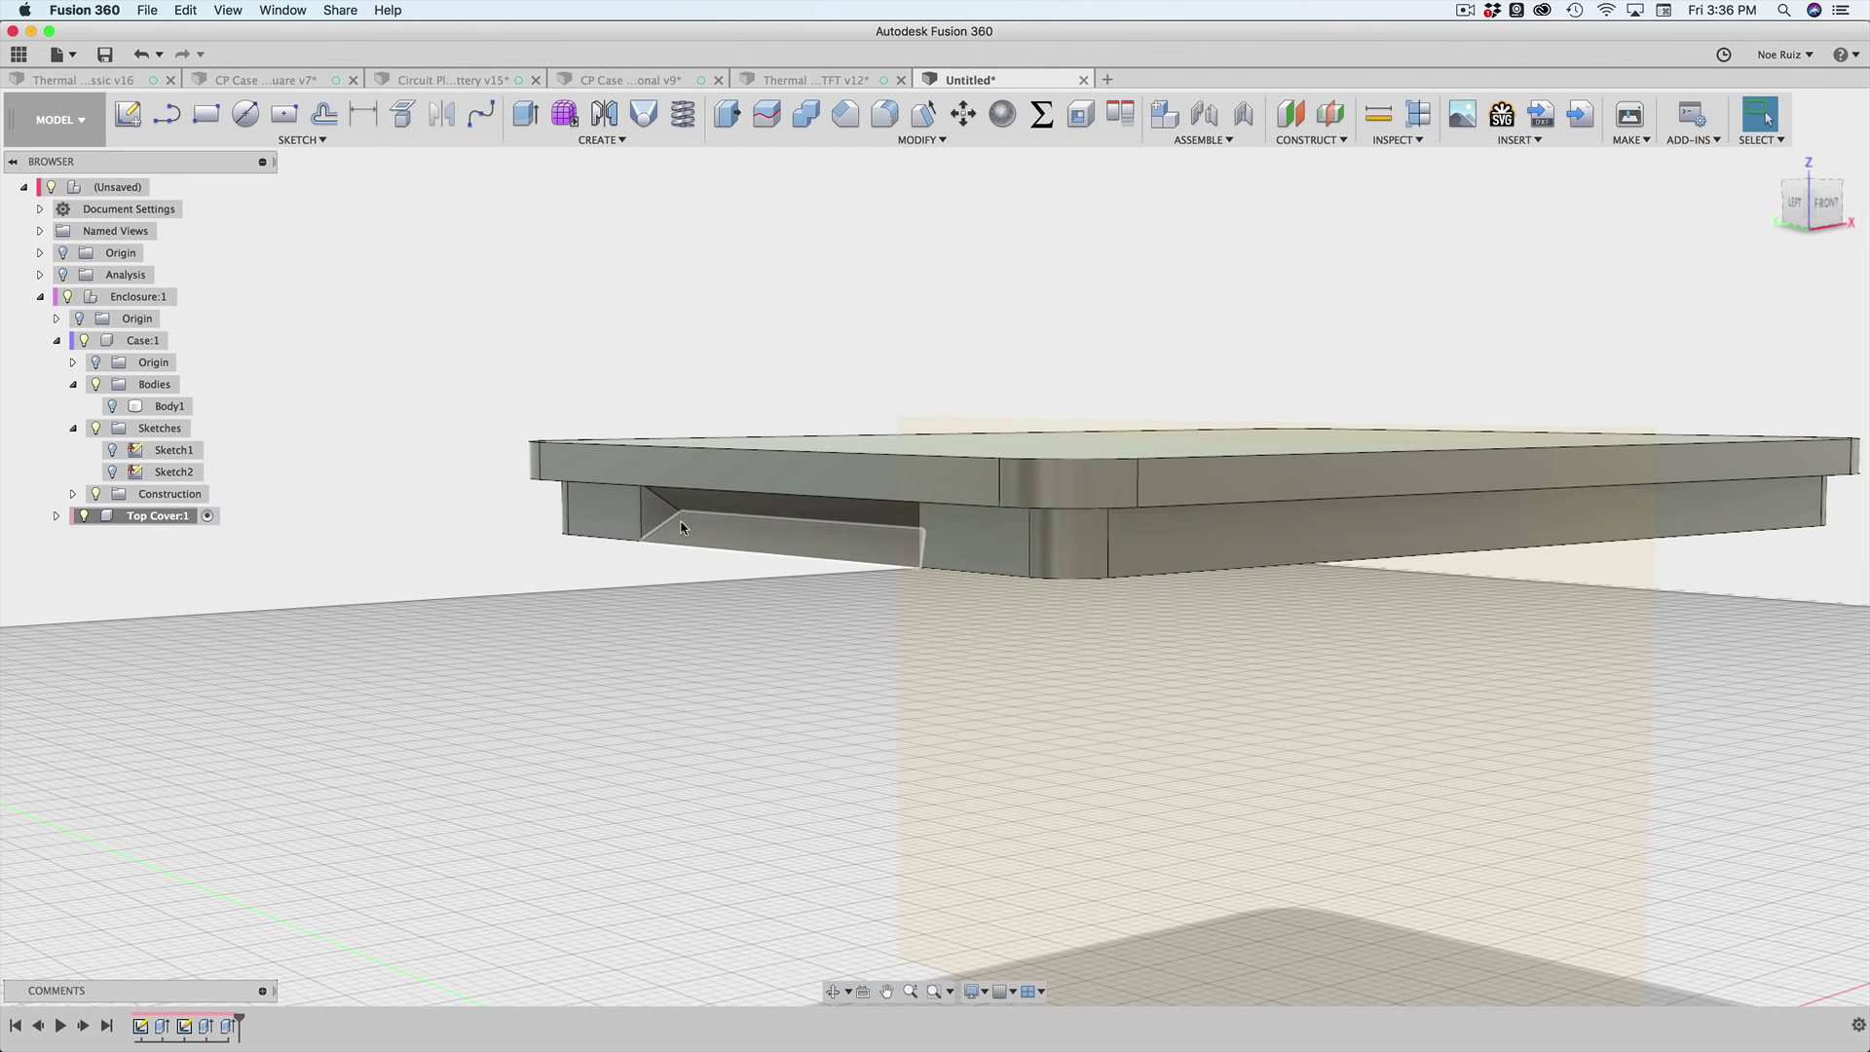
# - Mirror the Top Cover's notch extrude feature across the construction plane midway along the enclosure's length
pyautogui.press('s')
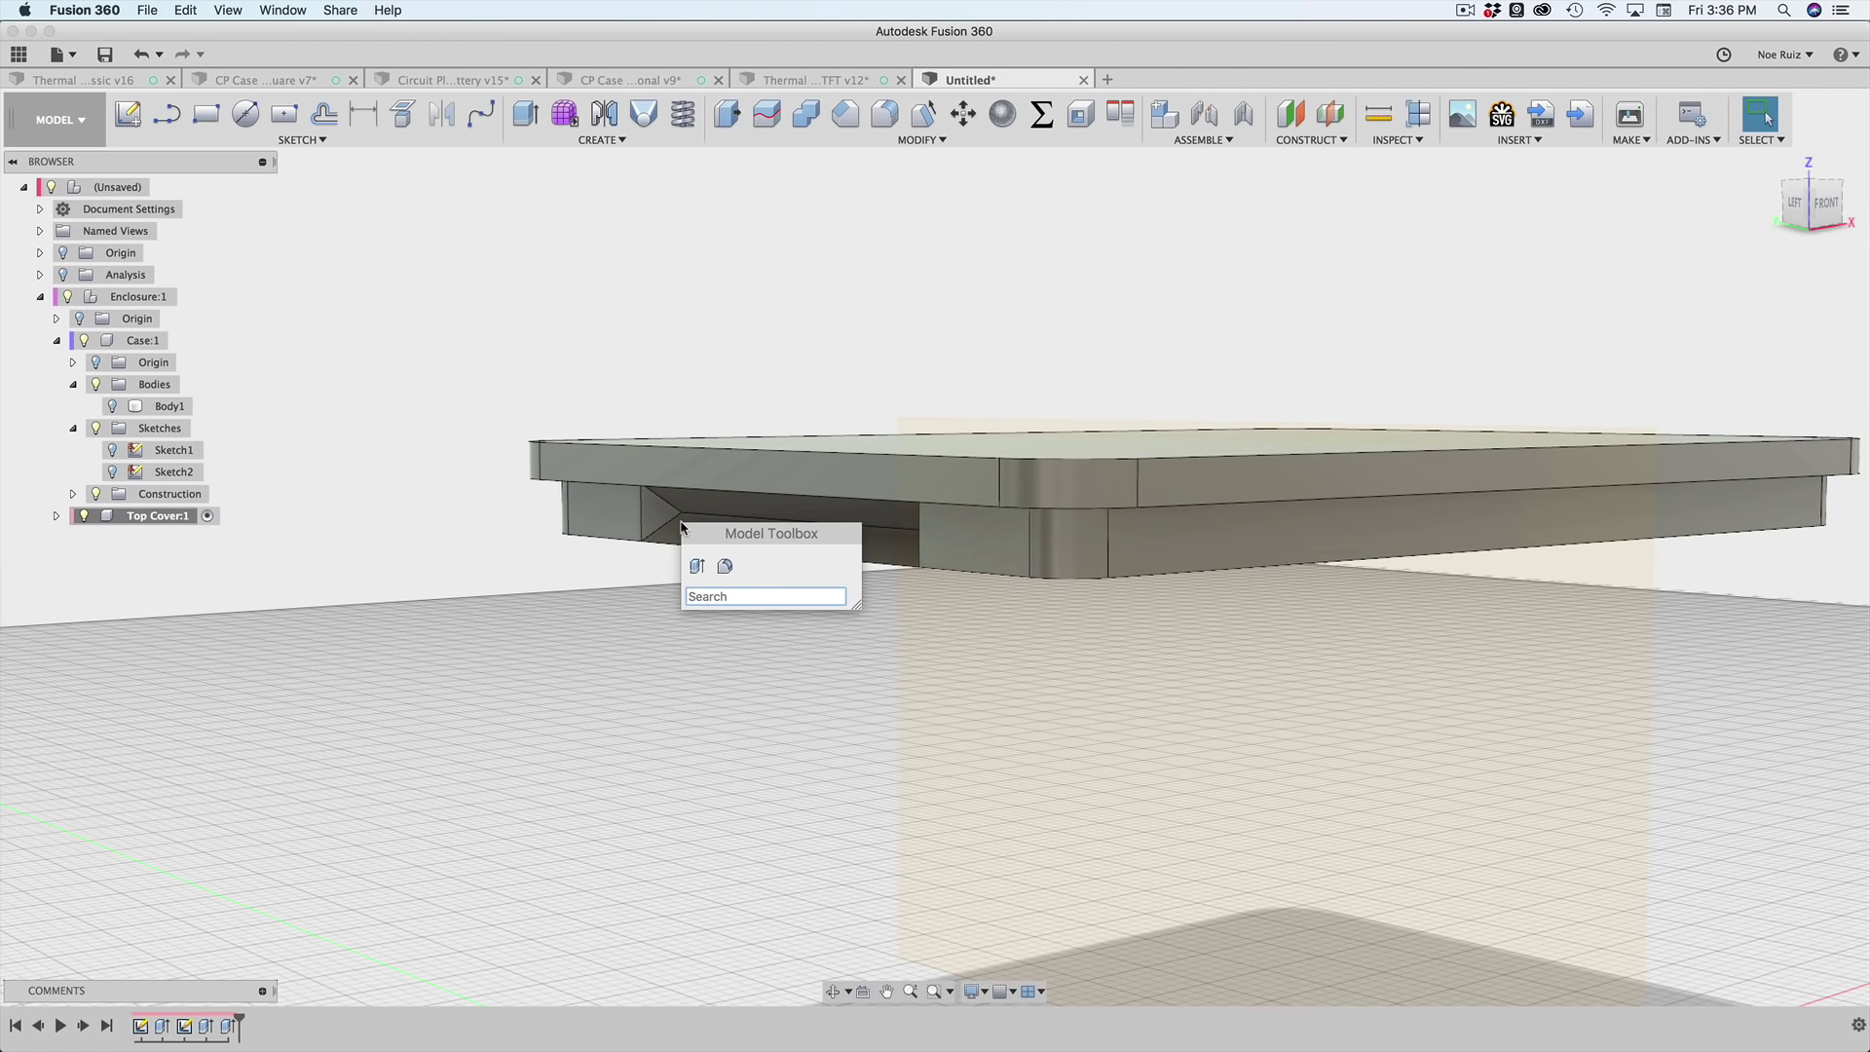
pyautogui.write('mir')
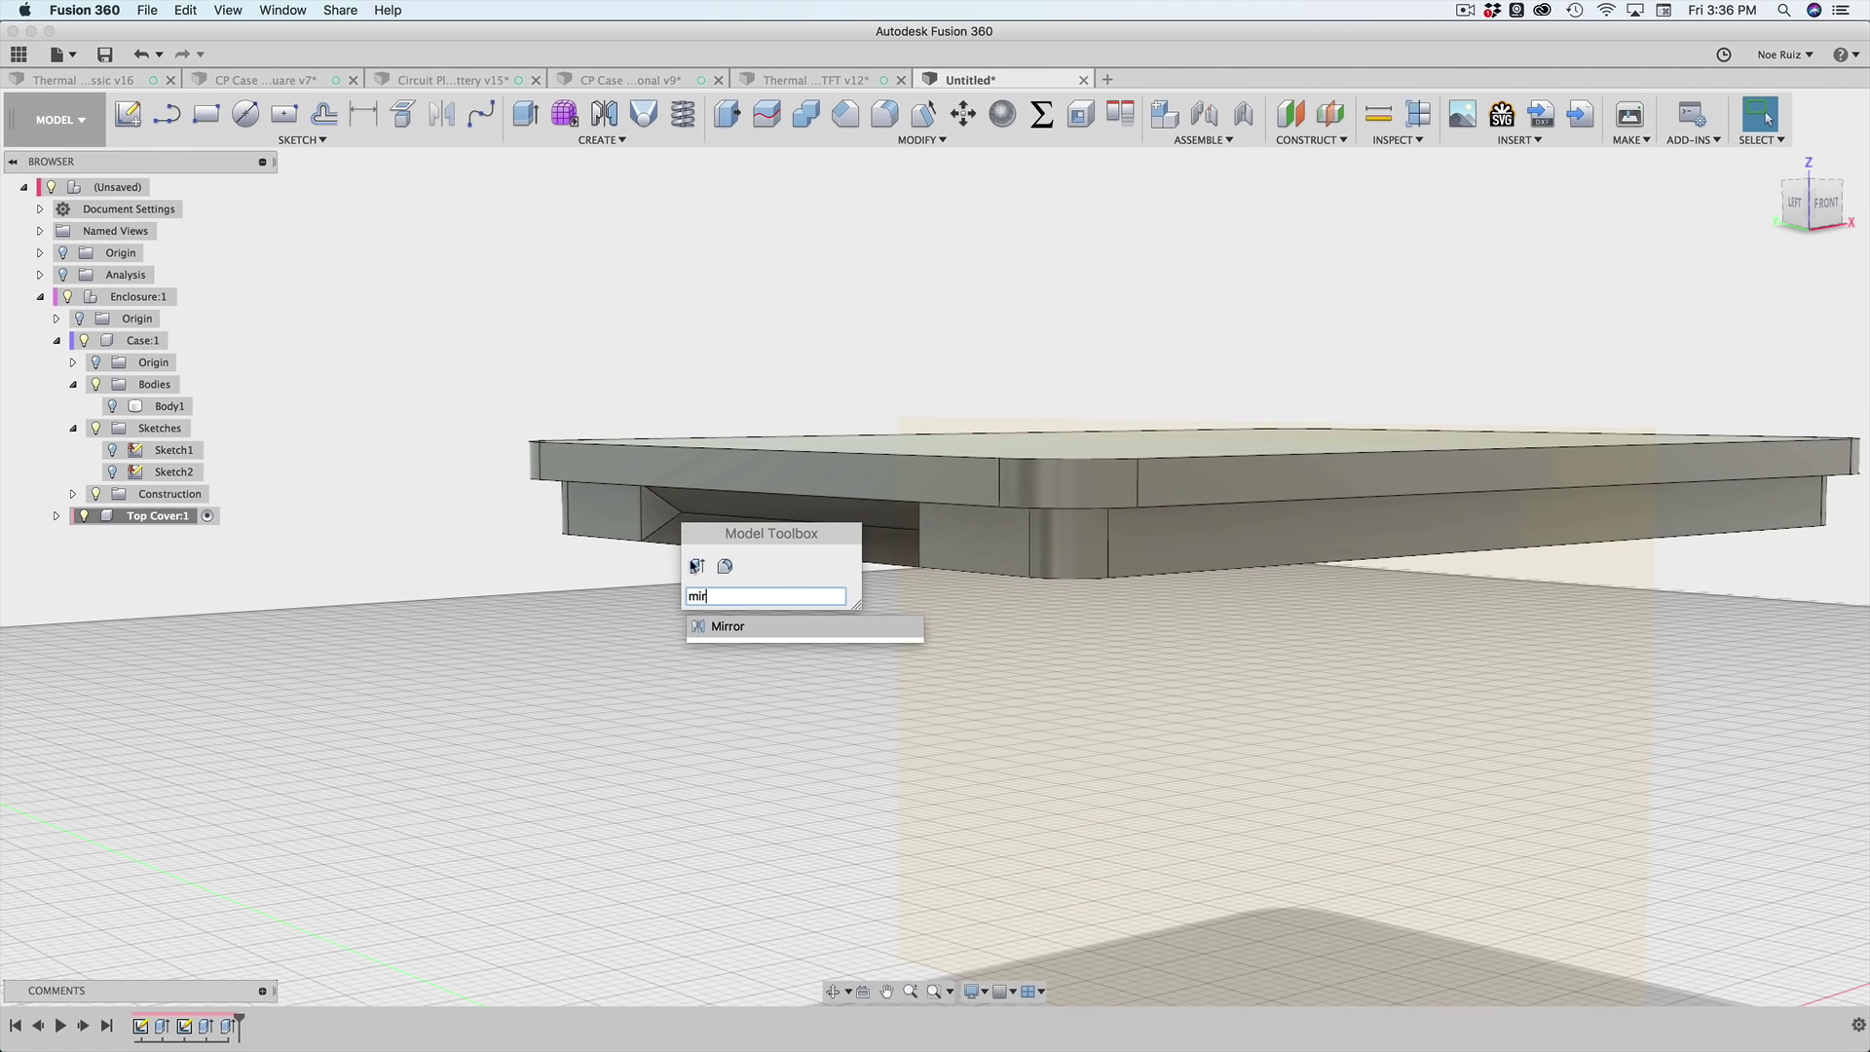
pyautogui.click(740, 628)
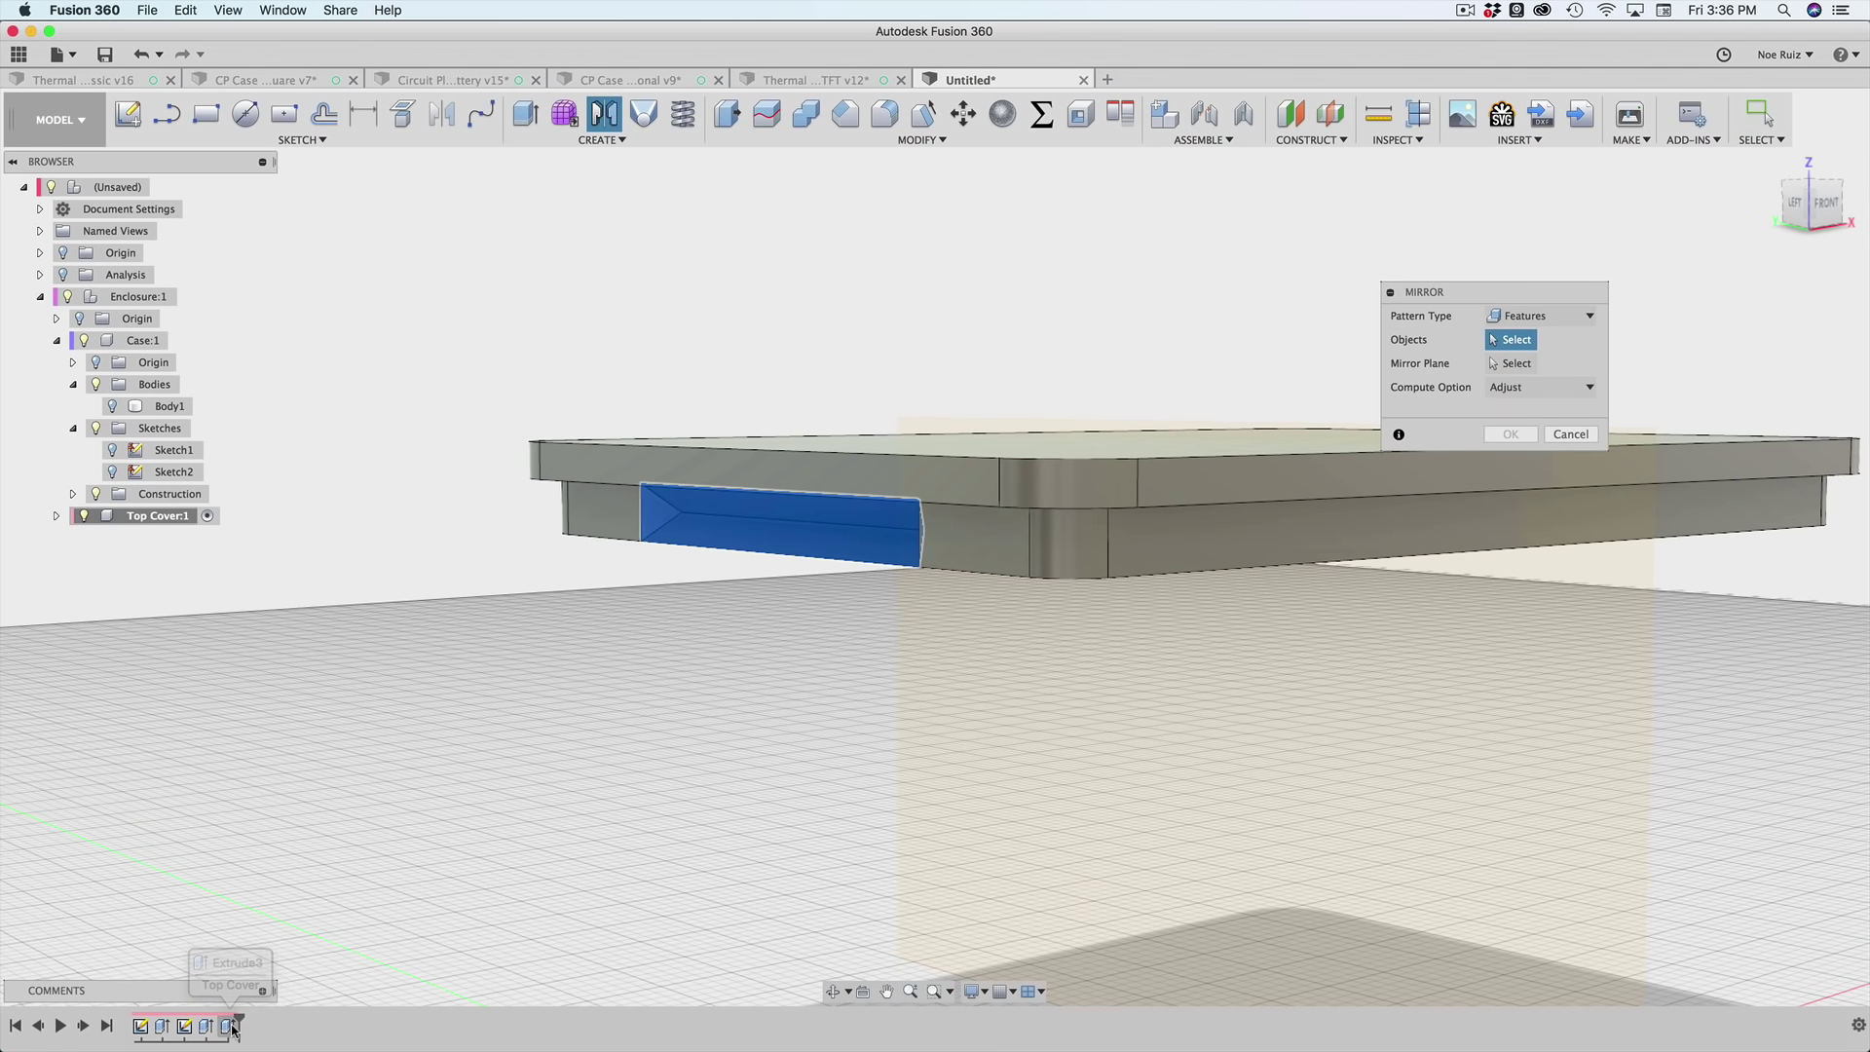
pyautogui.scroll(-3, 764, 588)
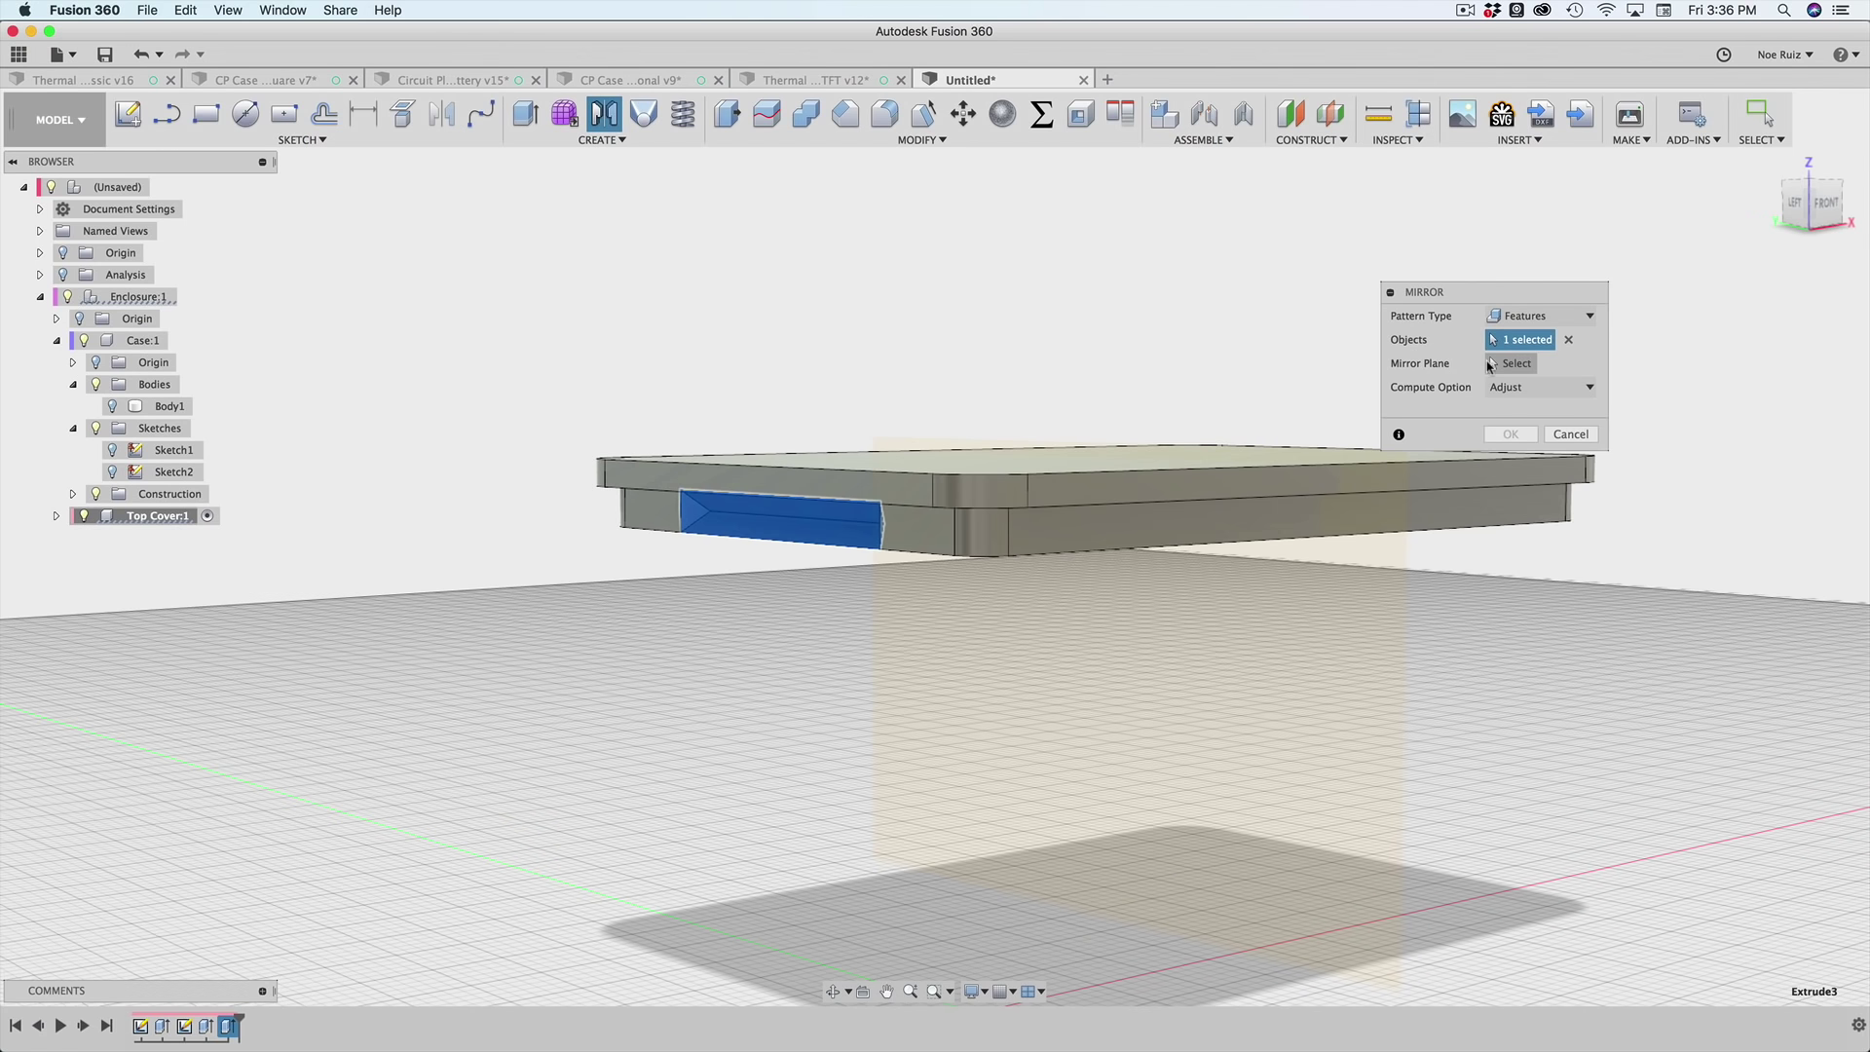
pyautogui.click(1508, 364)
pyautogui.scroll(-2, 1235, 746)
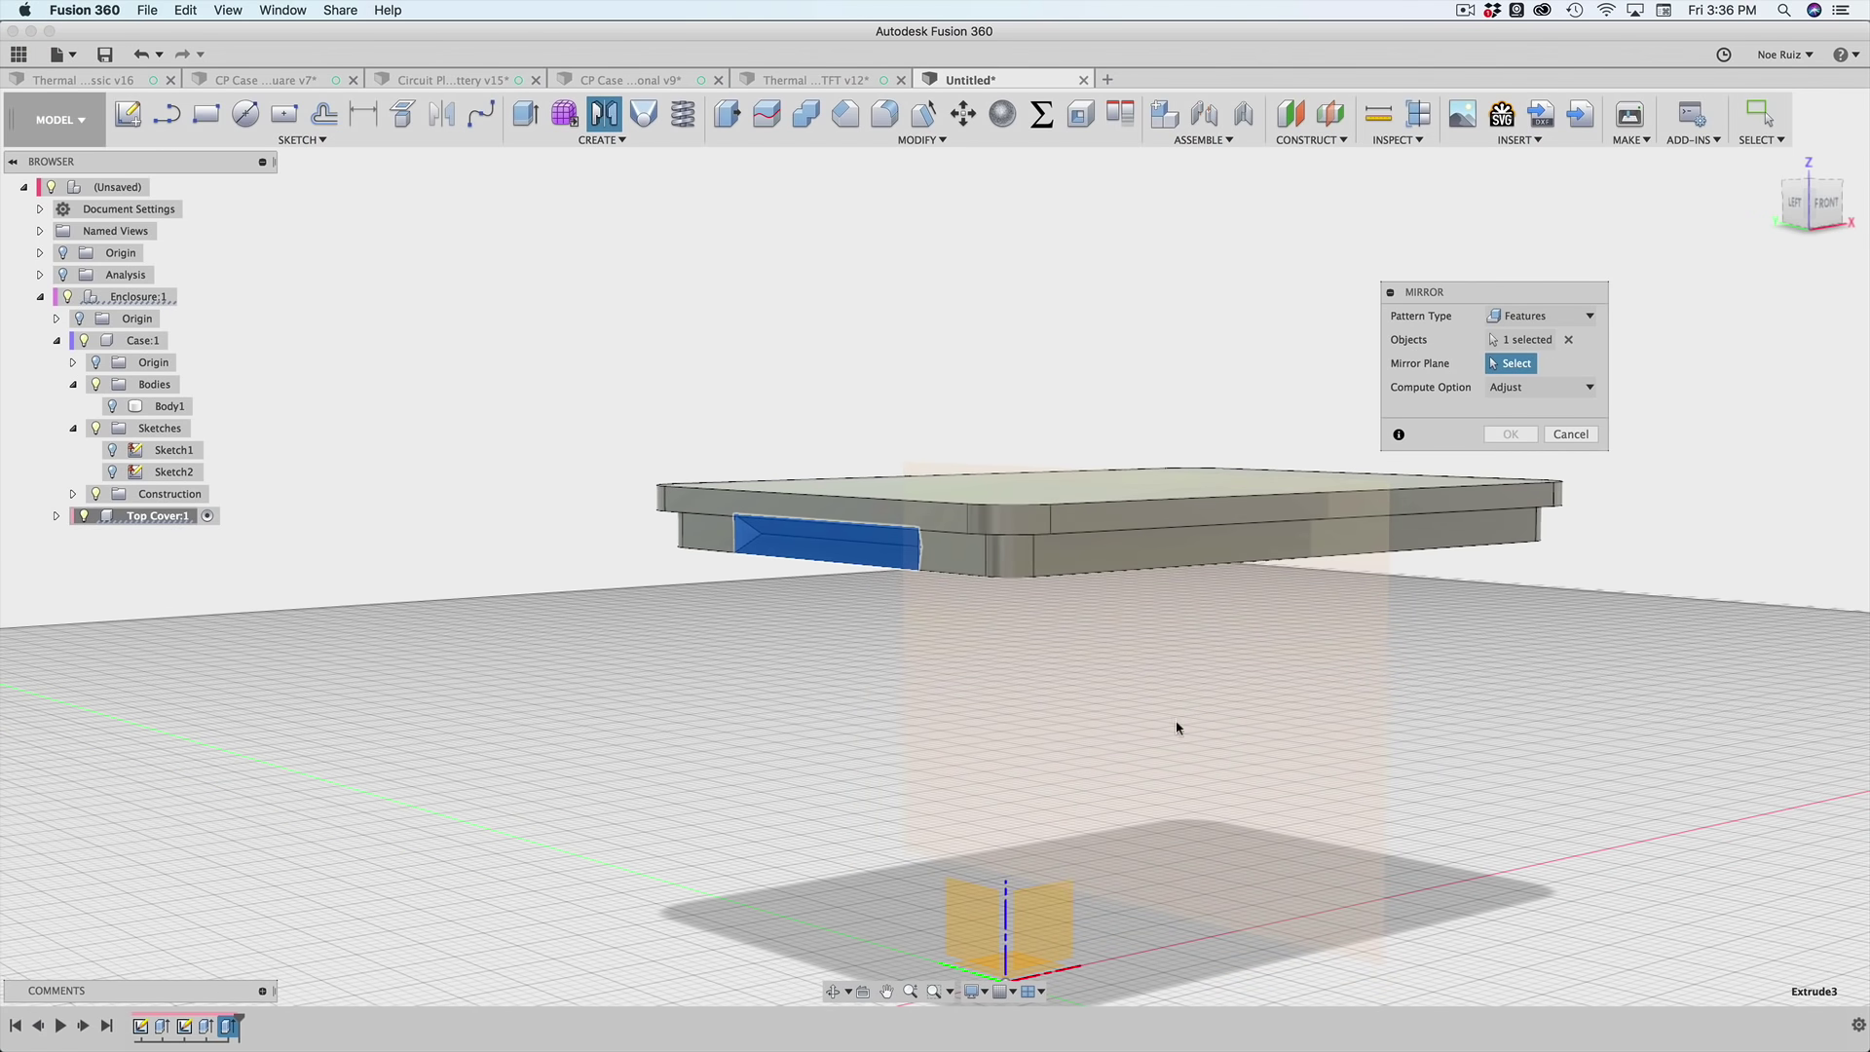
pyautogui.keyDown('shift'); pyautogui.moveTo(1232, 745); pyautogui.dragTo(1211, 758, button='middle'); pyautogui.keyUp('shift')
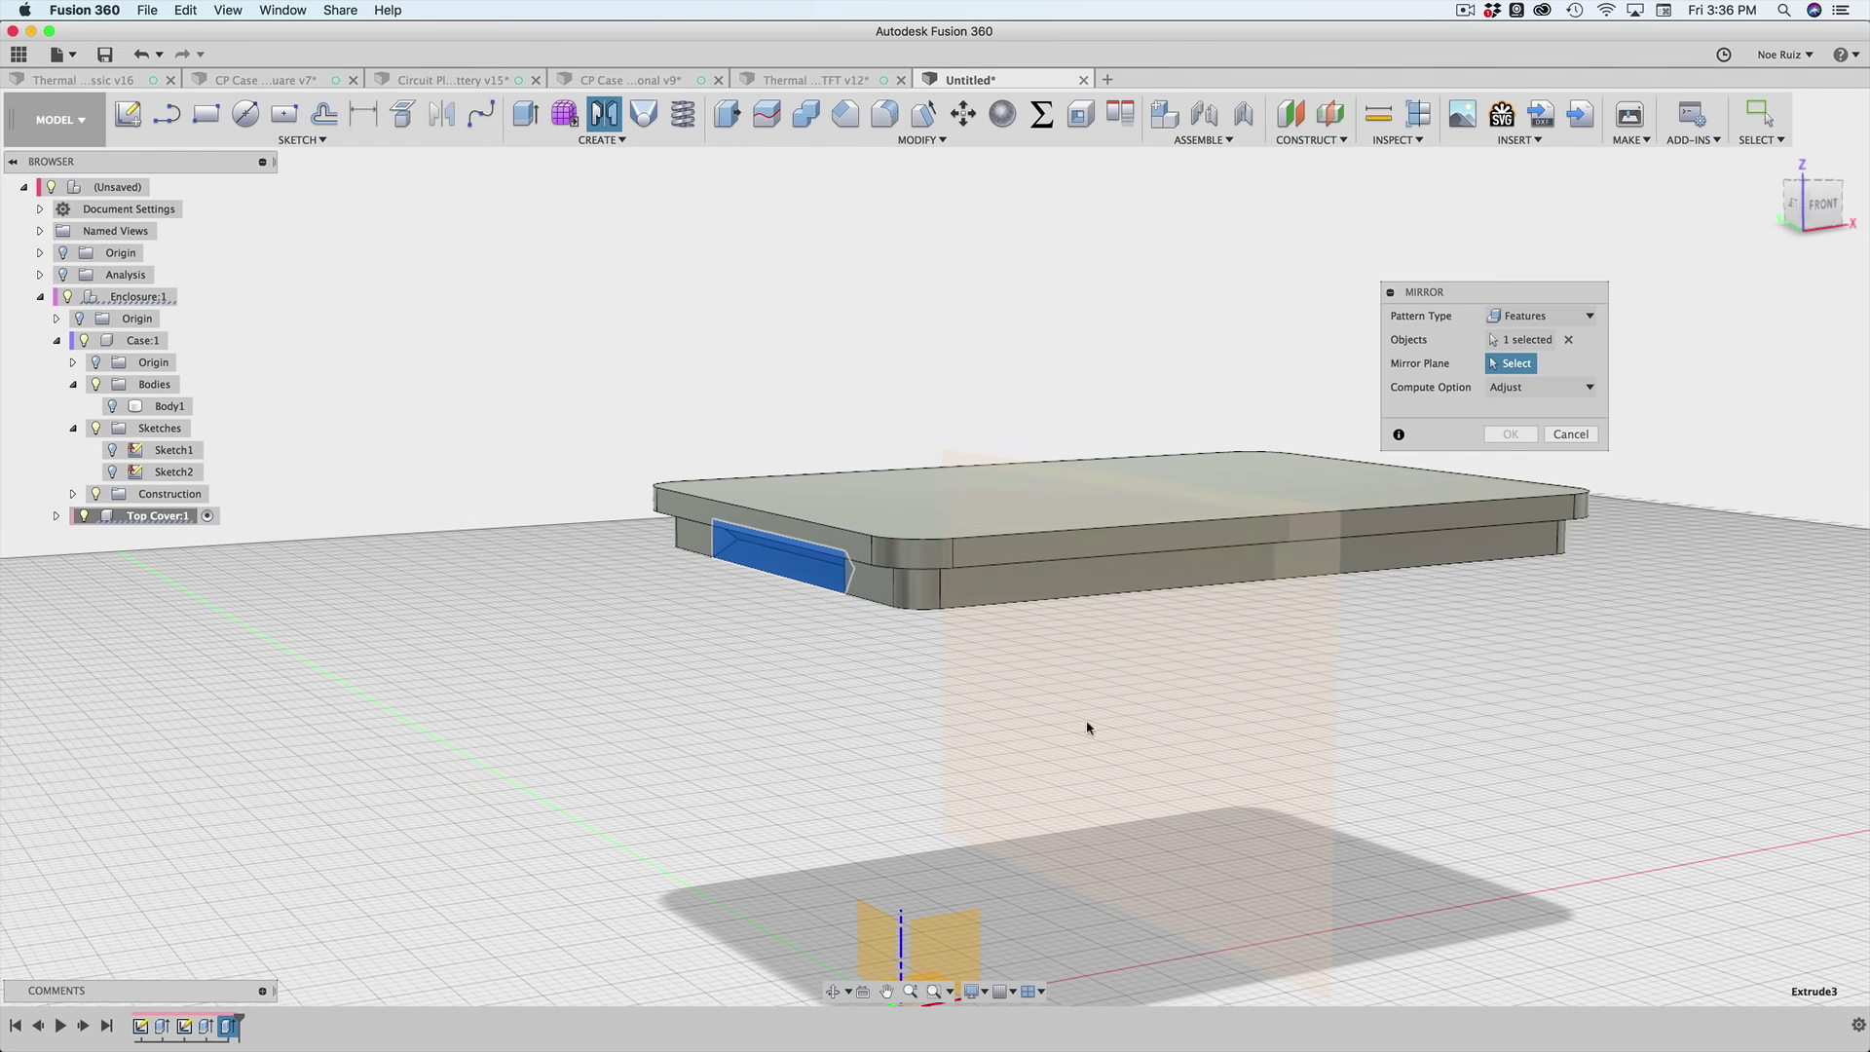
pyautogui.moveTo(1135, 752); pyautogui.dragTo(1011, 732, button='middle')
pyautogui.click(1044, 782)
pyautogui.scroll(-2, 1266, 624)
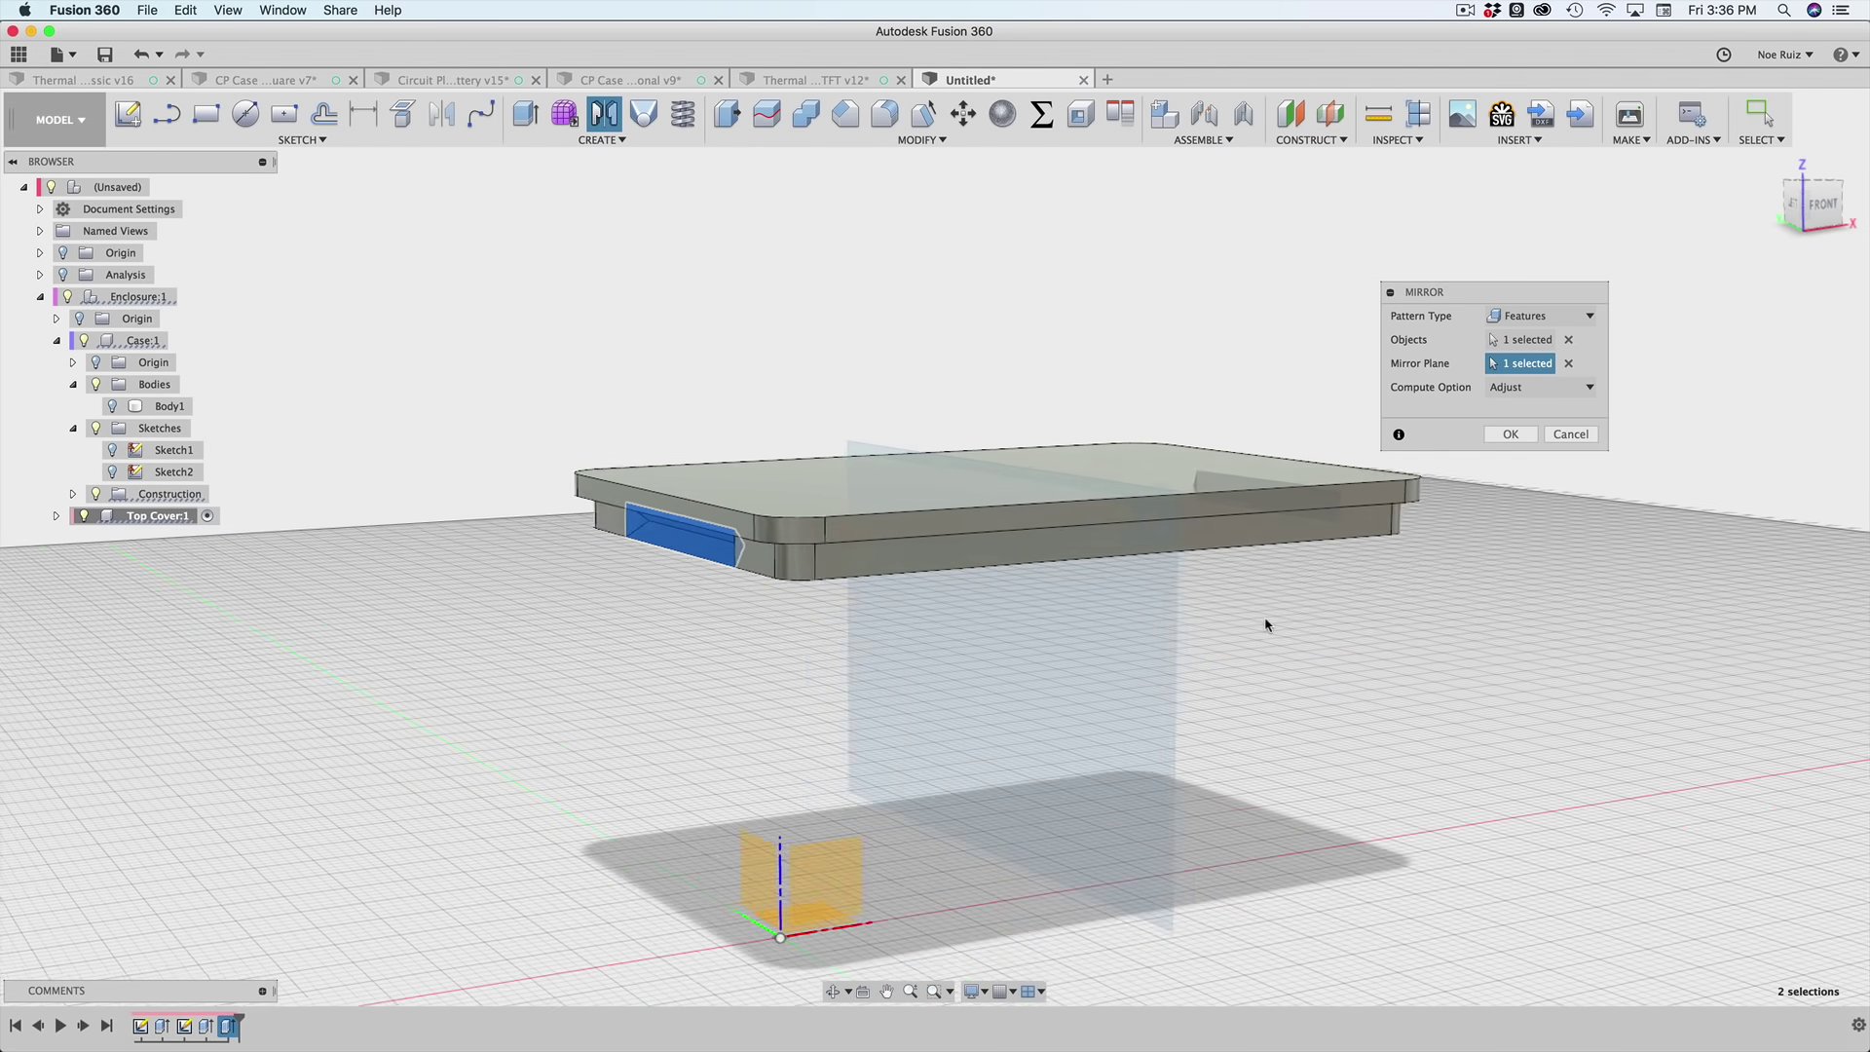
pyautogui.keyDown('shift'); pyautogui.moveTo(1266, 624); pyautogui.dragTo(1481, 701, button='middle'); pyautogui.keyUp('shift')
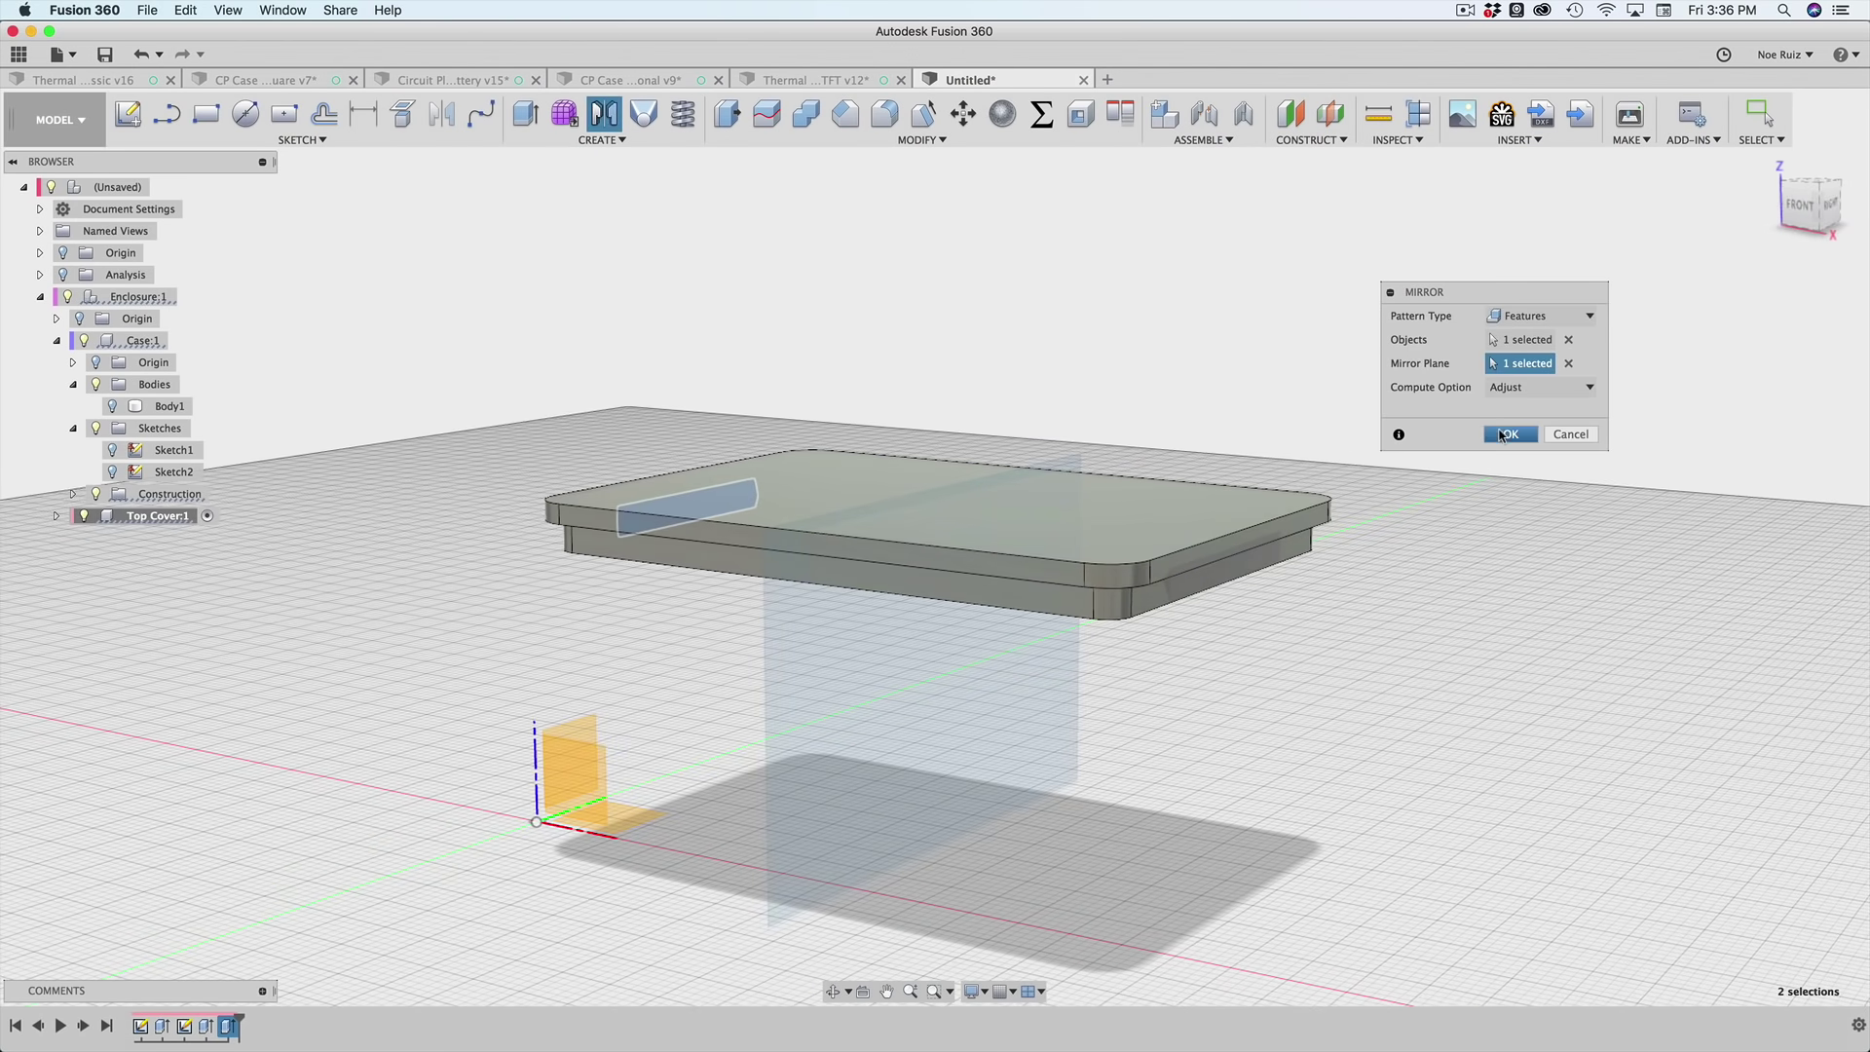
pyautogui.click(1501, 436)
# - Shell the Top Cover inward from the flat face of its lip, using the shell parameter as the inside thickness
pyautogui.scroll(4, 1315, 582)
pyautogui.keyDown('shift'); pyautogui.moveTo(1308, 588); pyautogui.dragTo(1376, 440, button='middle'); pyautogui.keyUp('shift')
pyautogui.scroll(-3, 1235, 478)
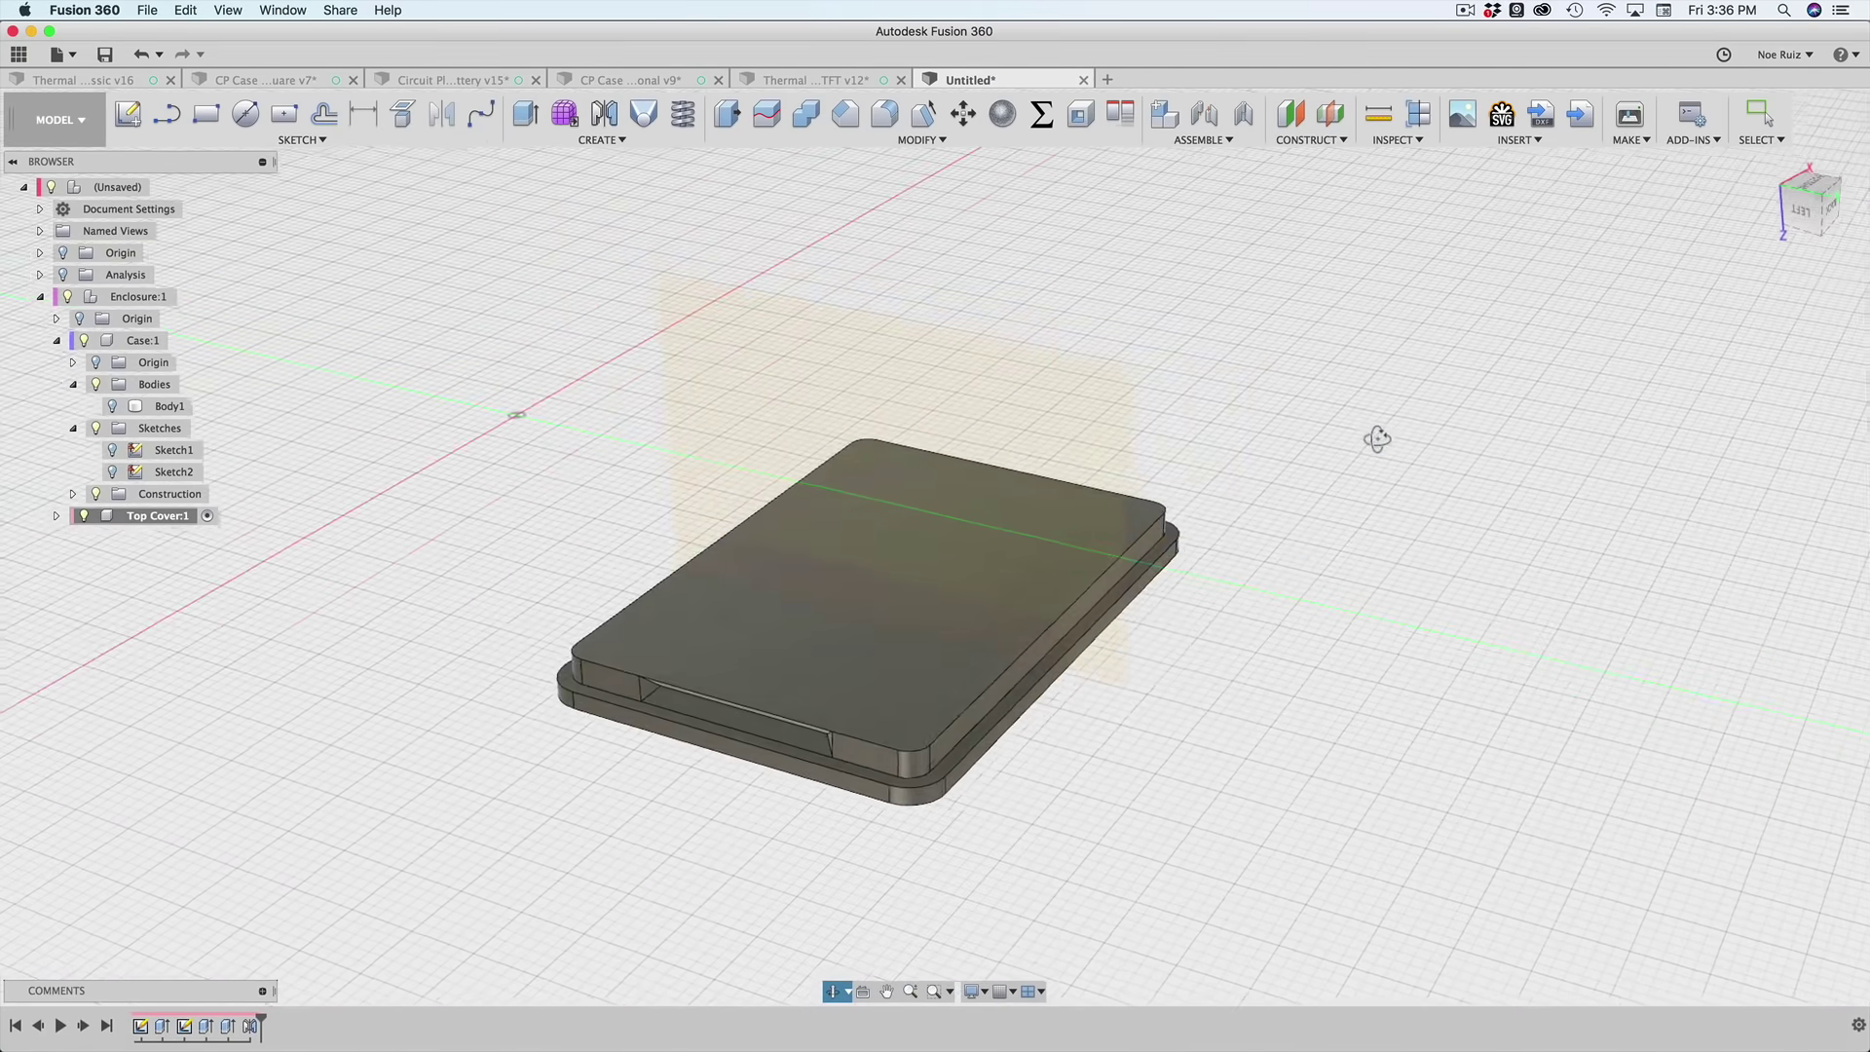
pyautogui.moveTo(1227, 613); pyautogui.dragTo(1348, 603, button='middle')
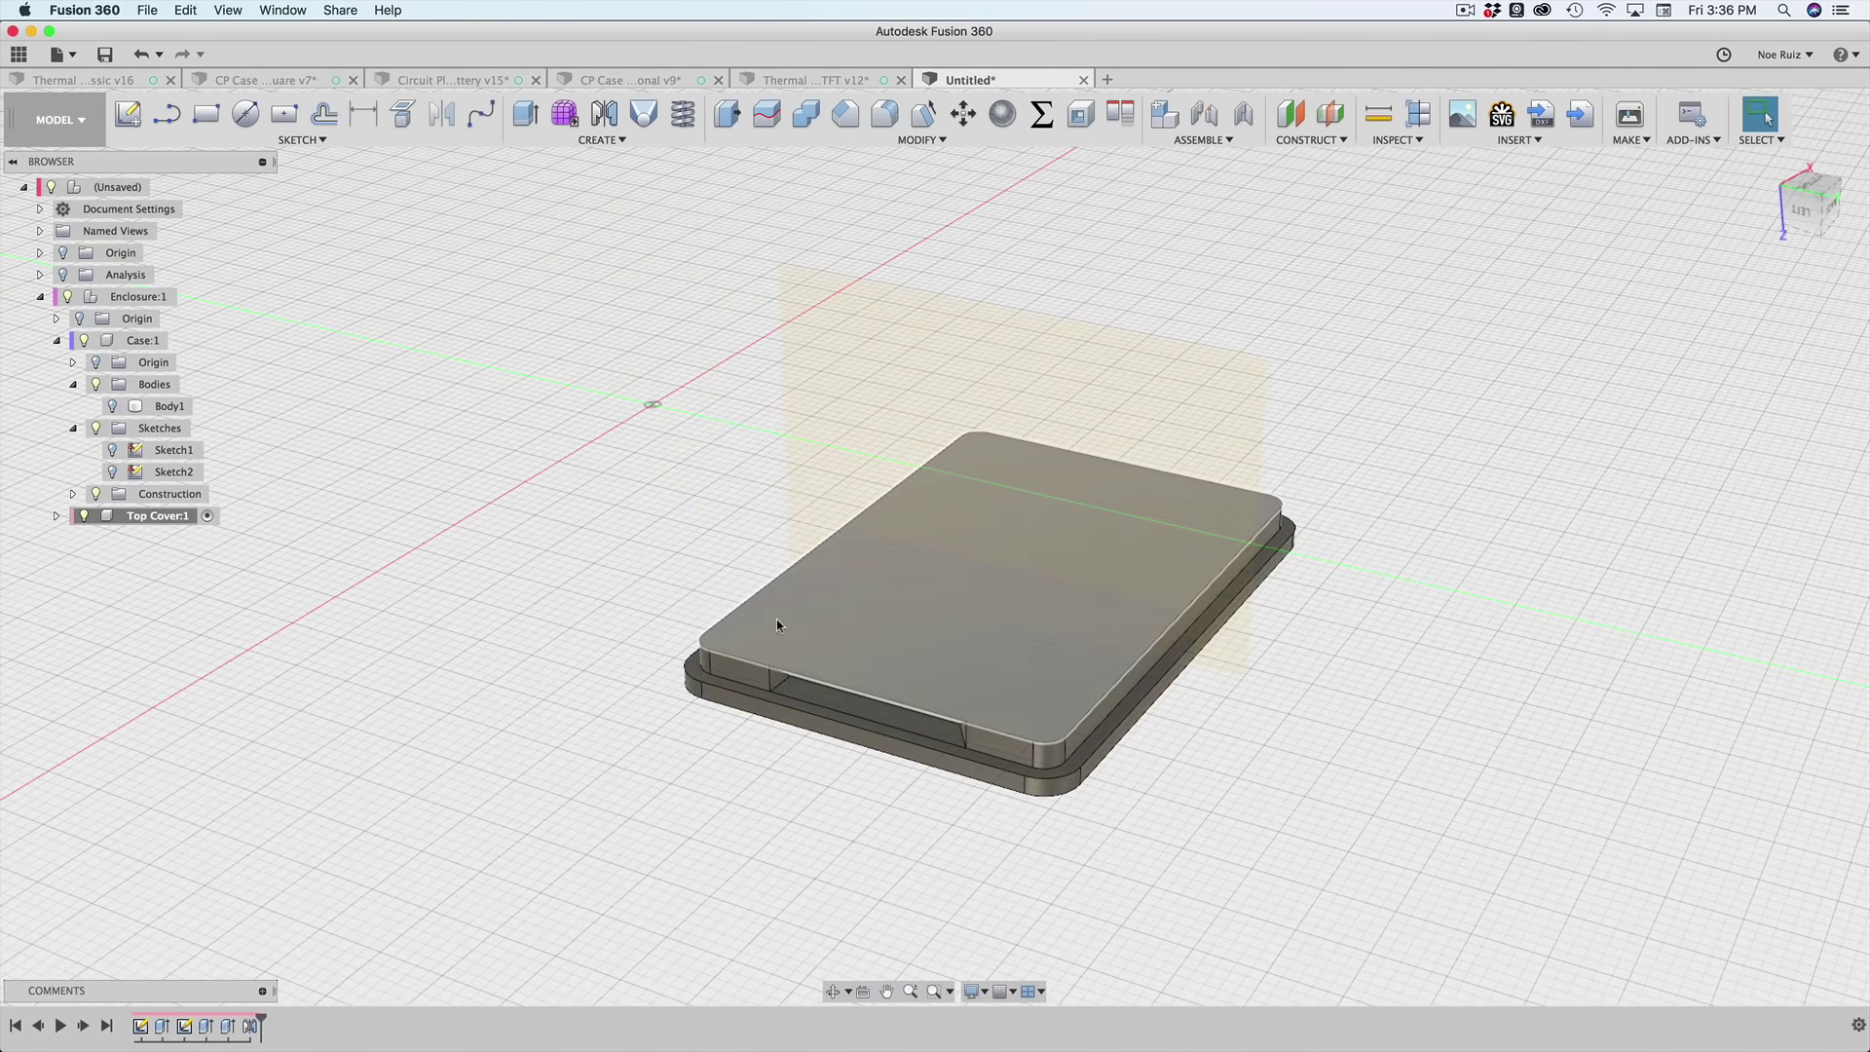
pyautogui.keyDown('shift'); pyautogui.moveTo(631, 664); pyautogui.dragTo(793, 636, button='middle'); pyautogui.keyUp('shift')
pyautogui.click(835, 632)
pyautogui.scroll(-1, 847, 623)
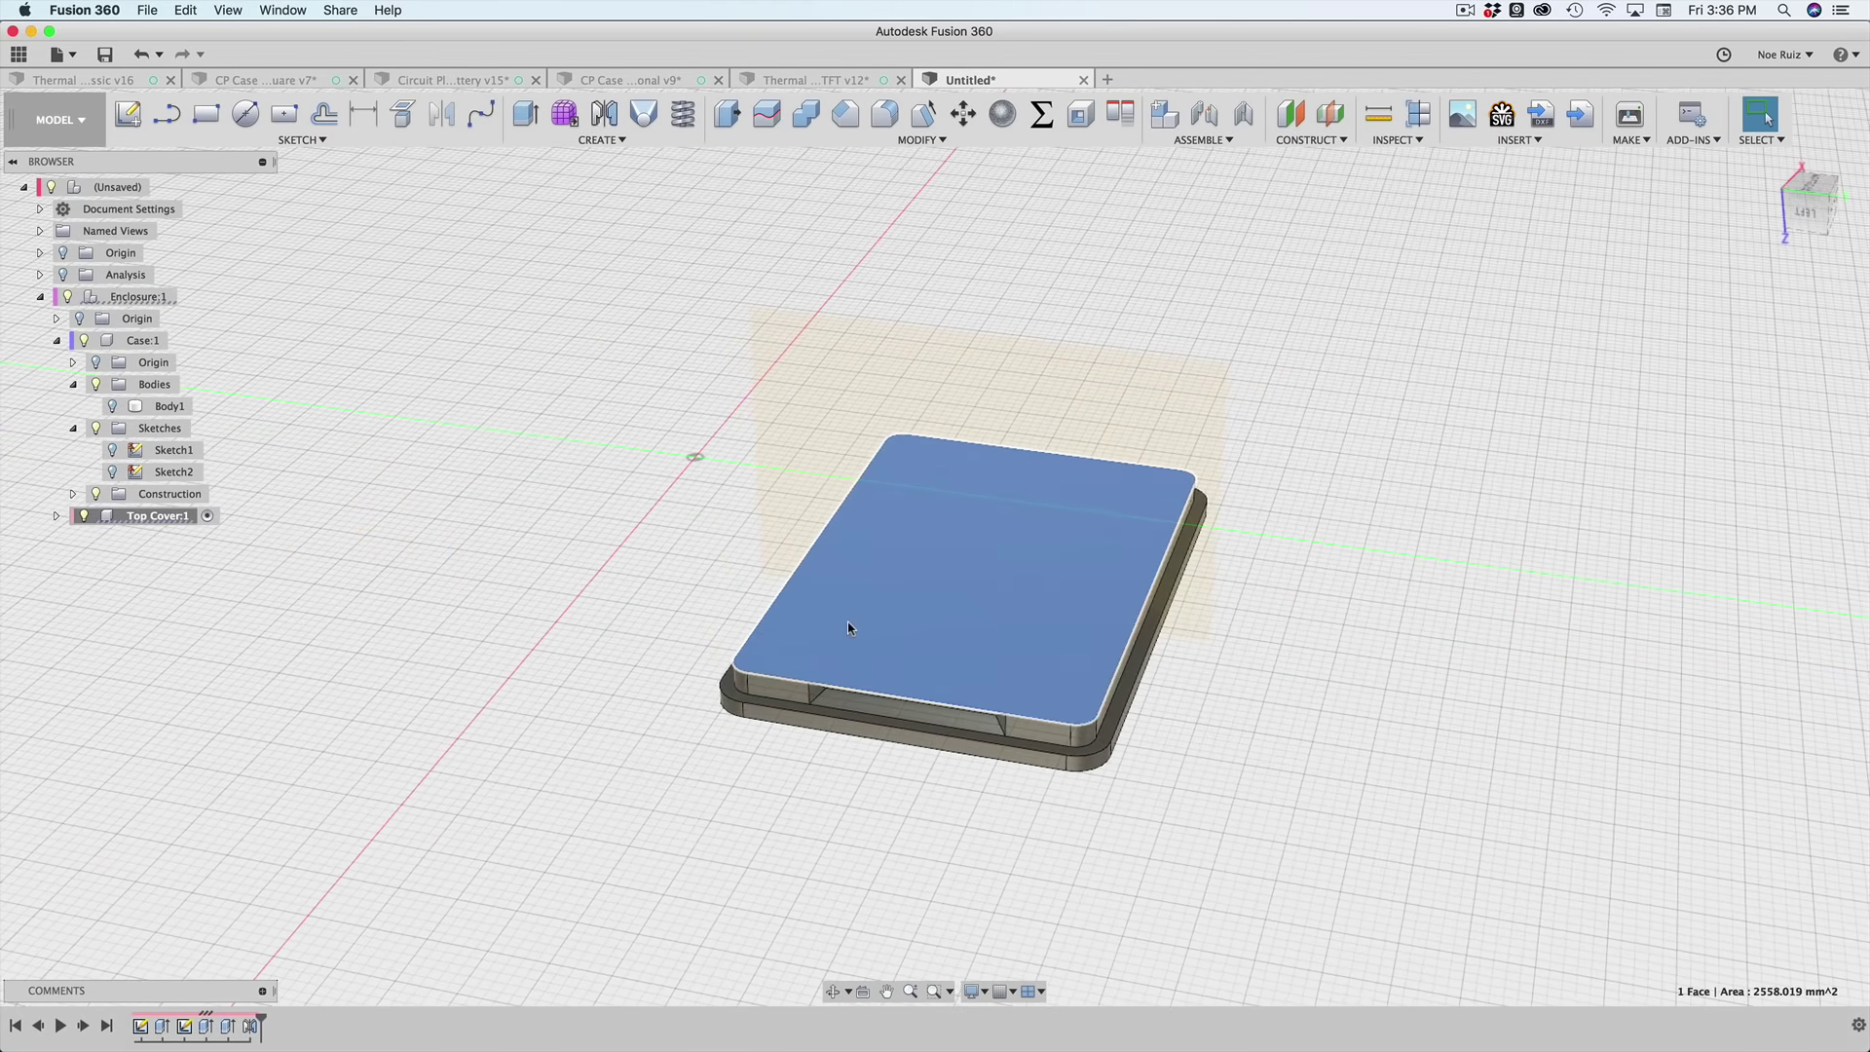
pyautogui.rightClick(848, 623)
pyautogui.click(807, 768)
pyautogui.write('shell')
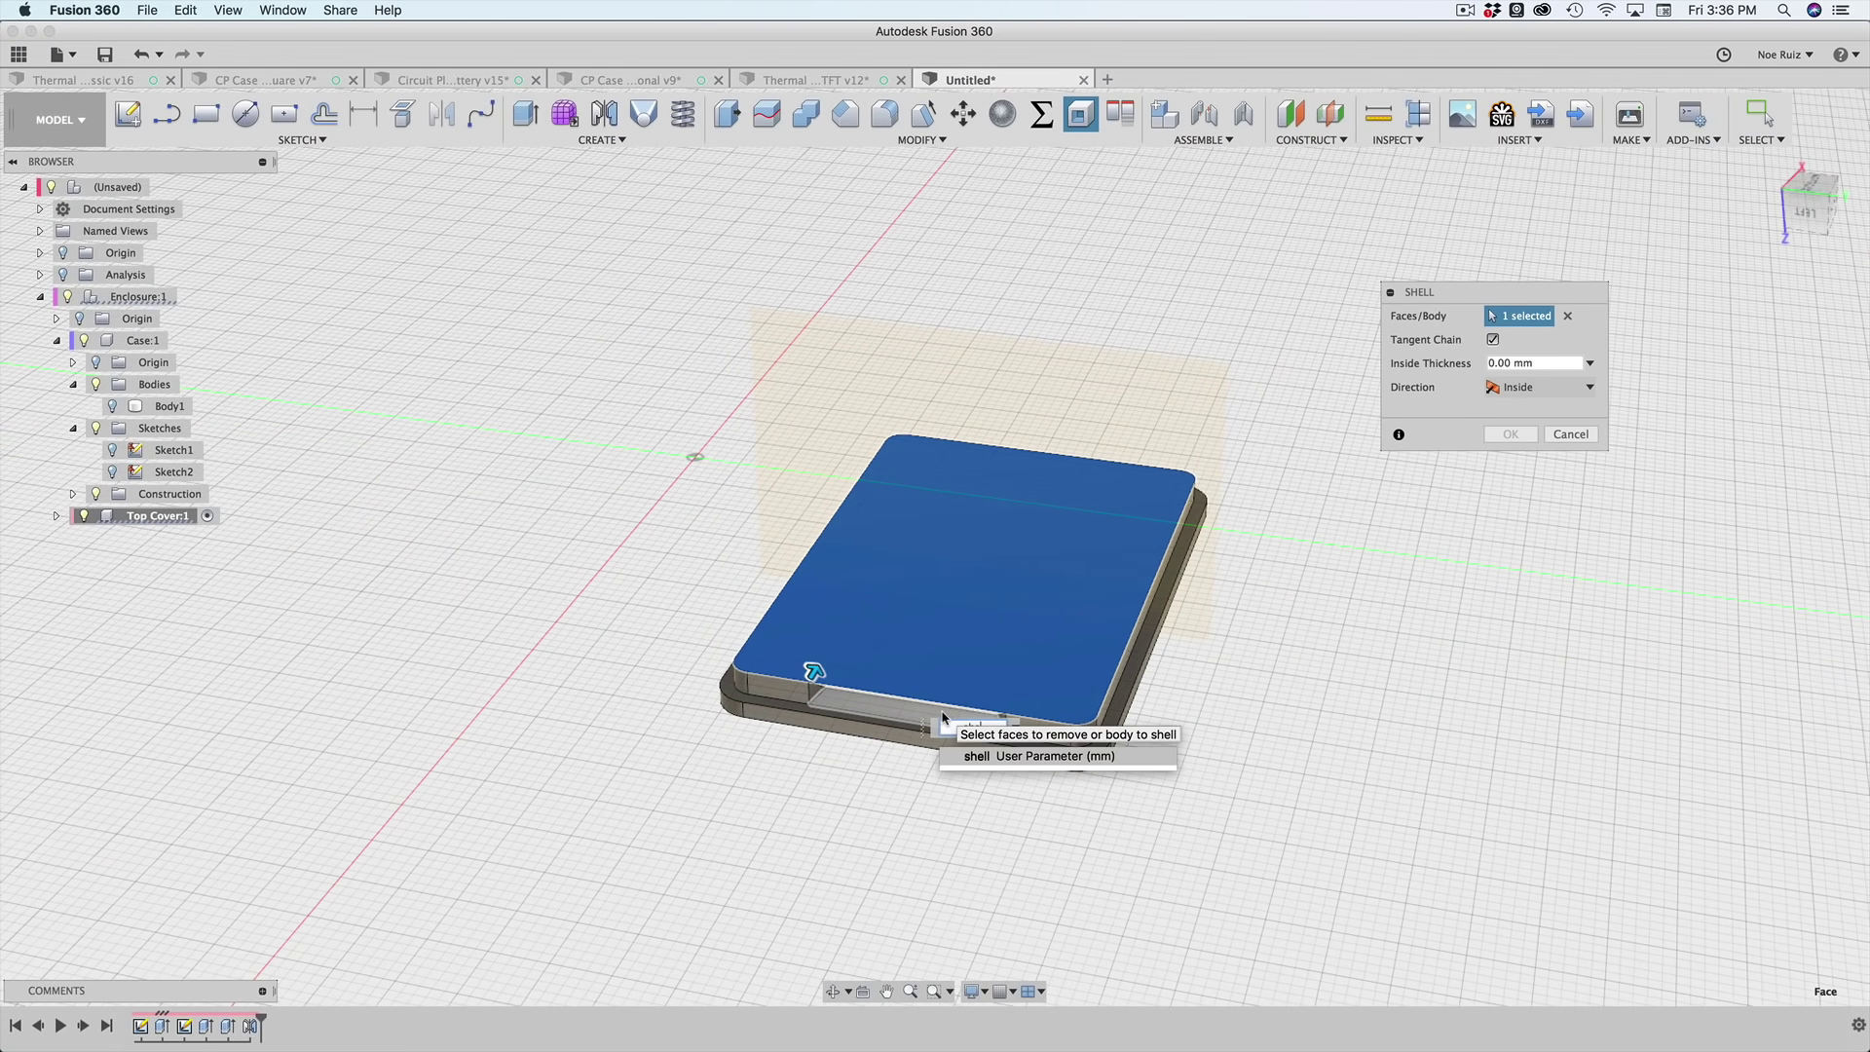
pyautogui.click(1042, 758)
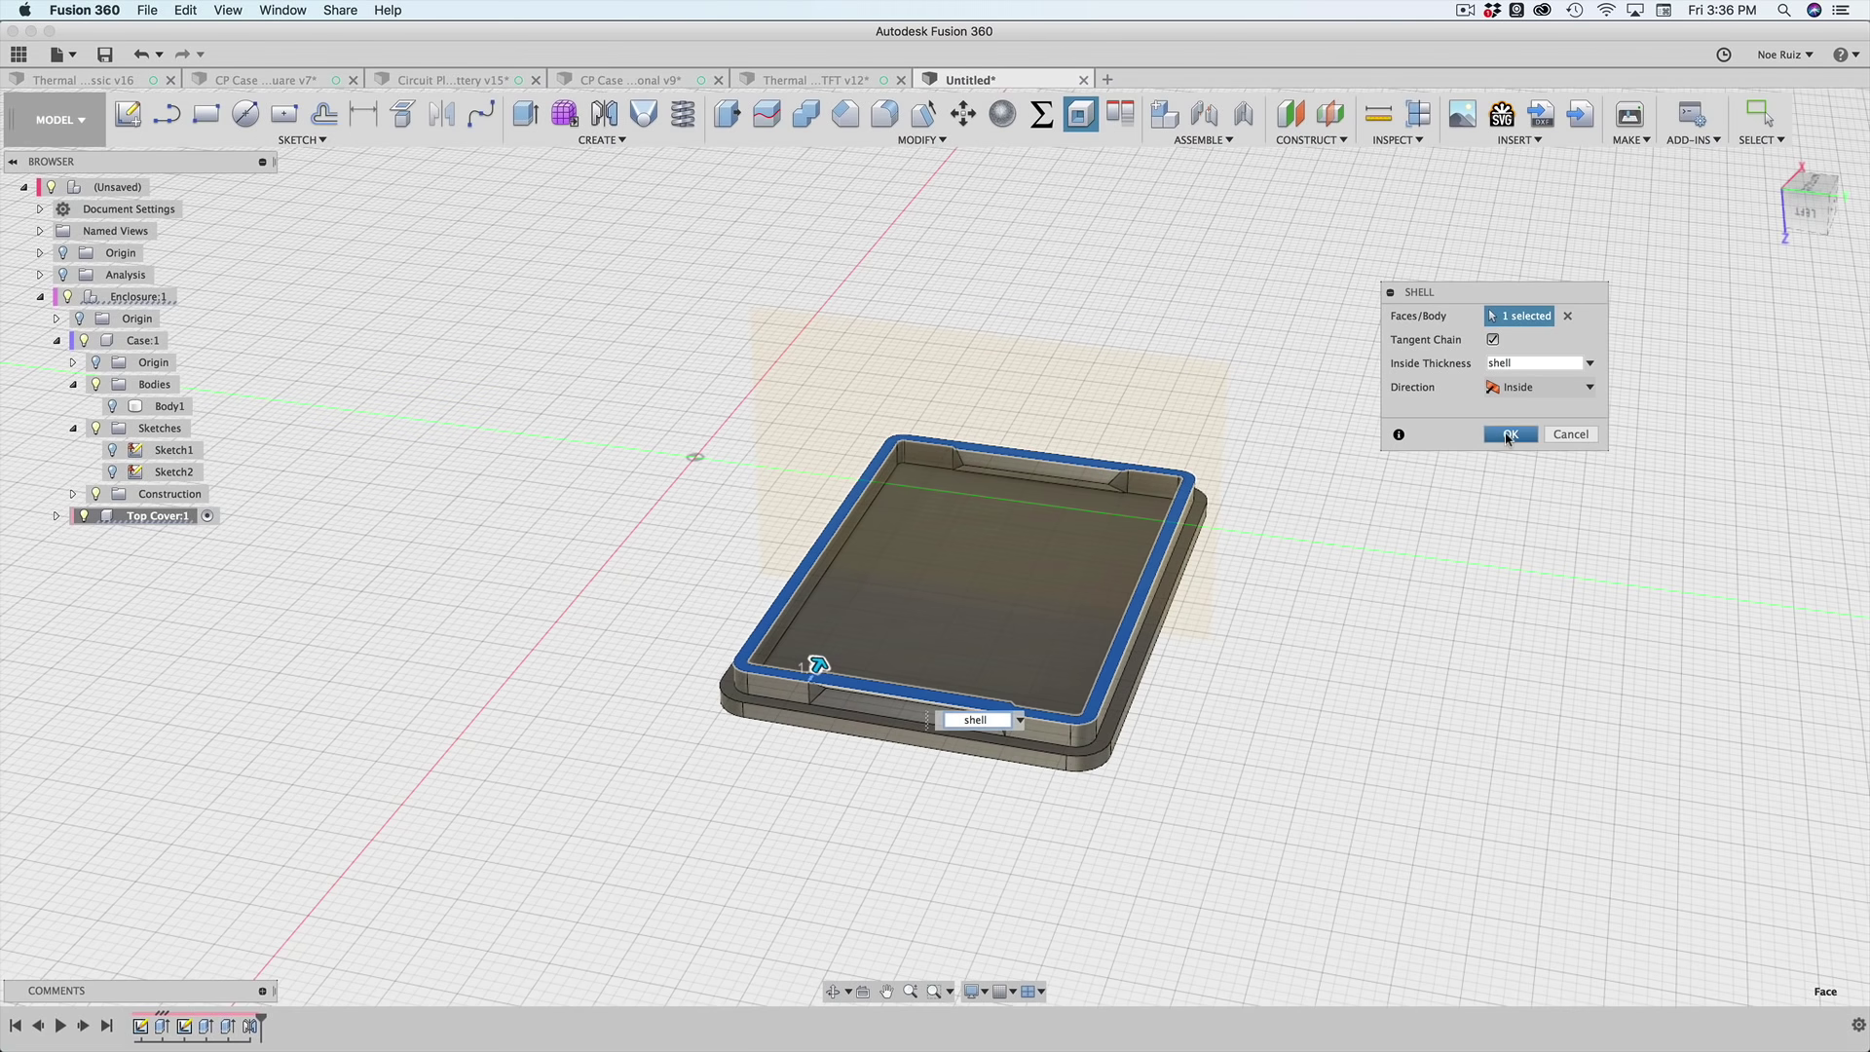
pyautogui.click(1507, 435)
# - Measure the wall thickness between the inner and outer sloped faces of the Top Cover's notch
pyautogui.keyDown('shift'); pyautogui.moveTo(1417, 552); pyautogui.dragTo(1200, 638, button='middle'); pyautogui.keyUp('shift')
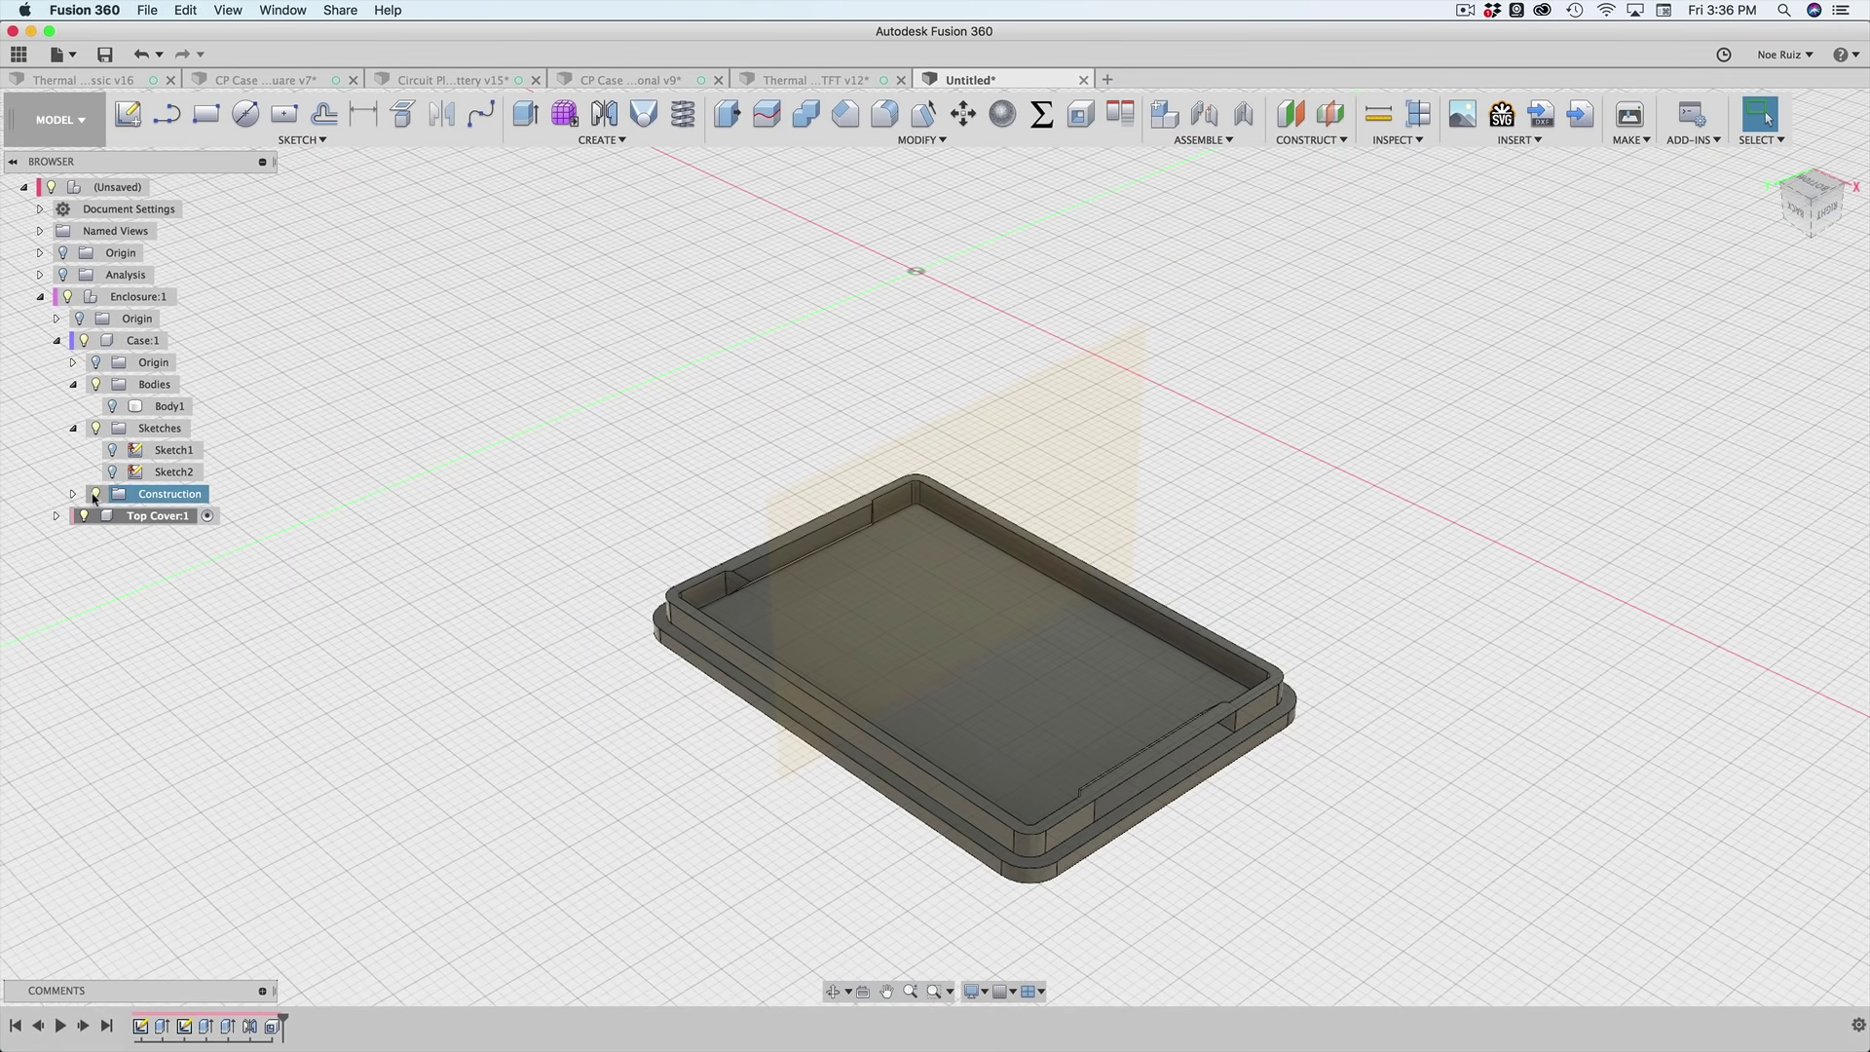
pyautogui.scroll(10, 585, 501)
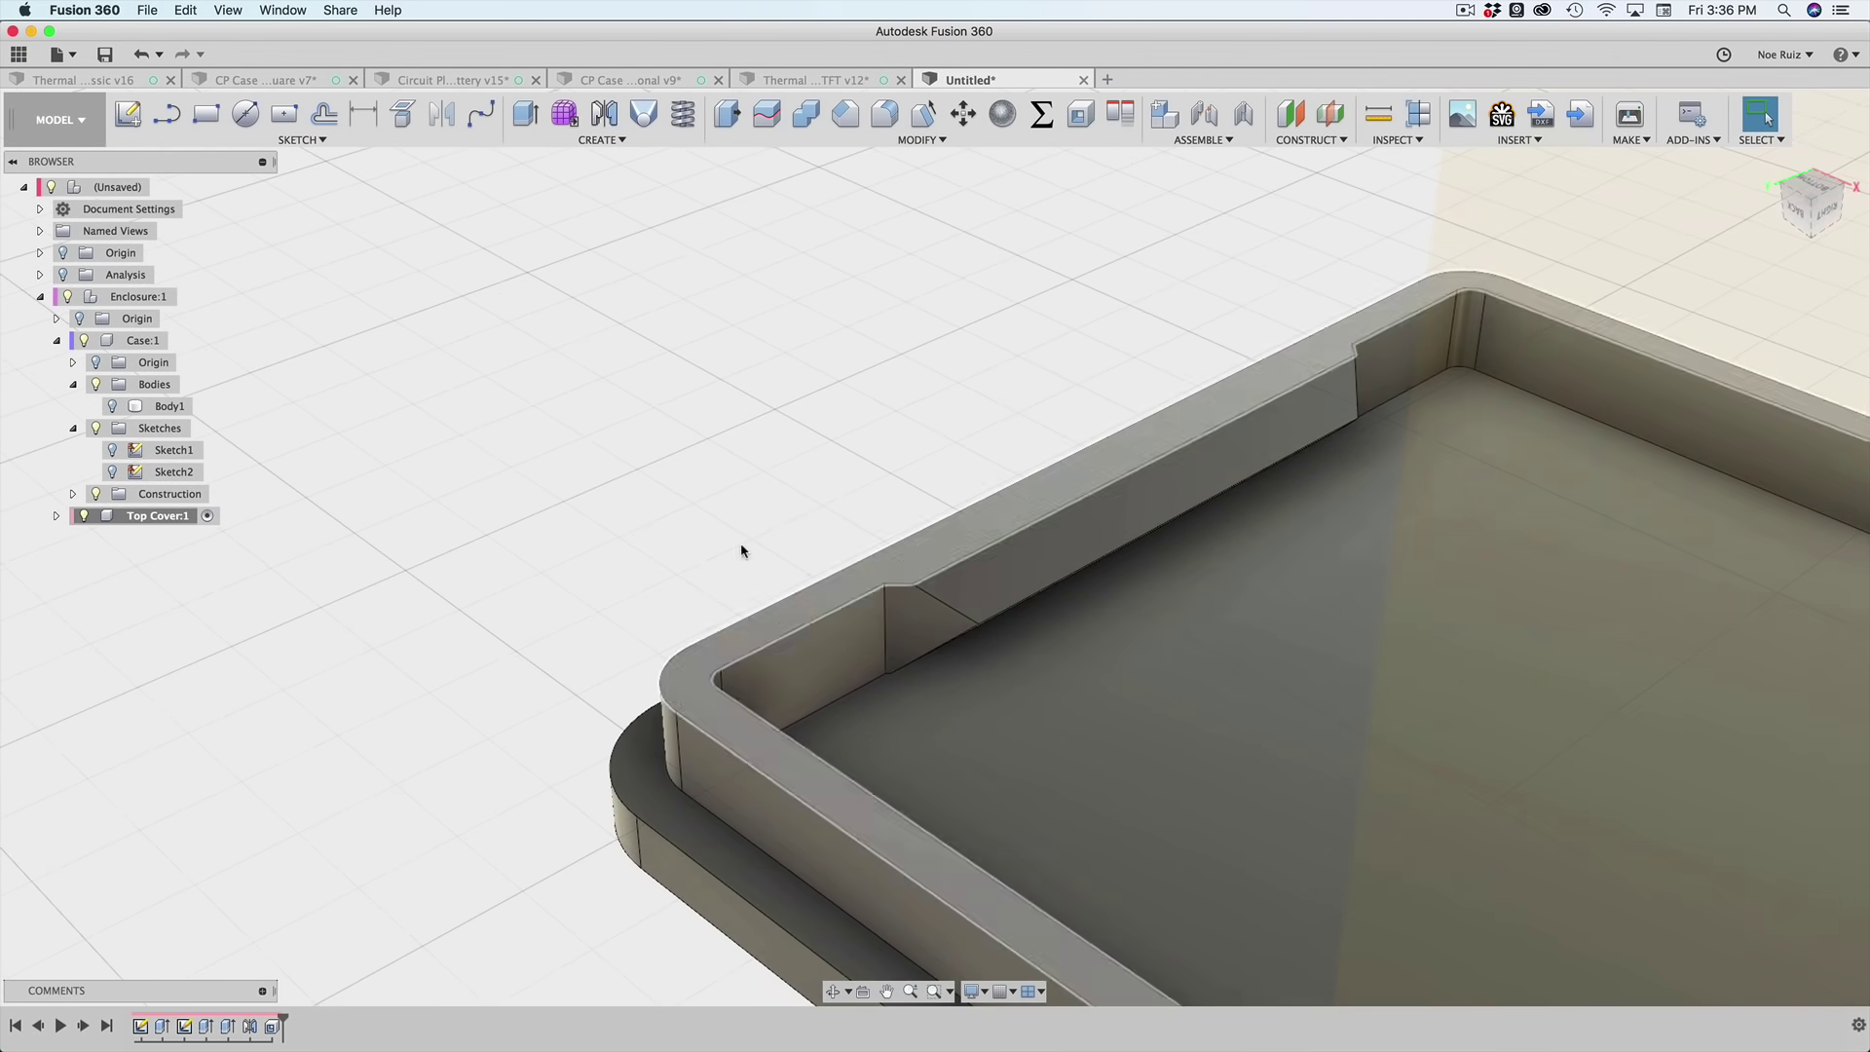
pyautogui.moveTo(672, 482)
pyautogui.keyDown('shift'); pyautogui.mouseDown(button='middle')
pyautogui.moveTo(764, 506)
pyautogui.moveTo(732, 464)
pyautogui.moveTo(677, 489)
pyautogui.moveTo(635, 477)
pyautogui.mouseUp(button='middle'); pyautogui.keyUp('shift')
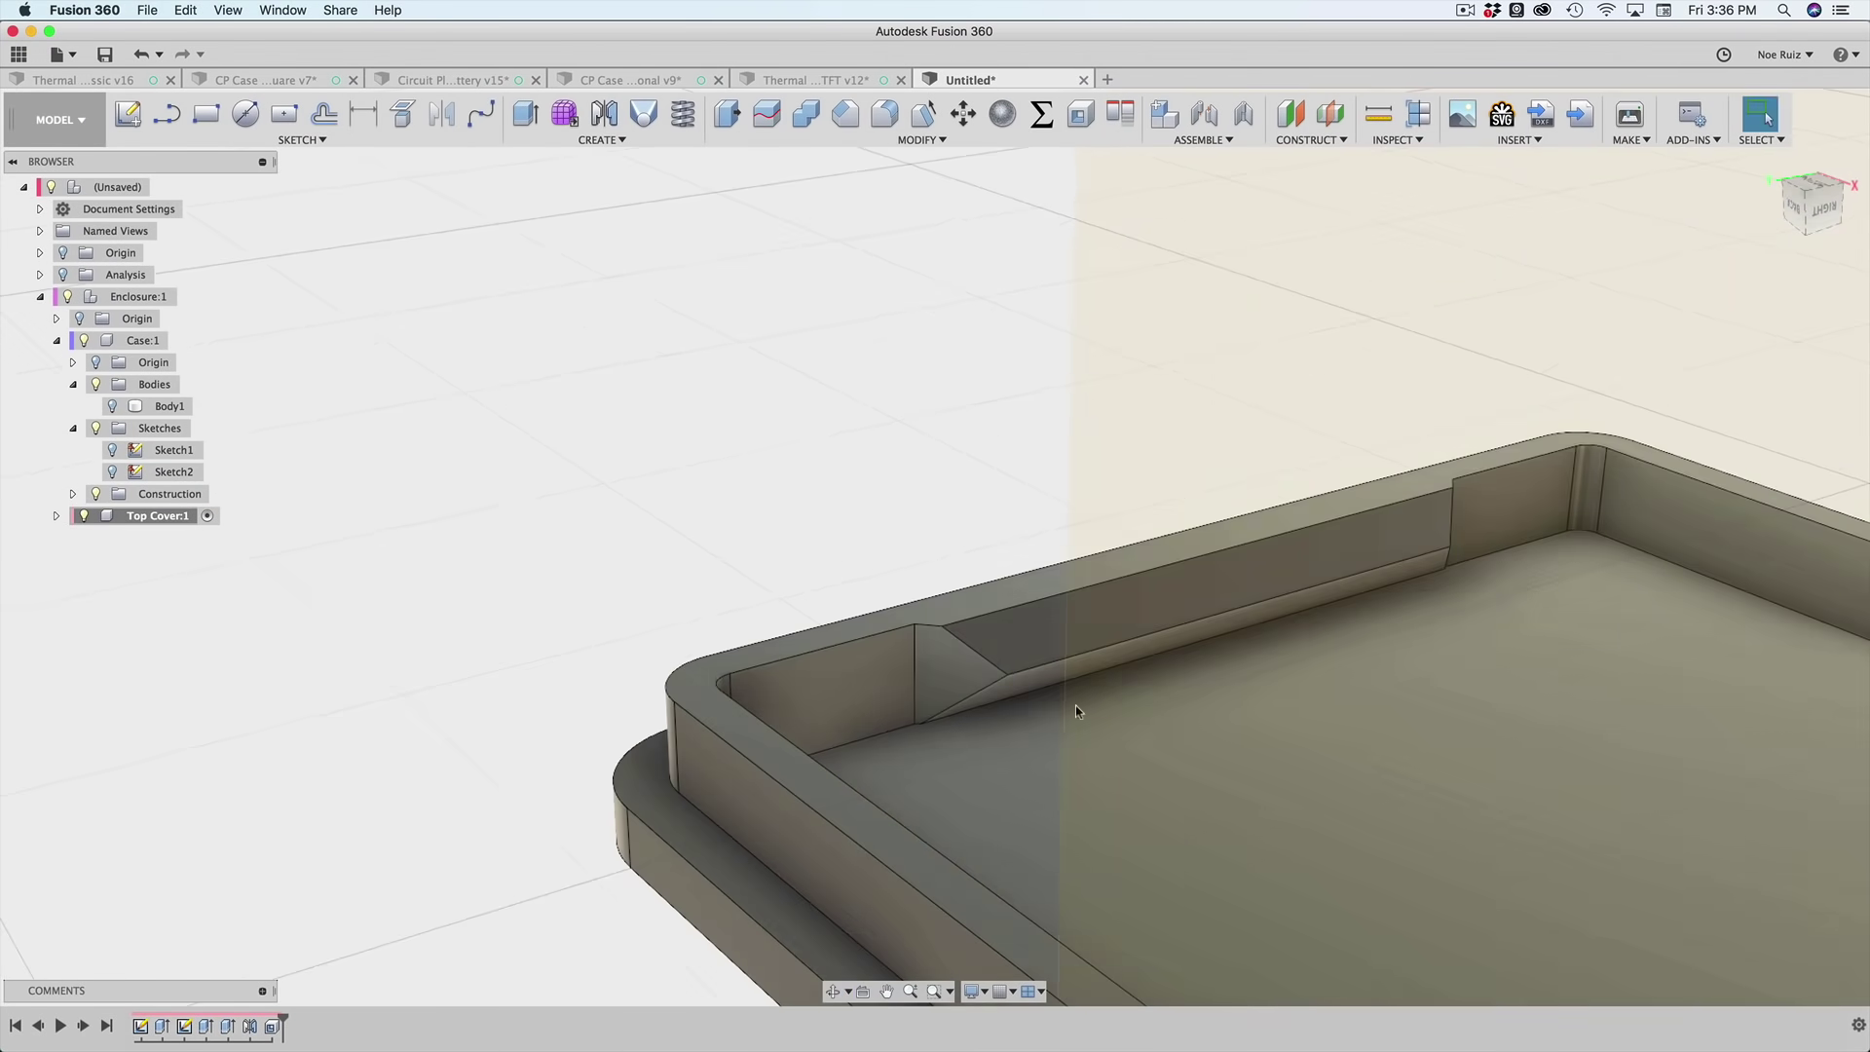
pyautogui.keyDown('shift'); pyautogui.moveTo(1075, 705); pyautogui.dragTo(838, 718, button='middle'); pyautogui.keyUp('shift')
pyautogui.click(843, 714)
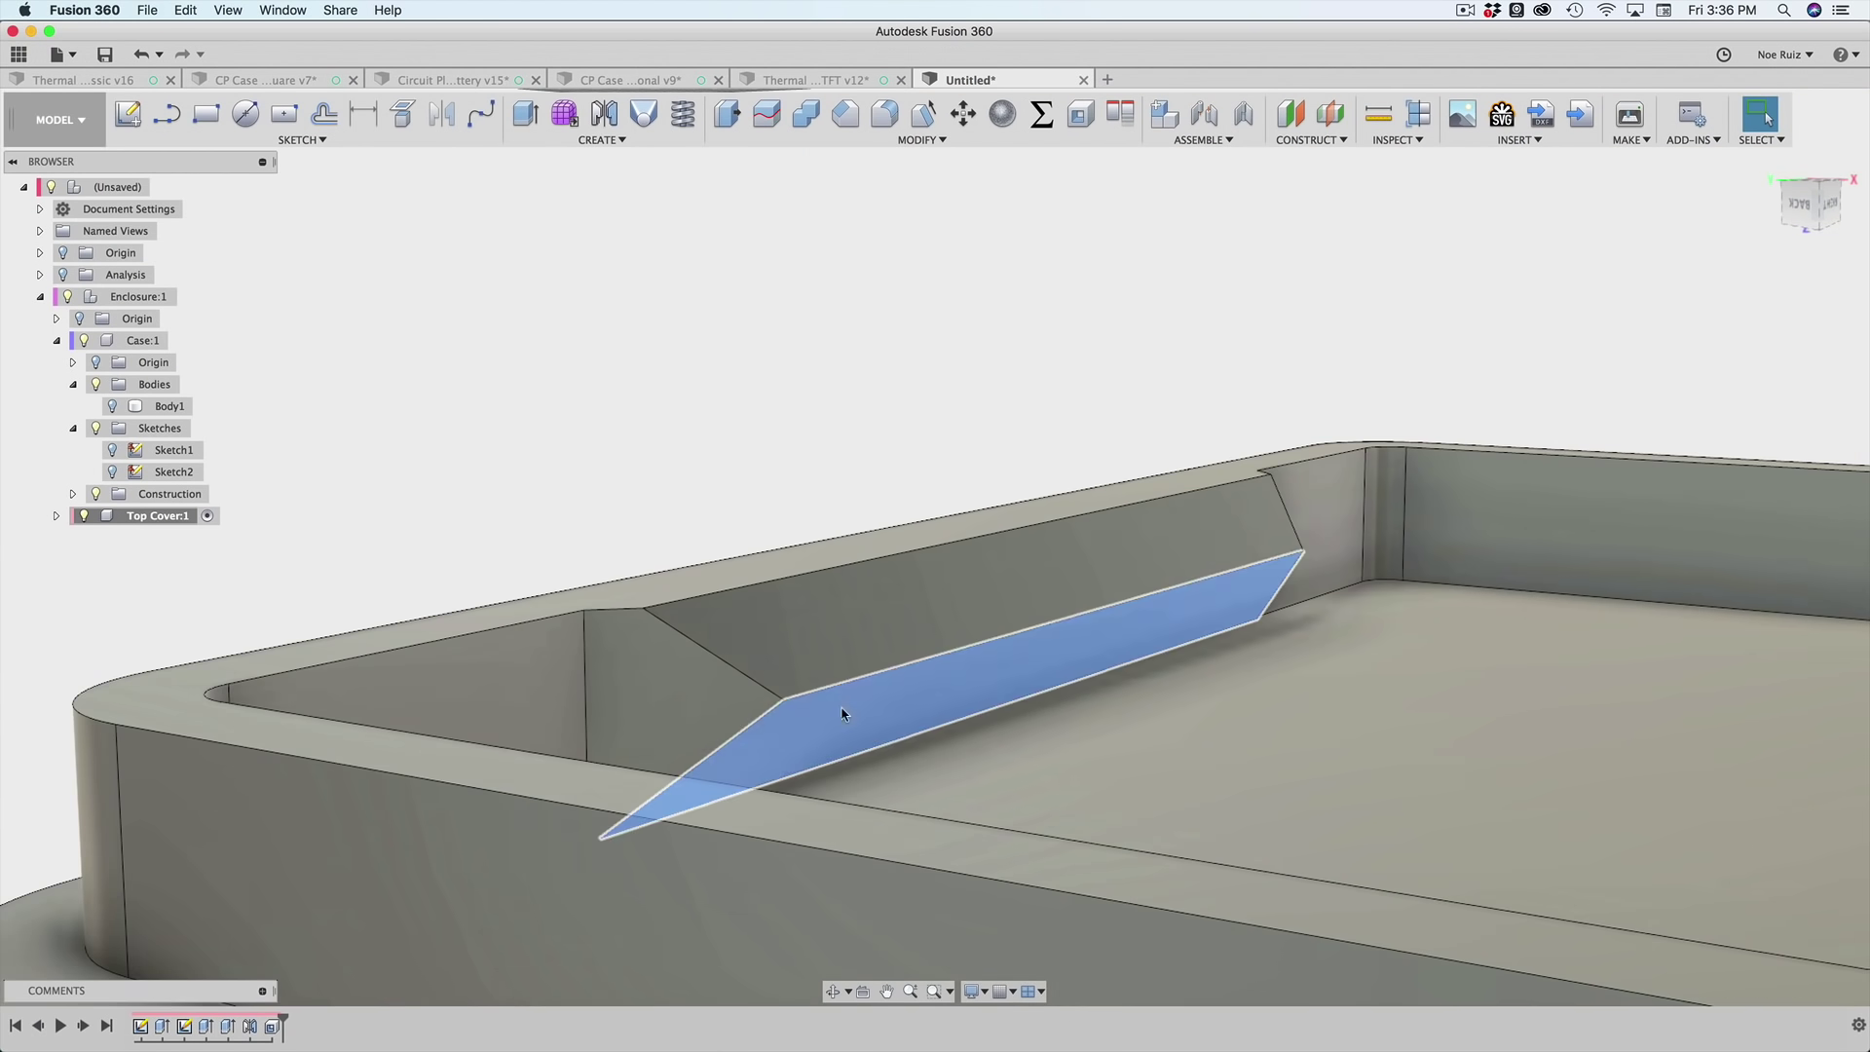
pyautogui.scroll(-5, 842, 714)
pyautogui.keyDown('shift'); pyautogui.moveTo(516, 521); pyautogui.dragTo(623, 497, button='middle'); pyautogui.keyUp('shift')
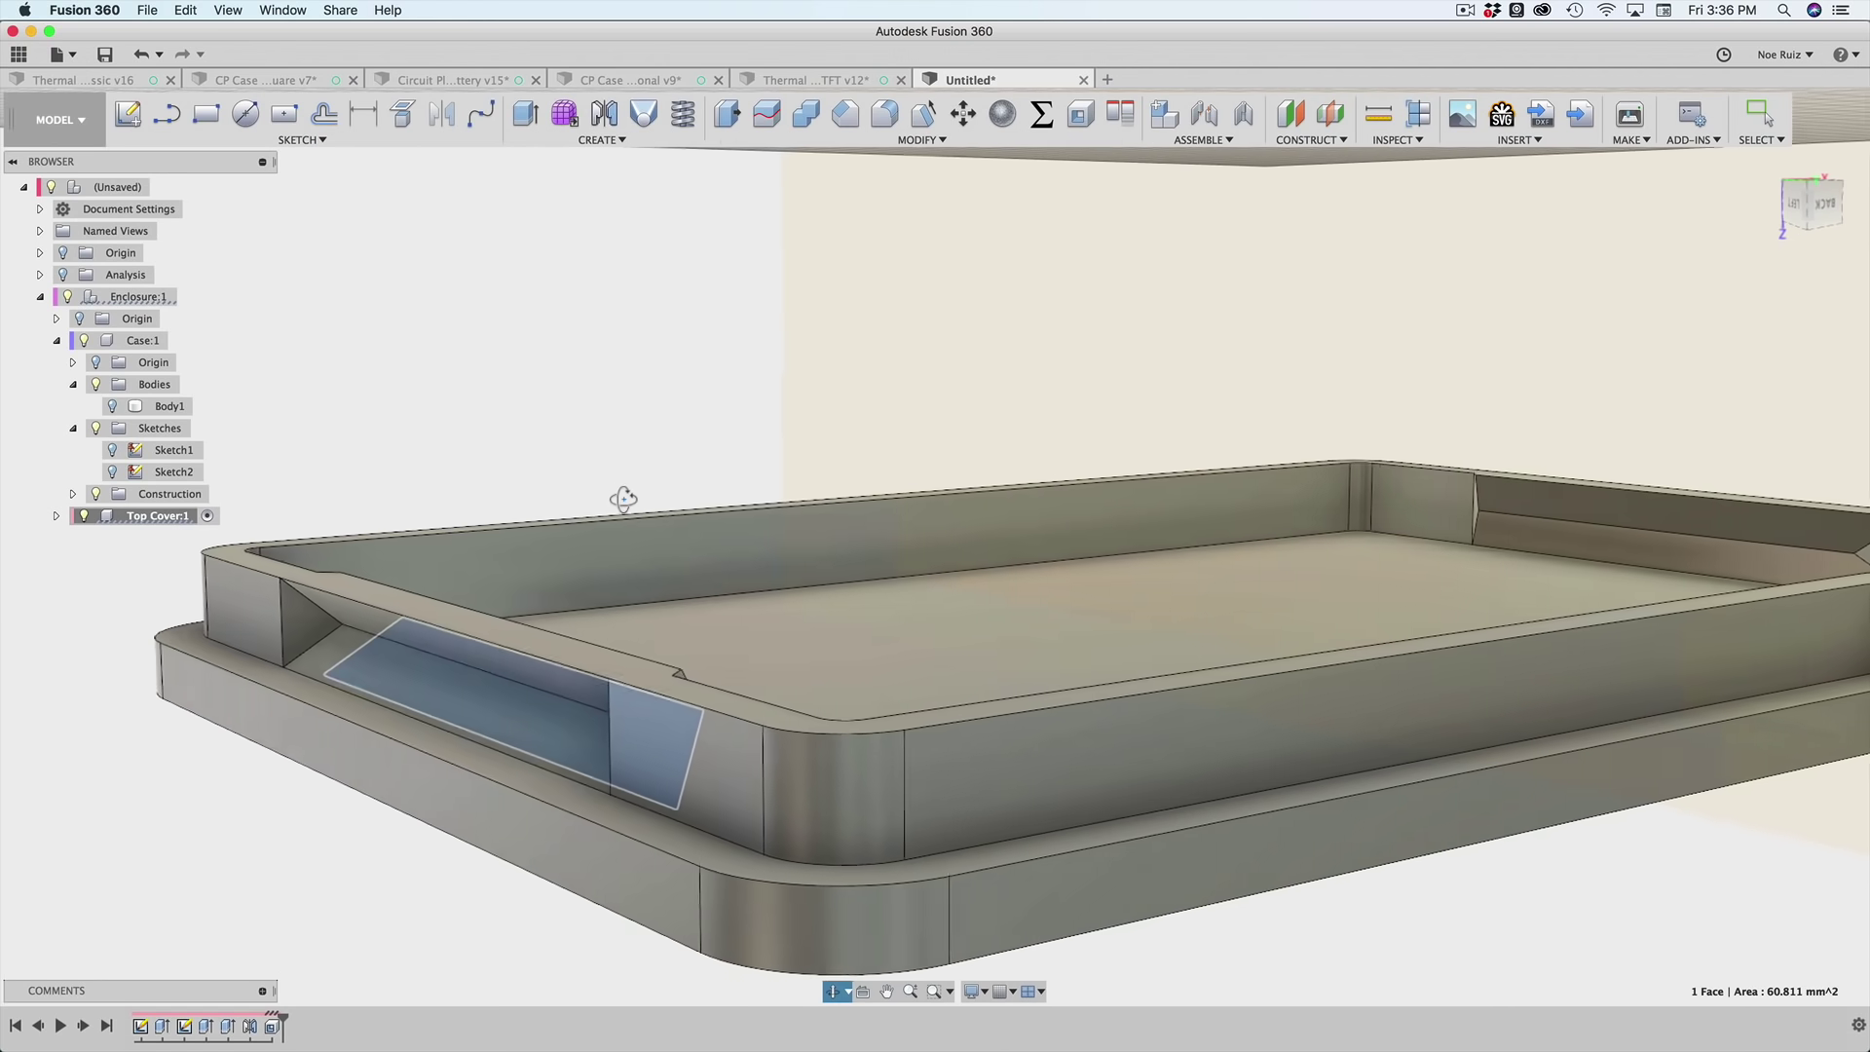
pyautogui.keyDown('shift'); pyautogui.click(463, 714); pyautogui.keyUp('shift')
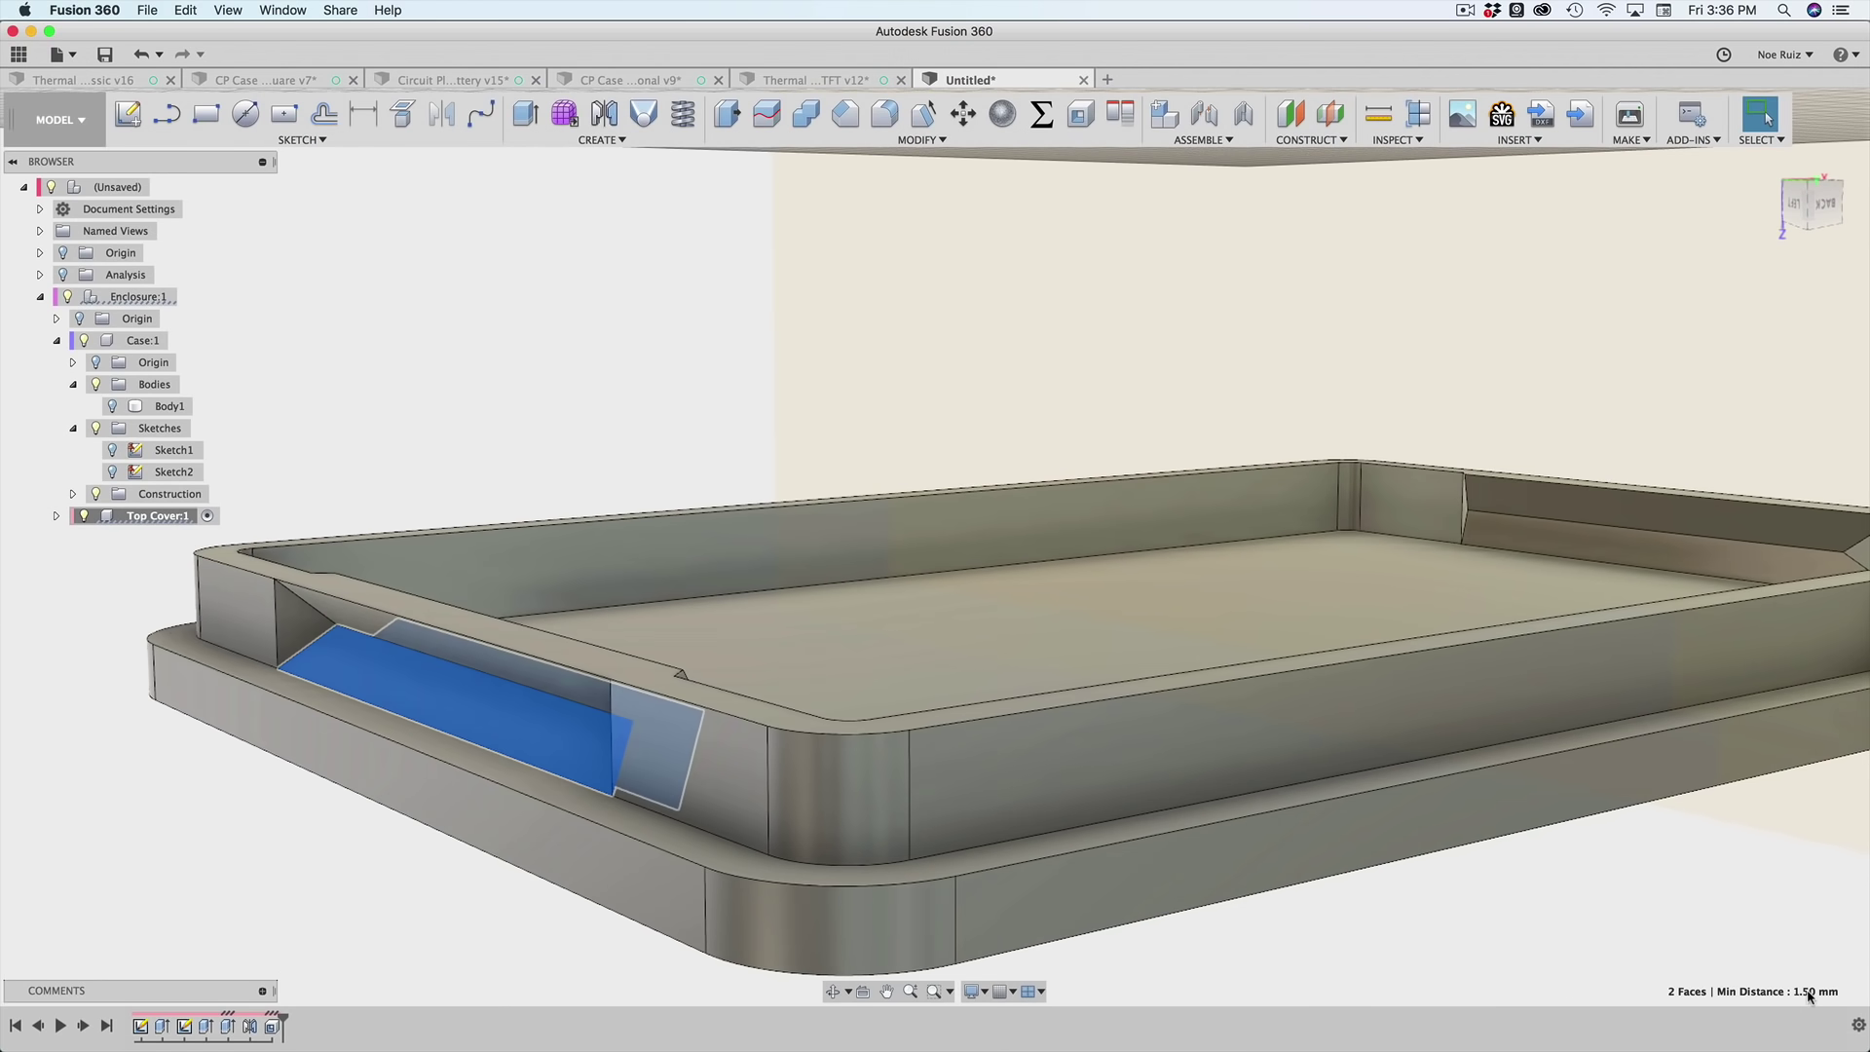
pyautogui.scroll(-5, 1812, 996)
pyautogui.moveTo(776, 408); pyautogui.dragTo(624, 347, button='middle')
pyautogui.click(871, 503)
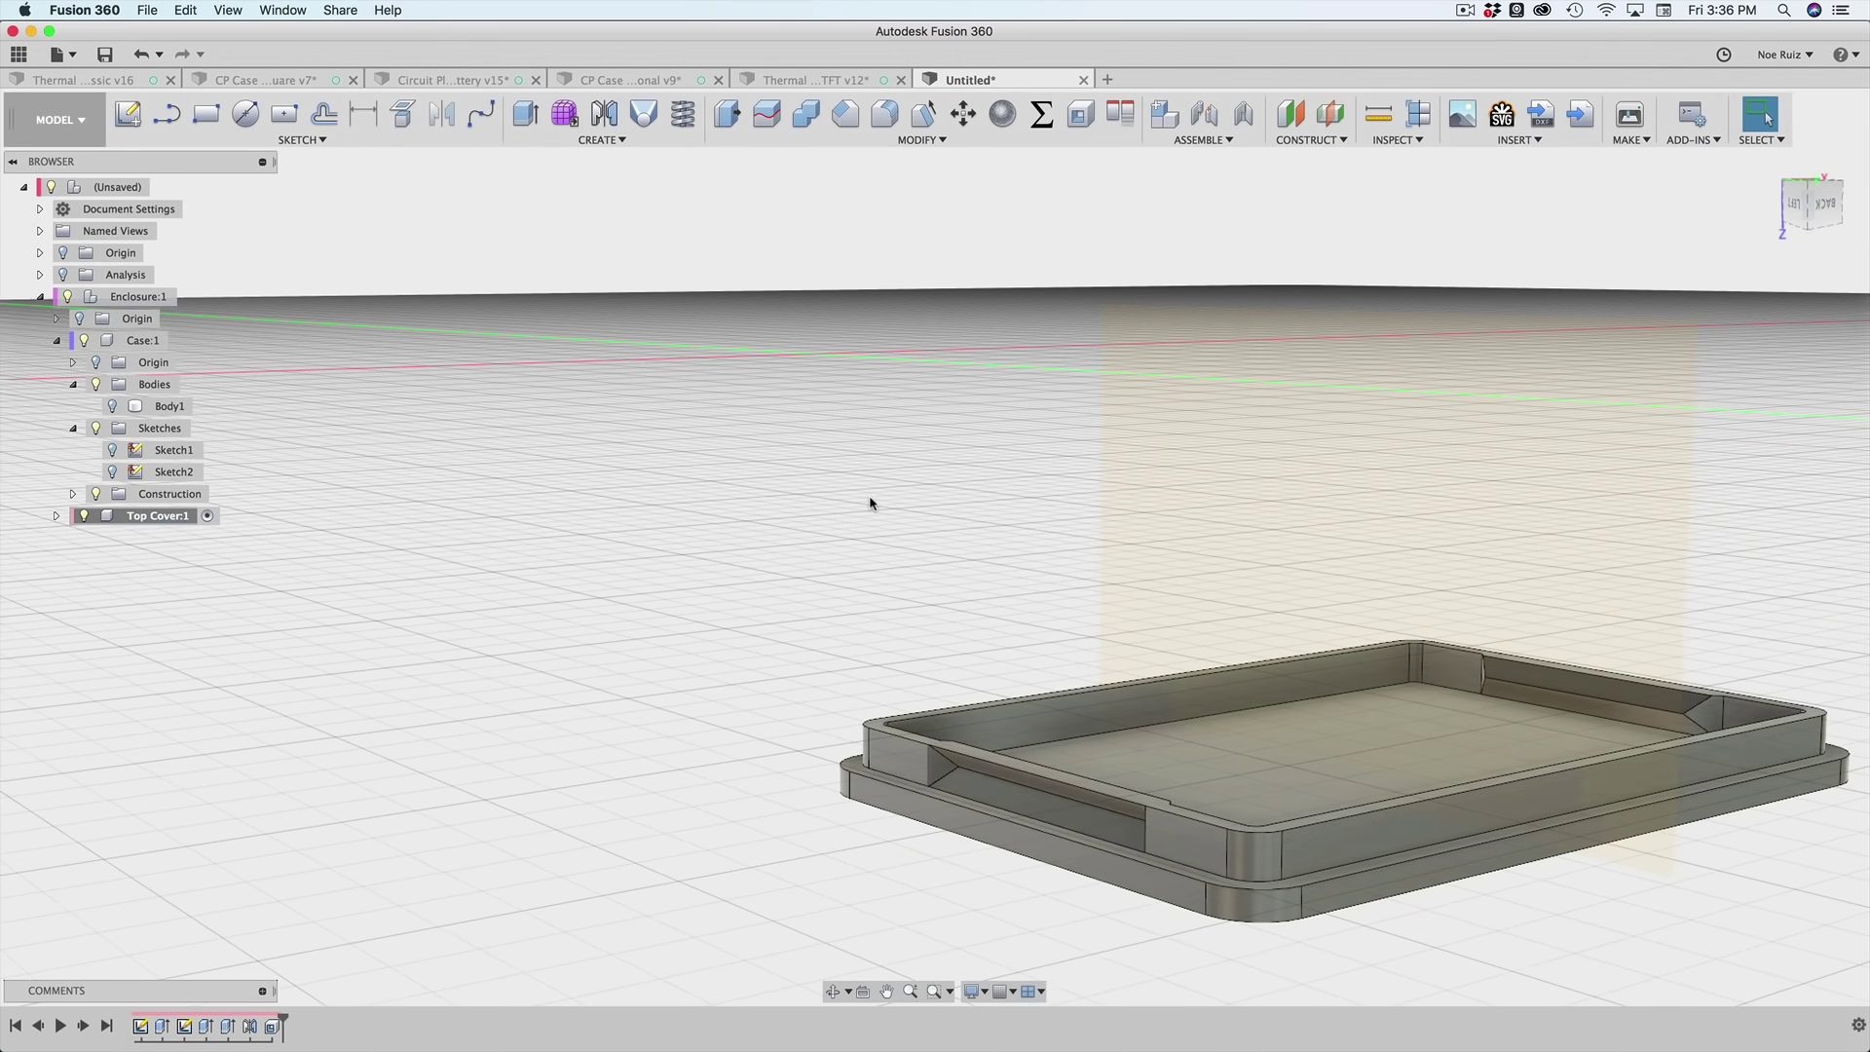
# - Examine the hollowed Top Cover's notches, focusing on the long outer edge along the rim of one notch
pyautogui.keyDown('shift'); pyautogui.moveTo(872, 503); pyautogui.dragTo(502, 422, button='middle'); pyautogui.keyUp('shift')
pyautogui.scroll(4, 565, 756)
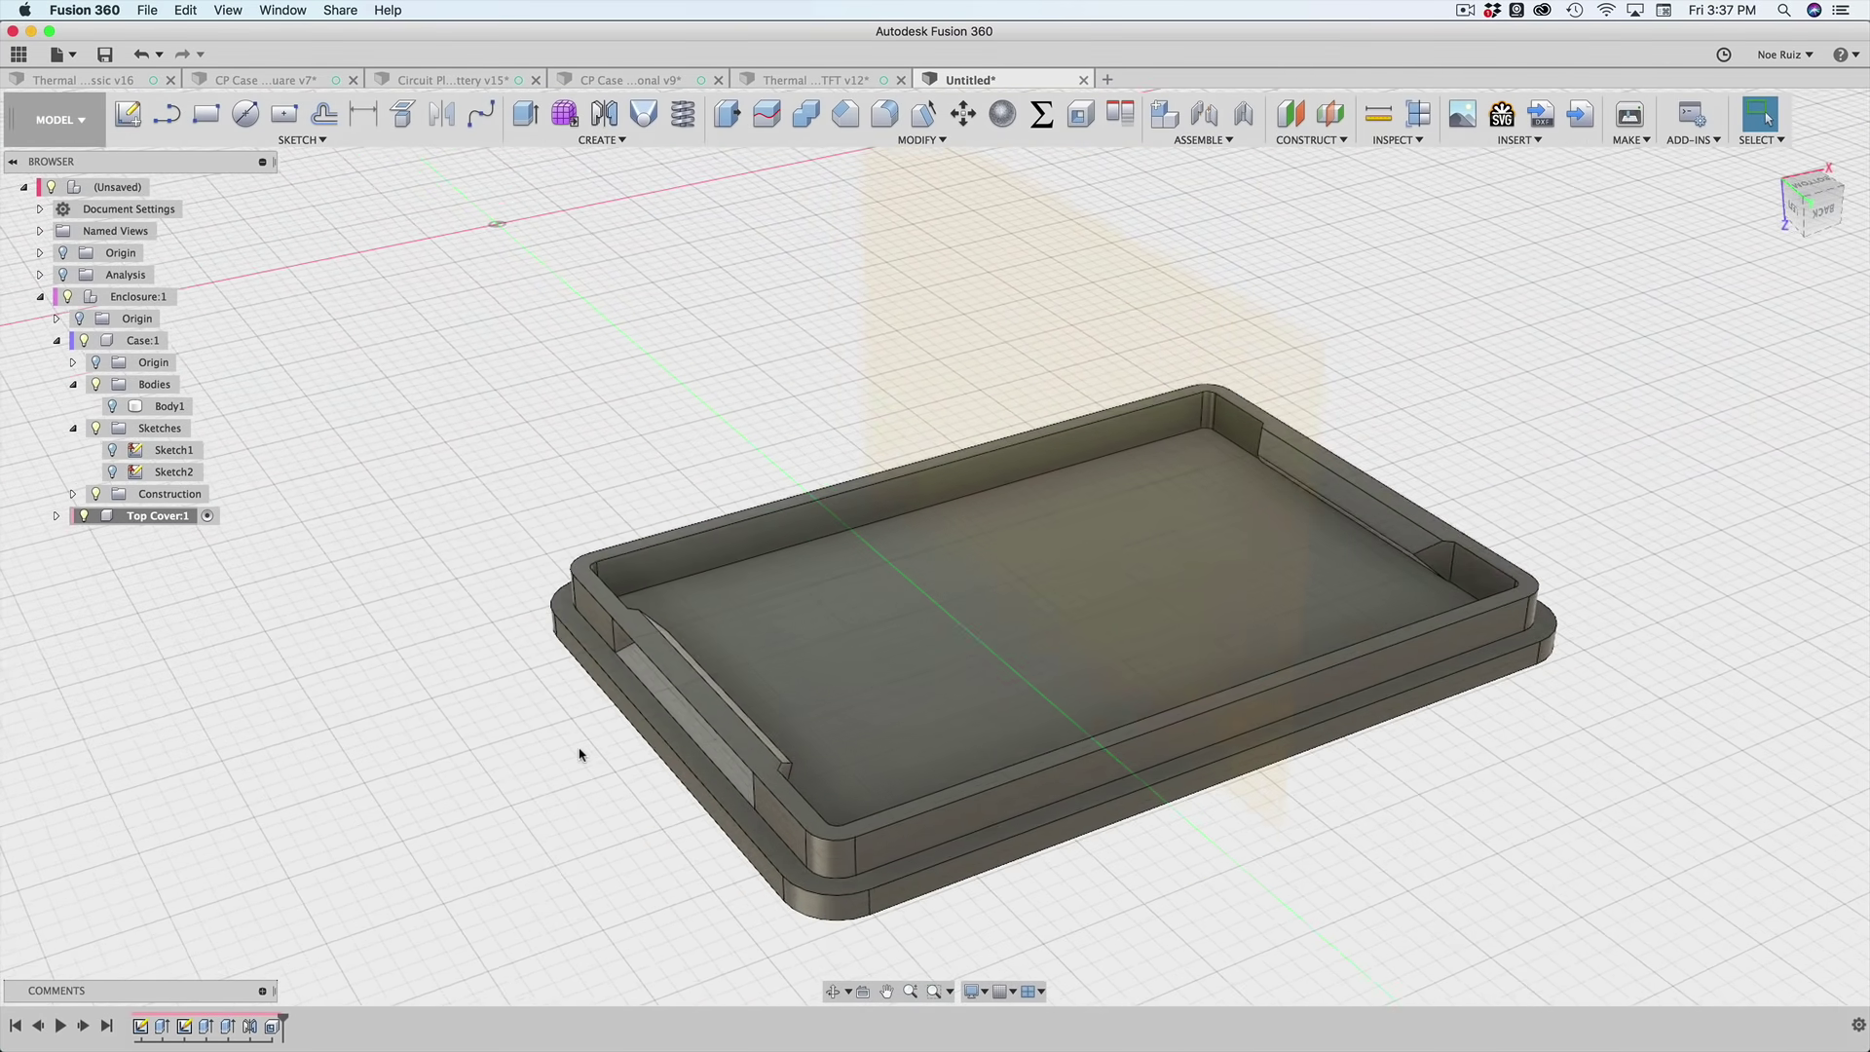
pyautogui.scroll(-3, 643, 632)
pyautogui.scroll(5, 642, 638)
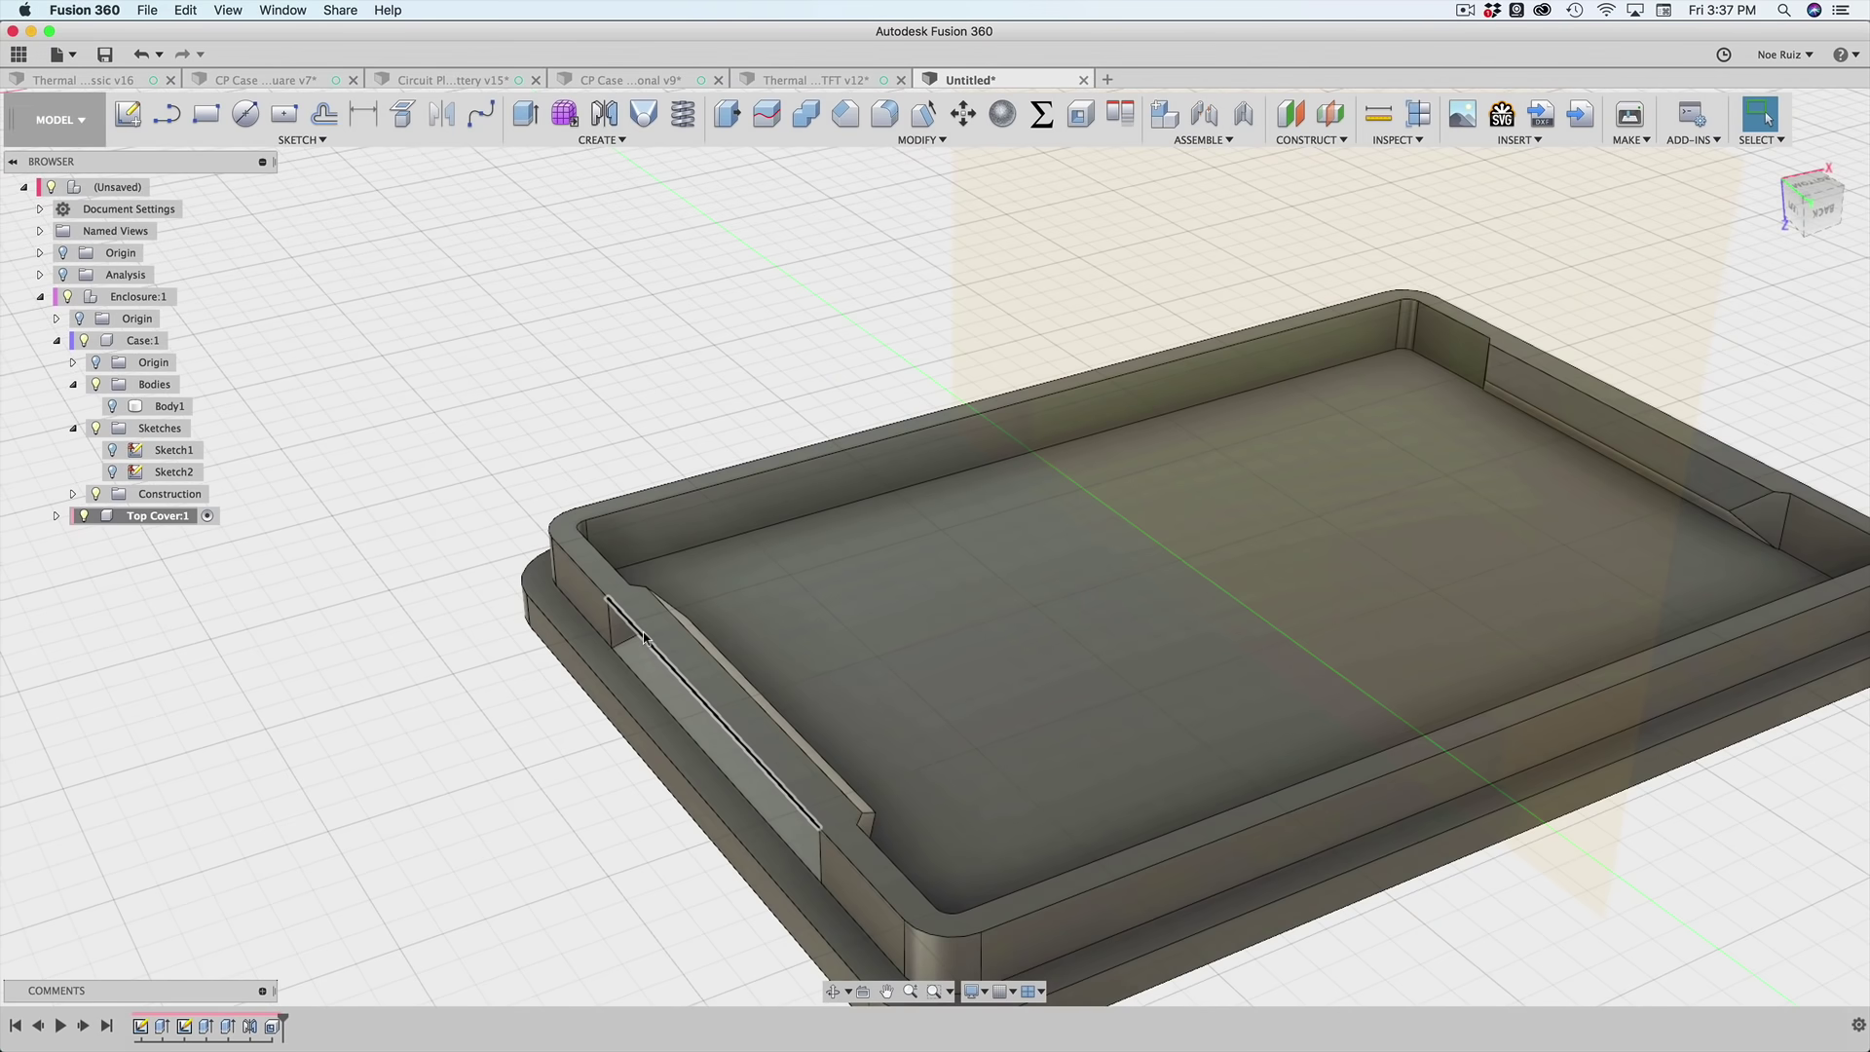
pyautogui.scroll(-4, 642, 638)
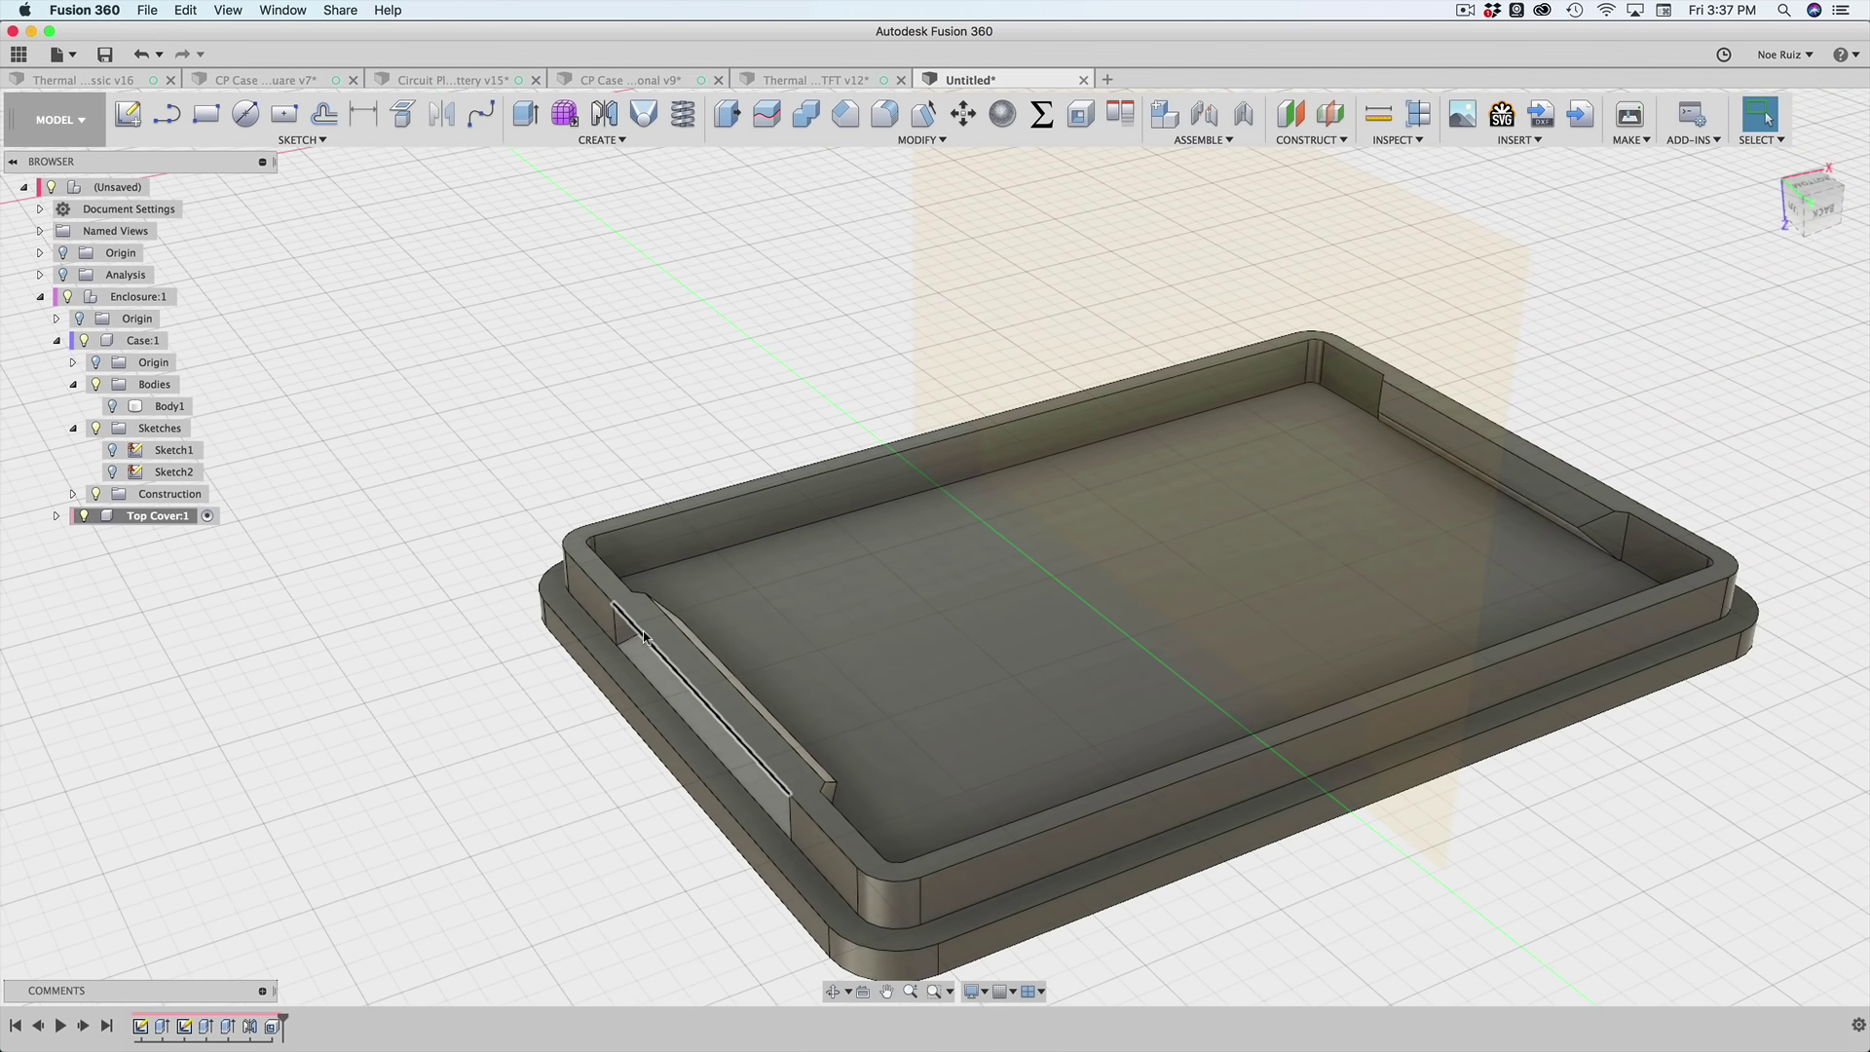
pyautogui.scroll(3, 643, 638)
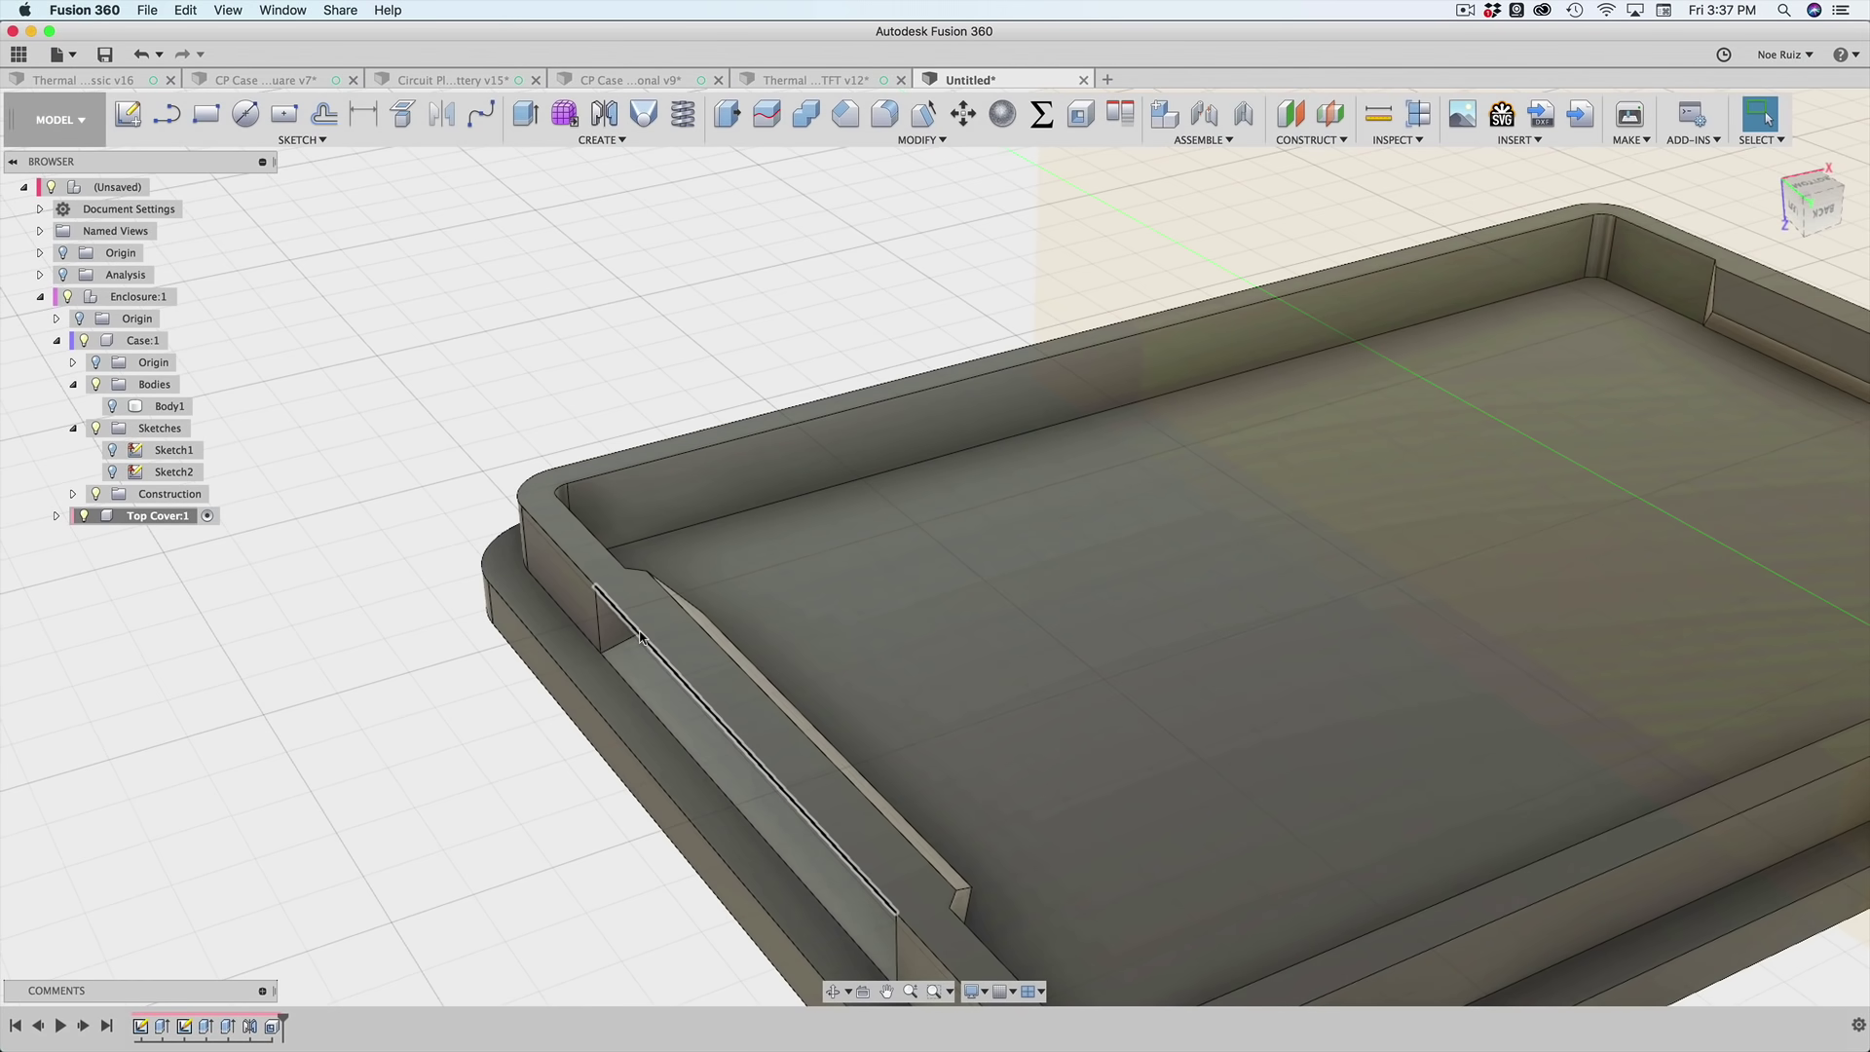
pyautogui.keyDown('shift'); pyautogui.moveTo(492, 730); pyautogui.dragTo(461, 703, button='middle'); pyautogui.keyUp('shift')
pyautogui.scroll(3, 614, 531)
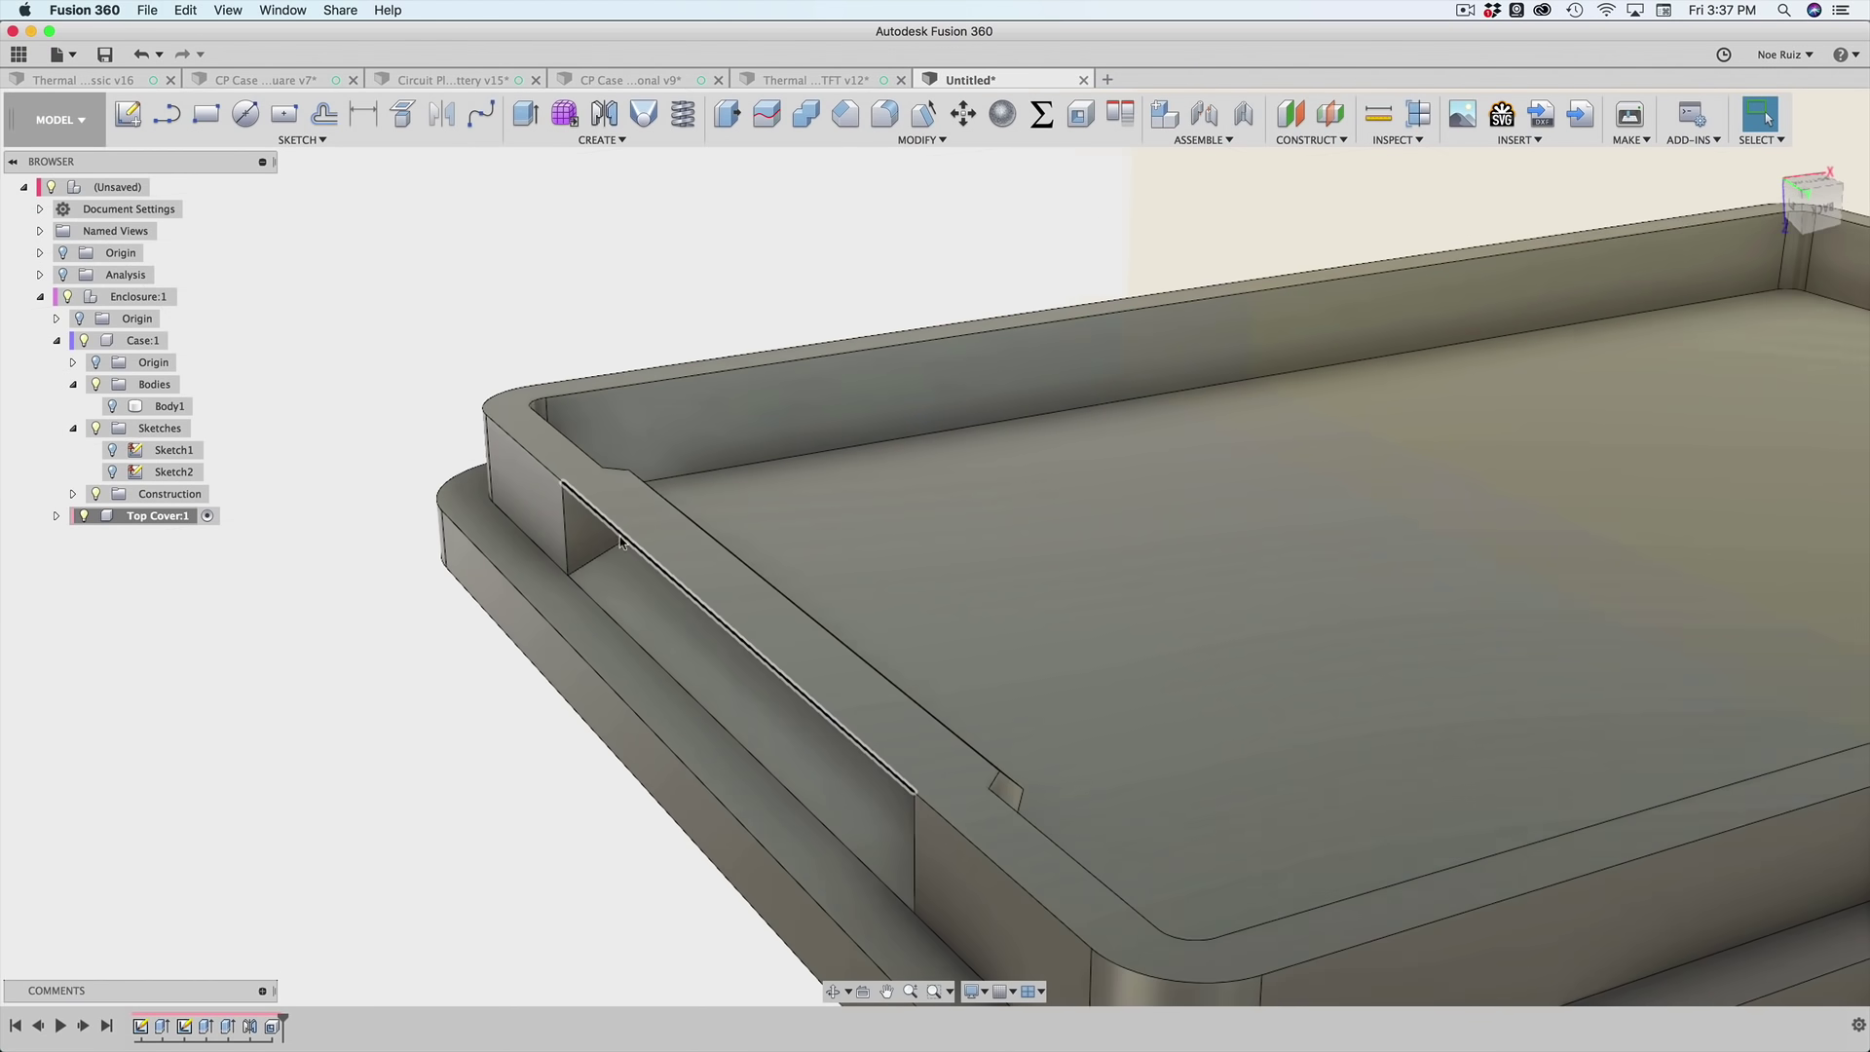
pyautogui.scroll(-2, 618, 536)
# - Set up an equal-distance chamfer of 0.6 mm on the long outer rim edge of one lip notch
pyautogui.click(628, 543)
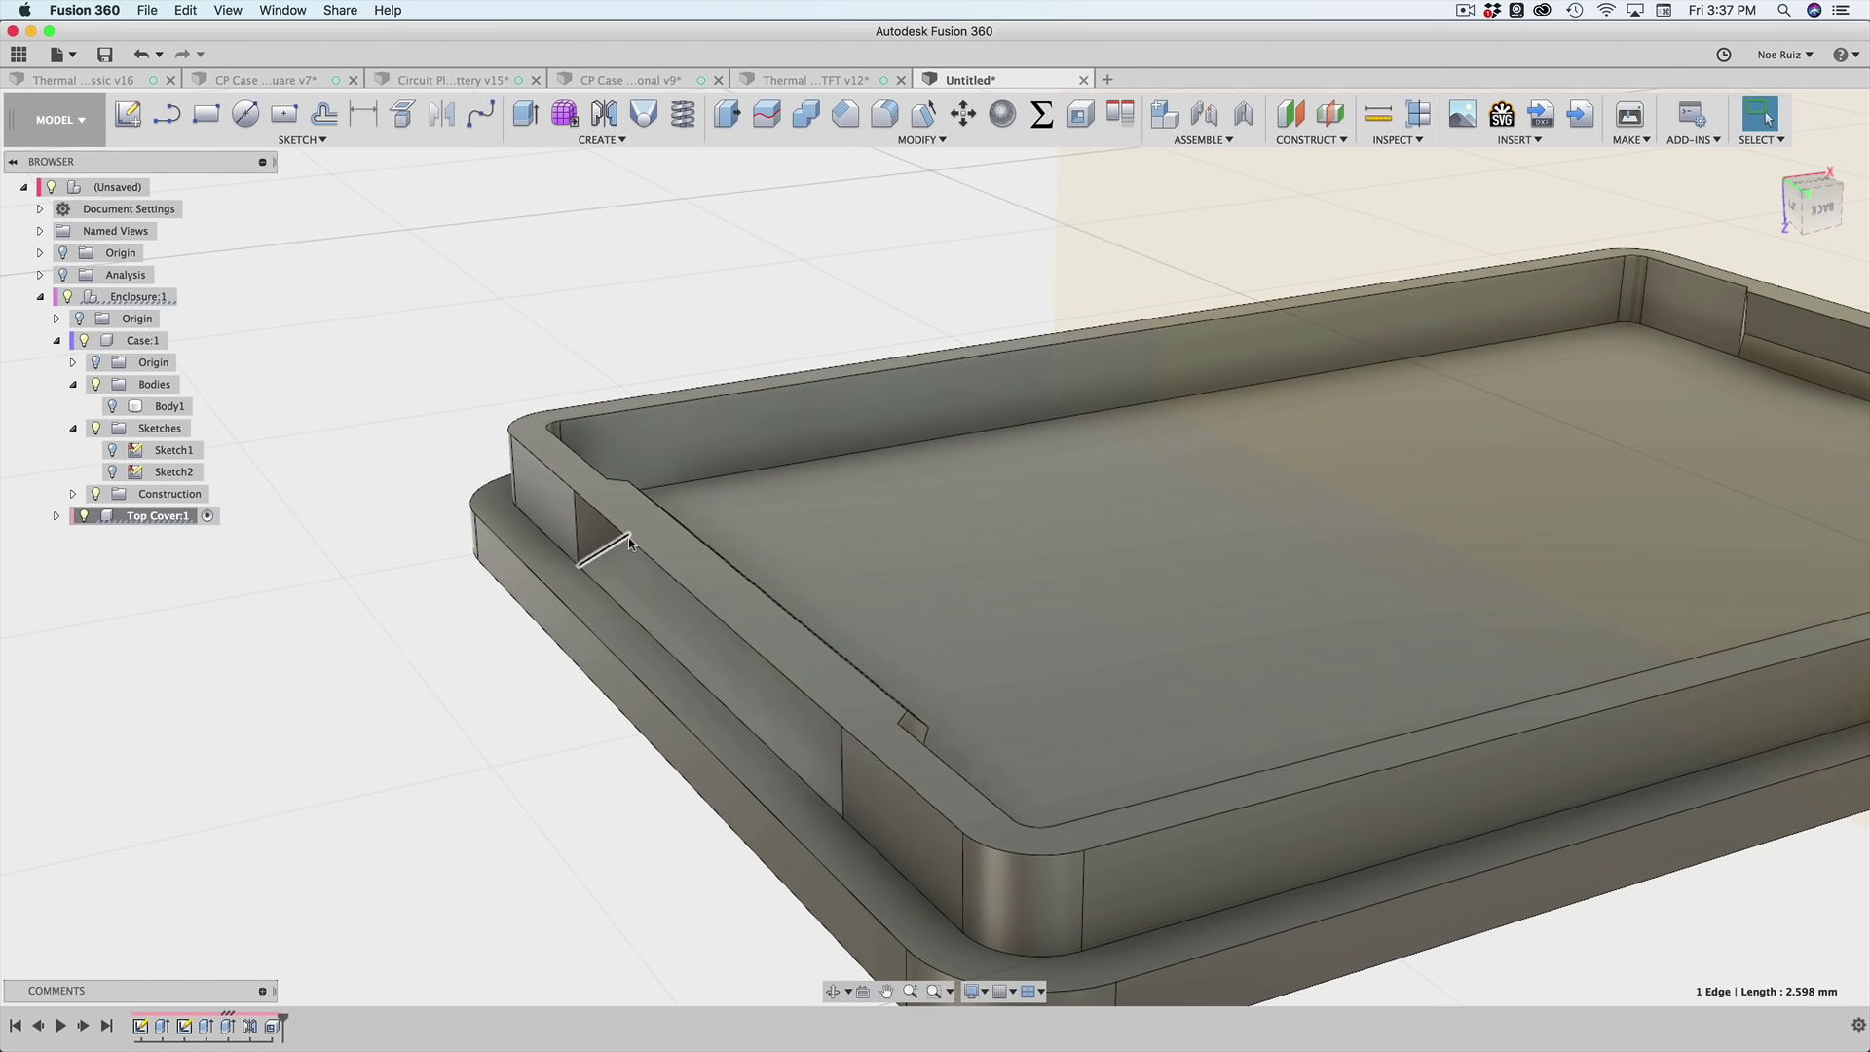
pyautogui.press('s')
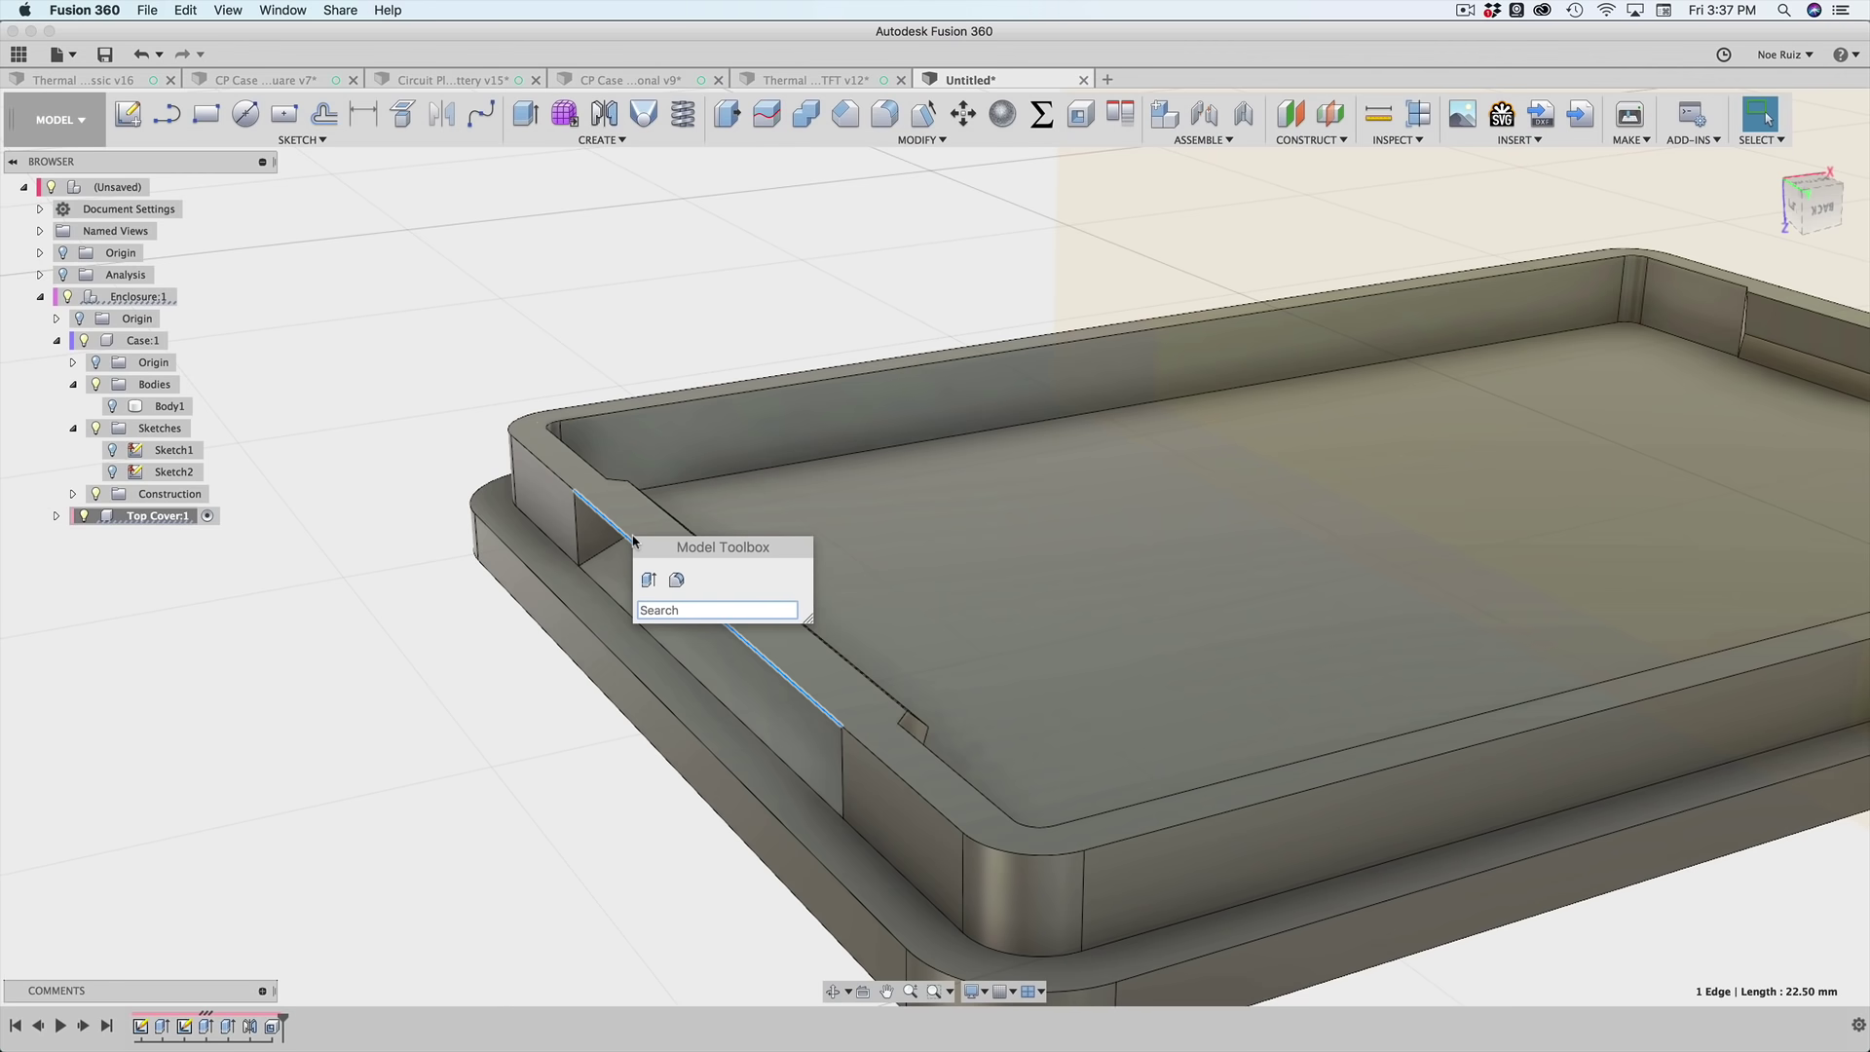
pyautogui.write('cha')
pyautogui.press('Return')
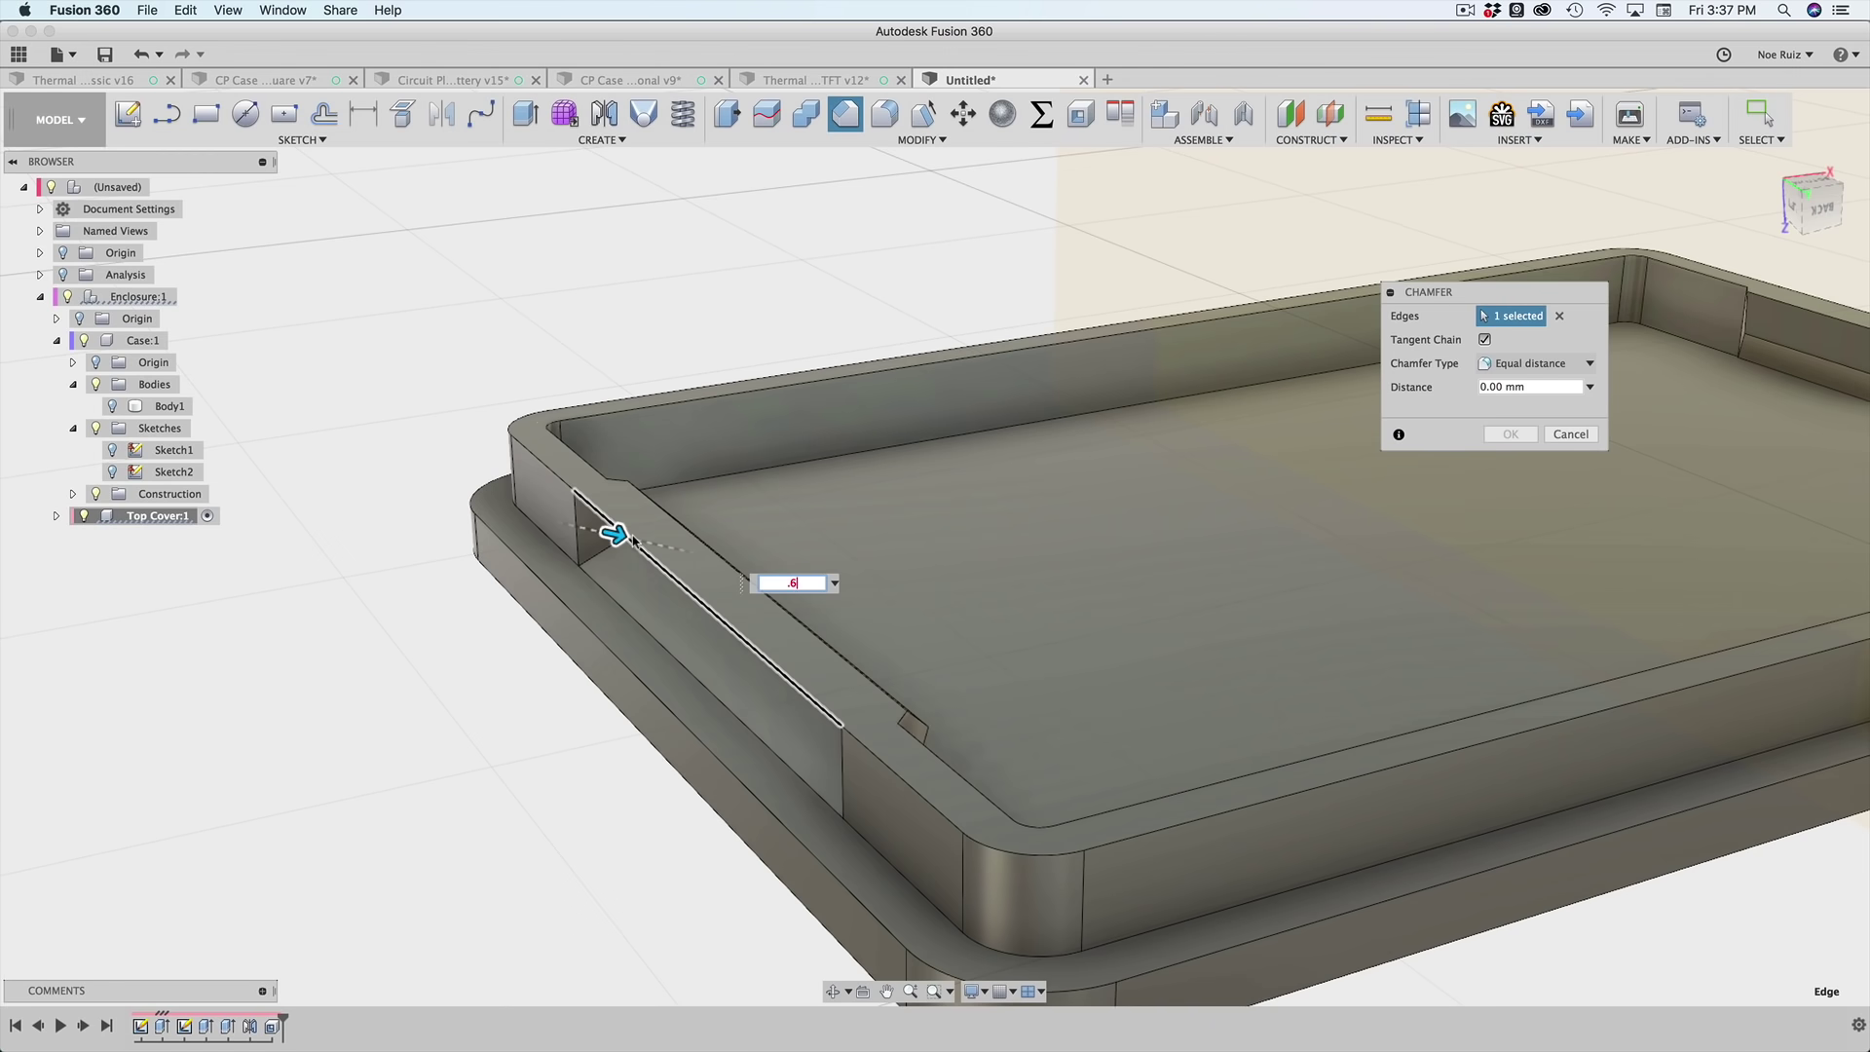
pyautogui.press('Return')
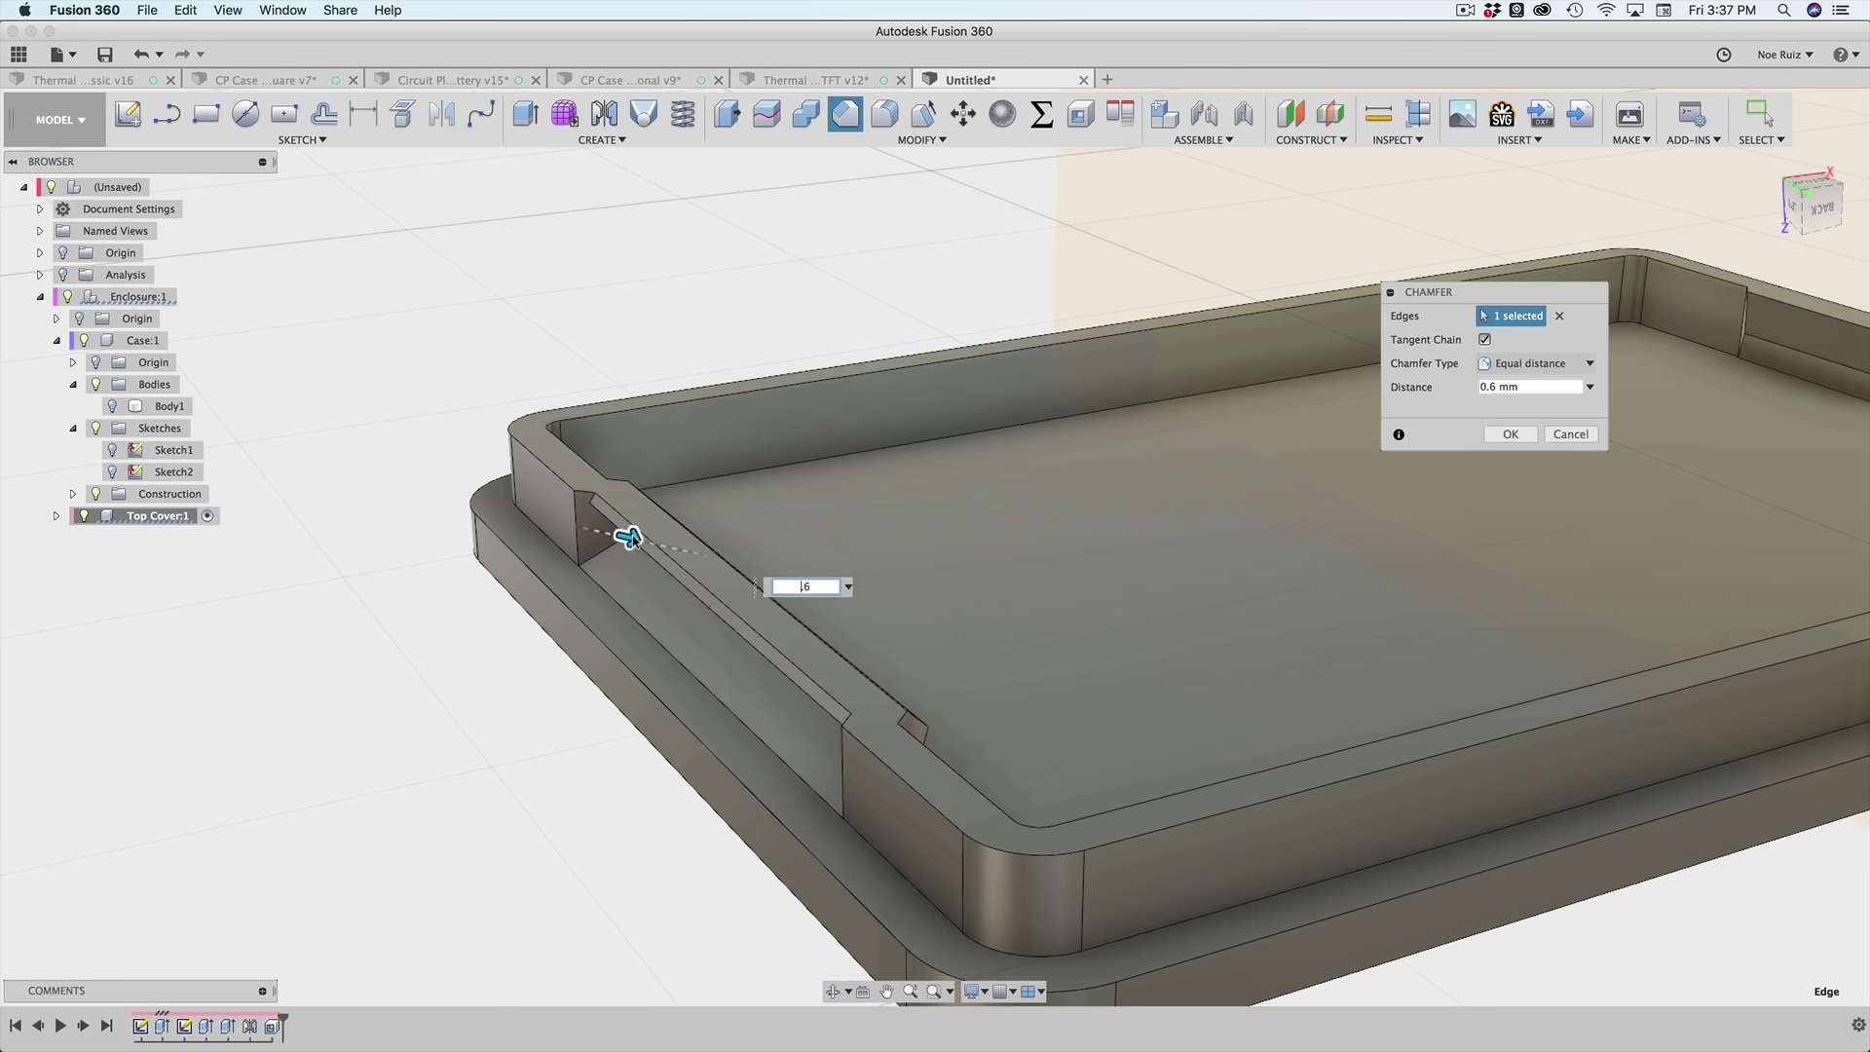
pyautogui.press('Return')
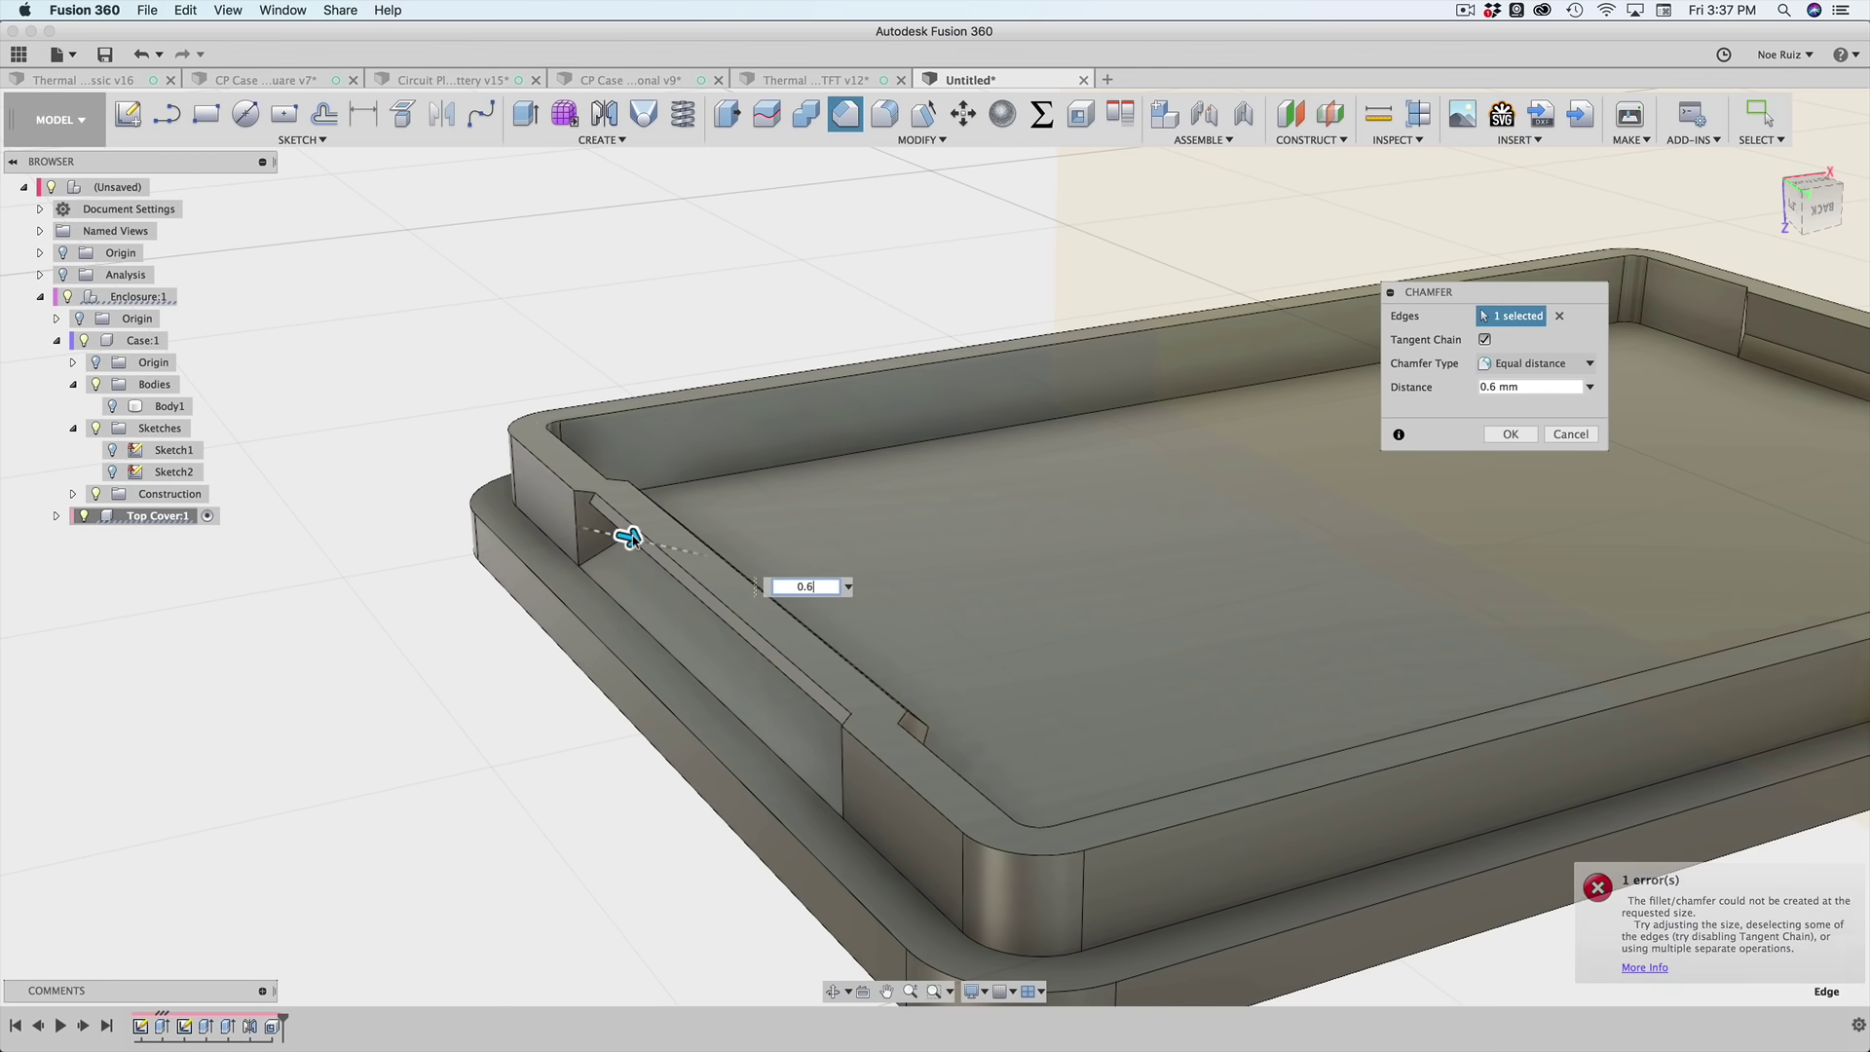
# - Add the matching long outer rim edge of the opposite lip notch to the 0.6 mm chamfer and finish it
pyautogui.scroll(4, 523, 517)
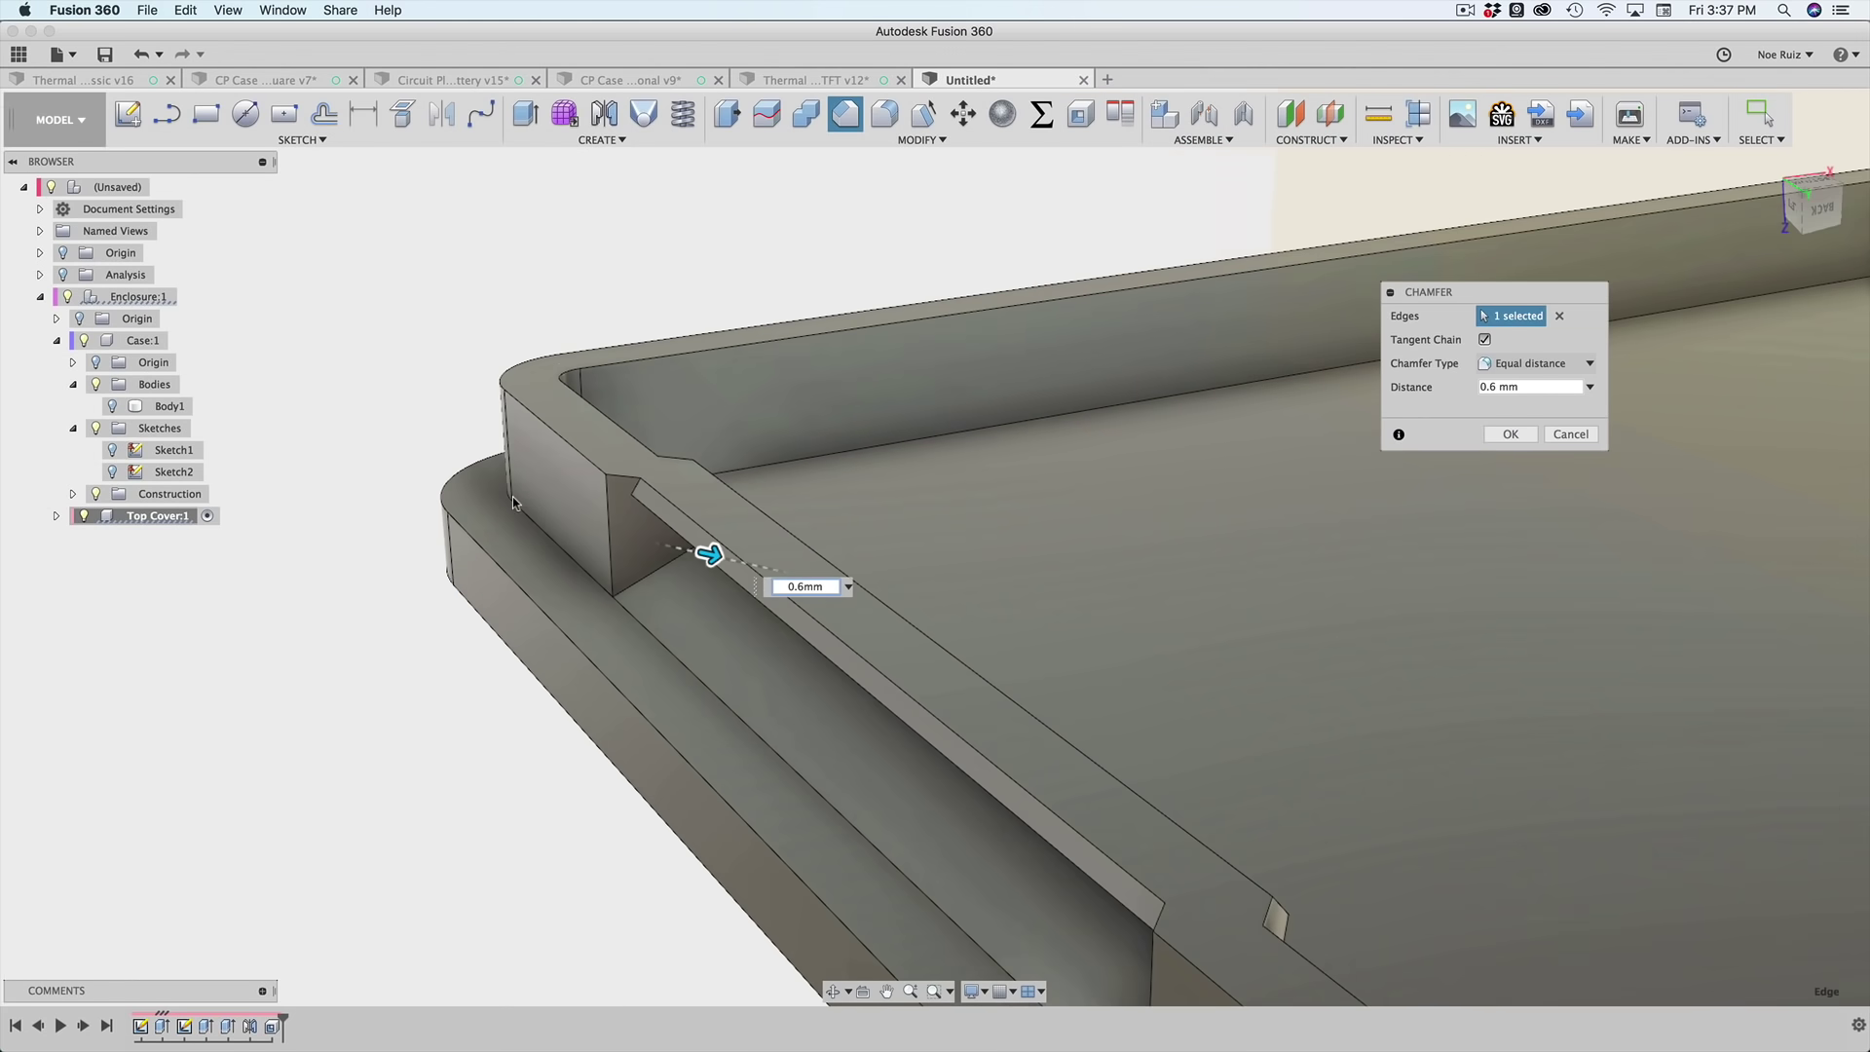
pyautogui.scroll(-8, 523, 492)
pyautogui.moveTo(714, 277); pyautogui.dragTo(390, 306, button='middle')
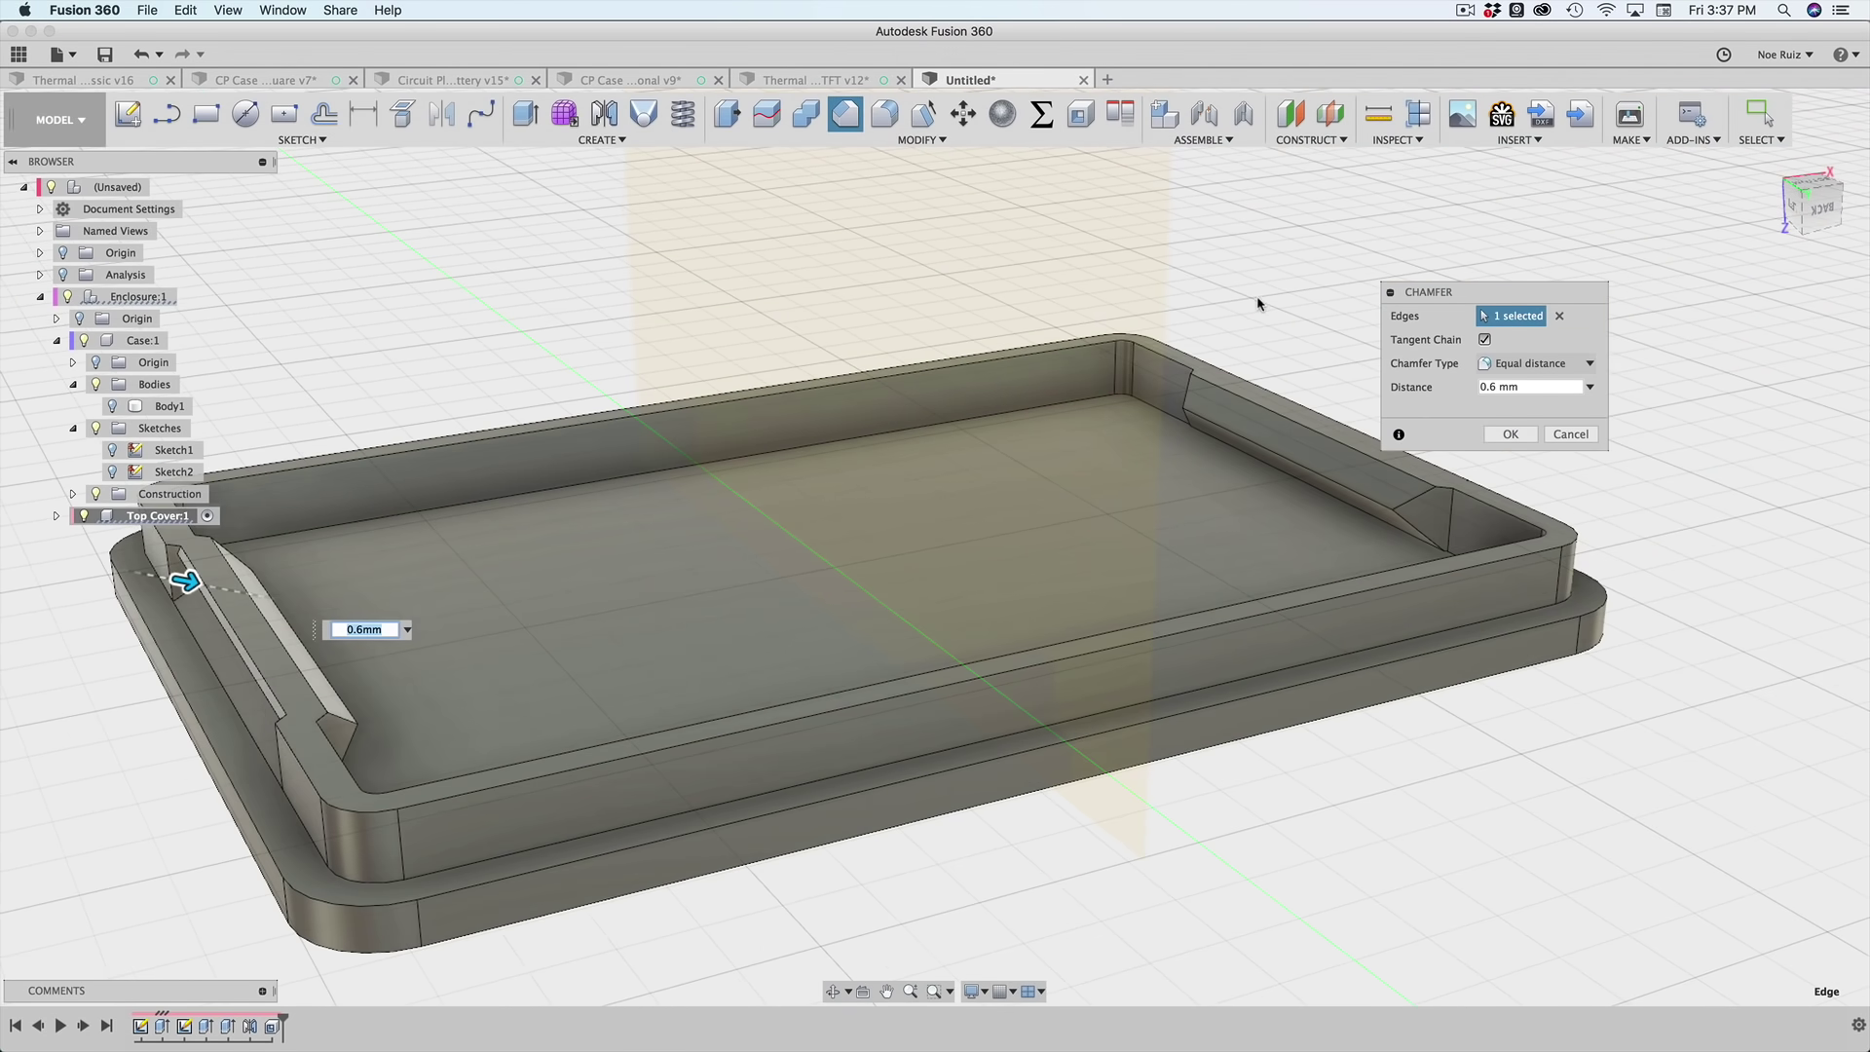
pyautogui.keyDown('shift'); pyautogui.moveTo(1256, 296); pyautogui.dragTo(1161, 296, button='middle'); pyautogui.keyUp('shift')
pyautogui.scroll(5, 1233, 464)
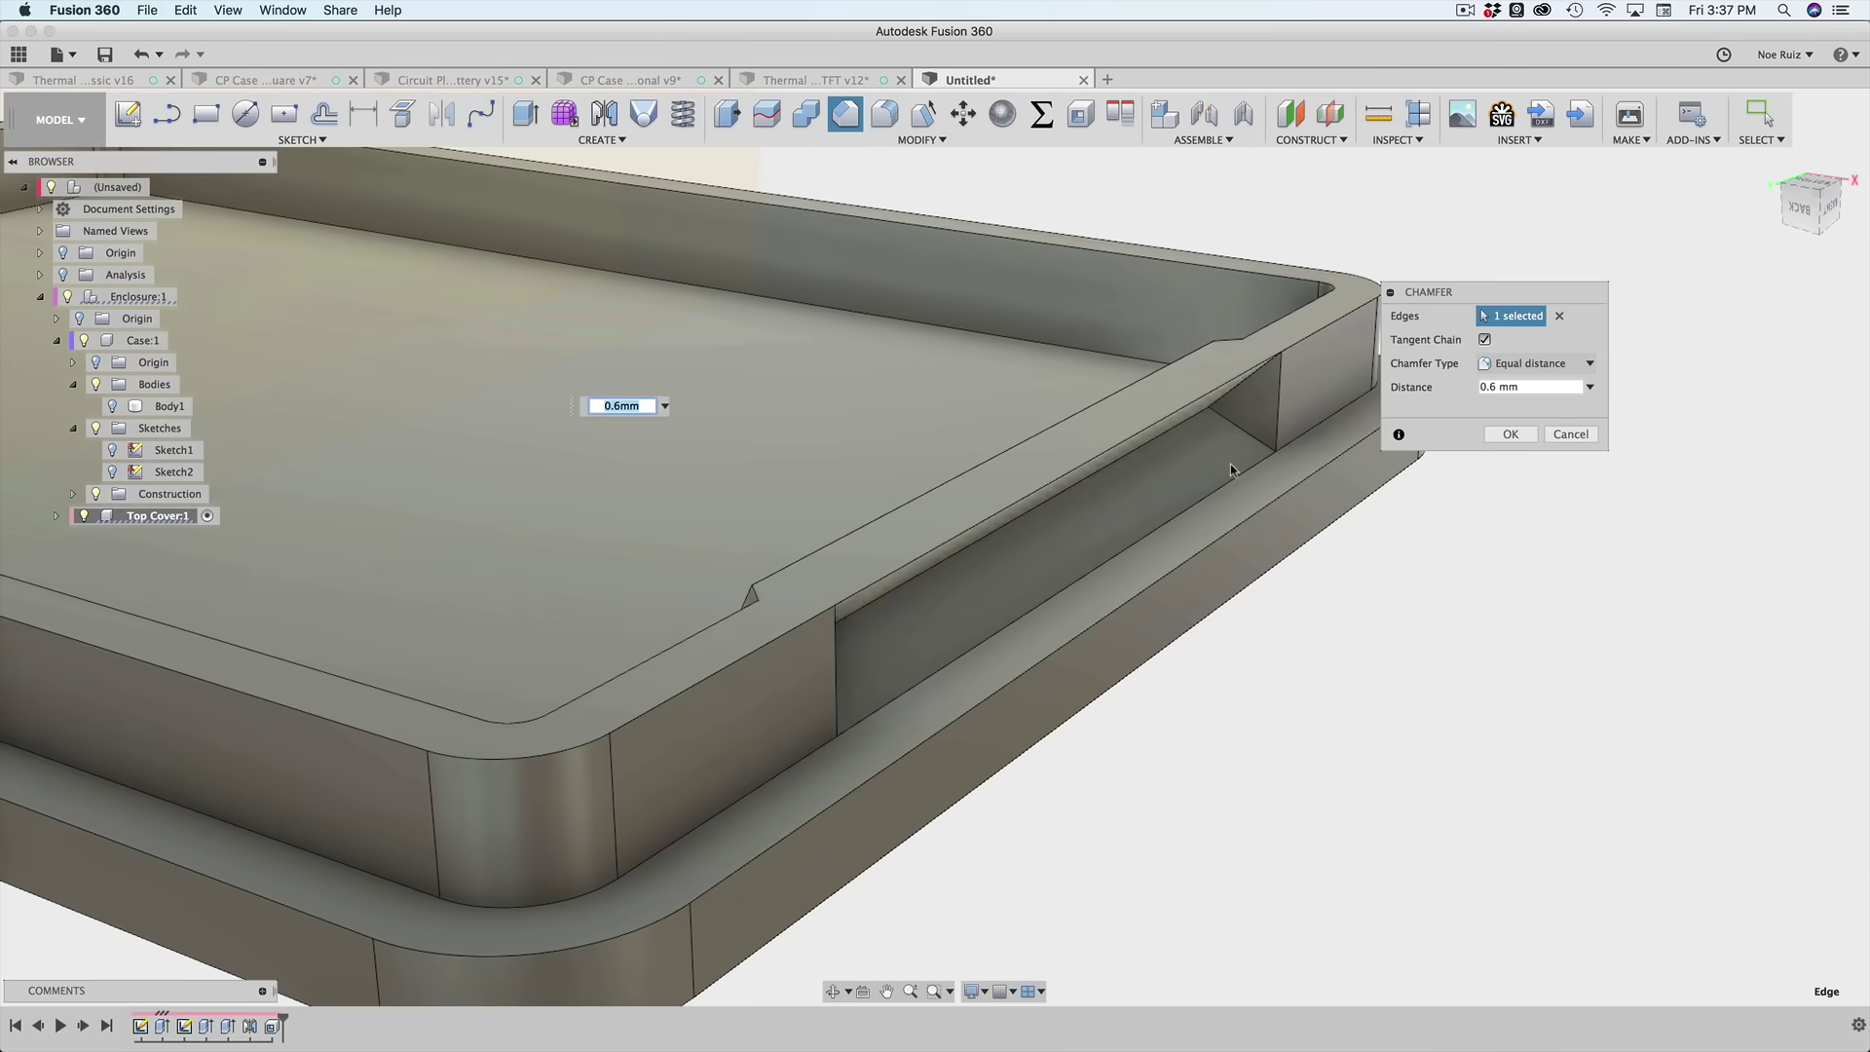
pyautogui.click(1187, 416)
pyautogui.scroll(-3, 1256, 565)
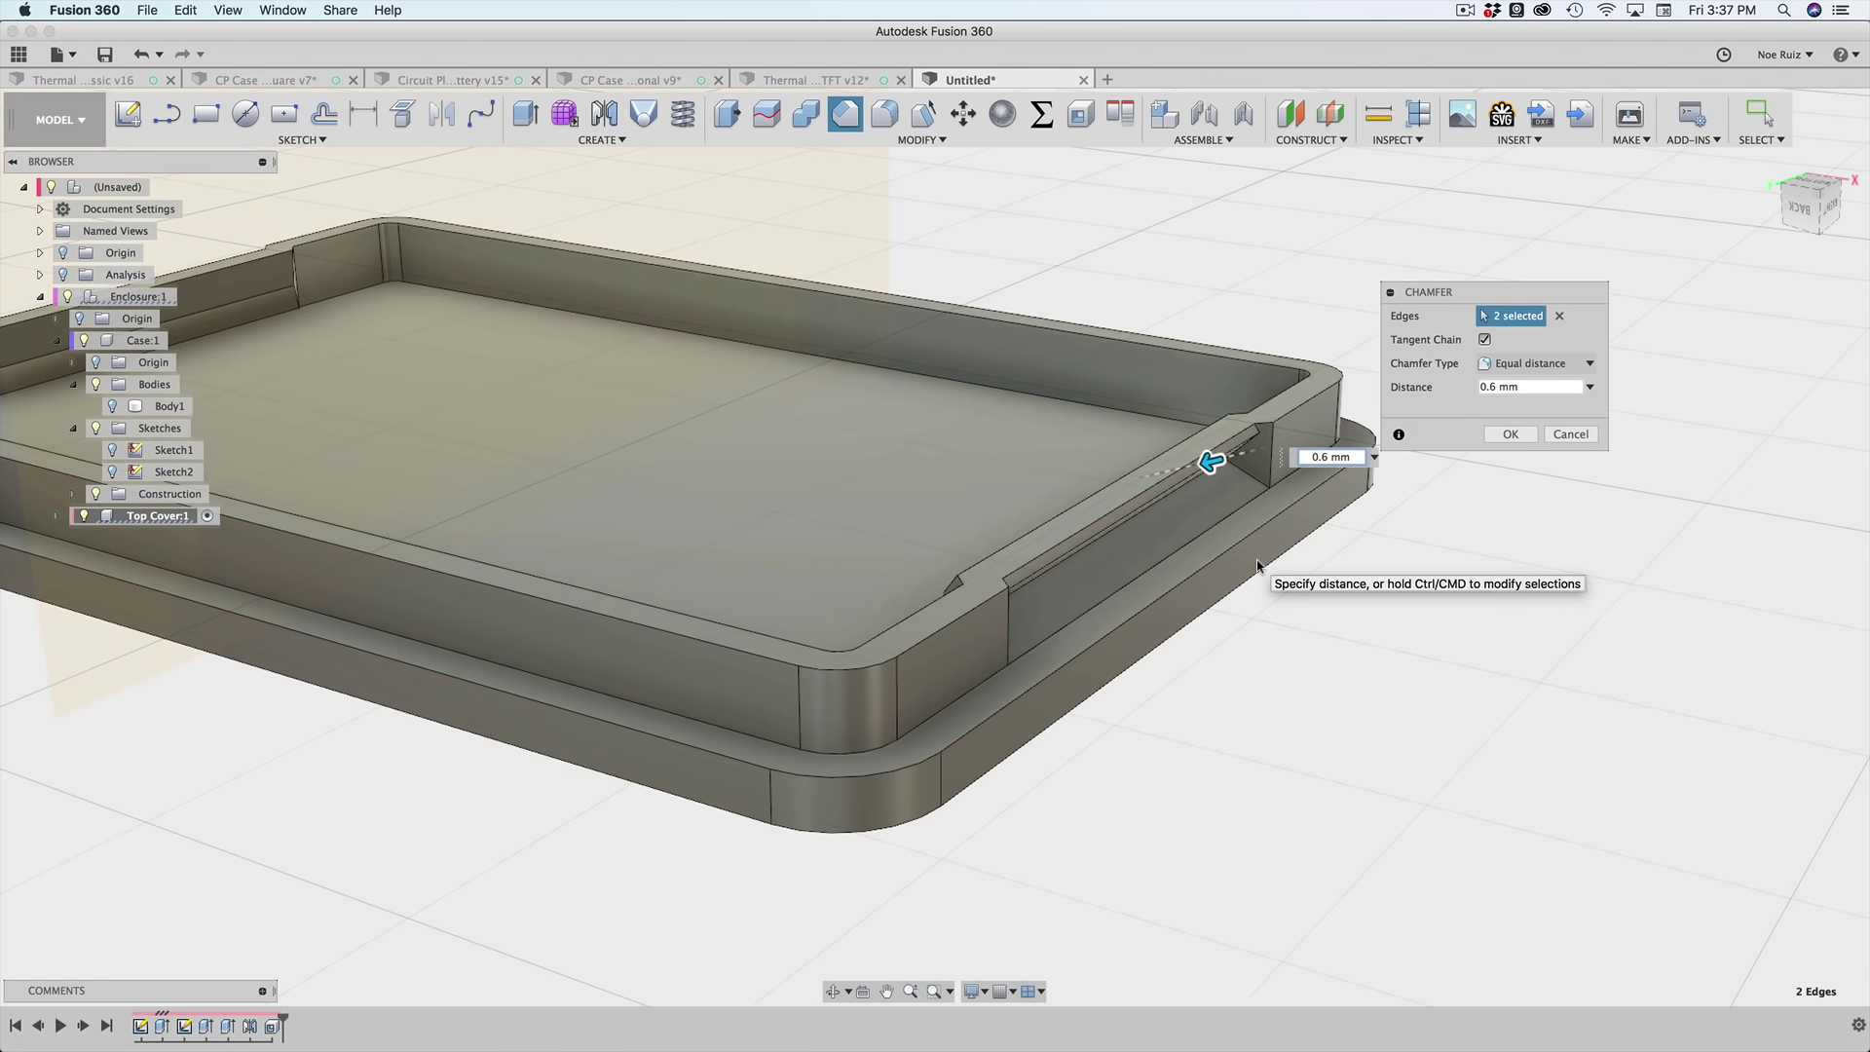
pyautogui.keyDown('shift'); pyautogui.moveTo(1274, 678); pyautogui.dragTo(1351, 664, button='middle'); pyautogui.keyUp('shift')
pyautogui.scroll(-4, 1351, 663)
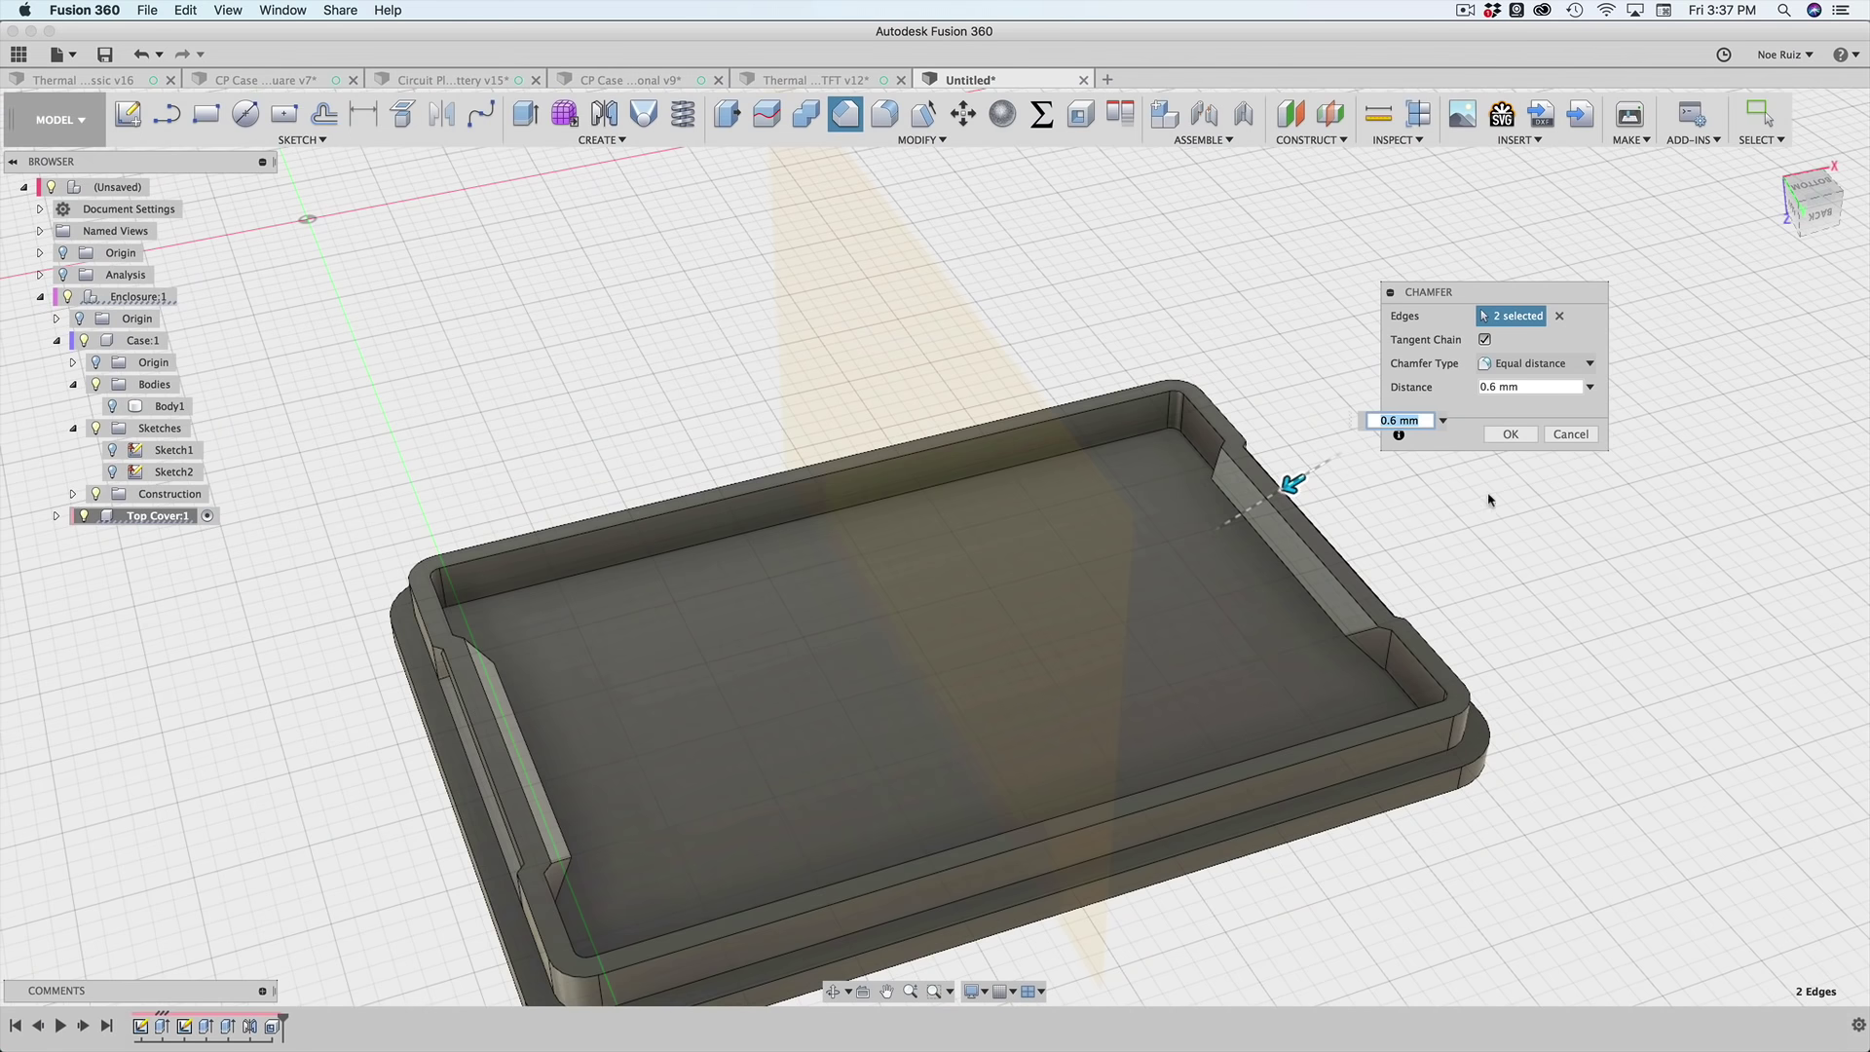
pyautogui.click(1511, 445)
# - Show the Case body, activate the top-level component, and turn on the section analysis to cut through the enclosure
pyautogui.keyDown('shift'); pyautogui.moveTo(1503, 535); pyautogui.dragTo(1402, 507, button='middle'); pyautogui.keyUp('shift')
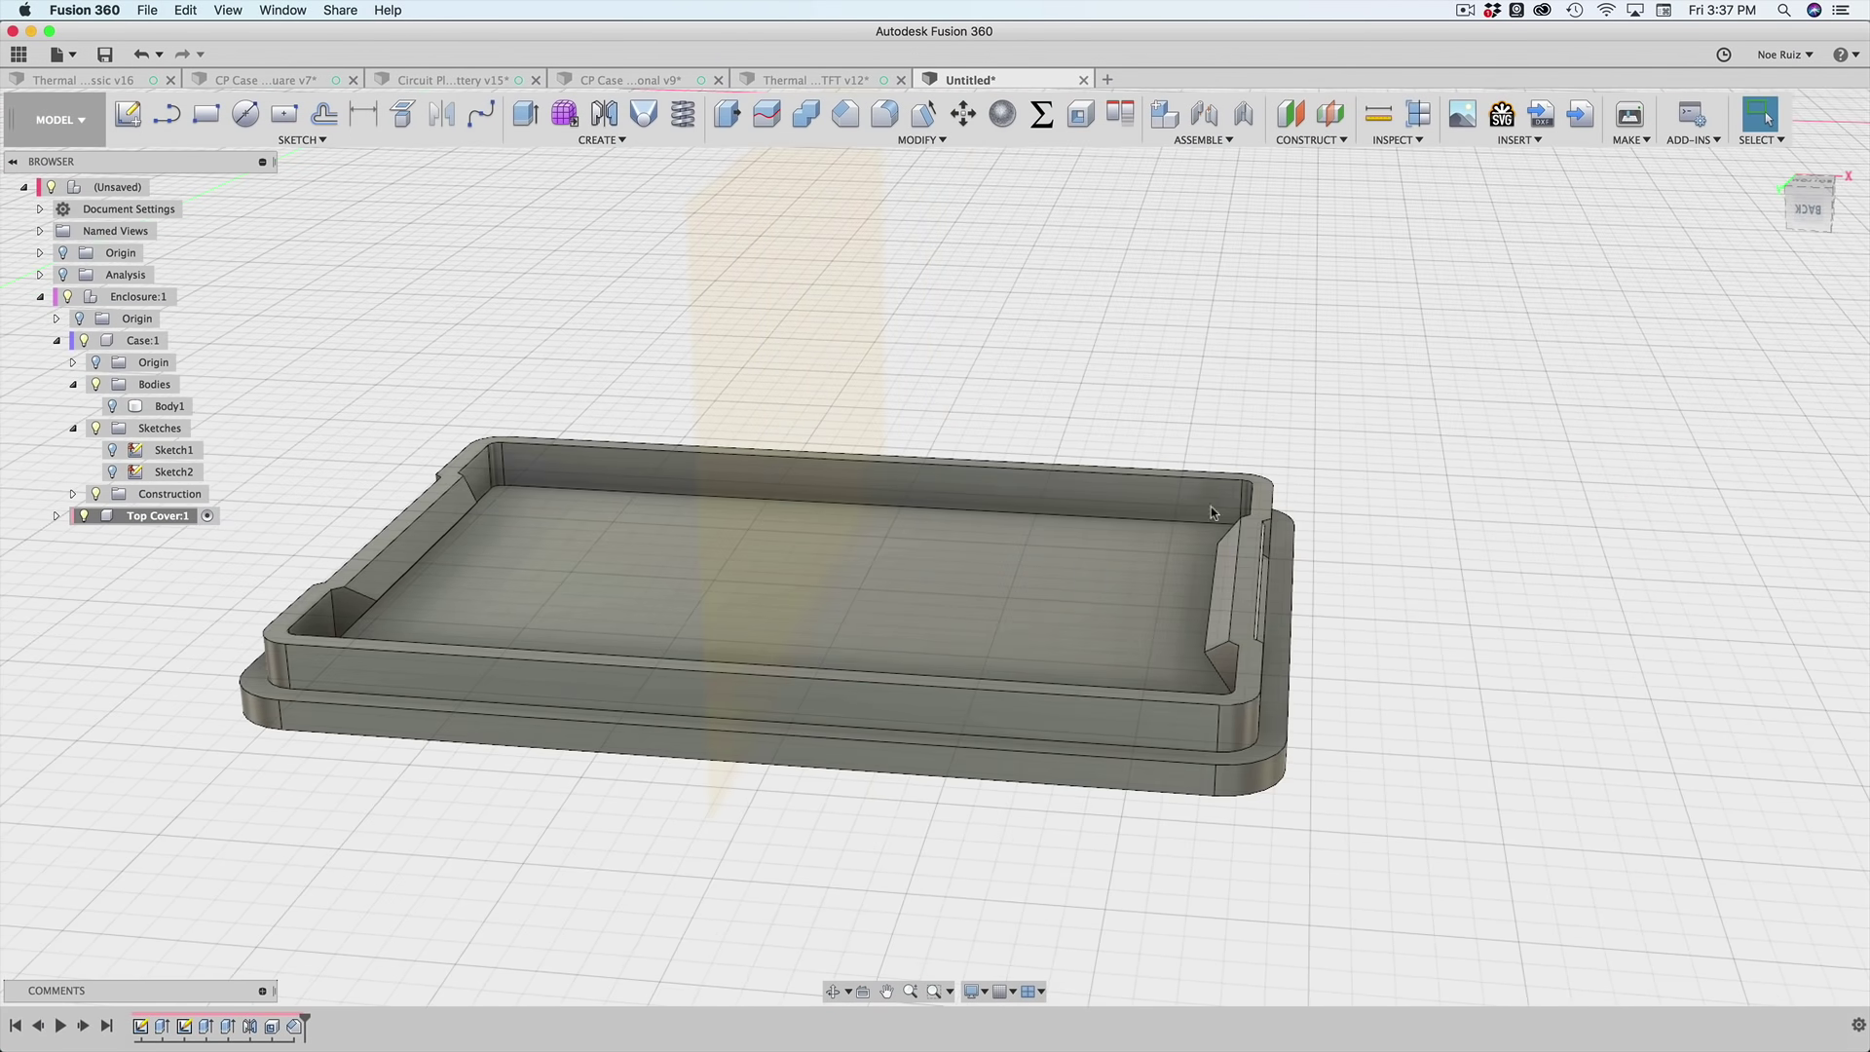
pyautogui.scroll(-3, 278, 381)
pyautogui.click(113, 407)
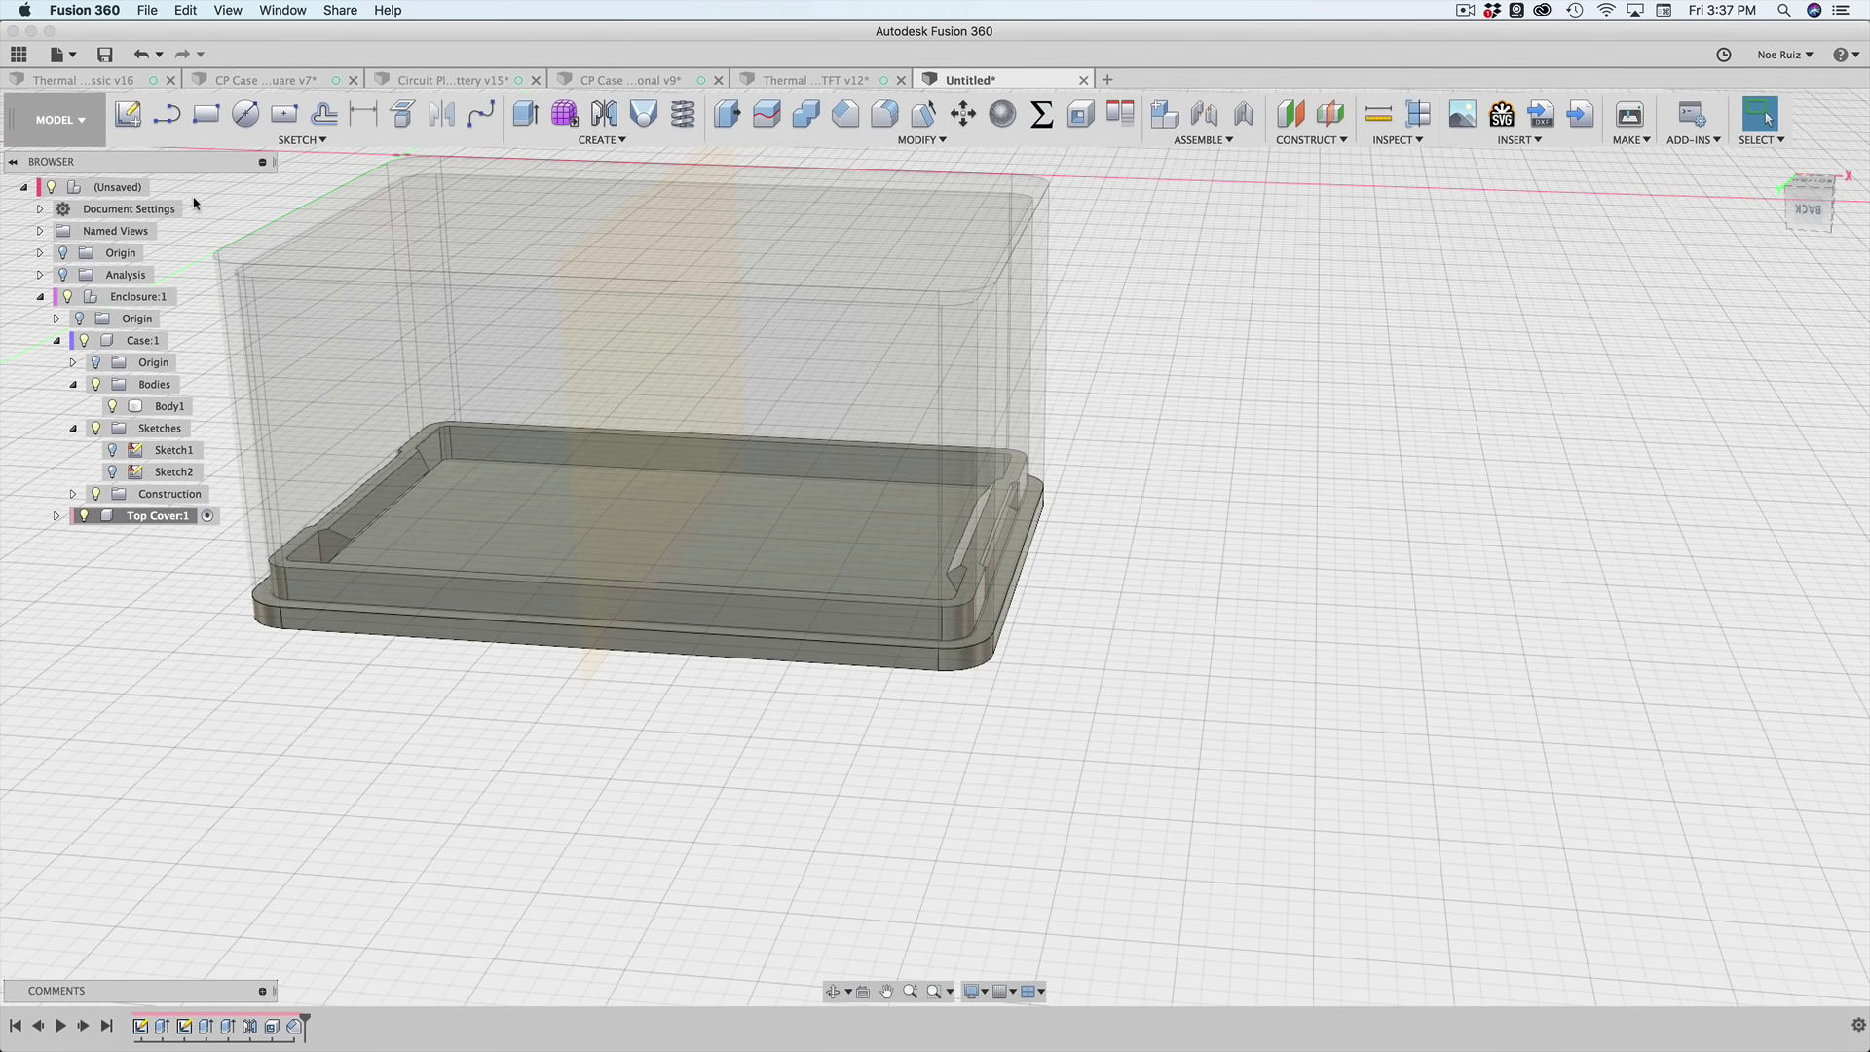
pyautogui.click(162, 187)
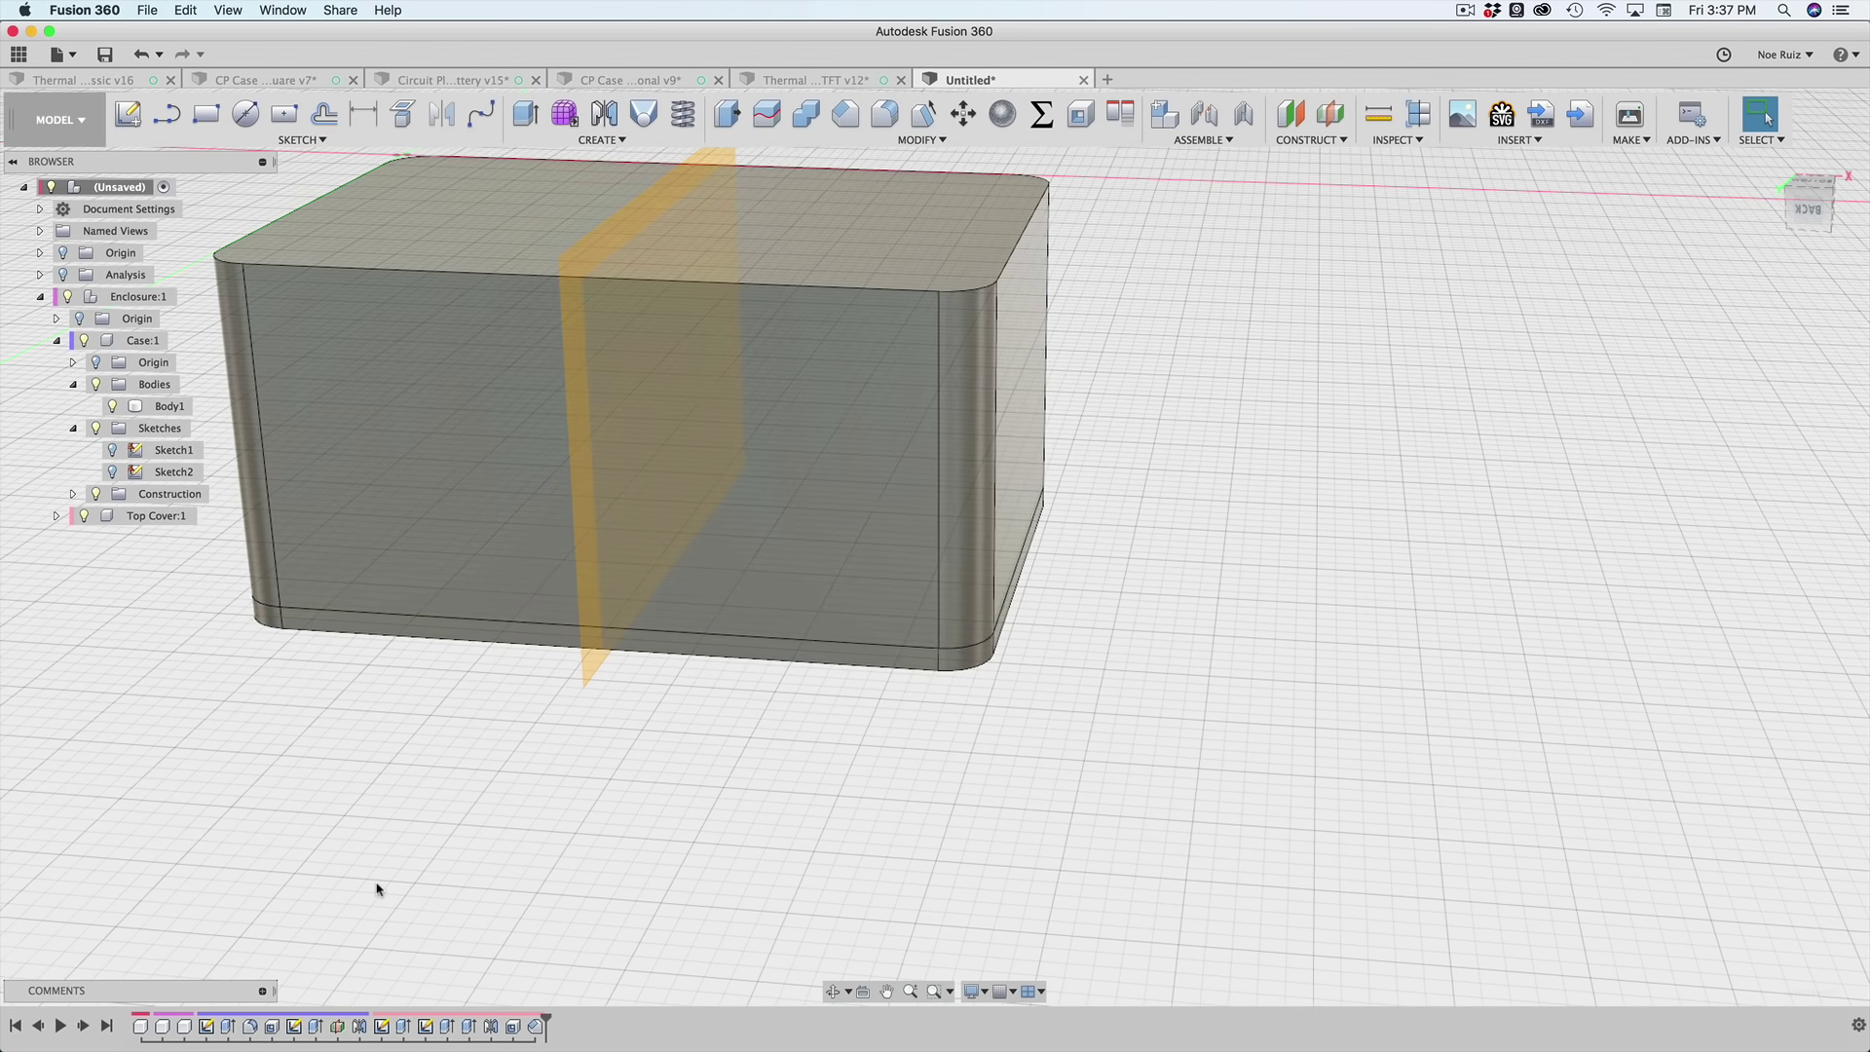
pyautogui.keyDown('shift'); pyautogui.moveTo(379, 885); pyautogui.dragTo(524, 461, button='middle'); pyautogui.keyUp('shift')
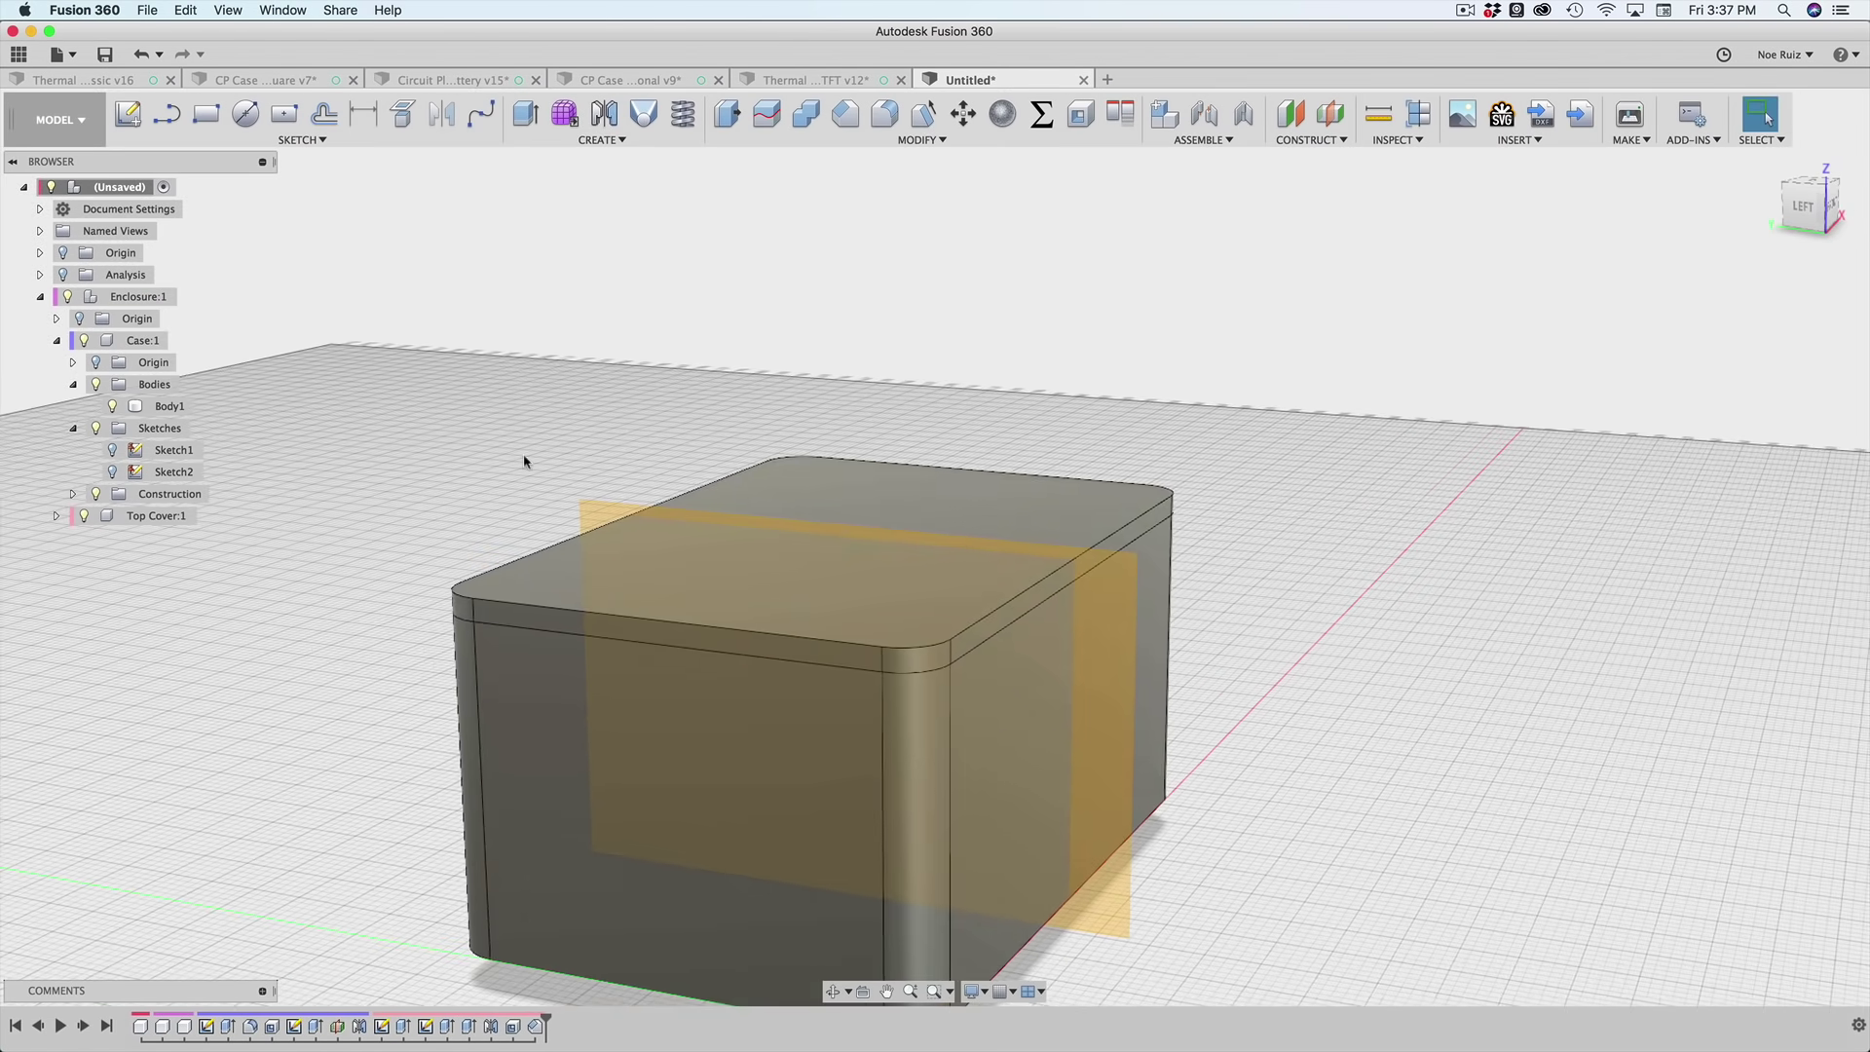
pyautogui.click(63, 275)
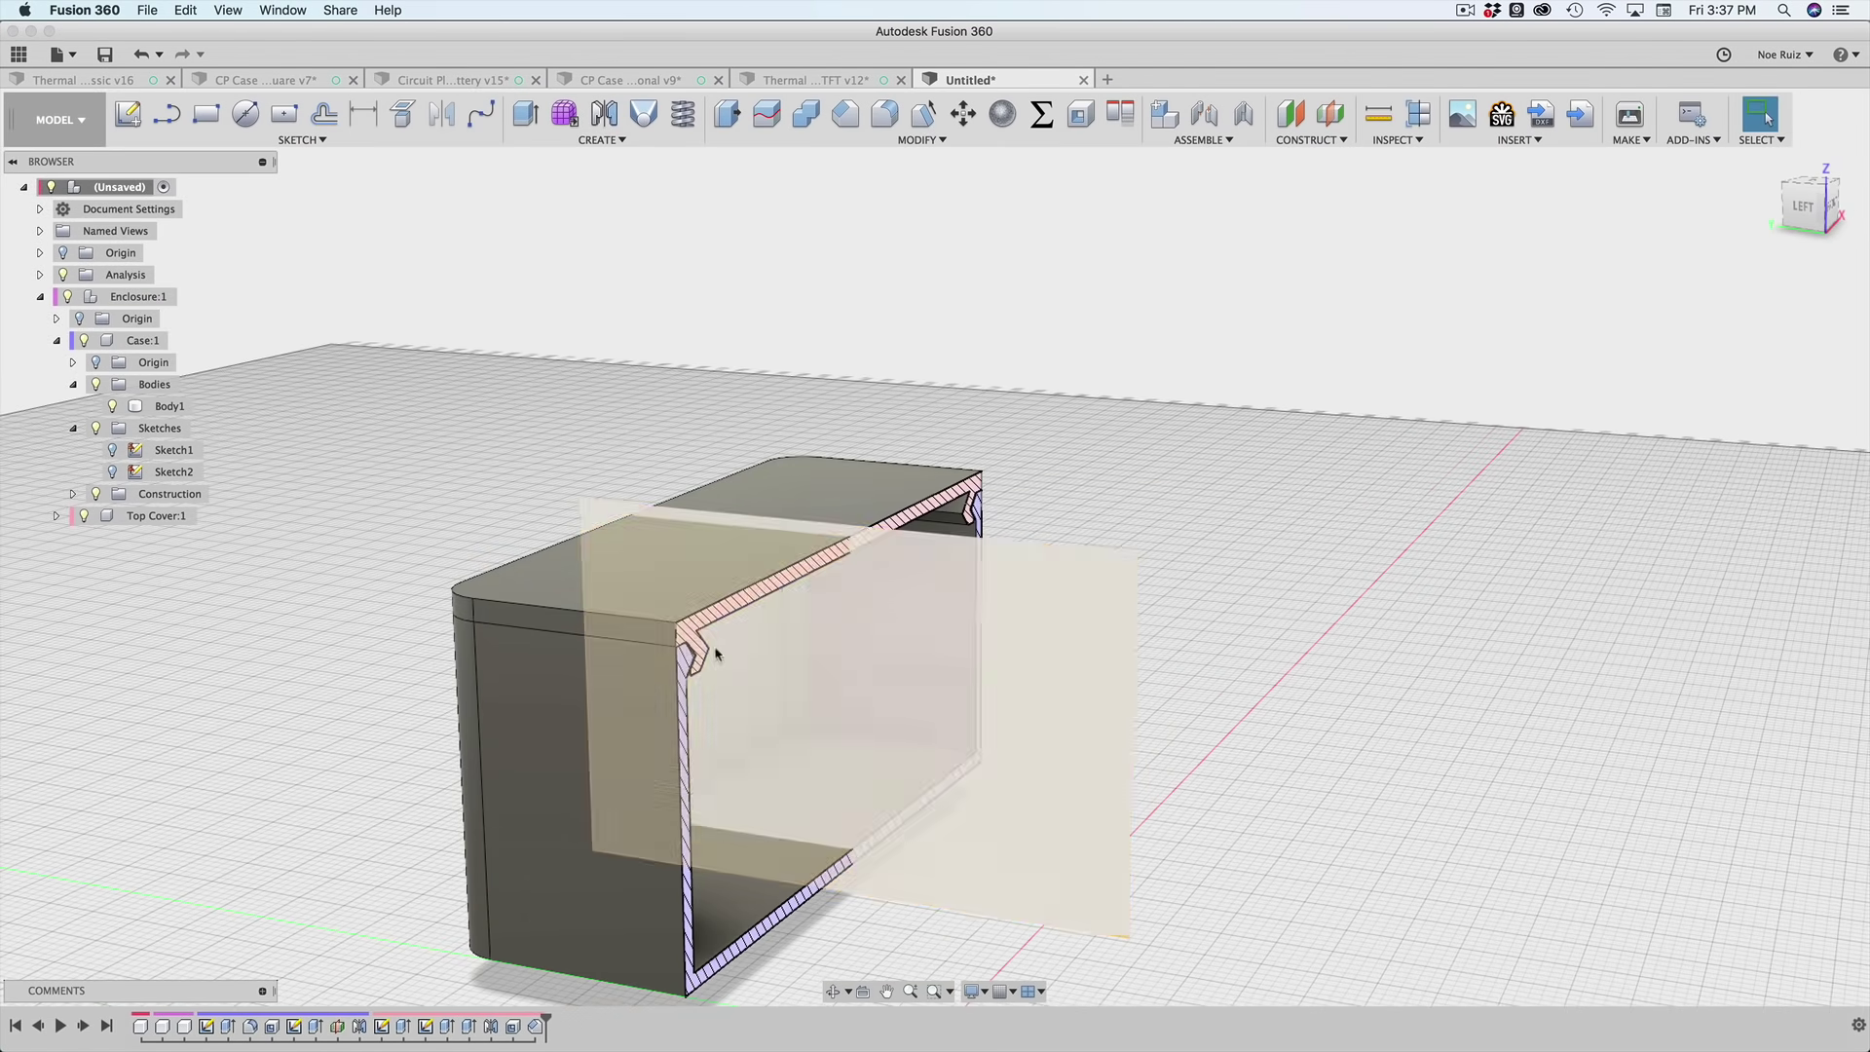
# - Try moving the Top Cover against the sectioned case to test the snap fit, and revert its position
pyautogui.keyDown('shift'); pyautogui.moveTo(565, 427); pyautogui.dragTo(475, 430, button='middle'); pyautogui.keyUp('shift')
pyautogui.scroll(4, 378, 560)
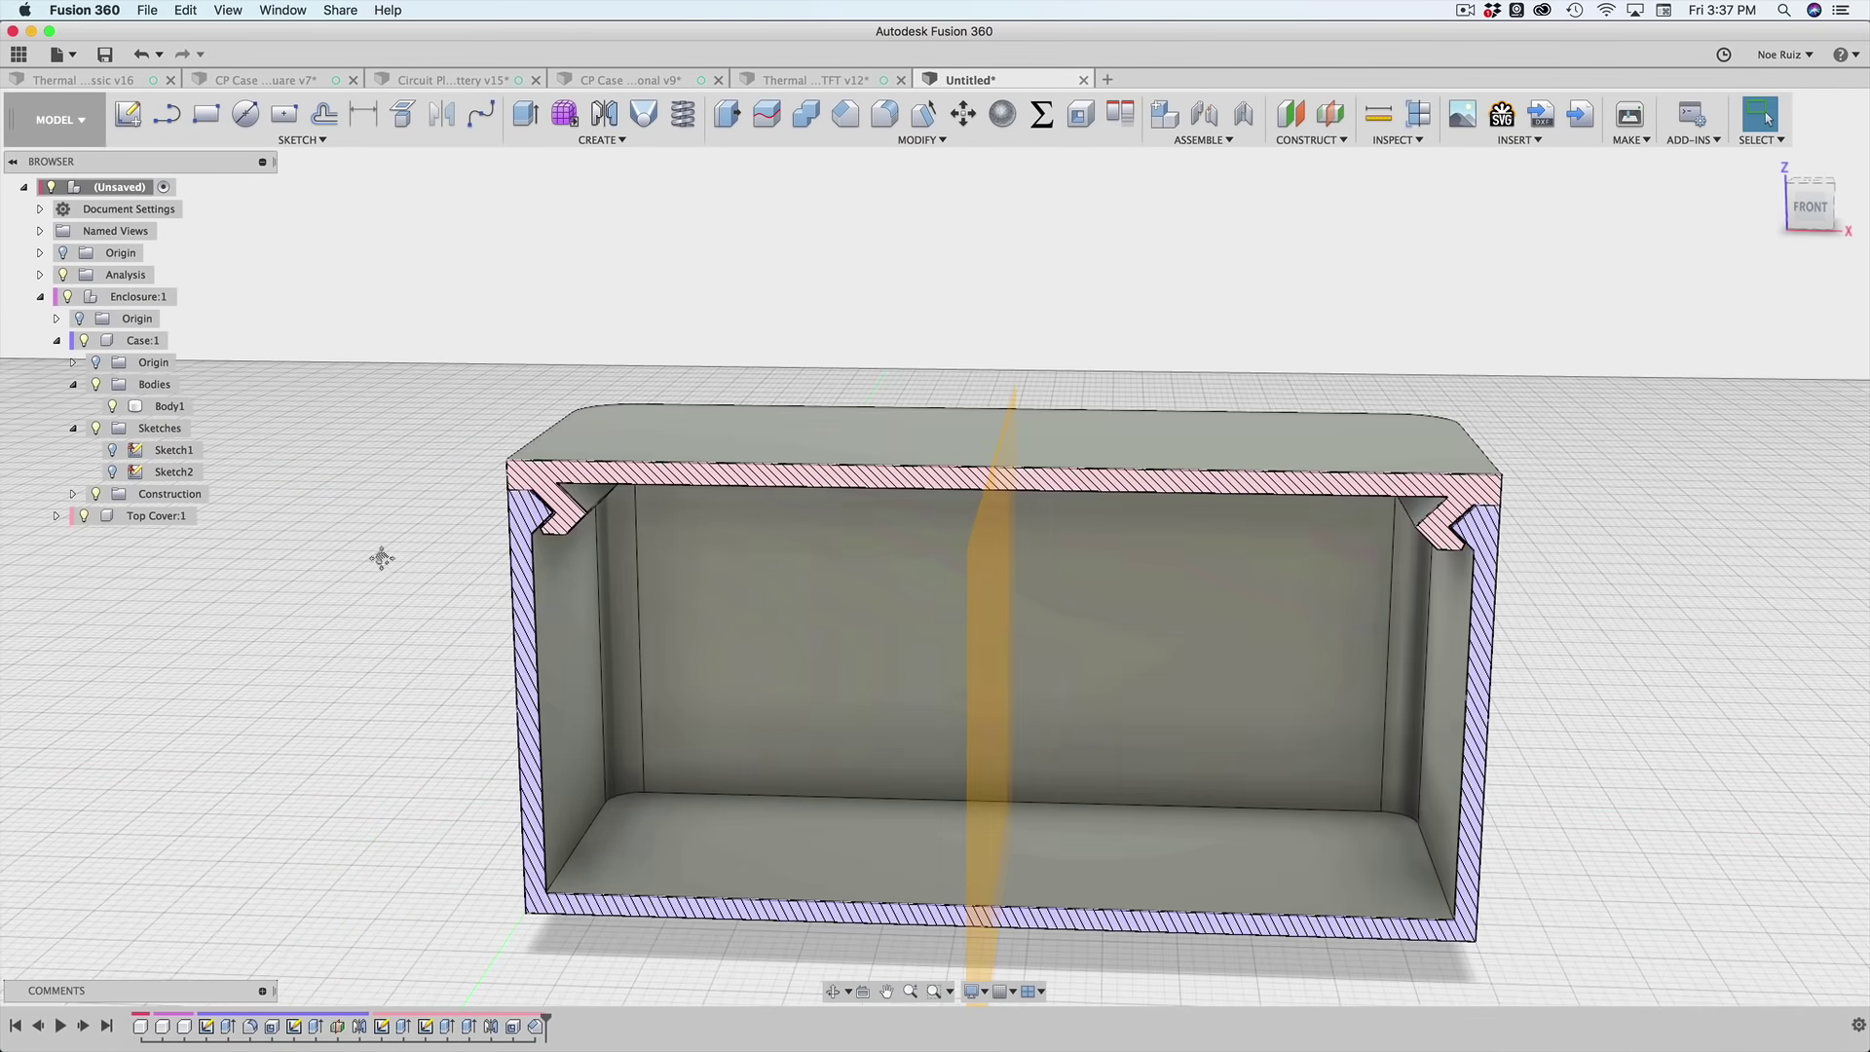
pyautogui.keyDown('shift'); pyautogui.moveTo(381, 559); pyautogui.dragTo(534, 498, button='middle'); pyautogui.keyUp('shift')
pyautogui.moveTo(576, 474)
pyautogui.mouseDown()
pyautogui.moveTo(580, 425)
pyautogui.moveTo(577, 475)
pyautogui.moveTo(572, 433)
pyautogui.moveTo(576, 473)
pyautogui.moveTo(581, 458)
pyautogui.mouseUp()
pyautogui.keyDown('shift'); pyautogui.moveTo(592, 434); pyautogui.dragTo(577, 390, button='middle'); pyautogui.keyUp('shift')
pyautogui.moveTo(652, 454)
pyautogui.keyDown('shift'); pyautogui.mouseDown(button='middle')
pyautogui.moveTo(638, 429)
pyautogui.moveTo(633, 485)
pyautogui.mouseUp(button='middle'); pyautogui.keyUp('shift')
pyautogui.moveTo(633, 485)
pyautogui.mouseDown()
pyautogui.moveTo(610, 434)
pyautogui.moveTo(606, 481)
pyautogui.mouseUp()
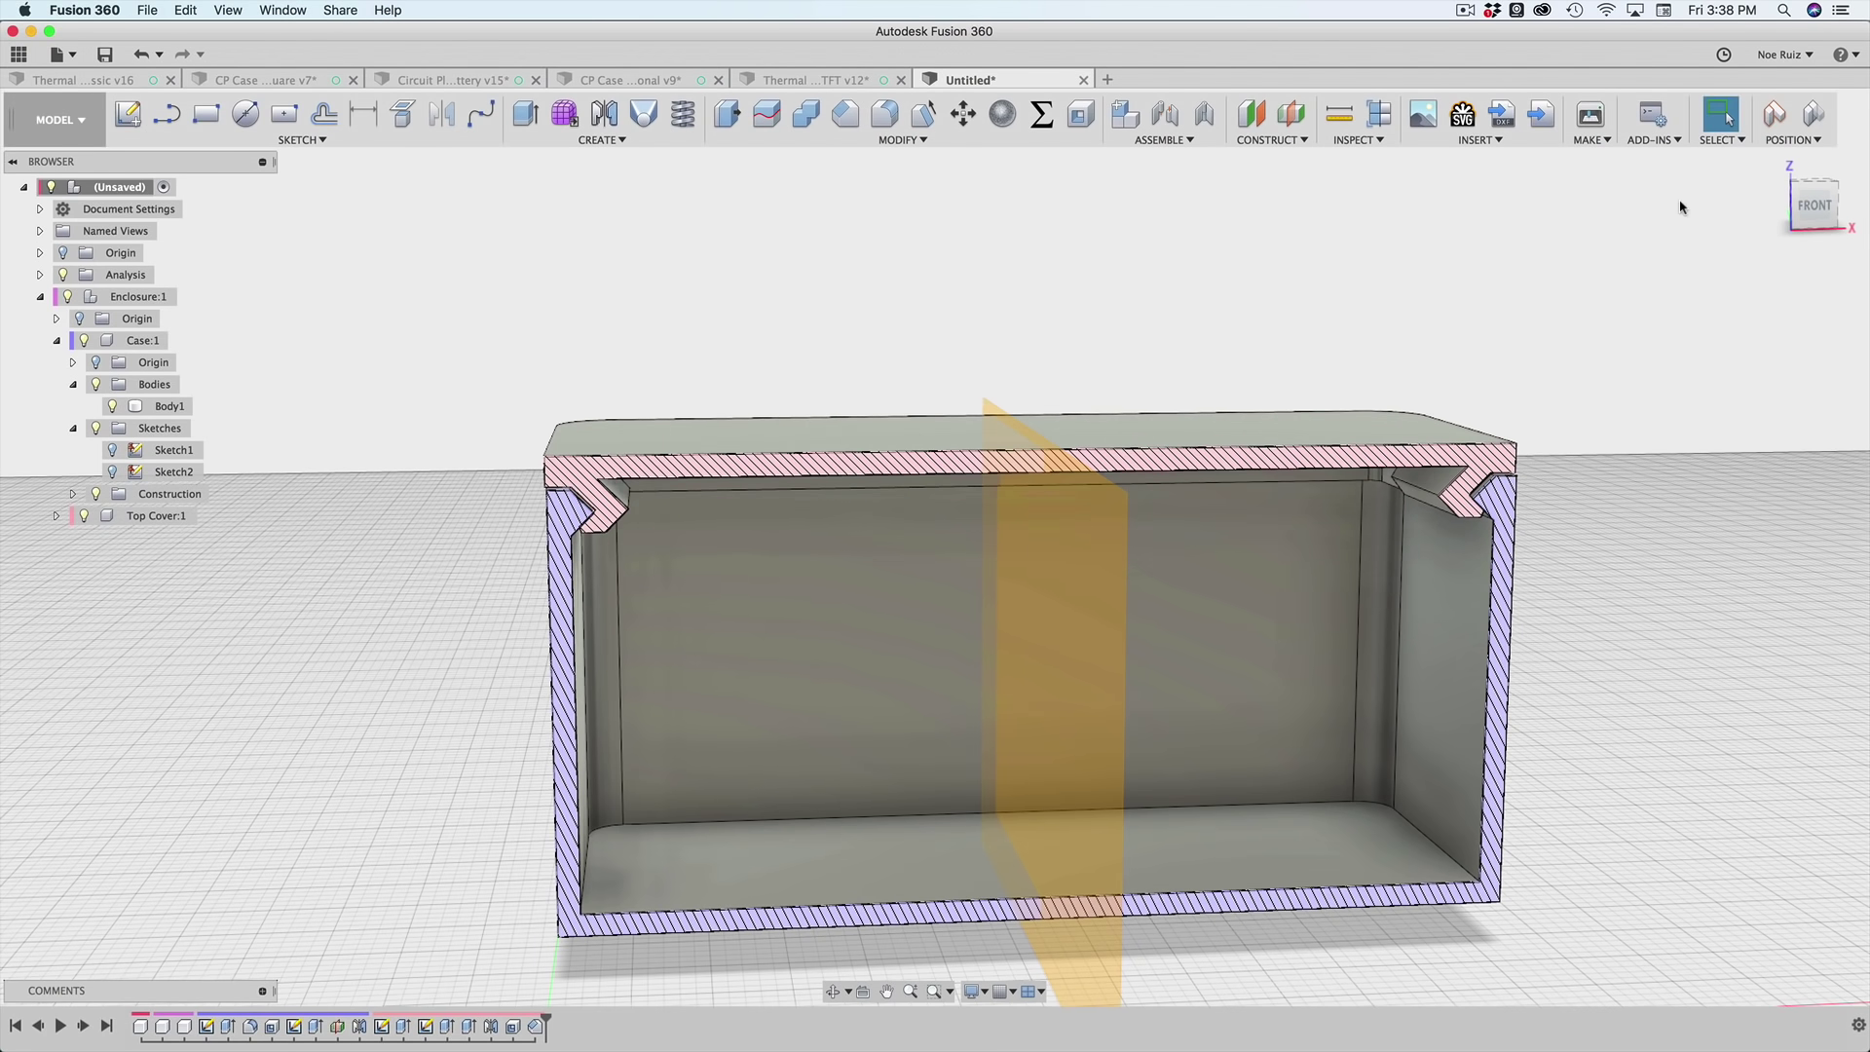
pyautogui.click(1814, 119)
# - Examine the sectioned snap-fit joint up close, including the sloped inner faces of the Top Cover's notch
pyautogui.keyDown('shift'); pyautogui.moveTo(1578, 397); pyautogui.dragTo(1384, 365, button='middle'); pyautogui.keyUp('shift')
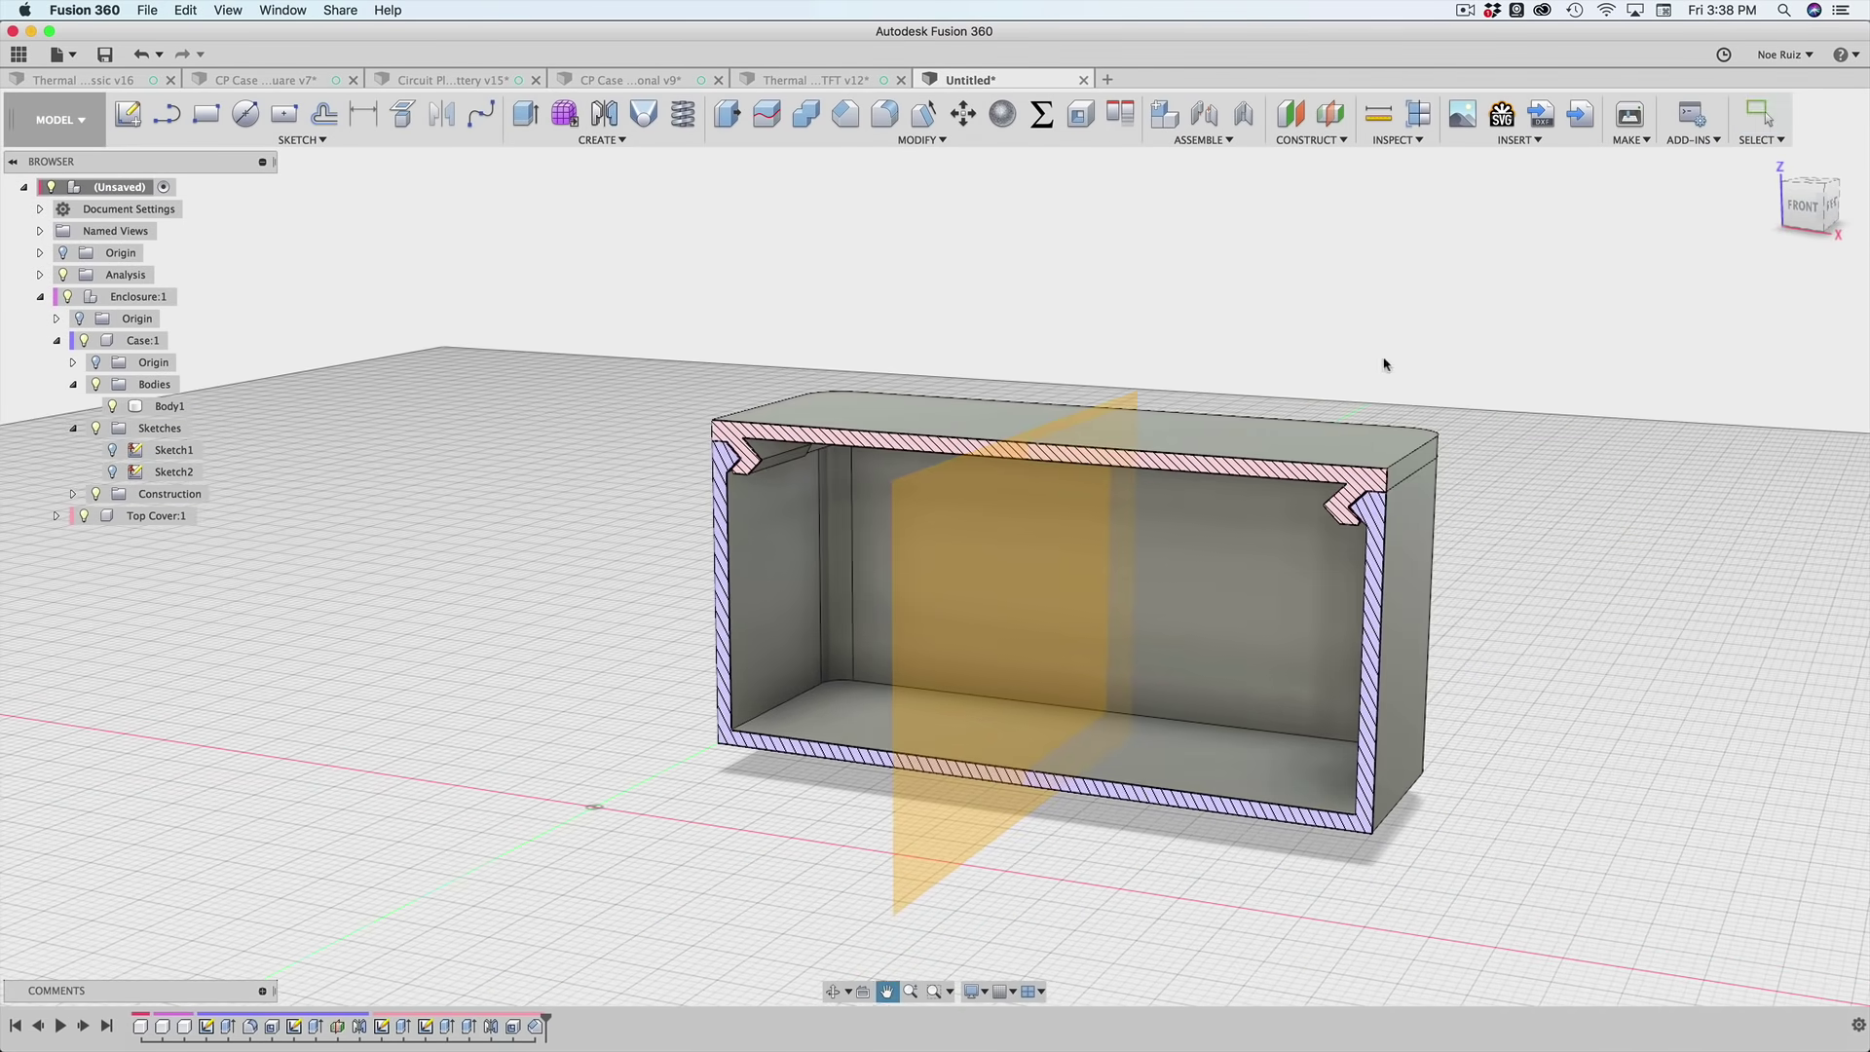
pyautogui.keyDown('shift'); pyautogui.moveTo(1079, 348); pyautogui.dragTo(1147, 387, button='middle'); pyautogui.keyUp('shift')
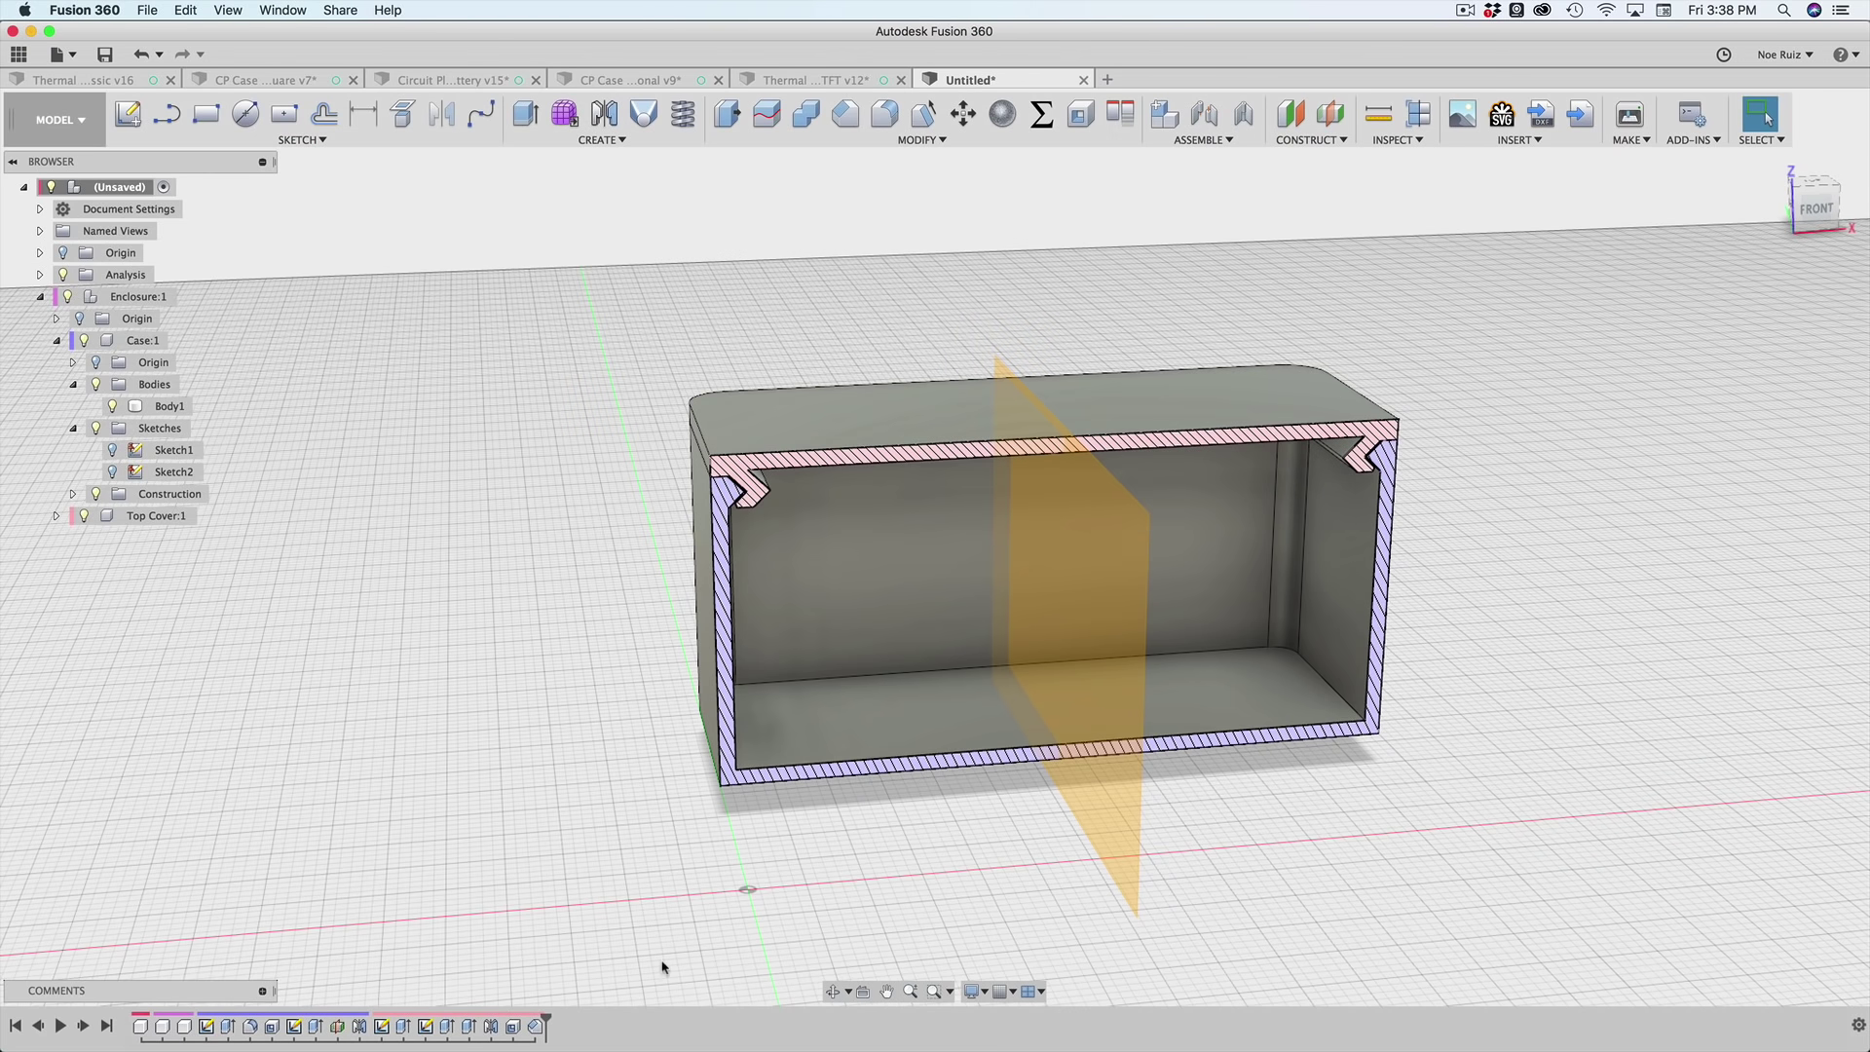
pyautogui.keyDown('shift'); pyautogui.moveTo(652, 583); pyautogui.dragTo(594, 516, button='middle'); pyautogui.keyUp('shift')
pyautogui.scroll(10, 805, 403)
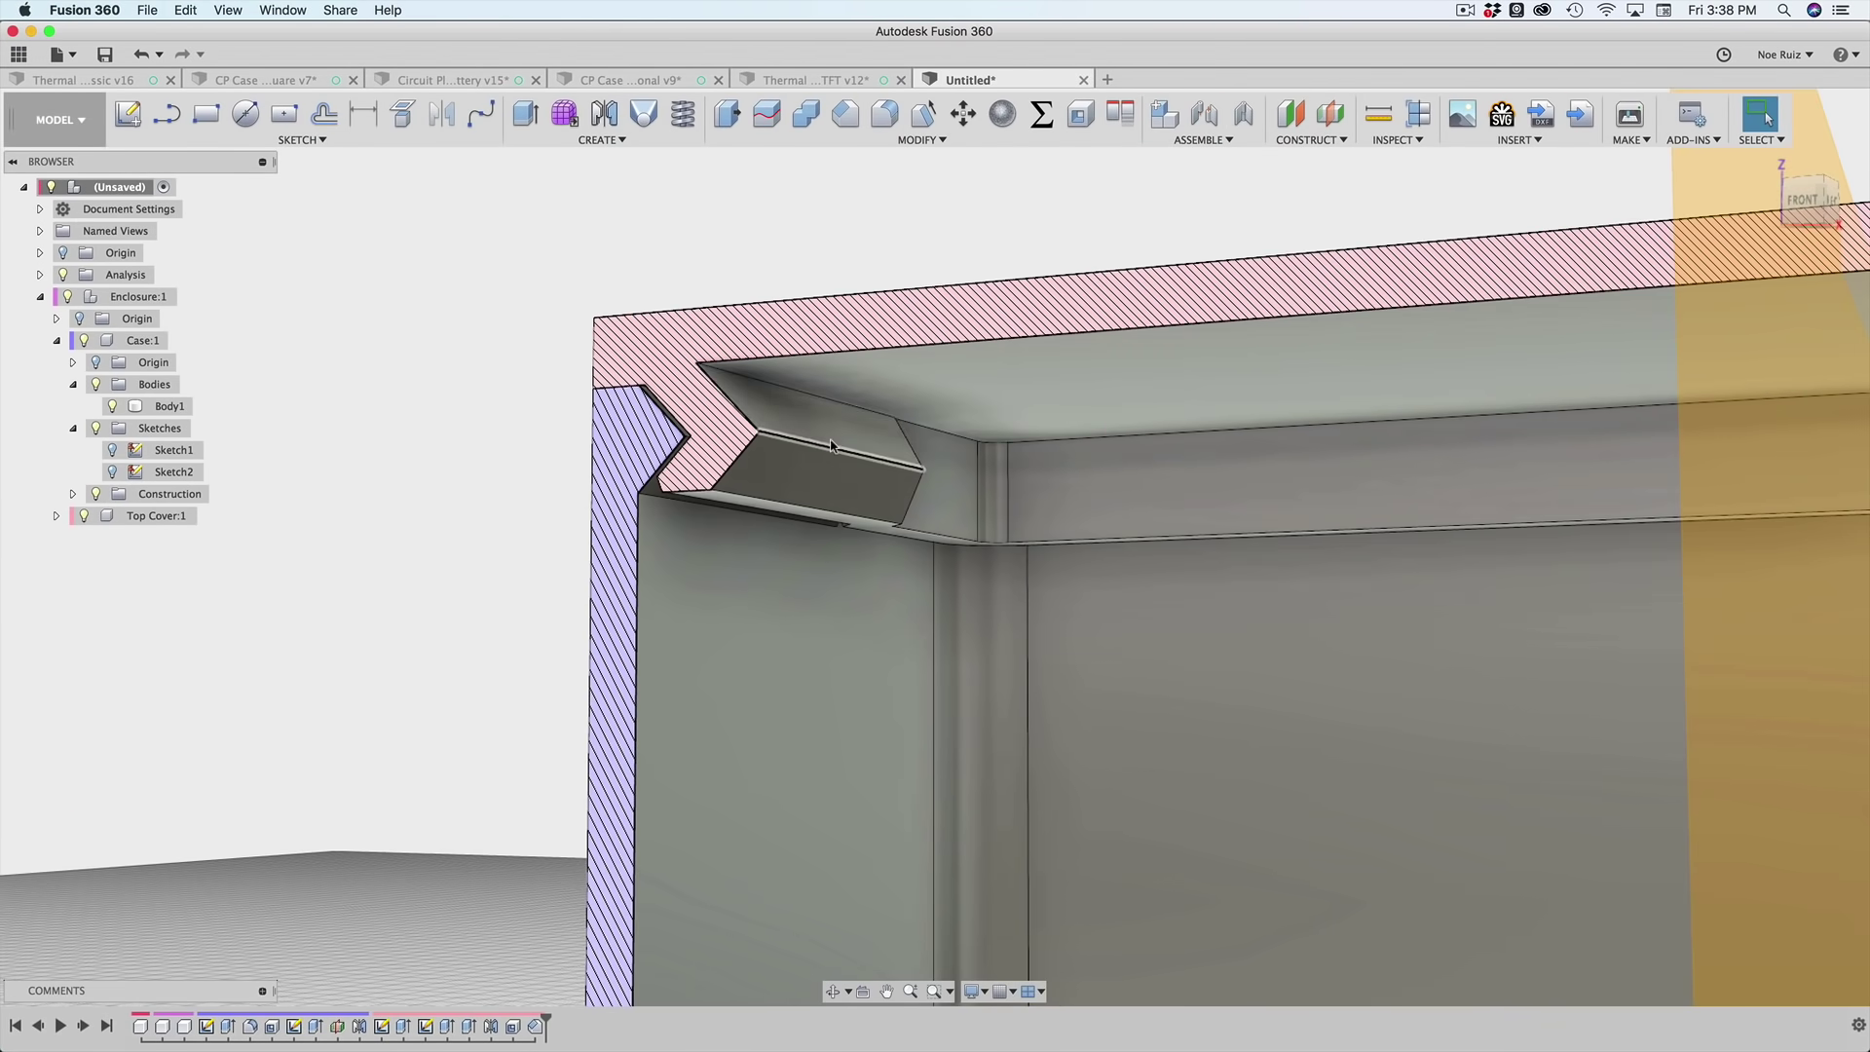
pyautogui.keyDown('shift'); pyautogui.moveTo(836, 475); pyautogui.dragTo(845, 427, button='middle'); pyautogui.keyUp('shift')
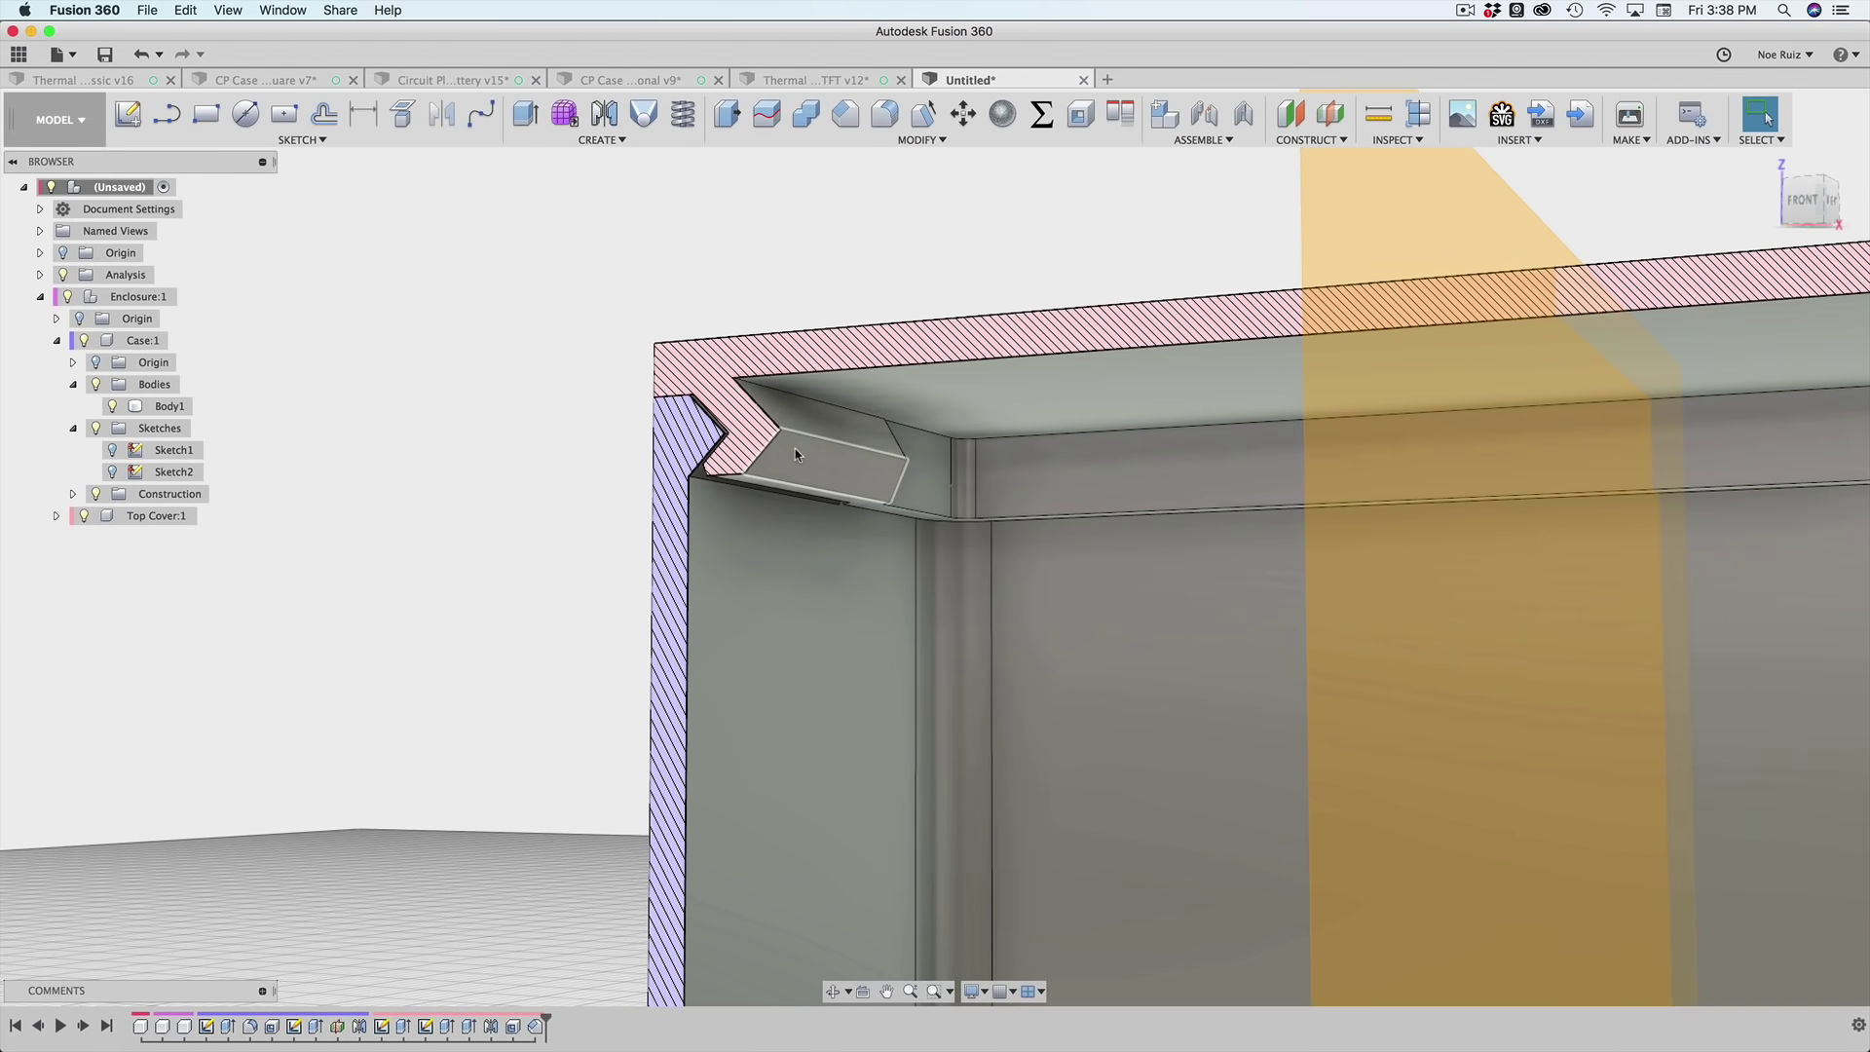
pyautogui.click(804, 433)
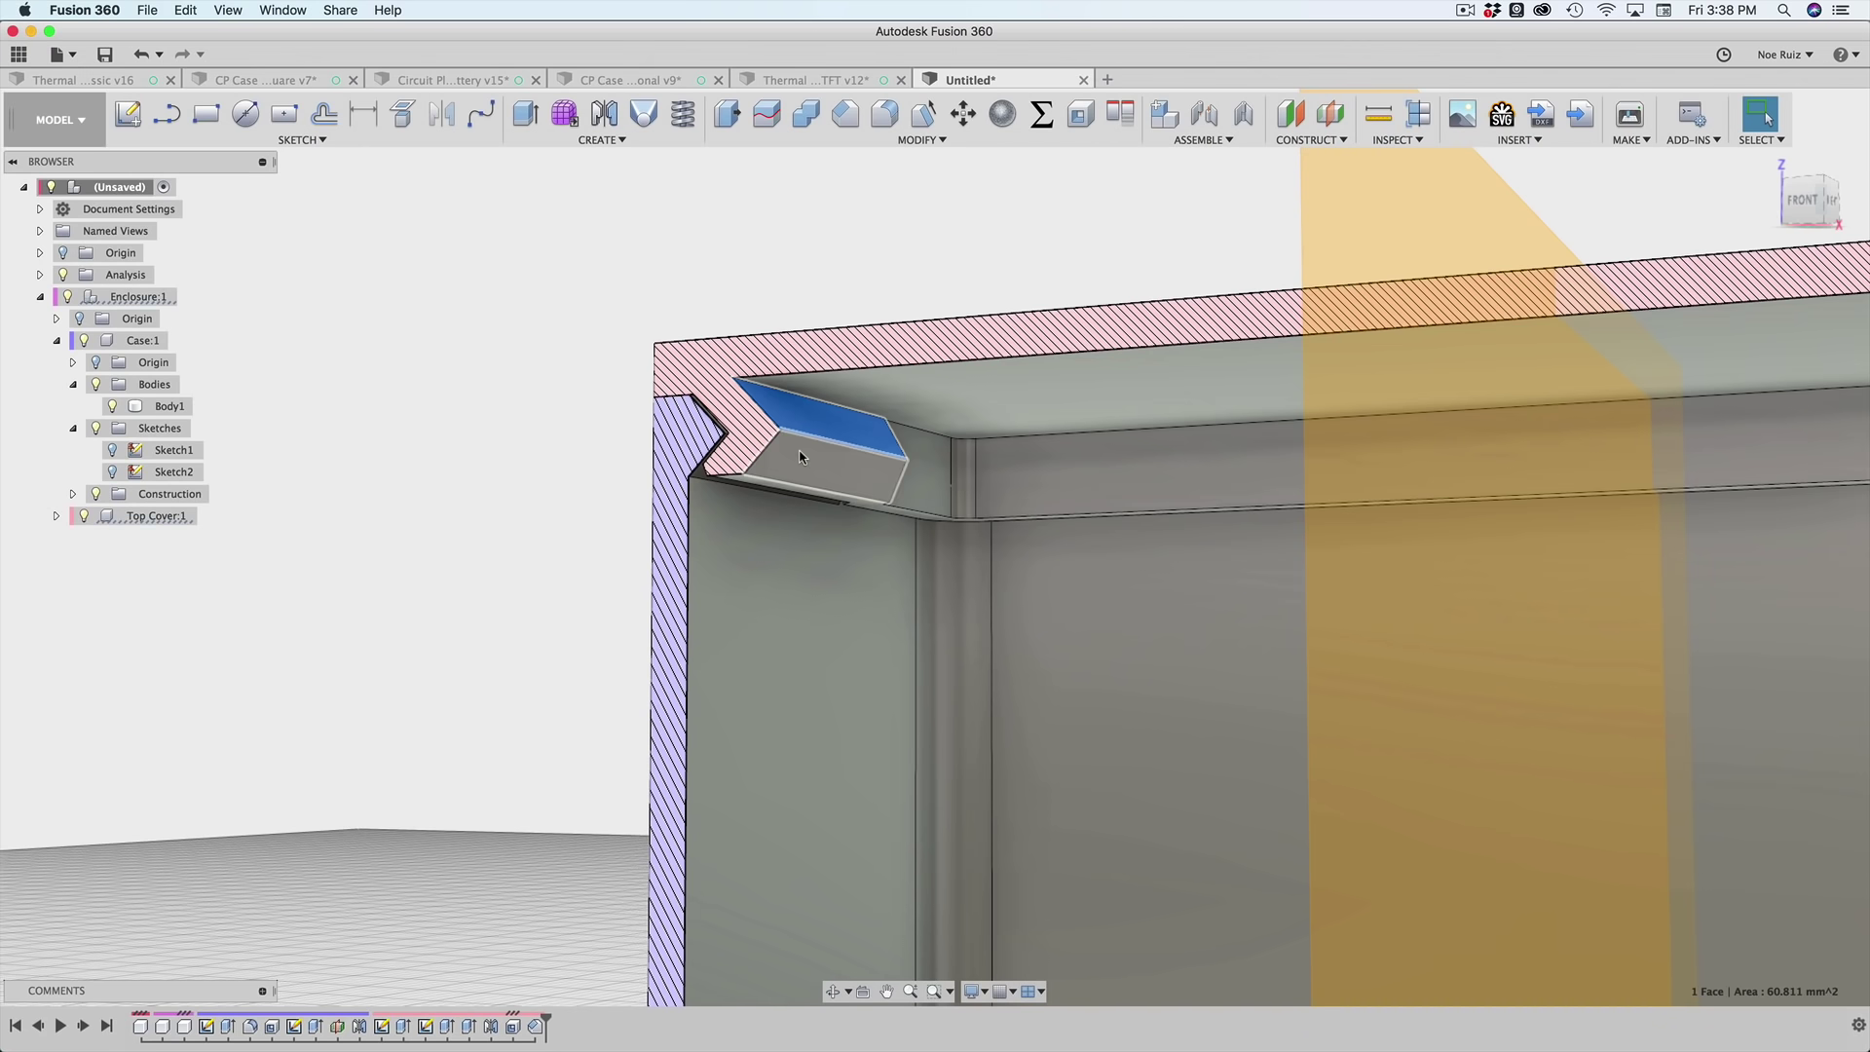
pyautogui.click(800, 457)
pyautogui.click(586, 508)
pyautogui.scroll(-5, 588, 508)
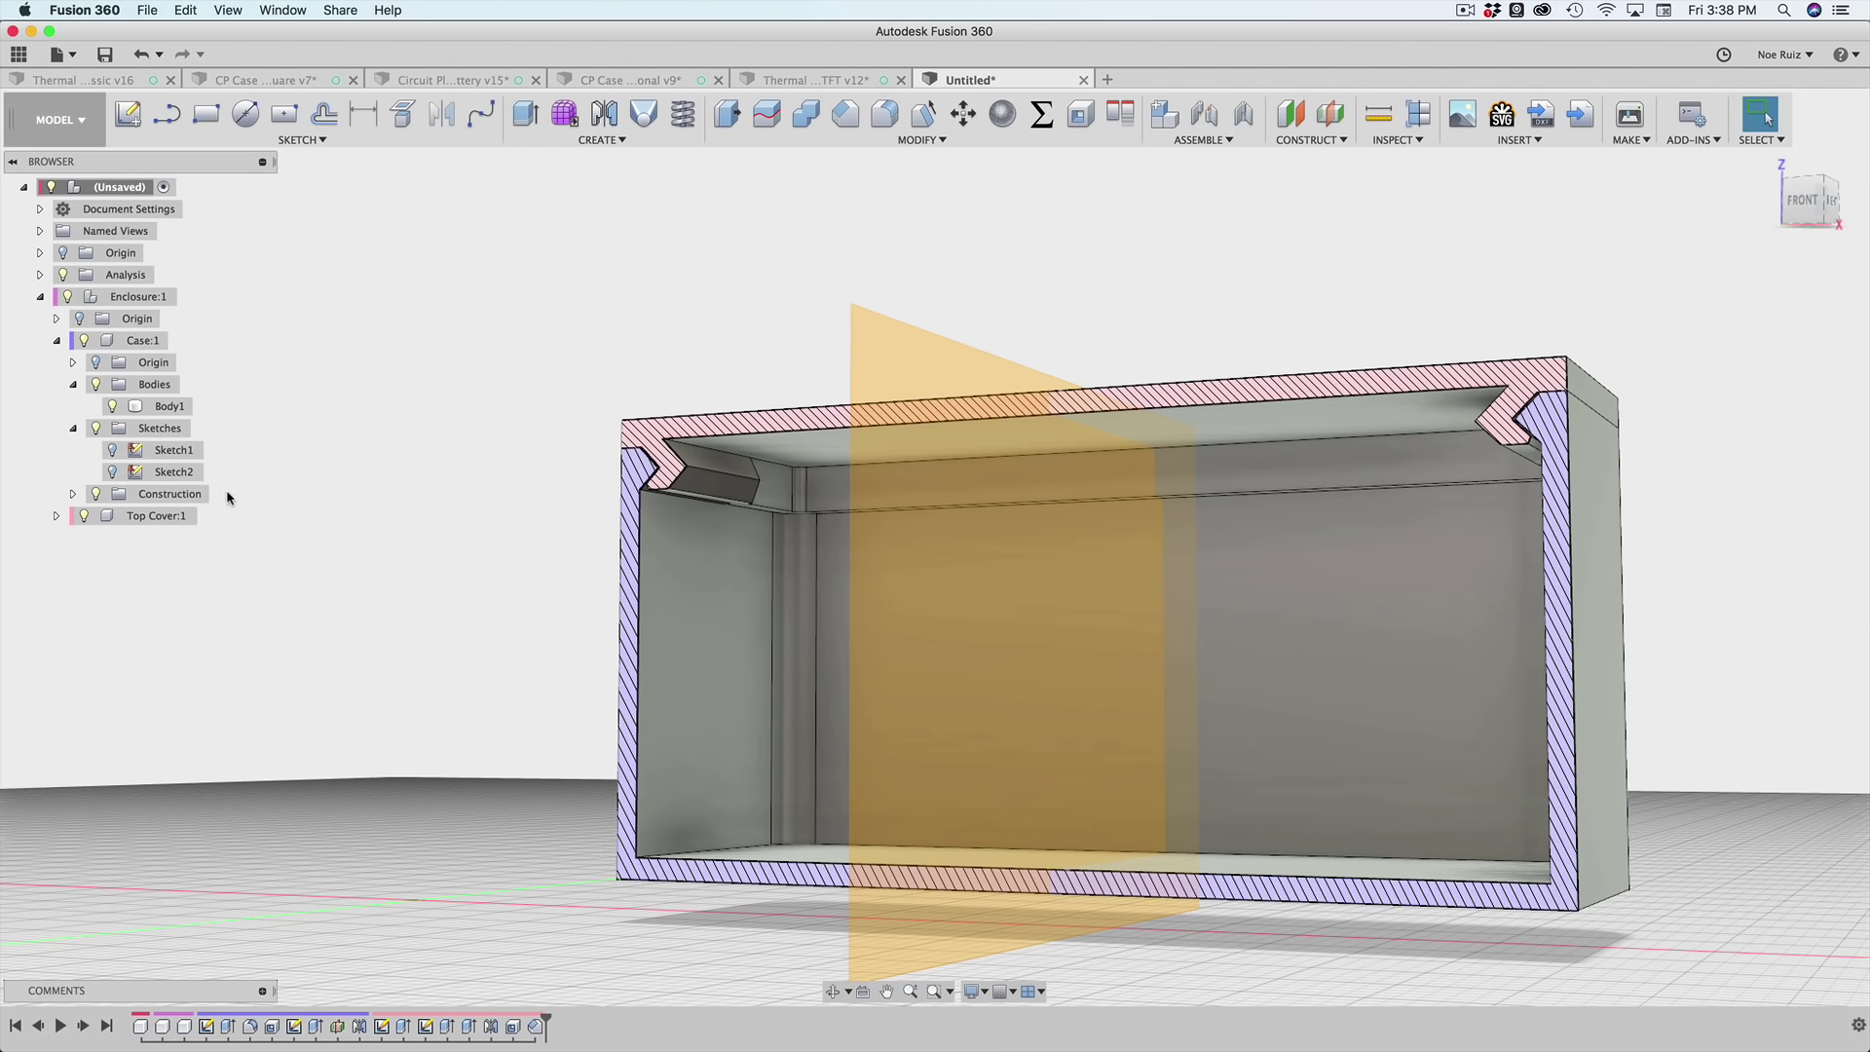
# - Look over the whole sectioned enclosure and switch to the open Thermal Camera TFT v12 design for comparison
pyautogui.keyDown('shift'); pyautogui.moveTo(364, 517); pyautogui.dragTo(435, 533, button='middle'); pyautogui.keyUp('shift')
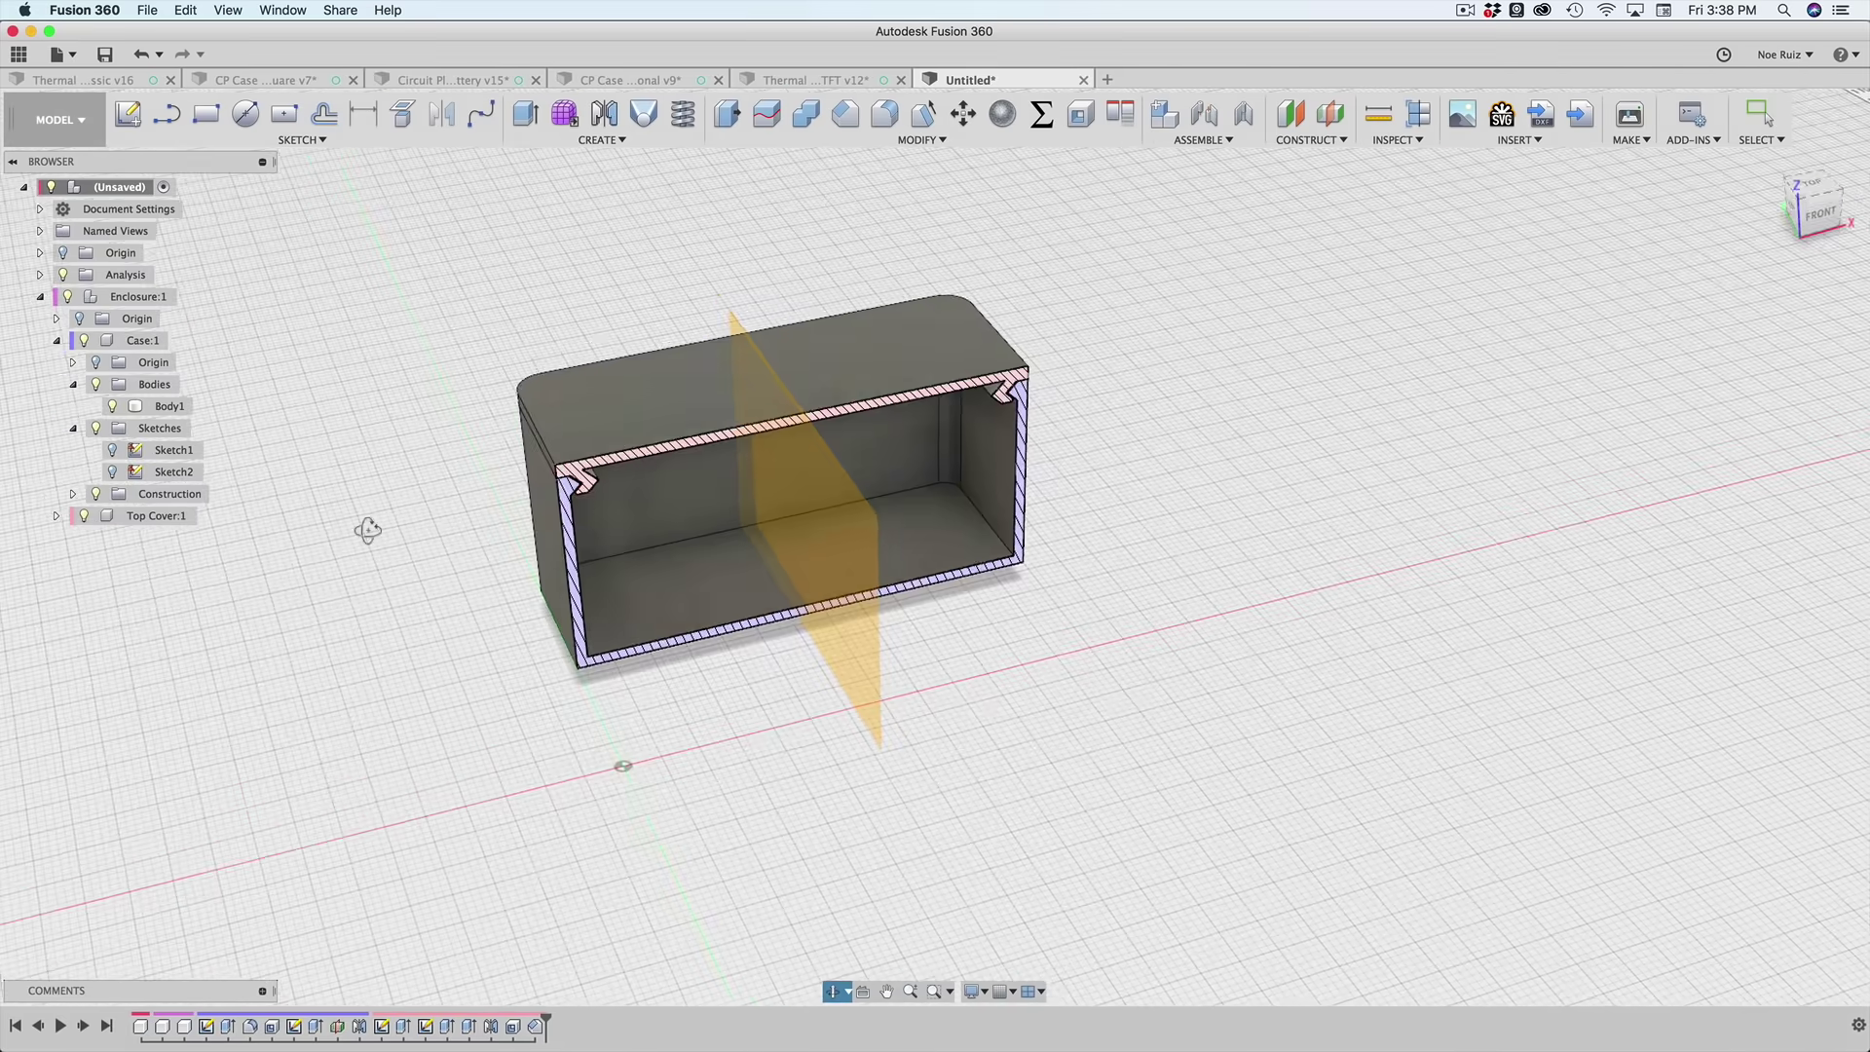
pyautogui.moveTo(367, 530); pyautogui.dragTo(489, 642)
pyautogui.press('Escape')
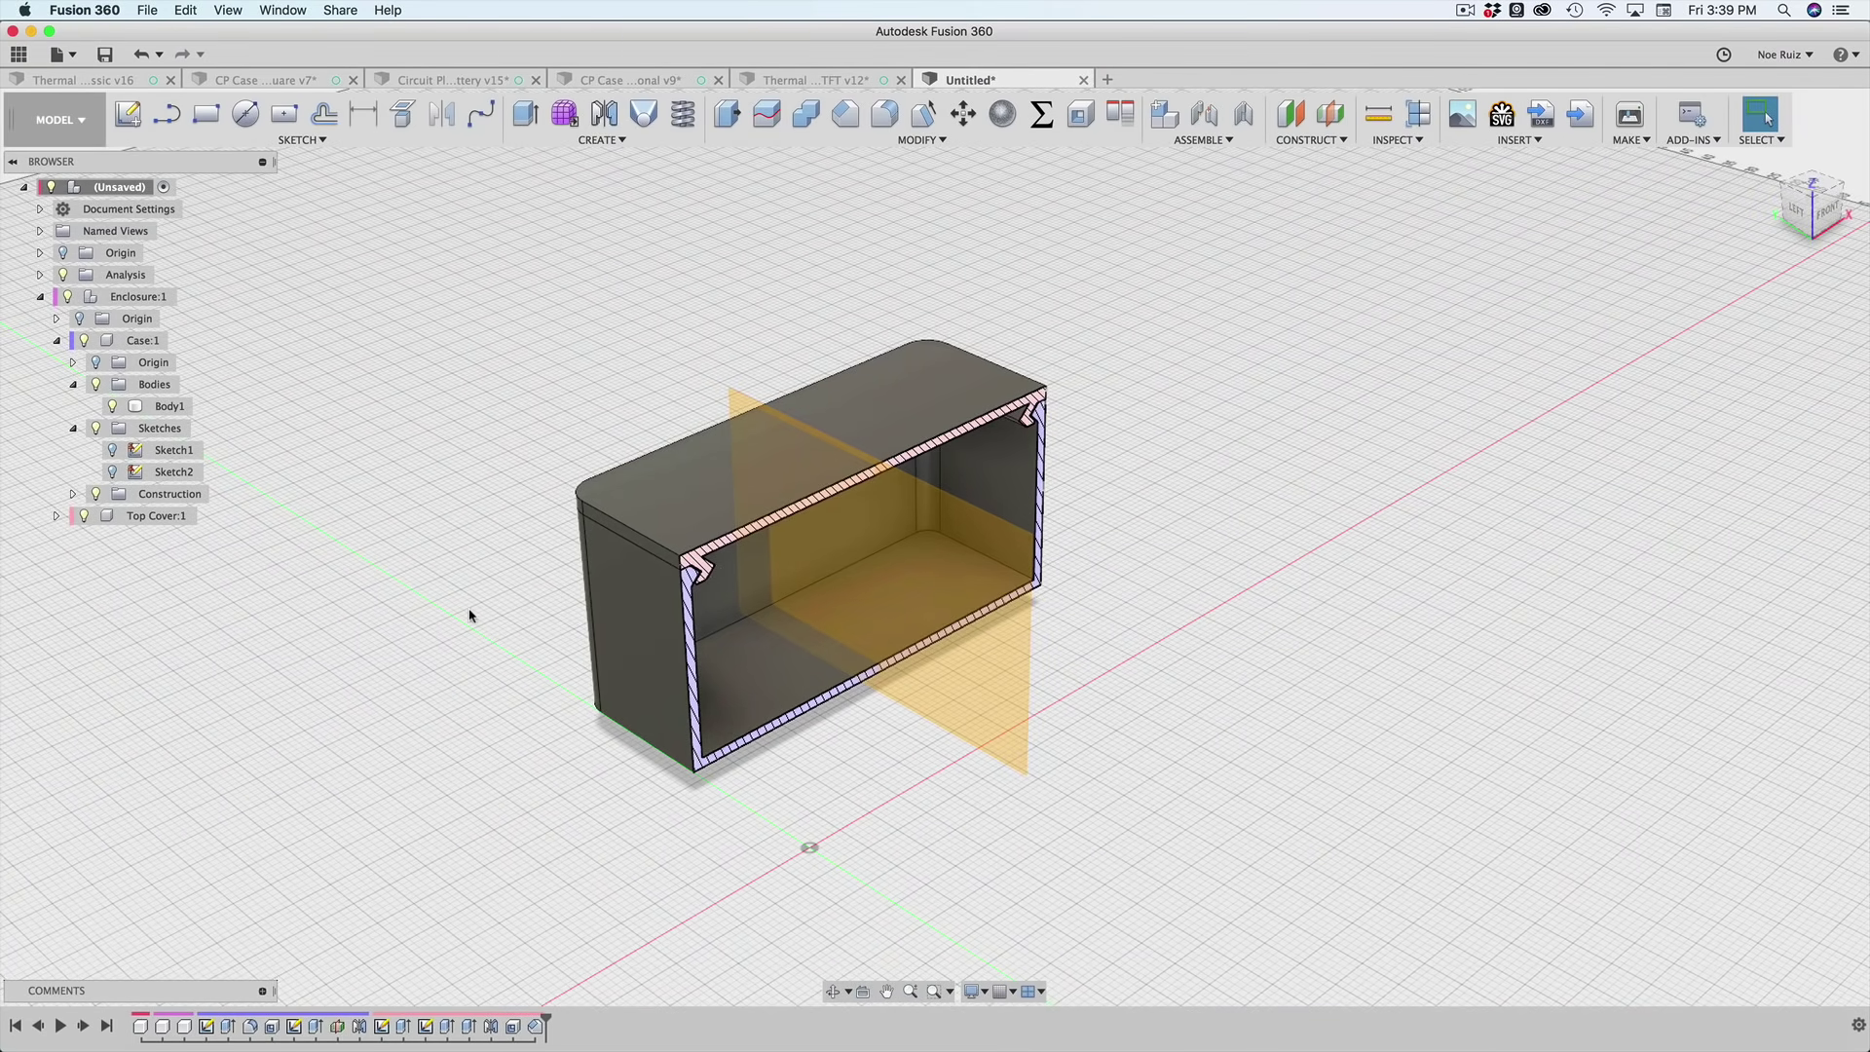
pyautogui.click(674, 584)
pyautogui.scroll(5, 640, 555)
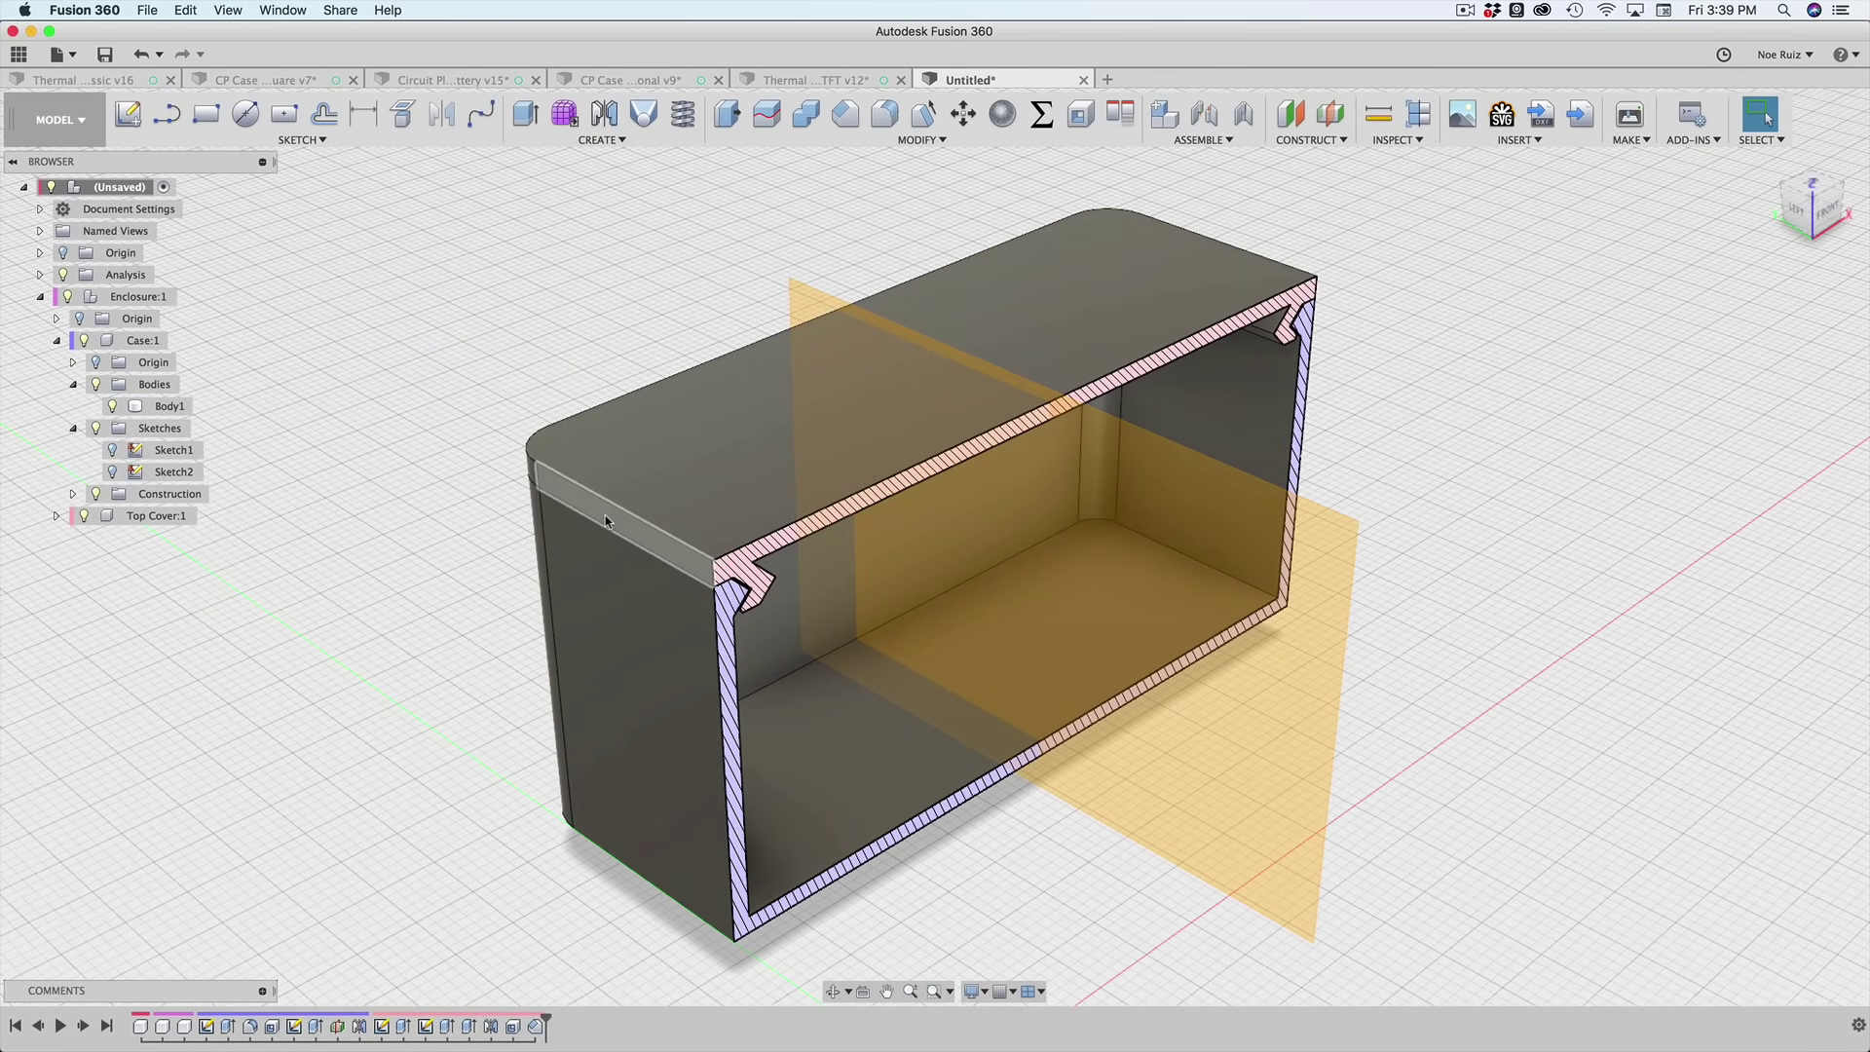
pyautogui.click(787, 78)
pyautogui.keyDown('shift'); pyautogui.moveTo(553, 605); pyautogui.dragTo(627, 487, button='middle'); pyautogui.keyUp('shift')
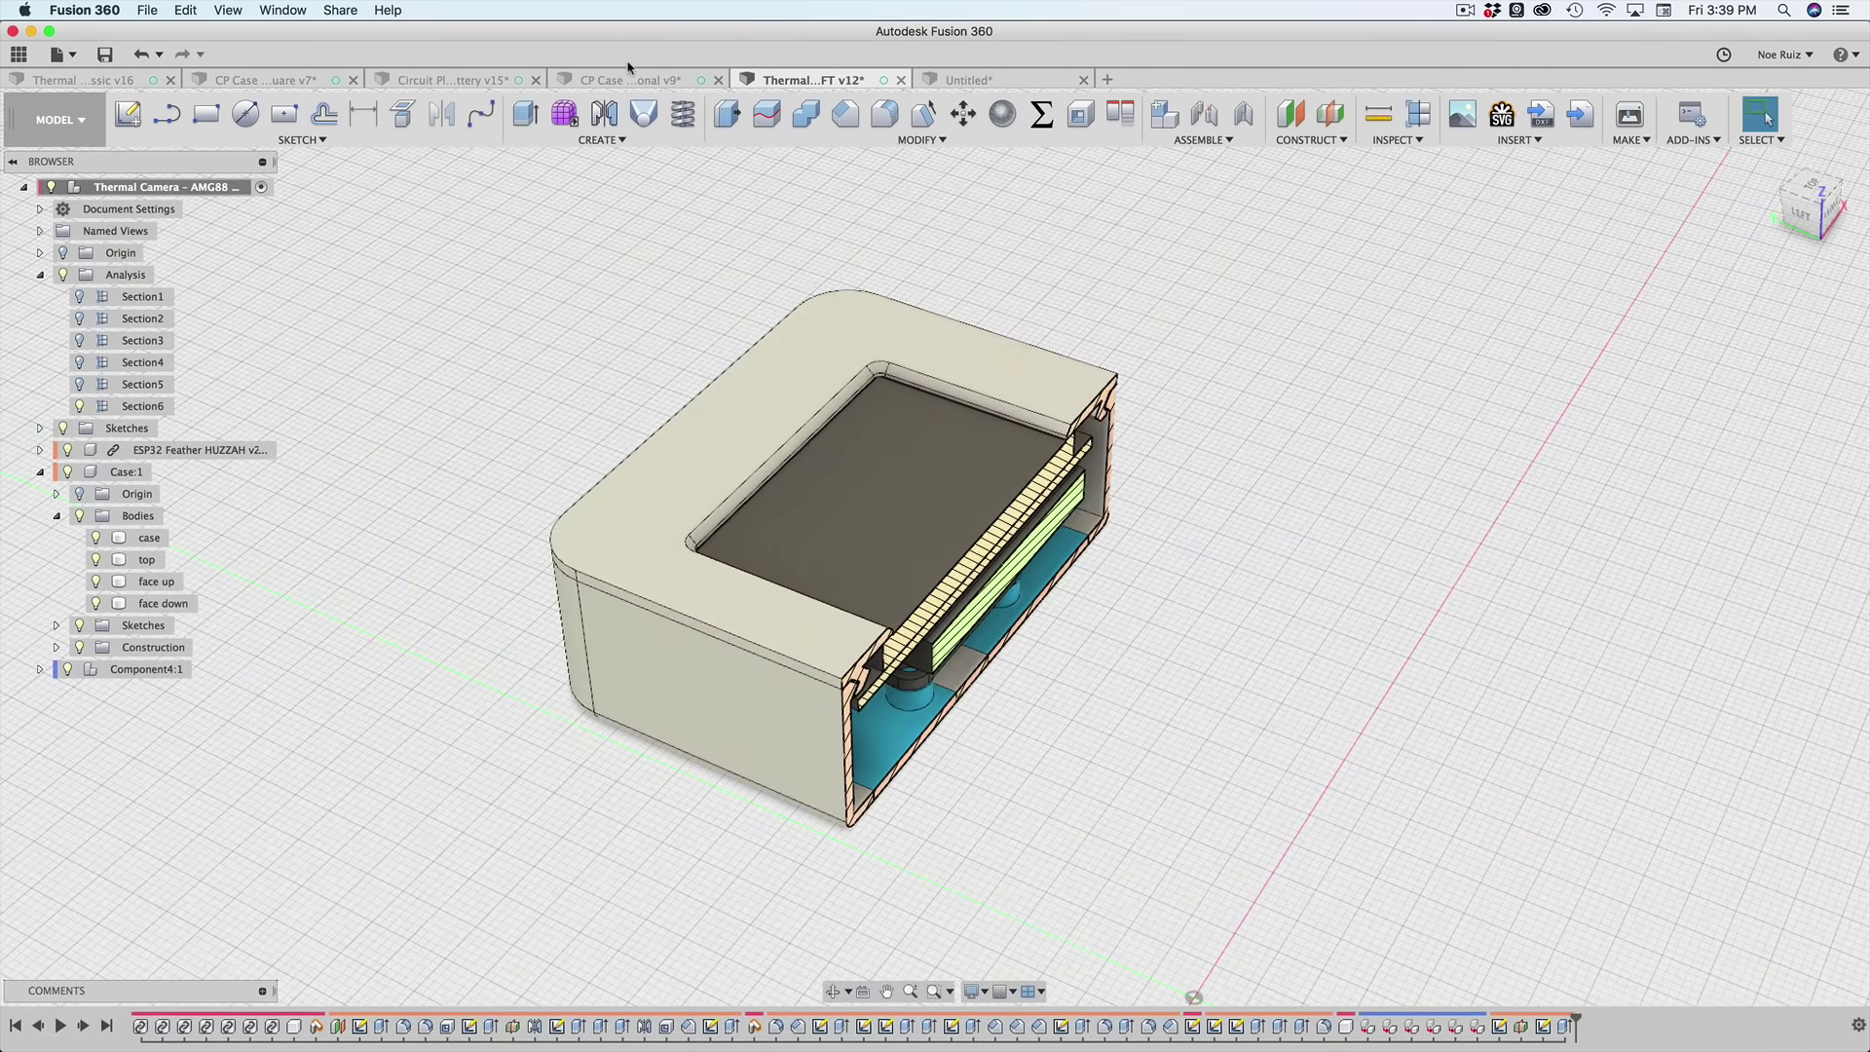
# - Switch to the CP Case hexagonal v9 design and hide its cover to examine the snap wedges inside the walls
pyautogui.click(618, 82)
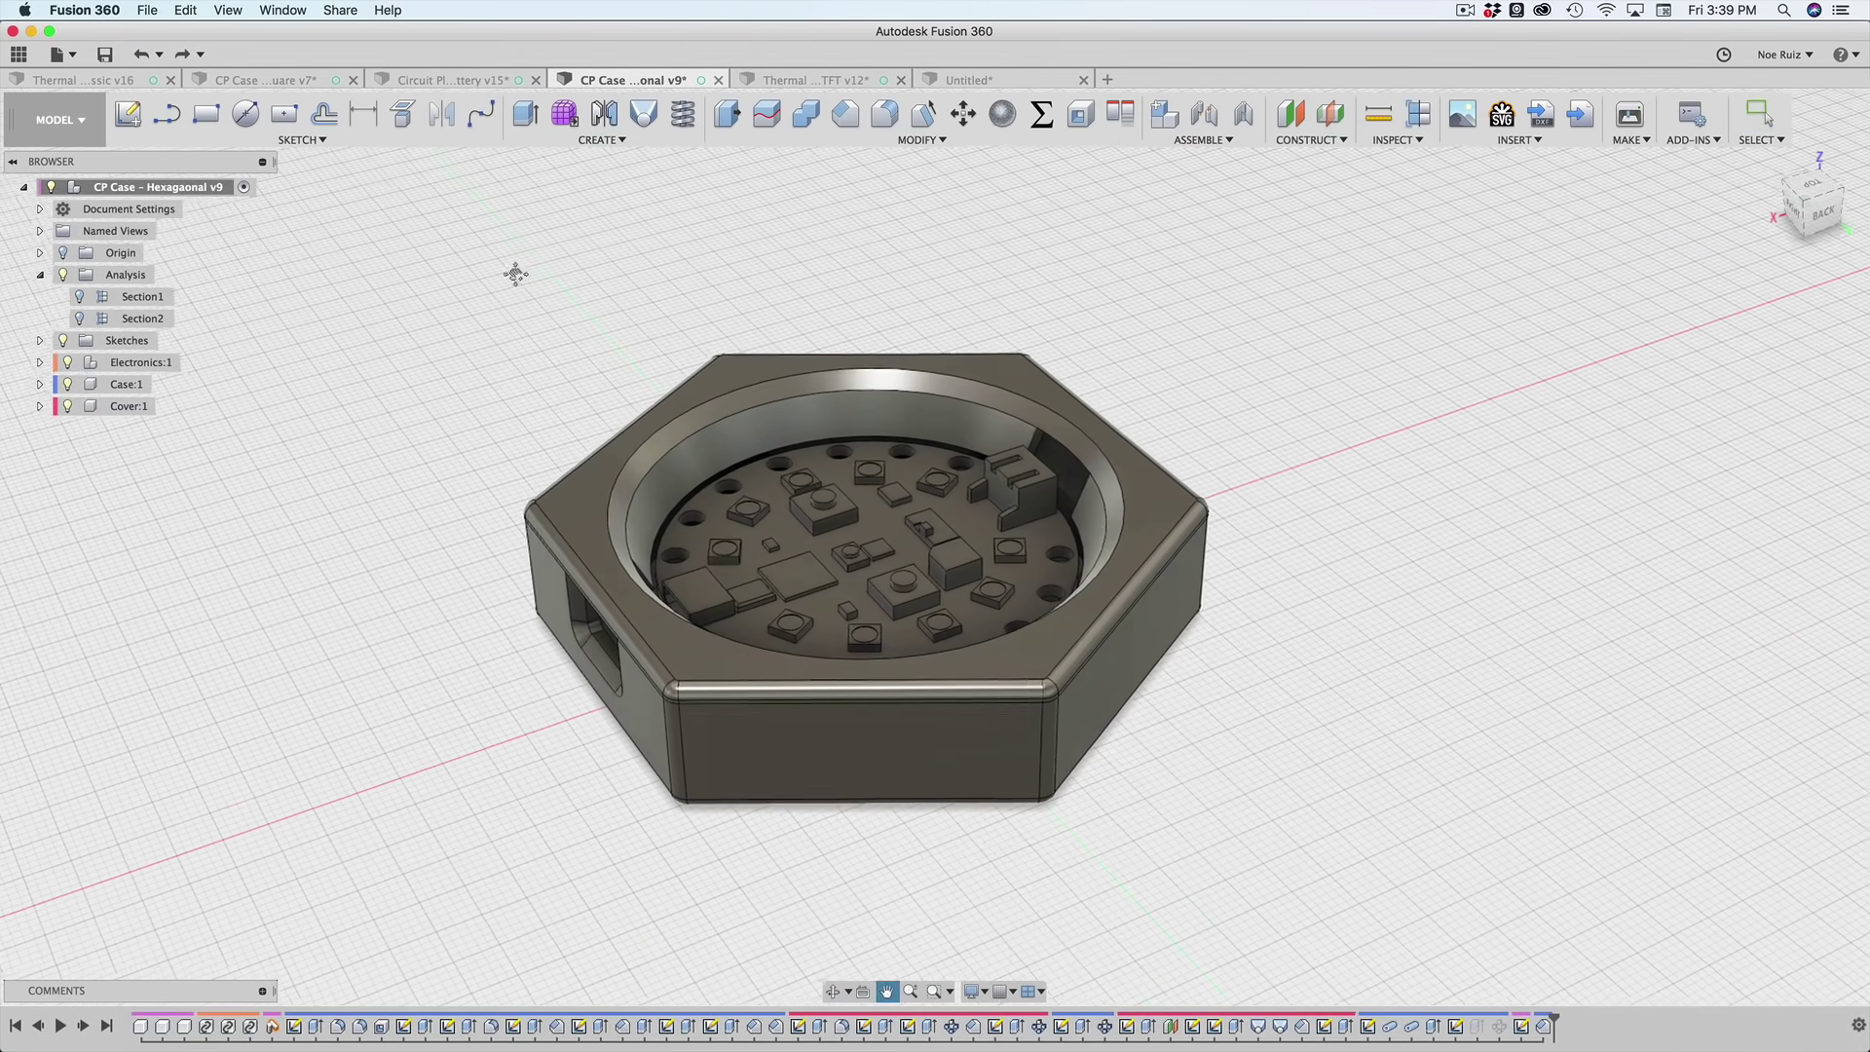
pyautogui.keyDown('shift'); pyautogui.moveTo(517, 276); pyautogui.dragTo(584, 455, button='middle'); pyautogui.keyUp('shift')
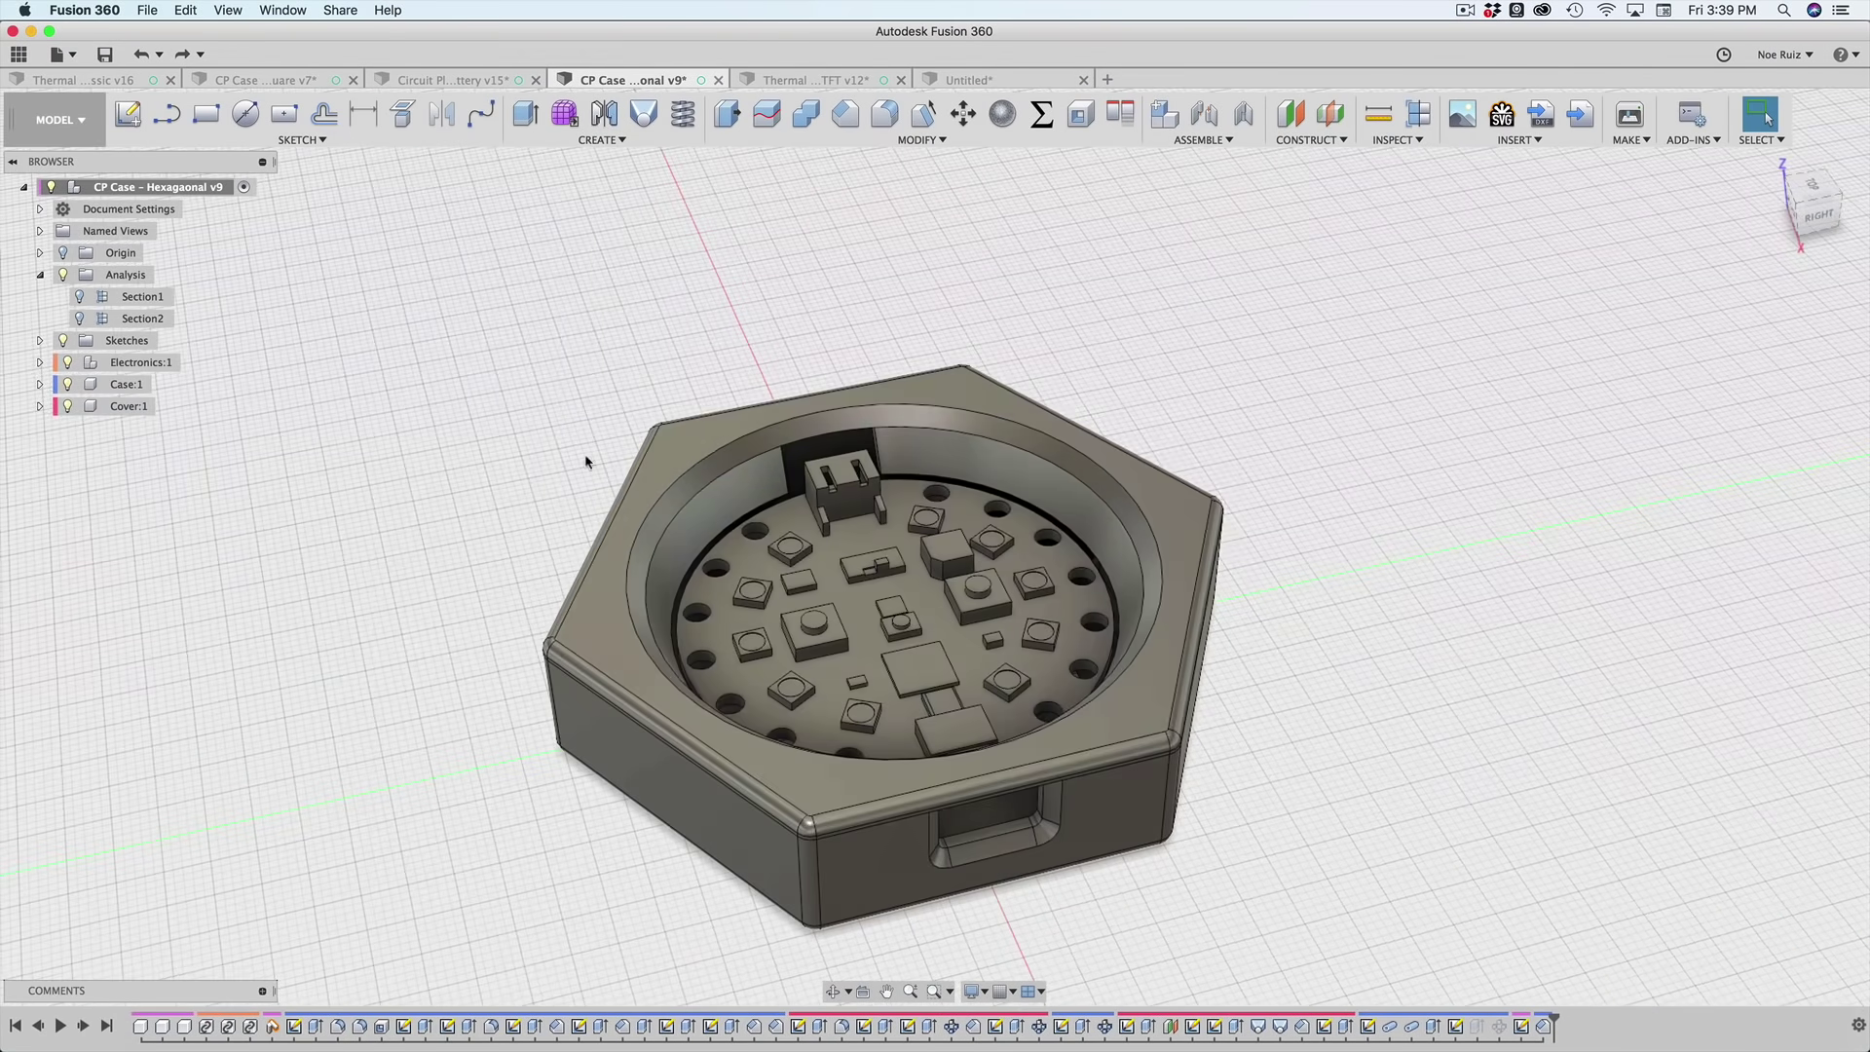
pyautogui.click(618, 627)
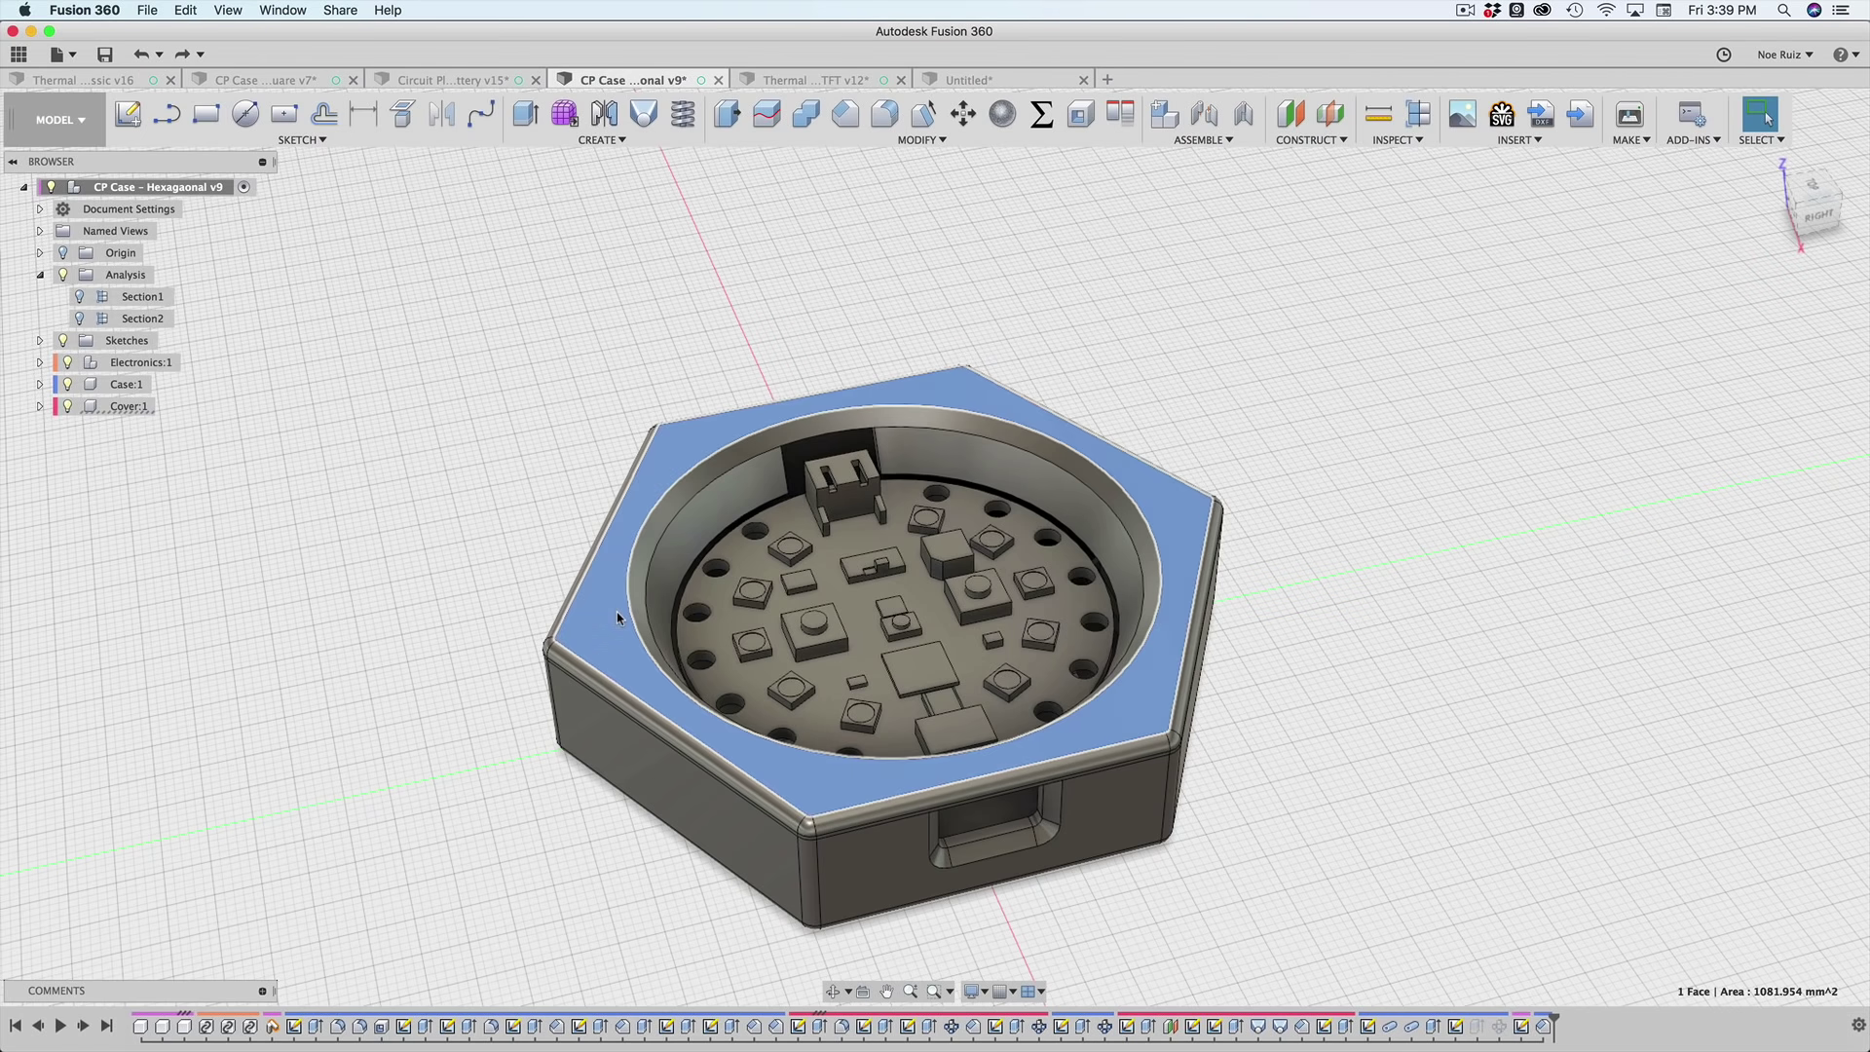
pyautogui.press('v')
pyautogui.keyDown('shift'); pyautogui.moveTo(517, 491); pyautogui.dragTo(532, 567, button='middle'); pyautogui.keyUp('shift')
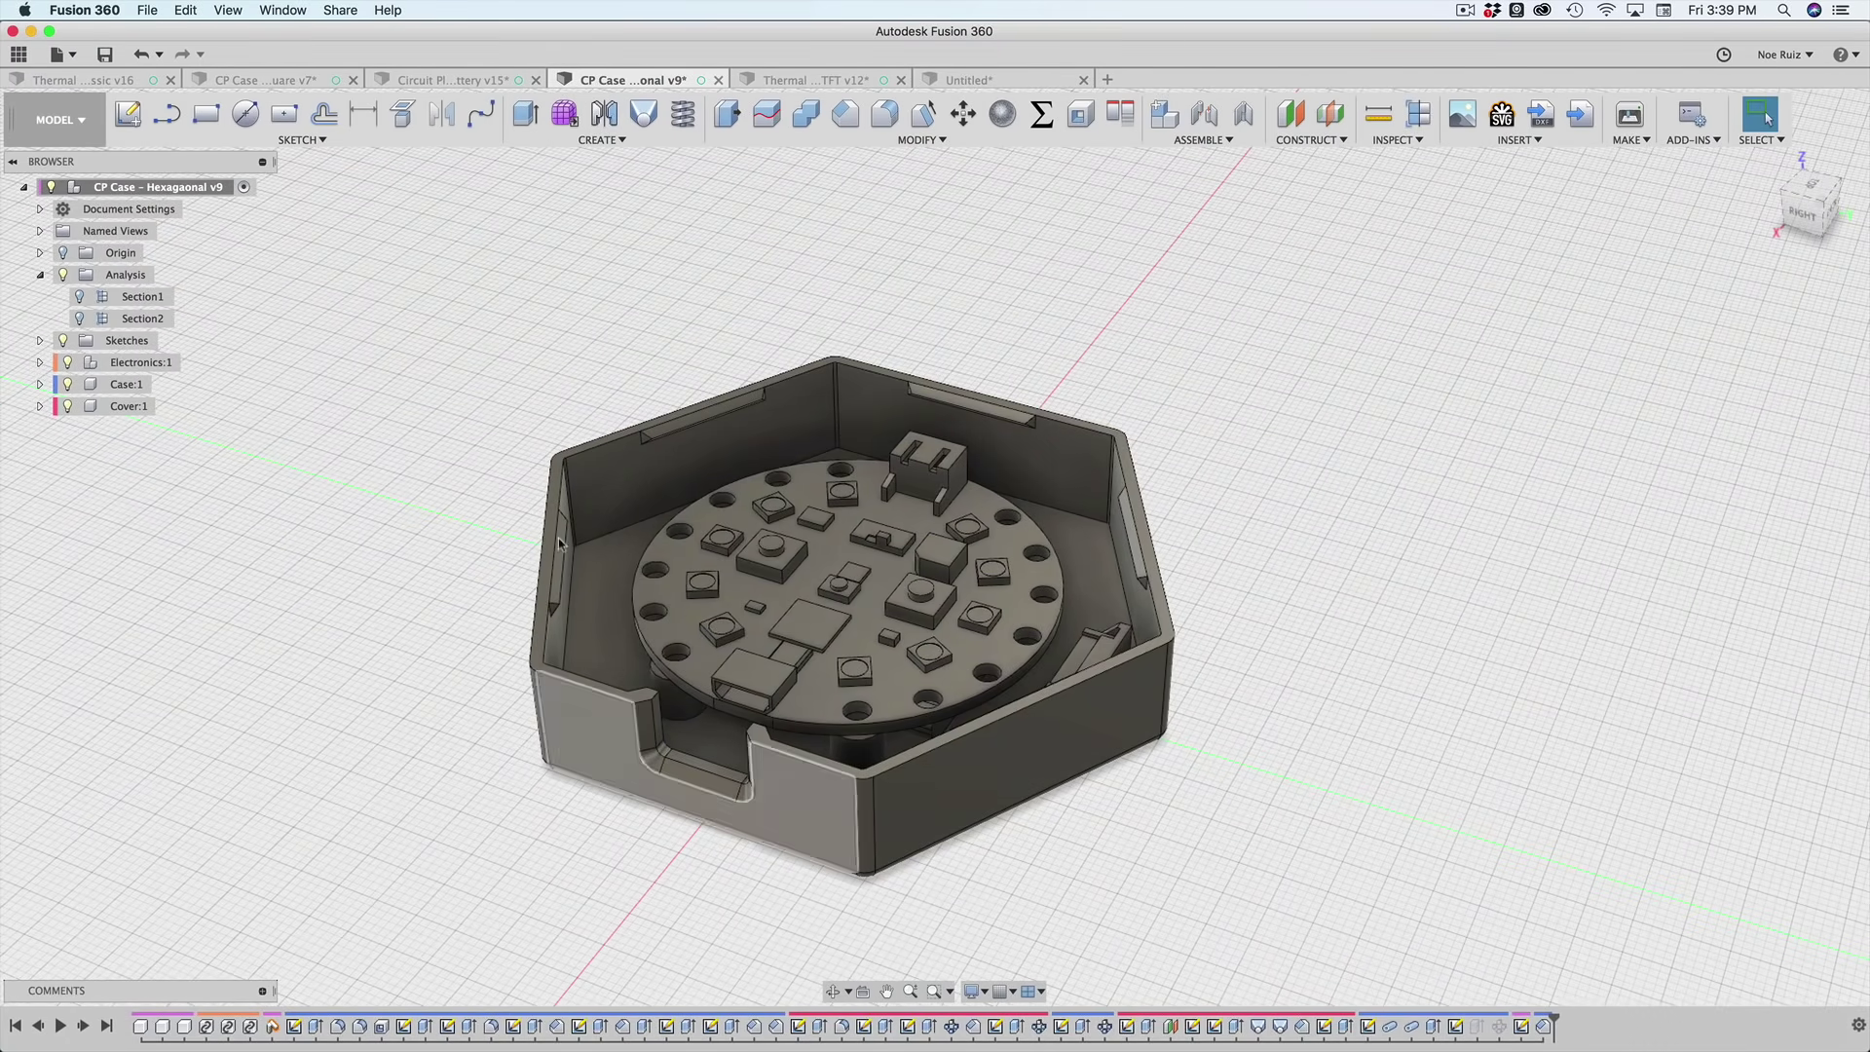
pyautogui.keyDown('shift'); pyautogui.moveTo(682, 312); pyautogui.dragTo(626, 171, button='middle'); pyautogui.keyUp('shift')
# - Switch to the Circuit Playground Case Battery v15 design and hide its cover to examine the curved snap wedges
pyautogui.click(477, 81)
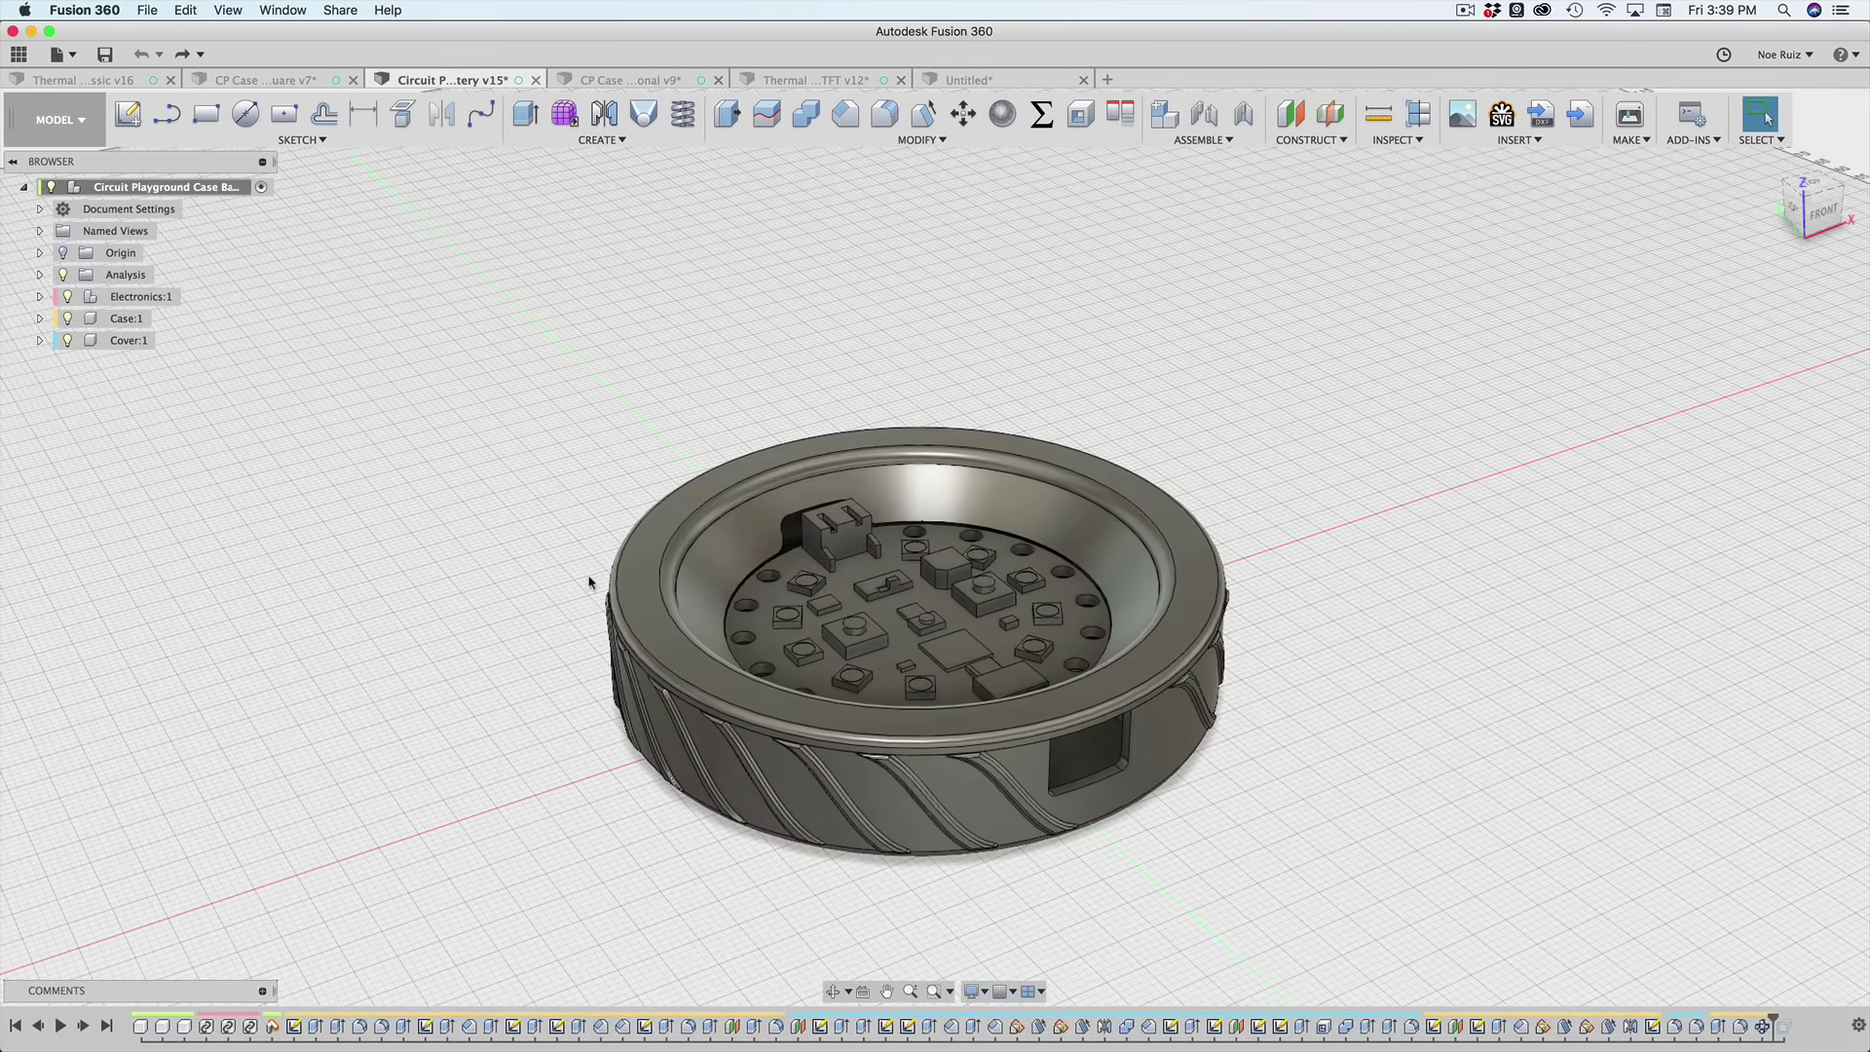
pyautogui.click(645, 551)
pyautogui.press('v')
pyautogui.click(500, 535)
pyautogui.keyDown('shift'); pyautogui.moveTo(501, 534); pyautogui.dragTo(364, 577, button='middle'); pyautogui.keyUp('shift')
pyautogui.scroll(5, 814, 535)
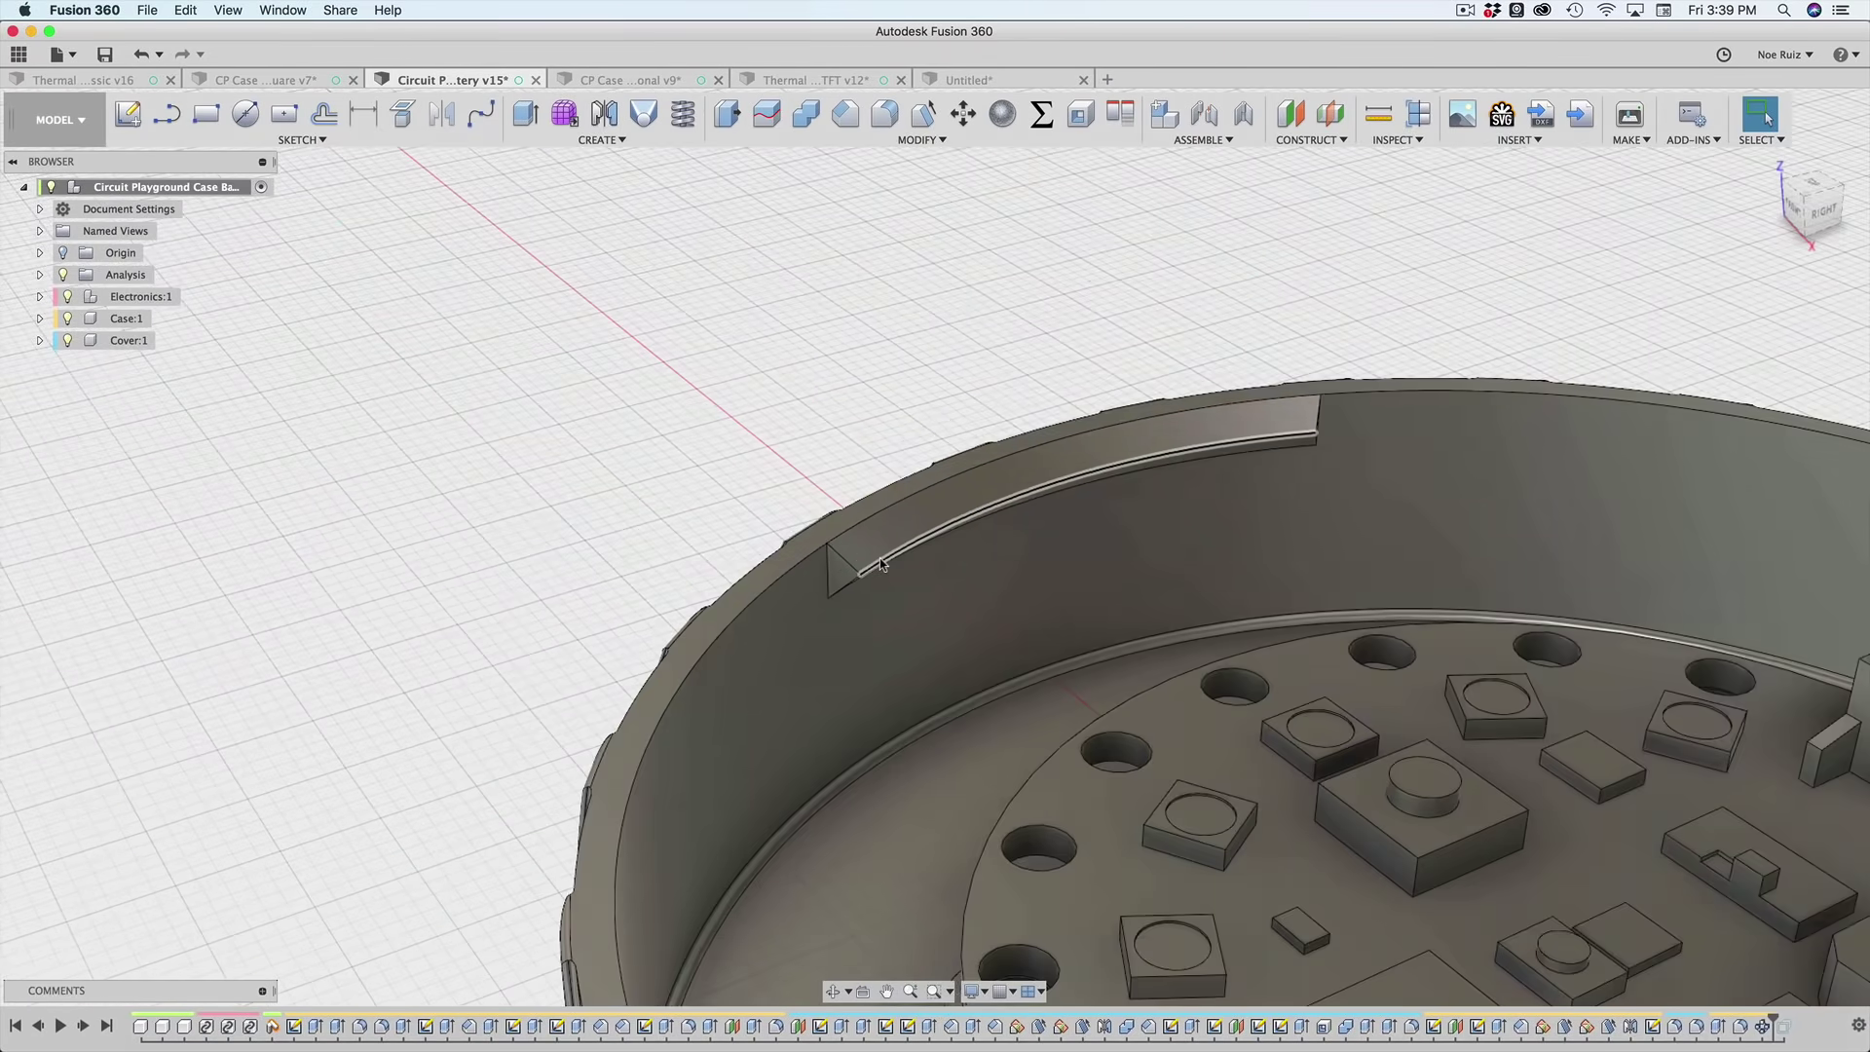
pyautogui.scroll(-5, 692, 451)
pyautogui.keyDown('shift'); pyautogui.moveTo(693, 451); pyautogui.dragTo(792, 450, button='middle'); pyautogui.keyUp('shift')
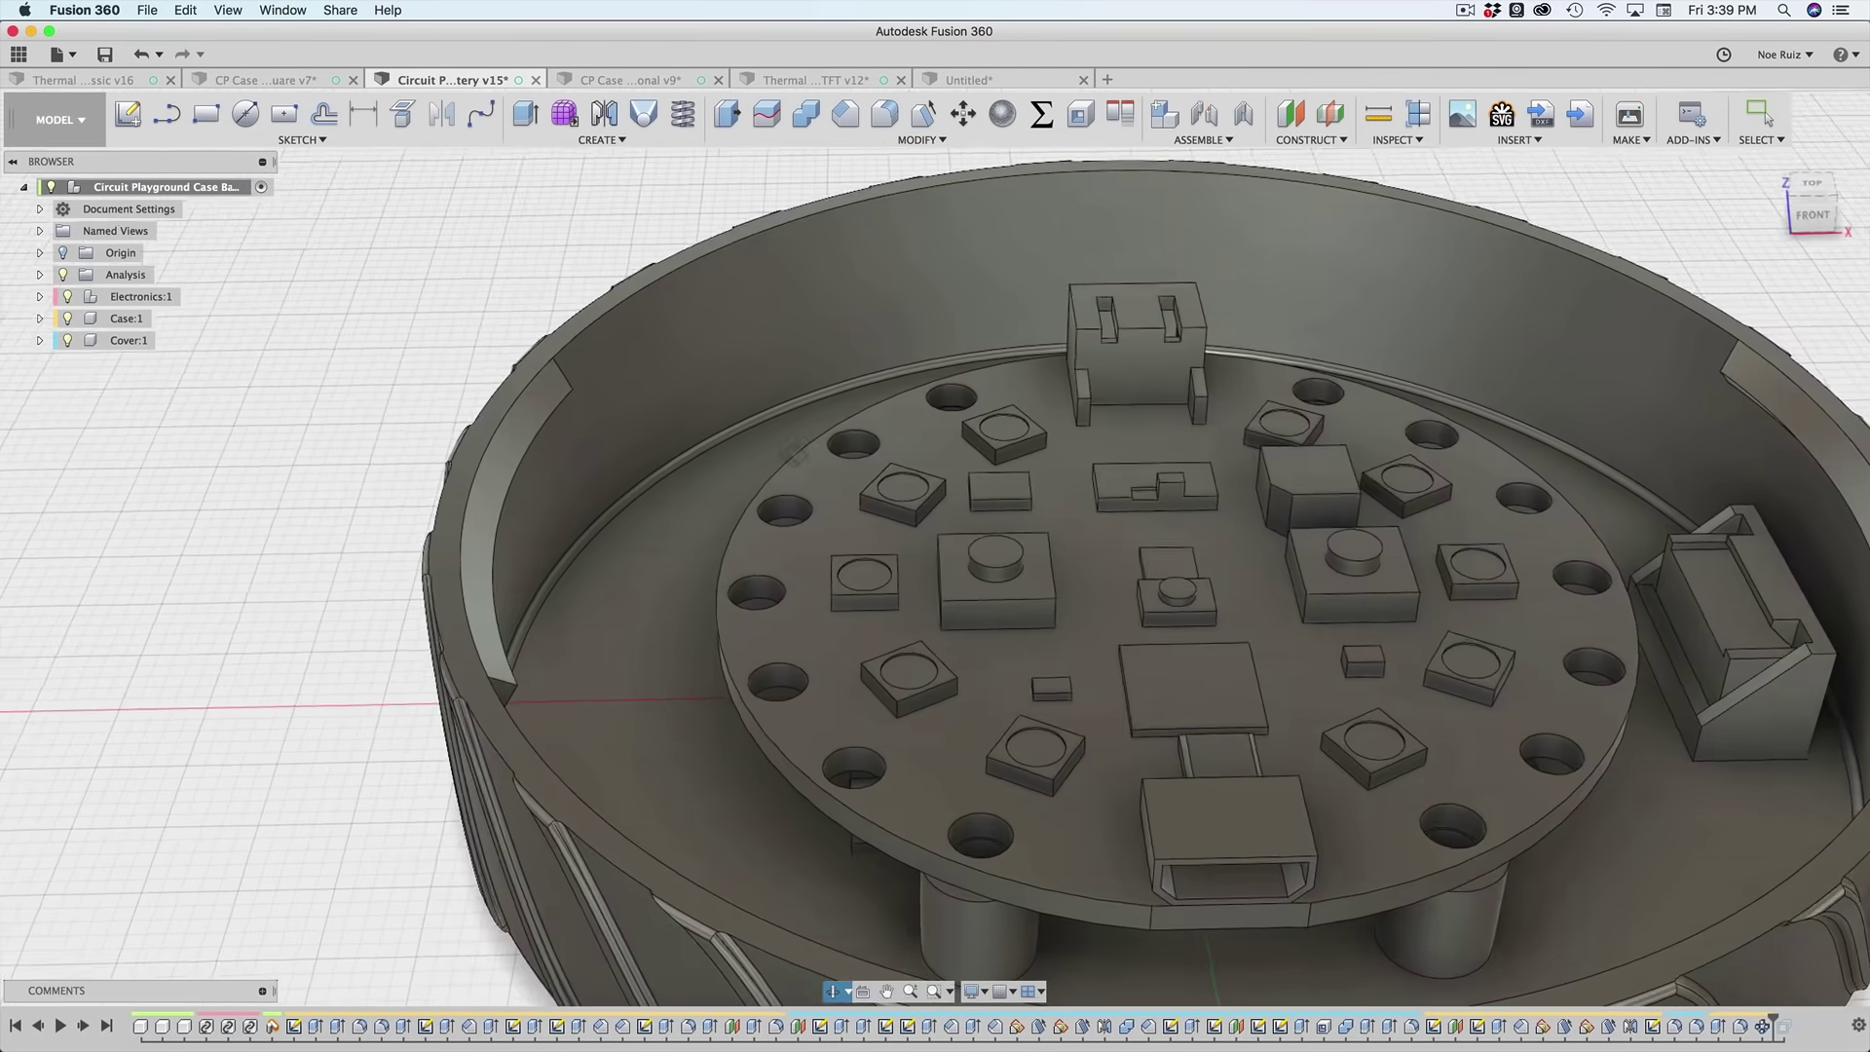
pyautogui.scroll(-5, 793, 451)
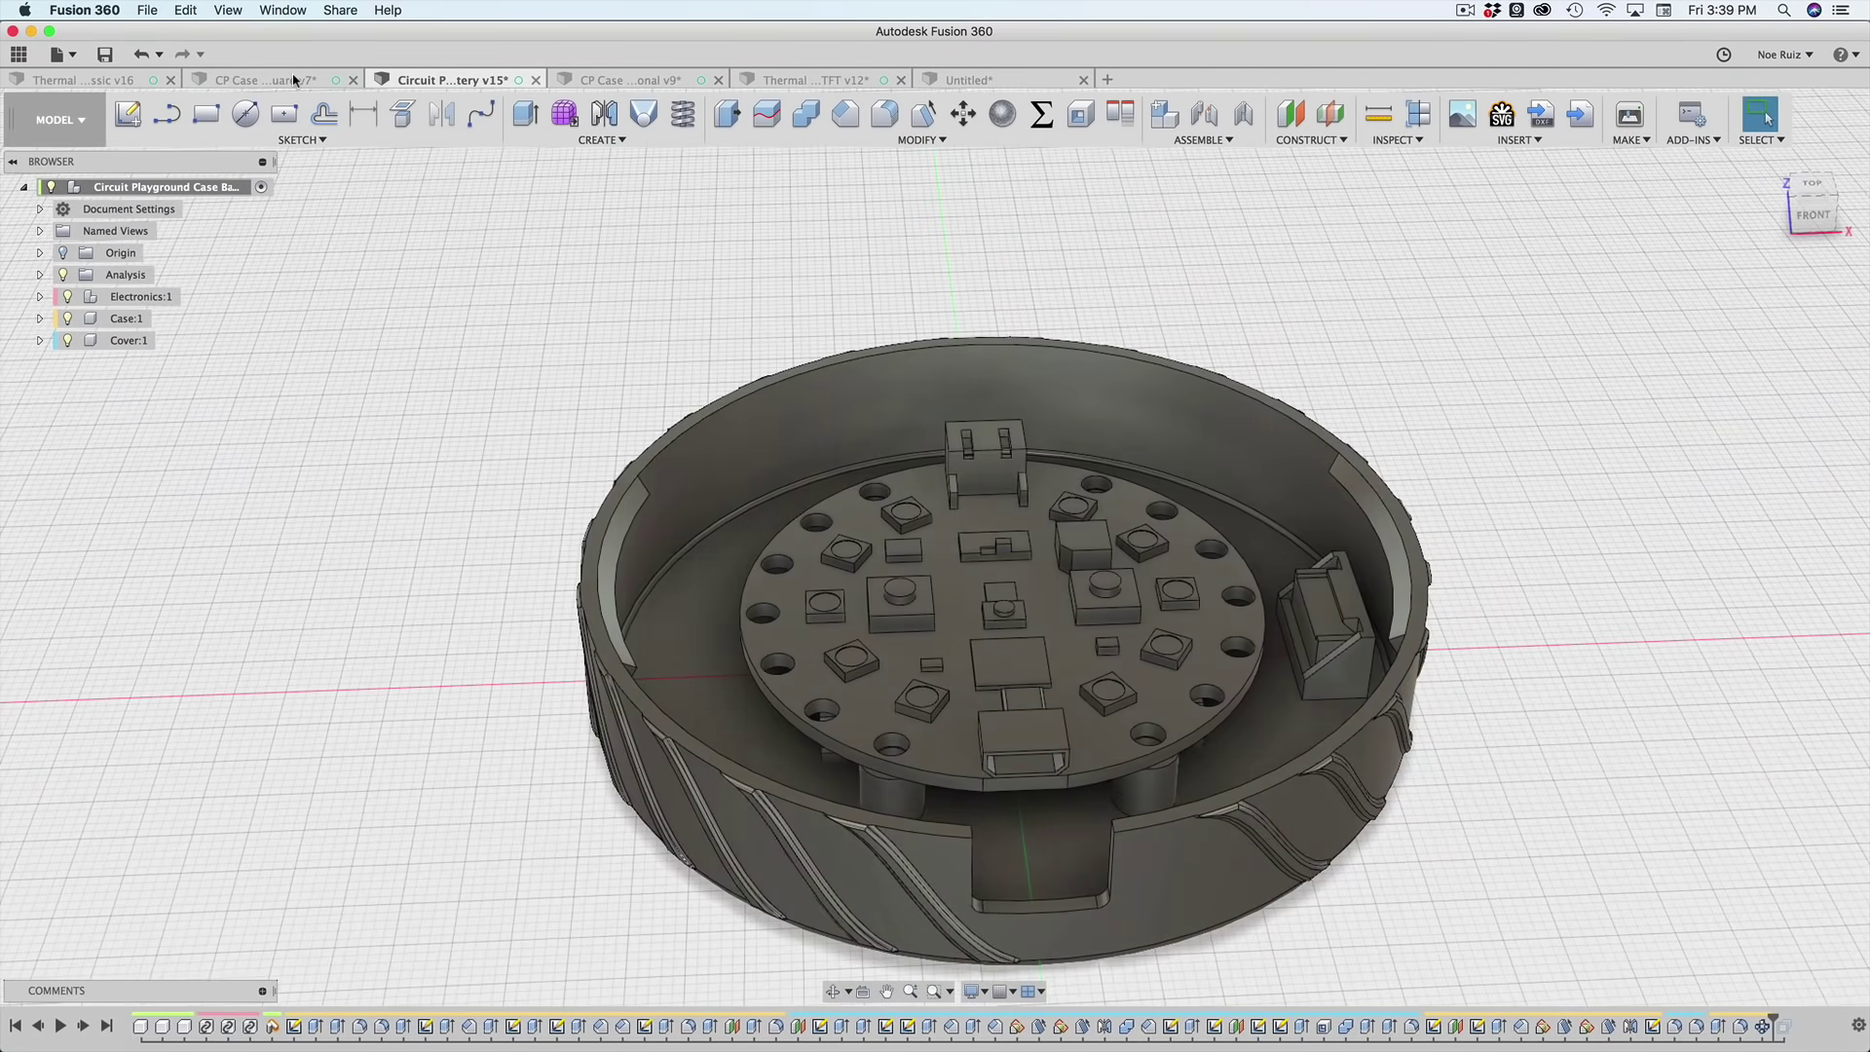
# - Switch to the CP Case - Square v7 design and hide its top cover to examine the wall snap wedges
pyautogui.click(294, 80)
pyautogui.moveTo(572, 543); pyautogui.dragTo(647, 542)
pyautogui.scroll(3, 646, 542)
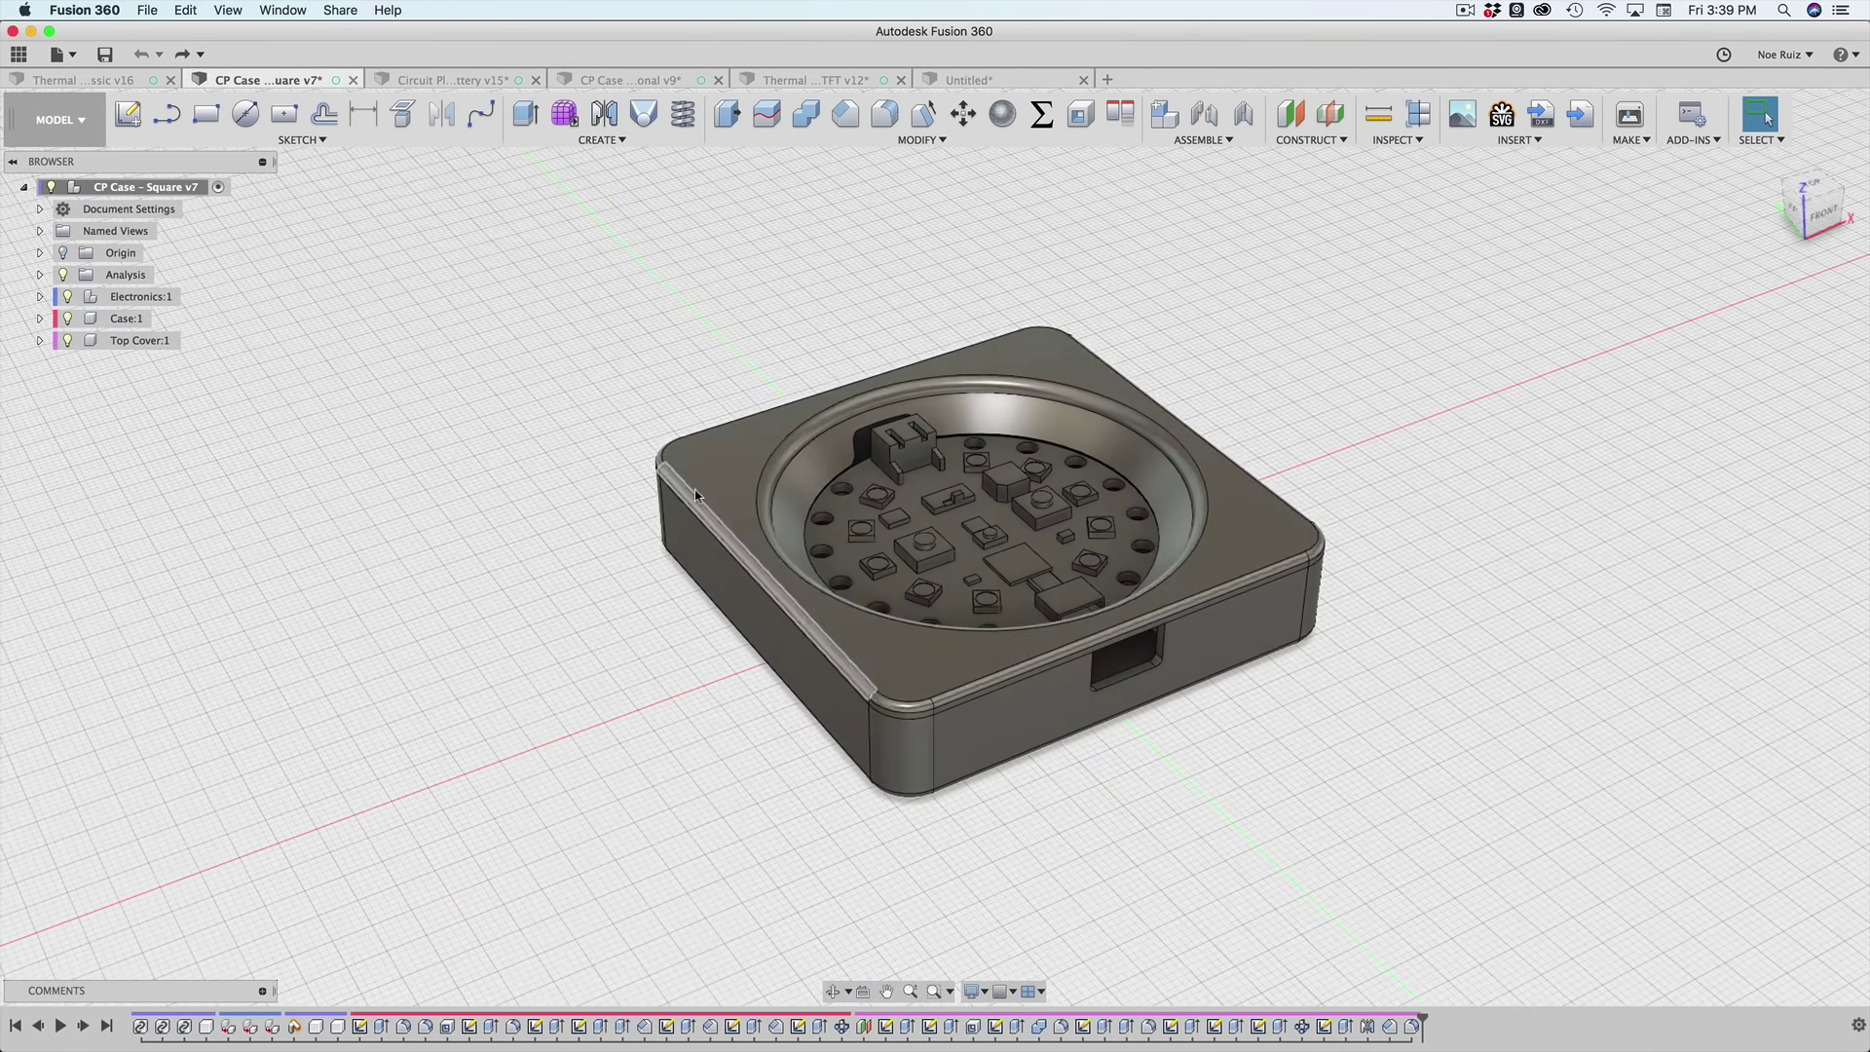
pyautogui.click(682, 497)
pyautogui.press('v')
pyautogui.moveTo(607, 601)
pyautogui.keyDown('shift'); pyautogui.mouseDown(button='middle')
pyautogui.moveTo(543, 613)
pyautogui.moveTo(645, 623)
pyautogui.moveTo(629, 627)
pyautogui.mouseUp(button='middle'); pyautogui.keyUp('shift')
pyautogui.scroll(5, 1178, 453)
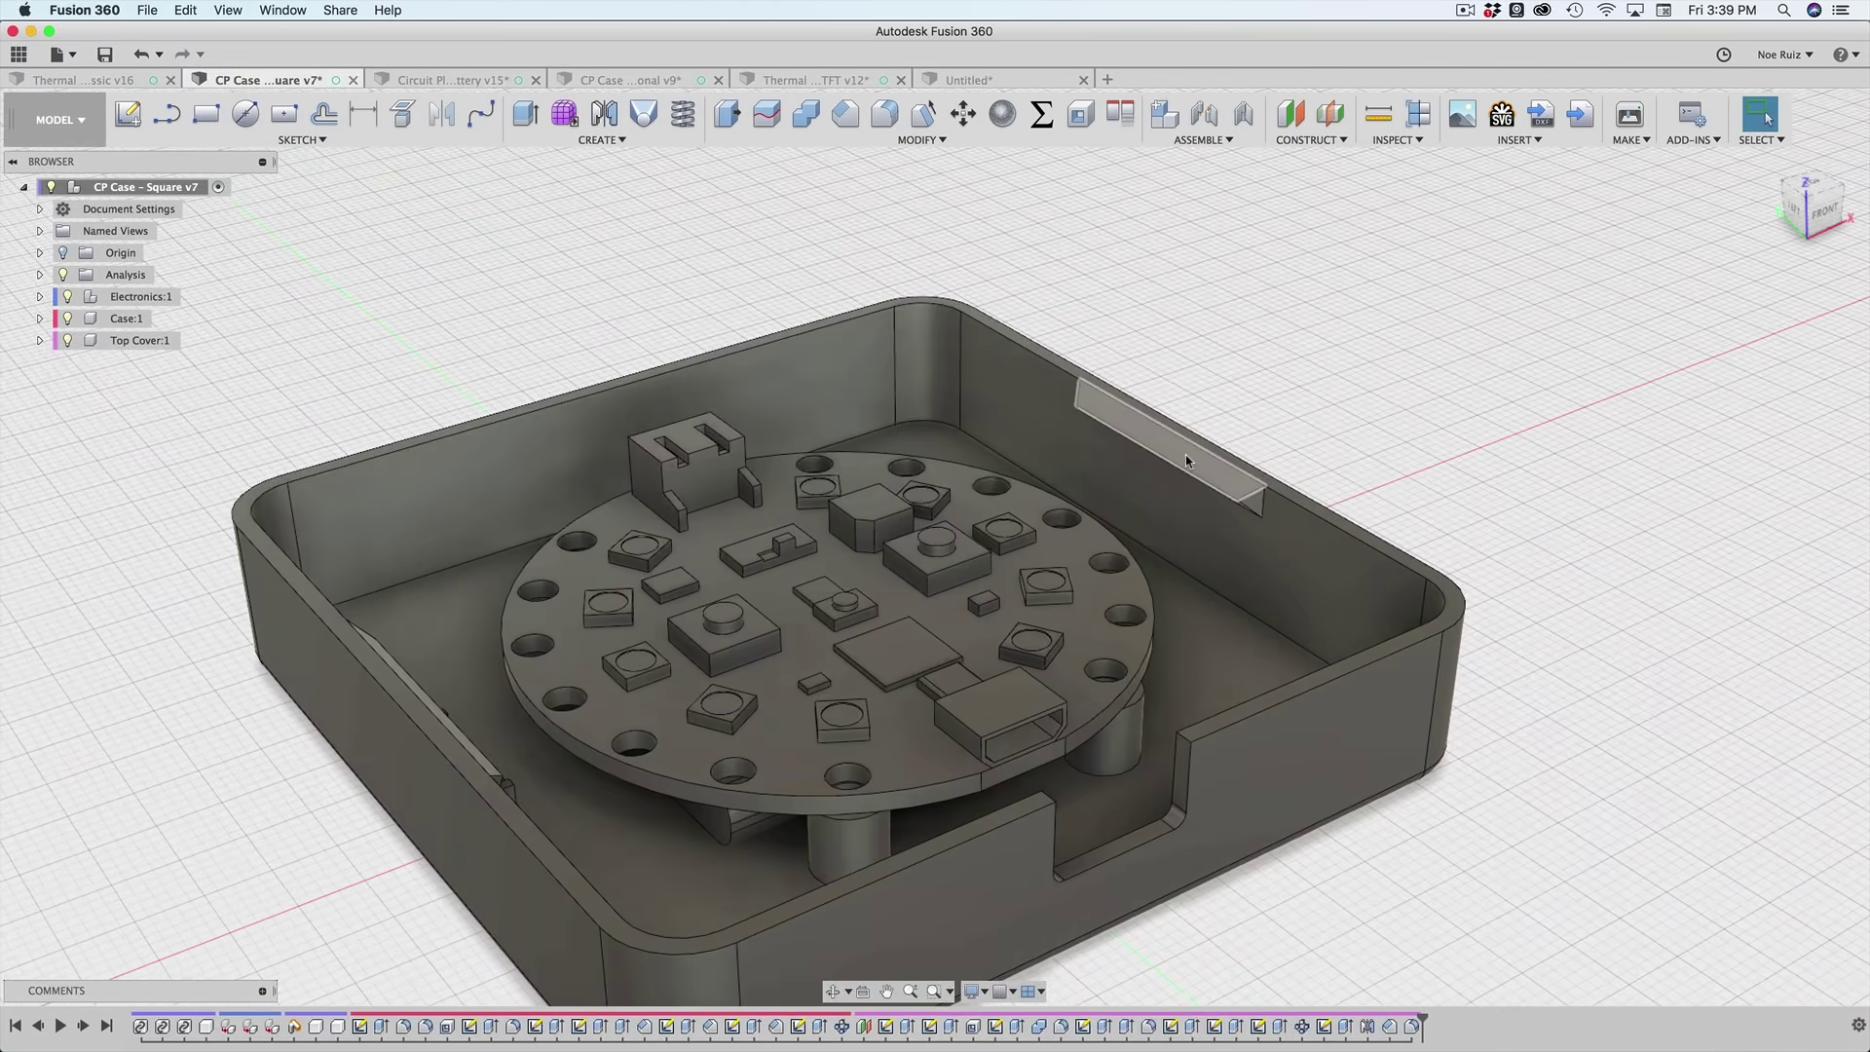
pyautogui.scroll(-3, 1184, 454)
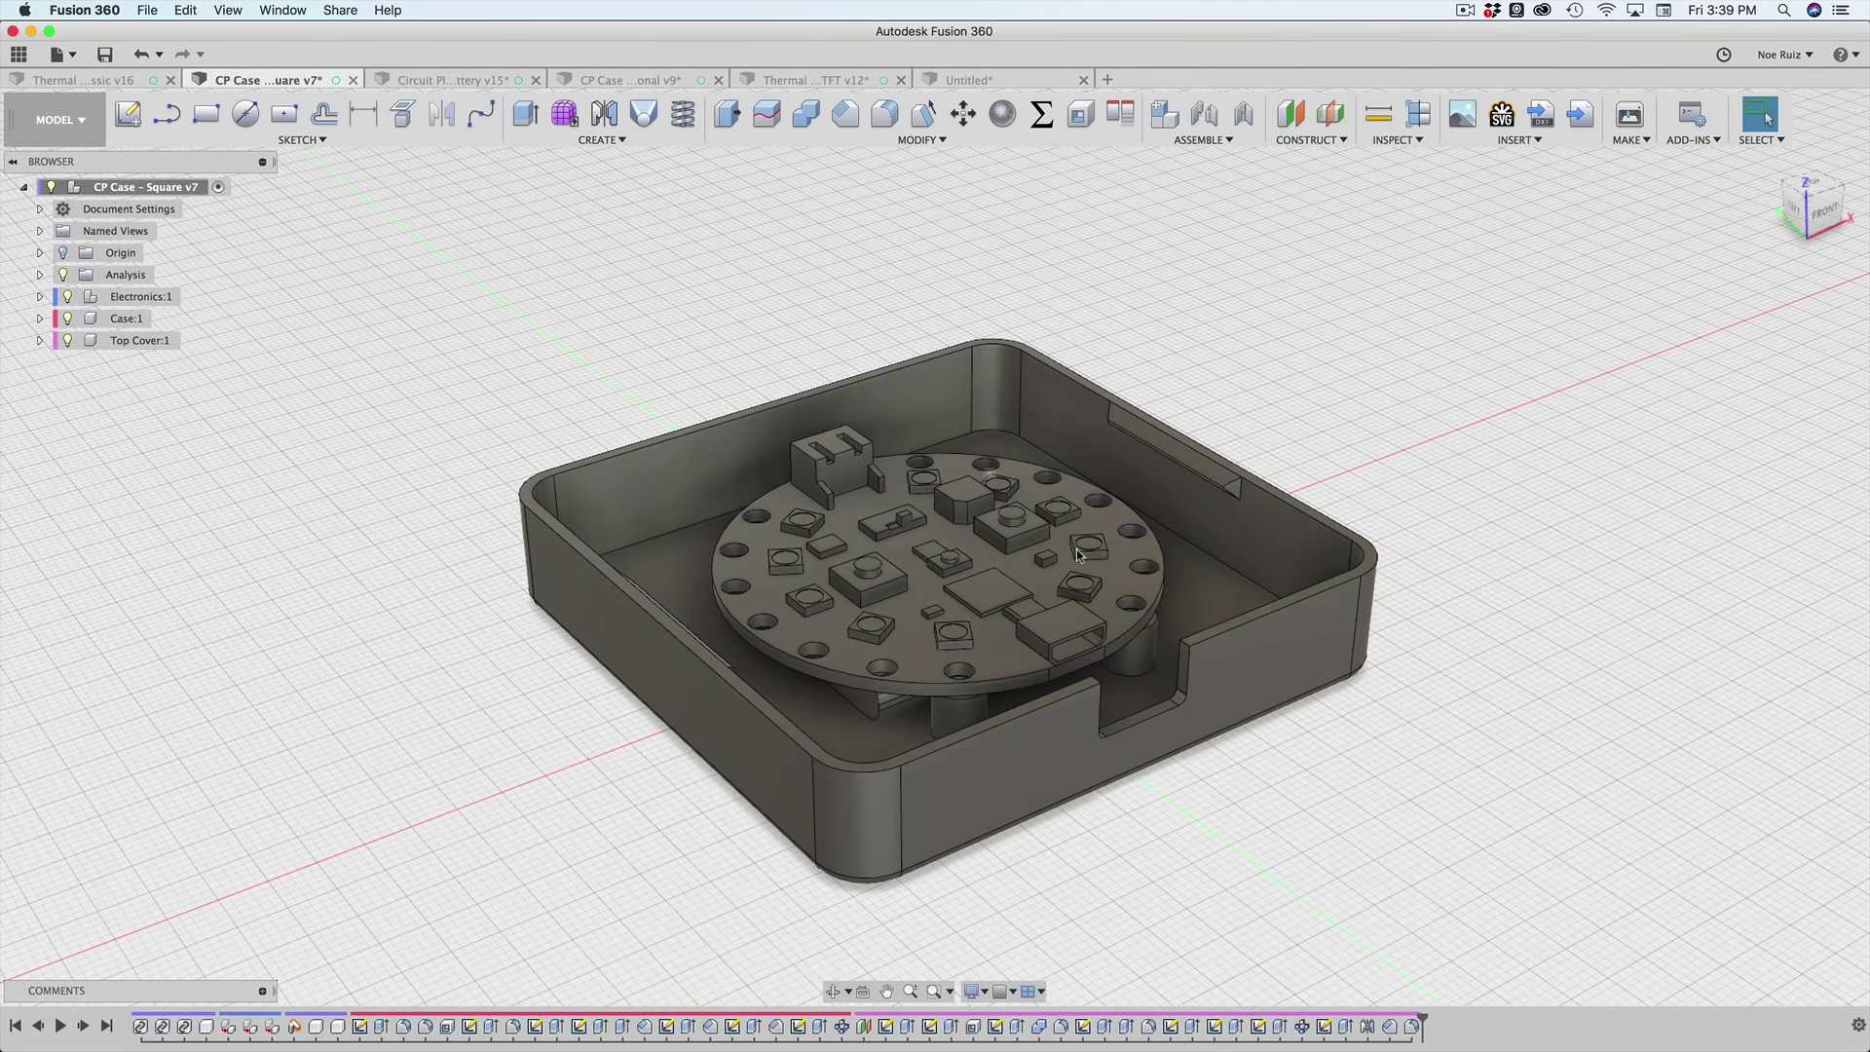
pyautogui.moveTo(1361, 453)
pyautogui.keyDown('shift'); pyautogui.mouseDown(button='middle')
pyautogui.moveTo(1258, 416)
pyautogui.moveTo(1250, 432)
pyautogui.moveTo(1324, 422)
pyautogui.moveTo(1335, 442)
pyautogui.moveTo(1361, 422)
pyautogui.mouseUp(button='middle'); pyautogui.keyUp('shift')
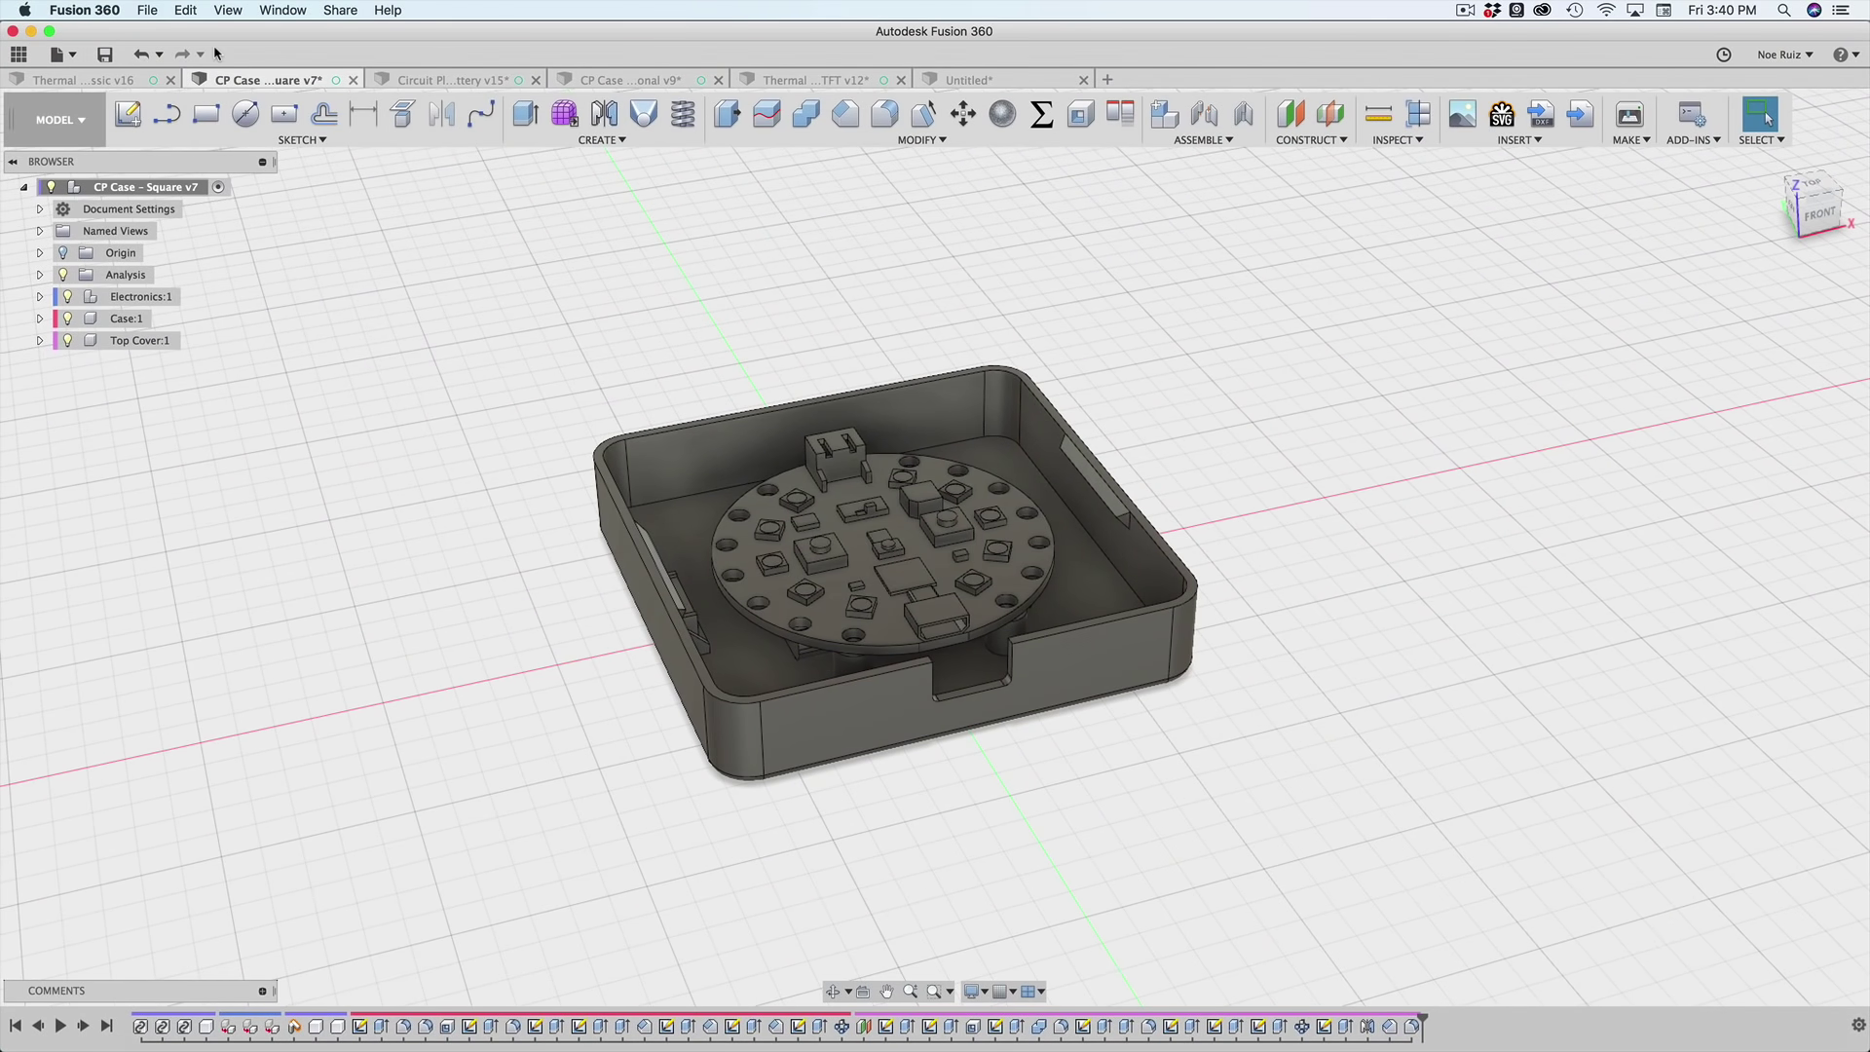
# - Review the Thermal Camera Classic v16, Thermal Camera TFT v12 and hexagonal CP Case designs in turn
pyautogui.click(120, 84)
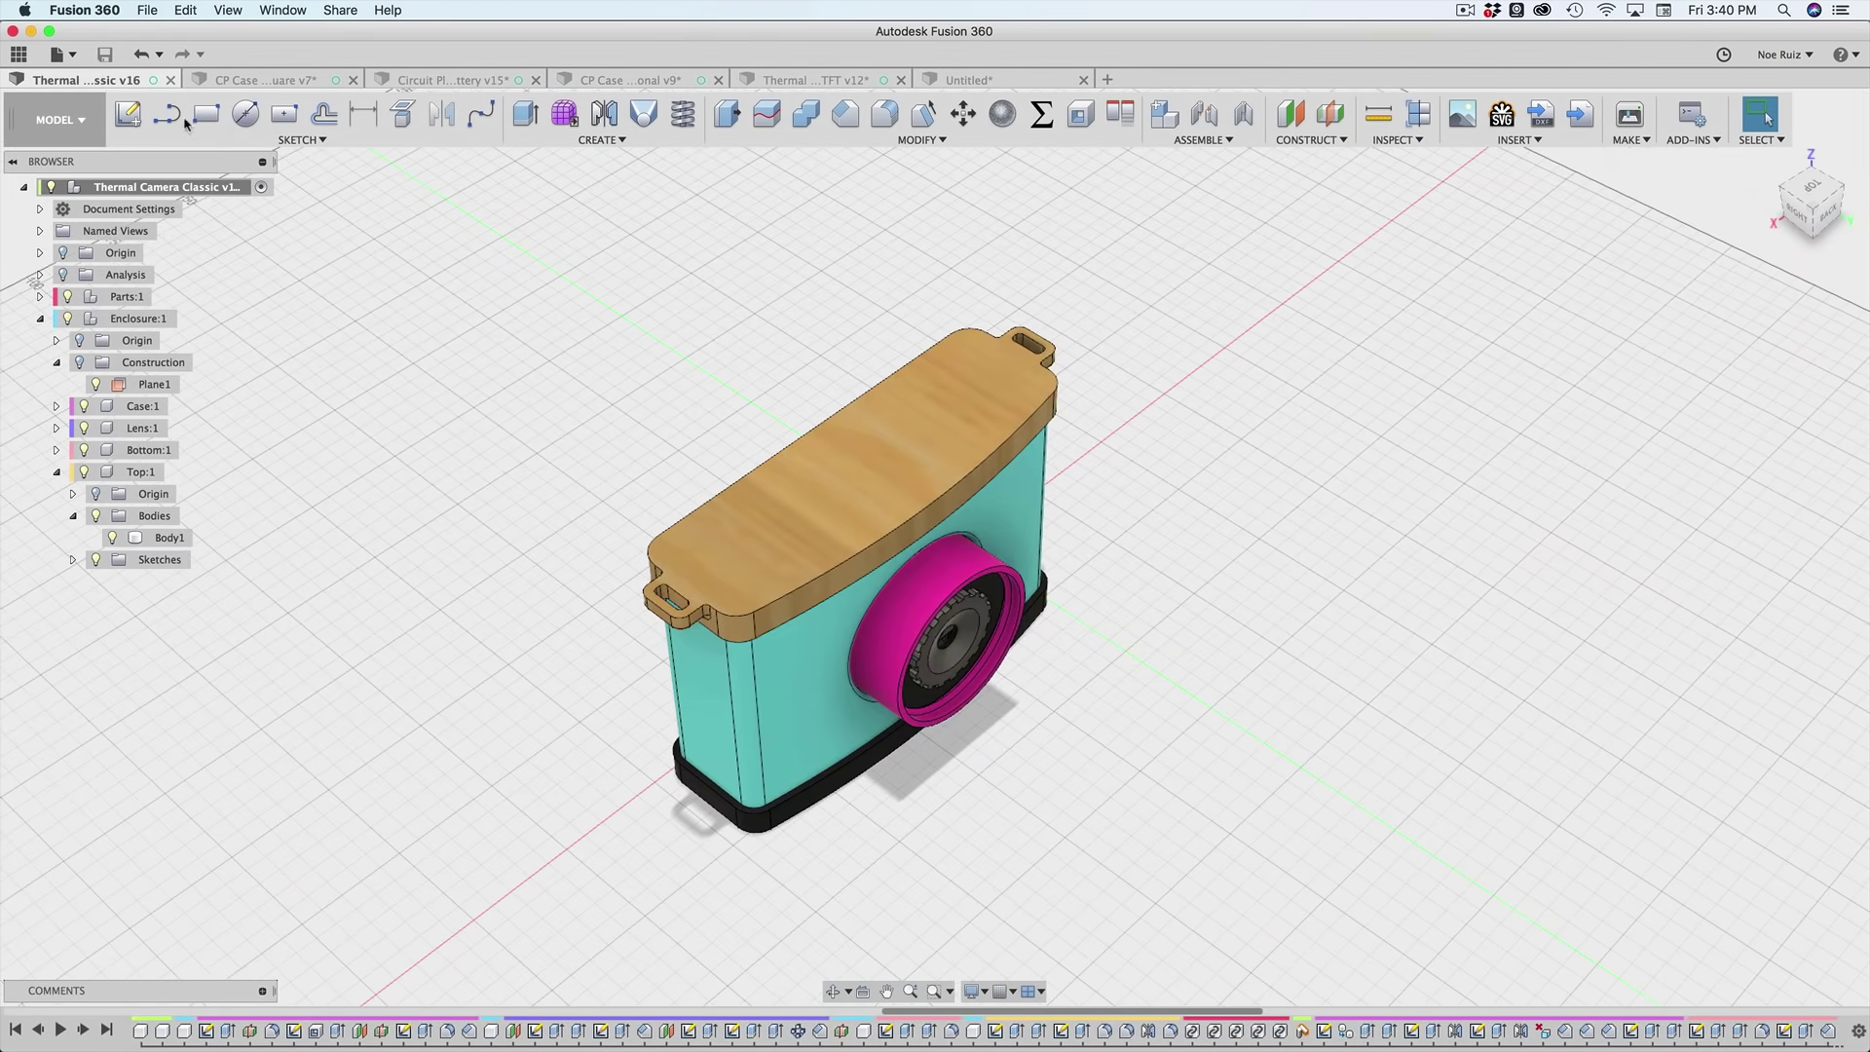
pyautogui.click(830, 81)
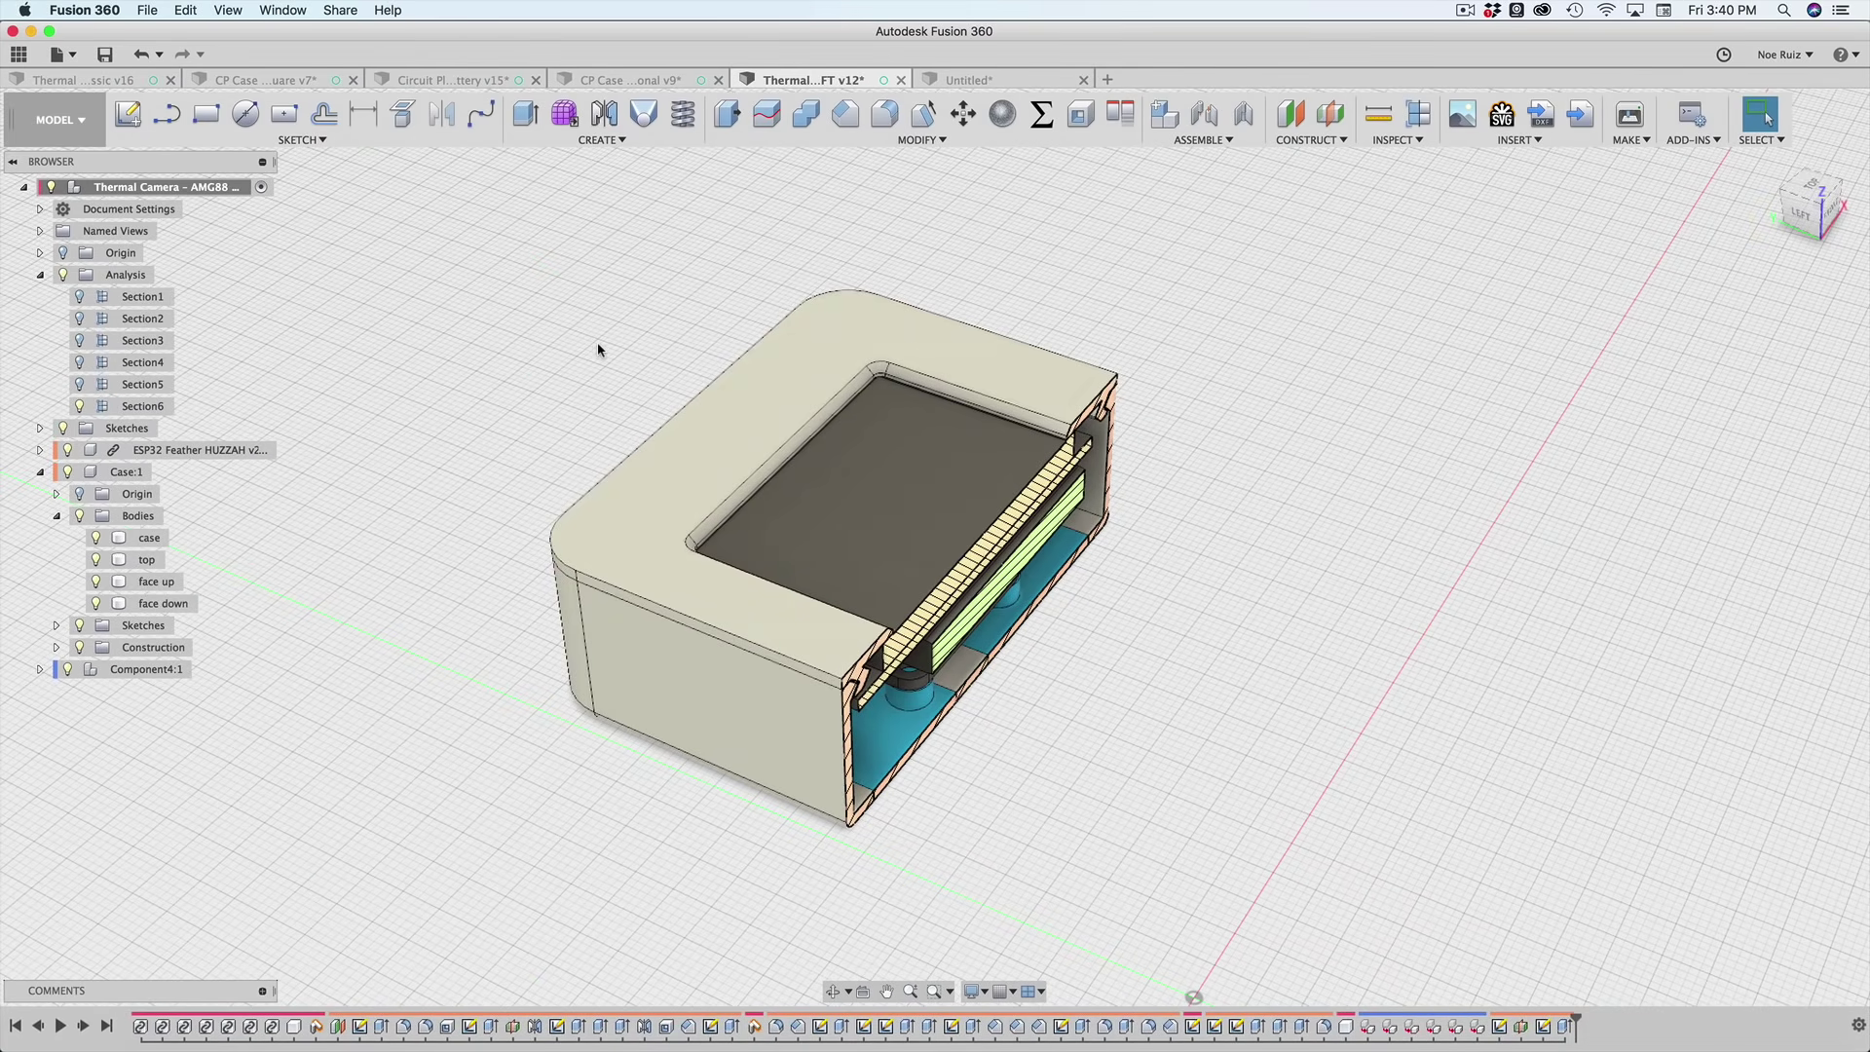
pyautogui.click(616, 81)
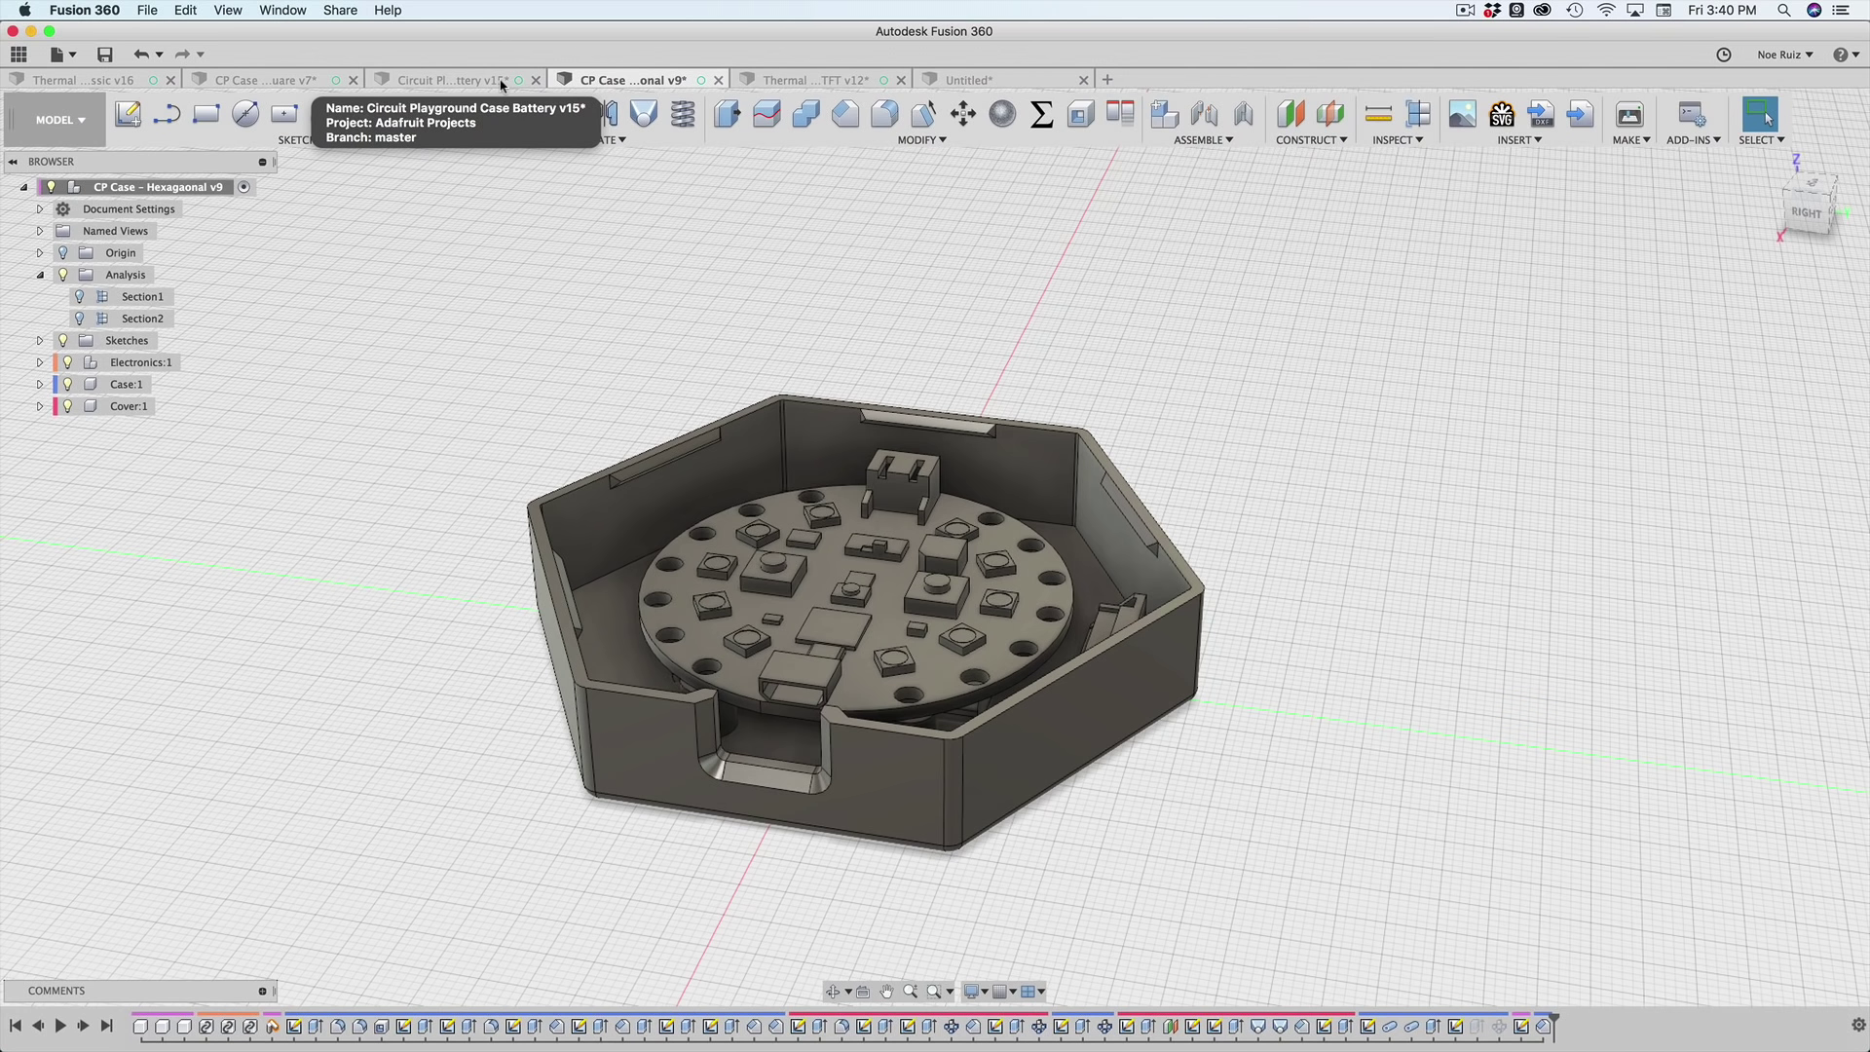
# - Return to the untitled enclosure design and view the sectioned case from its other side
pyautogui.click(981, 81)
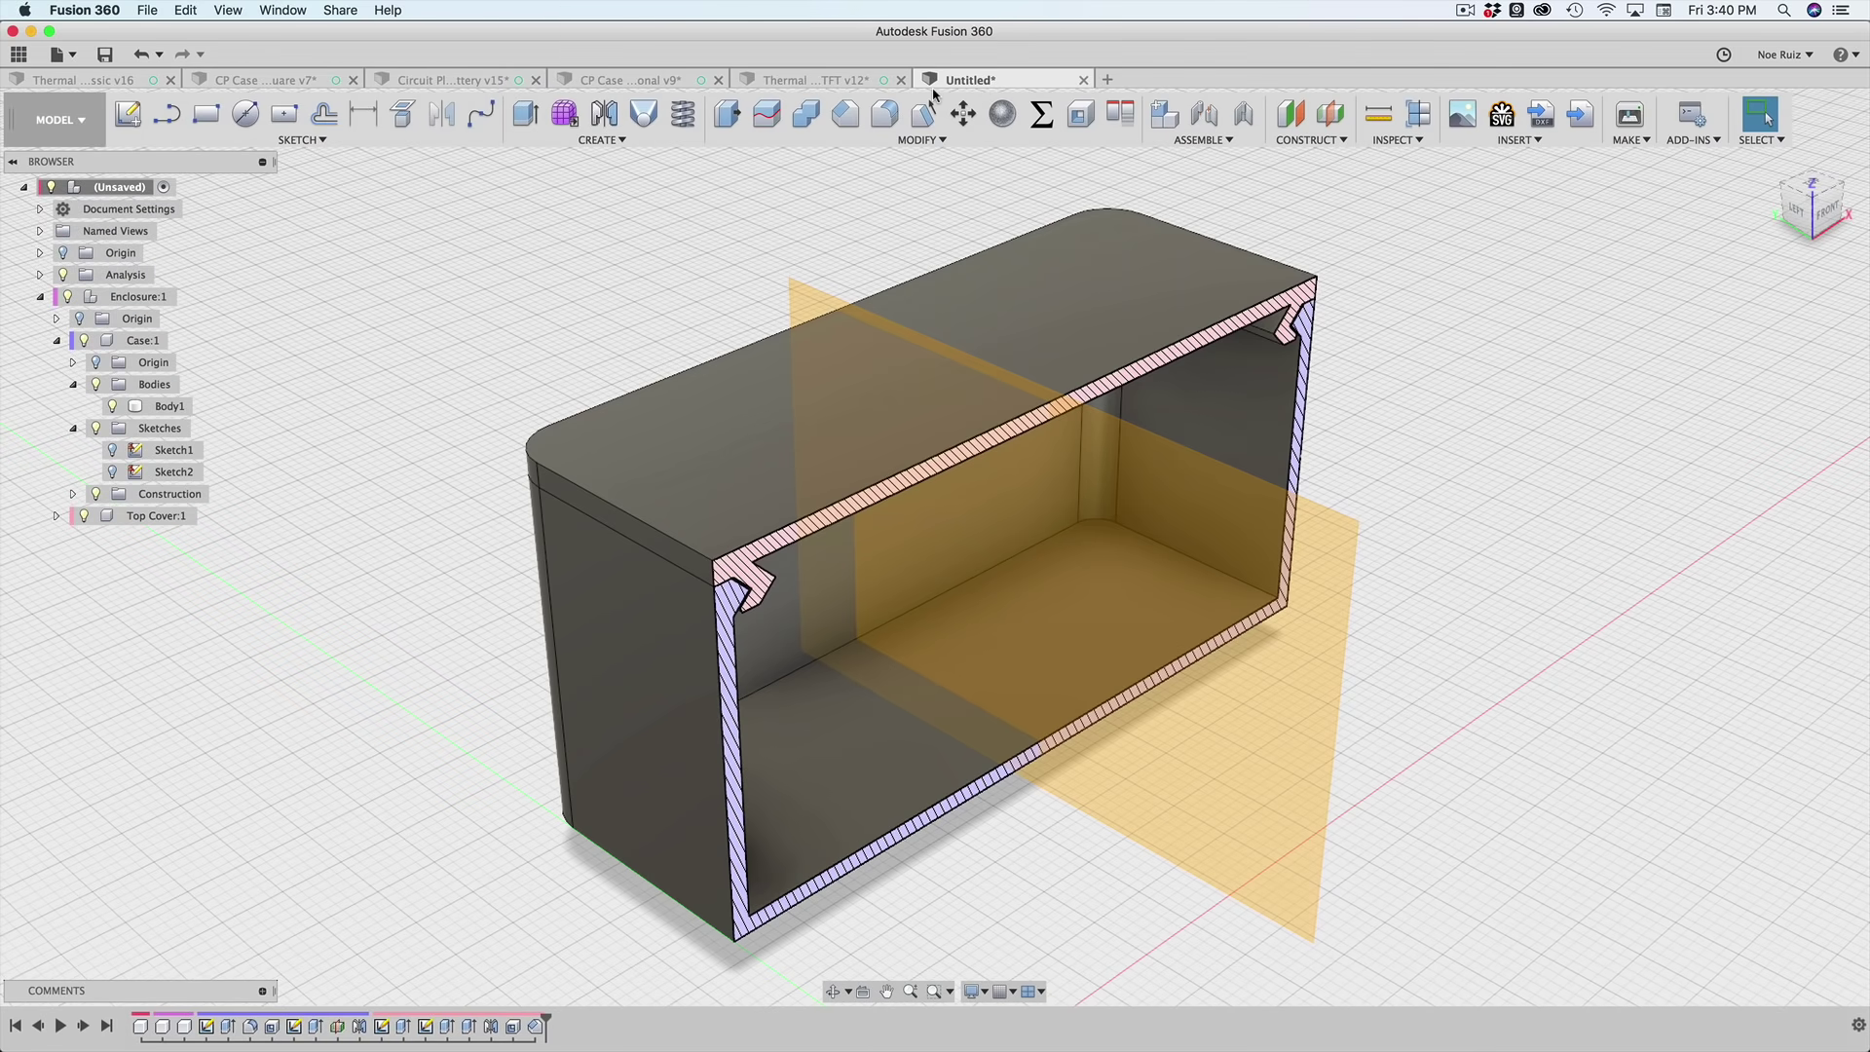
pyautogui.keyDown('shift'); pyautogui.moveTo(684, 358); pyautogui.dragTo(474, 460, button='middle'); pyautogui.keyUp('shift')
pyautogui.scroll(-3, 364, 391)
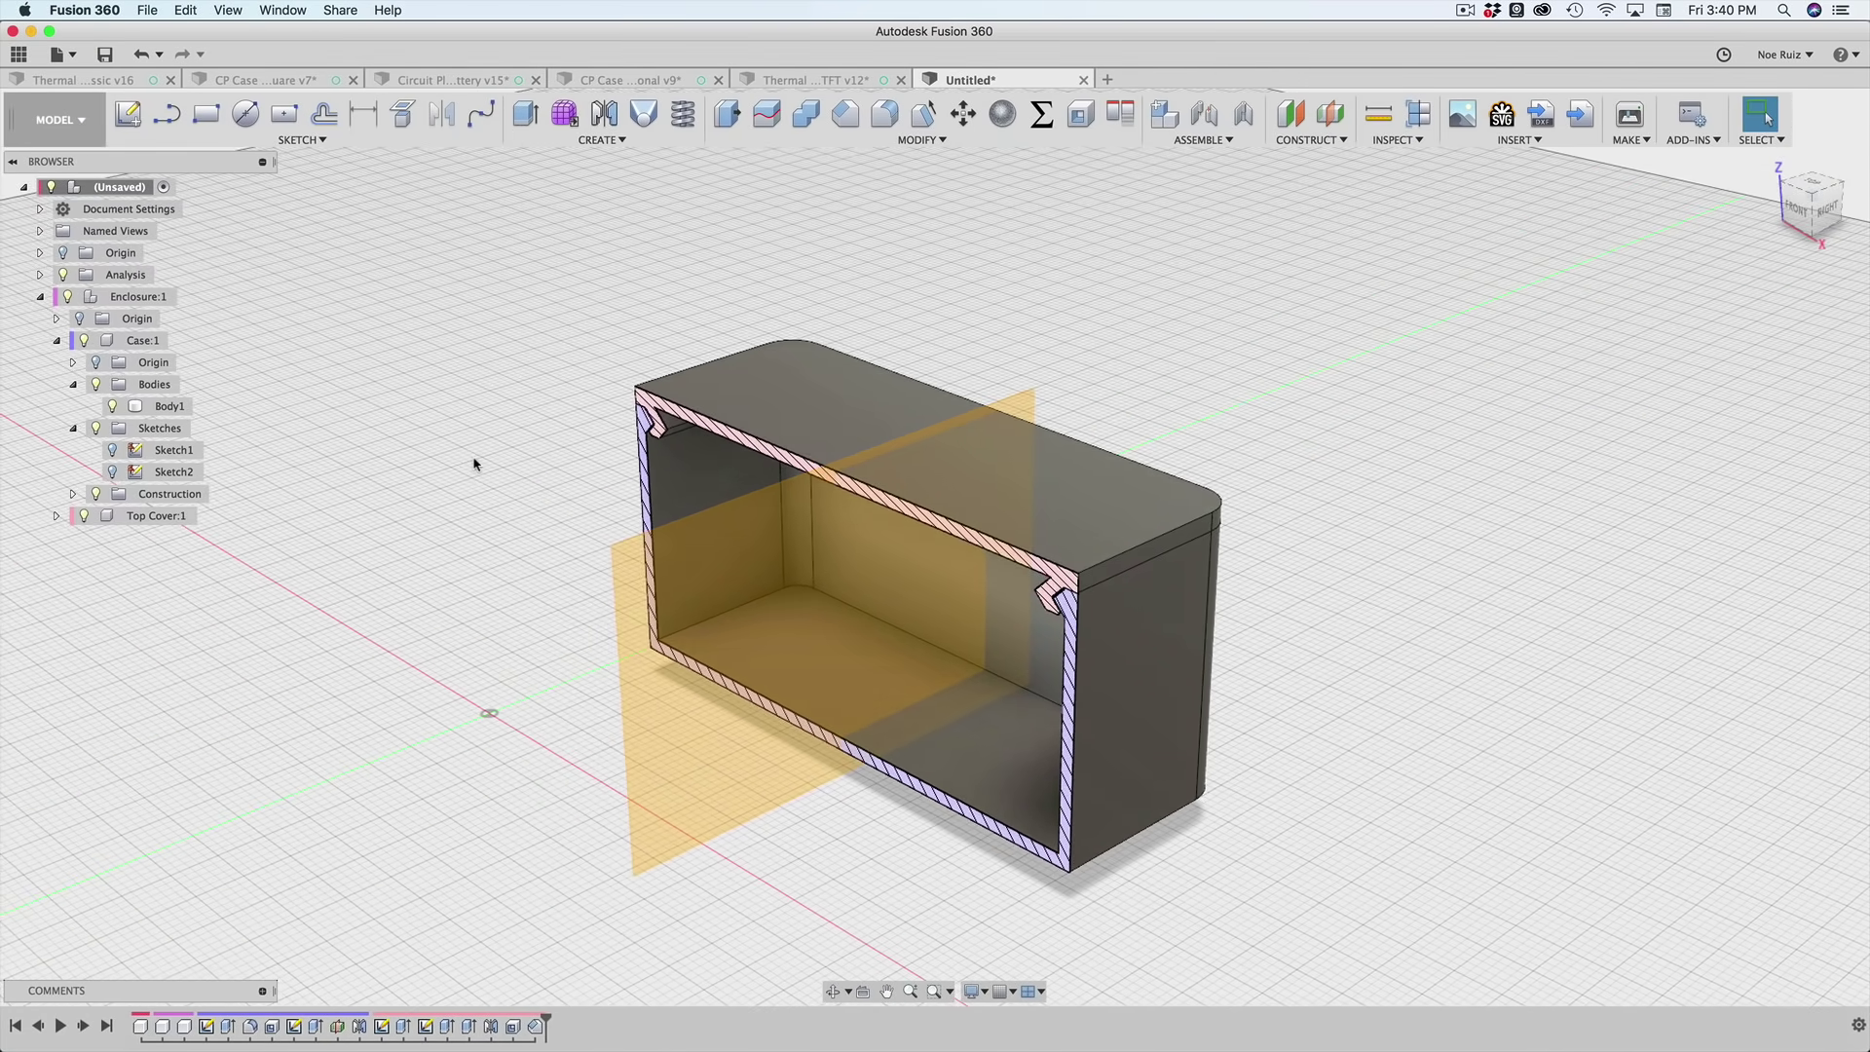